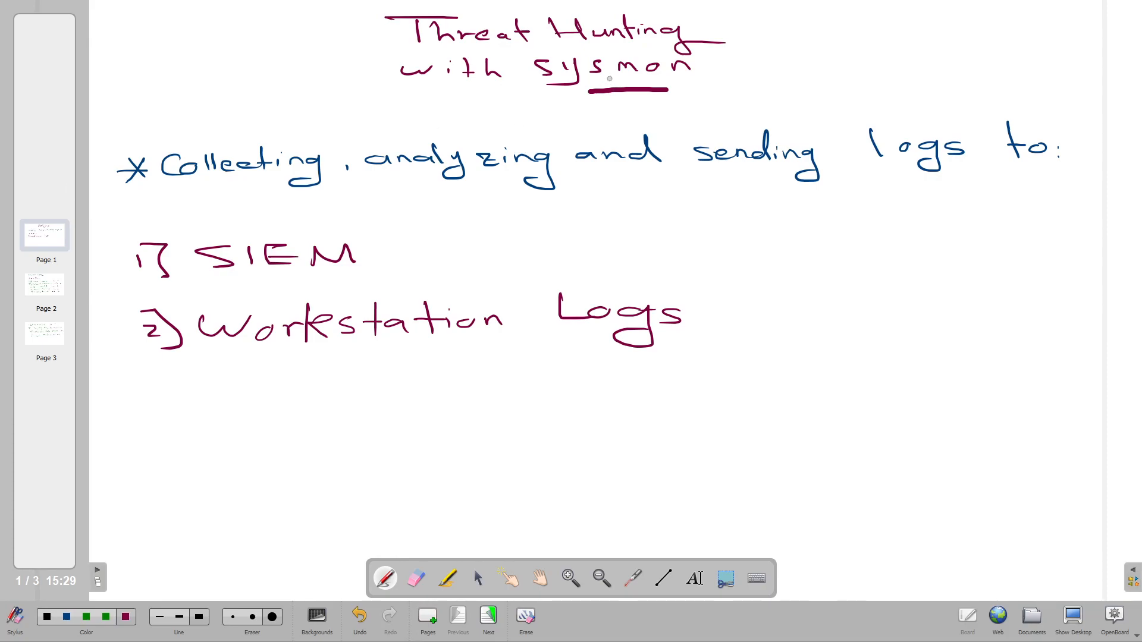
# Underline Collecting and analyzing in purple, then add green dashes after SIEM and Workstation Logs.
pyautogui.moveTo(297, 192); pyautogui.dragTo(246, 193)
pyautogui.moveTo(463, 193); pyautogui.dragTo(486, 192)
pyautogui.moveTo(872, 186); pyautogui.dragTo(831, 186)
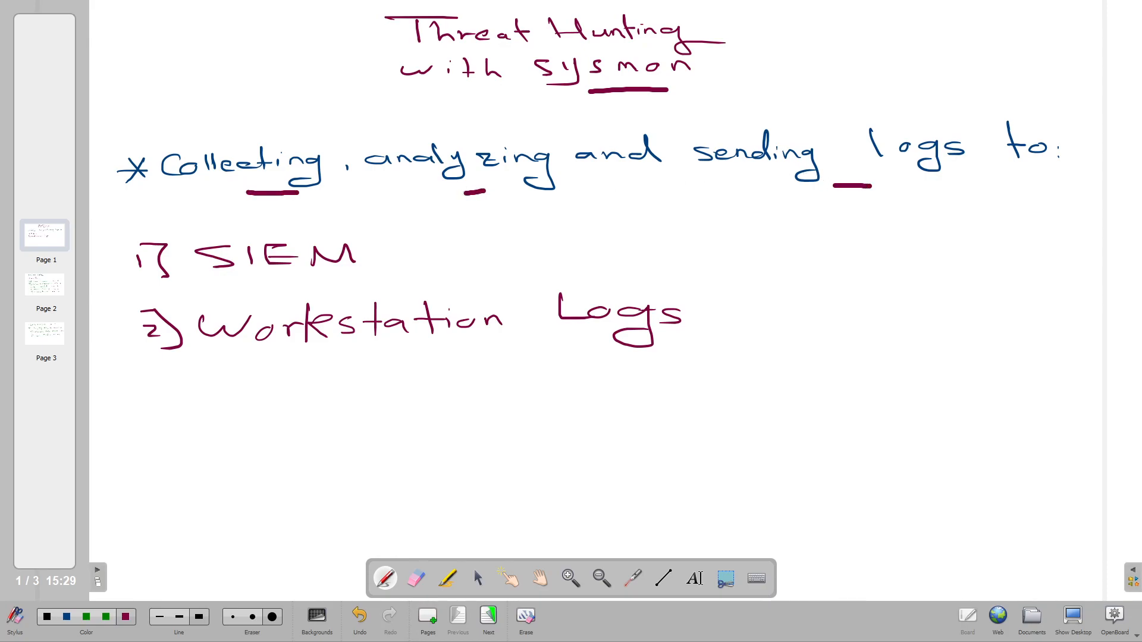
pyautogui.click(106, 617)
pyautogui.moveTo(388, 252); pyautogui.dragTo(465, 248)
pyautogui.moveTo(793, 318); pyautogui.dragTo(727, 315)
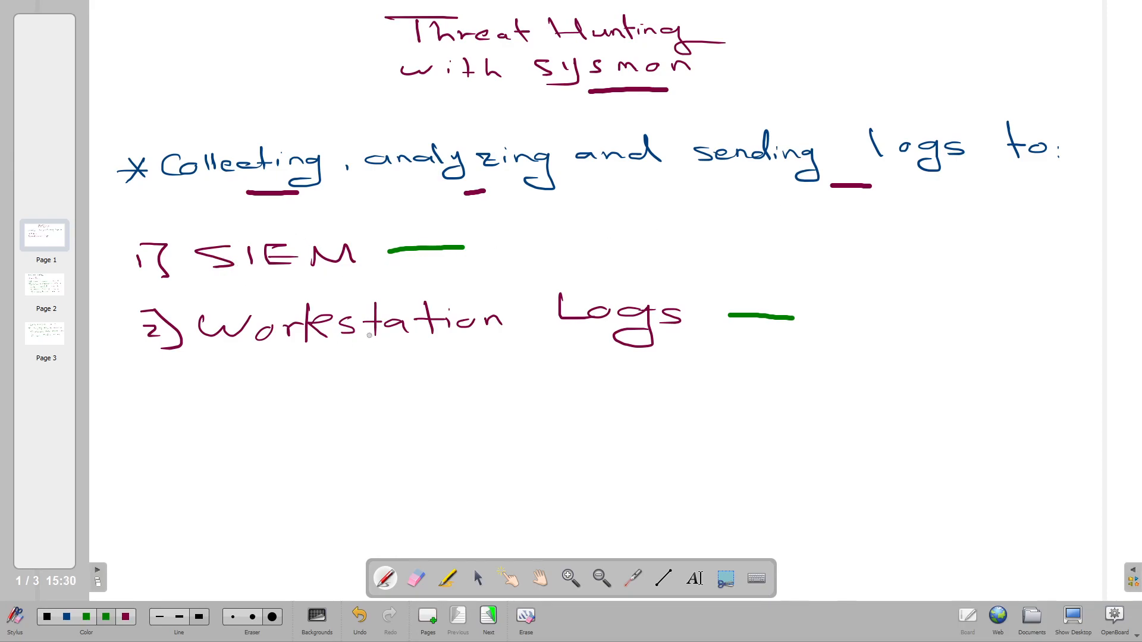
# Draw an arrow down from Workstation and write 'linux' beneath it.
pyautogui.moveTo(362, 357)
pyautogui.mouseDown()
pyautogui.moveTo(334, 426)
pyautogui.moveTo(355, 423)
pyautogui.mouseUp()
pyautogui.moveTo(331, 485)
pyautogui.mouseDown()
pyautogui.moveTo(344, 519)
pyautogui.moveTo(407, 516)
pyautogui.mouseUp()
pyautogui.click(347, 503)
pyautogui.click(359, 508)
# Draw a long arrow to the lower right, write 'Win' and underline it in green.
pyautogui.moveTo(409, 360); pyautogui.dragTo(612, 438)
pyautogui.moveTo(564, 405)
pyautogui.mouseDown()
pyautogui.moveTo(604, 452)
pyautogui.moveTo(717, 470)
pyautogui.mouseUp()
pyautogui.click(690, 458)
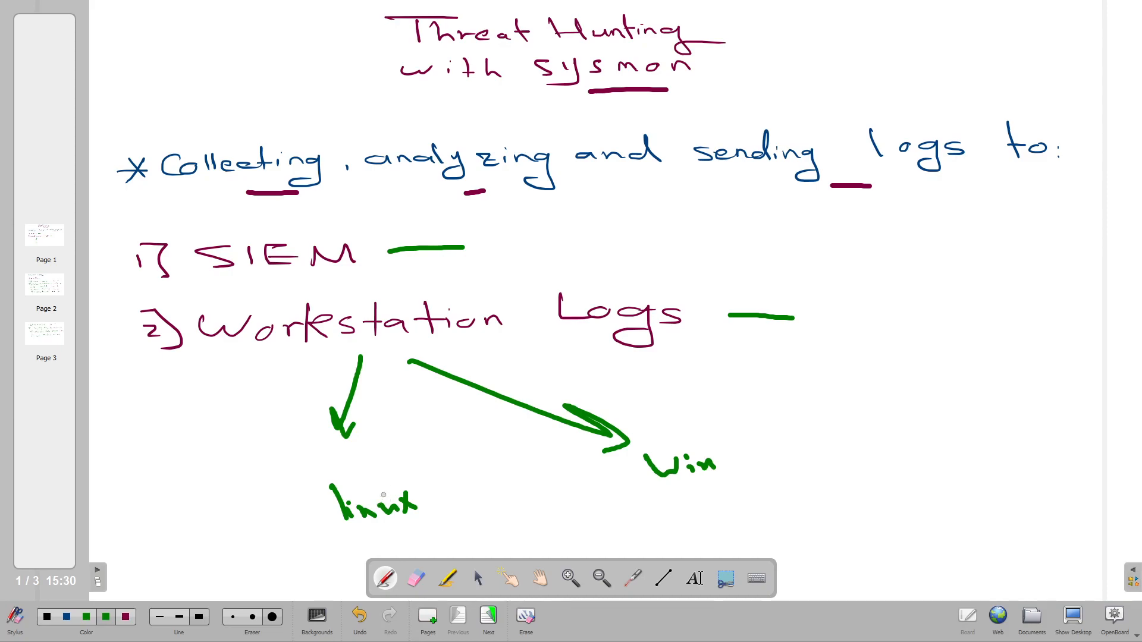
pyautogui.moveTo(720, 493); pyautogui.dragTo(665, 500)
# Go to page 2 and underline the sysmon-config heading in green.
pyautogui.click(60, 294)
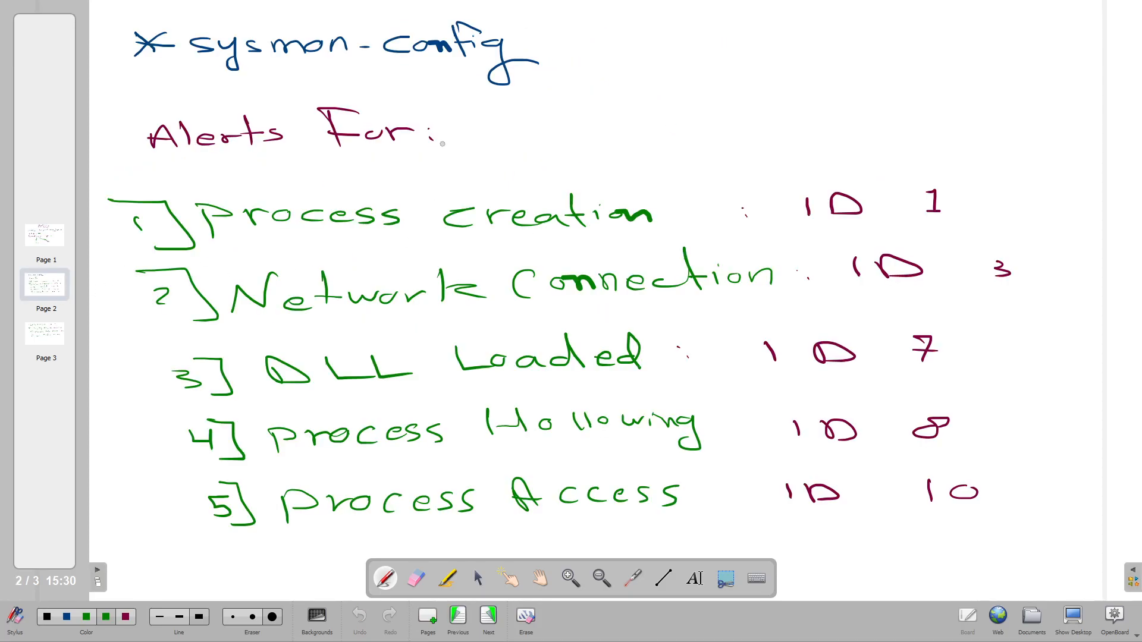
pyautogui.moveTo(471, 89); pyautogui.dragTo(162, 88)
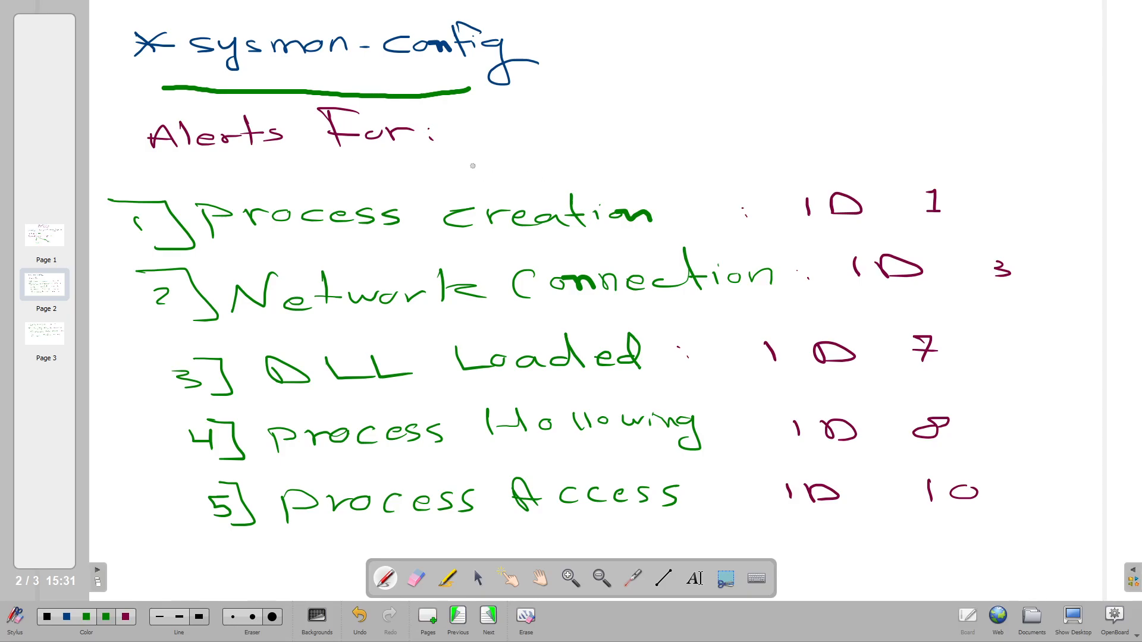
pyautogui.click(59, 342)
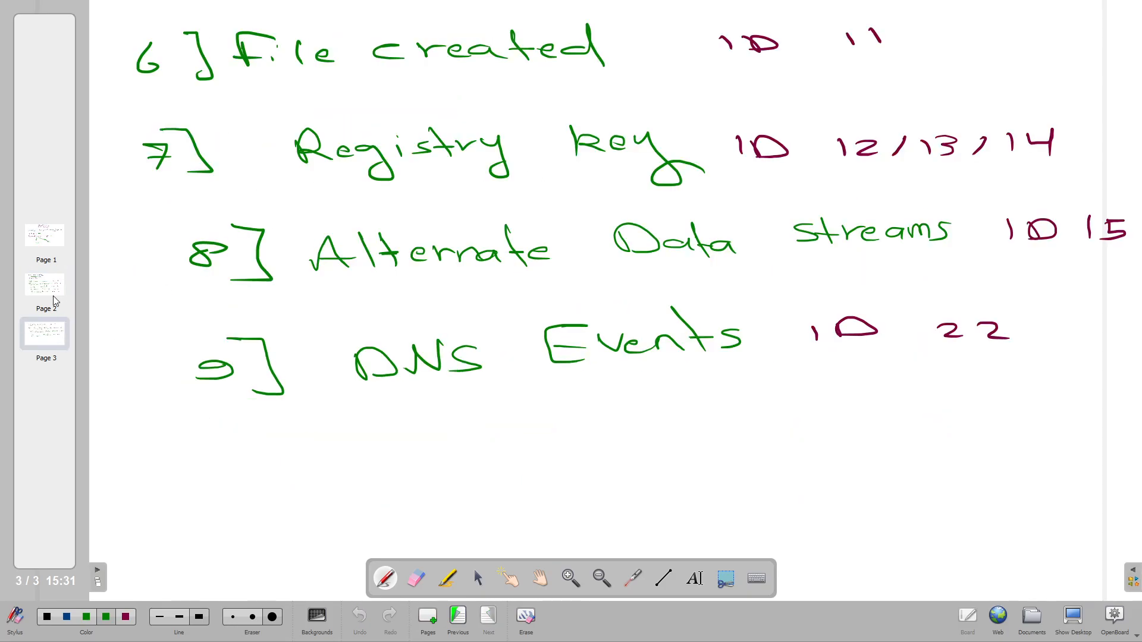
pyautogui.click(52, 294)
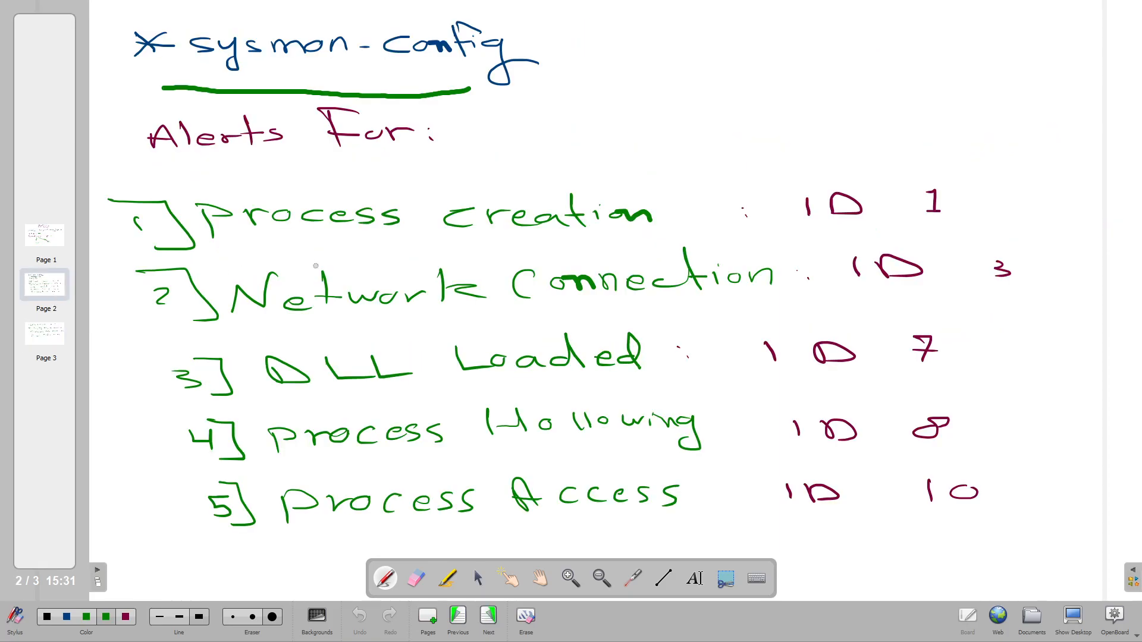
# Underline Process creation, its ID 1 and Network Connection, then pick the blue pen.
pyautogui.moveTo(634, 244); pyautogui.dragTo(344, 255)
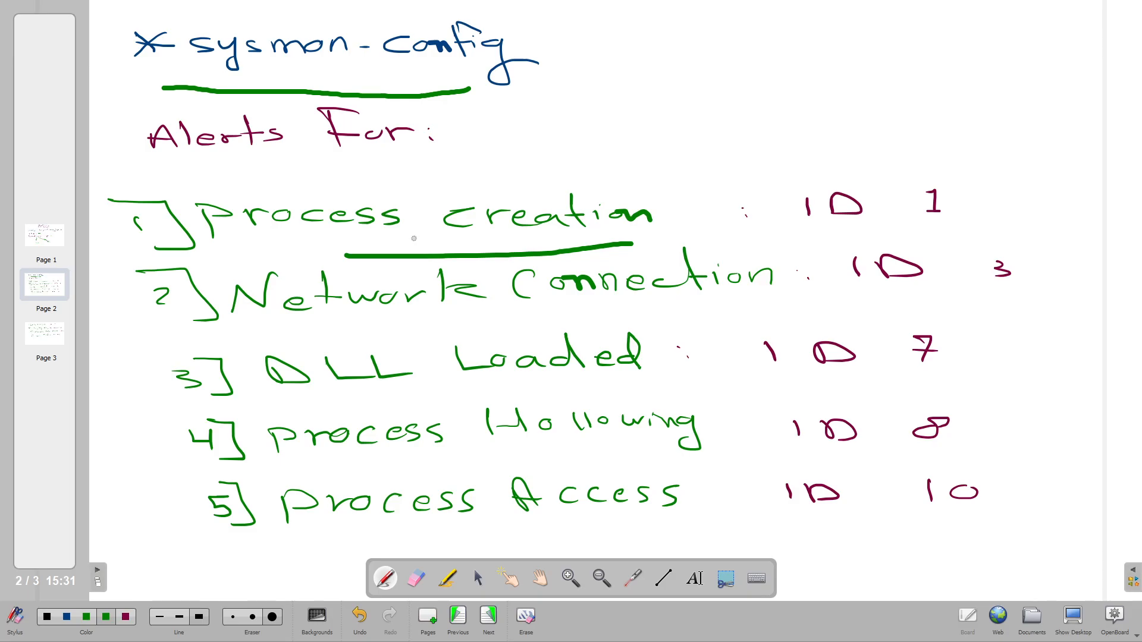
pyautogui.moveTo(963, 220); pyautogui.dragTo(919, 221)
pyautogui.moveTo(541, 318); pyautogui.dragTo(409, 320)
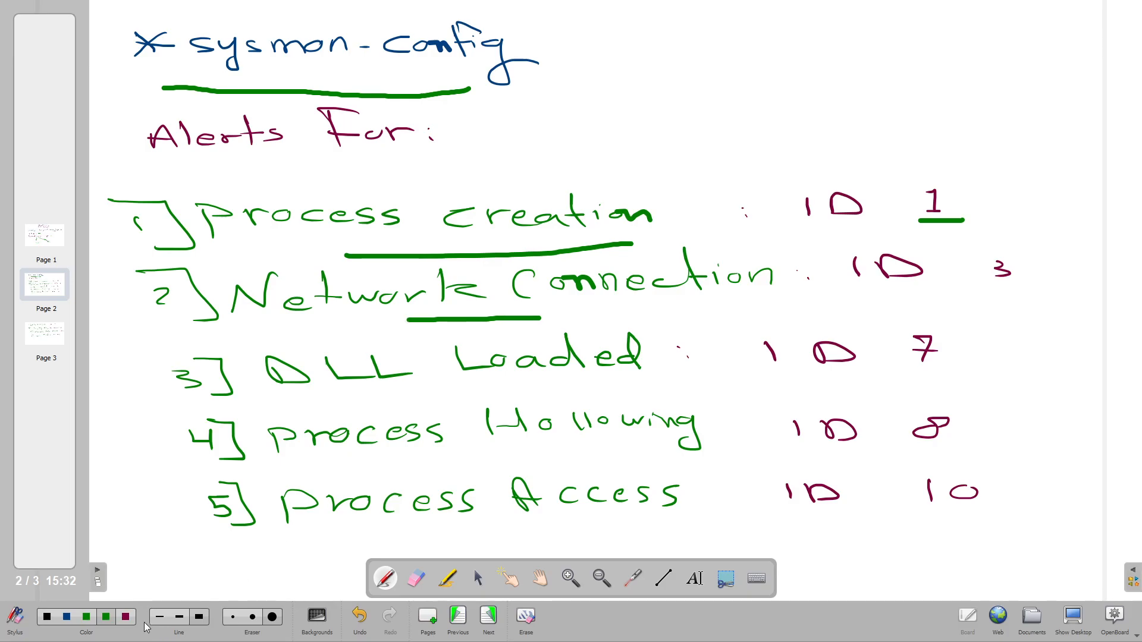
pyautogui.click(66, 618)
# Underline Loaded, Hollowing and their IDs 3, 7 and 8 in blue.
pyautogui.moveTo(540, 383); pyautogui.dragTo(419, 388)
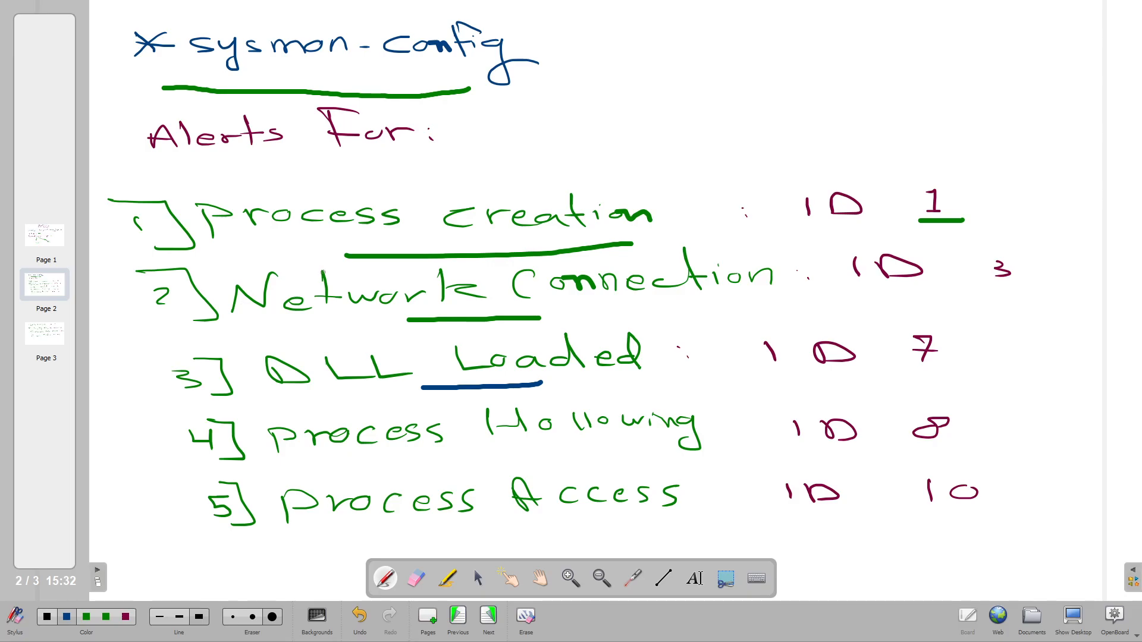
pyautogui.moveTo(947, 304); pyautogui.dragTo(984, 300)
pyautogui.moveTo(957, 371); pyautogui.dragTo(894, 375)
pyautogui.moveTo(600, 450); pyautogui.dragTo(436, 455)
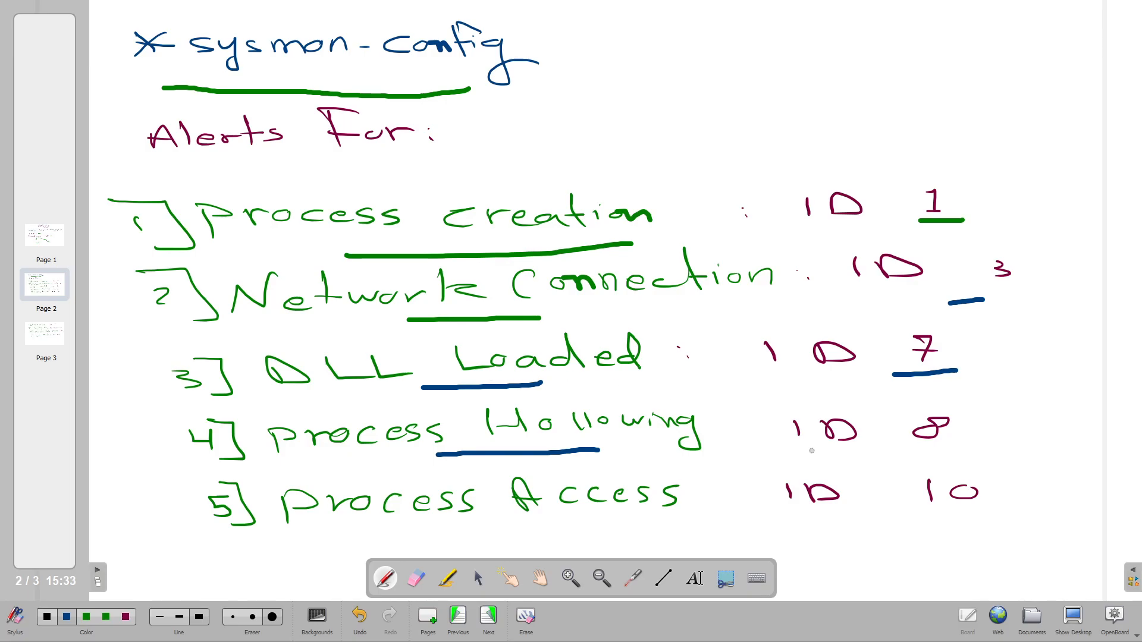
pyautogui.moveTo(944, 449); pyautogui.dragTo(924, 452)
# Underline Process Access and ID 10, then underline File created on page 3.
pyautogui.moveTo(350, 525); pyautogui.dragTo(600, 532)
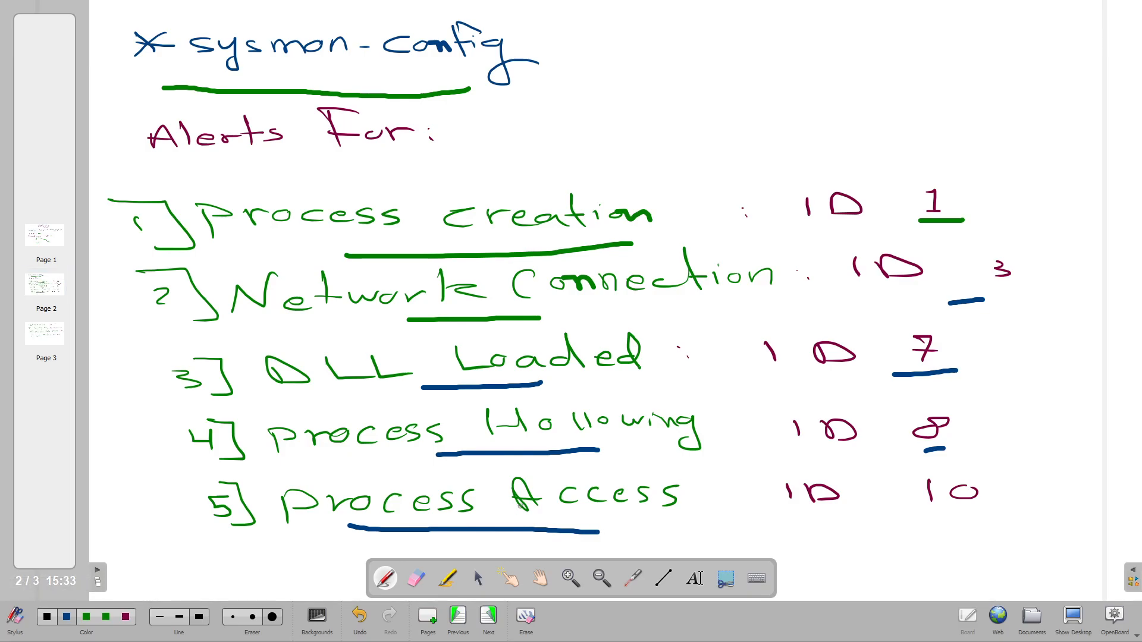
pyautogui.moveTo(937, 517); pyautogui.dragTo(994, 515)
pyautogui.press('pagedown')
pyautogui.moveTo(263, 87); pyautogui.dragTo(517, 81)
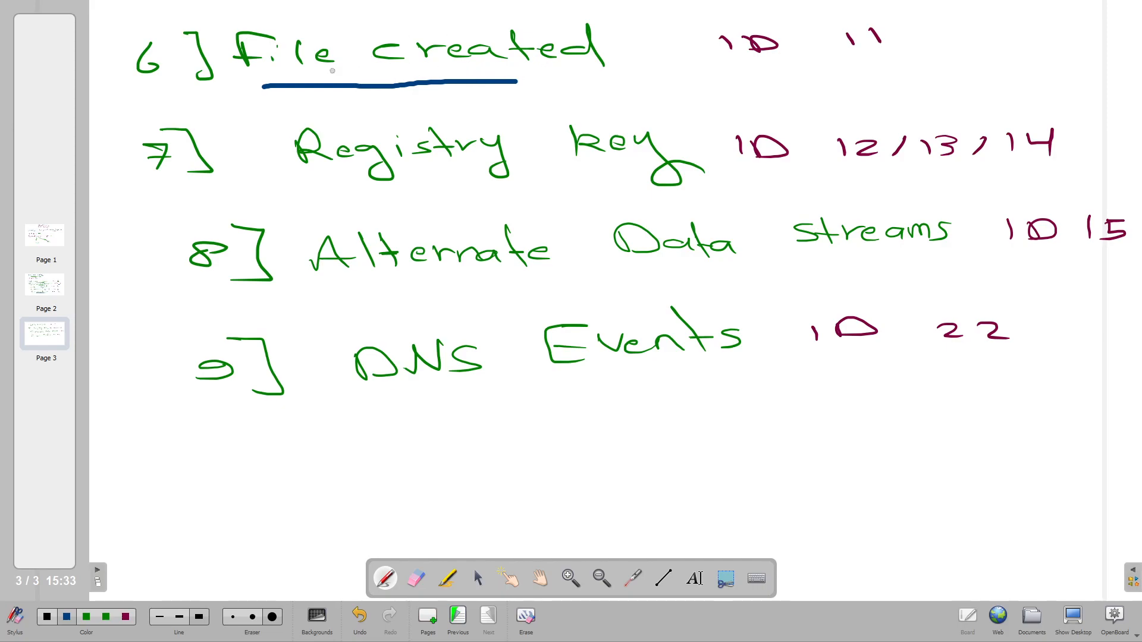
# Underline ID 11, Registry, IDs 13/14, Alternate Data Streams and DNS Events in blue.
pyautogui.moveTo(852, 66); pyautogui.dragTo(771, 69)
pyautogui.moveTo(354, 192); pyautogui.dragTo(572, 200)
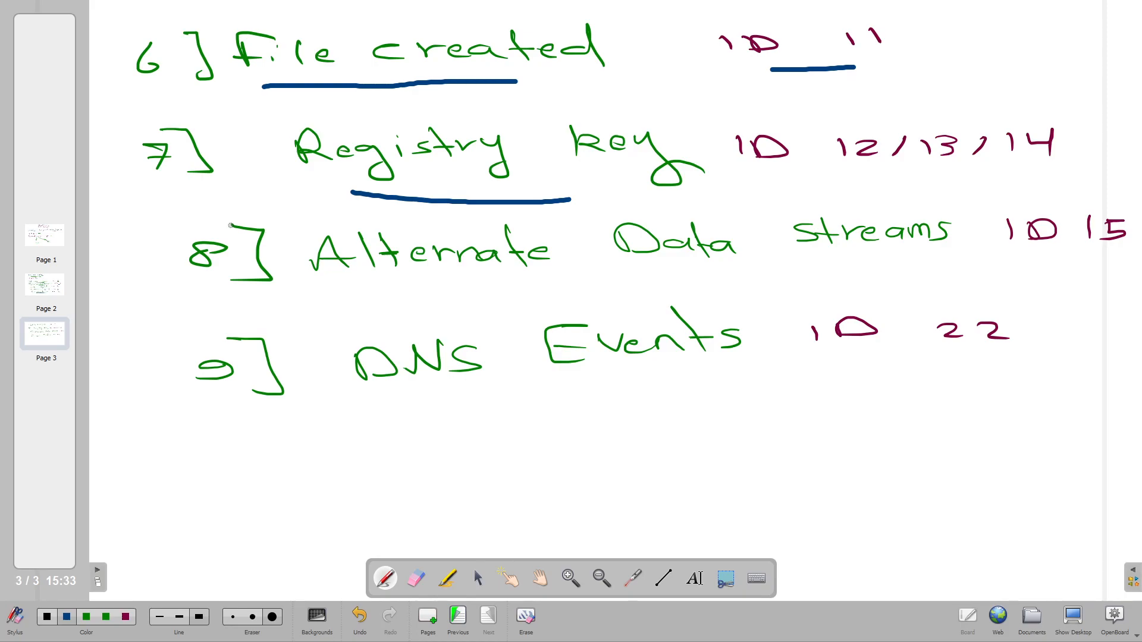
pyautogui.moveTo(1015, 175); pyautogui.dragTo(891, 174)
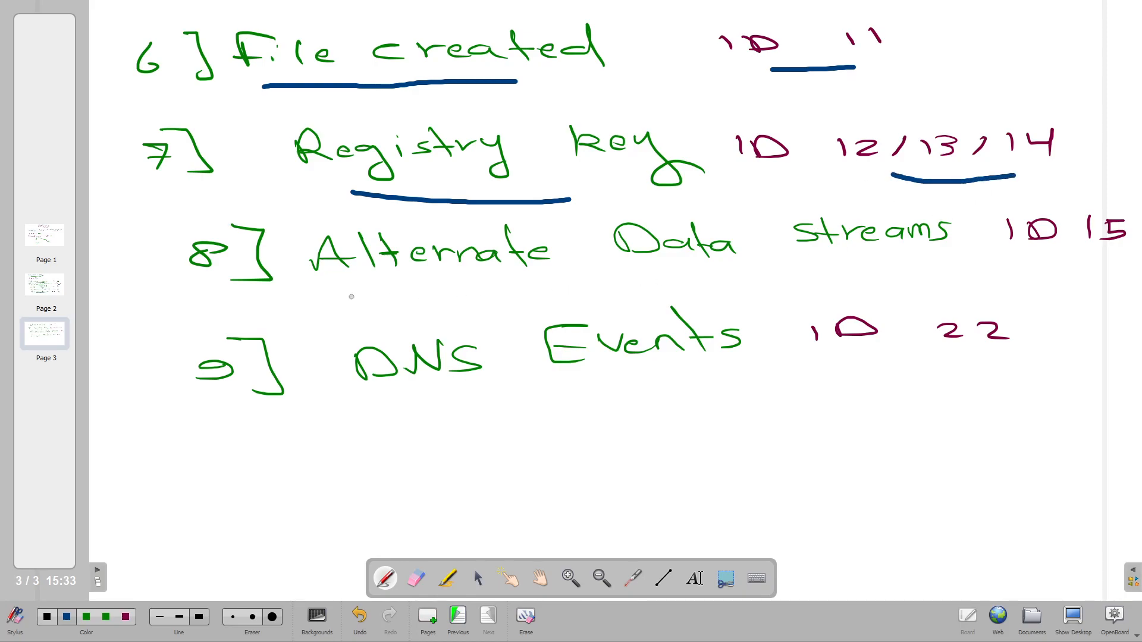
pyautogui.moveTo(351, 297); pyautogui.dragTo(730, 286)
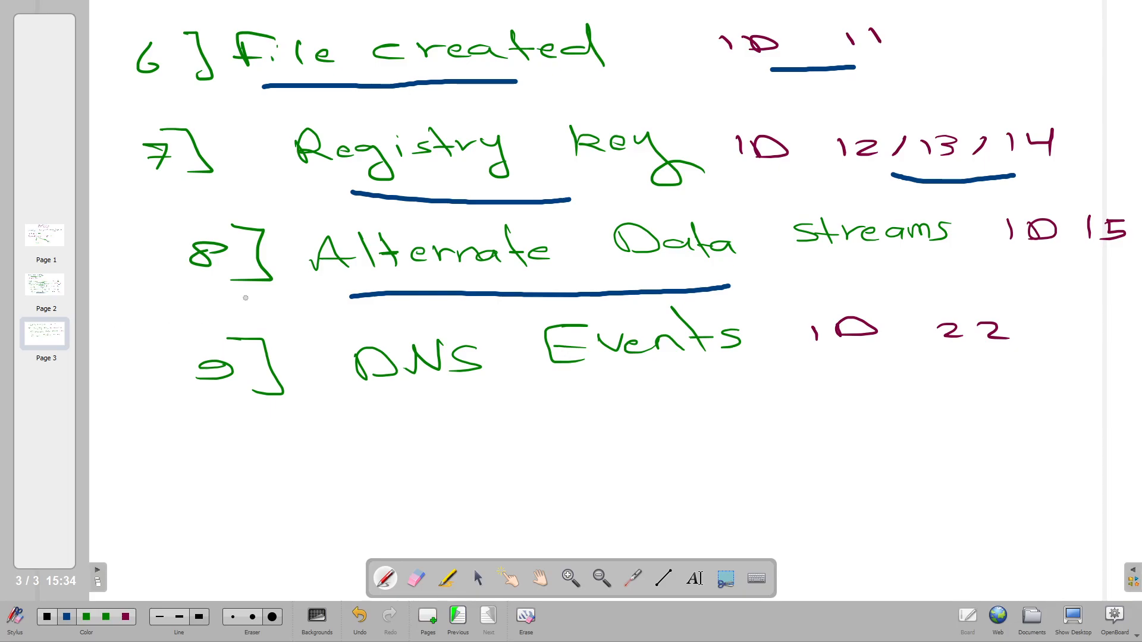
pyautogui.moveTo(742, 424); pyautogui.dragTo(382, 410)
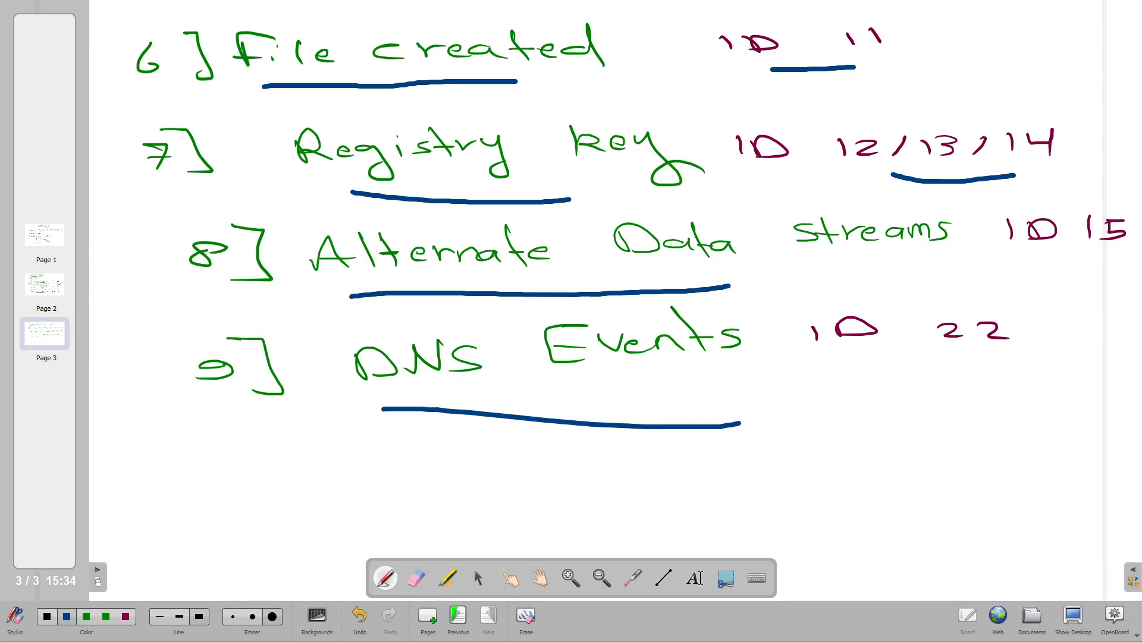
pyautogui.hotkey('alt', 'Tab')
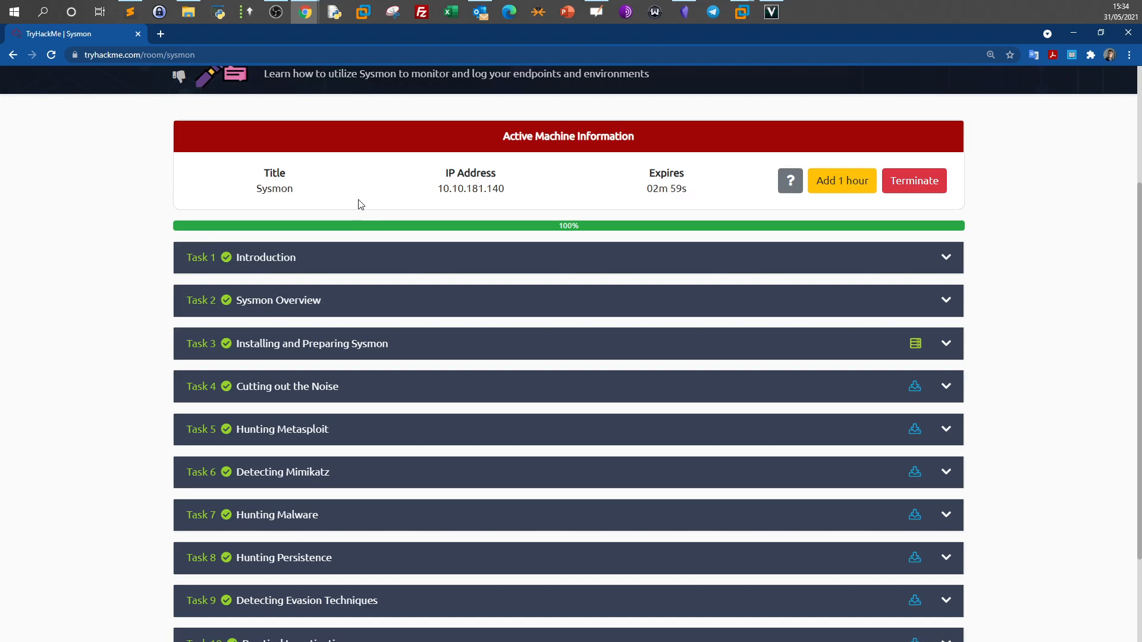
pyautogui.scroll(-2, 344, 237)
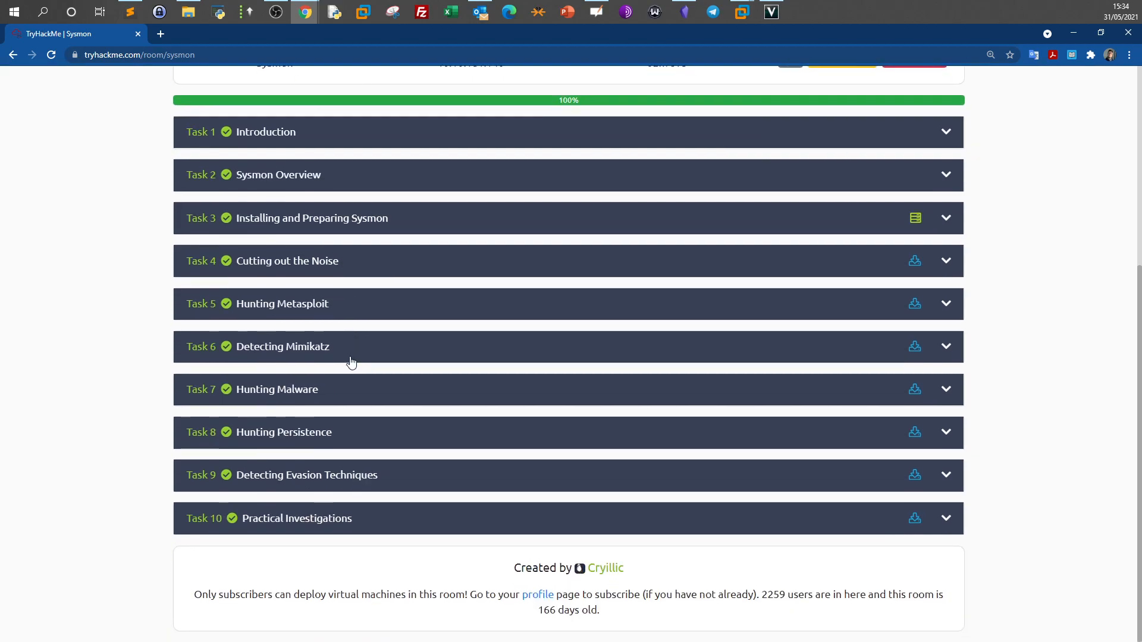
pyautogui.click(344, 521)
pyautogui.scroll(-20, 338, 493)
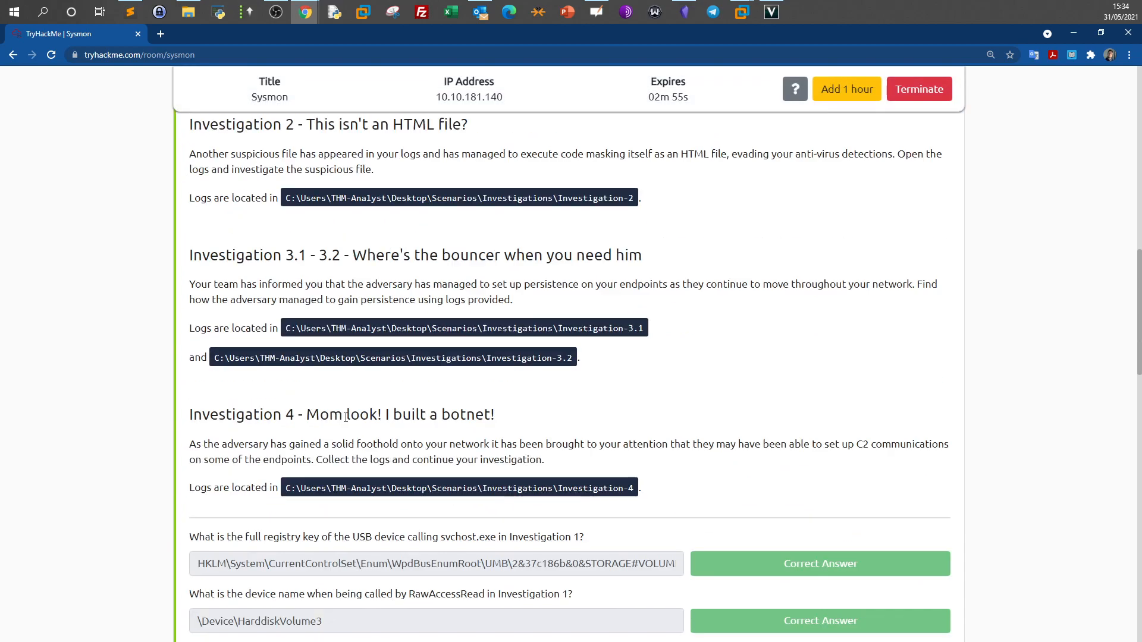
pyautogui.scroll(7, 346, 421)
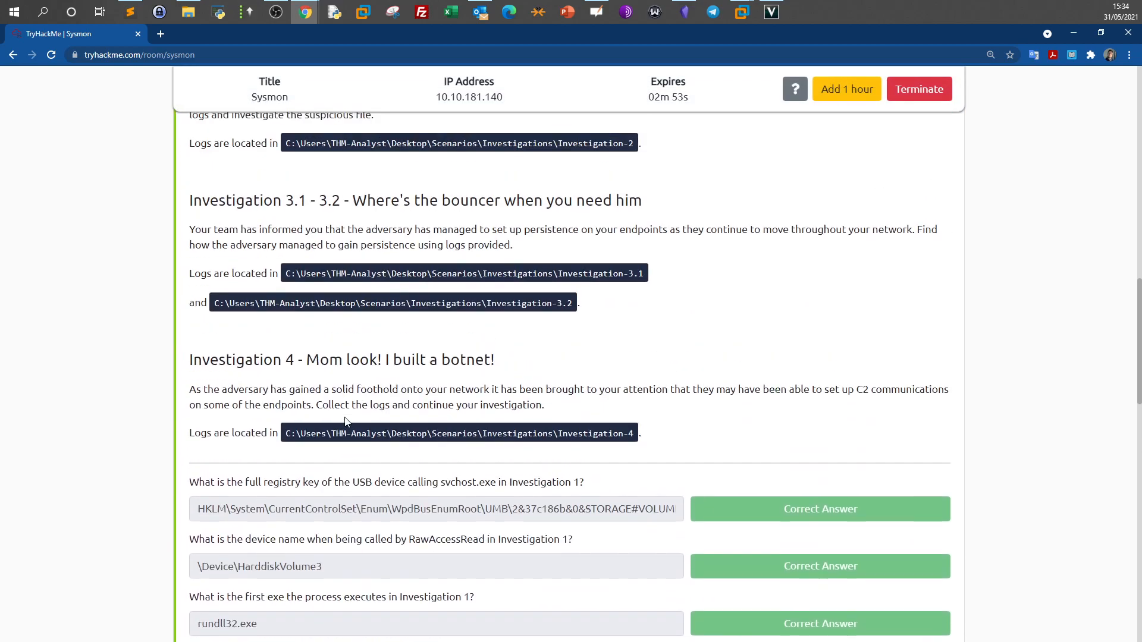
pyautogui.scroll(4, 345, 421)
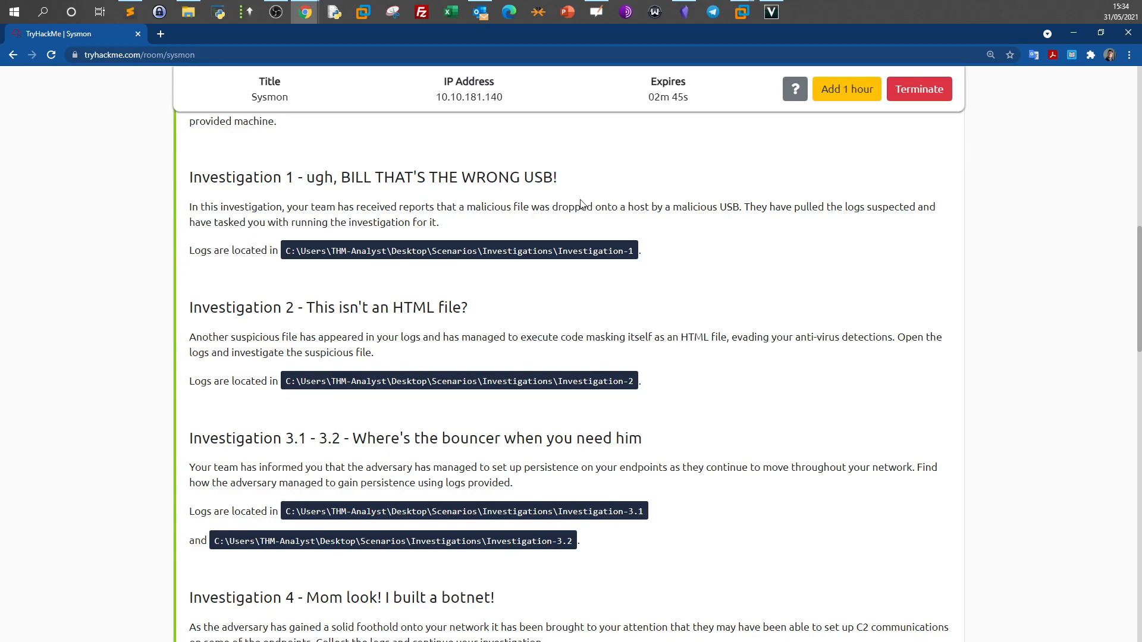
pyautogui.moveTo(673, 208); pyautogui.dragTo(739, 208)
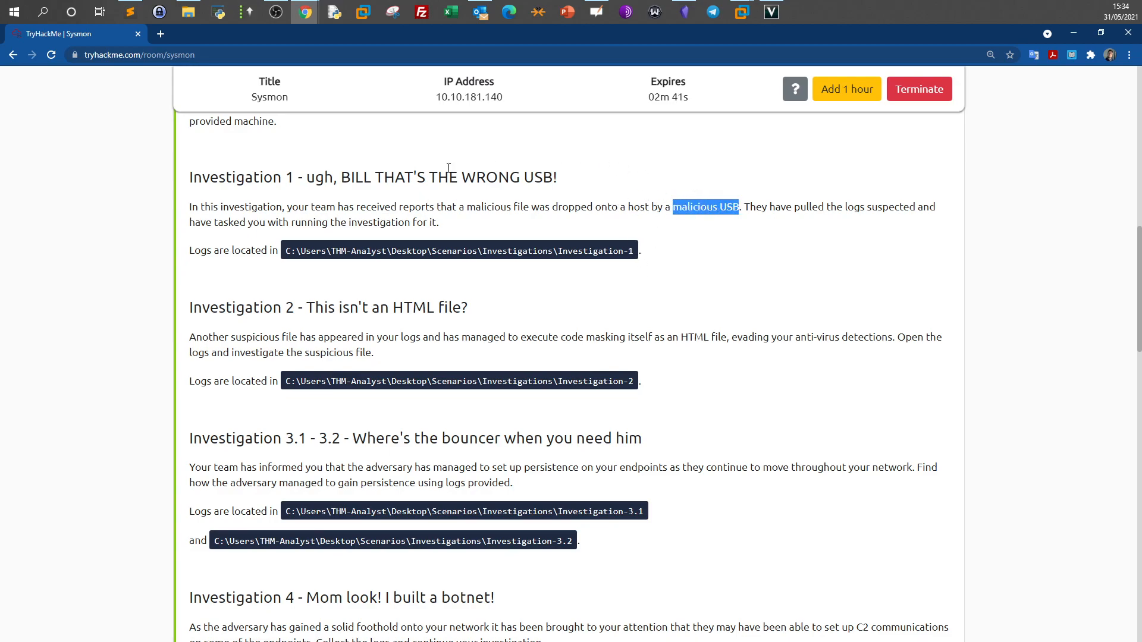
pyautogui.scroll(-7, 654, 309)
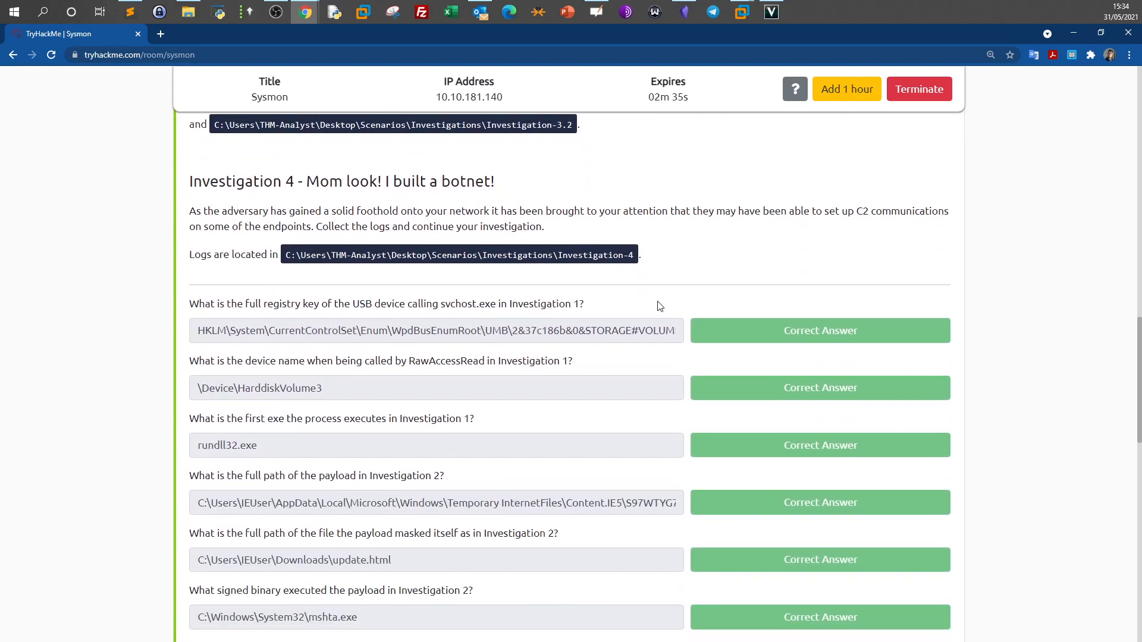
pyautogui.scroll(5, 659, 306)
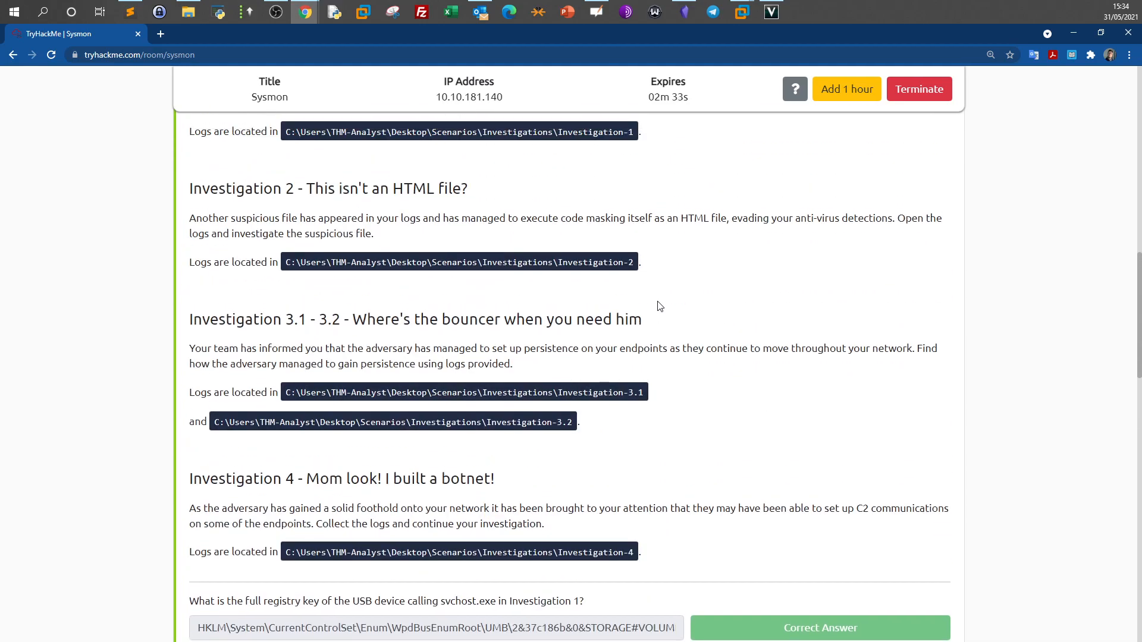
pyautogui.scroll(7, 659, 305)
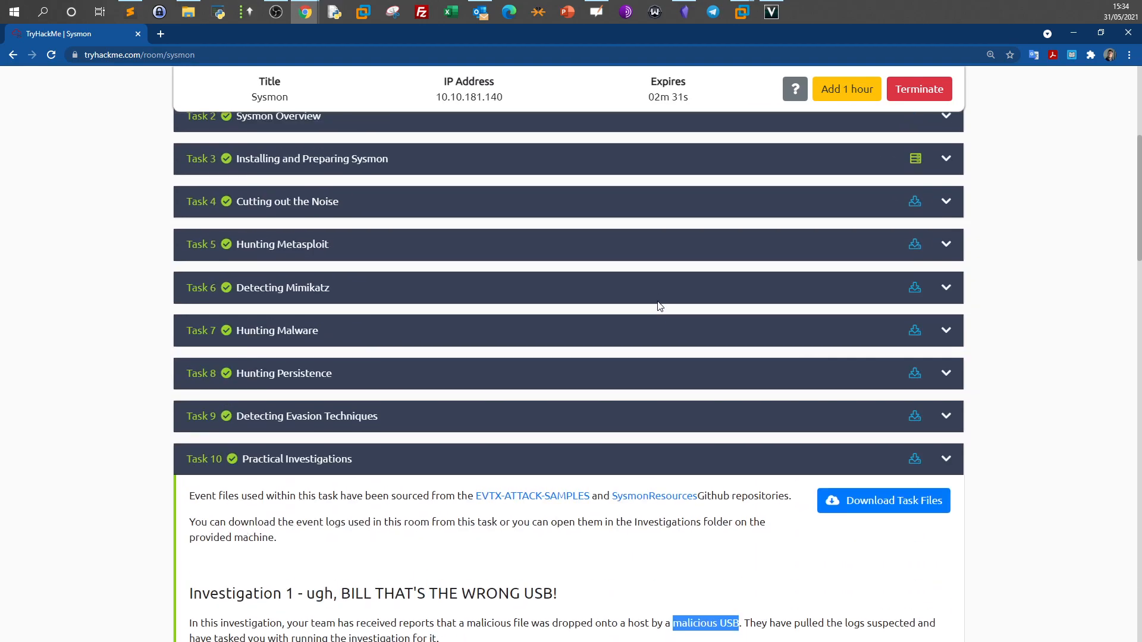
pyautogui.click(663, 348)
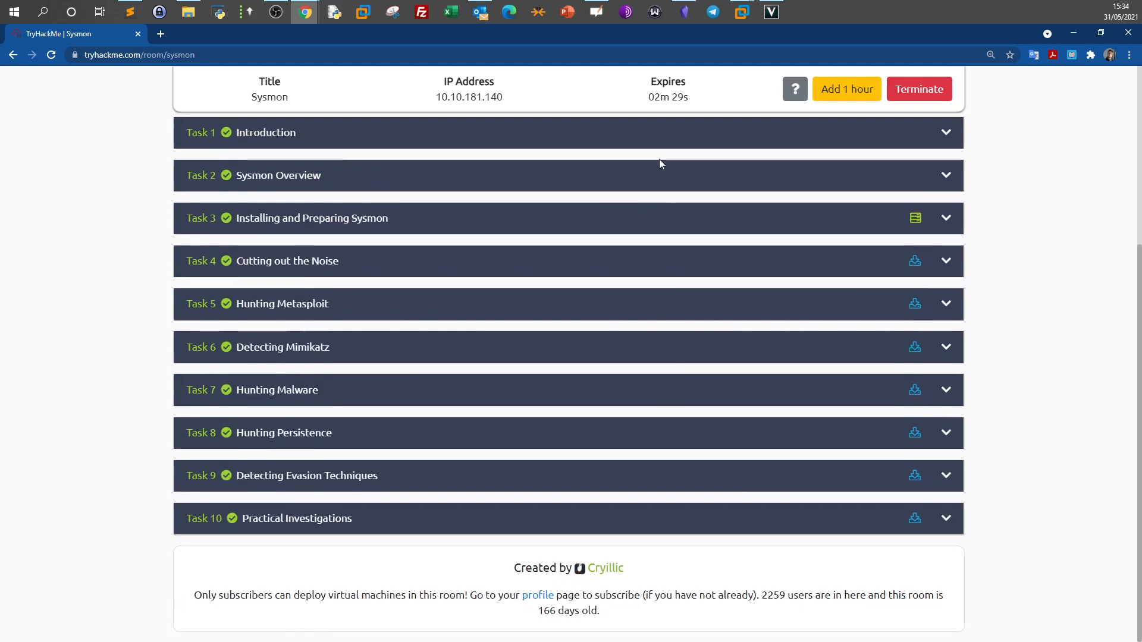
pyautogui.scroll(2, 678, 198)
pyautogui.scroll(3, 678, 197)
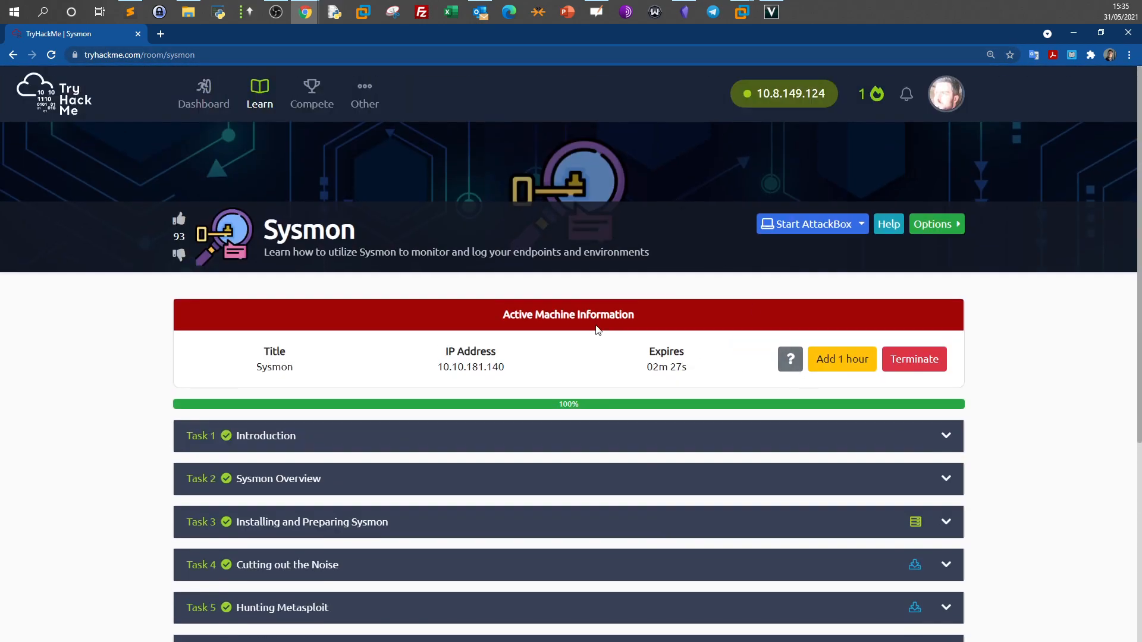
pyautogui.moveTo(79, 34); pyautogui.dragTo(0, 48)
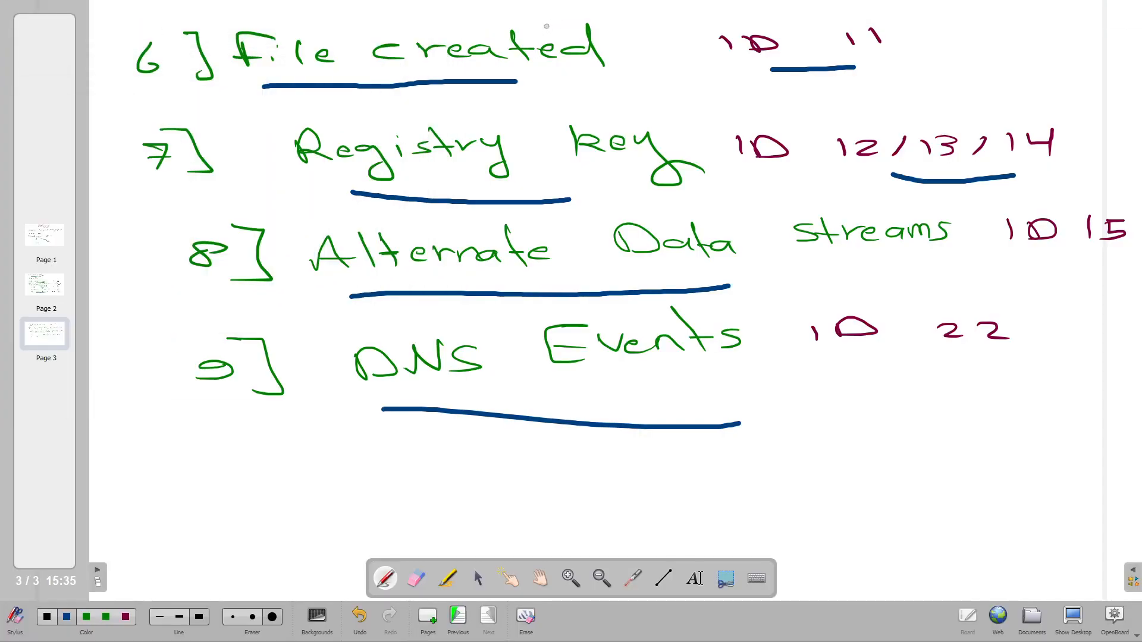
# Bring the VMware Kali window forward with Remmina visible and dismiss the annotation overlay.
pyautogui.click(1074, 620)
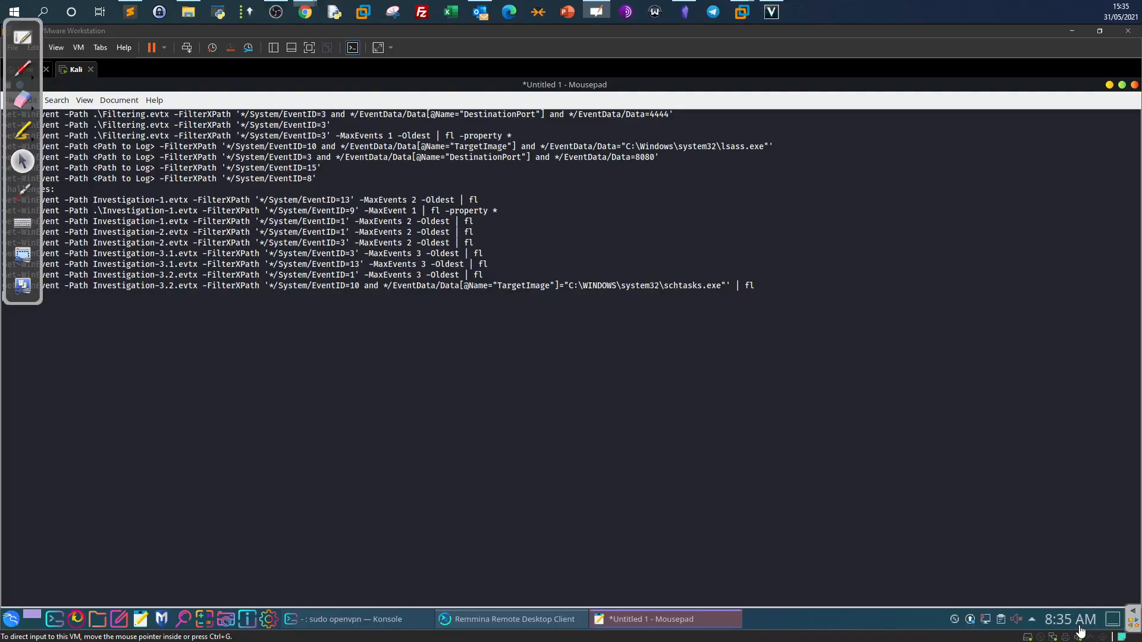
pyautogui.click(691, 53)
pyautogui.click(1109, 85)
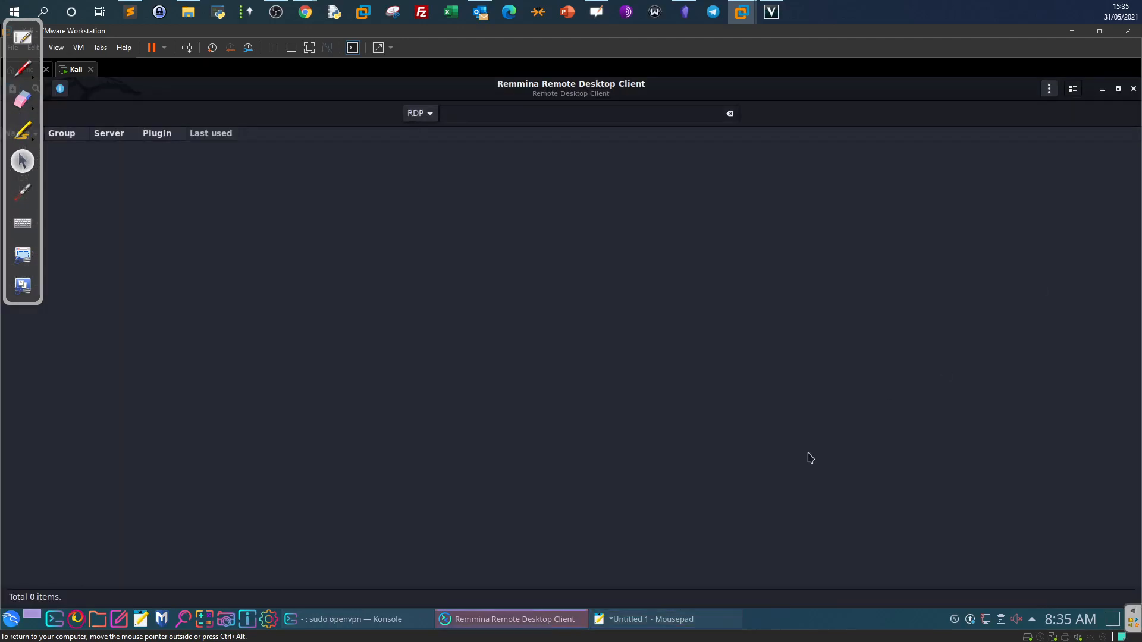
pyautogui.click(543, 624)
pyautogui.click(564, 618)
pyautogui.click(29, 44)
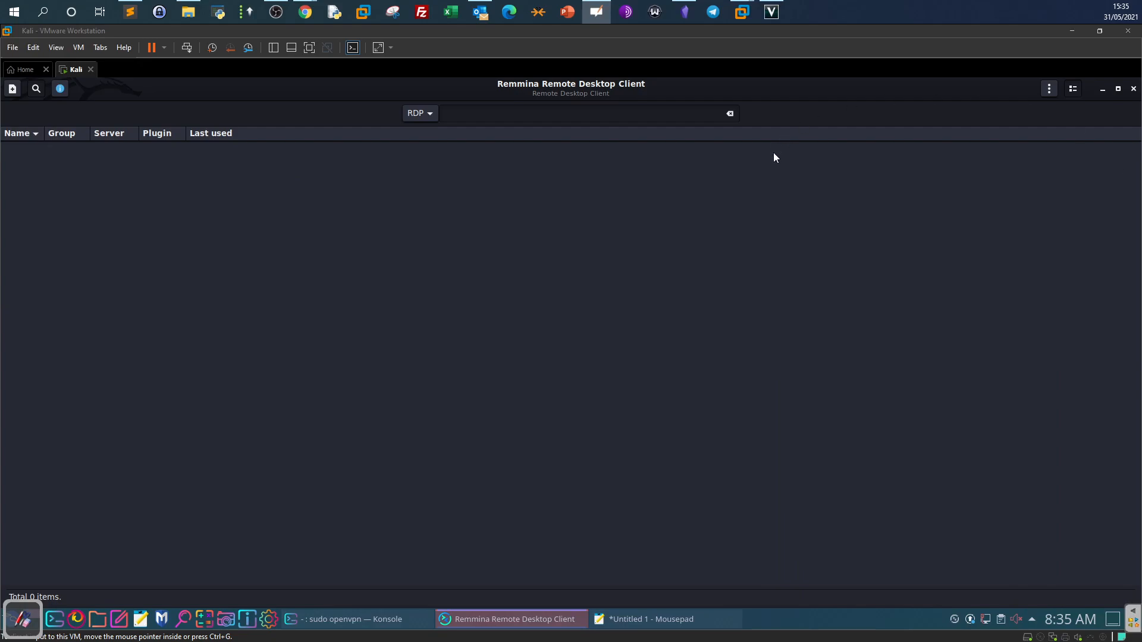
# Check the protocol list, then start a new remote connection profile.
pyautogui.click(420, 114)
pyautogui.click(17, 96)
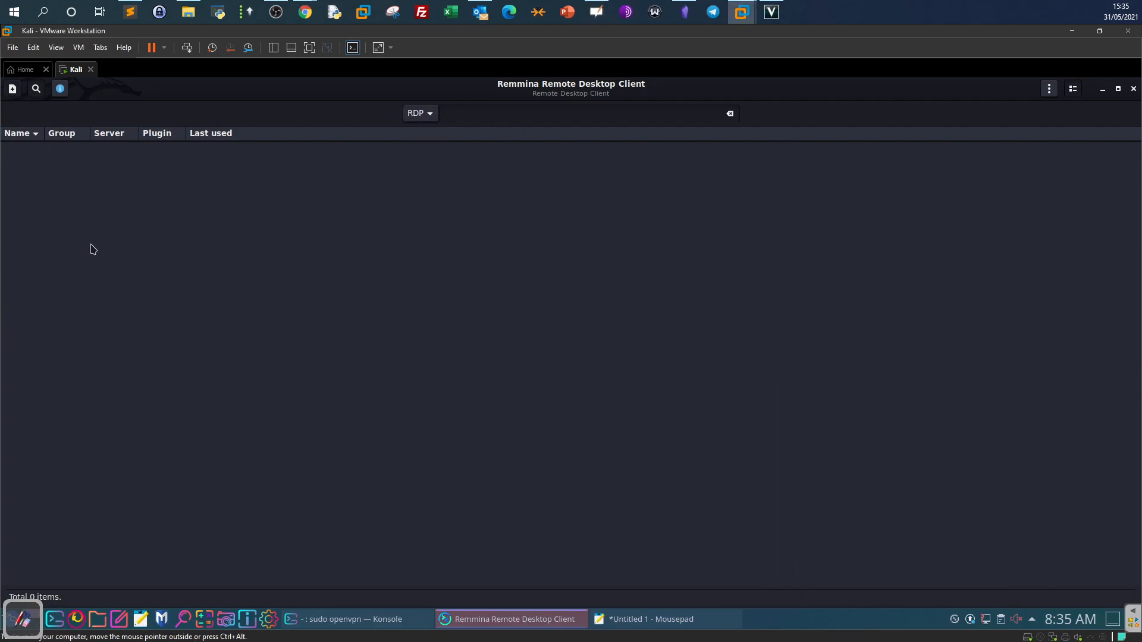
pyautogui.click(12, 89)
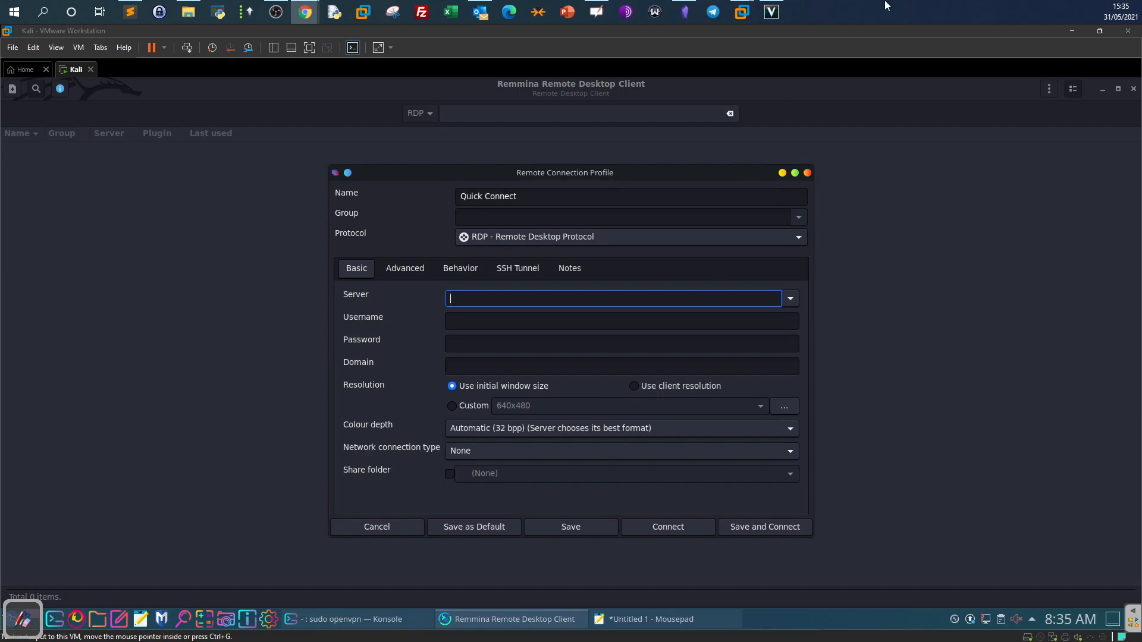
# Enter server 10.10.181.140, the analyst username and the account password into the RDP profile.
pyautogui.click(563, 301)
pyautogui.write('10.10.181.140')
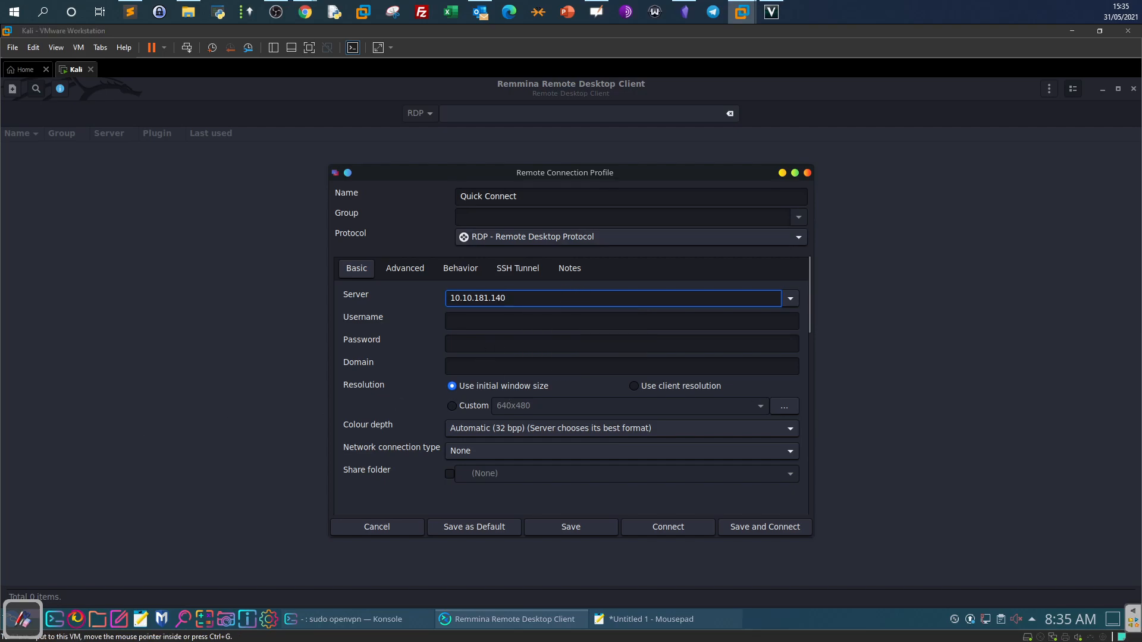
pyautogui.hotkey('alt', 'Tab')
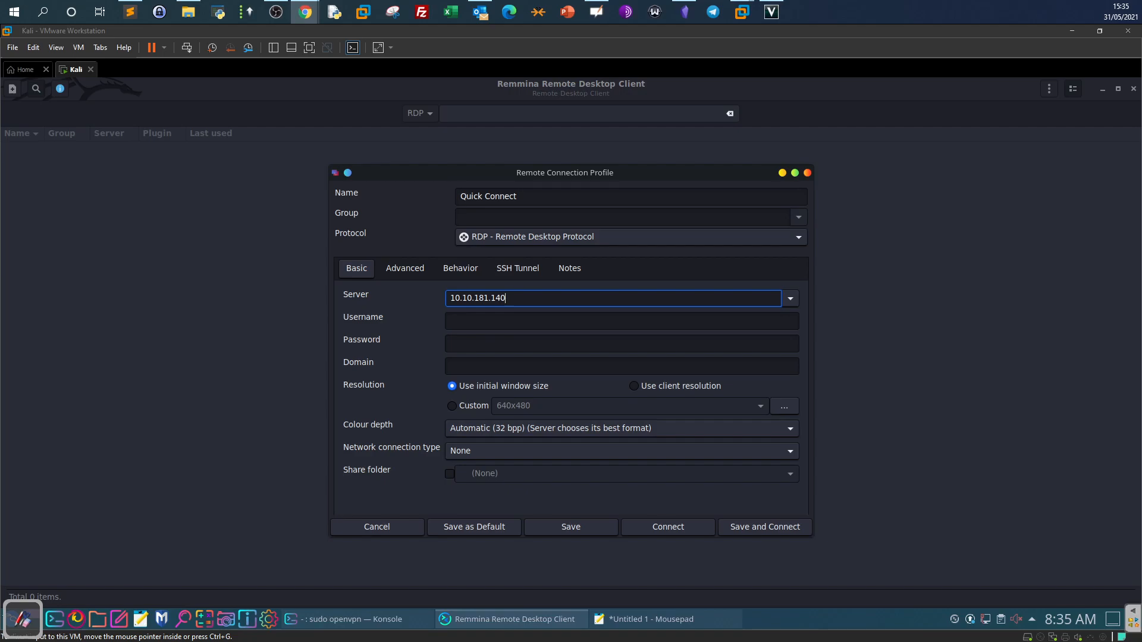
pyautogui.click(480, 321)
pyautogui.write('THM-Analyst')
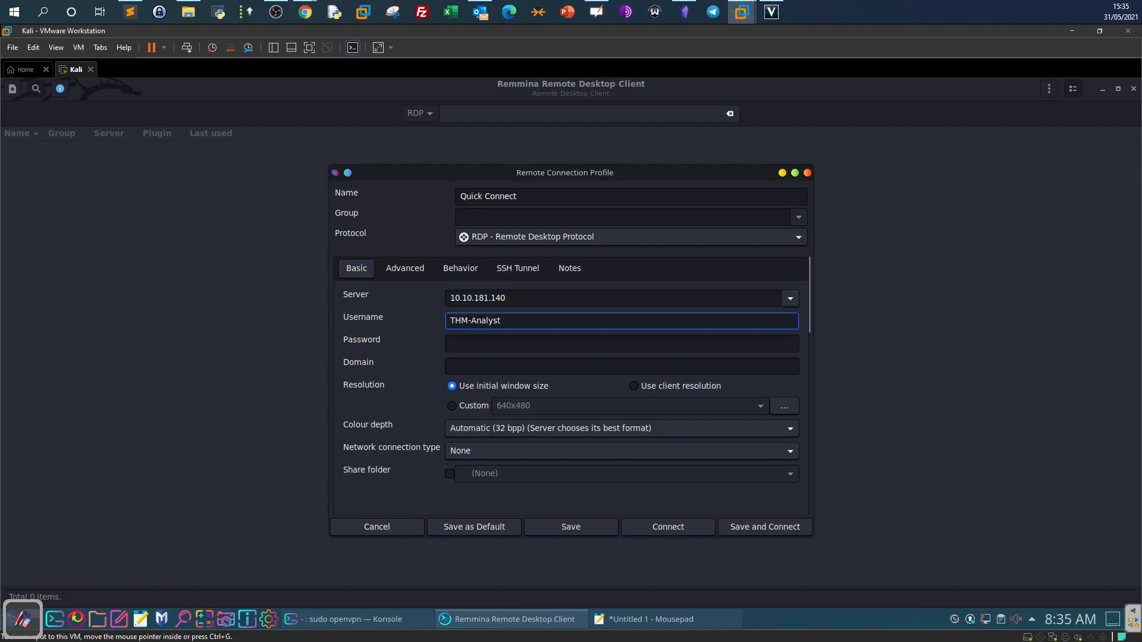
pyautogui.hotkey('alt', 'Tab')
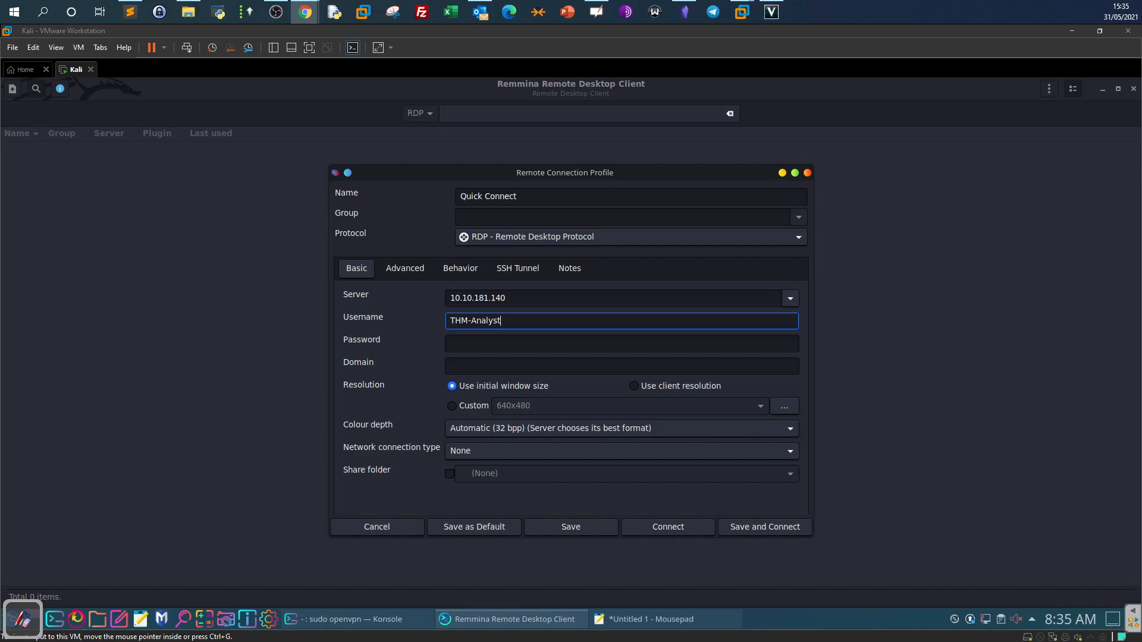
pyautogui.hotkey('ctrl', 'v')
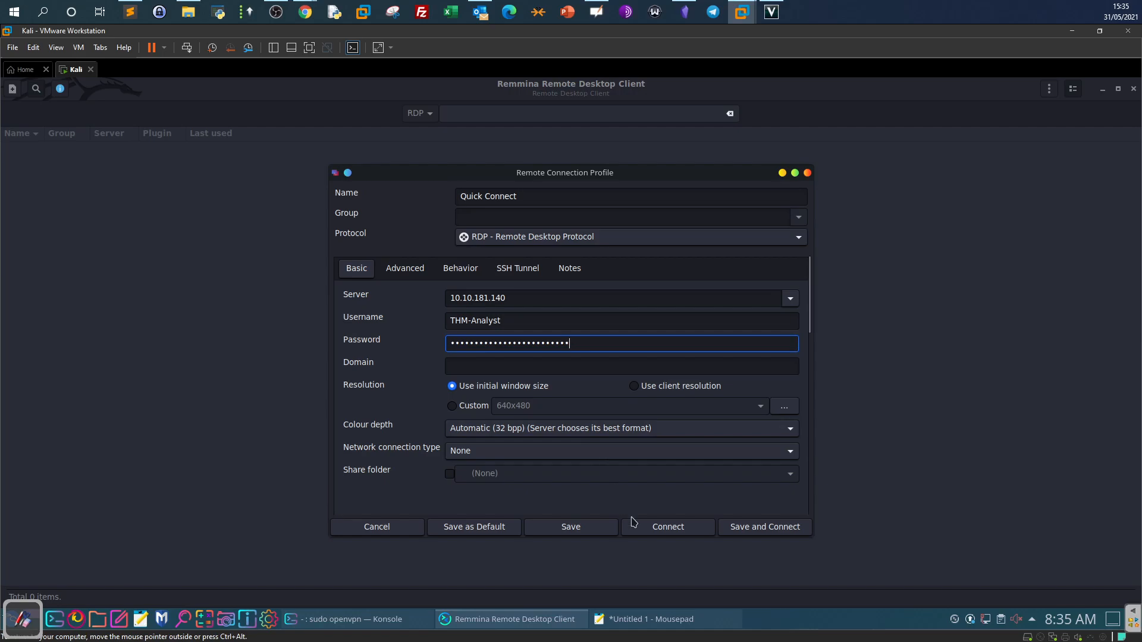
# Try connecting to 10.10.181.140, then cancel the stalled connection attempt.
pyautogui.click(655, 528)
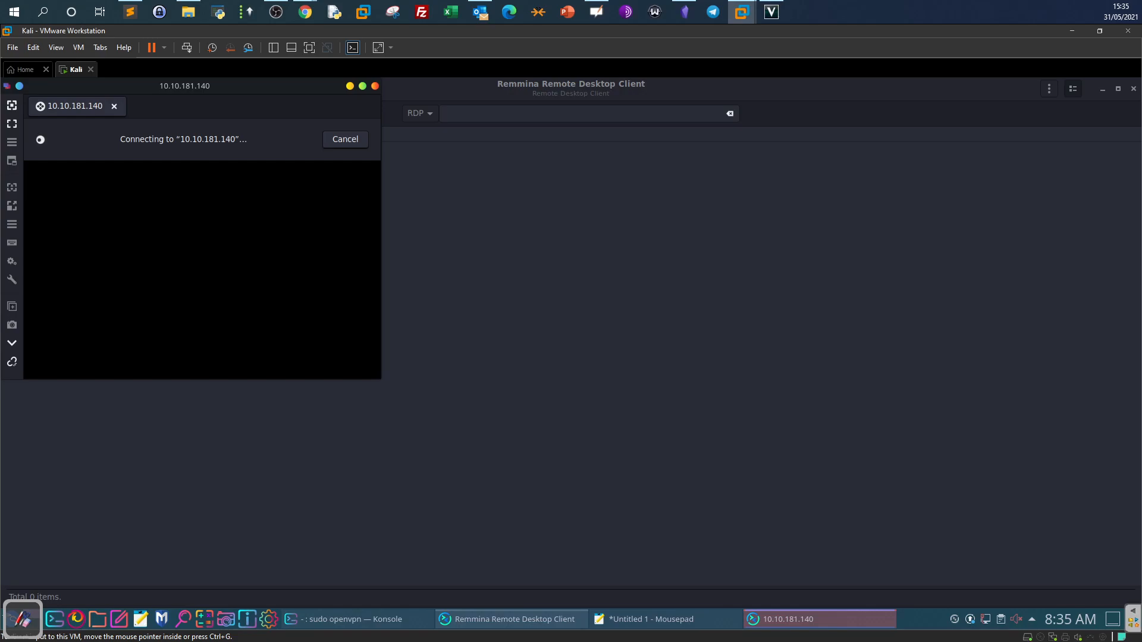
pyautogui.hotkey('alt', 'Tab')
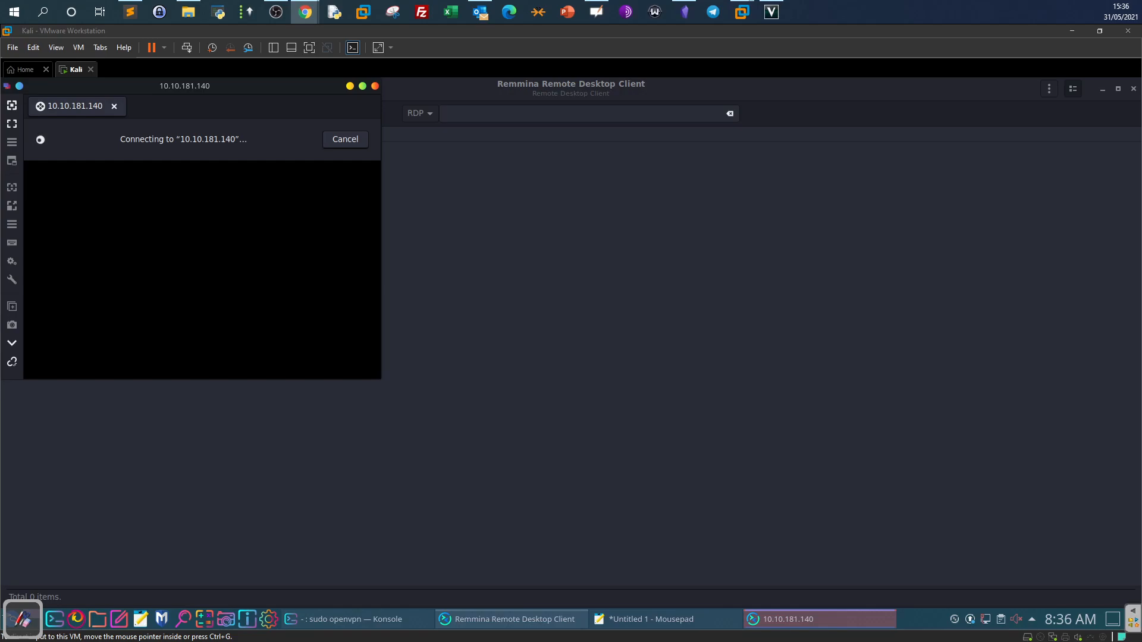
pyautogui.click(354, 143)
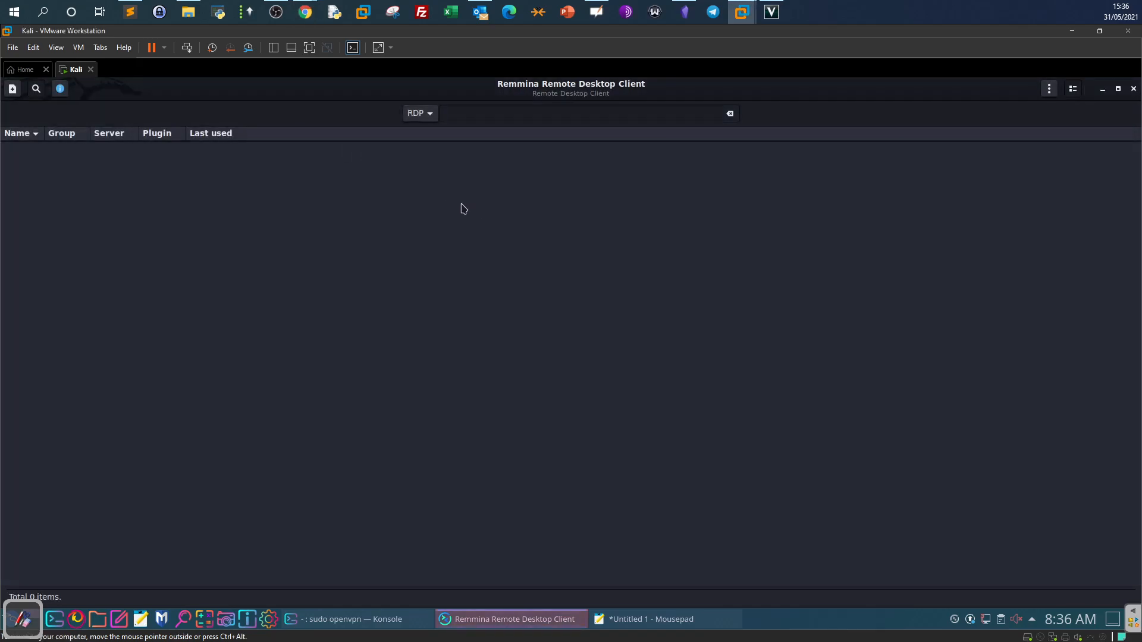
# Start a new profile with server 10.10.181.140, the analyst username and the account password.
pyautogui.click(12, 89)
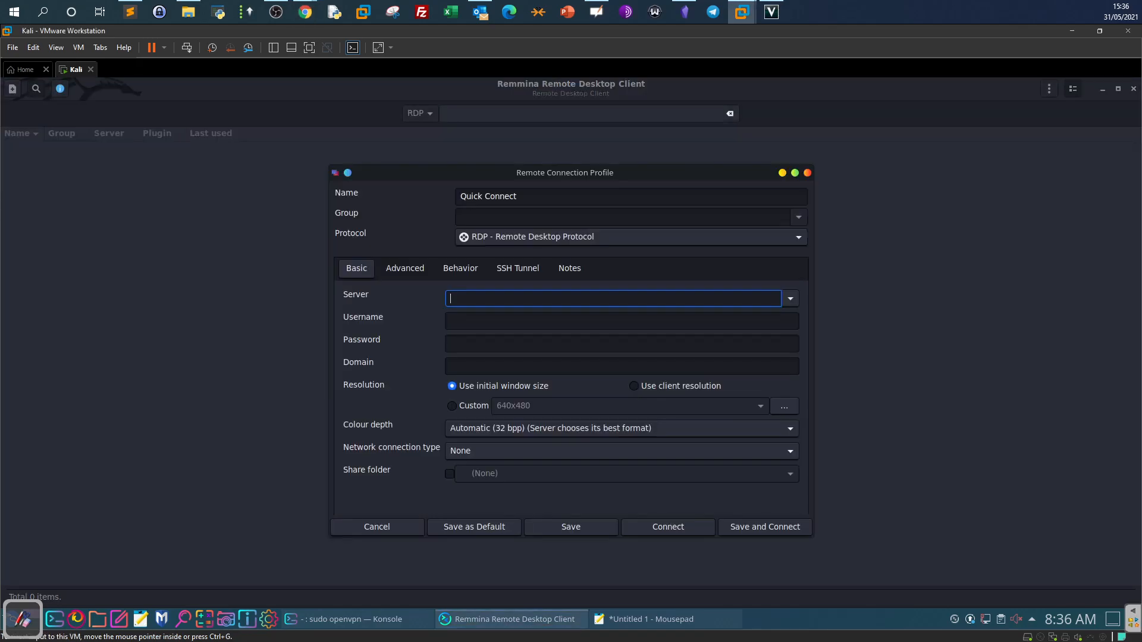
pyautogui.hotkey('alt', 'Tab')
pyautogui.click(533, 296)
pyautogui.write('10.10.181.140')
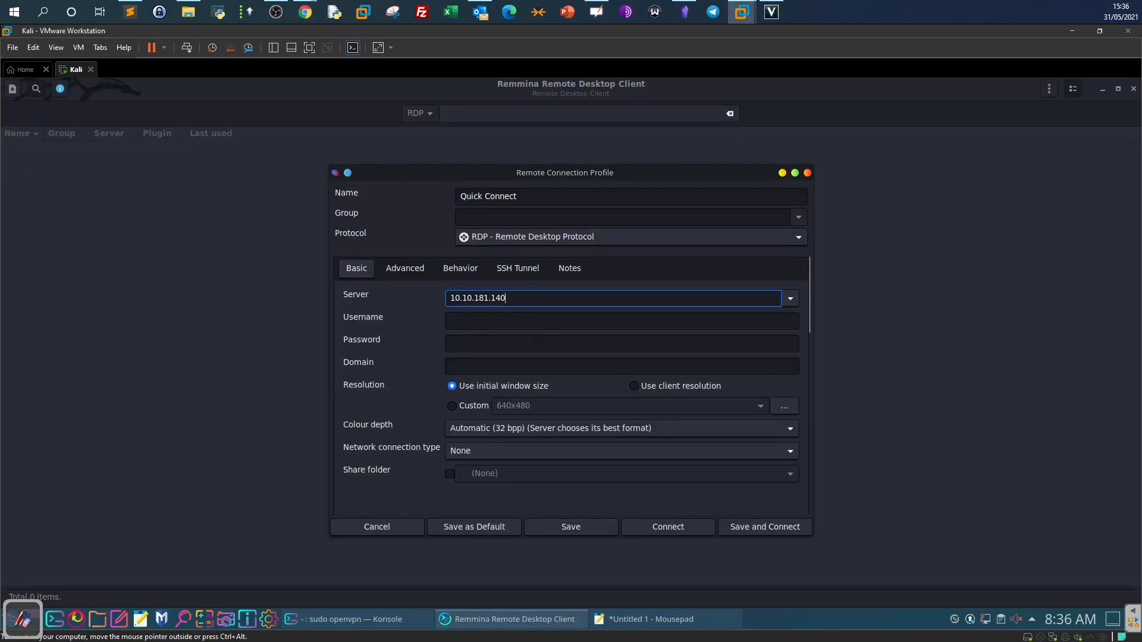
pyautogui.hotkey('alt', 'Tab')
pyautogui.click(474, 322)
pyautogui.write('THM-Analyst')
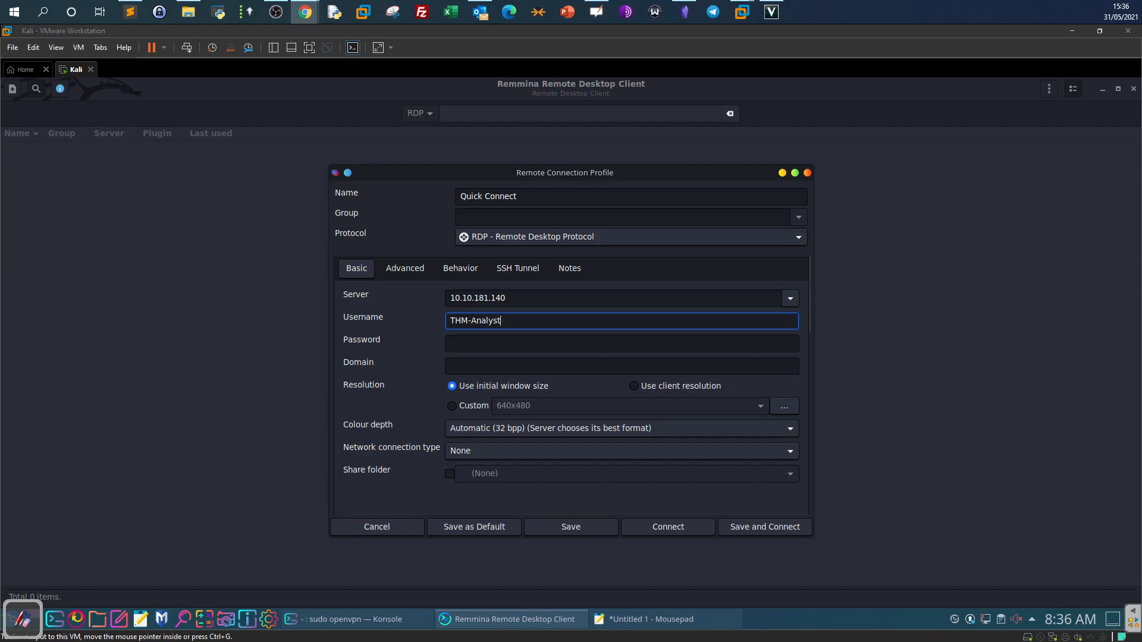
pyautogui.click(493, 344)
pyautogui.hotkey('ctrl', 'v')
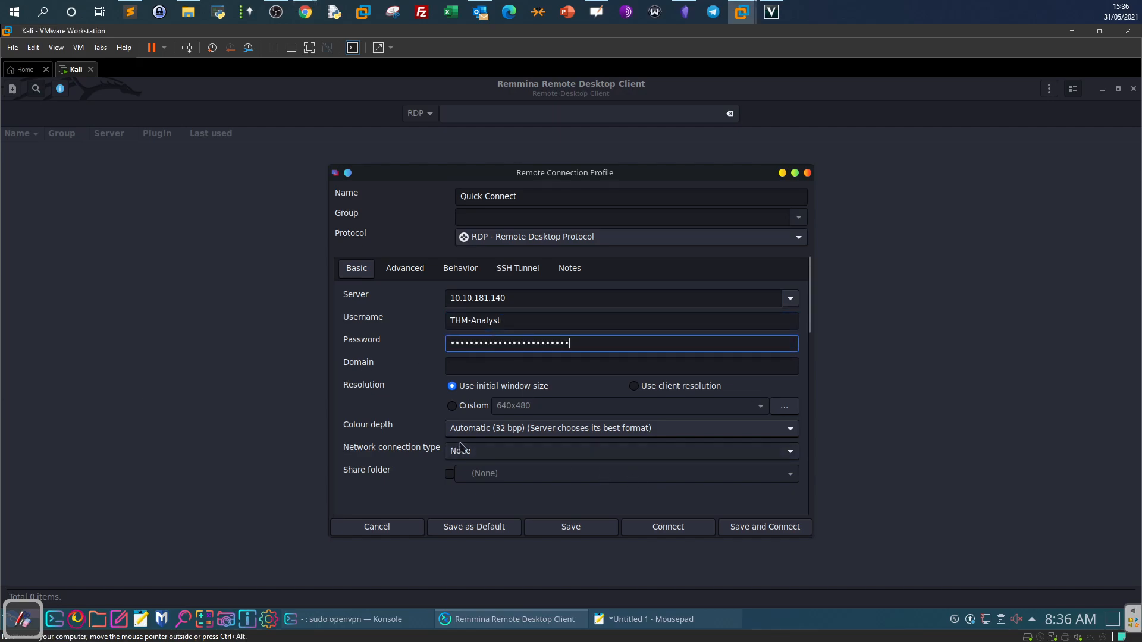
# Set the network connection type to Auto-detect and connect.
pyautogui.click(476, 453)
pyautogui.click(544, 470)
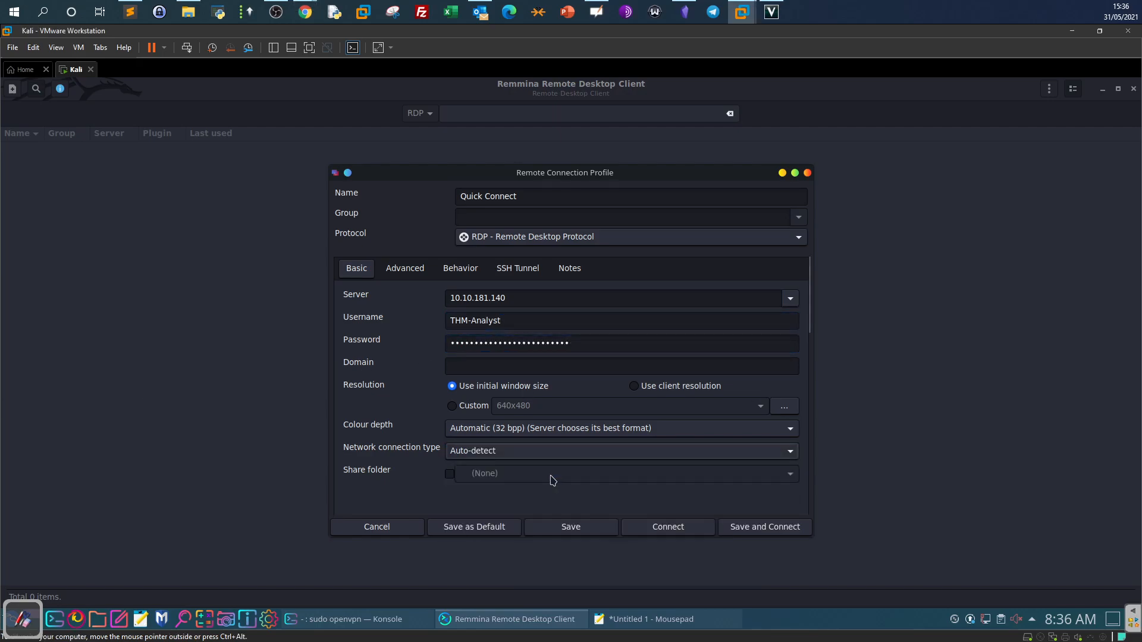
pyautogui.click(648, 527)
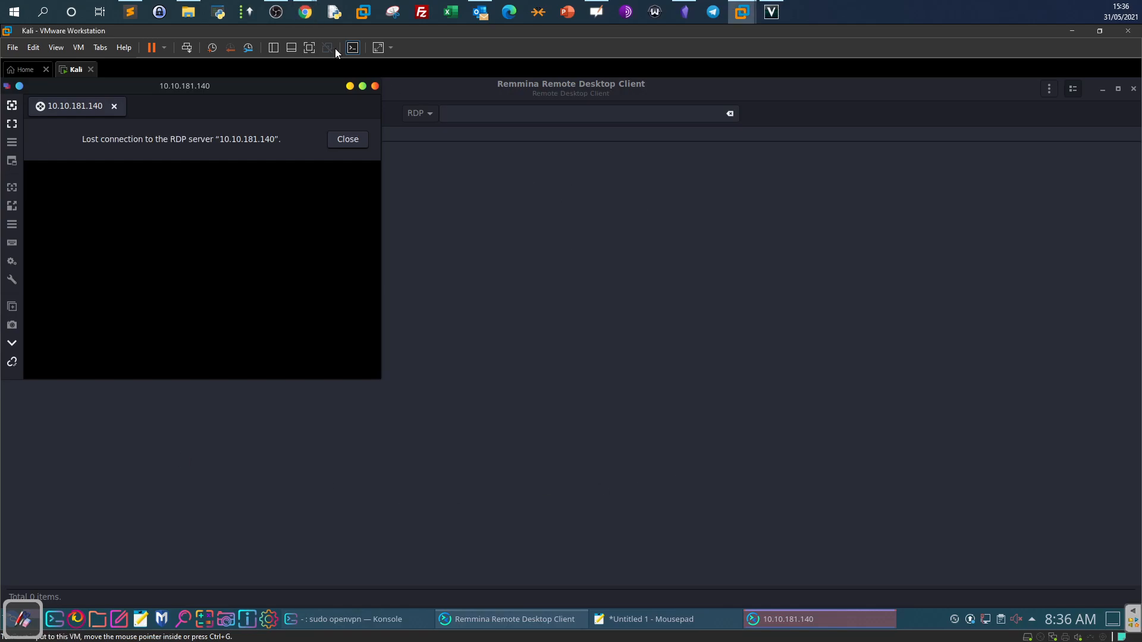
# Leave the VM window and bring the Chrome browser to the front.
pyautogui.click(188, 12)
pyautogui.click(310, 13)
pyautogui.click(403, 77)
pyautogui.click(303, 12)
pyautogui.click(271, 90)
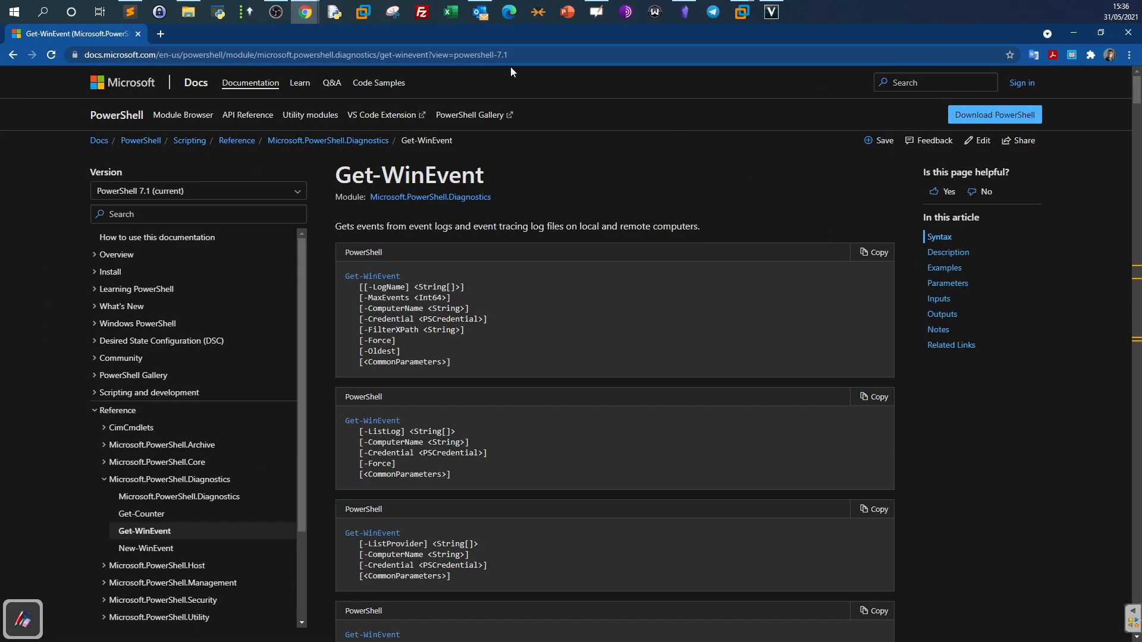
# Erase a mis-pasted address from the browser's address bar.
pyautogui.click(434, 59)
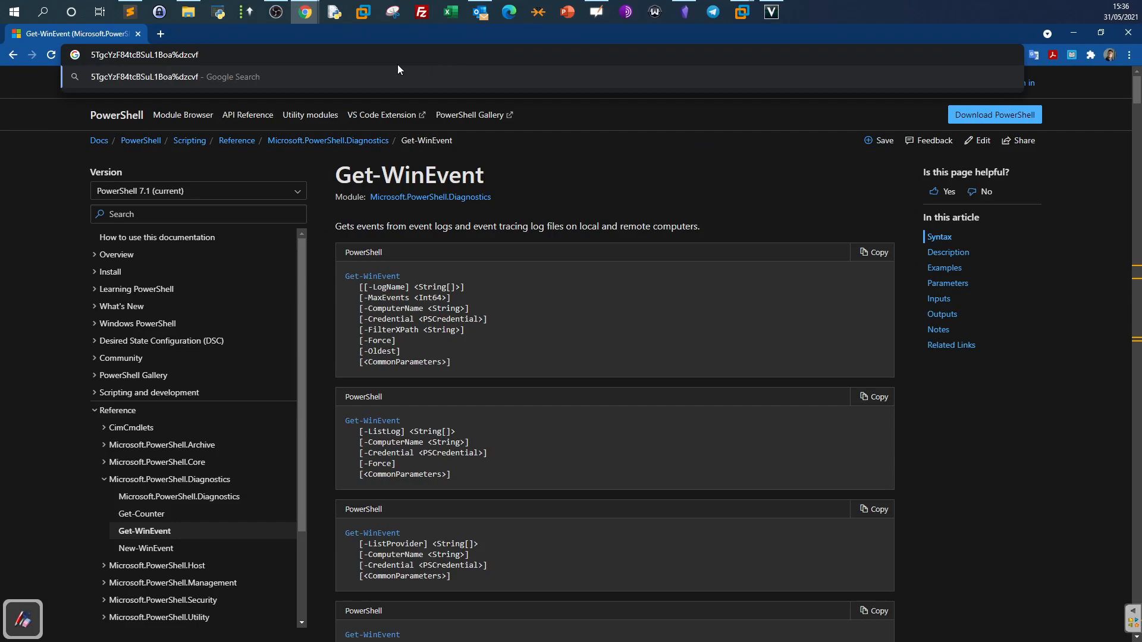
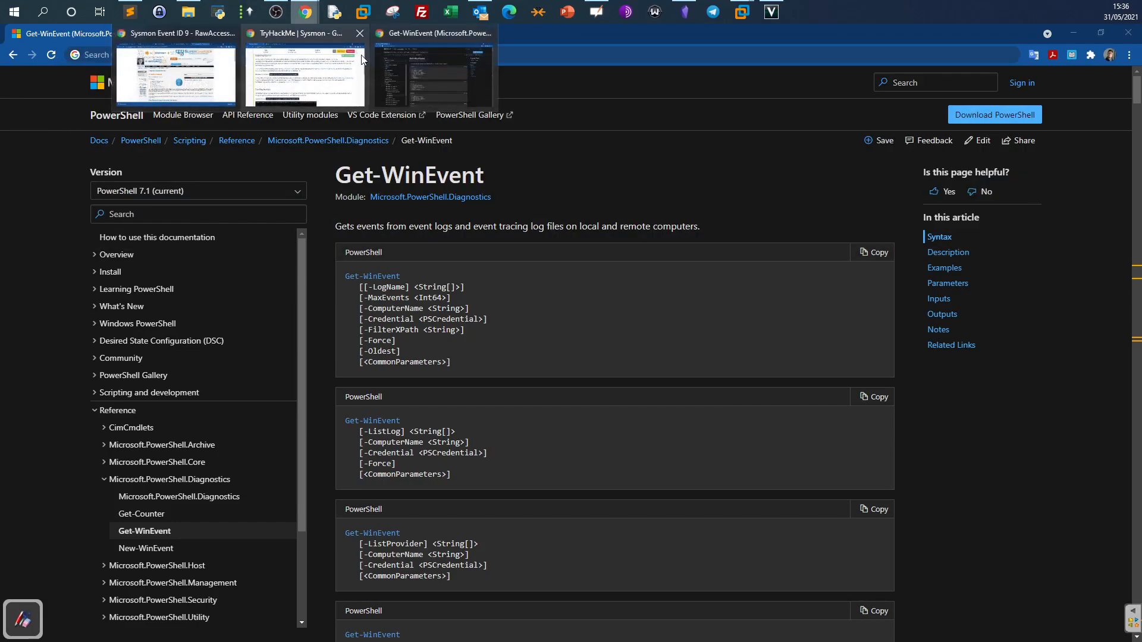
pyautogui.click(300, 18)
pyautogui.click(343, 84)
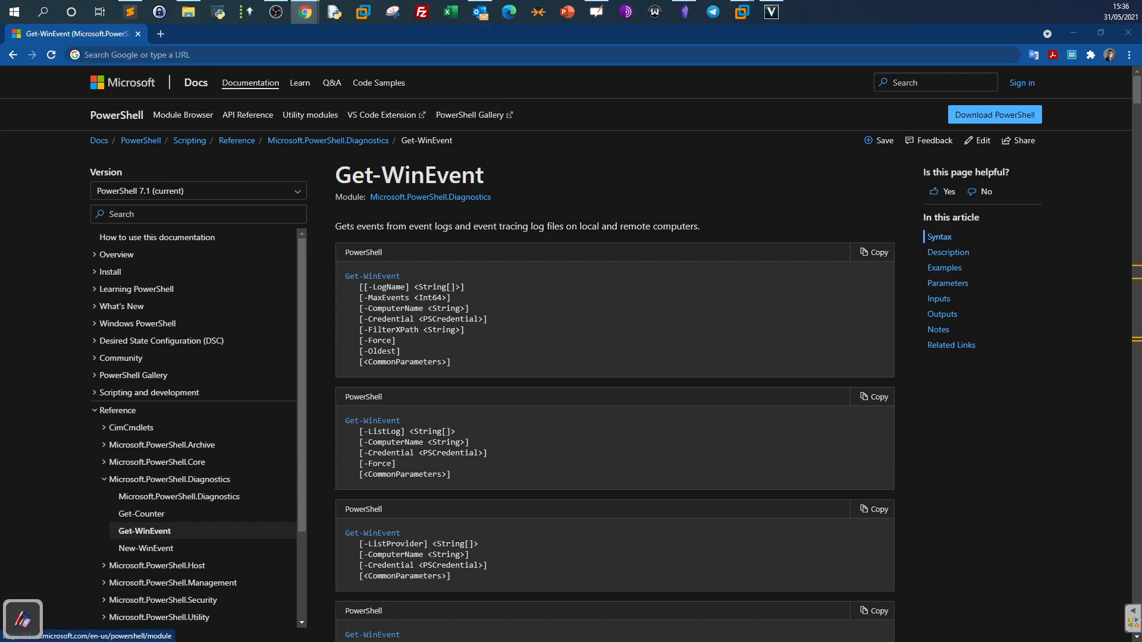
pyautogui.moveTo(0, 142); pyautogui.dragTo(0, 47)
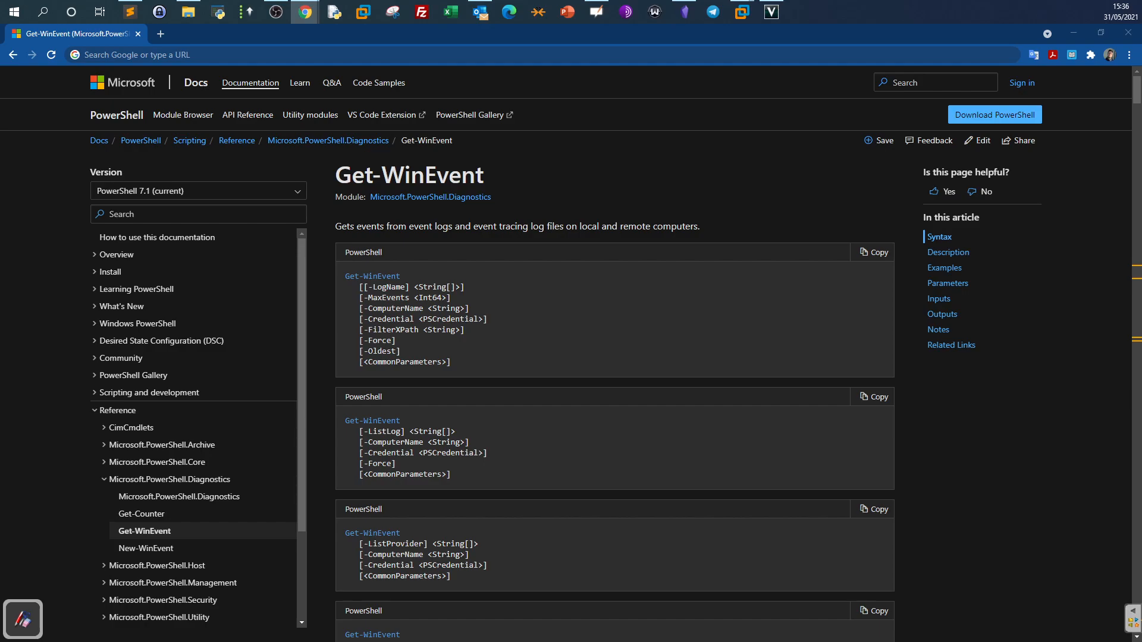
# Open the Sysmon documentation page from the pasted link and read its introduction.
pyautogui.click(271, 55)
pyautogui.write('https://docs.microsoft.com/en-us/sysinternals/downloads/sysmon')
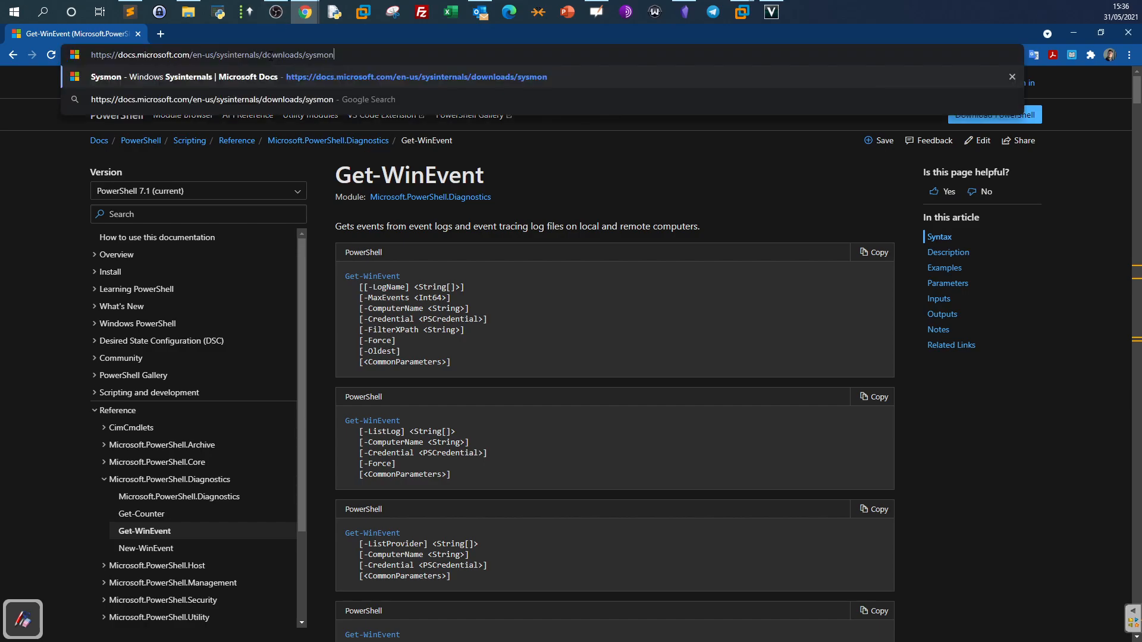
pyautogui.press('Return')
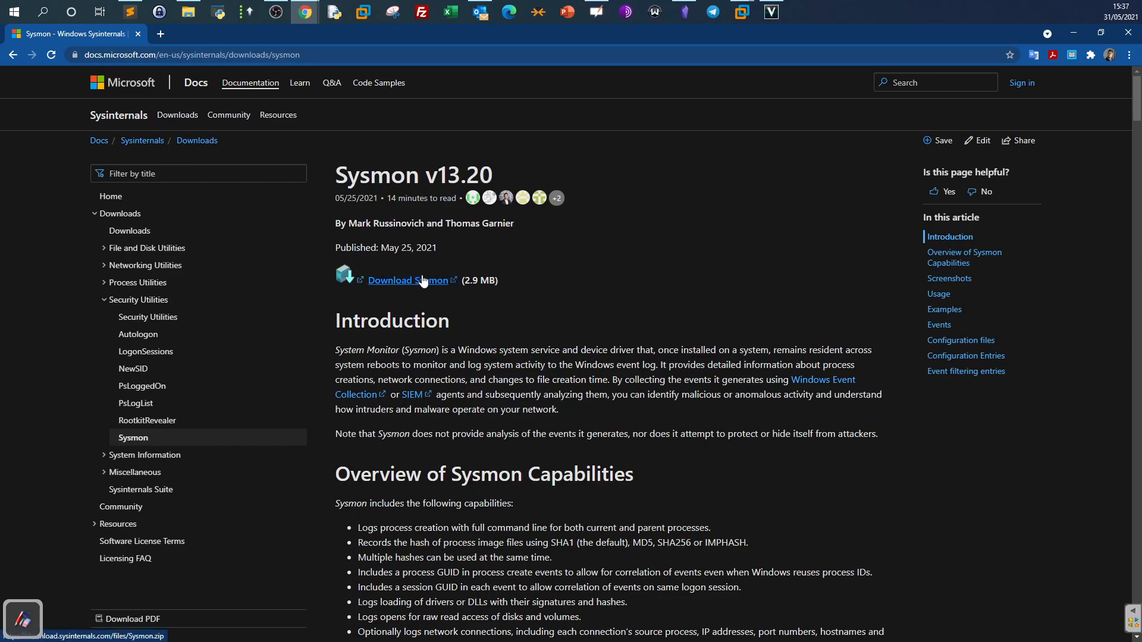
pyautogui.moveTo(458, 350); pyautogui.dragTo(559, 350)
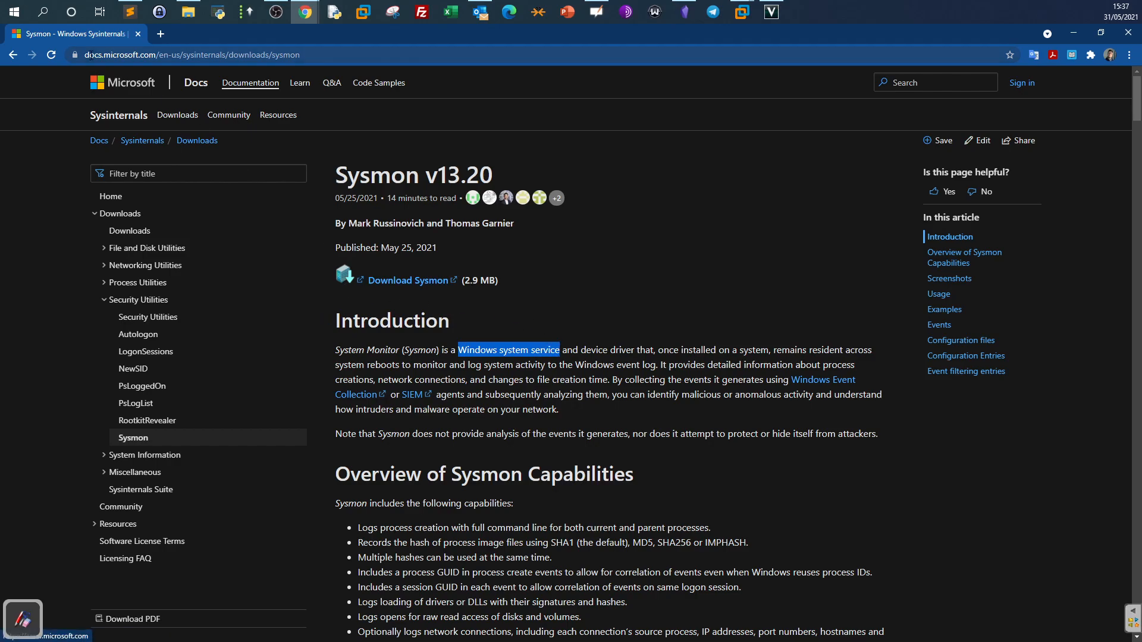
pyautogui.scroll(-6, 891, 199)
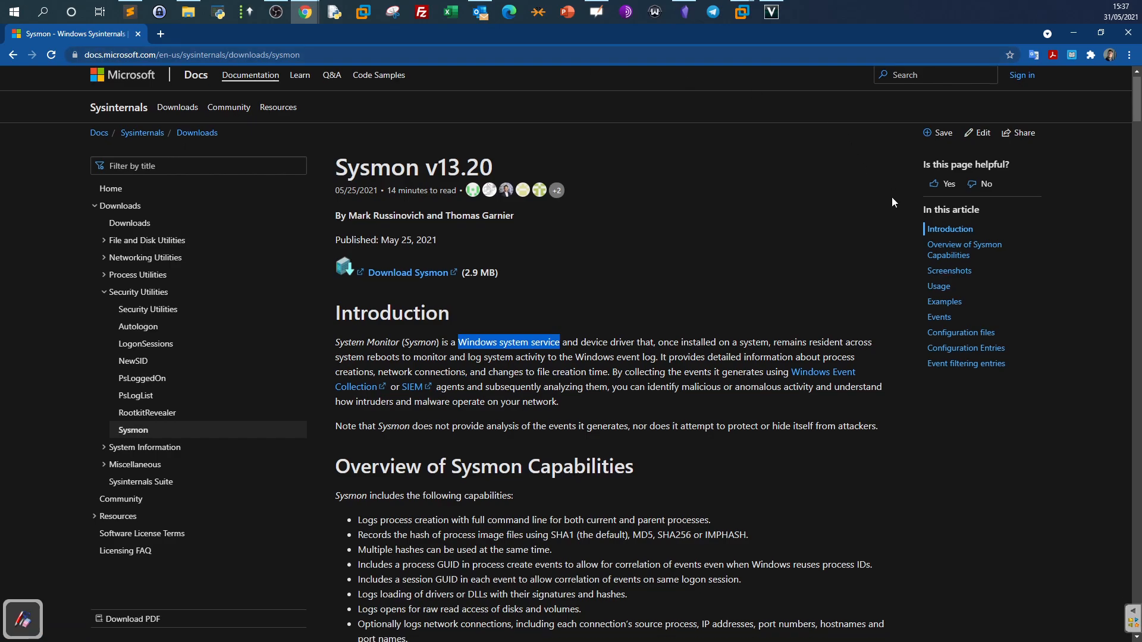
pyautogui.scroll(-9, 892, 199)
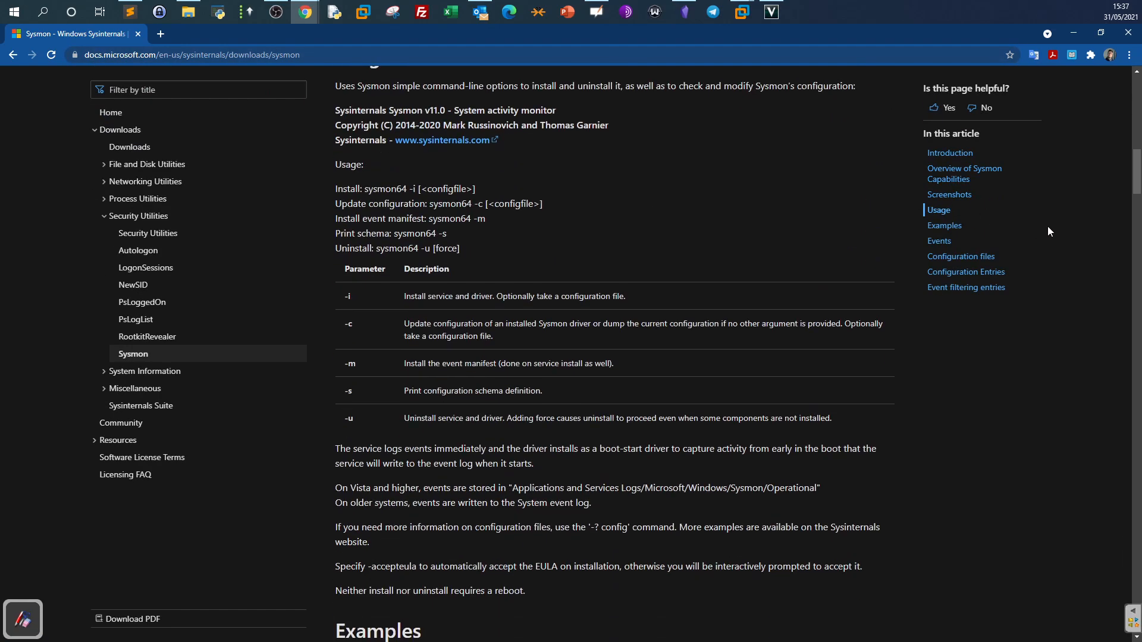
# Search the page for 'config' to reach the Usage section.
pyautogui.hotkey('ctrl', 'f')
pyautogui.write('config')
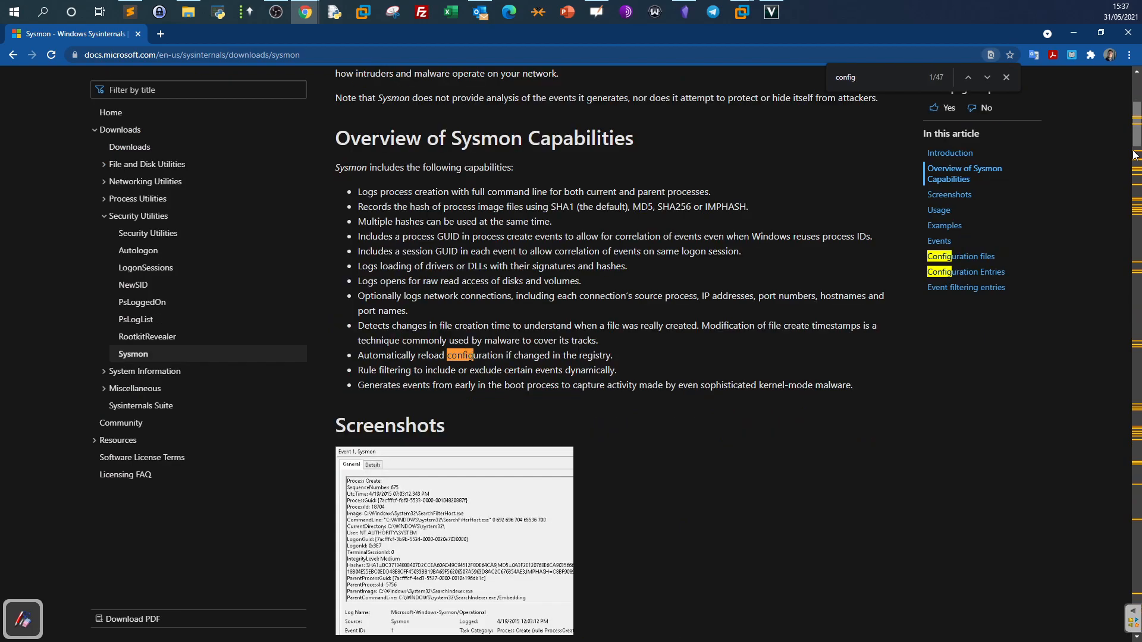
pyautogui.press('Return')
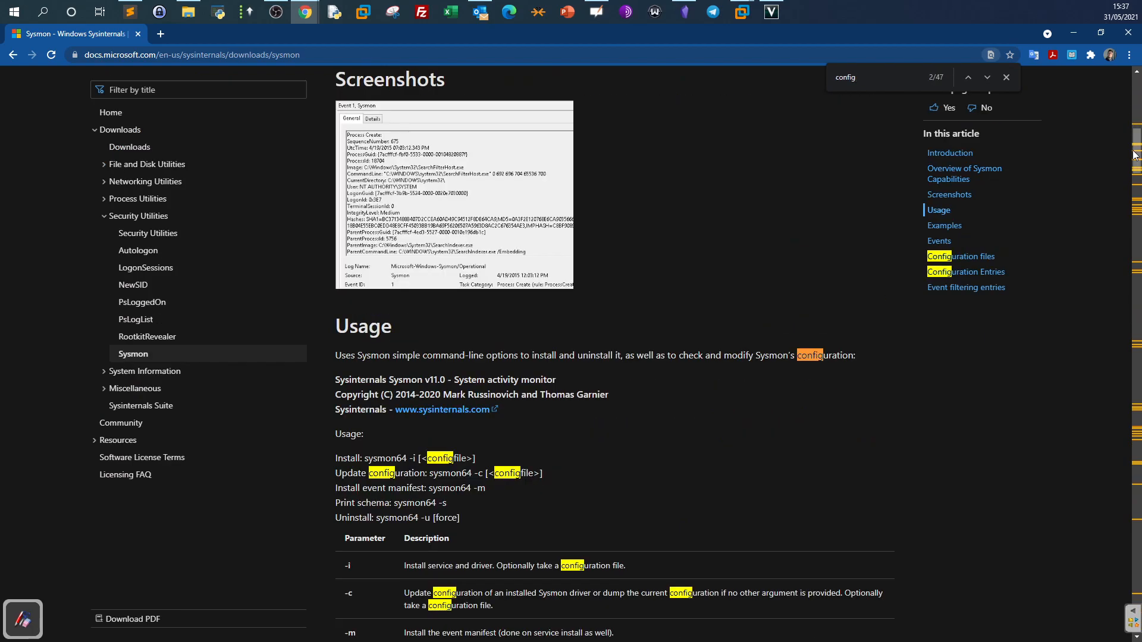
pyautogui.scroll(-4, 821, 268)
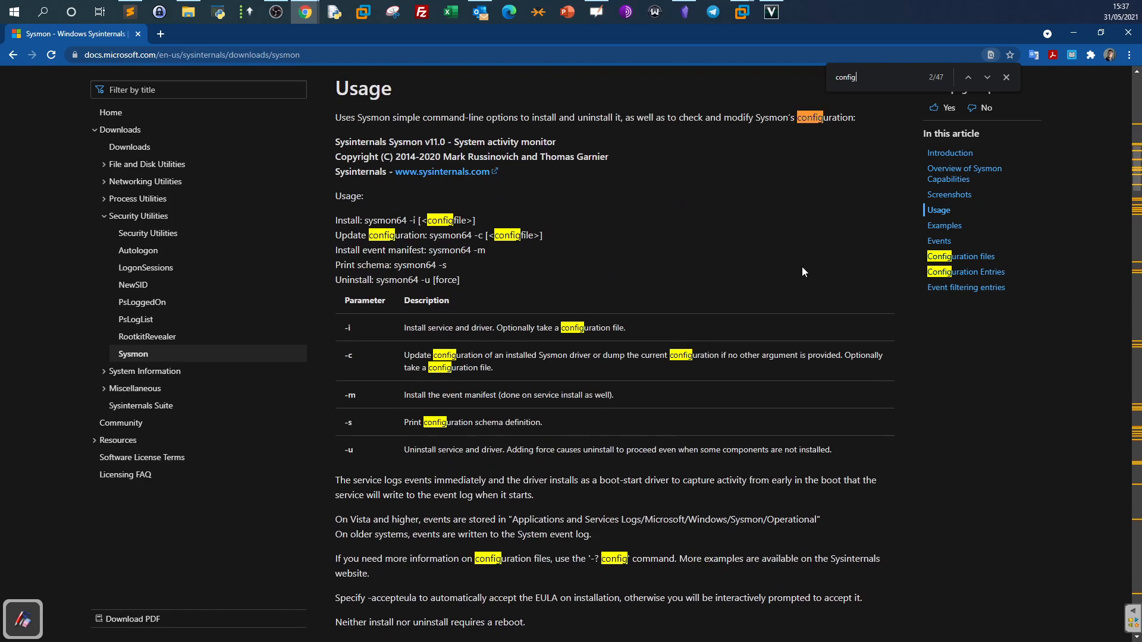
pyautogui.scroll(1, 489, 250)
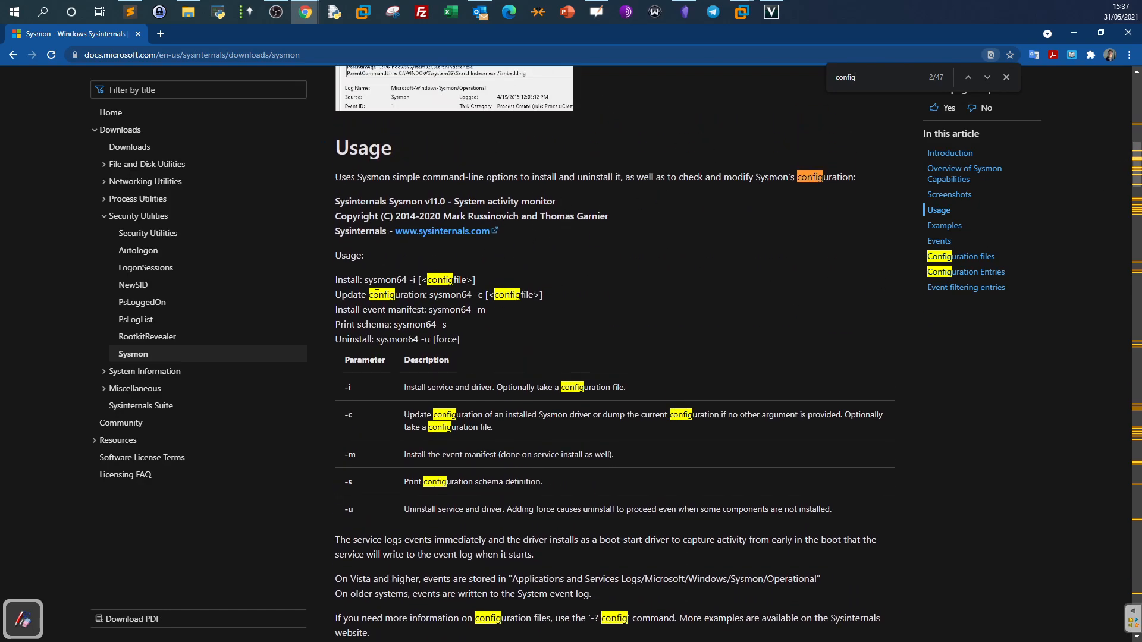
# Highlight sysmon64 and the configfile argument in the Install command.
pyautogui.moveTo(365, 277); pyautogui.dragTo(467, 280)
pyautogui.click(415, 279)
pyautogui.click(480, 282)
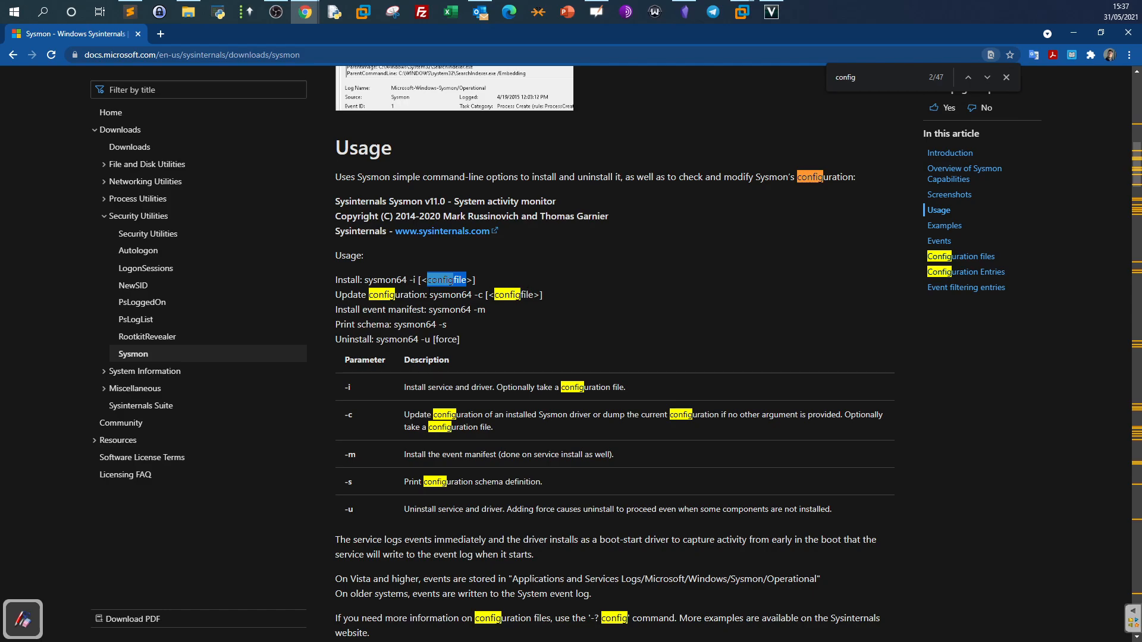
pyautogui.click(430, 280)
pyautogui.moveTo(429, 281); pyautogui.dragTo(481, 283)
pyautogui.click(487, 294)
pyautogui.doubleClick(384, 280)
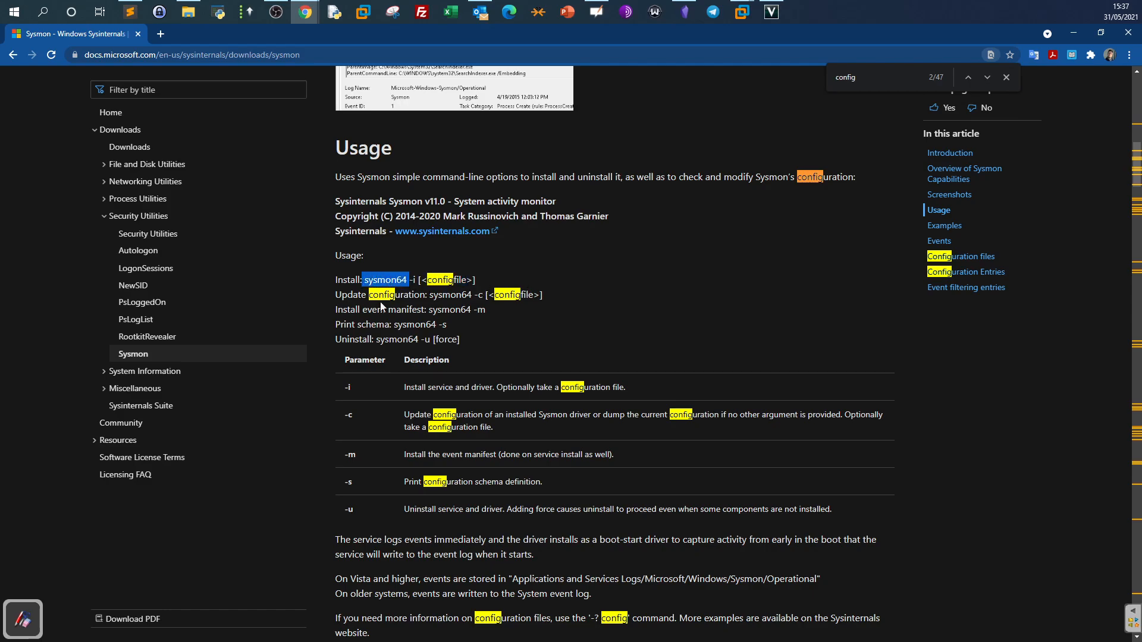
# Paste the GitHub config file address into a new browser tab.
pyautogui.hotkey('alt', 'Tab')
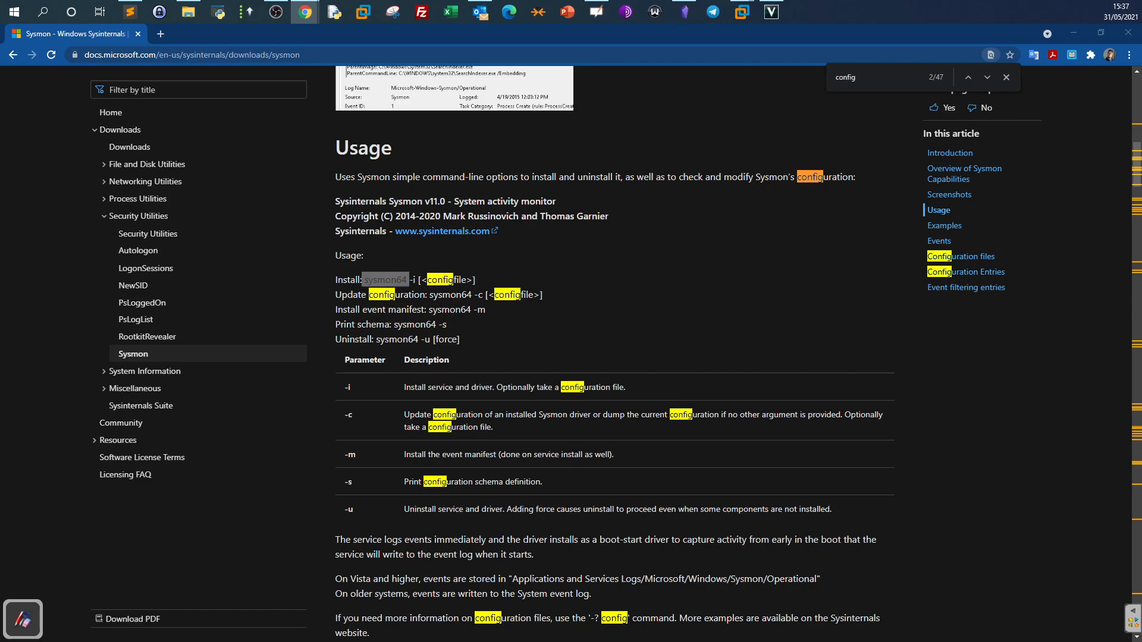
pyautogui.click(160, 34)
pyautogui.write('https://github.com/ion-storm/sysmon-config/blob/develop/sysmonconfig-export.xml')
# Load sysmonconfig-export.xml on GitHub and scroll through its contents.
pyautogui.press('Return')
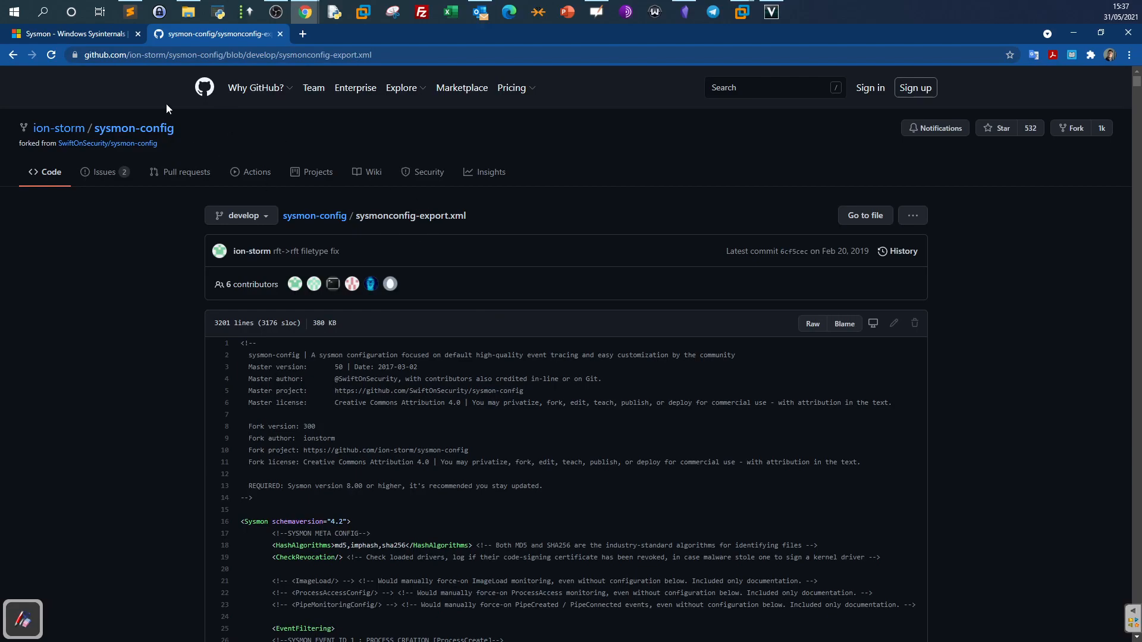
pyautogui.scroll(-3, 408, 242)
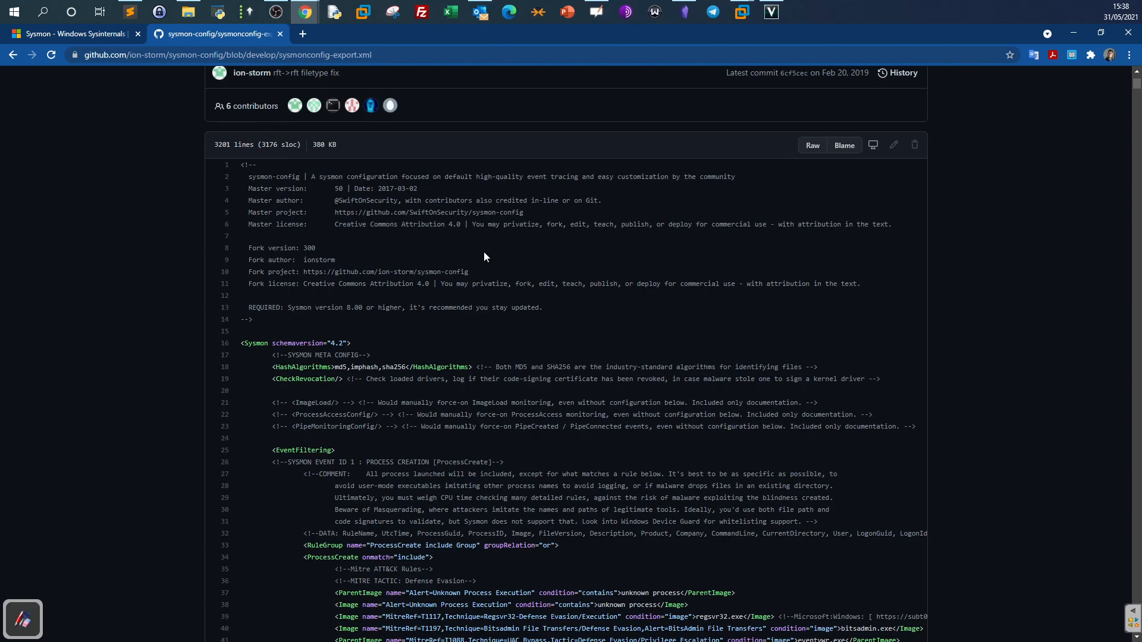
pyautogui.scroll(-10, 483, 253)
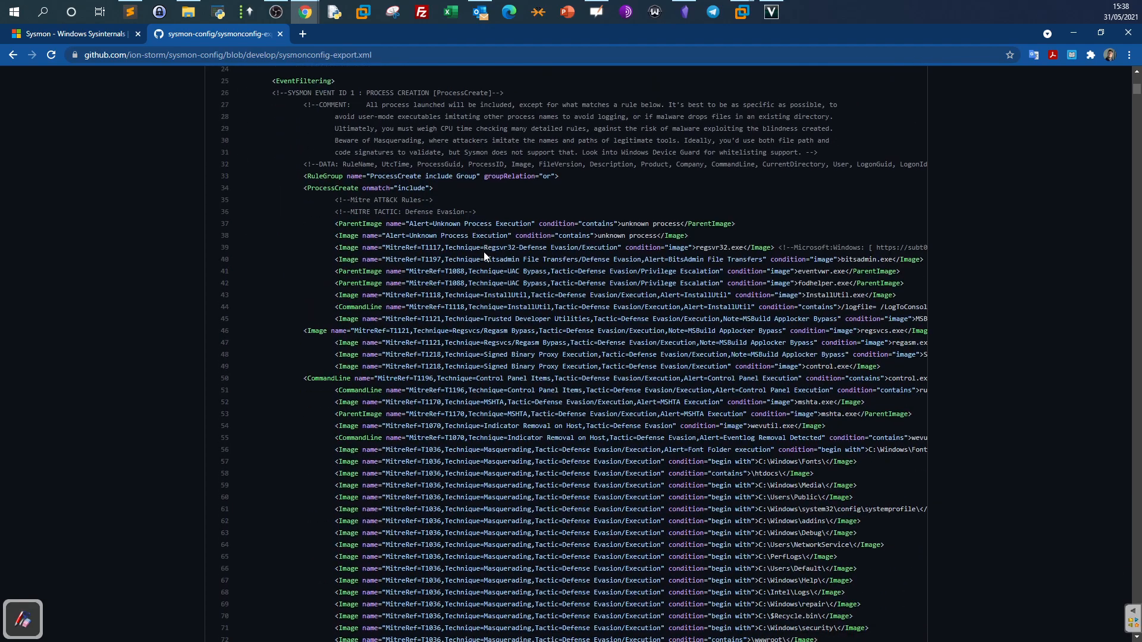
pyautogui.scroll(5, 484, 253)
pyautogui.scroll(1, 485, 252)
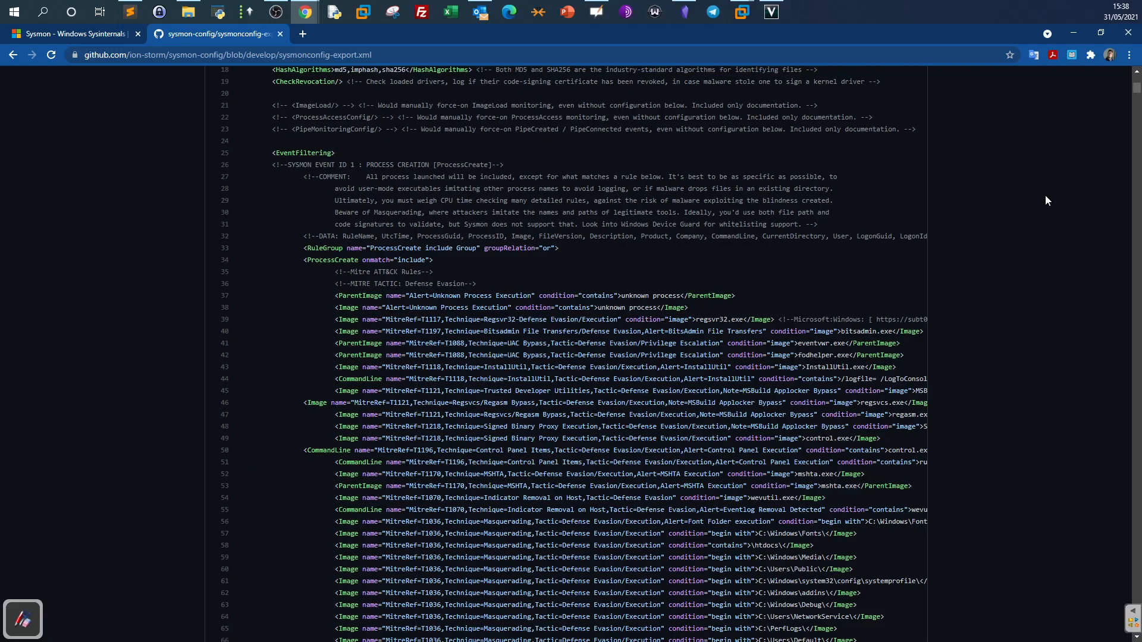
pyautogui.moveTo(1136, 87); pyautogui.dragTo(1098, 77)
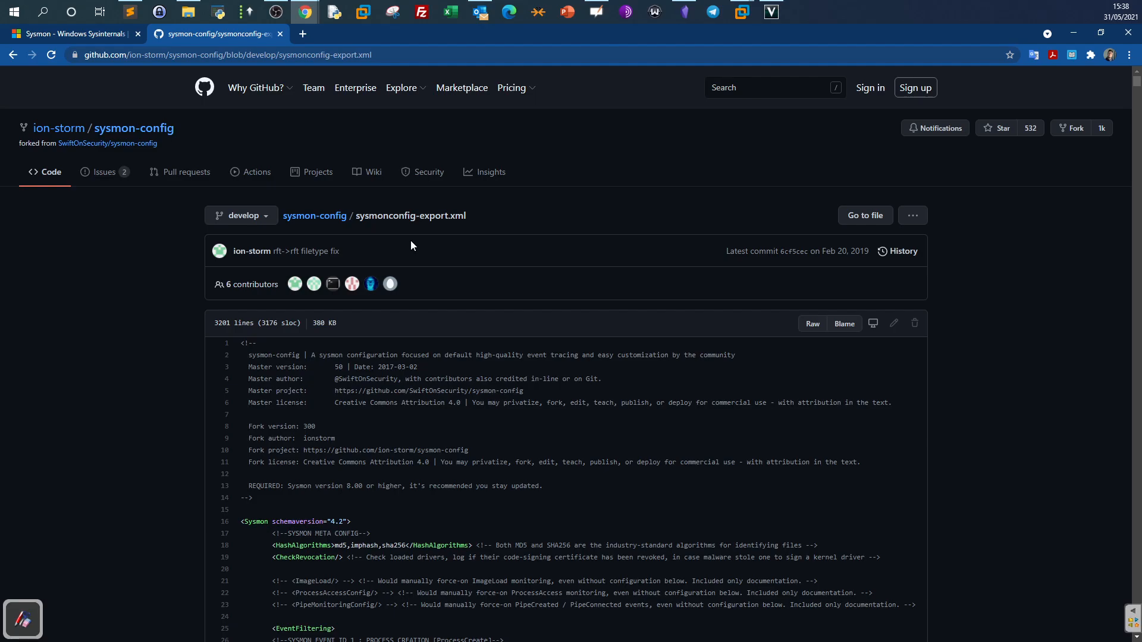
pyautogui.scroll(-4, 459, 297)
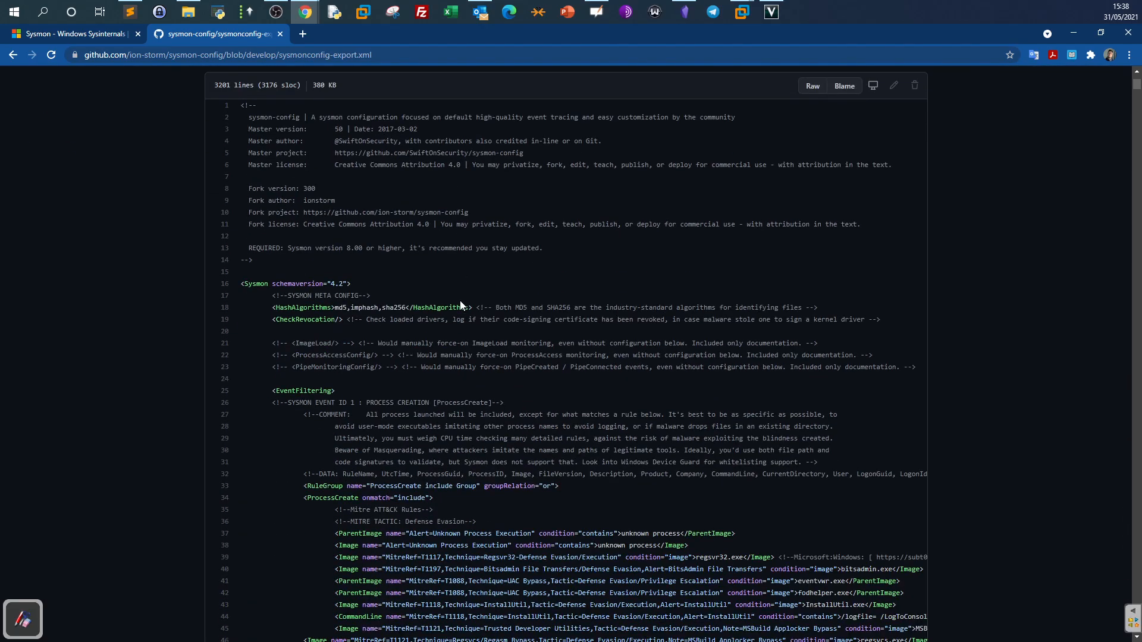
pyautogui.scroll(-4, 459, 301)
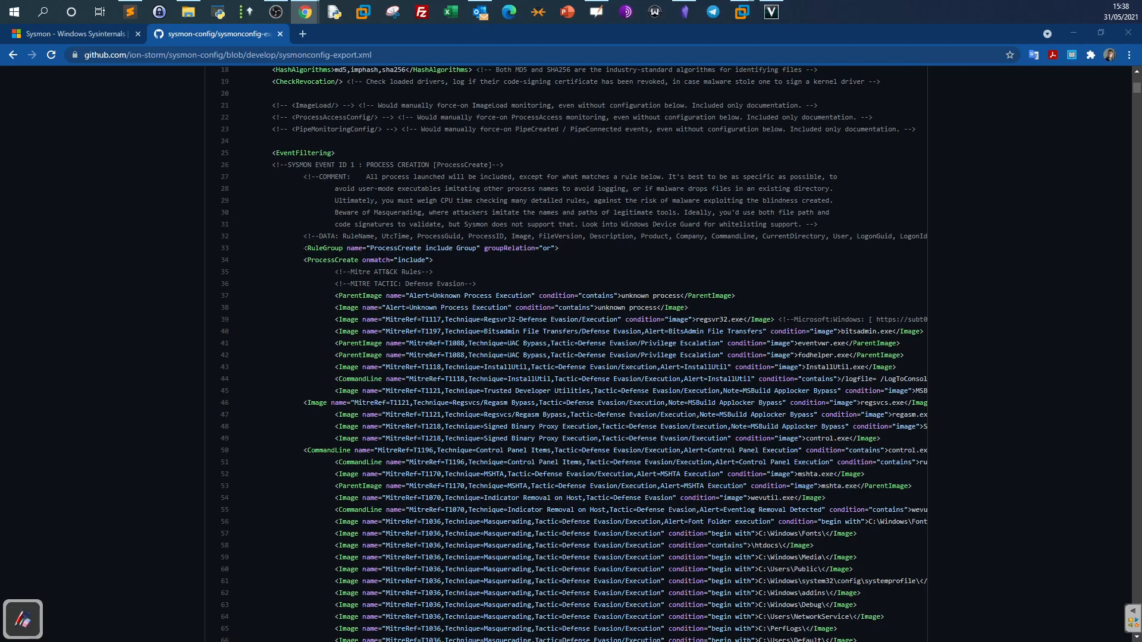
# Inspect the ProcessCreate rule group text, then return to the sysmon-config repository page.
pyautogui.moveTo(349, 248); pyautogui.dragTo(486, 259)
pyautogui.click(513, 258)
pyautogui.scroll(6, 521, 261)
pyautogui.moveTo(242, 231); pyautogui.dragTo(759, 534)
pyautogui.scroll(-4, 523, 586)
pyautogui.scroll(6, 427, 211)
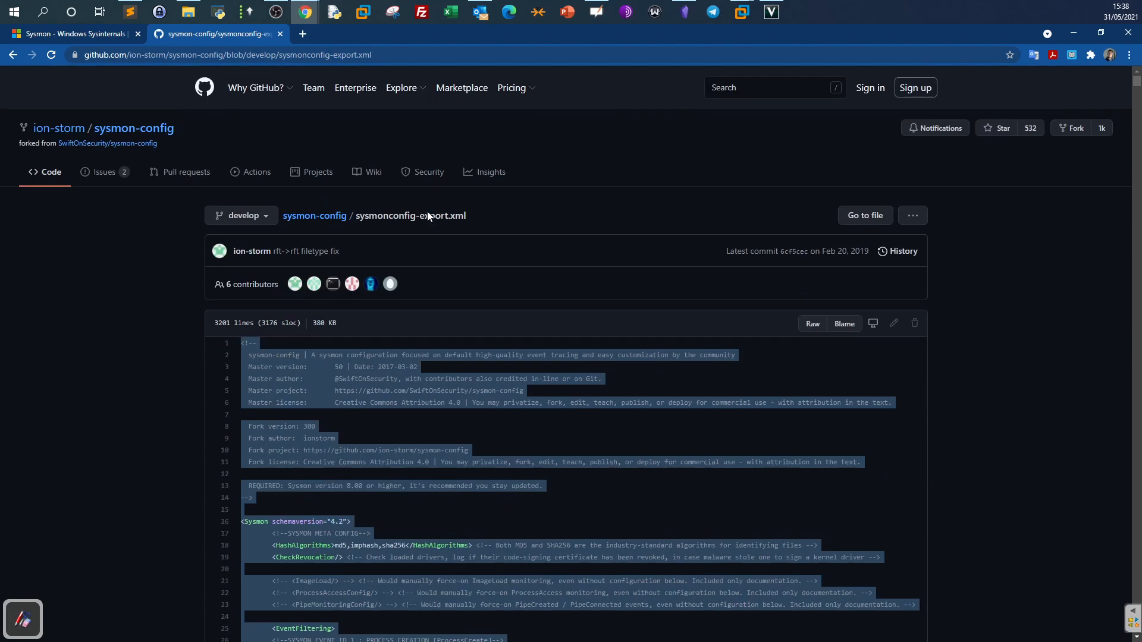
pyautogui.click(314, 217)
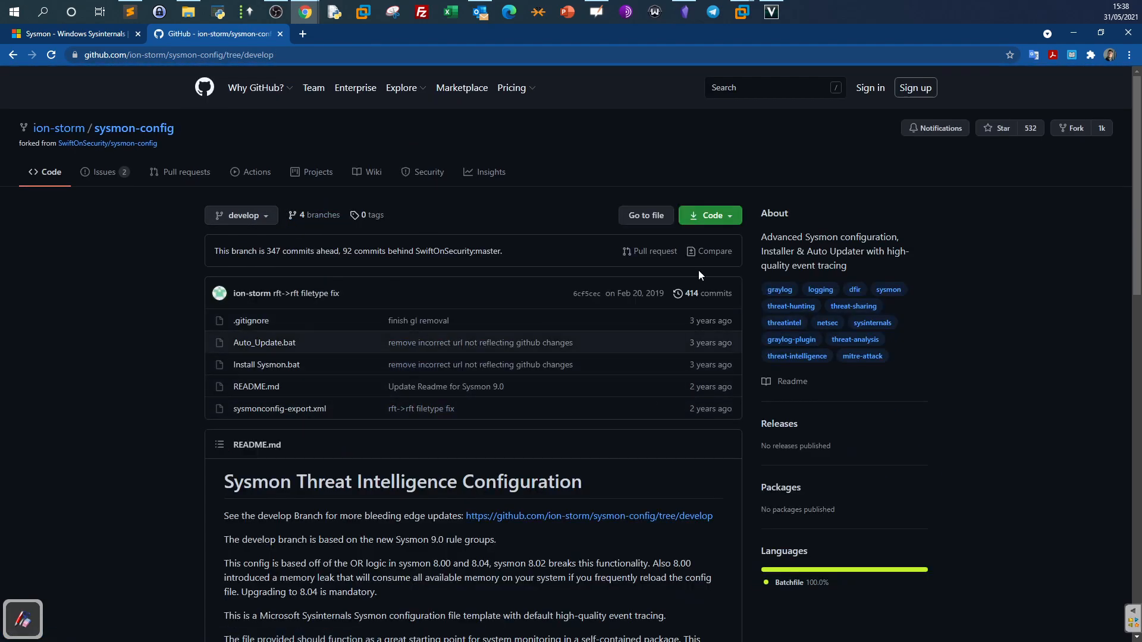
# Download the sysmon-config develop branch as a ZIP into the Downloads folder.
pyautogui.click(725, 230)
pyautogui.click(624, 368)
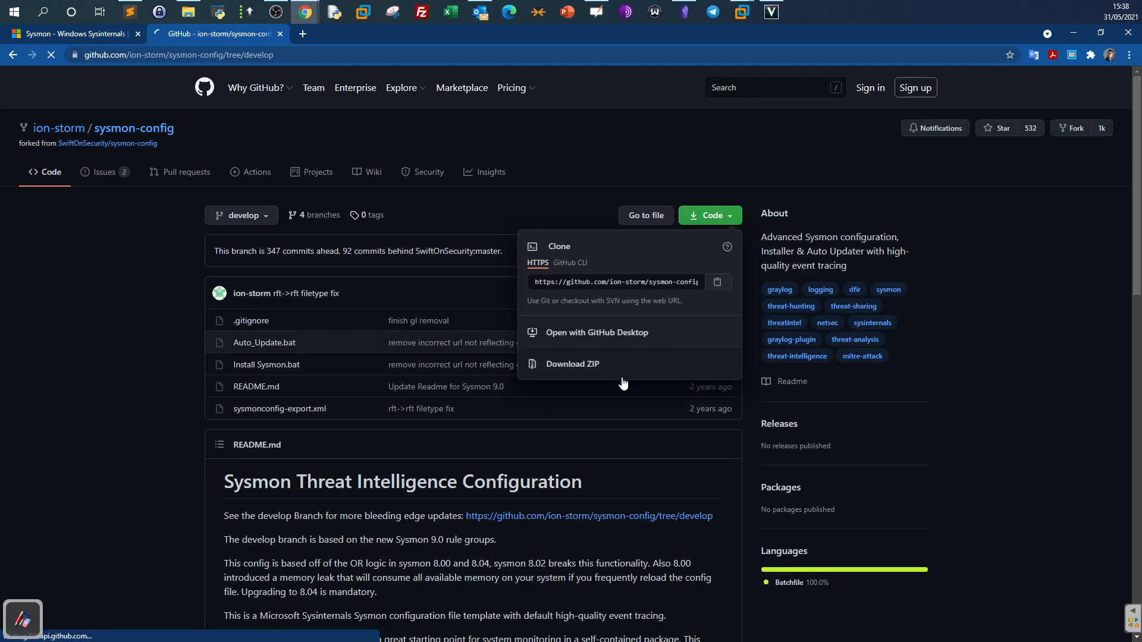
pyautogui.click(54, 130)
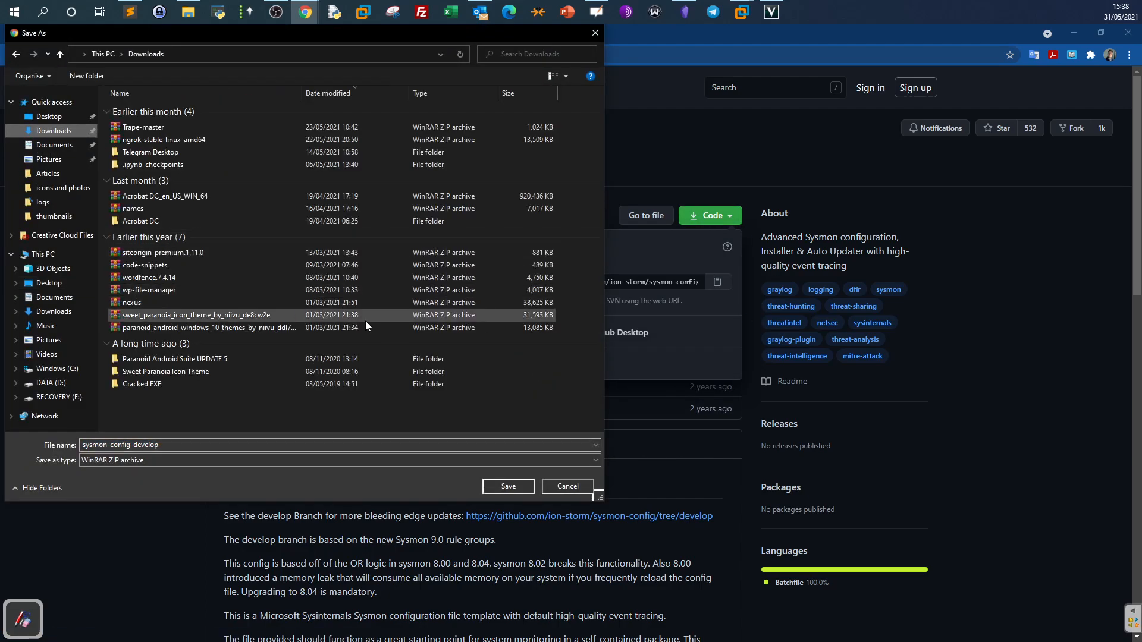
pyautogui.click(504, 487)
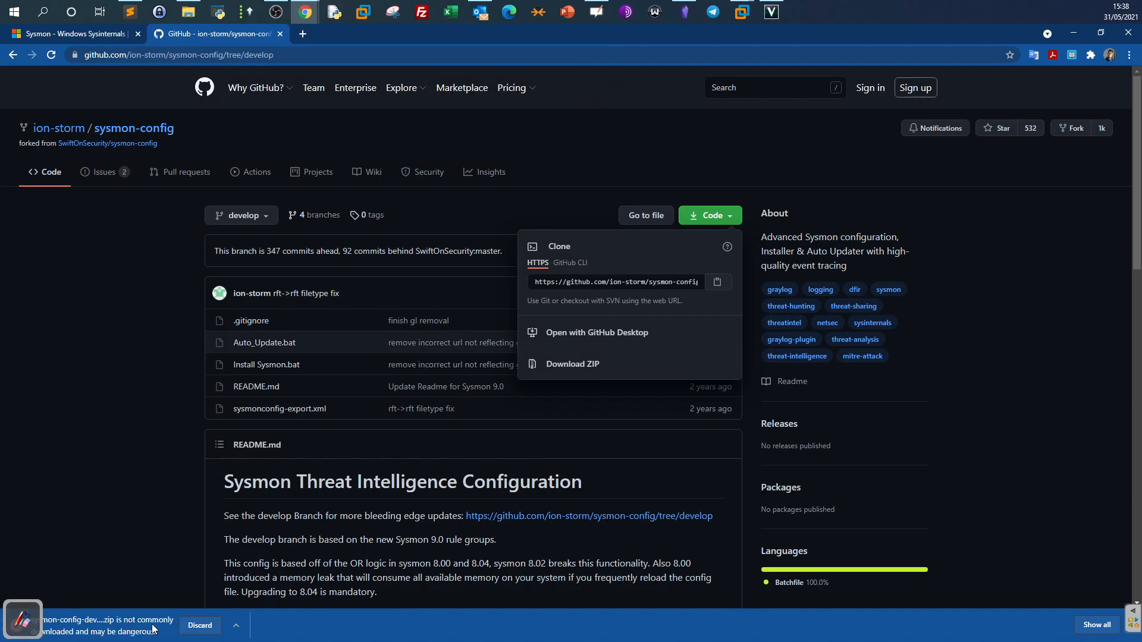
# Keep the flagged sysmon-config-develop ZIP and show it in its Downloads folder.
pyautogui.click(236, 626)
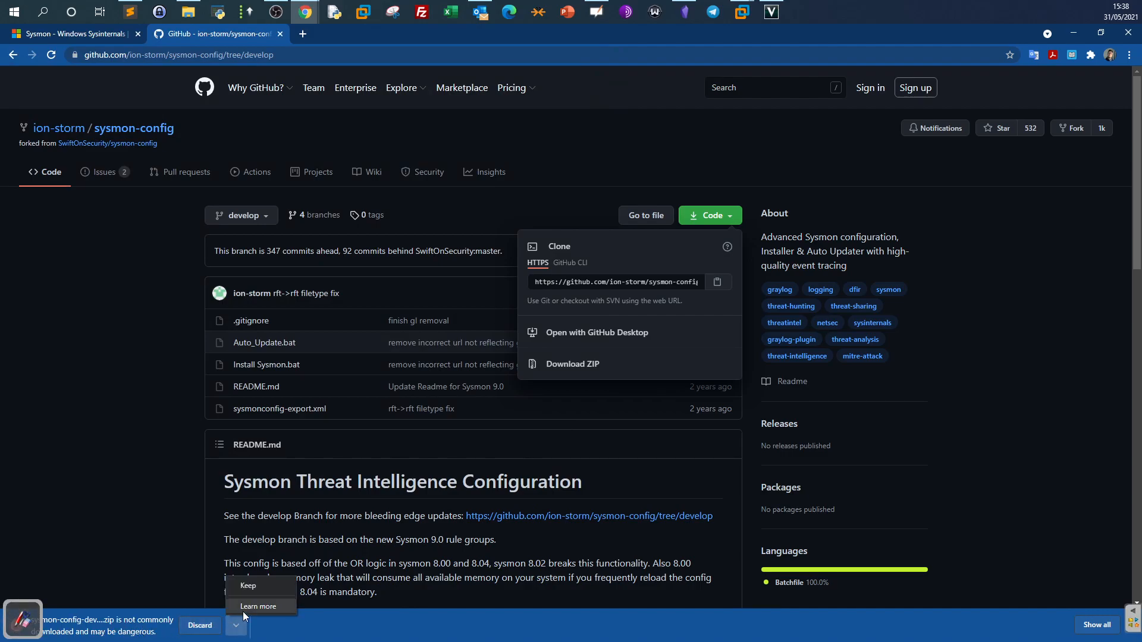
pyautogui.click(241, 585)
pyautogui.click(127, 625)
pyautogui.click(163, 585)
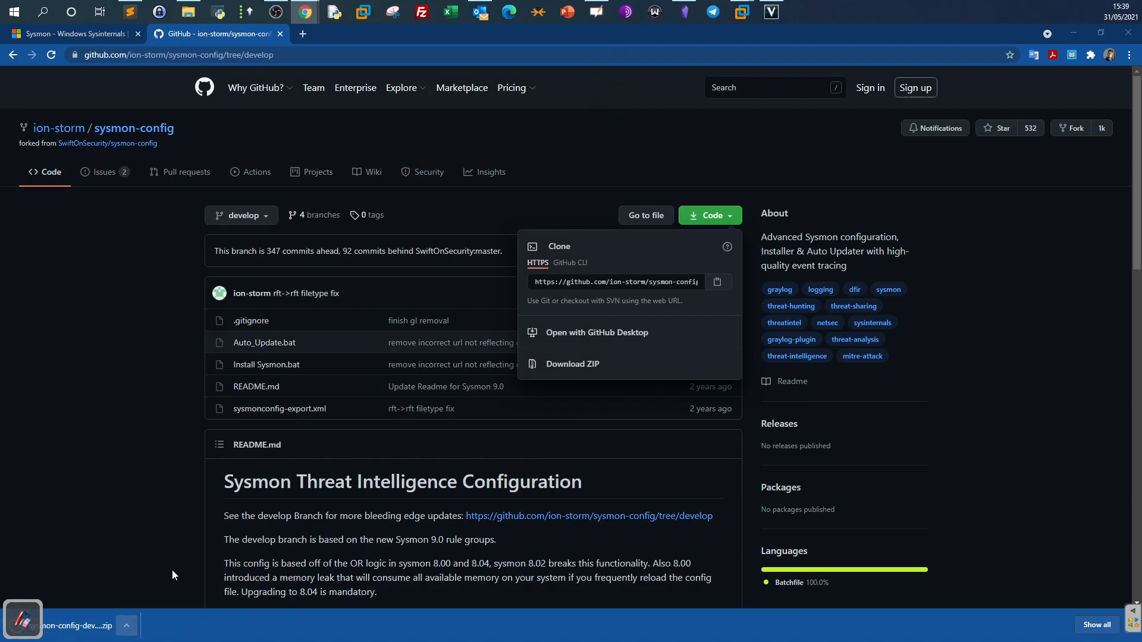
pyautogui.rightClick(208, 122)
# Extract the sysmon-config-develop ZIP into Downloads and open the extracted folder.
pyautogui.click(255, 168)
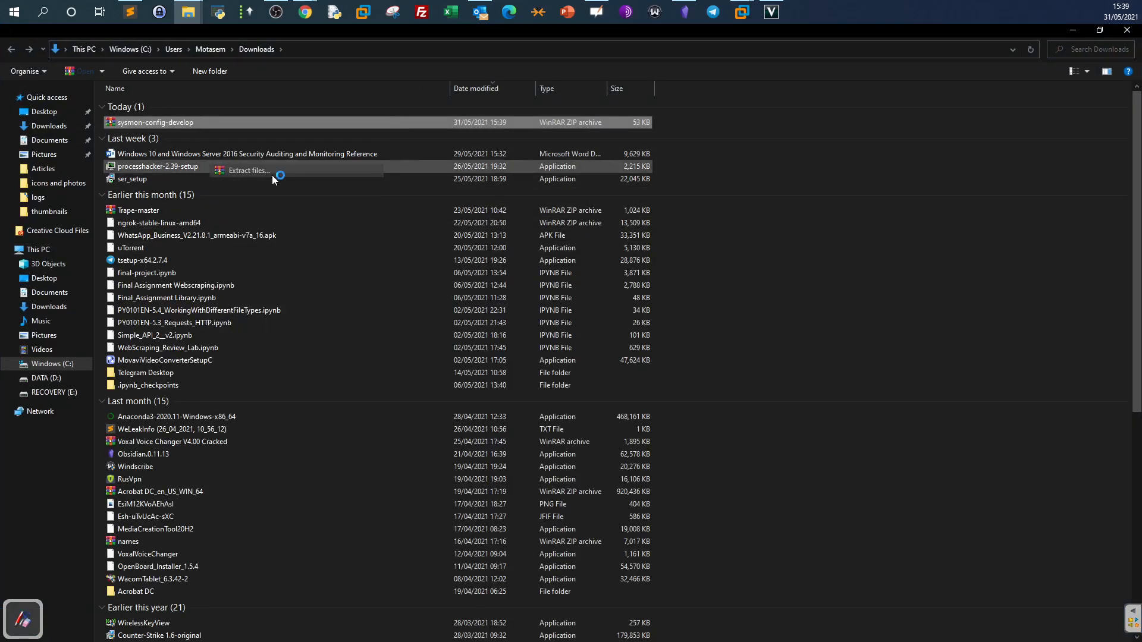
pyautogui.click(649, 462)
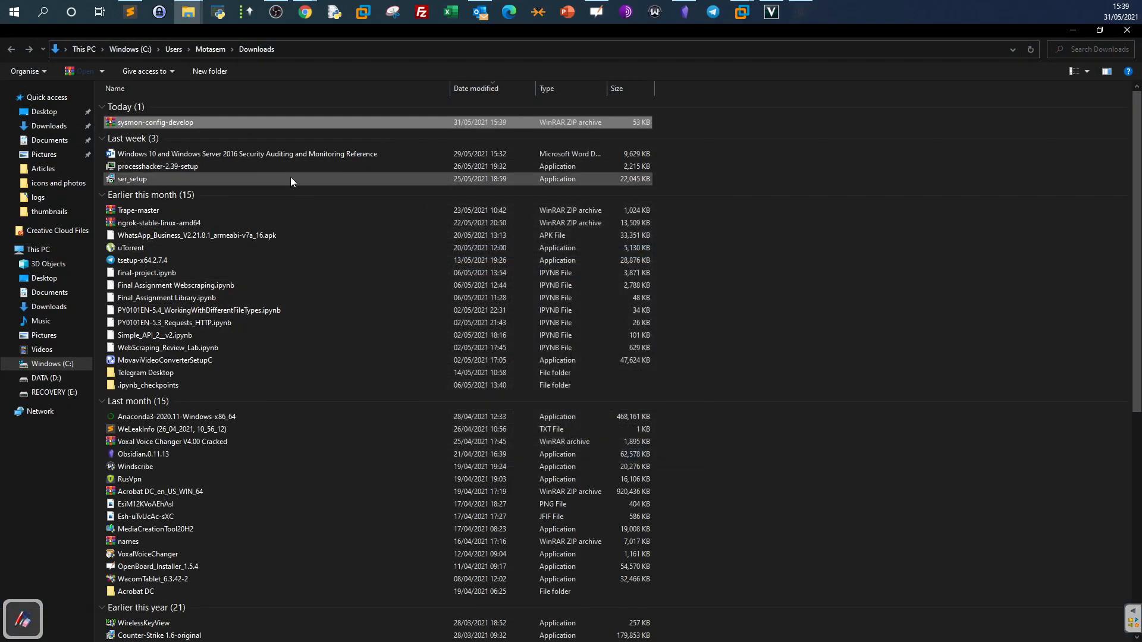
pyautogui.rightClick(261, 119)
pyautogui.click(291, 181)
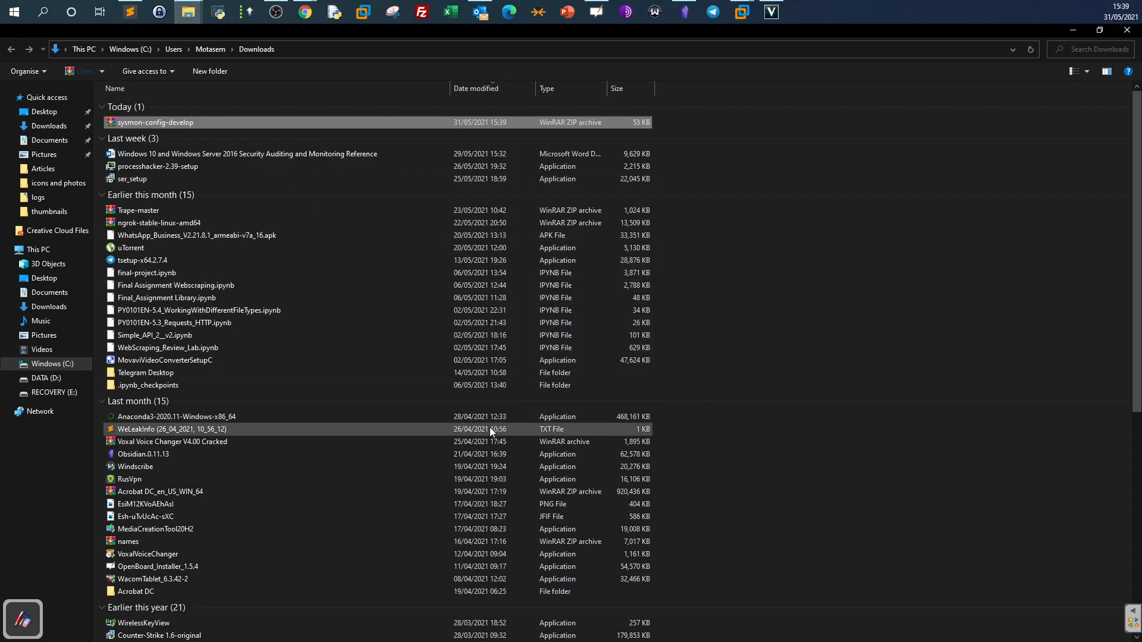
pyautogui.scroll(-3, 370, 445)
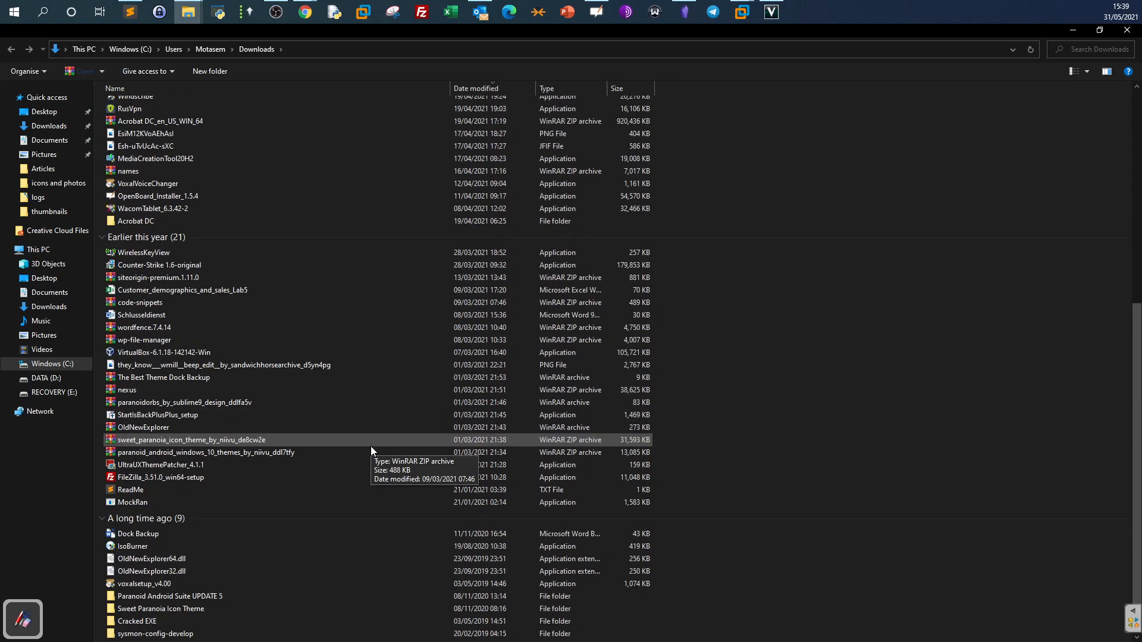
pyautogui.doubleClick(317, 635)
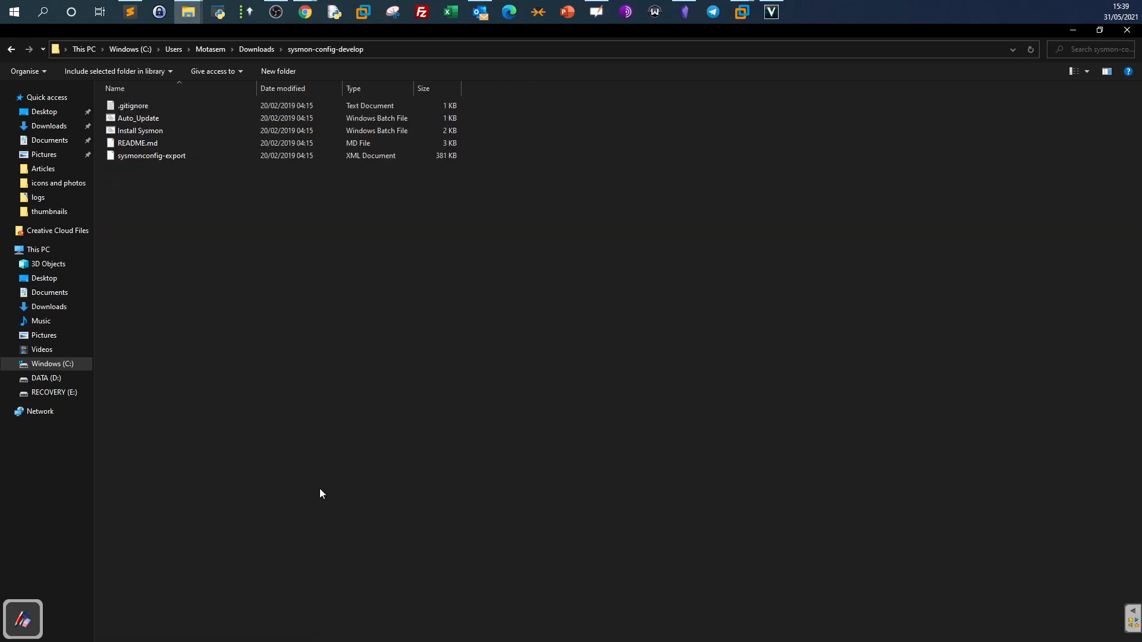
# View the sysmonconfig-export.xml file page on GitHub, then return to the folder.
pyautogui.click(226, 158)
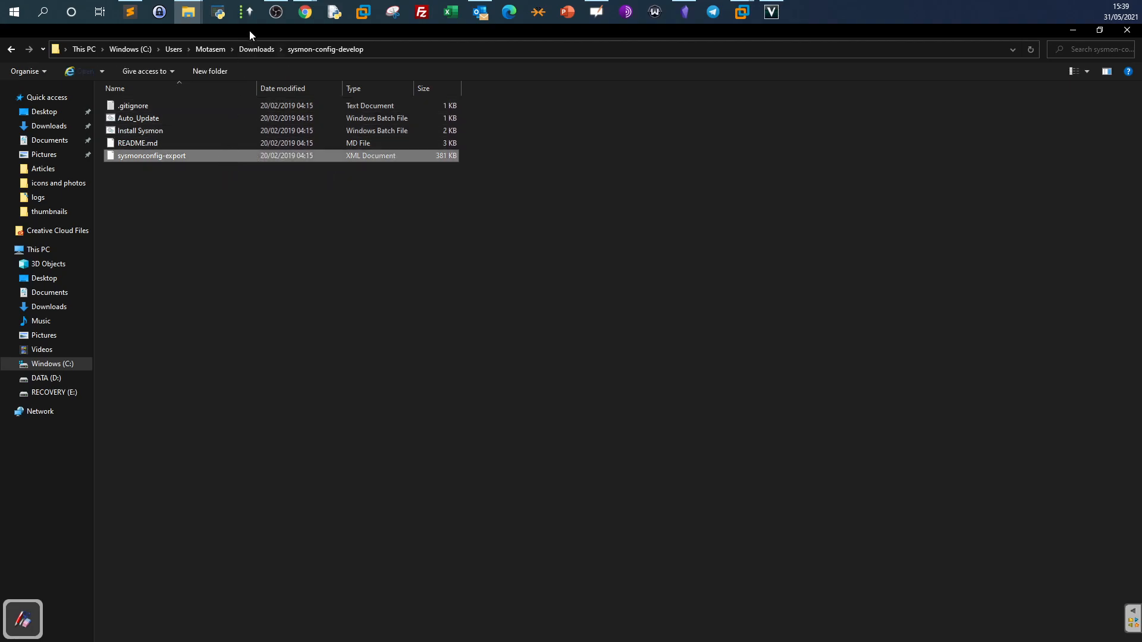
pyautogui.moveTo(305, 11)
pyautogui.click(445, 96)
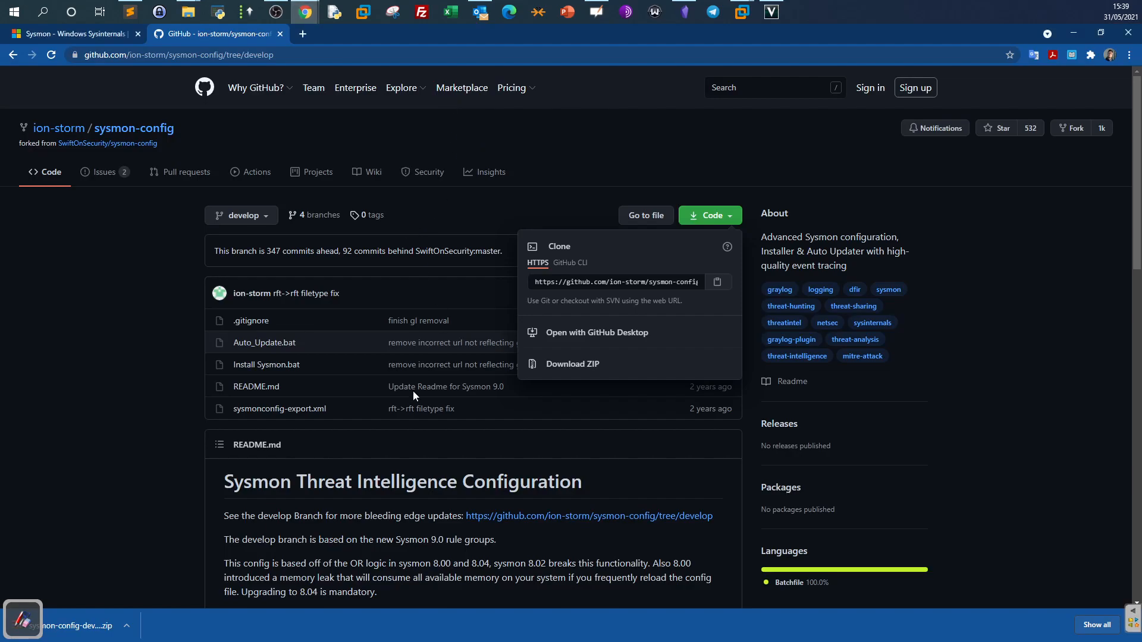
pyautogui.click(299, 409)
pyautogui.click(294, 408)
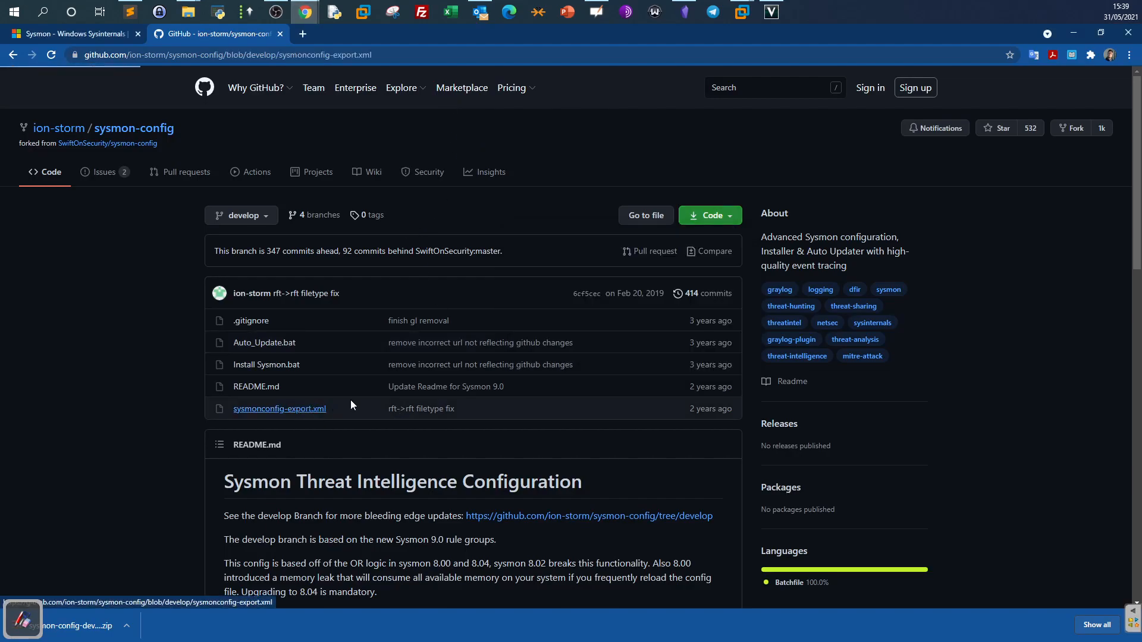
pyautogui.click(1073, 34)
# Open sysmonconfig-export with Sublime Text.
pyautogui.rightClick(211, 158)
pyautogui.moveTo(247, 244)
pyautogui.click(480, 274)
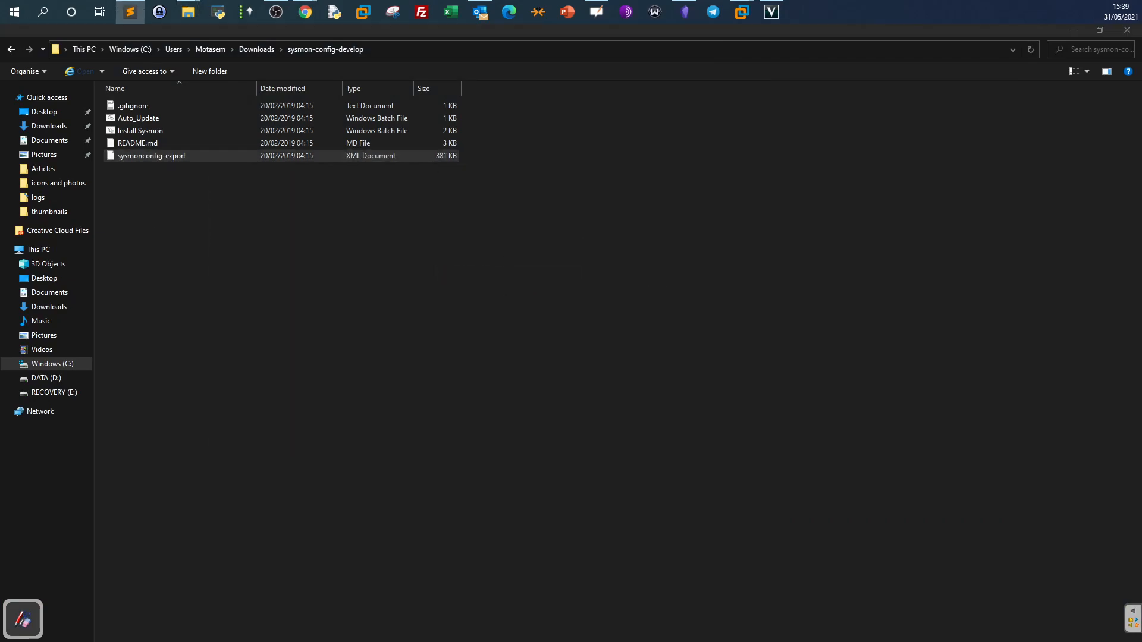
# Scroll to line 33 and highlight ProcessCreate and its onmatch="include" setting.
pyautogui.hotkey('alt', 'Tab')
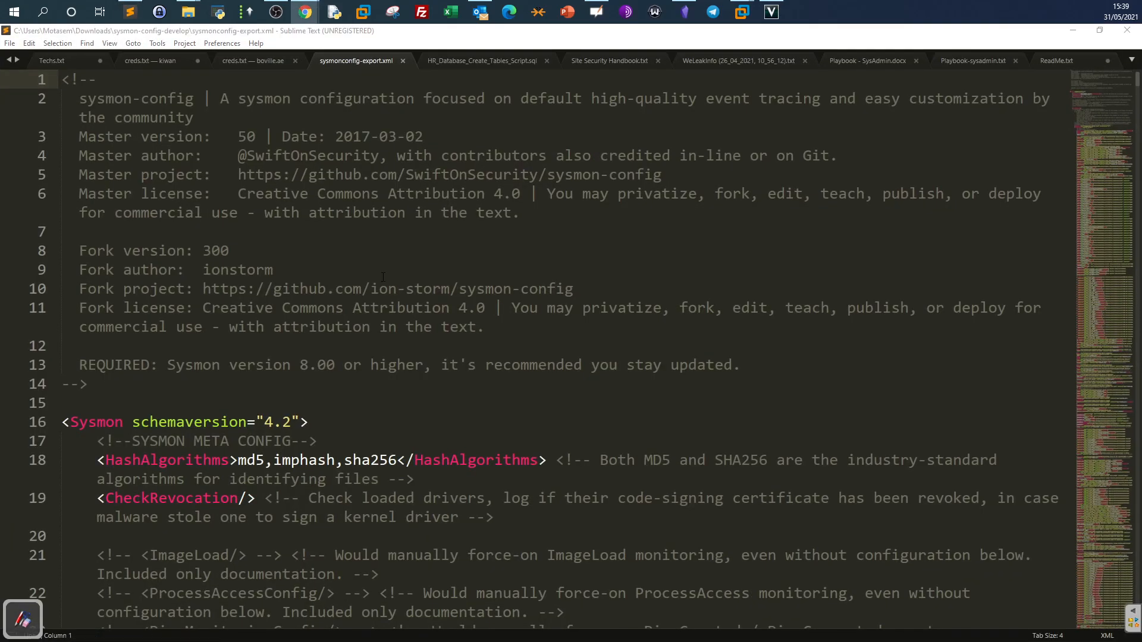
pyautogui.scroll(-2, 389, 274)
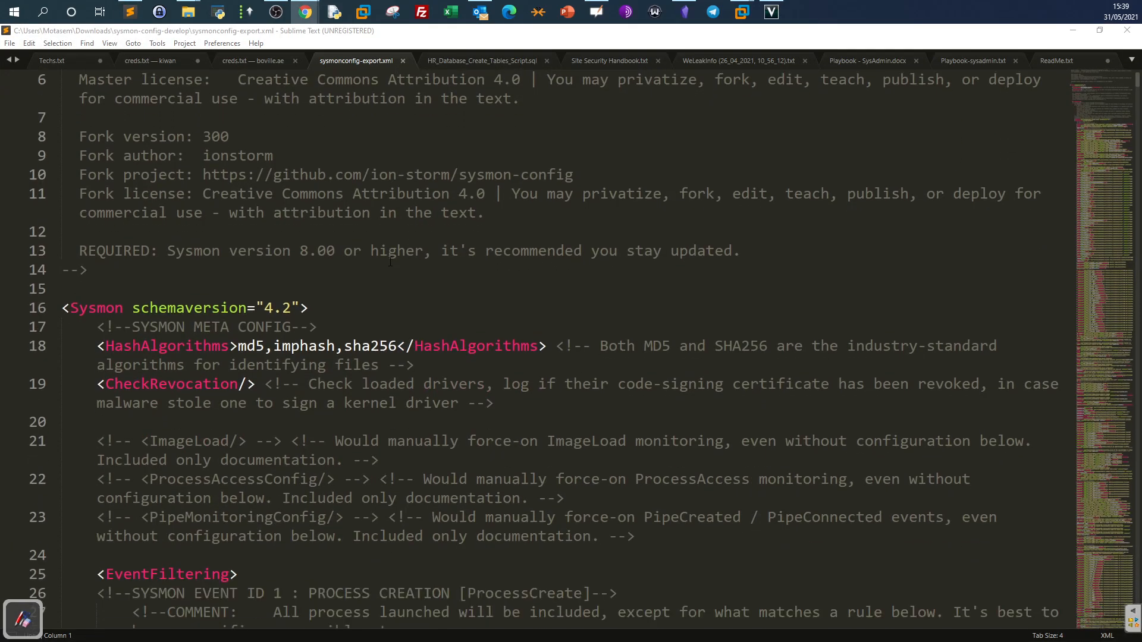
pyautogui.scroll(-4, 390, 262)
pyautogui.scroll(-4, 389, 258)
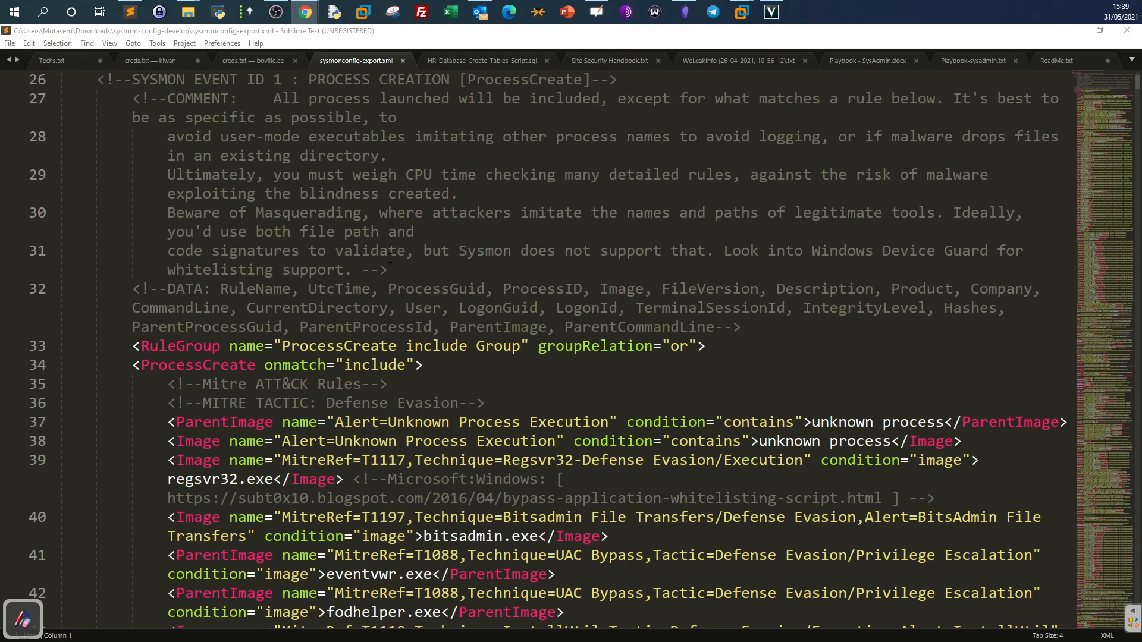
pyautogui.scroll(-1, 390, 257)
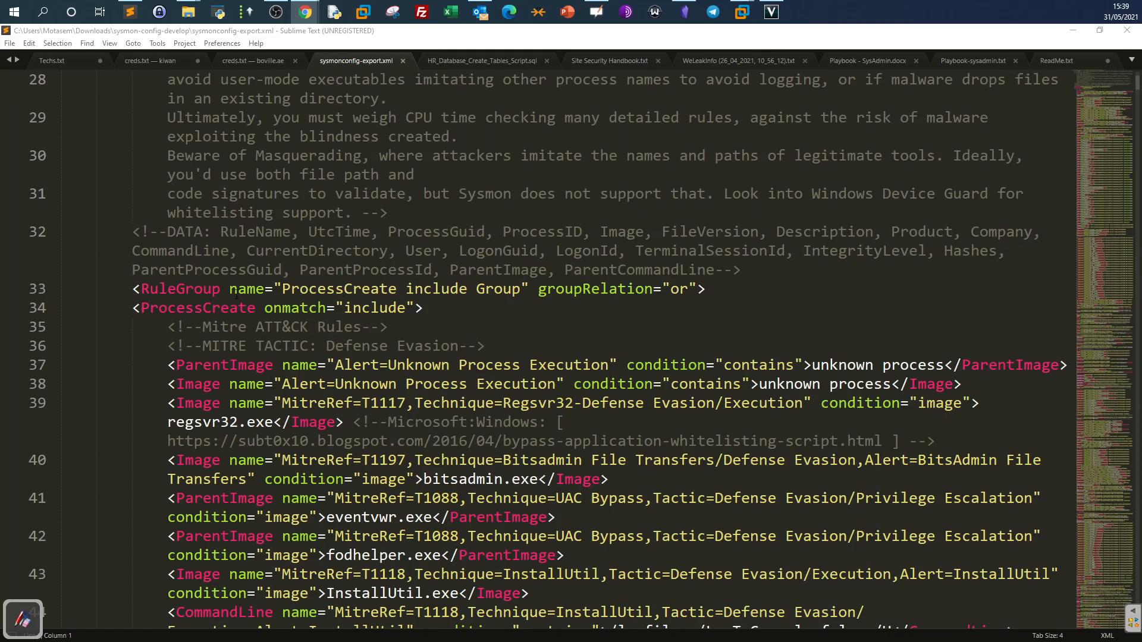
pyautogui.moveTo(132, 289); pyautogui.dragTo(580, 291)
pyautogui.click(443, 301)
pyautogui.moveTo(282, 289); pyautogui.dragTo(390, 290)
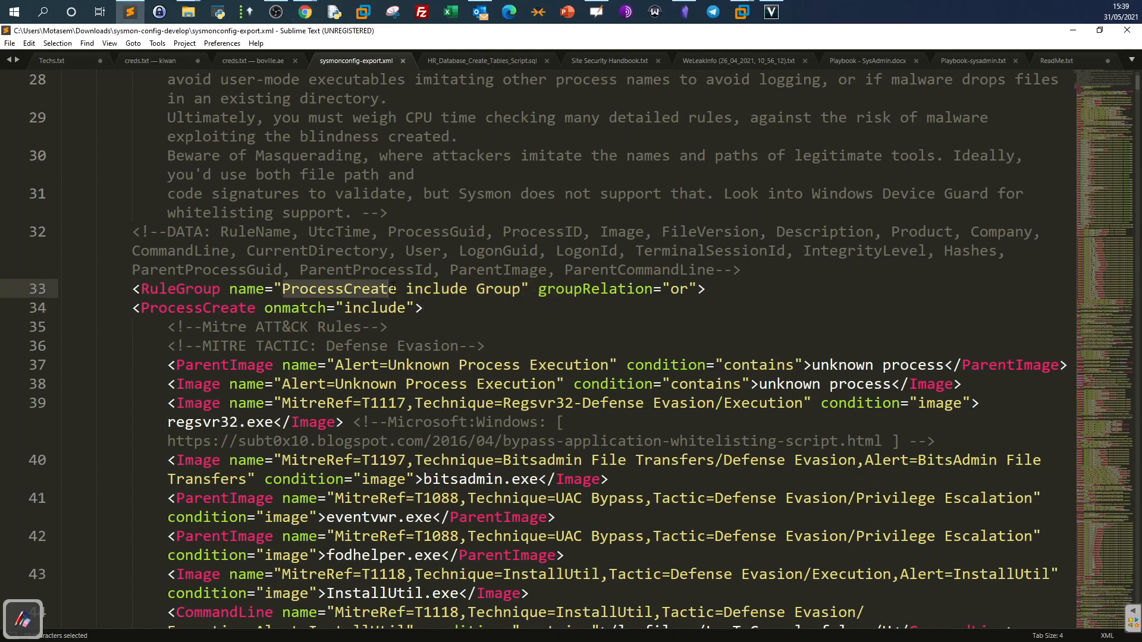
pyautogui.scroll(-2, 421, 365)
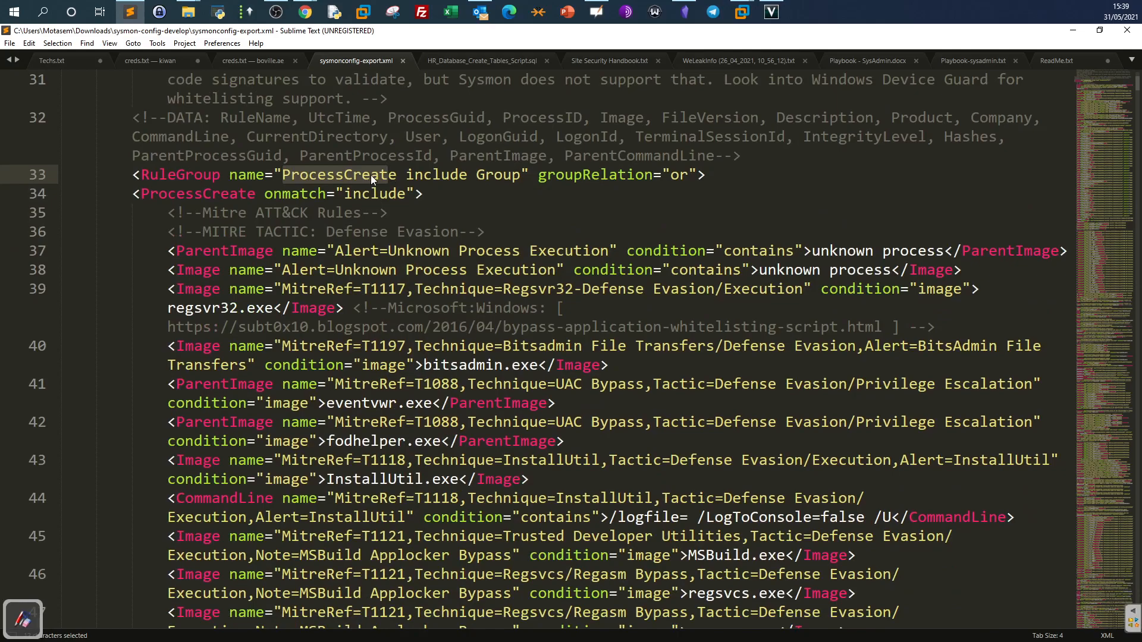
pyautogui.moveTo(266, 196); pyautogui.dragTo(414, 196)
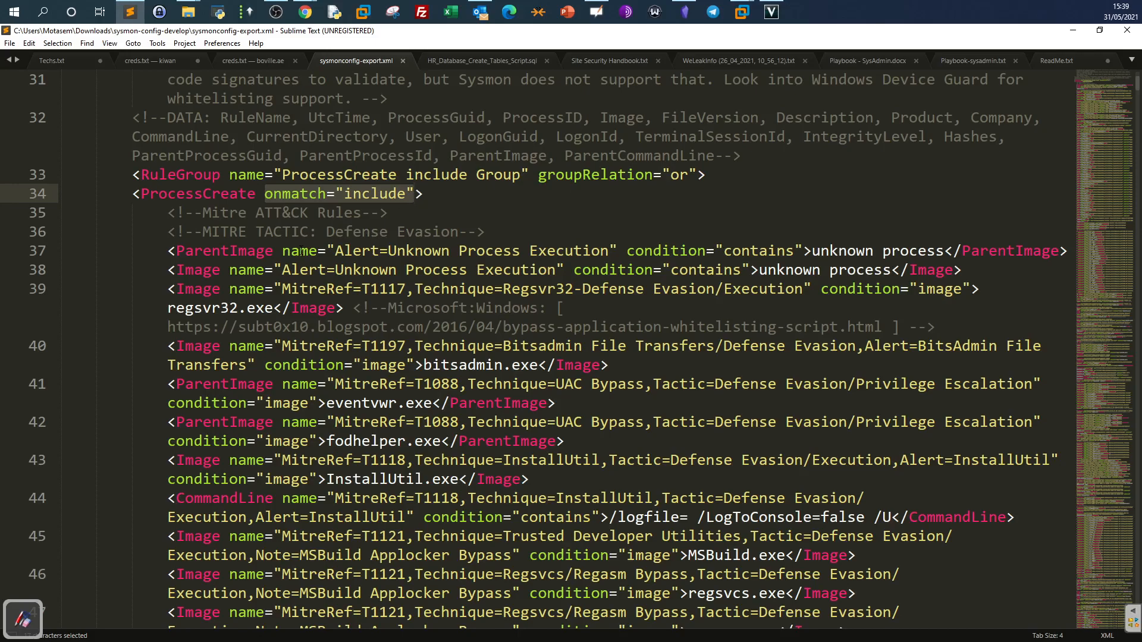
# Highlight the Unknown Process Execution, regsvr32.exe, bitsadmin.exe and eventvwr.exe include rules.
pyautogui.moveTo(396, 250); pyautogui.dragTo(546, 250)
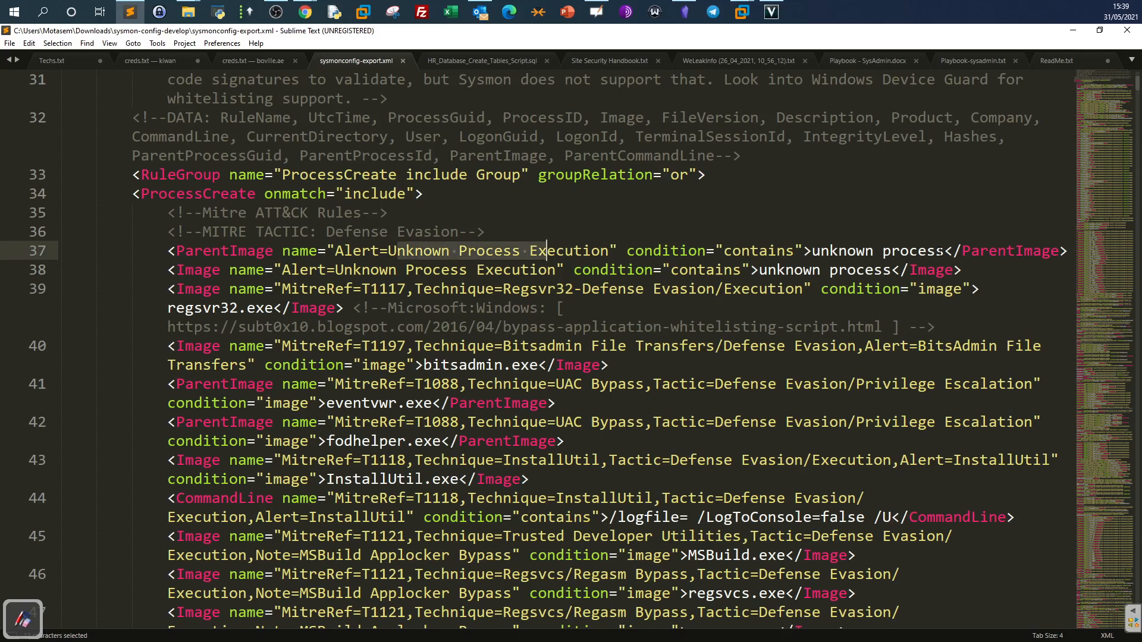
pyautogui.moveTo(944, 250); pyautogui.dragTo(819, 250)
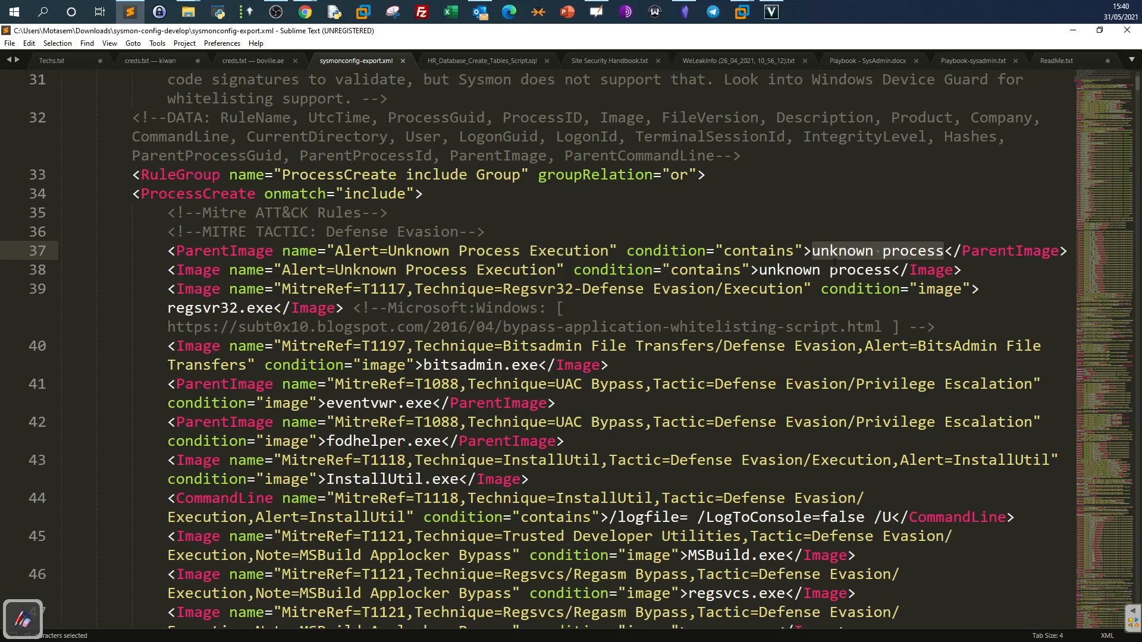
pyautogui.moveTo(273, 308); pyautogui.dragTo(166, 313)
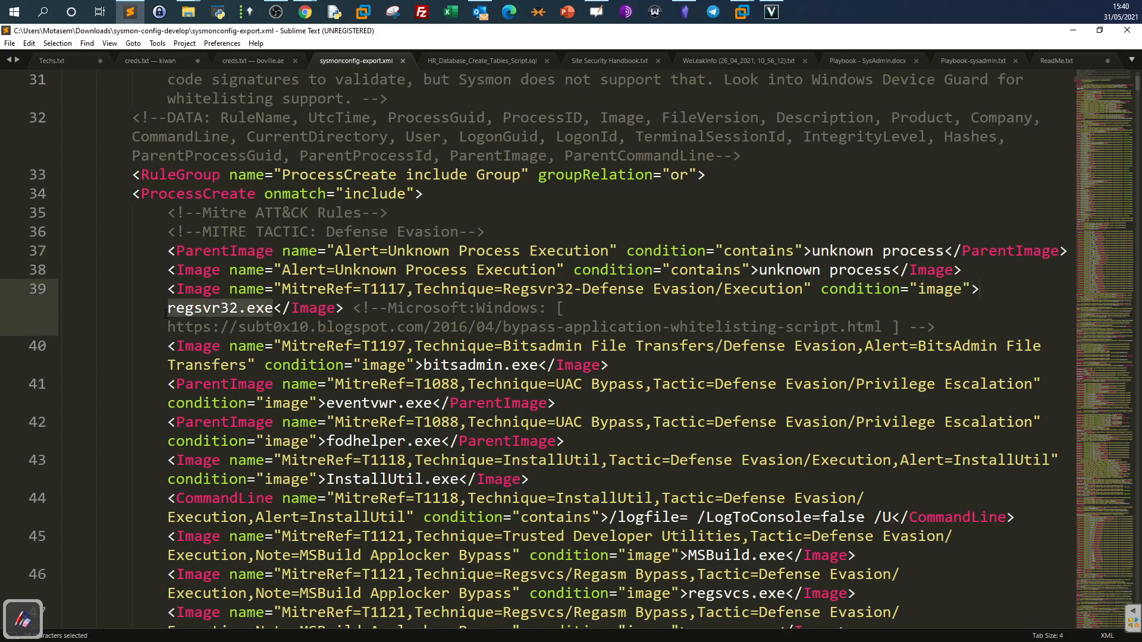
pyautogui.click(538, 365)
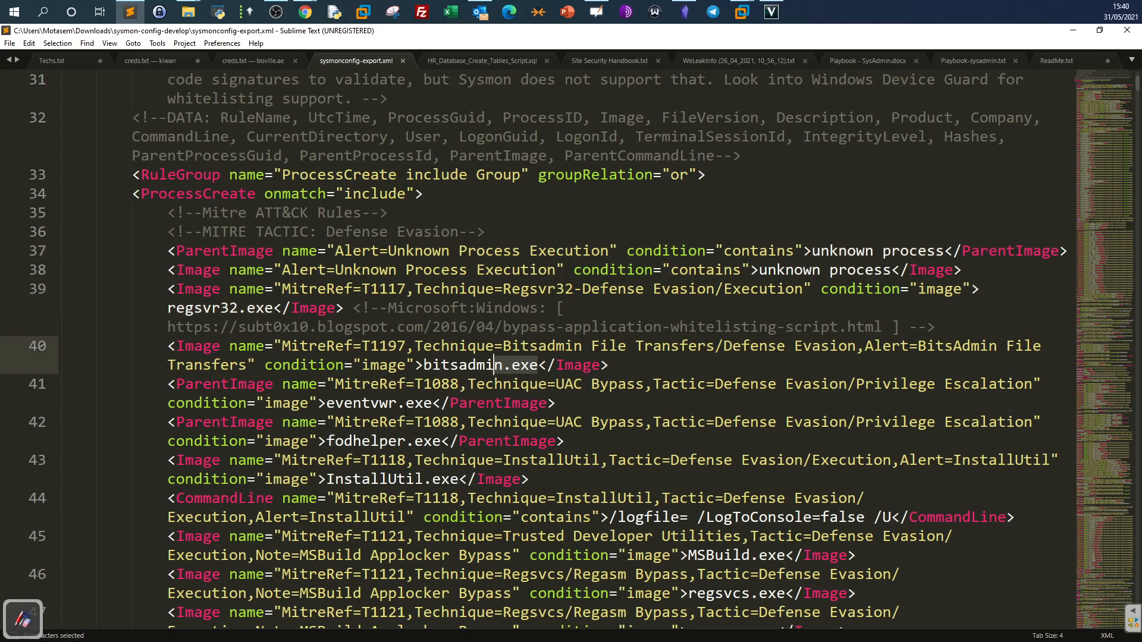
pyautogui.click(406, 403)
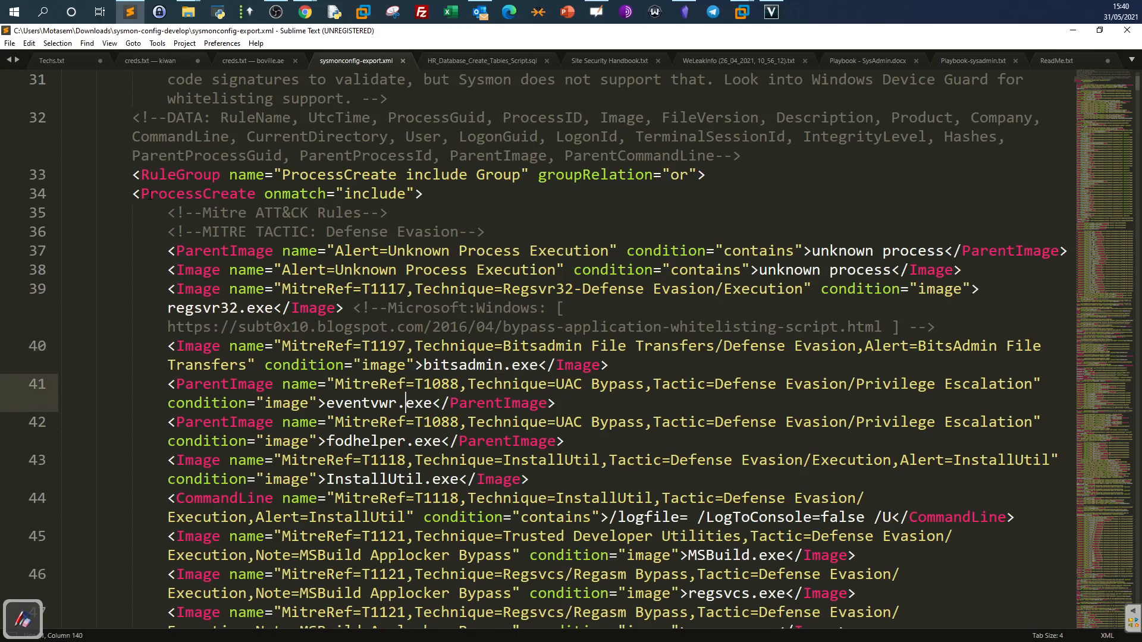
pyautogui.moveTo(131, 193); pyautogui.dragTo(423, 194)
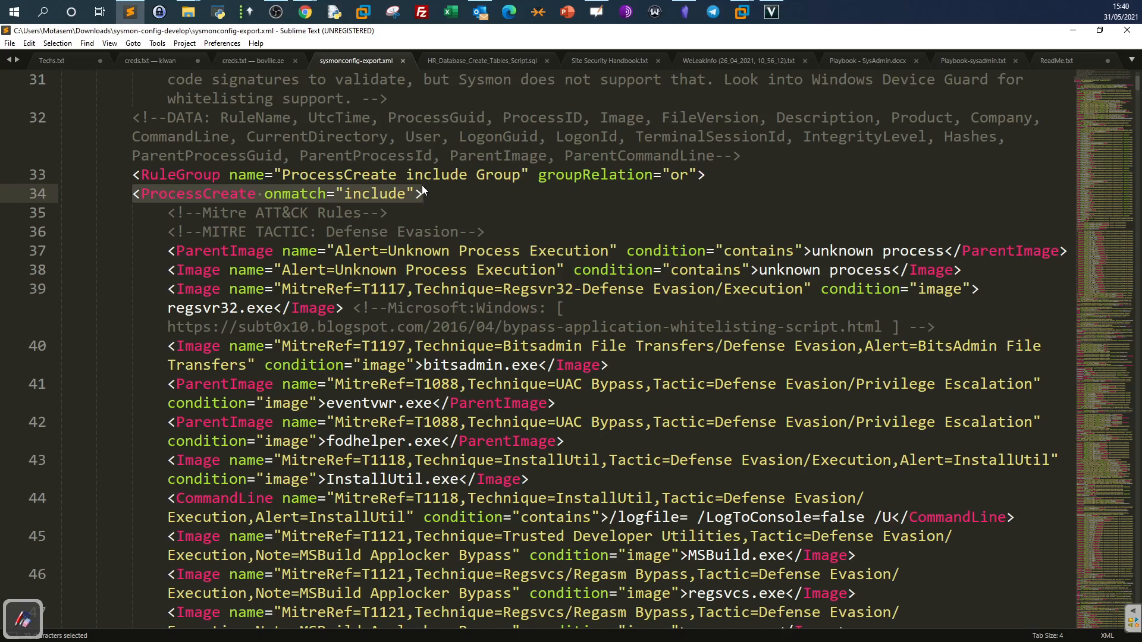
pyautogui.click(450, 270)
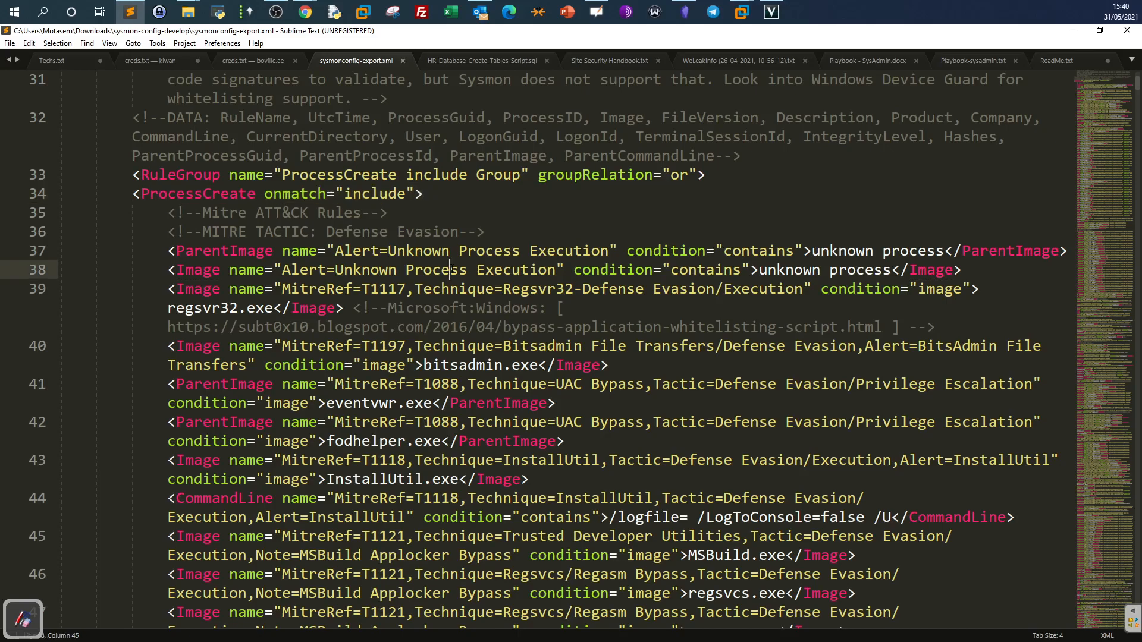
# Scroll sysmonconfig-export.xml down to the LOLBins, Mavinject and certutil -decode rules near line 292.
pyautogui.scroll(-5, 425, 300)
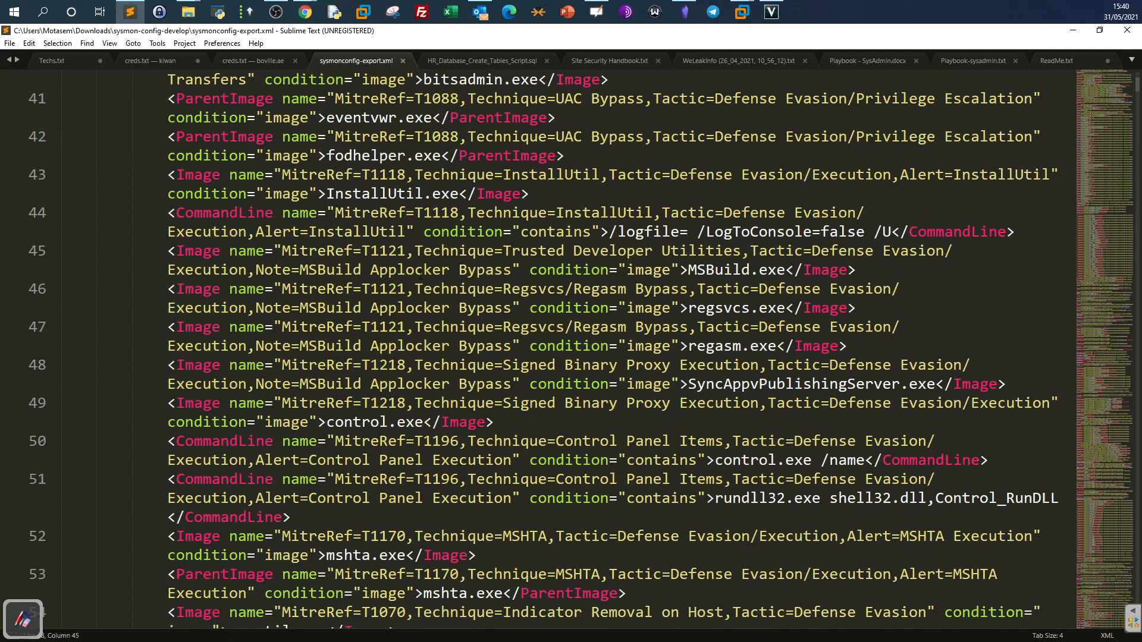
pyautogui.scroll(2, 321, 213)
pyautogui.moveTo(167, 231); pyautogui.dragTo(230, 251)
pyautogui.scroll(-8, 267, 315)
pyautogui.scroll(-20, 268, 313)
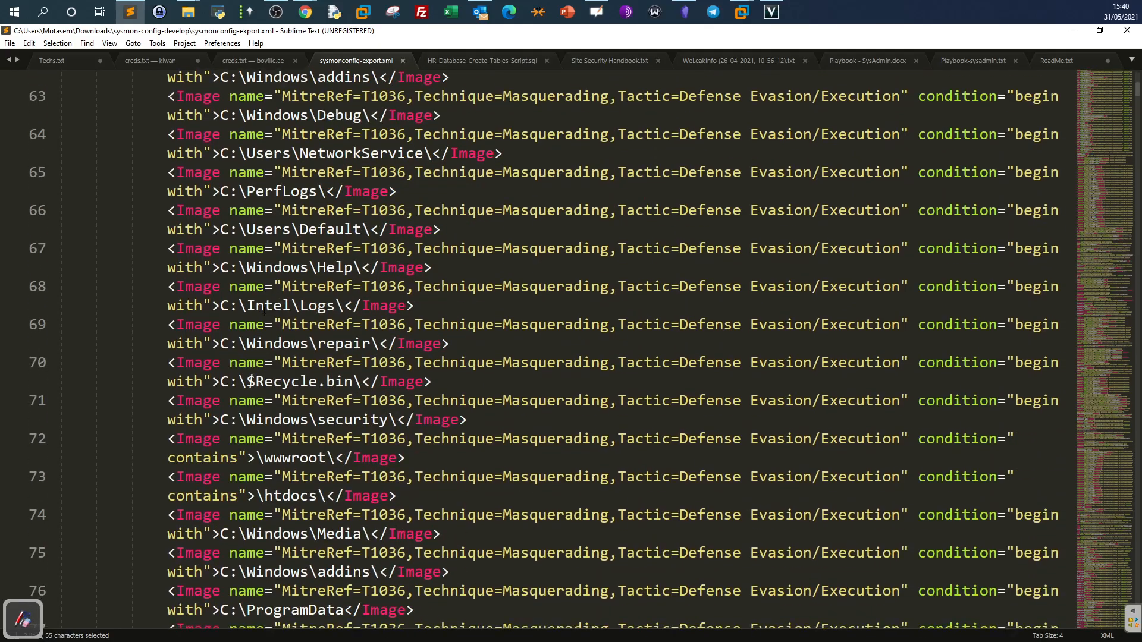
pyautogui.scroll(-16, 260, 308)
pyautogui.scroll(14, 260, 308)
pyautogui.scroll(1, 261, 308)
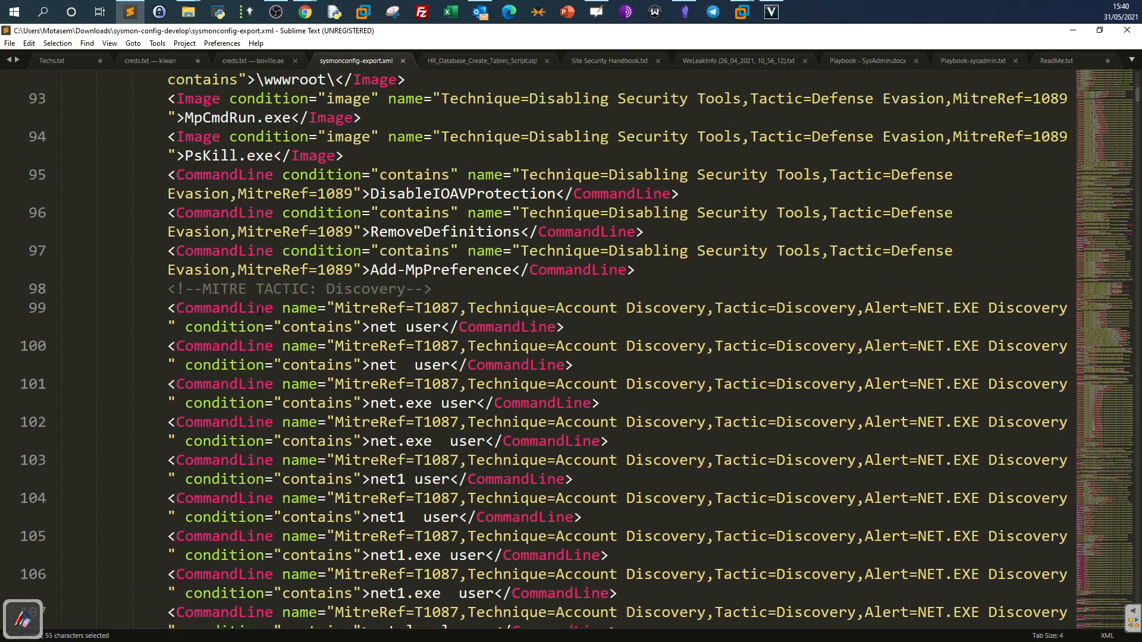
pyautogui.moveTo(1137, 97); pyautogui.dragTo(1128, 138)
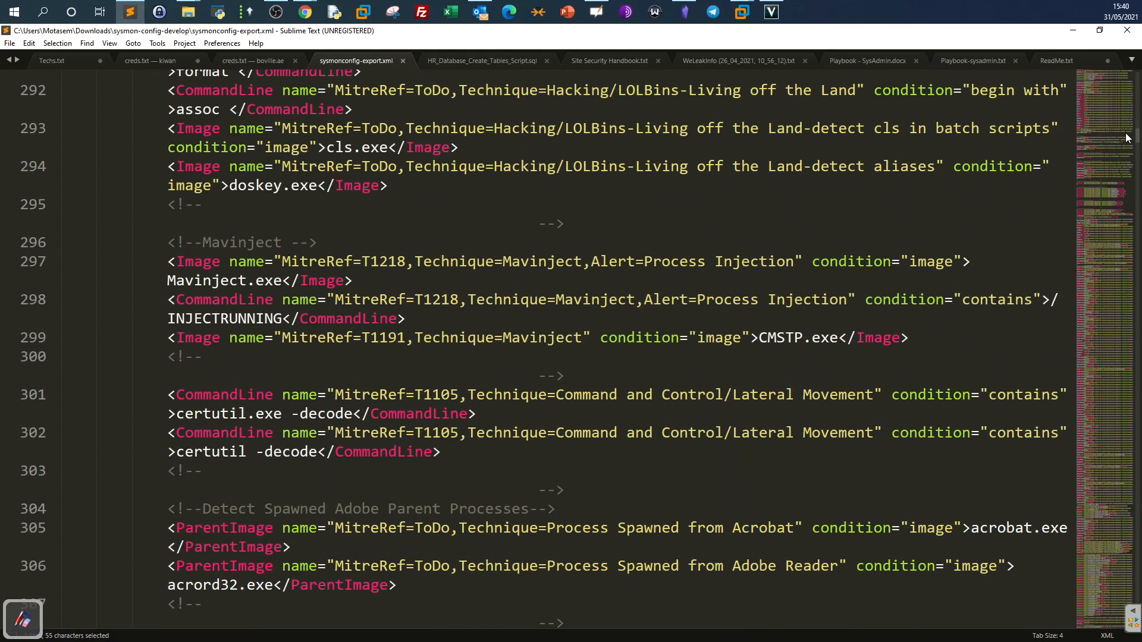
pyautogui.scroll(2, 476, 232)
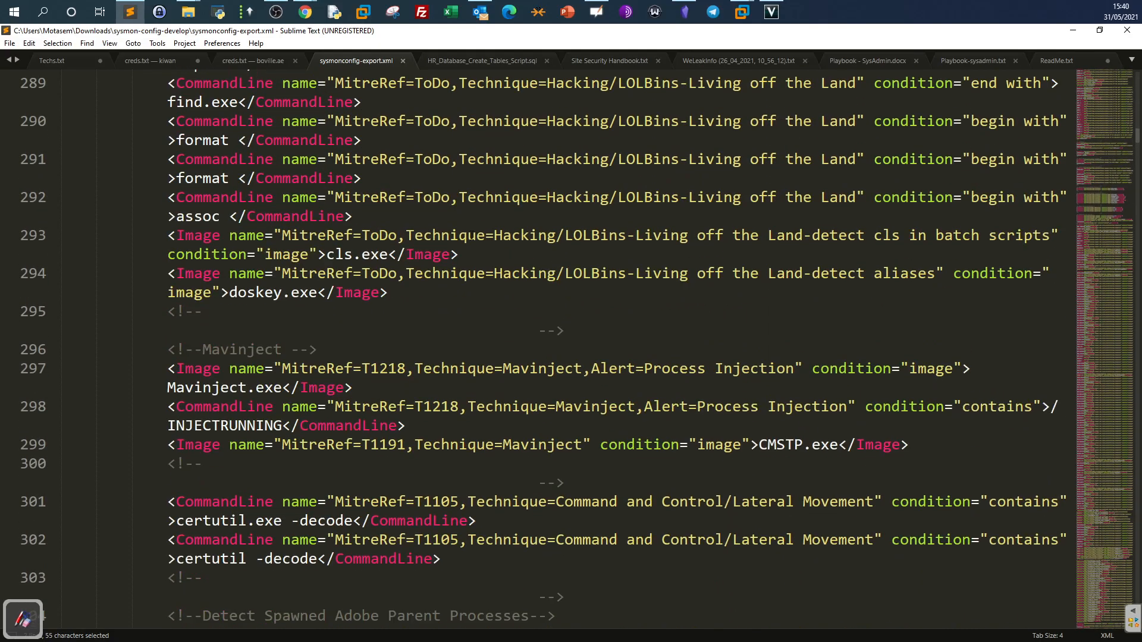
pyautogui.scroll(-3, 470, 236)
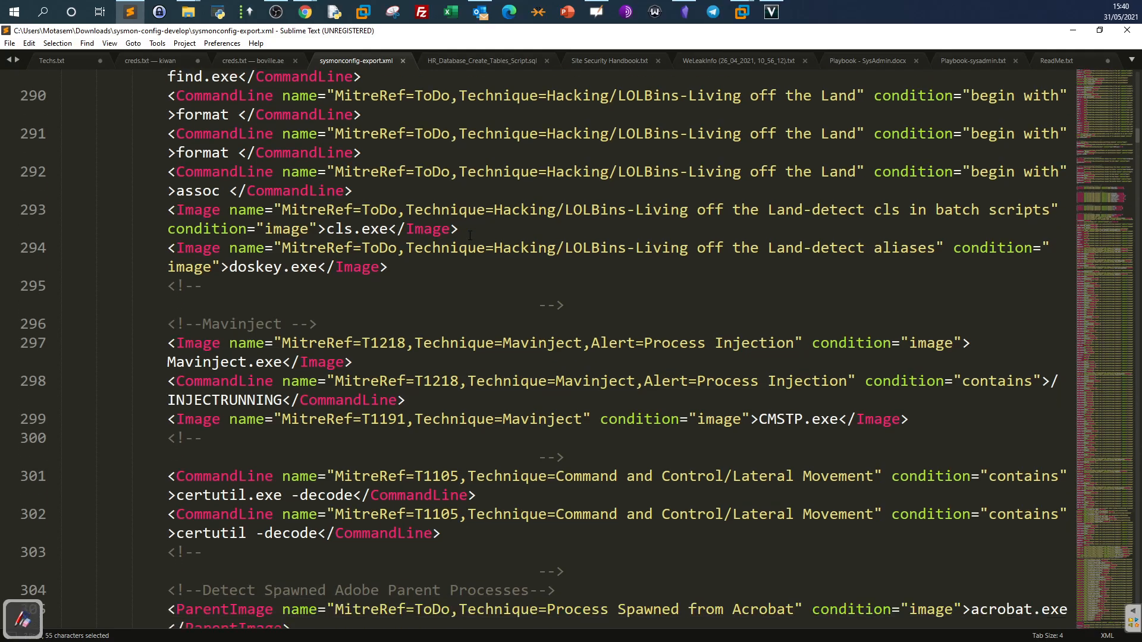
# Search for 'rule' and highlight the Process Create Exclude Group and its exclude setting.
pyautogui.hotkey('ctrl', 'f')
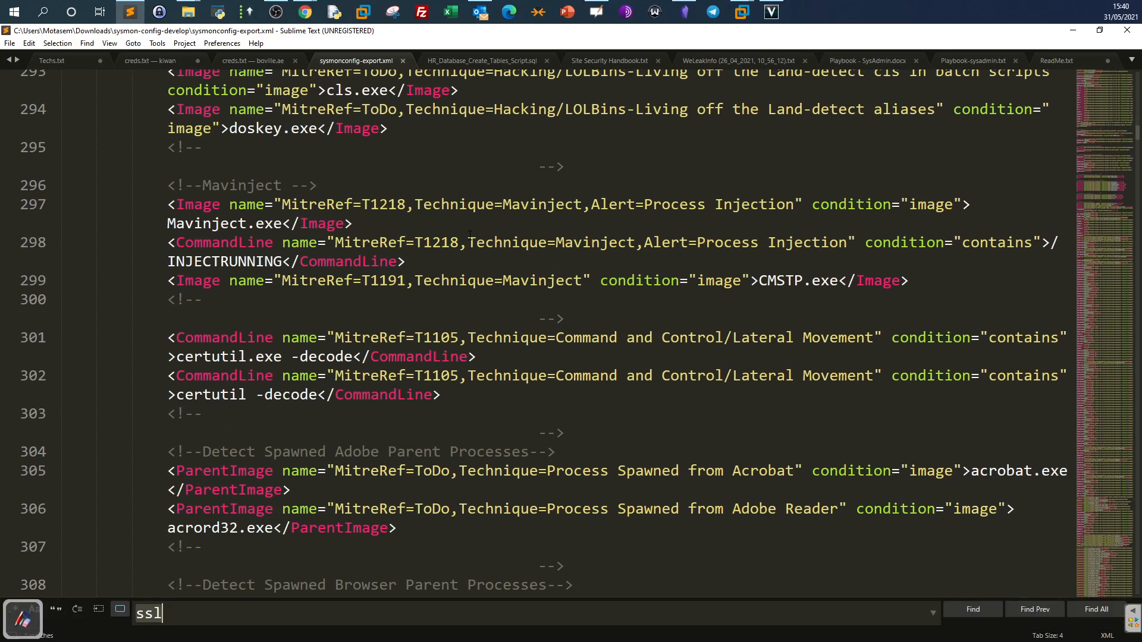
pyautogui.write('rule')
pyautogui.press('Return')
pyautogui.press('Return')
pyautogui.press('Return')
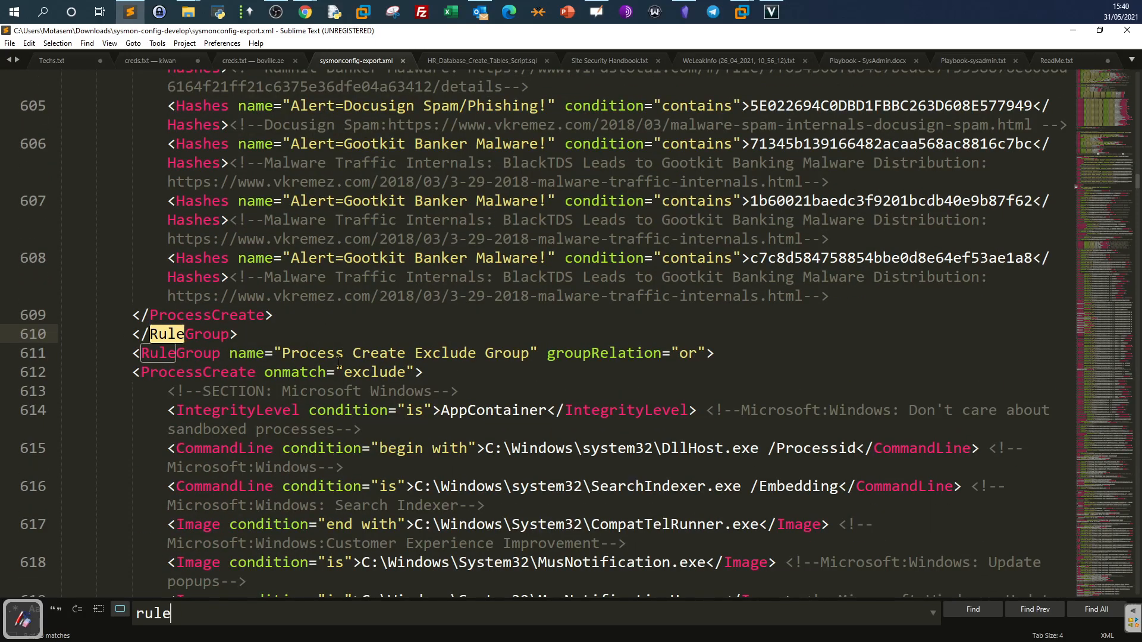
pyautogui.moveTo(283, 353); pyautogui.dragTo(530, 353)
pyautogui.scroll(-2, 321, 364)
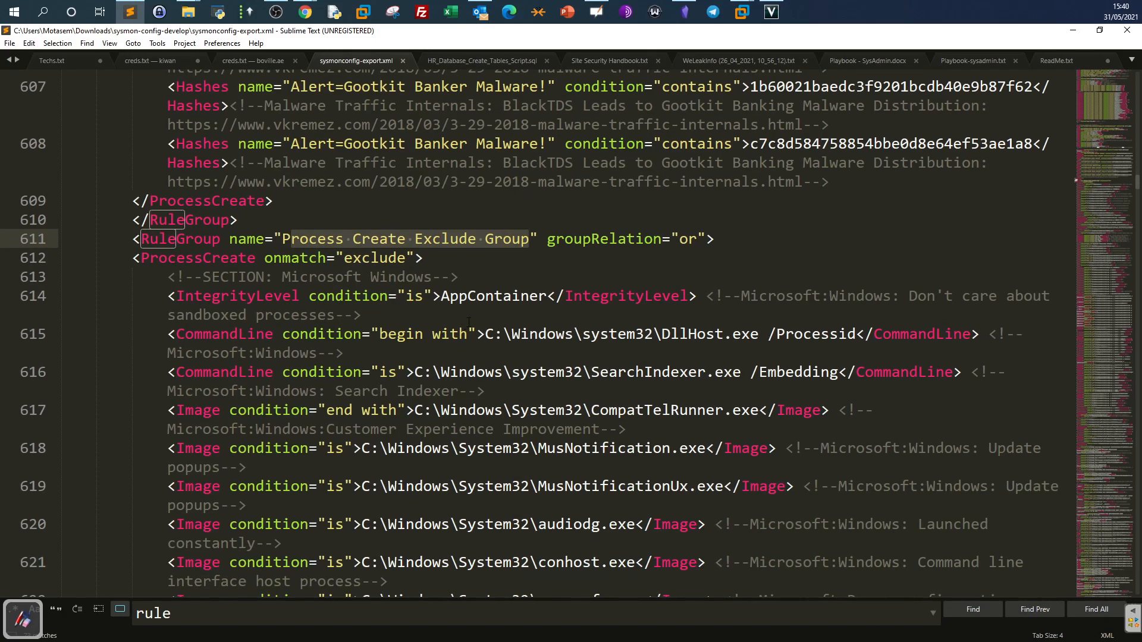
pyautogui.moveTo(346, 260); pyautogui.dragTo(406, 258)
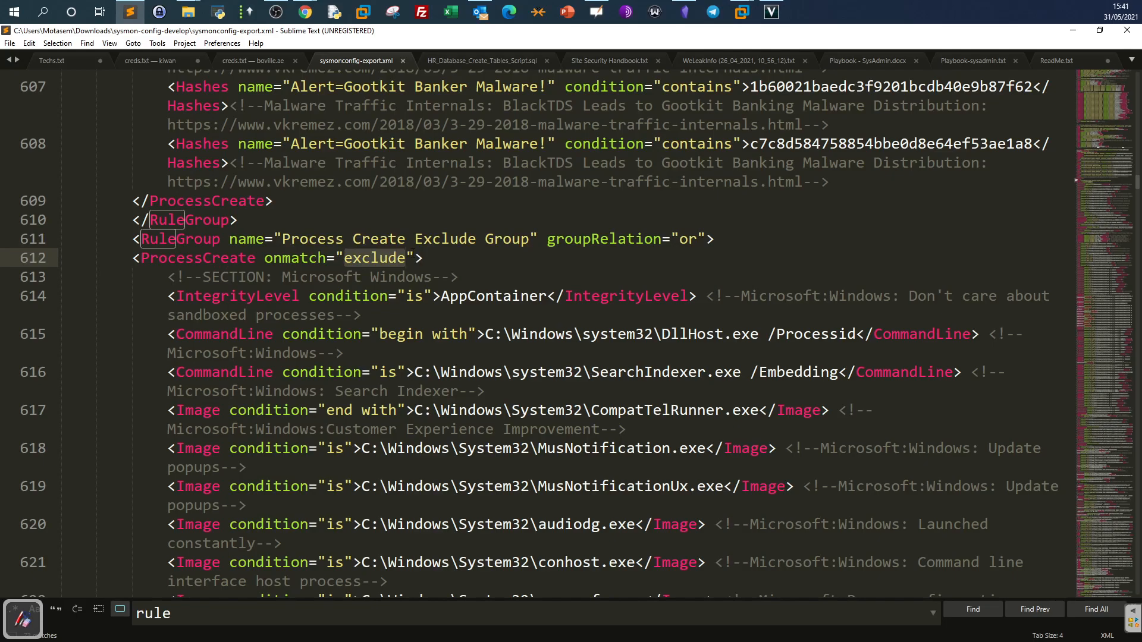
# Highlight the DllHost.exe, audiodg.exe and conhost.exe exclusions, then jump to line 1696.
pyautogui.moveTo(792, 372); pyautogui.dragTo(66, 353)
pyautogui.click(617, 334)
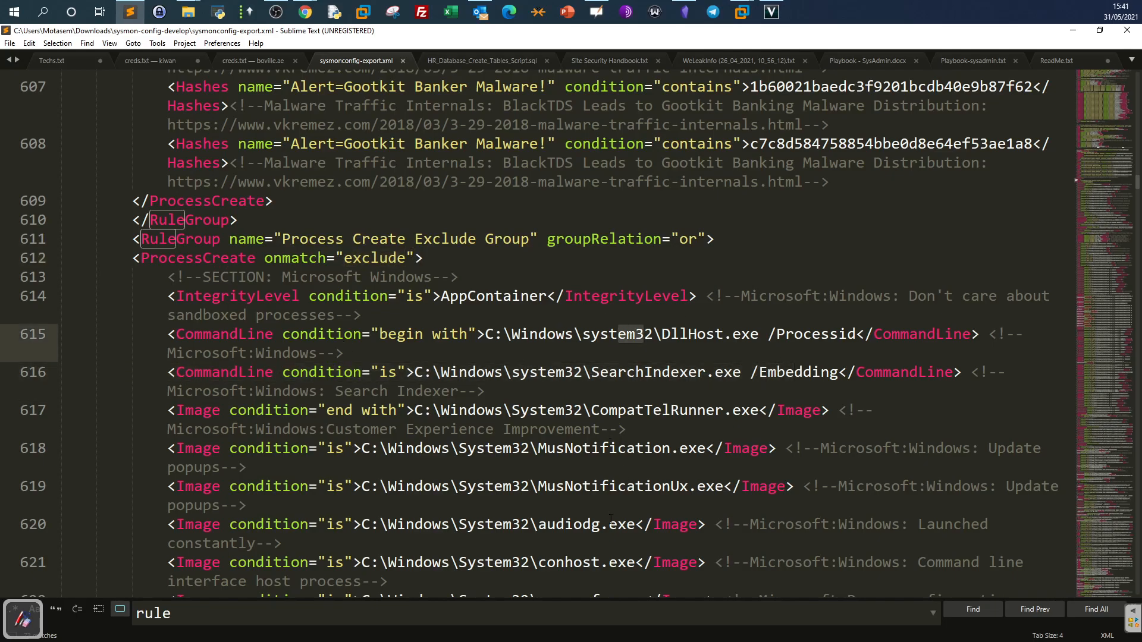
pyautogui.moveTo(621, 524); pyautogui.dragTo(495, 524)
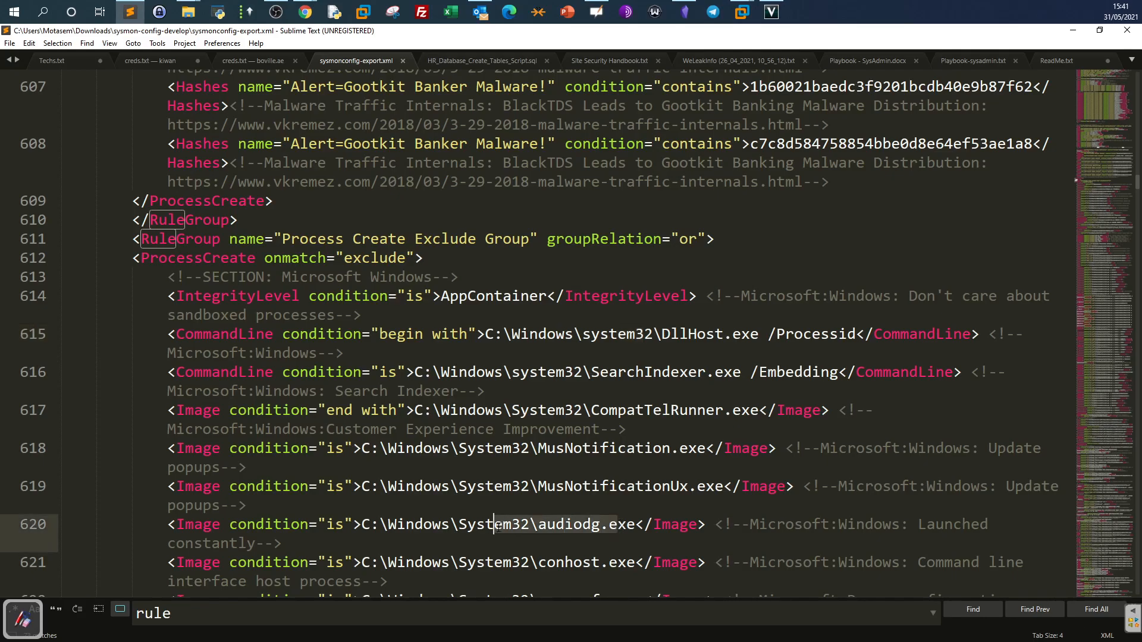
pyautogui.moveTo(608, 562); pyautogui.dragTo(464, 566)
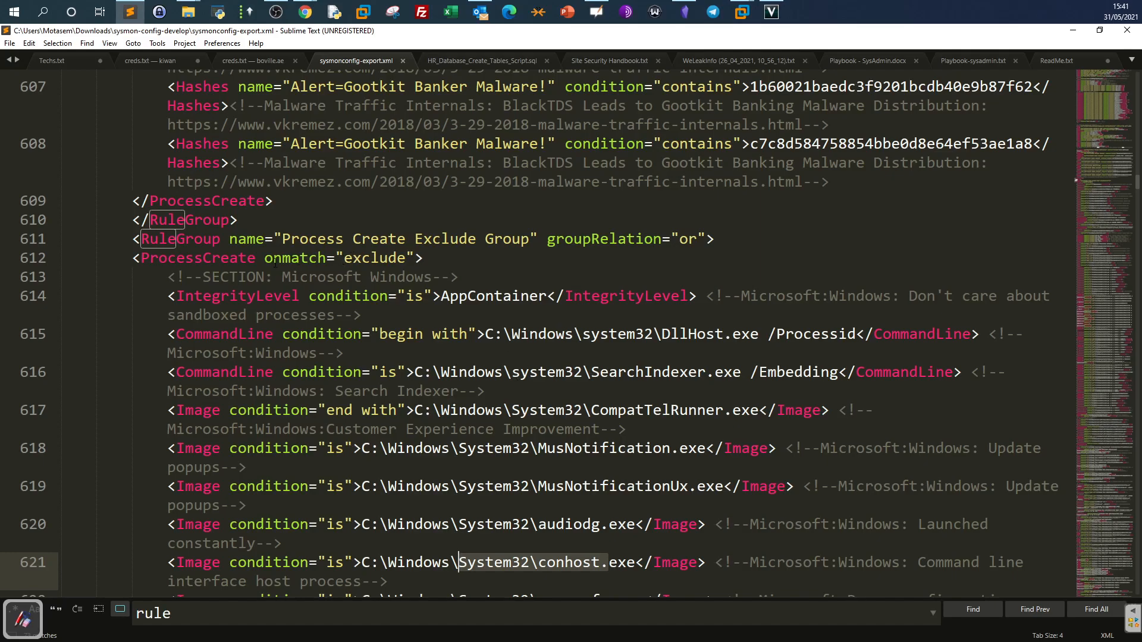
pyautogui.moveTo(265, 257); pyautogui.dragTo(389, 257)
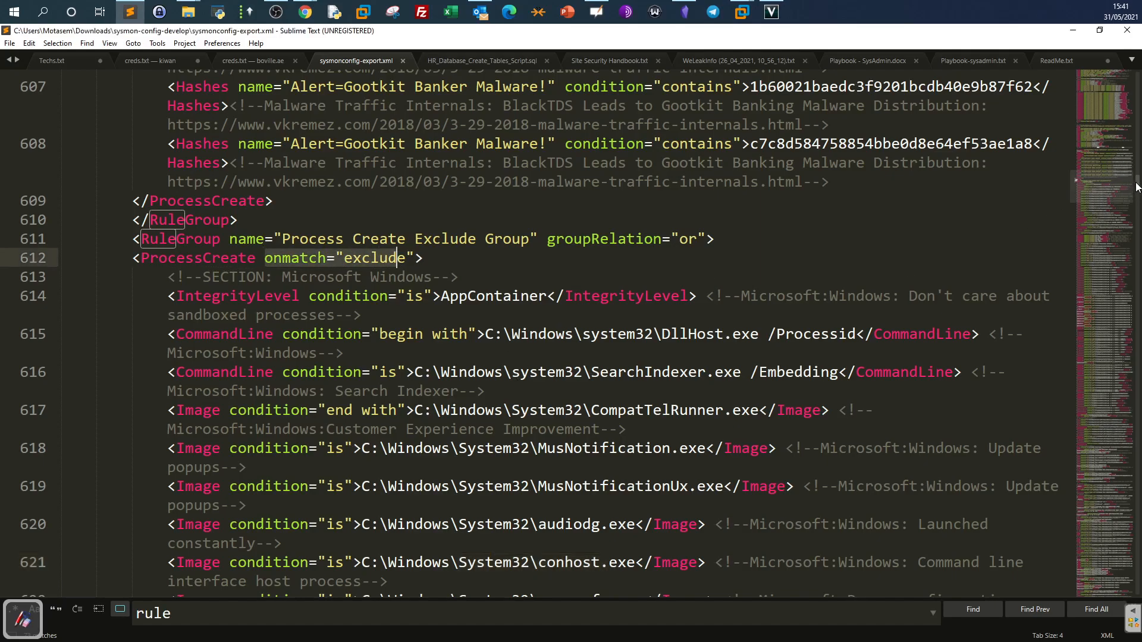
pyautogui.click(1094, 367)
pyautogui.moveTo(1095, 367); pyautogui.dragTo(1100, 335)
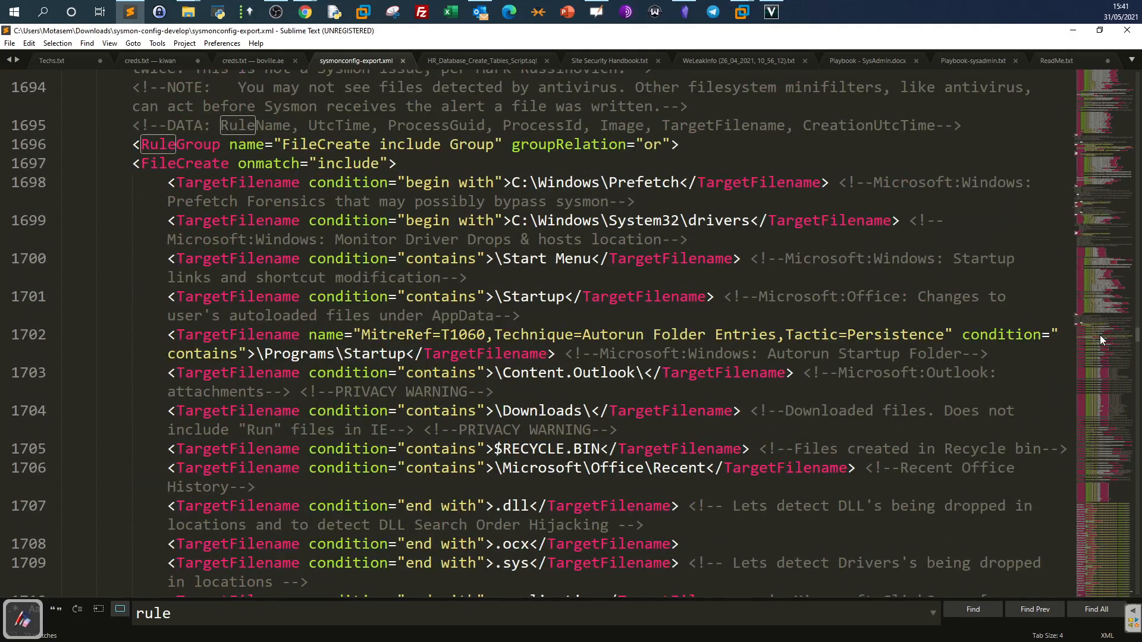
# Highlight FileCreate in the group name plus the Prefetch and System32 drivers target paths.
pyautogui.scroll(3, 421, 223)
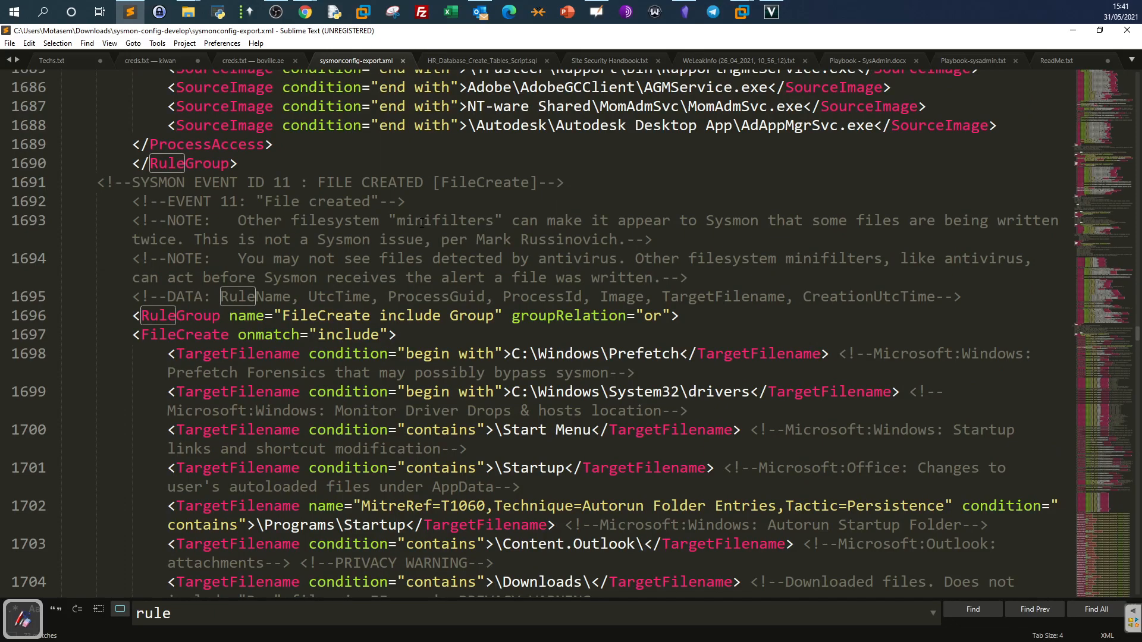
pyautogui.moveTo(283, 318); pyautogui.dragTo(372, 316)
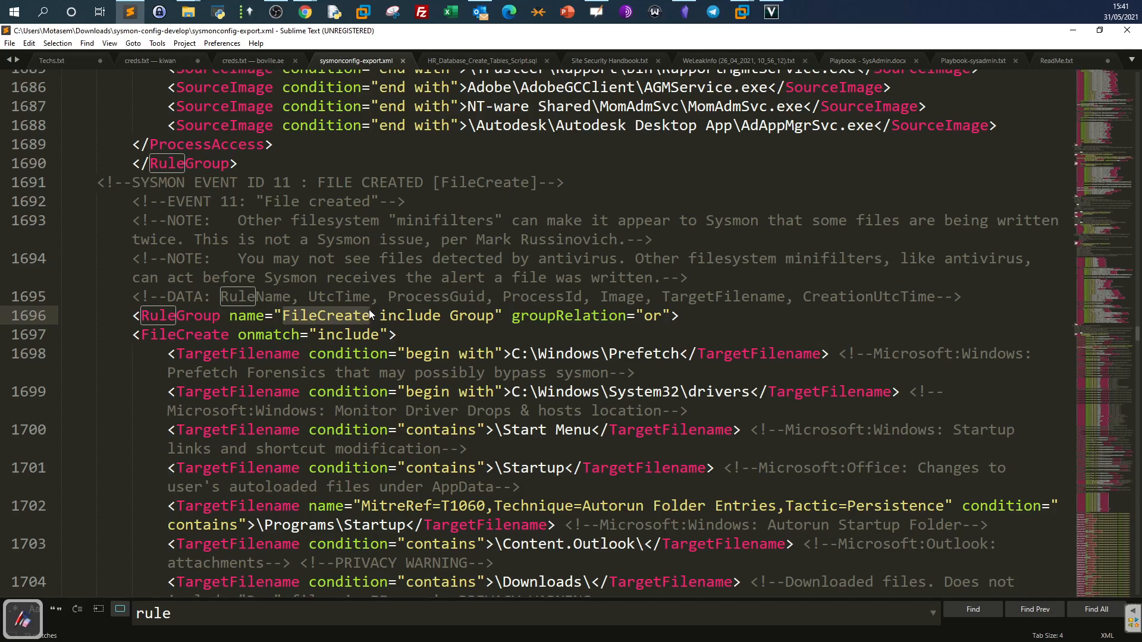
pyautogui.press('Down')
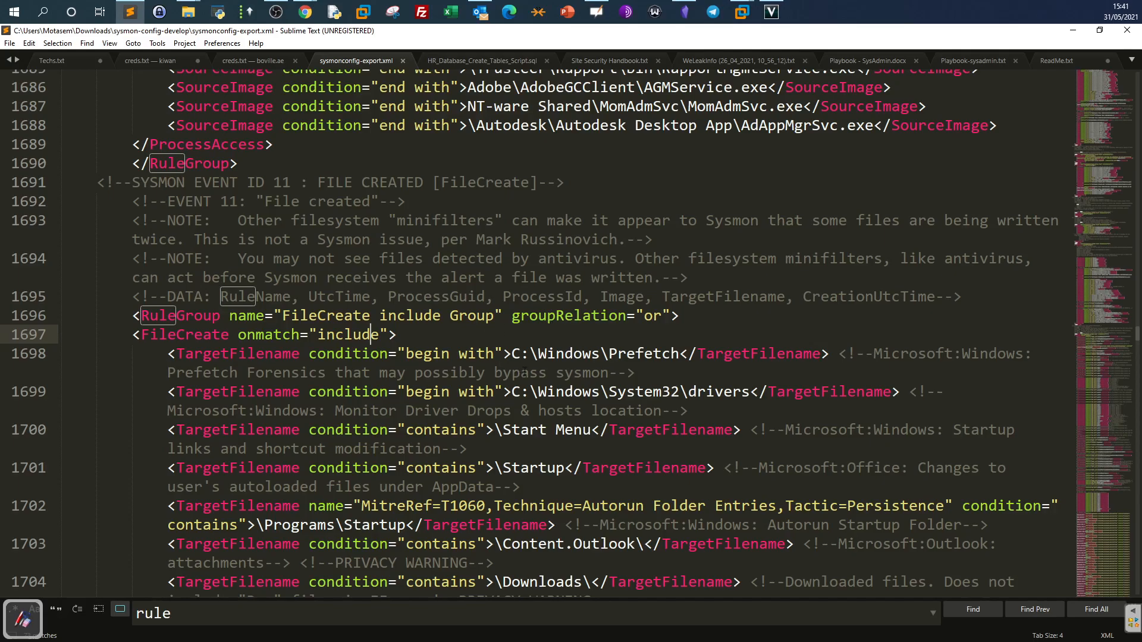
pyautogui.moveTo(512, 356); pyautogui.dragTo(662, 355)
pyautogui.moveTo(511, 392); pyautogui.dragTo(758, 394)
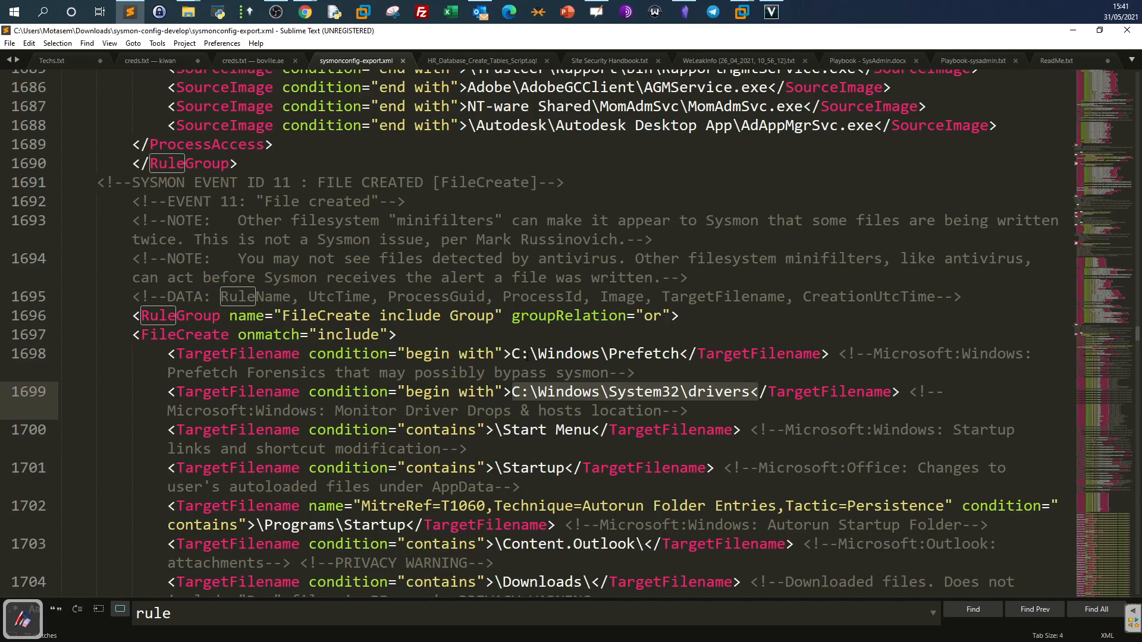
pyautogui.click(530, 354)
# Point out the Start Menu, Startup, drivers and Prefetch targets, then scroll to line 2448.
pyautogui.click(539, 431)
pyautogui.click(546, 468)
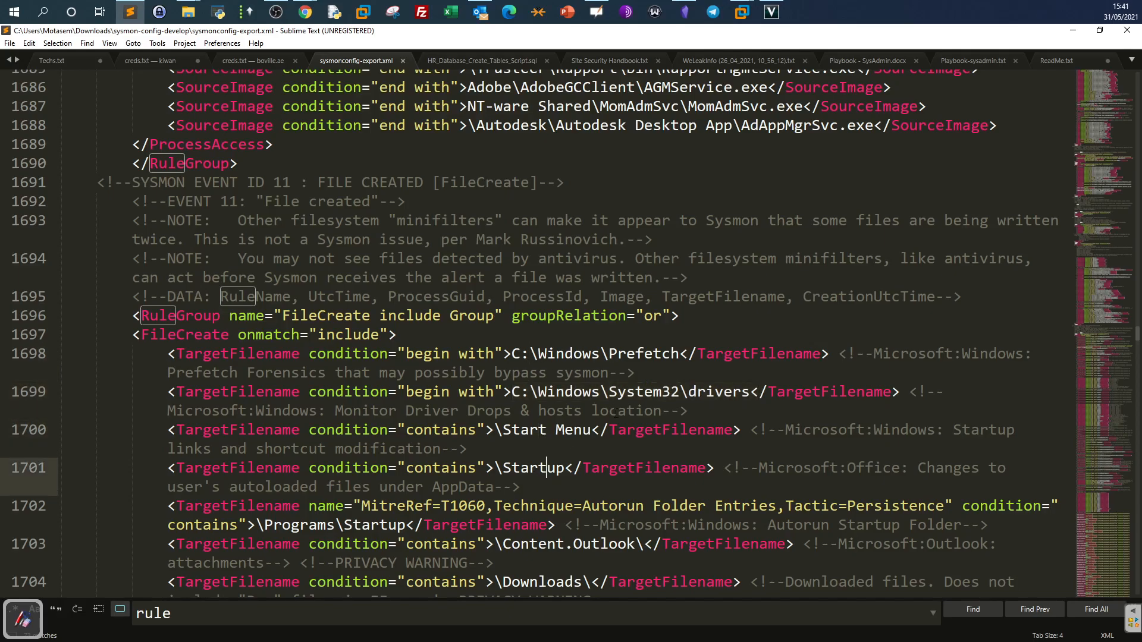
pyautogui.click(718, 392)
pyautogui.click(636, 354)
pyautogui.scroll(-4, 630, 380)
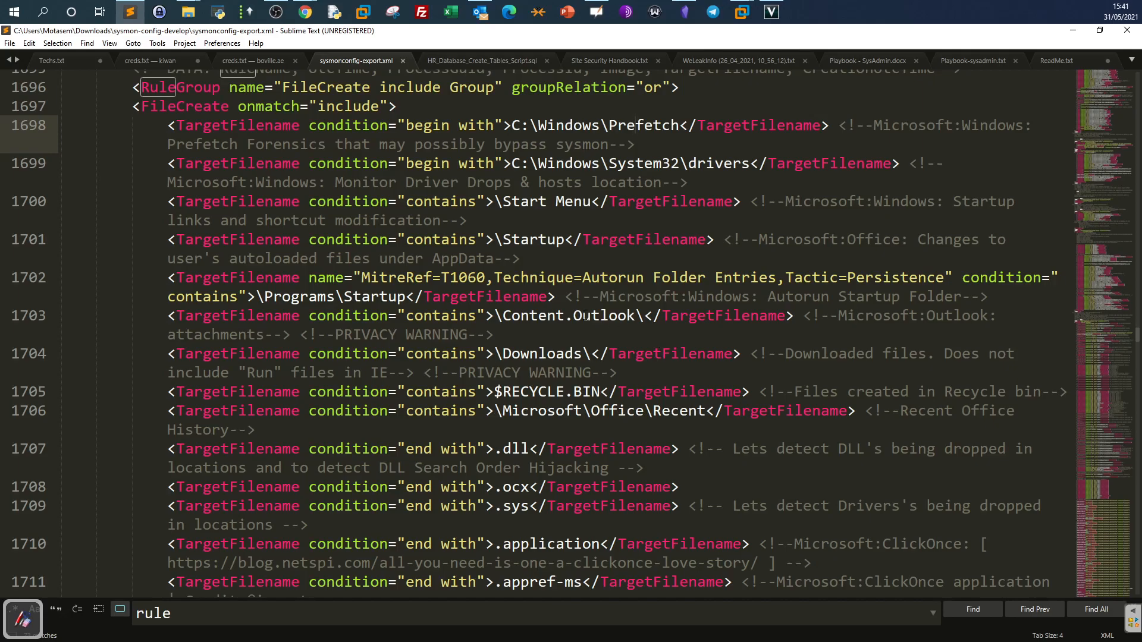
pyautogui.scroll(-7, 538, 306)
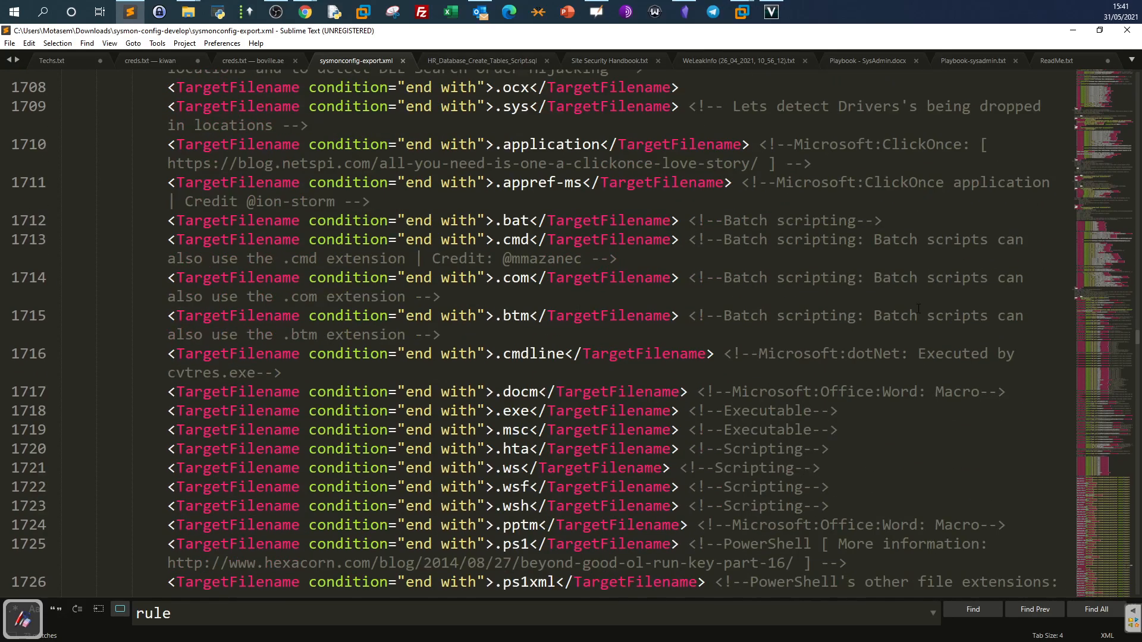
pyautogui.moveTo(1137, 341); pyautogui.dragTo(1133, 467)
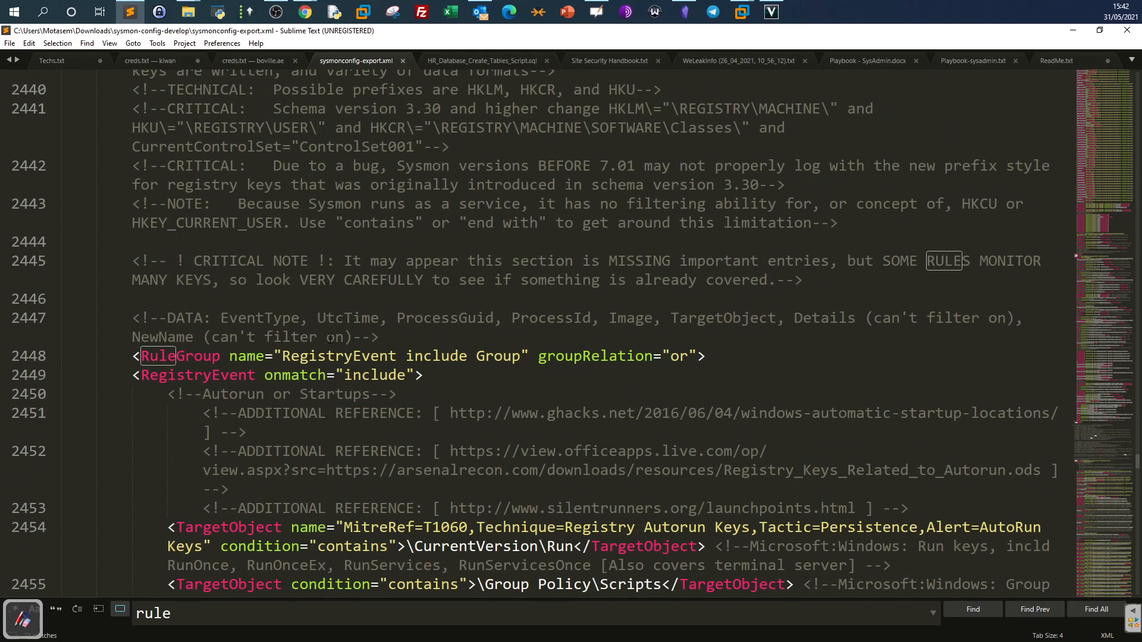
pyautogui.moveTo(282, 356); pyautogui.dragTo(397, 356)
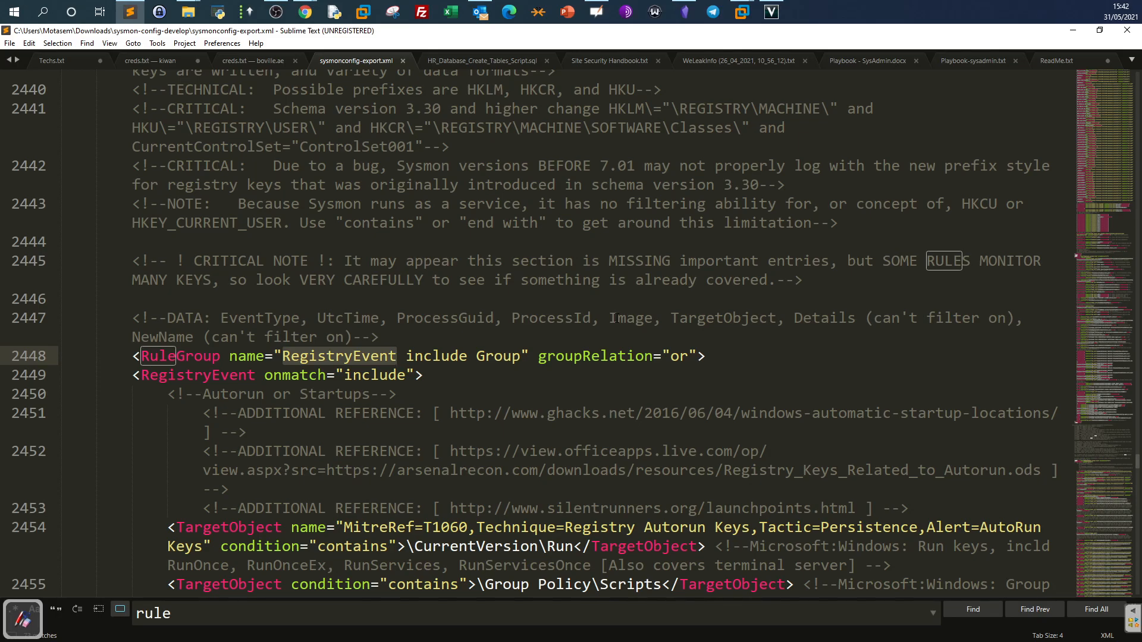
pyautogui.scroll(-2, 617, 317)
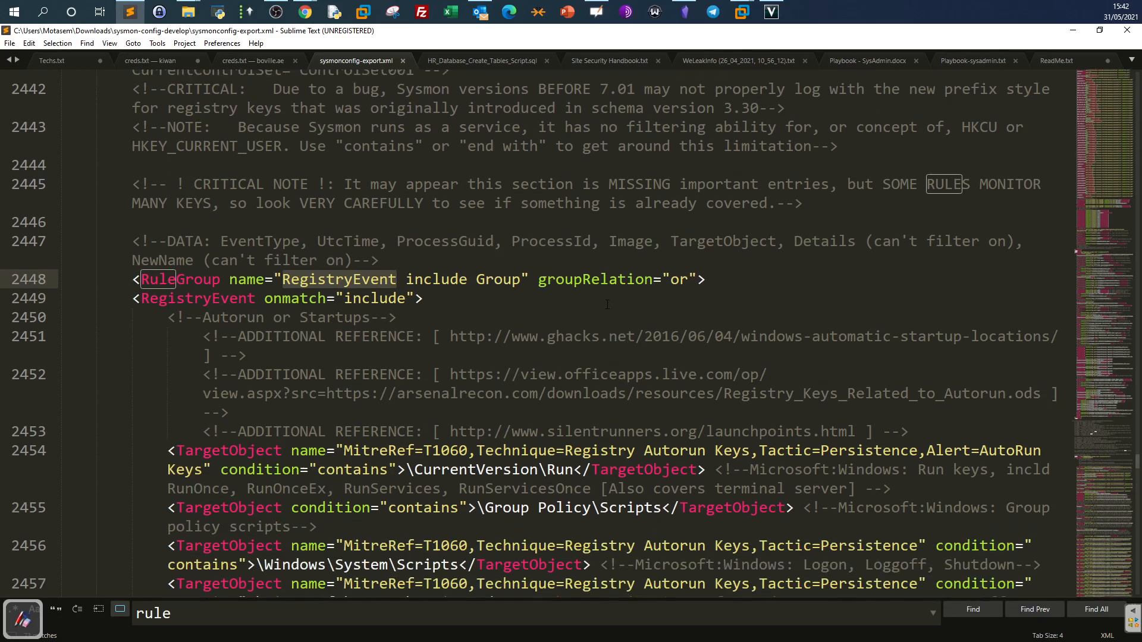
pyautogui.moveTo(267, 260); pyautogui.dragTo(402, 267)
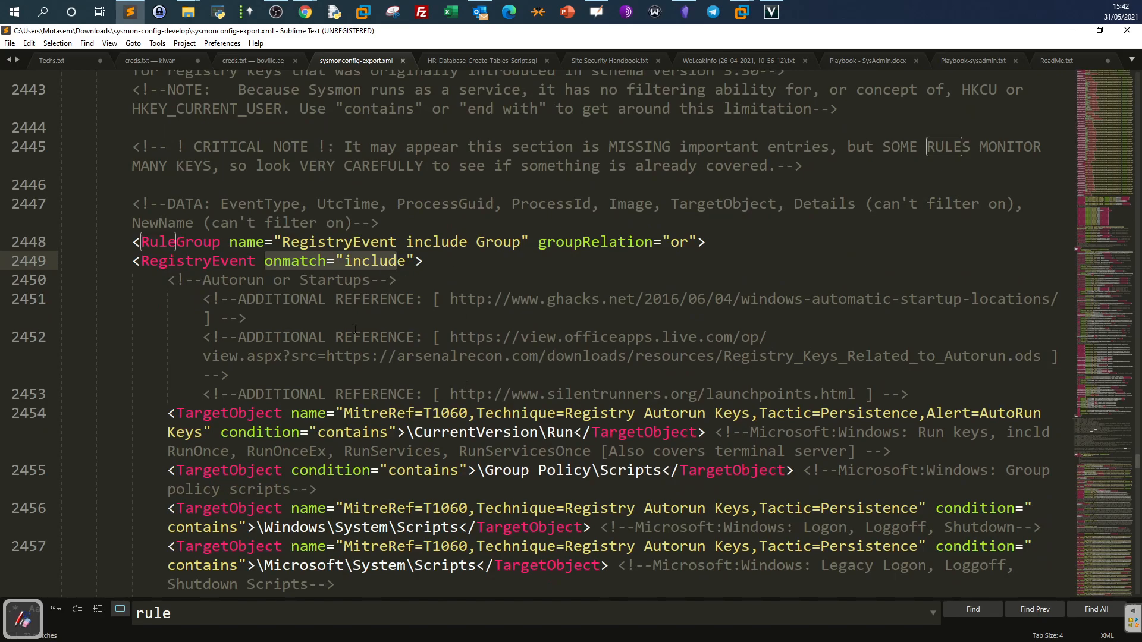
pyautogui.scroll(-2, 350, 338)
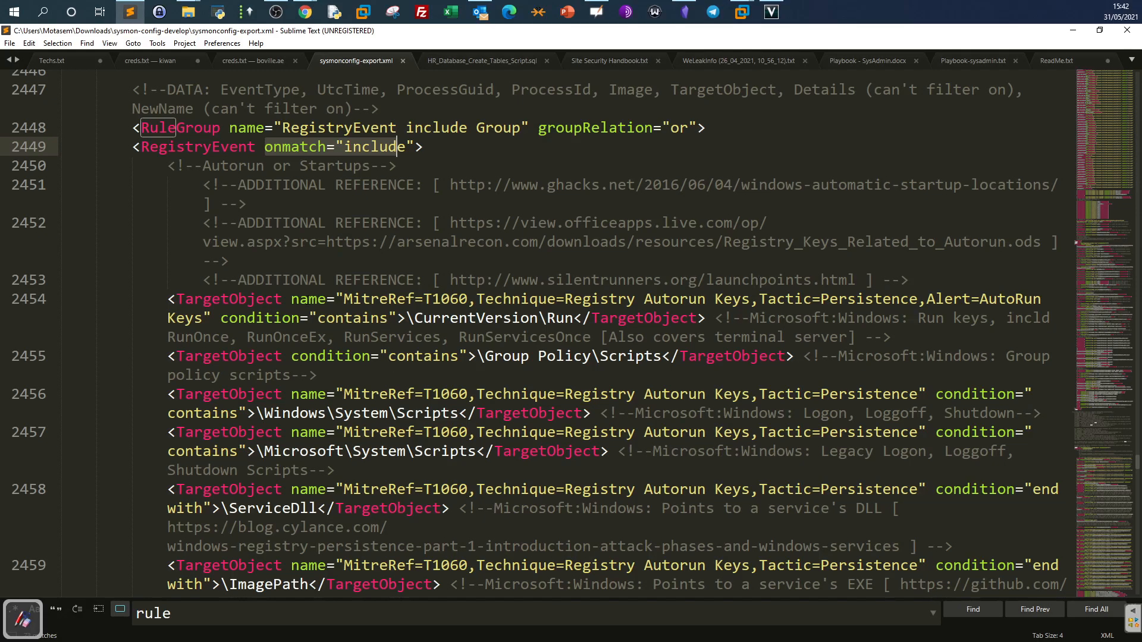
pyautogui.moveTo(416, 318); pyautogui.dragTo(583, 318)
pyautogui.click(417, 318)
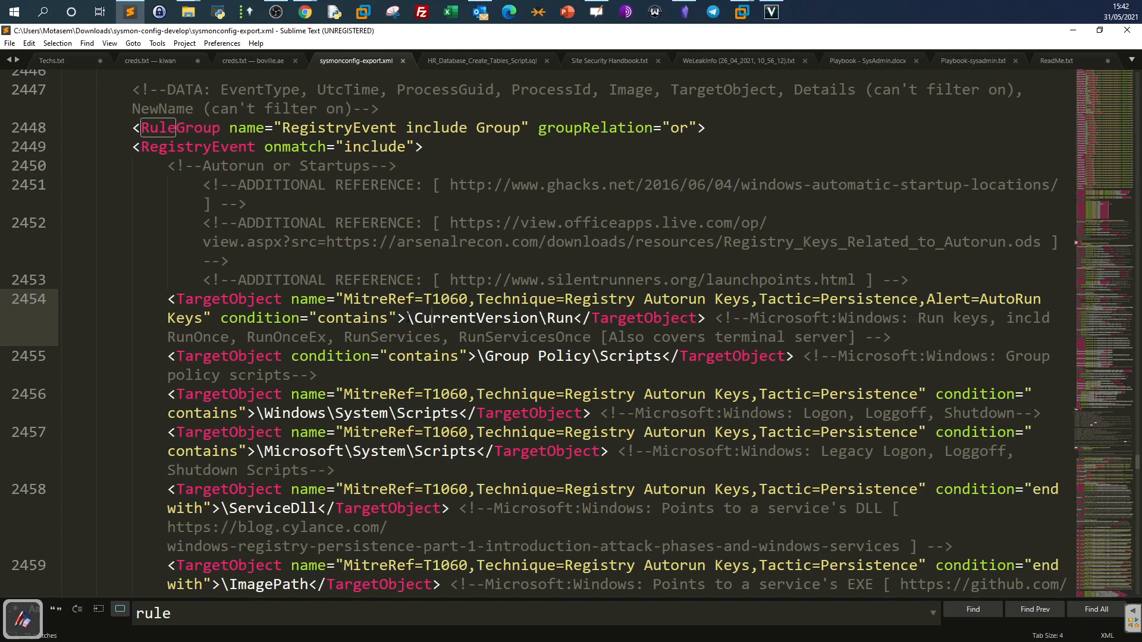
pyautogui.moveTo(410, 319); pyautogui.dragTo(573, 333)
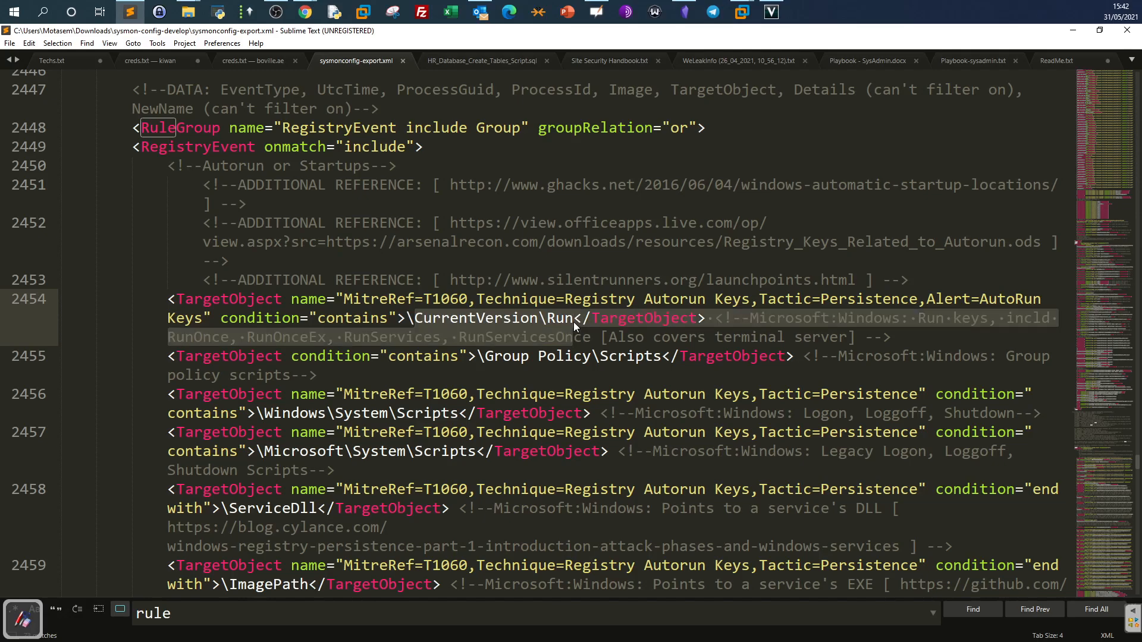
pyautogui.click(565, 317)
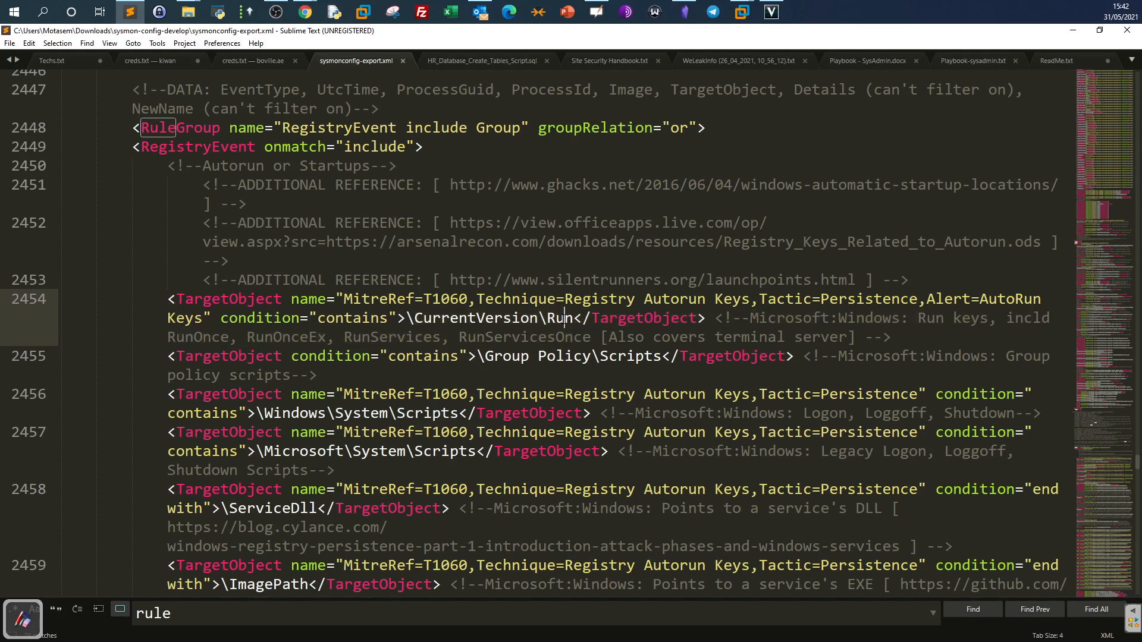
pyautogui.moveTo(574, 319); pyautogui.dragTo(407, 318)
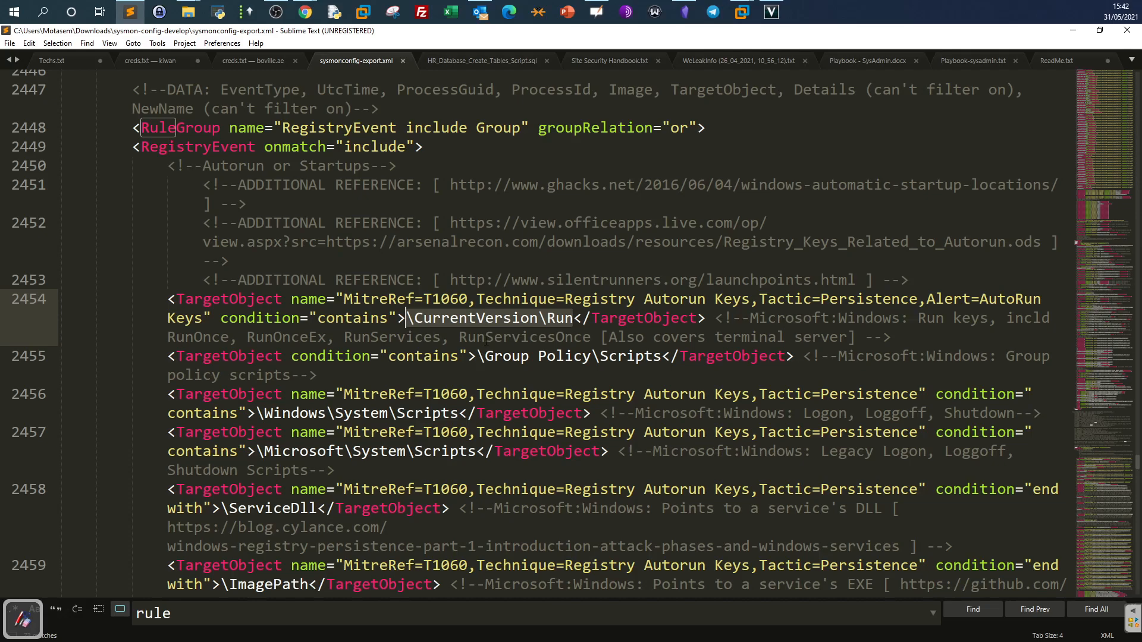
pyautogui.scroll(-2, 532, 333)
pyautogui.moveTo(256, 298); pyautogui.dragTo(459, 298)
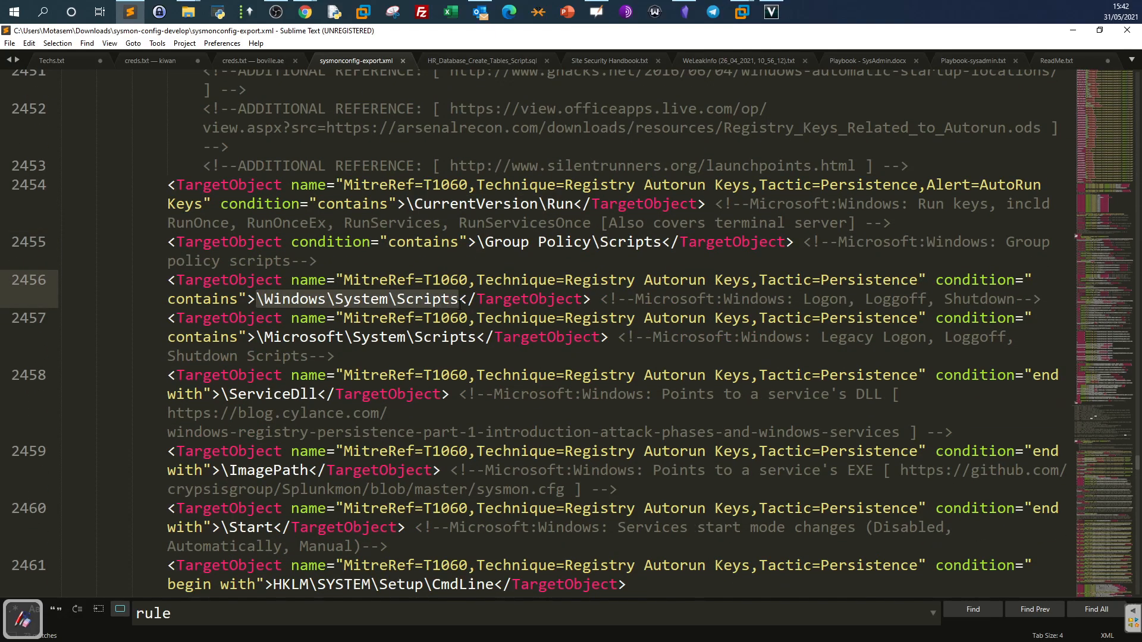
pyautogui.click(449, 304)
pyautogui.moveTo(264, 298); pyautogui.dragTo(451, 299)
pyautogui.click(461, 294)
pyautogui.moveTo(461, 294); pyautogui.dragTo(262, 300)
pyautogui.click(335, 298)
pyautogui.moveTo(265, 299); pyautogui.dragTo(458, 300)
pyautogui.scroll(-5, 462, 321)
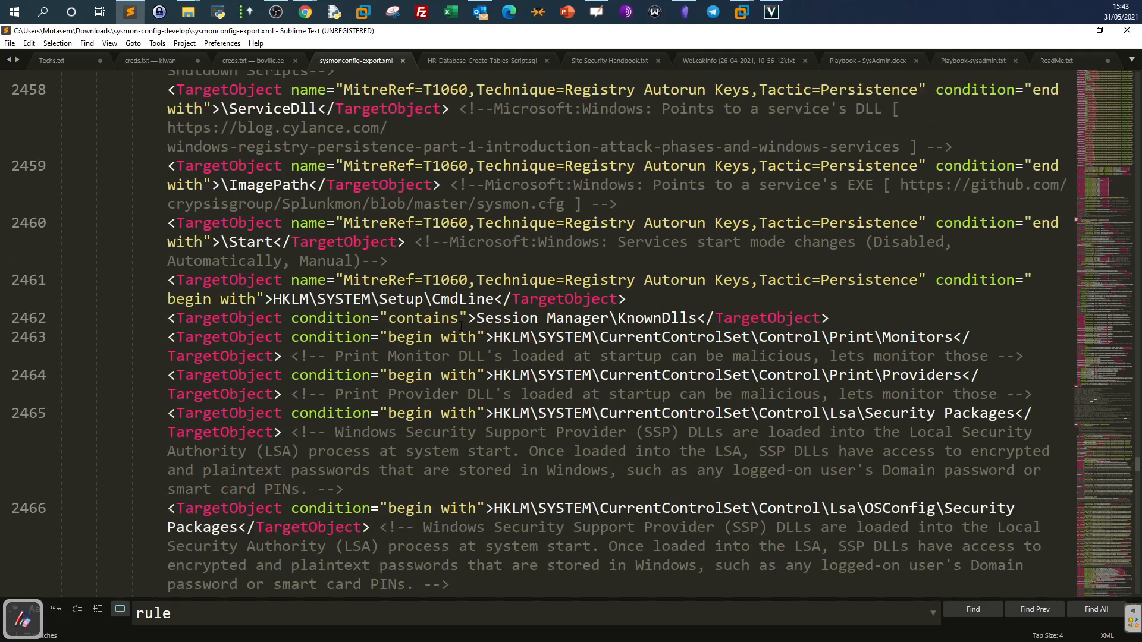
pyautogui.scroll(-5, 462, 326)
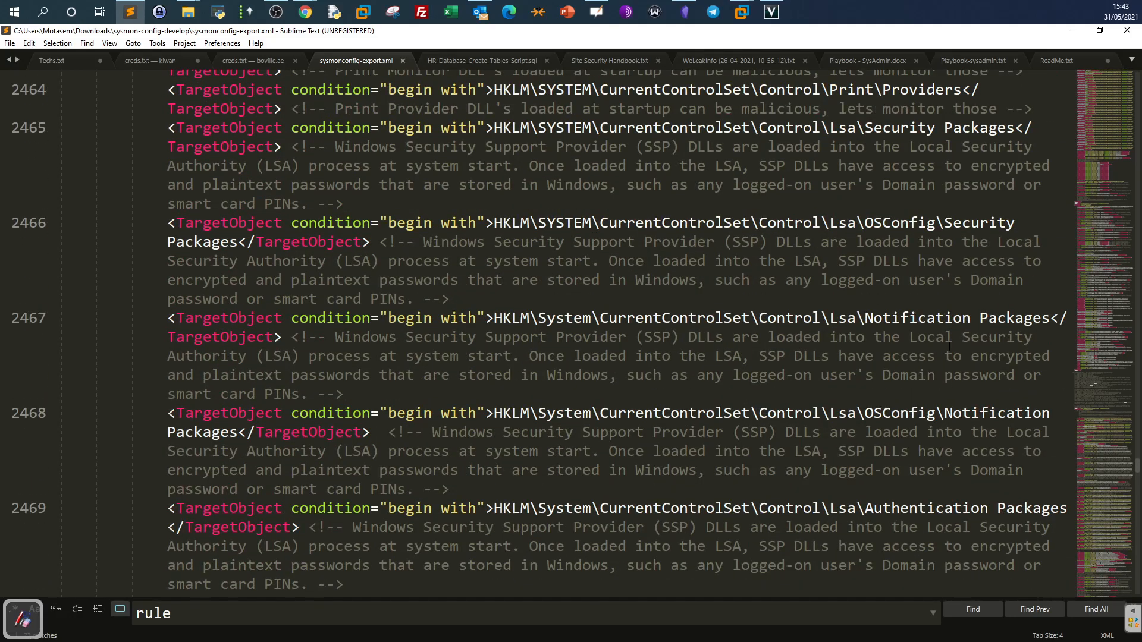
pyautogui.moveTo(1137, 473); pyautogui.dragTo(1089, 91)
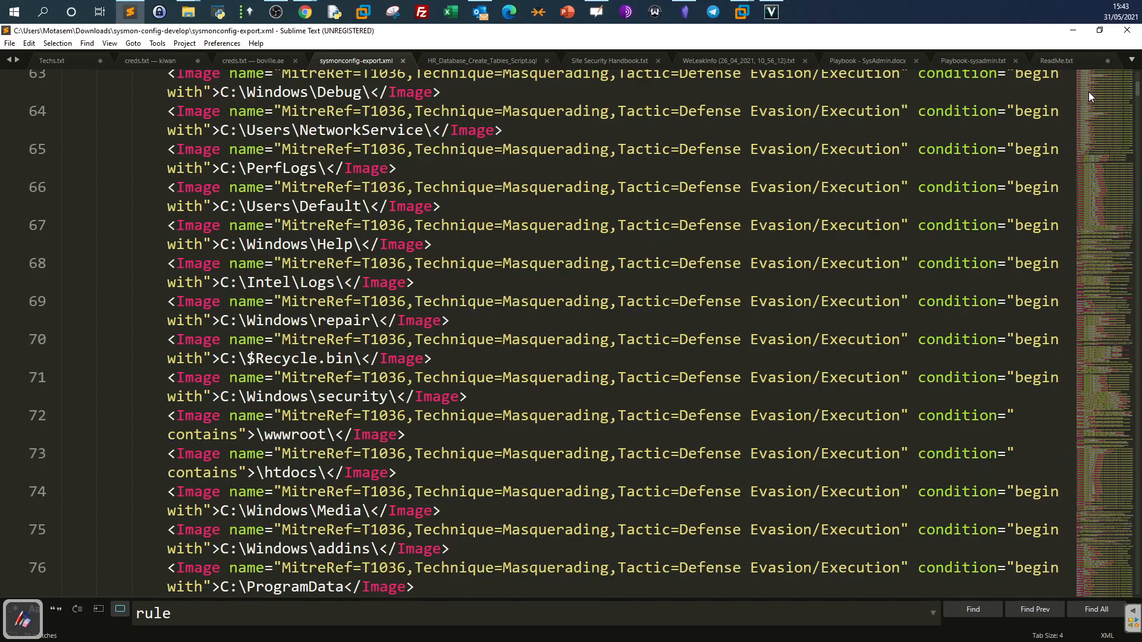
# Return to the top and select the file header comment and the ProcessCreate rules.
pyautogui.scroll(10, 534, 105)
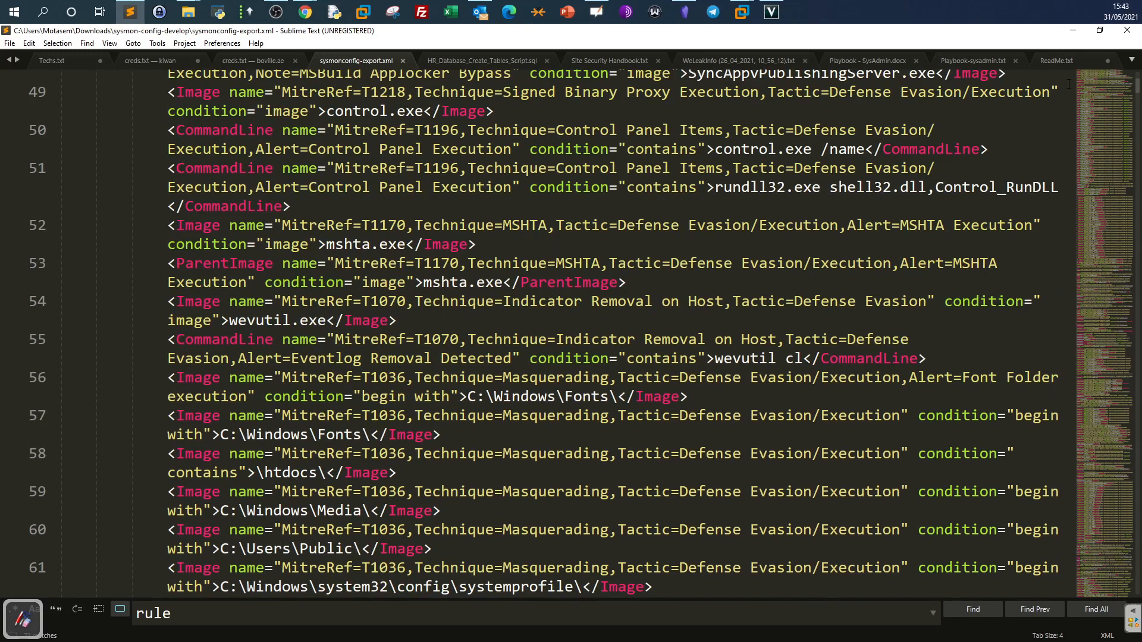
pyautogui.moveTo(1137, 86); pyautogui.dragTo(1137, 73)
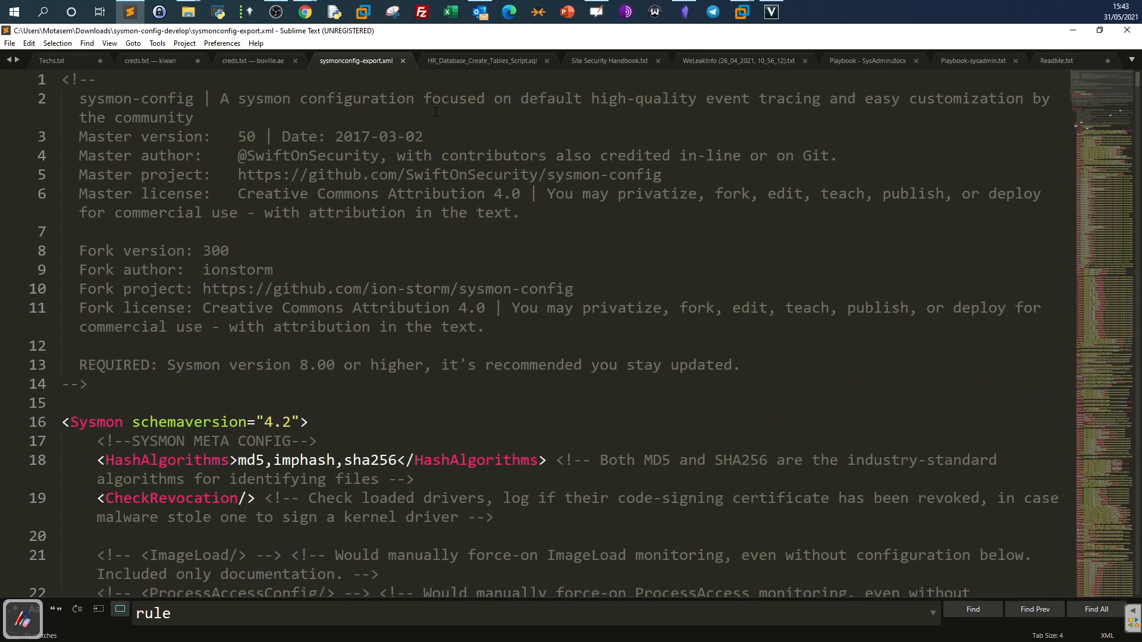
pyautogui.moveTo(186, 117); pyautogui.dragTo(426, 427)
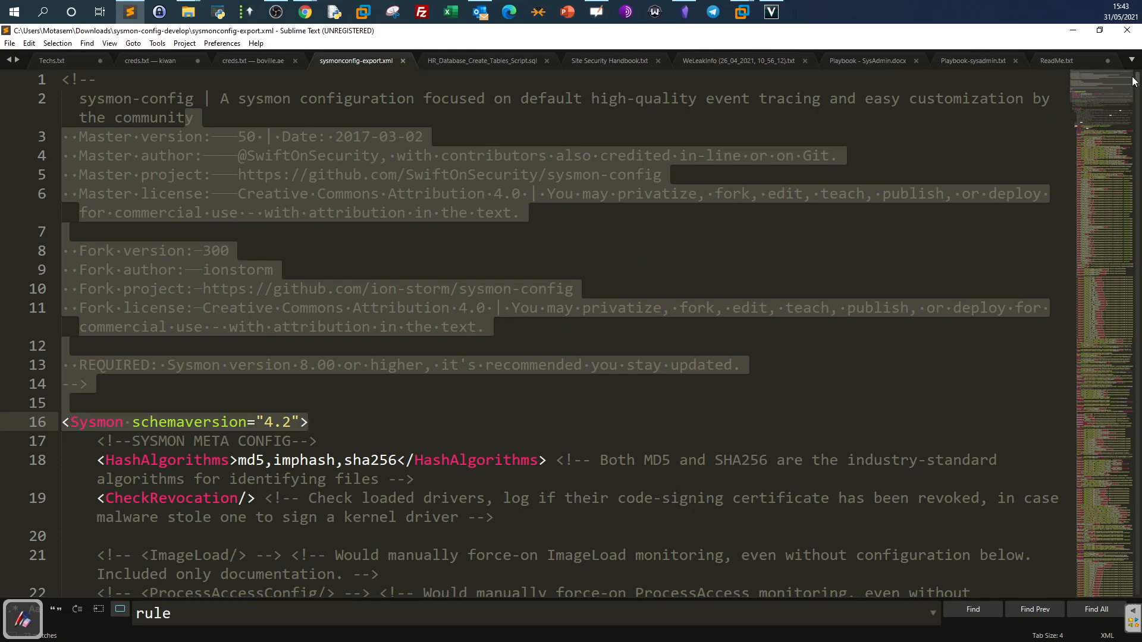
pyautogui.moveTo(1136, 83); pyautogui.dragTo(1135, 82)
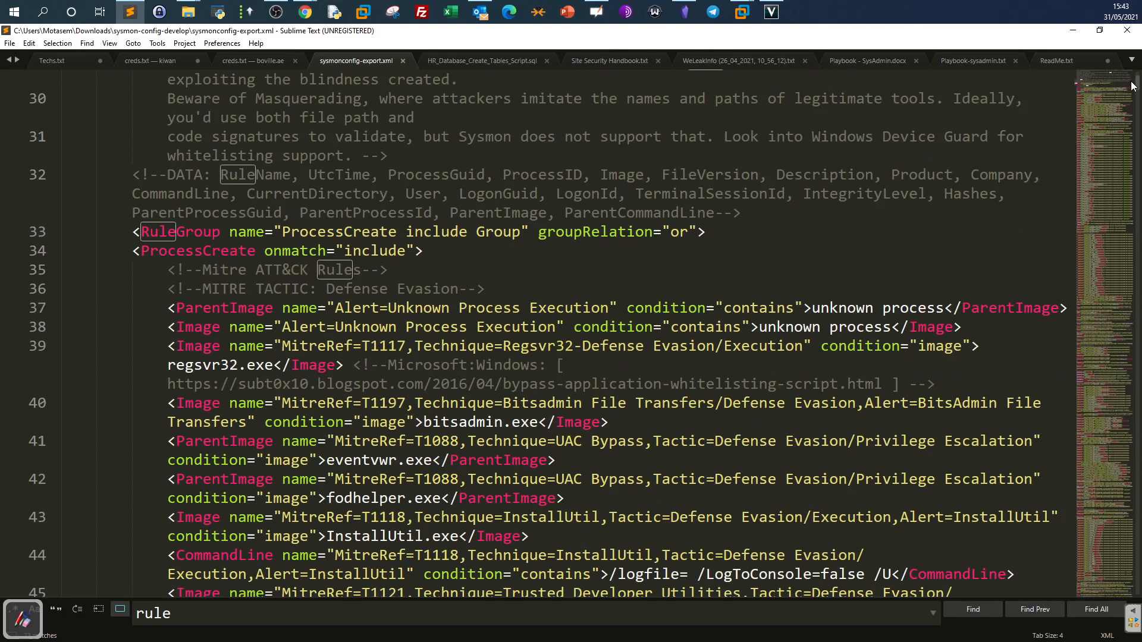
pyautogui.moveTo(132, 231); pyautogui.dragTo(608, 556)
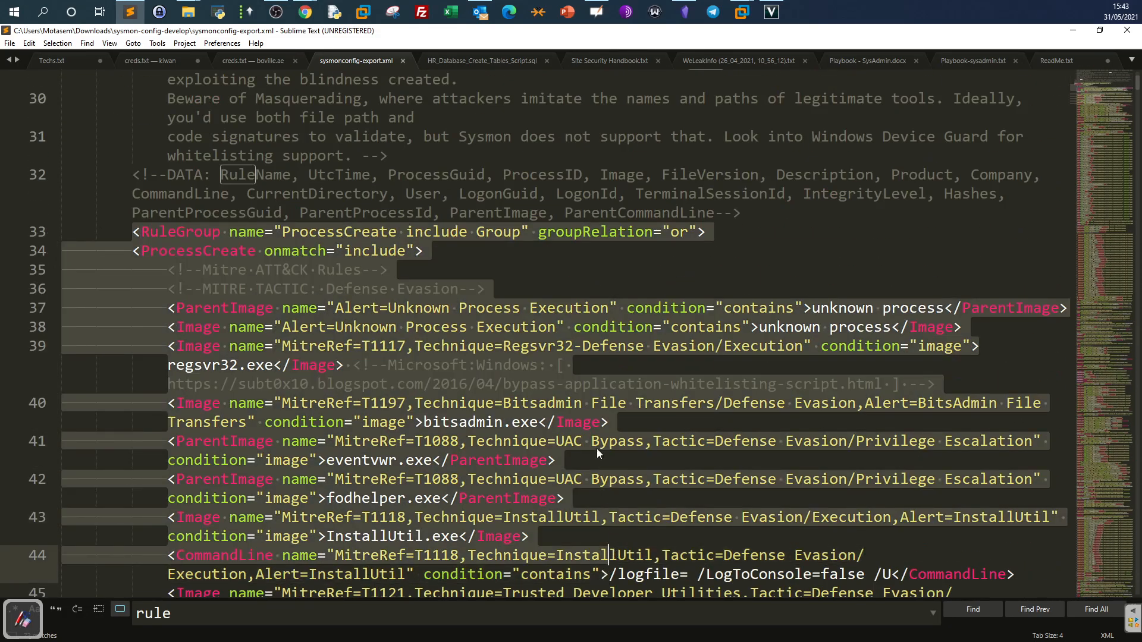
pyautogui.click(607, 307)
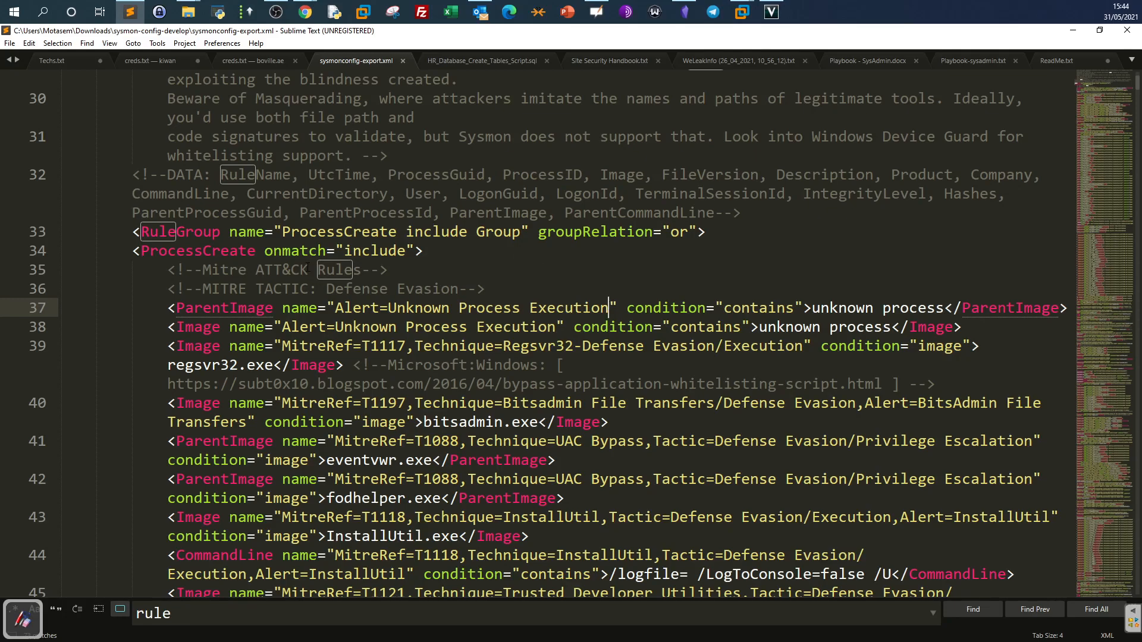
# Select the Unknown Process Execution rule on line 38, then close Sublime Text.
pyautogui.moveTo(177, 327); pyautogui.dragTo(898, 327)
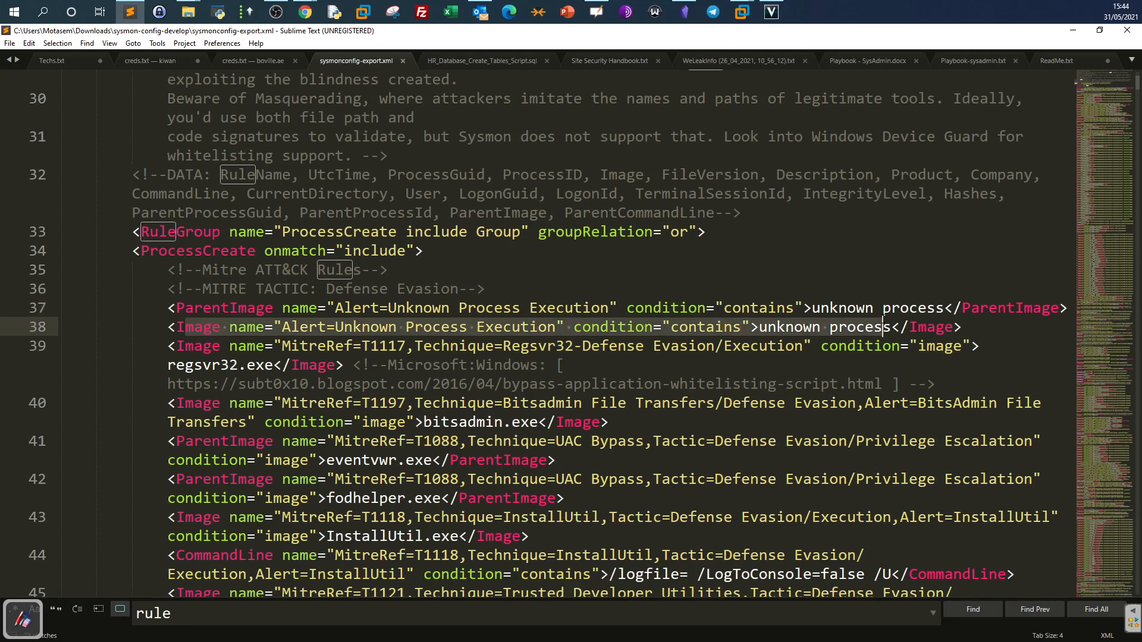
pyautogui.click(167, 327)
pyautogui.hotkey('shift', 'End')
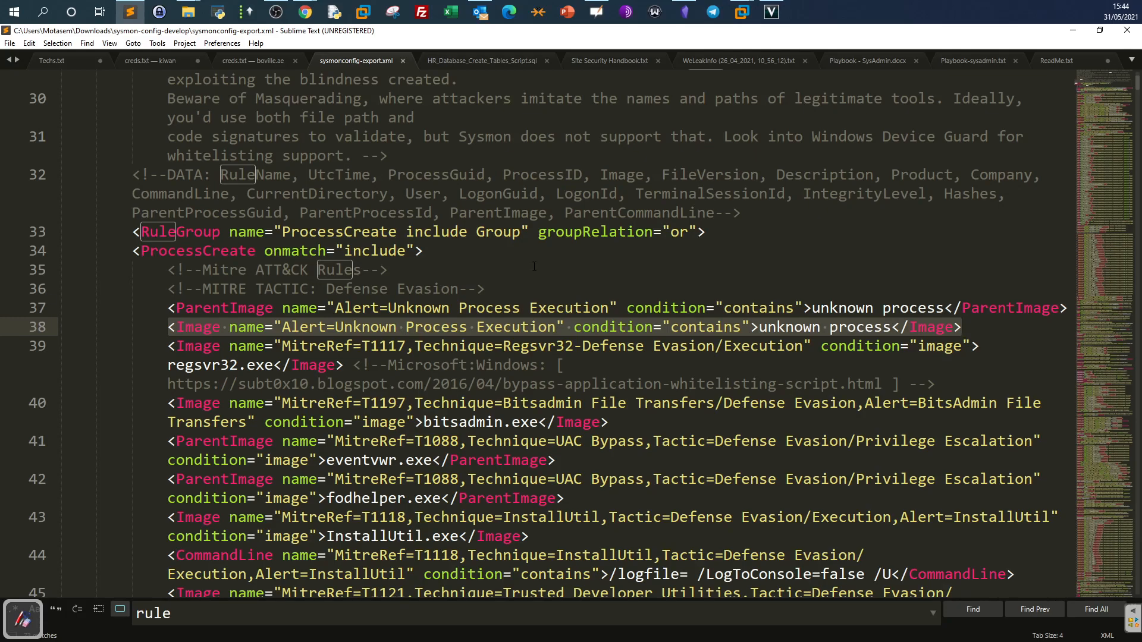
pyautogui.click(1127, 32)
# Check the Kali VM's Remmina lost-connection error for 10.10.181.140, then return to Chrome.
pyautogui.moveTo(742, 11)
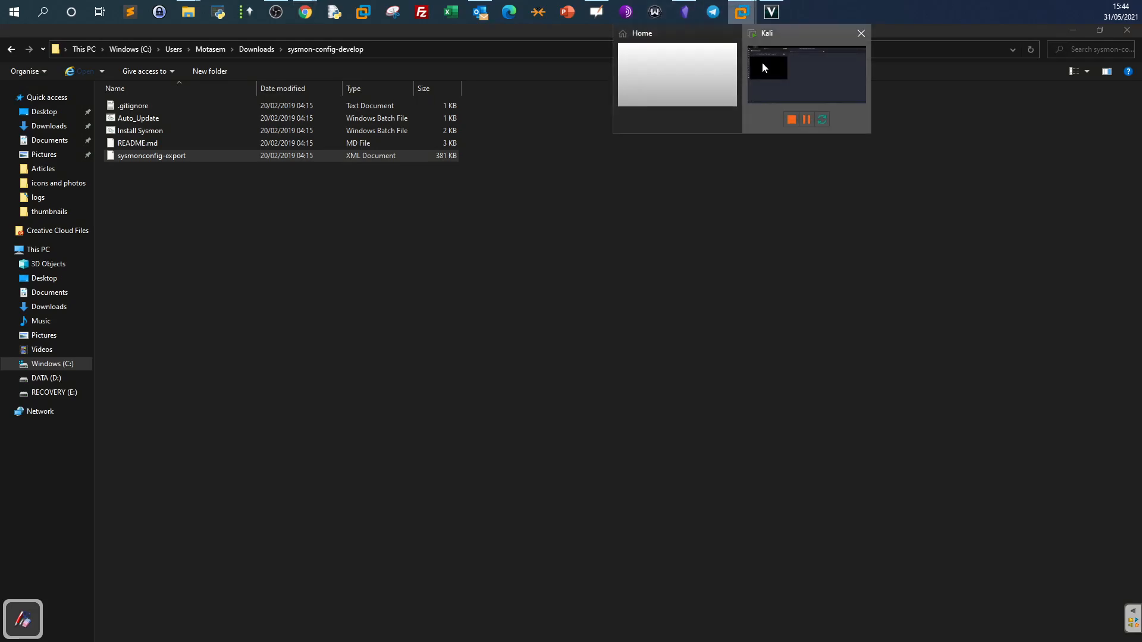
pyautogui.click(763, 67)
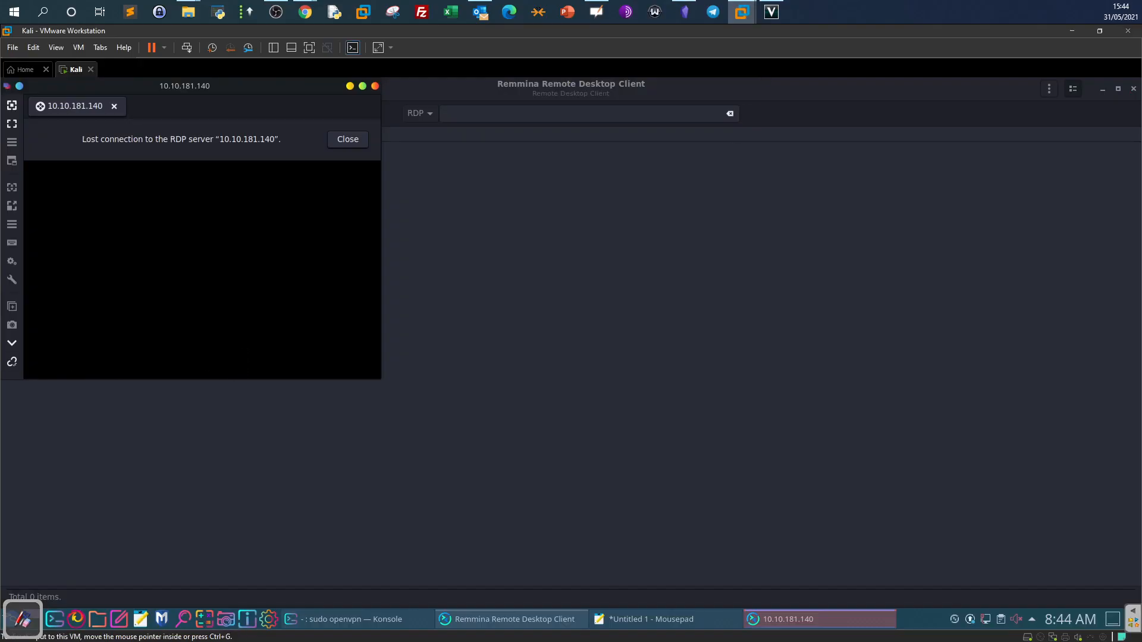
pyautogui.hotkey('alt', 'Tab')
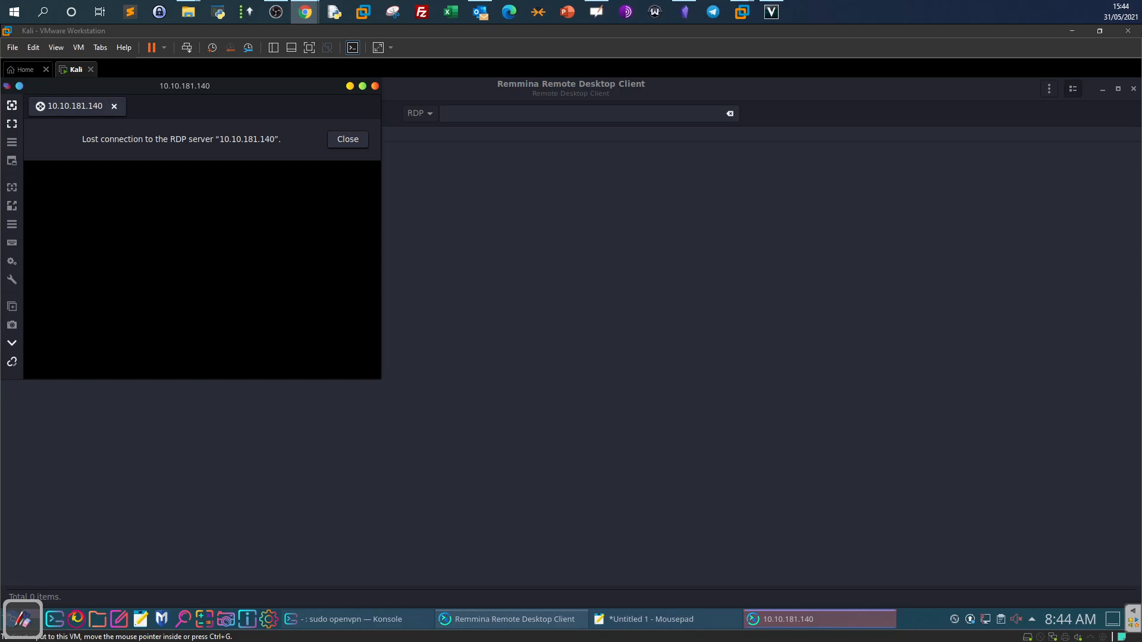
pyautogui.click(304, 125)
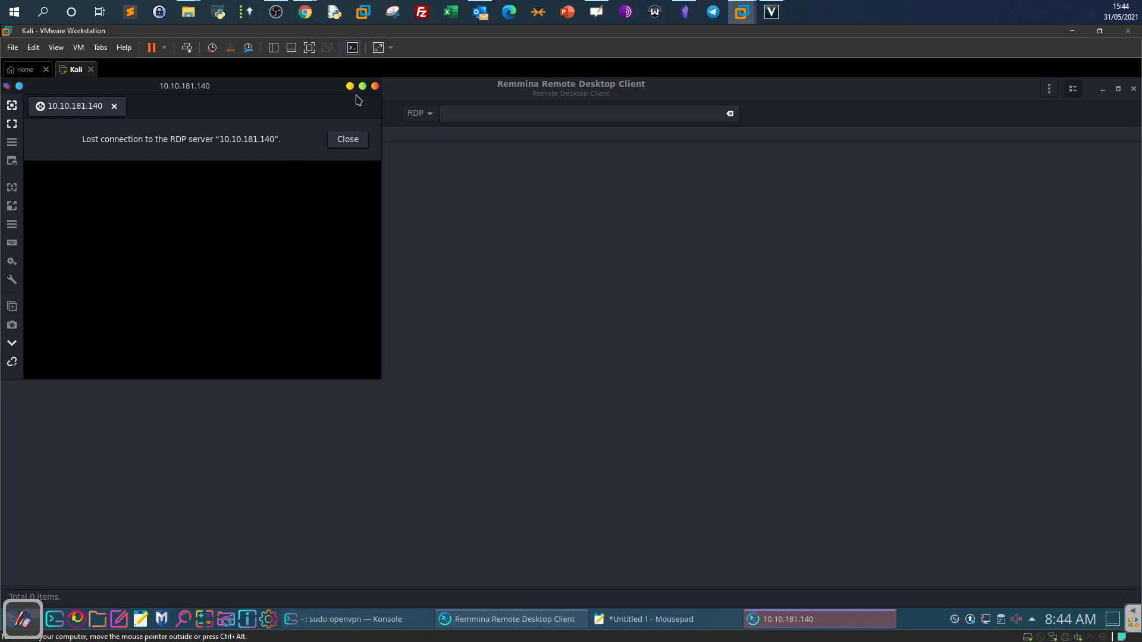
pyautogui.hotkey('alt', 'Tab')
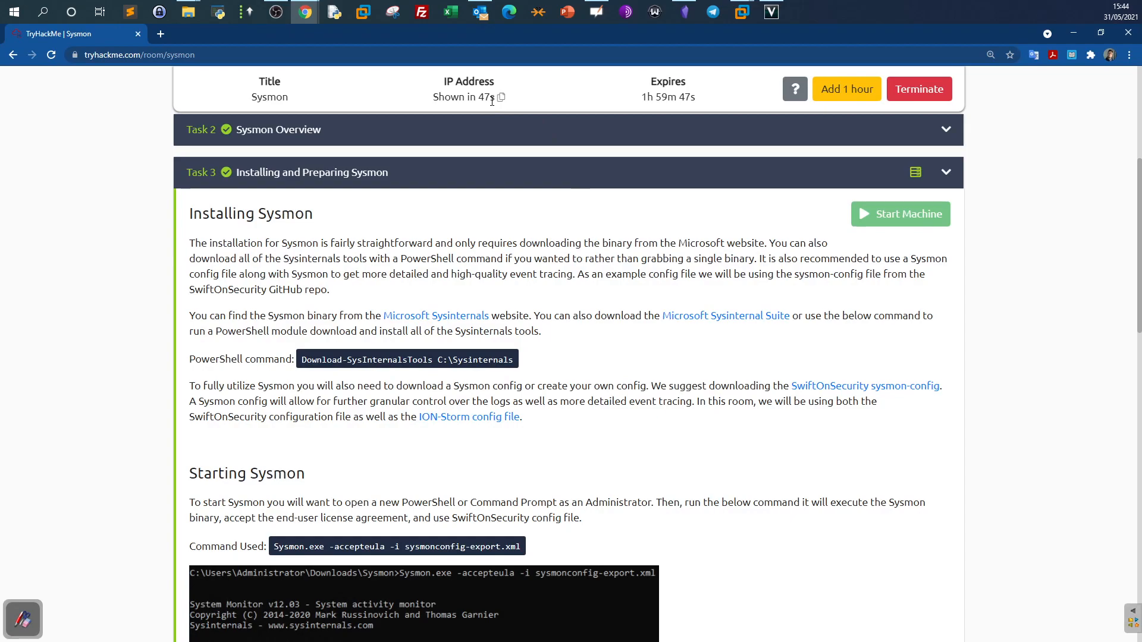
# Expand the Practical Investigations task and mark the Investigation-1 log folder path.
pyautogui.scroll(4, 604, 300)
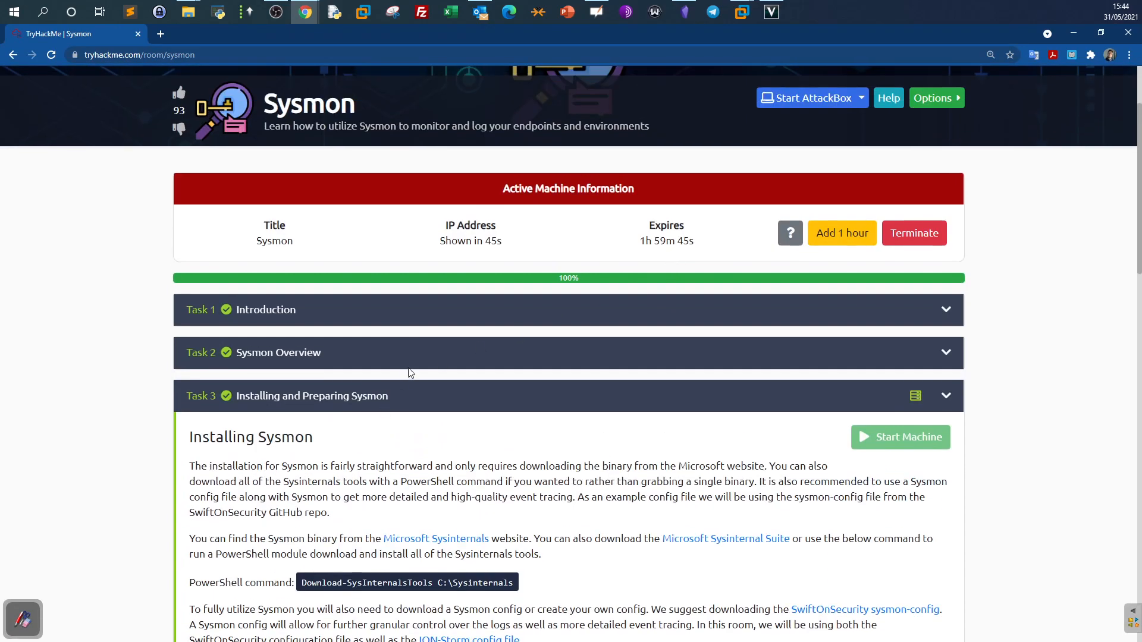
pyautogui.click(478, 398)
pyautogui.scroll(-3, 492, 401)
pyautogui.click(300, 519)
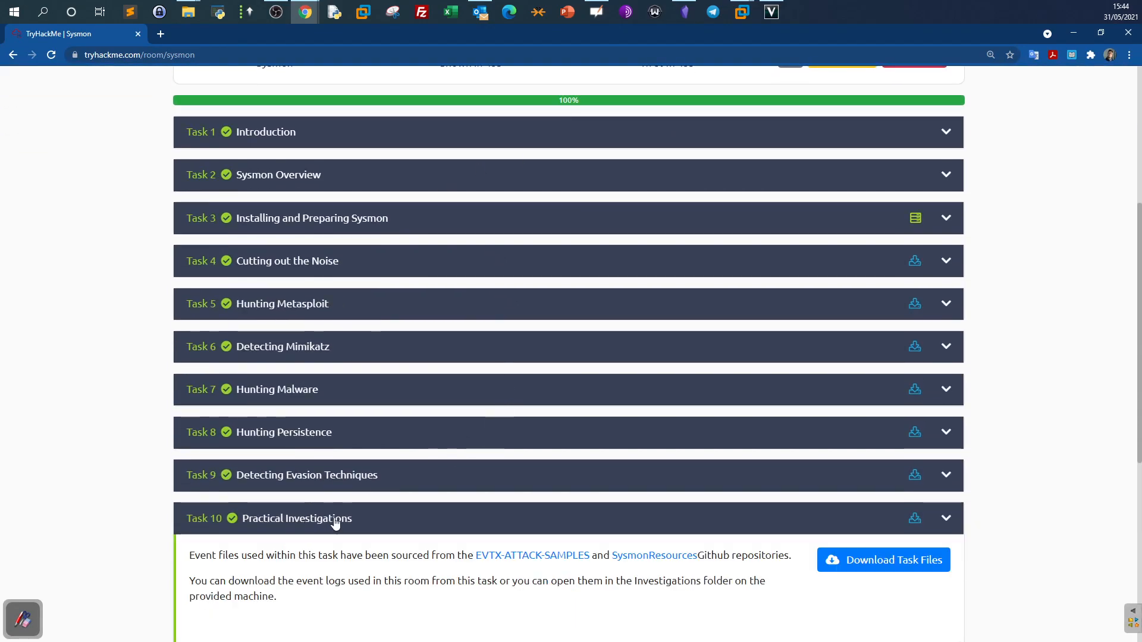
pyautogui.scroll(-12, 493, 586)
pyautogui.scroll(8, 493, 586)
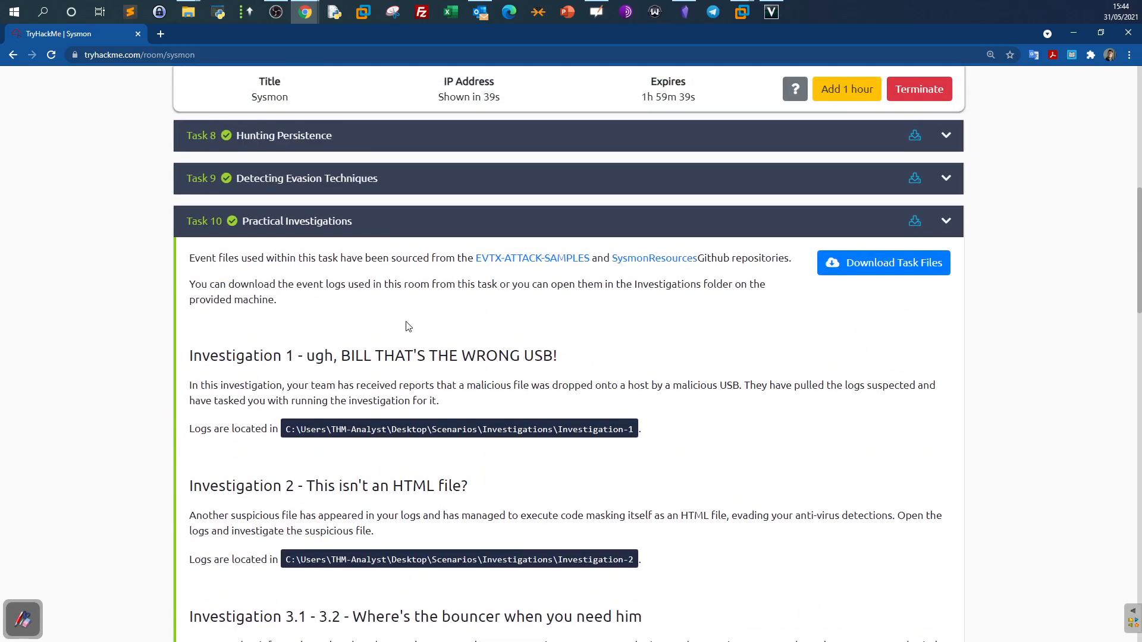
pyautogui.scroll(-3, 417, 327)
pyautogui.scroll(-2, 275, 292)
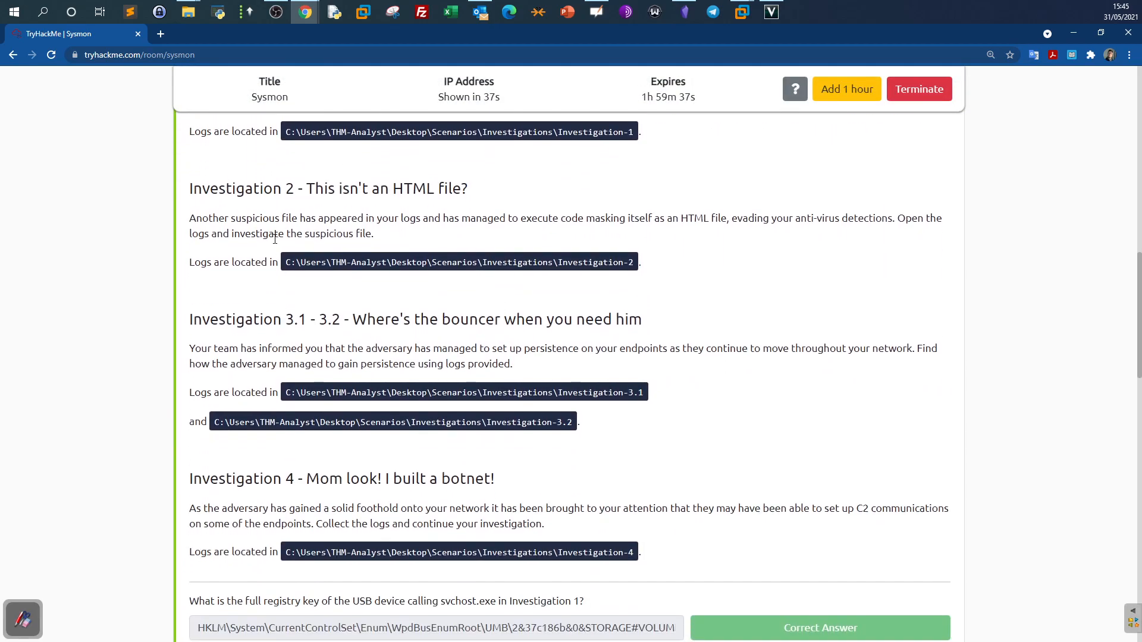
pyautogui.scroll(-2, 280, 479)
pyautogui.scroll(5, 279, 484)
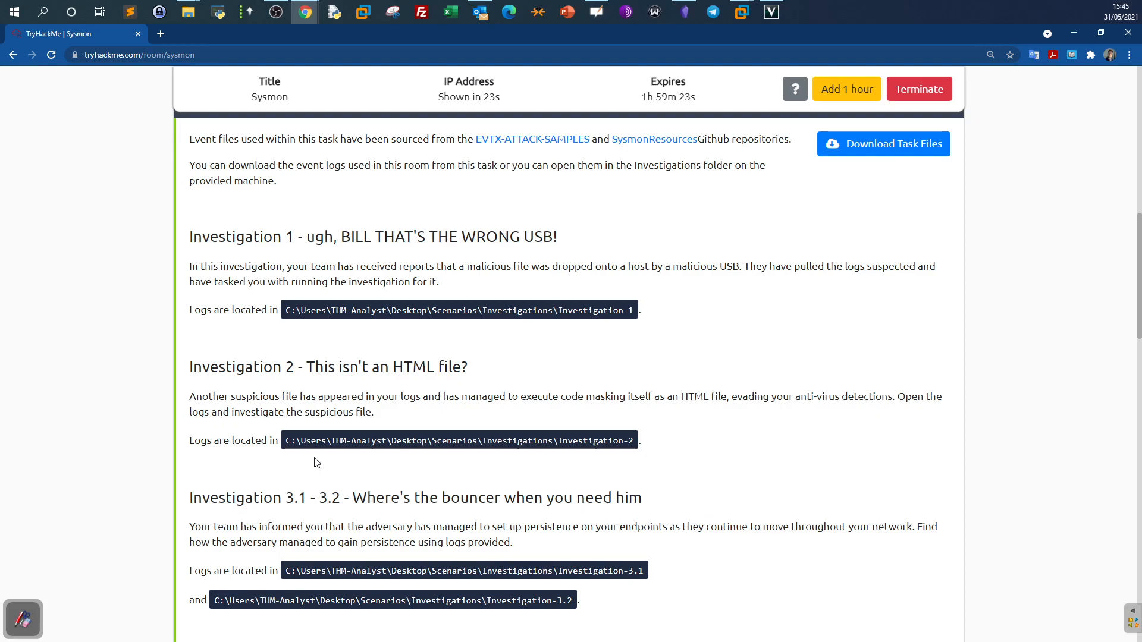
pyautogui.moveTo(290, 316); pyautogui.dragTo(616, 304)
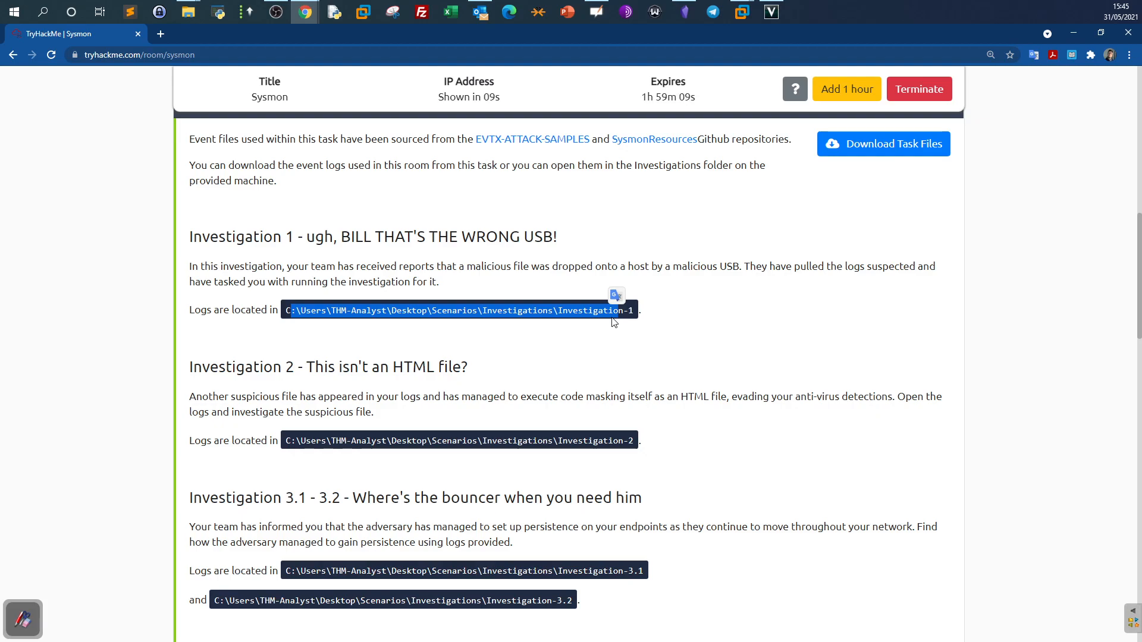
pyautogui.moveTo(179, 237); pyautogui.dragTo(926, 267)
pyautogui.click(213, 250)
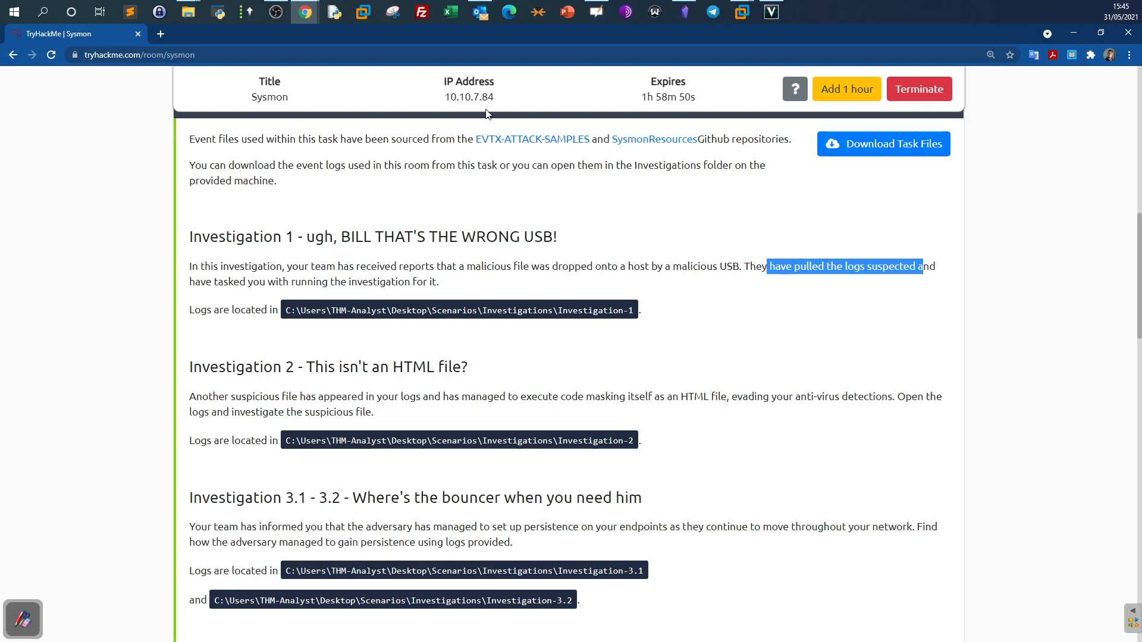
# Reopen Installing and Preparing Sysmon to find IP 10.10.7.84 and logins, then go to the Kali VM.
pyautogui.moveTo(495, 104)
pyautogui.scroll(9, 670, 314)
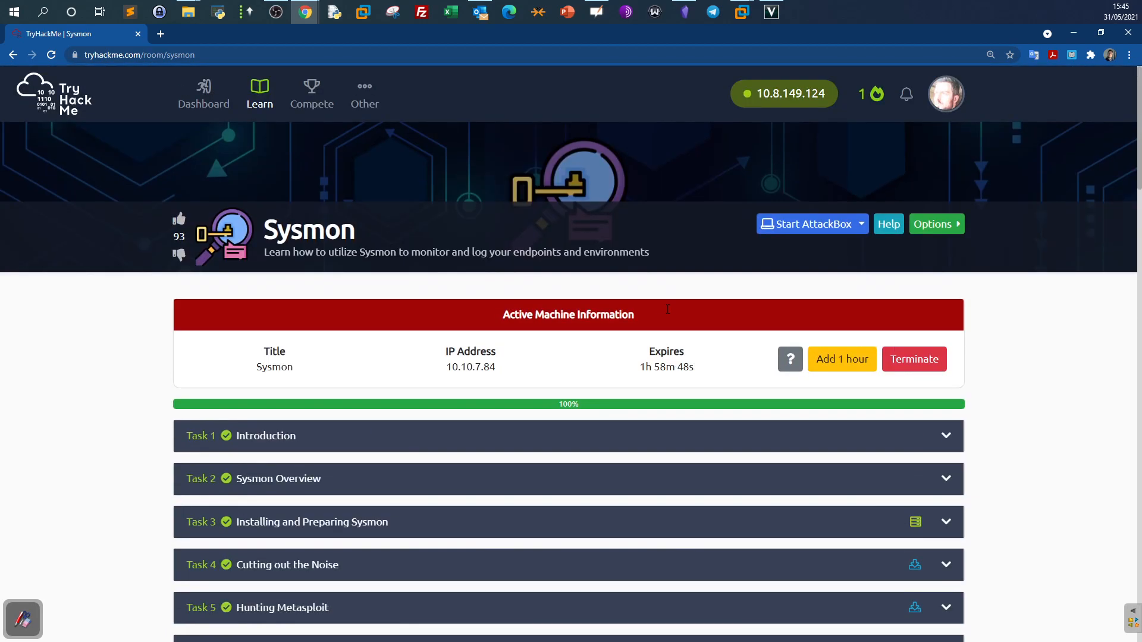
pyautogui.click(348, 527)
pyautogui.scroll(-15, 363, 499)
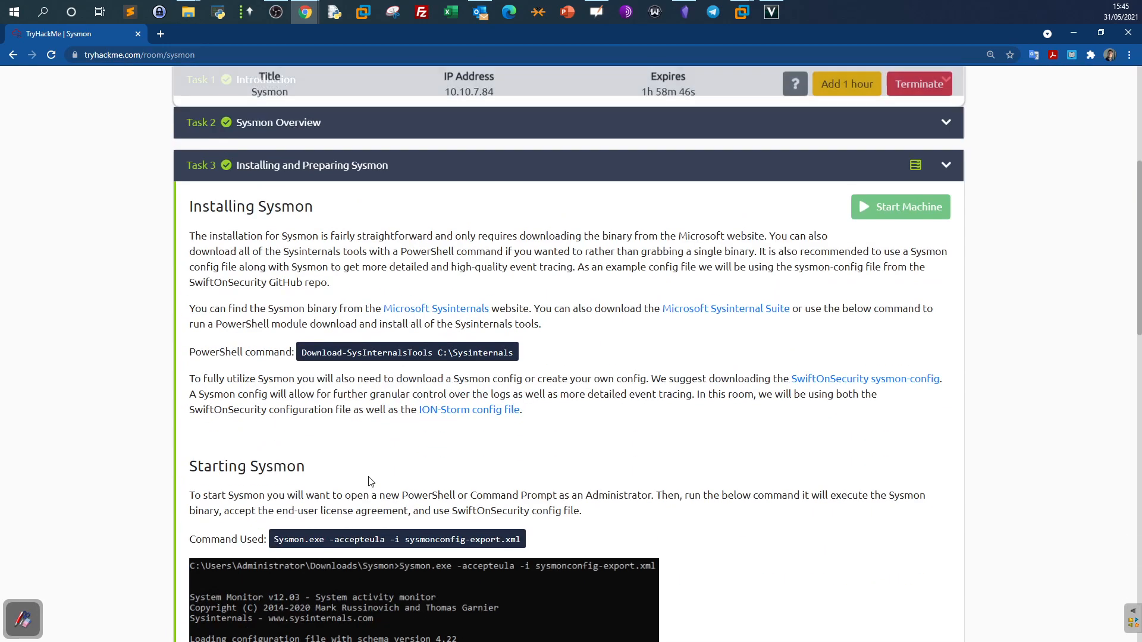
pyautogui.scroll(-5, 373, 476)
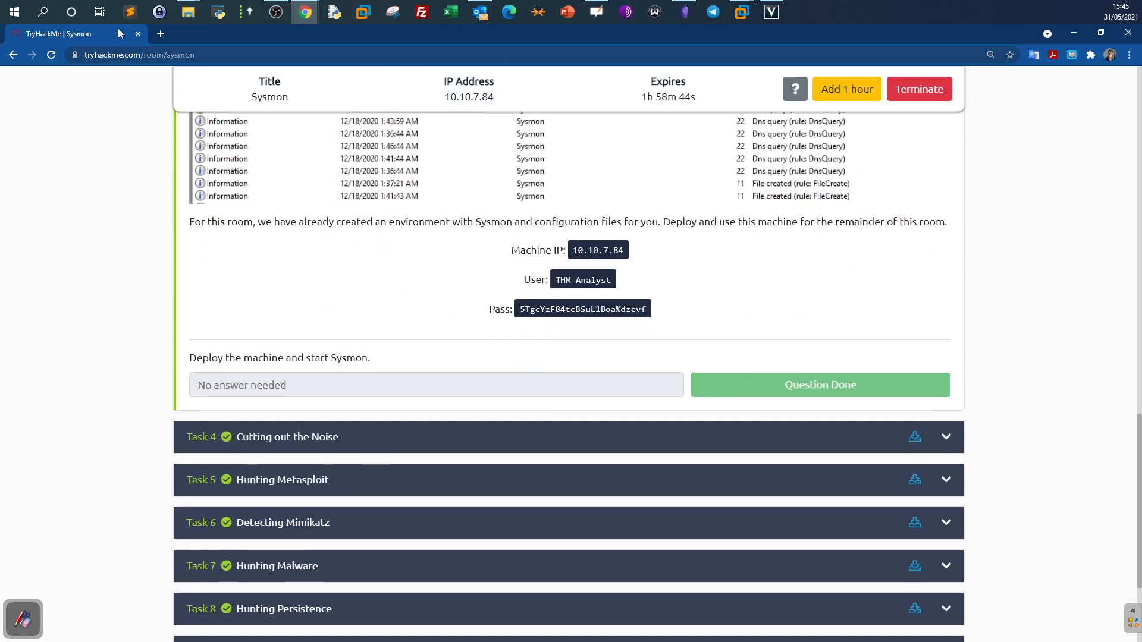
pyautogui.click(306, 12)
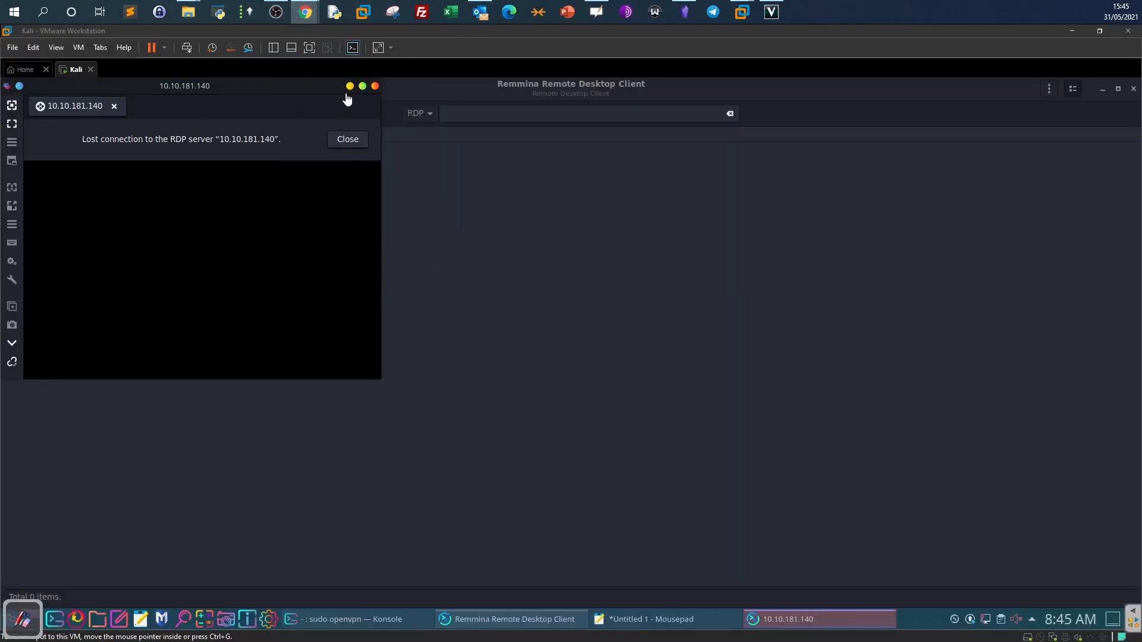
# Dismiss the dead 10.10.181.140 session and start a new profile for server 10.10.7.84.
pyautogui.click(267, 138)
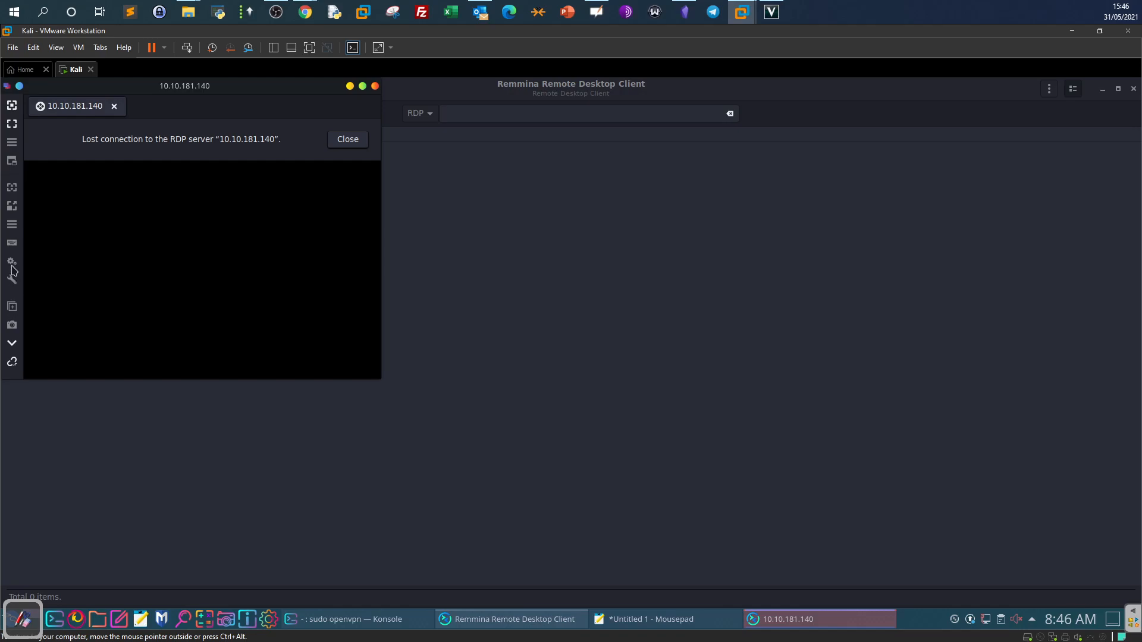
pyautogui.click(375, 87)
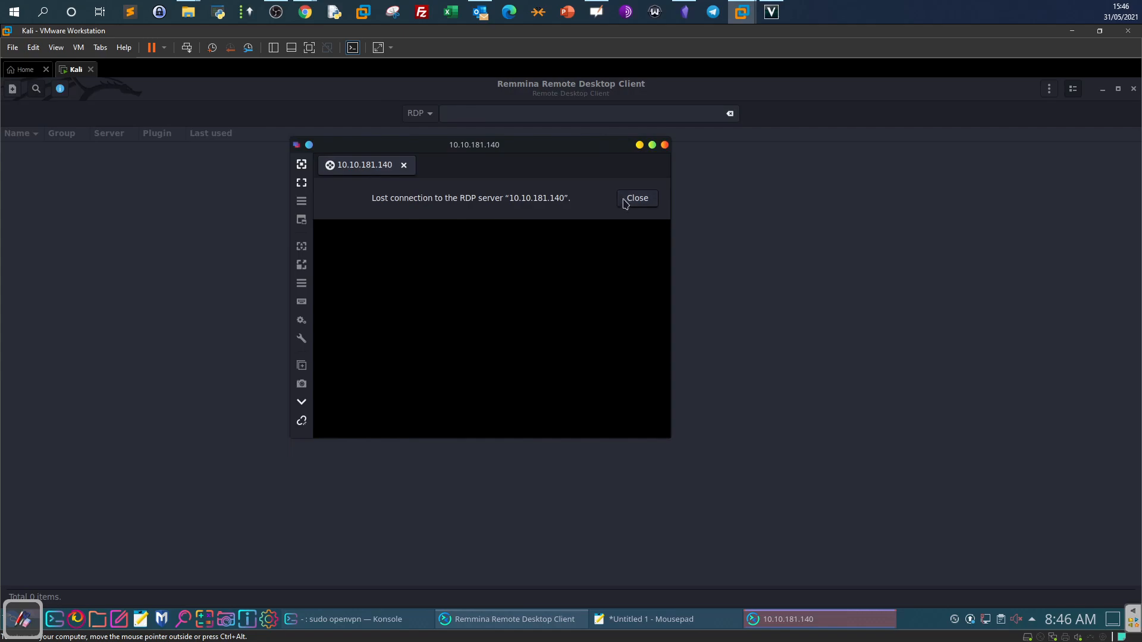
pyautogui.click(632, 198)
pyautogui.click(14, 91)
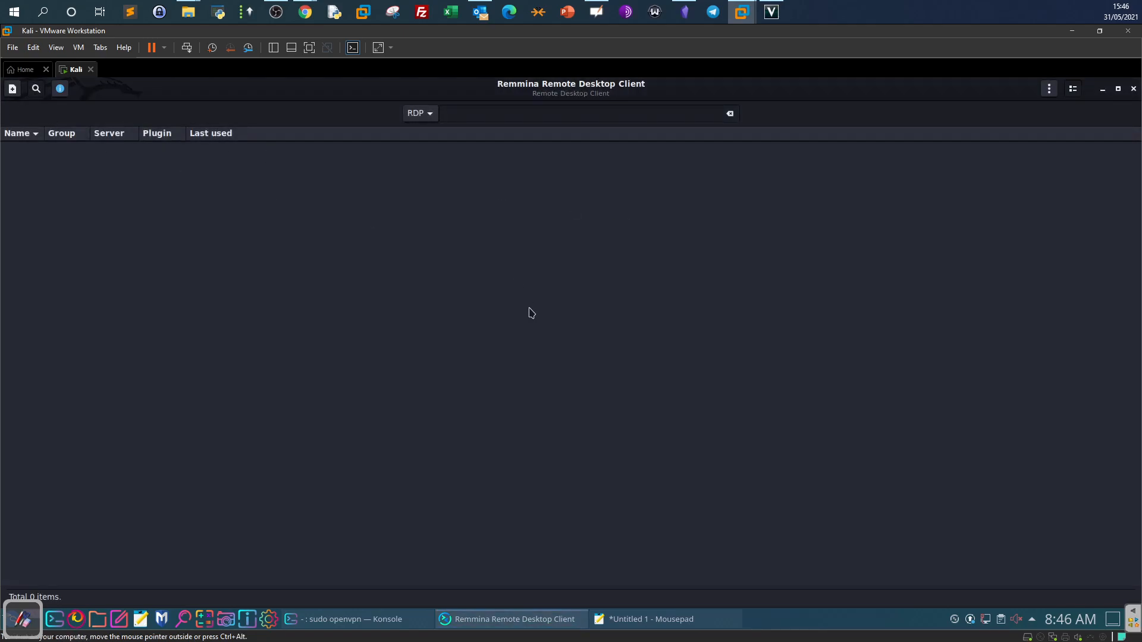
pyautogui.write('10.10.7.84')
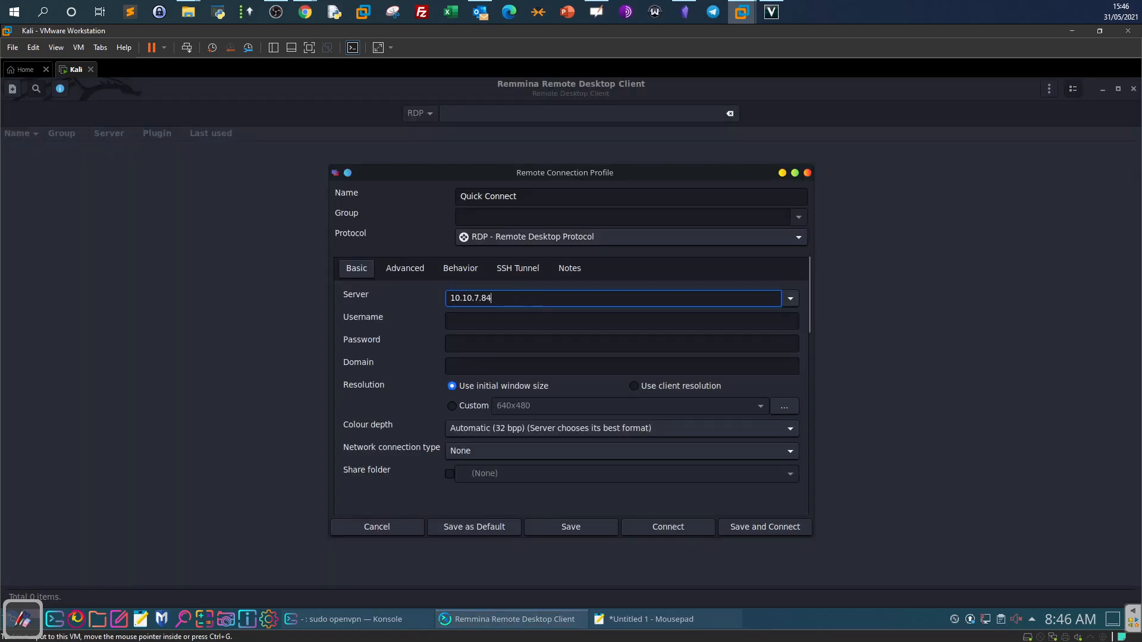
# Paste the lab username and password, connect, accept the certificate, and go full screen.
pyautogui.hotkey('alt', 'Tab')
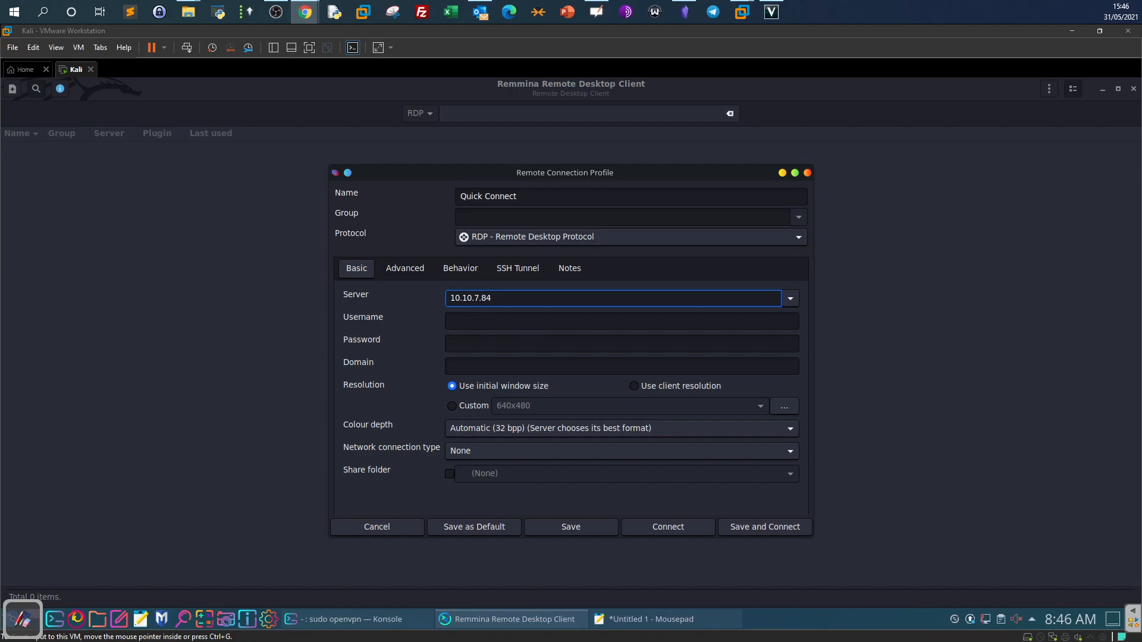
pyautogui.click(482, 322)
pyautogui.write('THM-Analyst')
pyautogui.hotkey('alt', 'Tab')
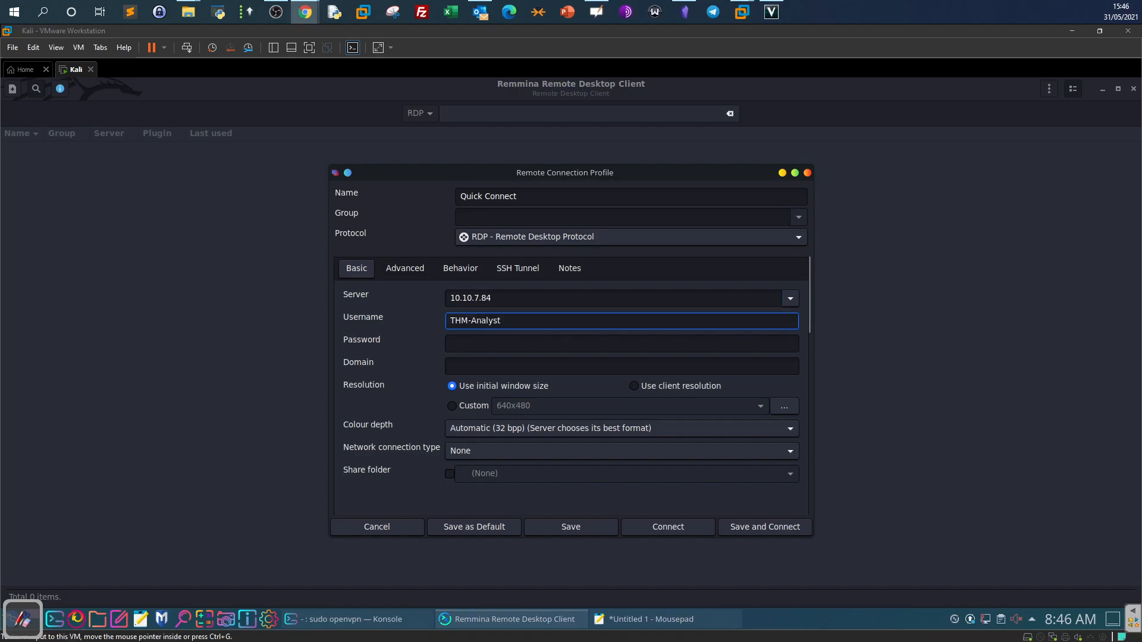
pyautogui.click(492, 344)
pyautogui.hotkey('ctrl', 'v')
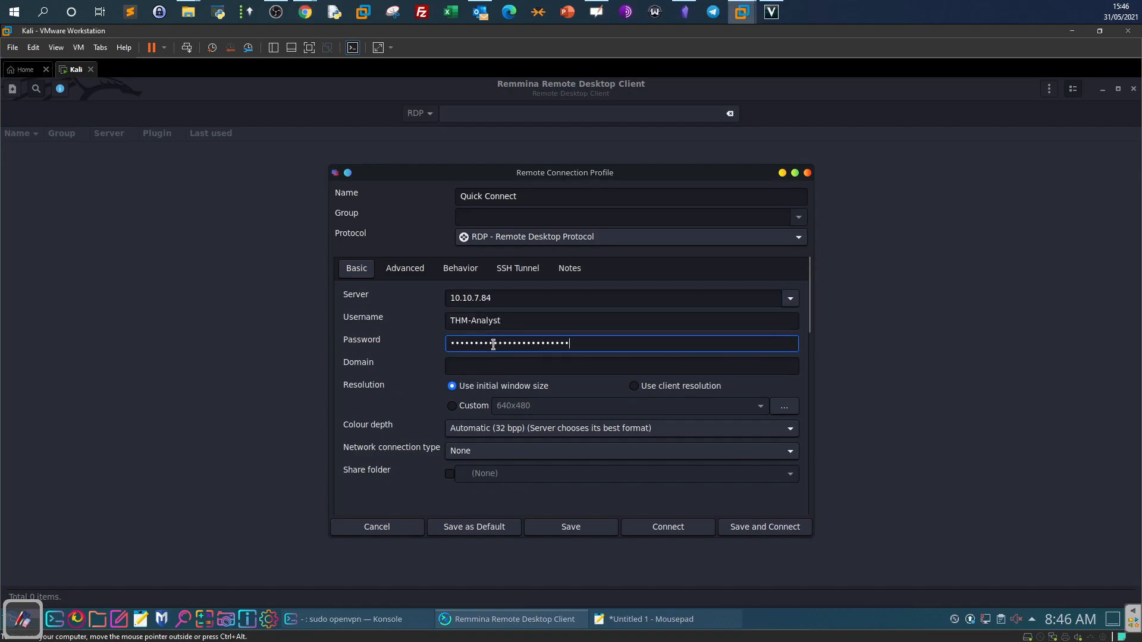
pyautogui.click(706, 528)
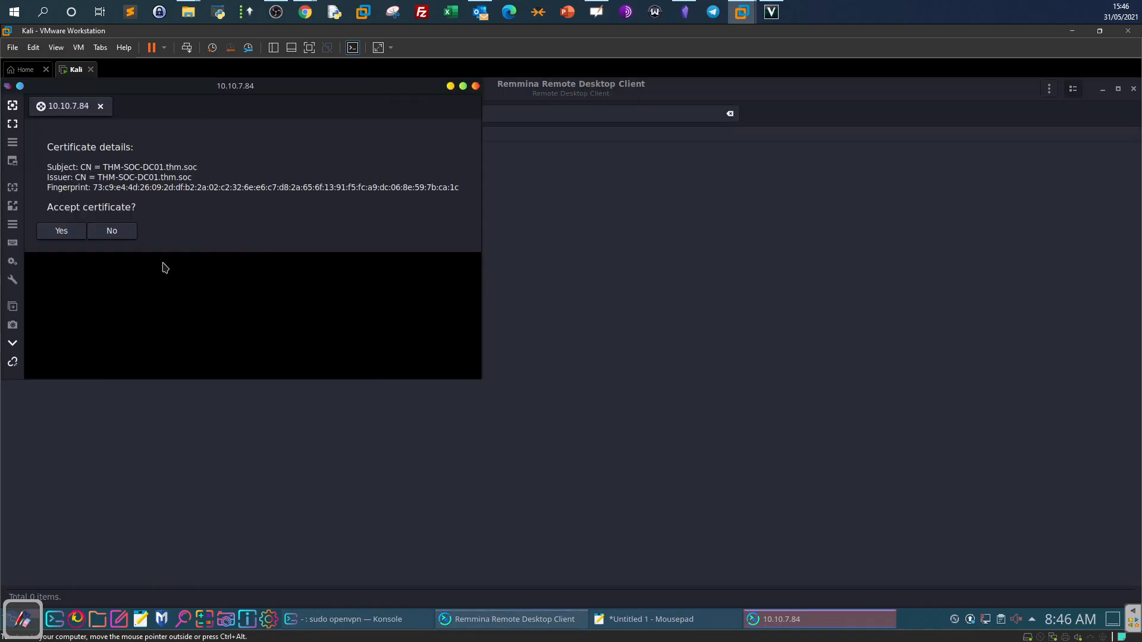
pyautogui.click(59, 235)
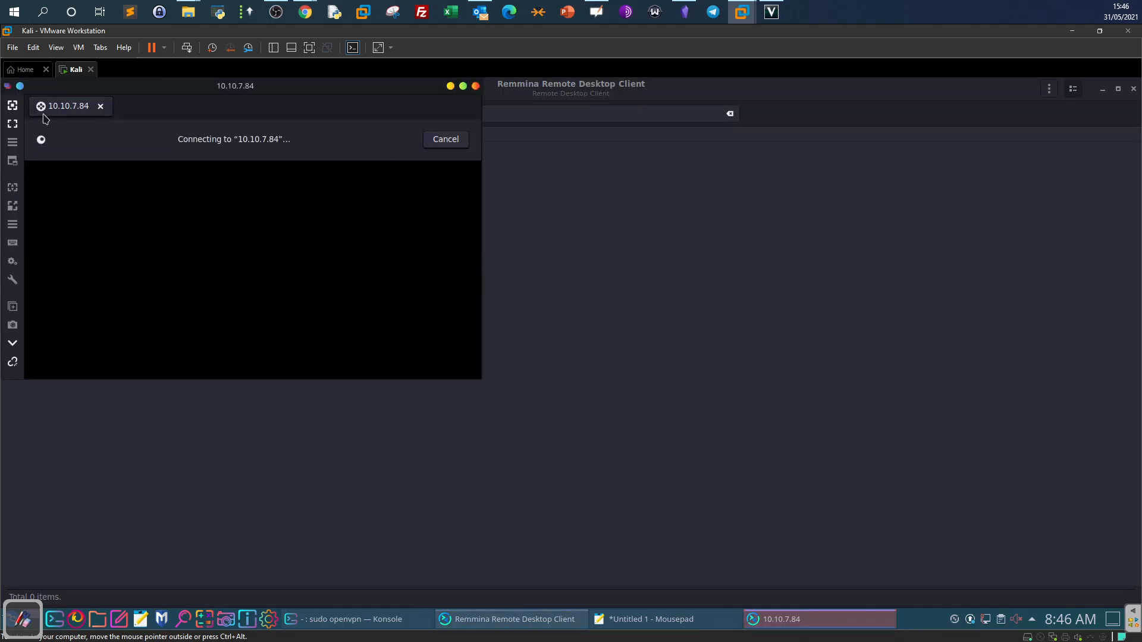
pyautogui.click(13, 124)
pyautogui.moveTo(524, 86)
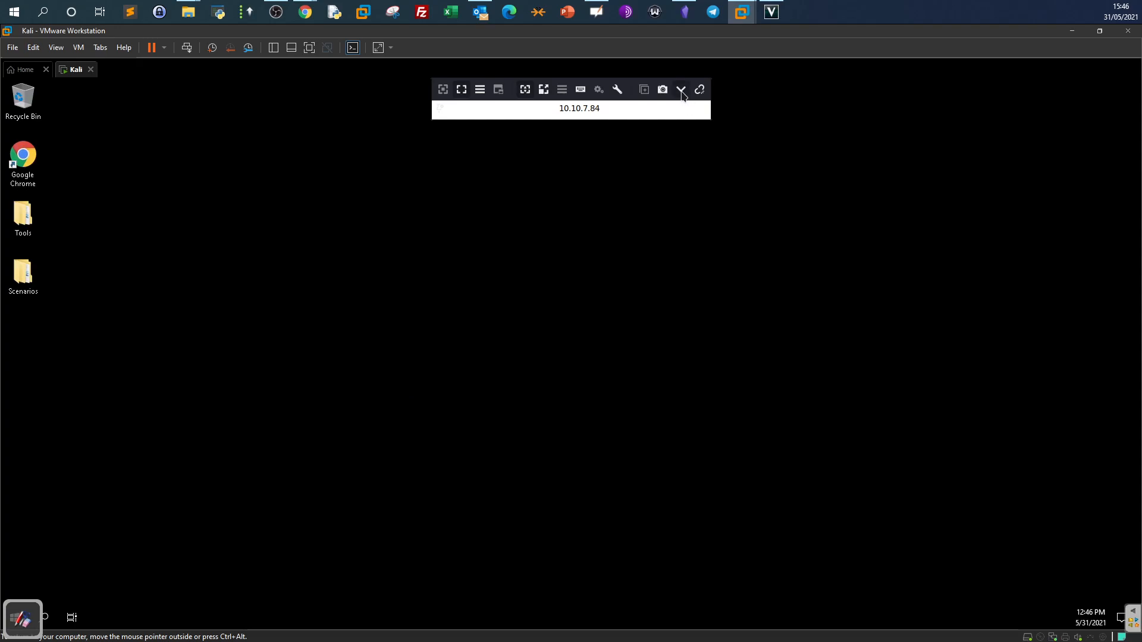
pyautogui.moveTo(29, 605)
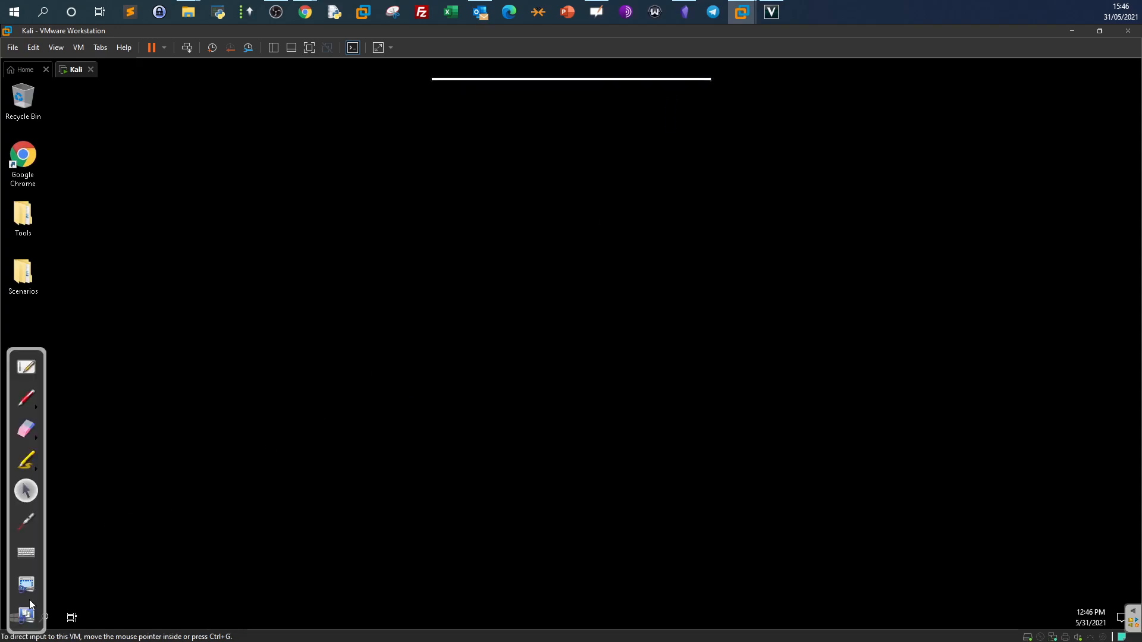
pyautogui.click(34, 360)
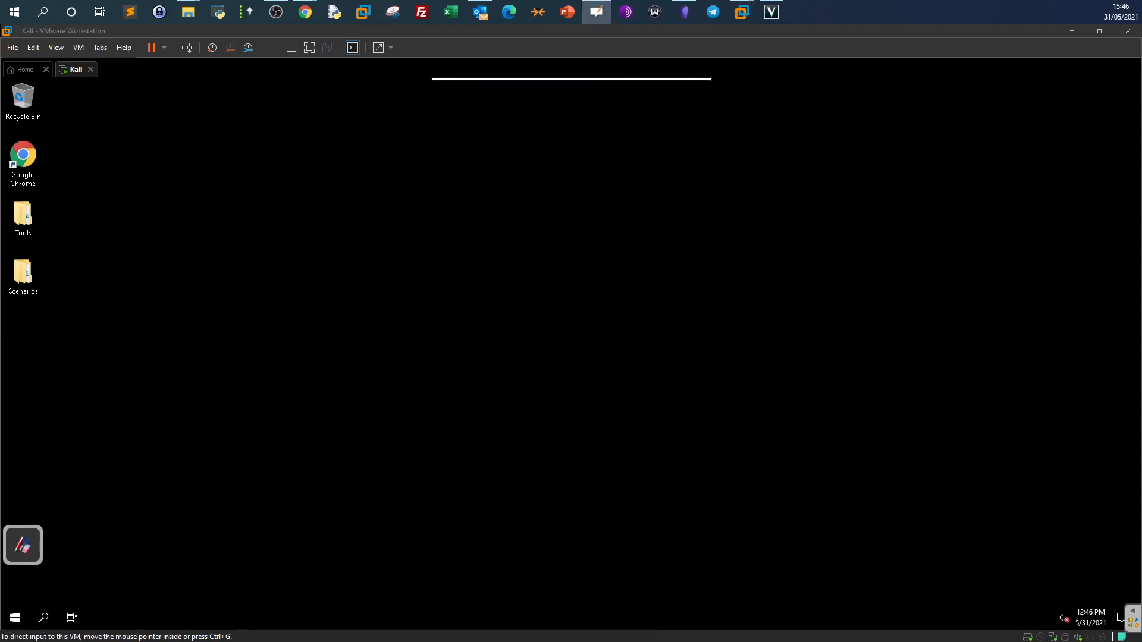
pyautogui.moveTo(37, 536)
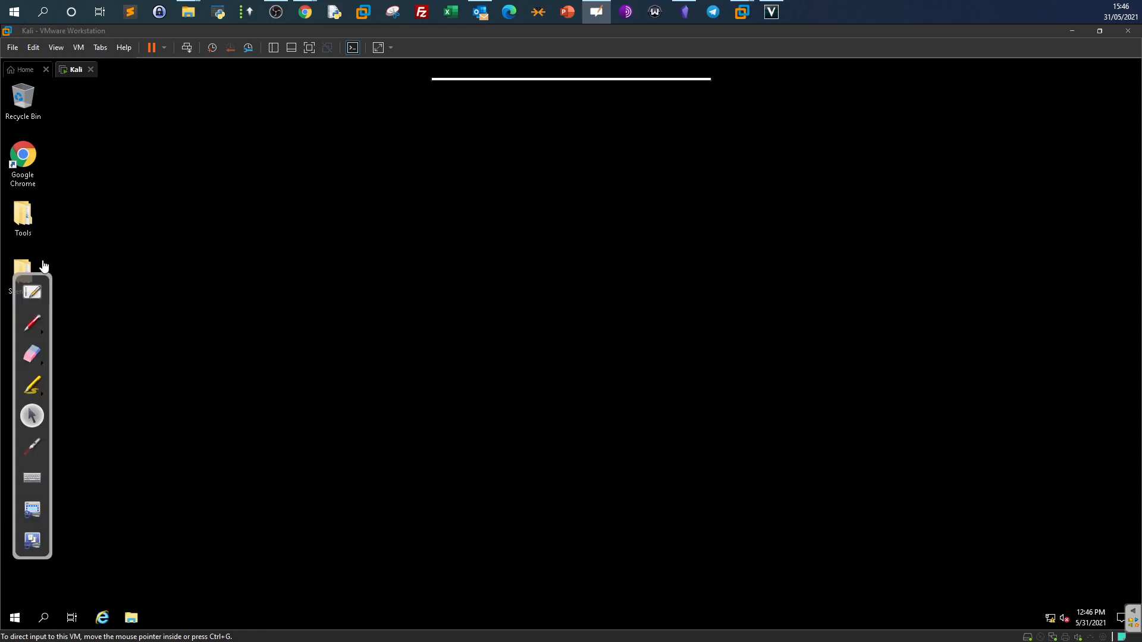
pyautogui.moveTo(32, 277)
pyautogui.mouseDown()
pyautogui.moveTo(840, 515)
pyautogui.moveTo(1126, 630)
pyautogui.mouseUp()
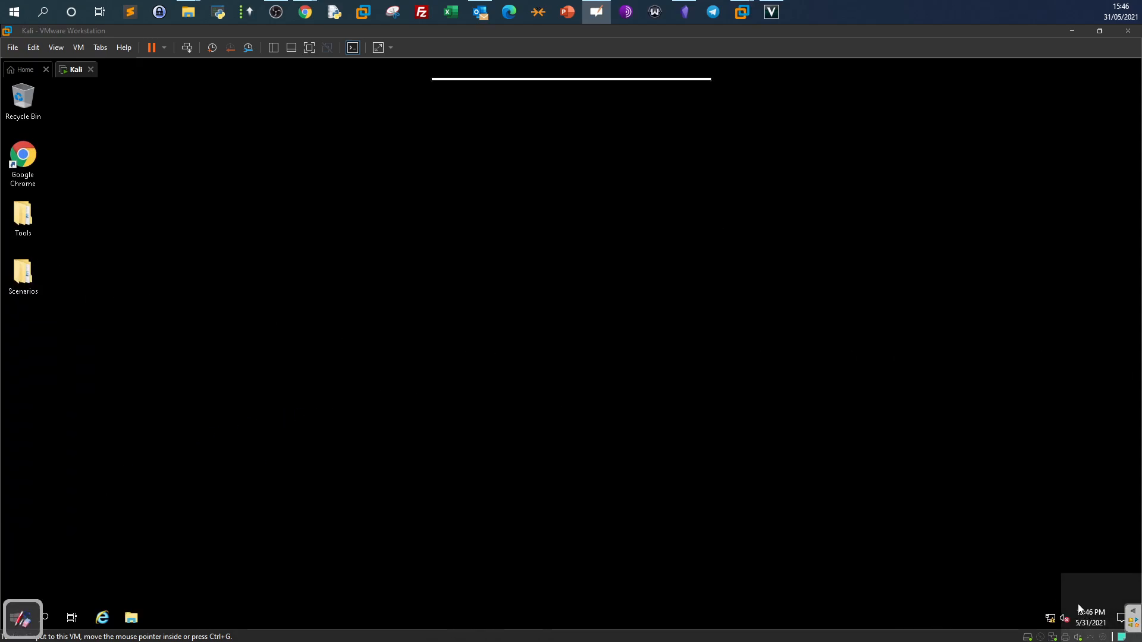
# Open the Practice folder in Scenarios and select, then deselect, its eight event log files.
pyautogui.click(340, 442)
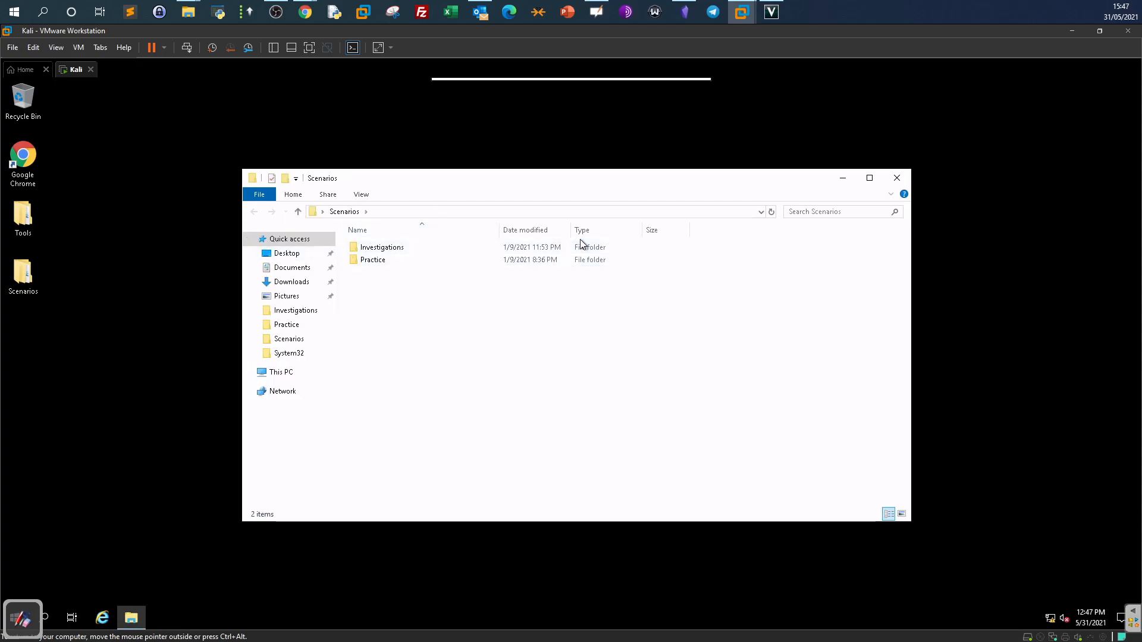
pyautogui.click(431, 247)
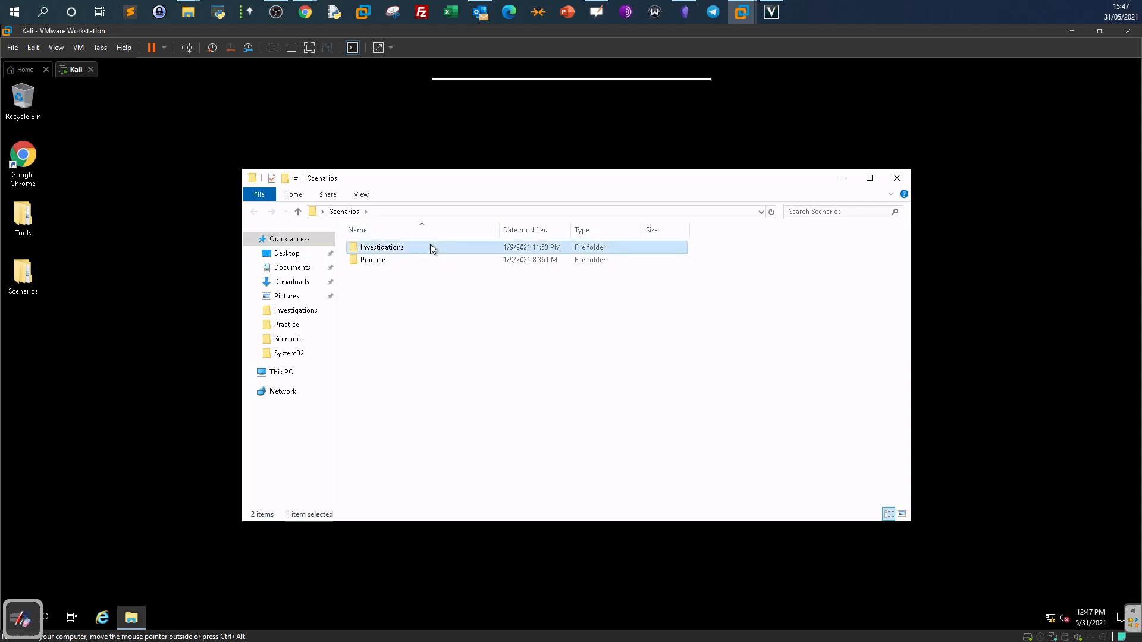
pyautogui.doubleClick(376, 260)
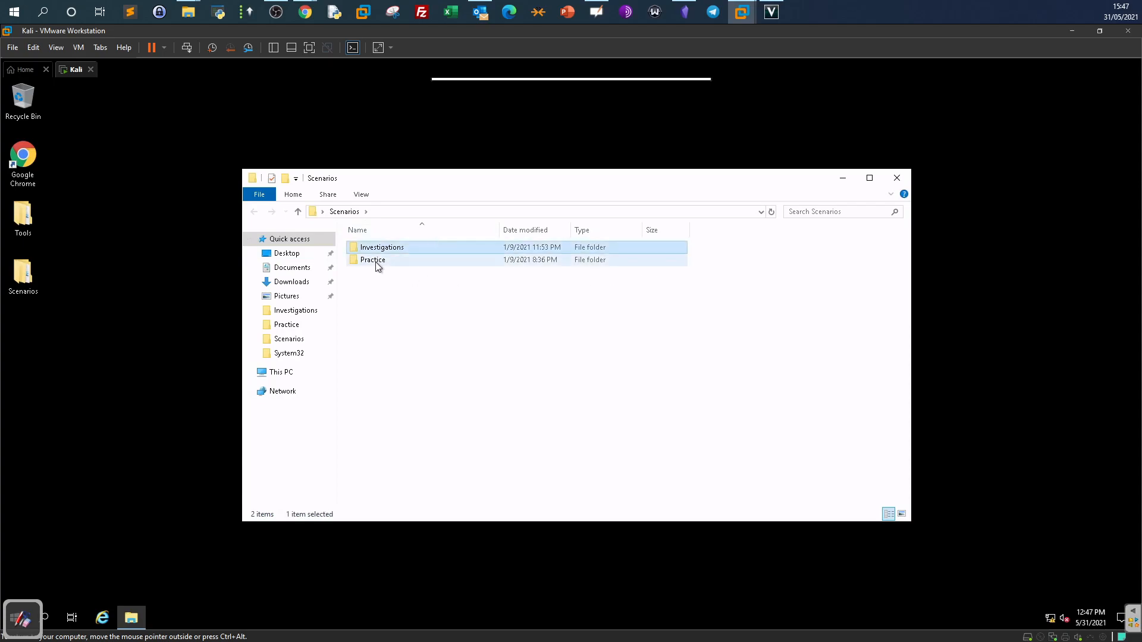
pyautogui.moveTo(453, 415); pyautogui.dragTo(381, 241)
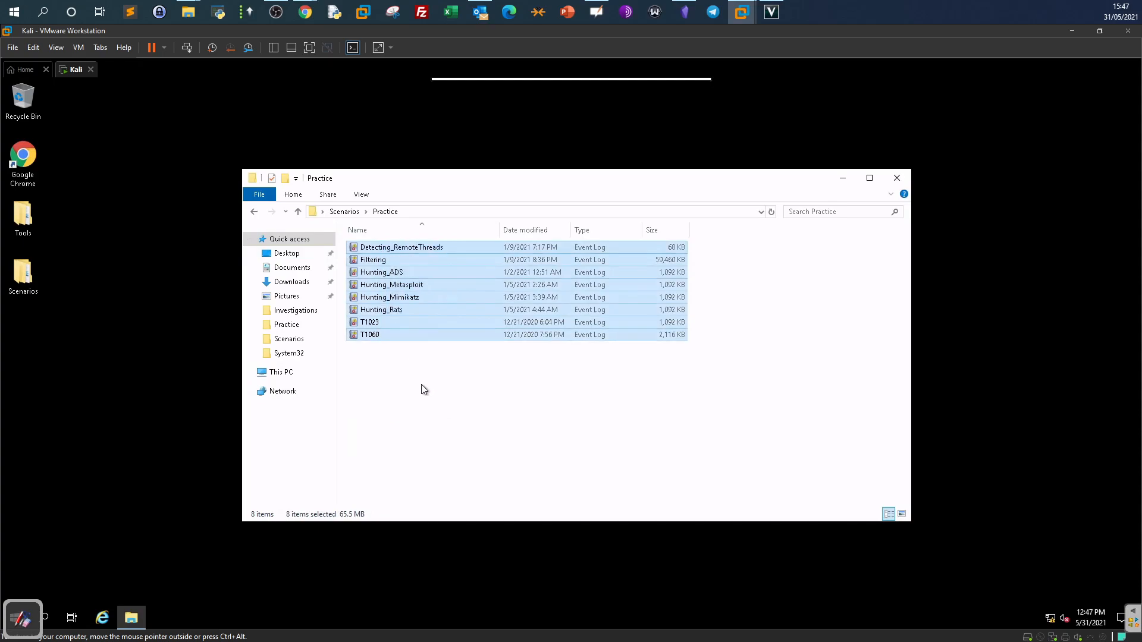
pyautogui.click(426, 391)
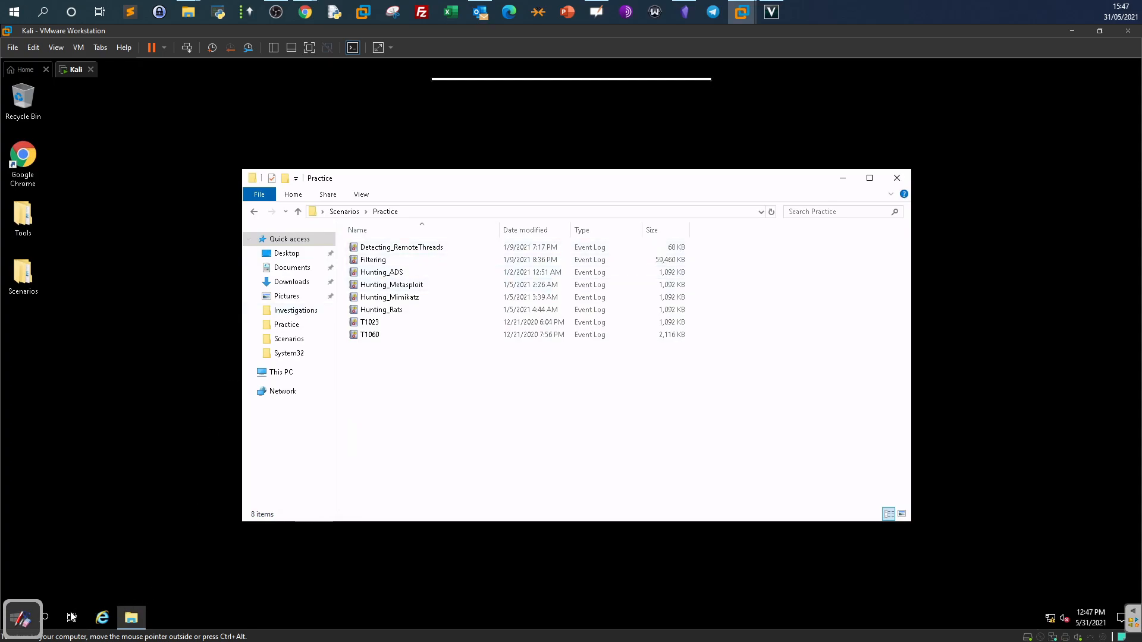
# Search Windows for 'events', then close the search panel and bring out the annotation tools.
pyautogui.click(52, 617)
pyautogui.write('e')
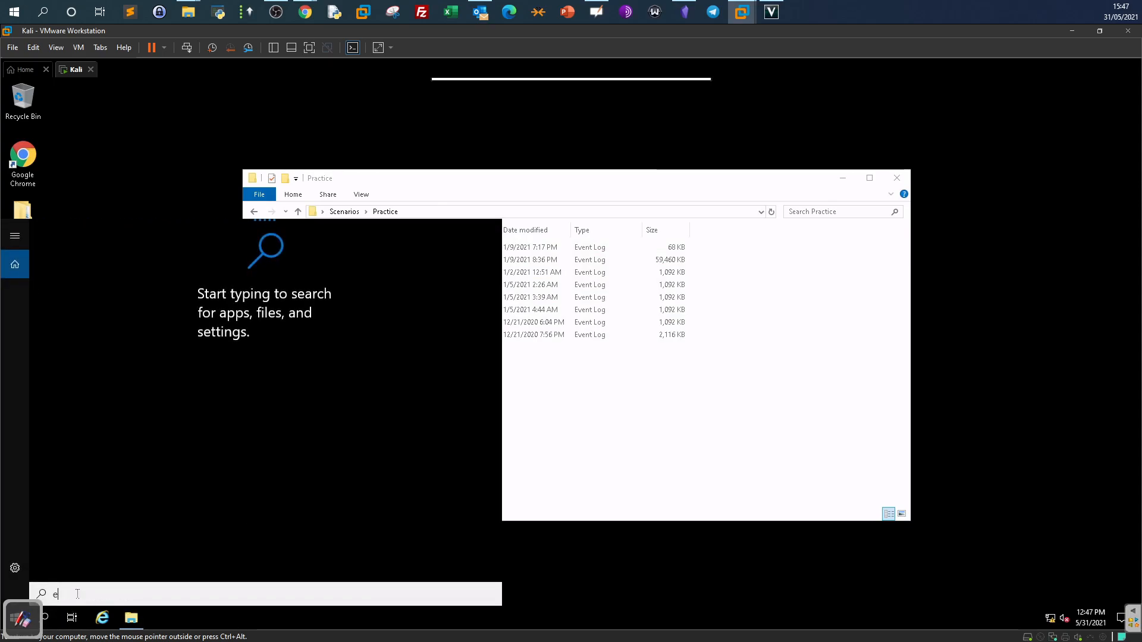
pyautogui.write('vents')
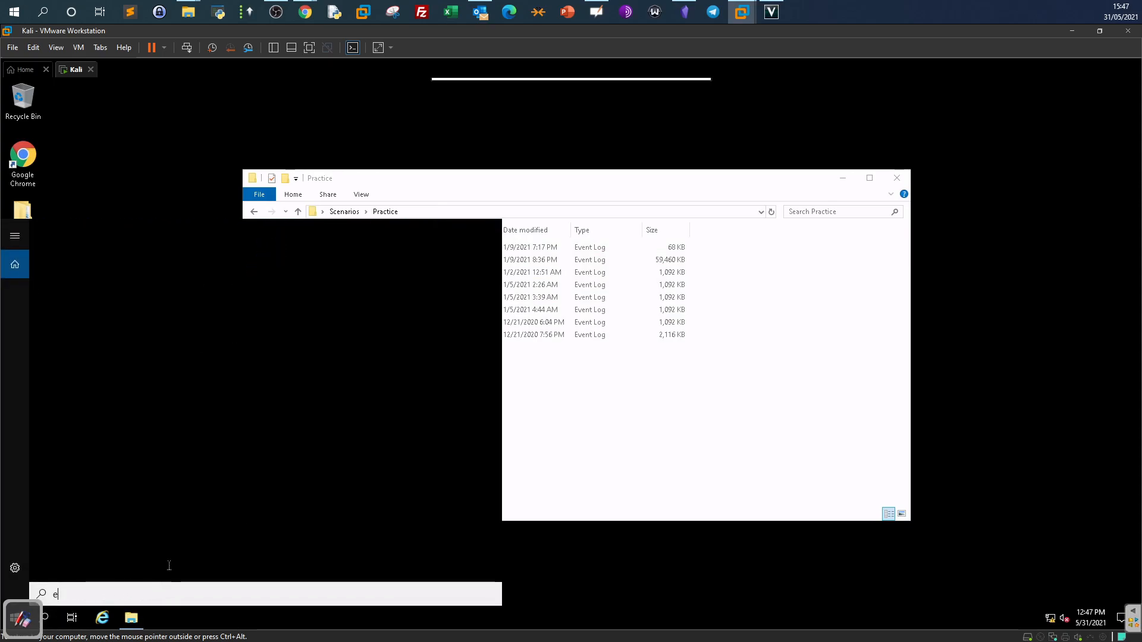
pyautogui.click(620, 613)
pyautogui.rightClick(620, 613)
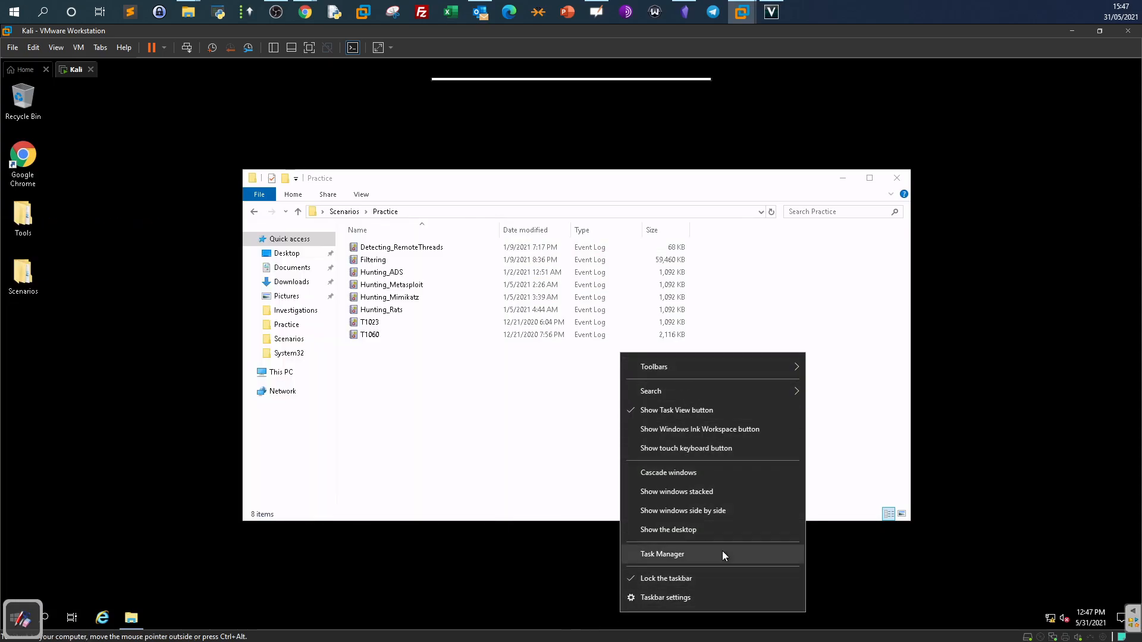
pyautogui.moveTo(27, 624); pyautogui.dragTo(61, 623)
pyautogui.click(52, 620)
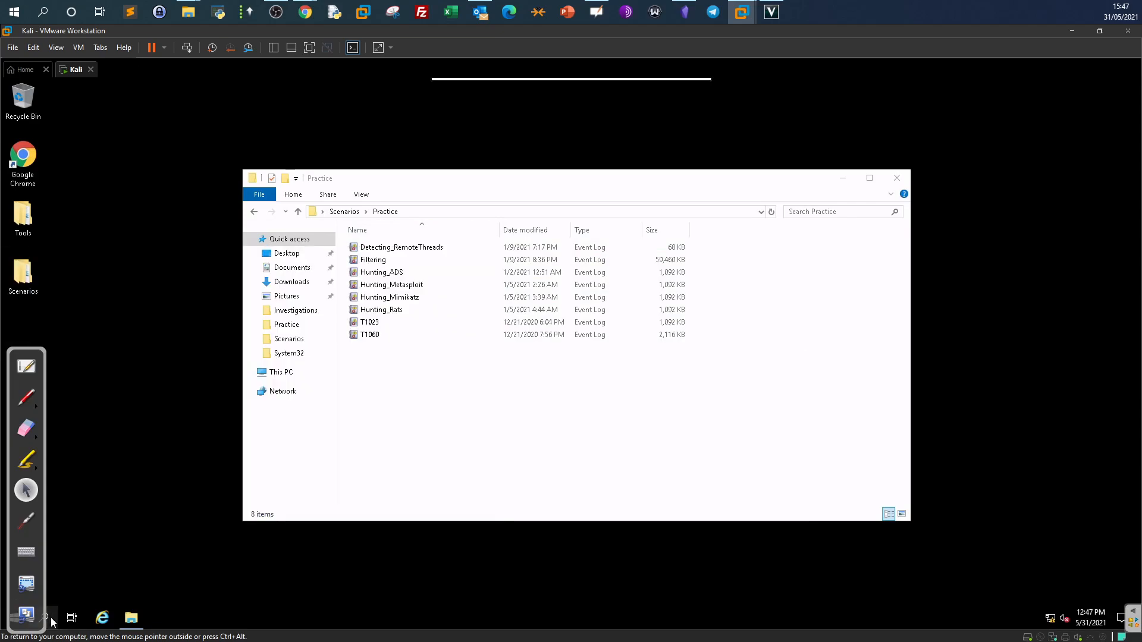
# Search for 'ev' and launch Event Viewer from the best match.
pyautogui.click(49, 617)
pyautogui.write('event')
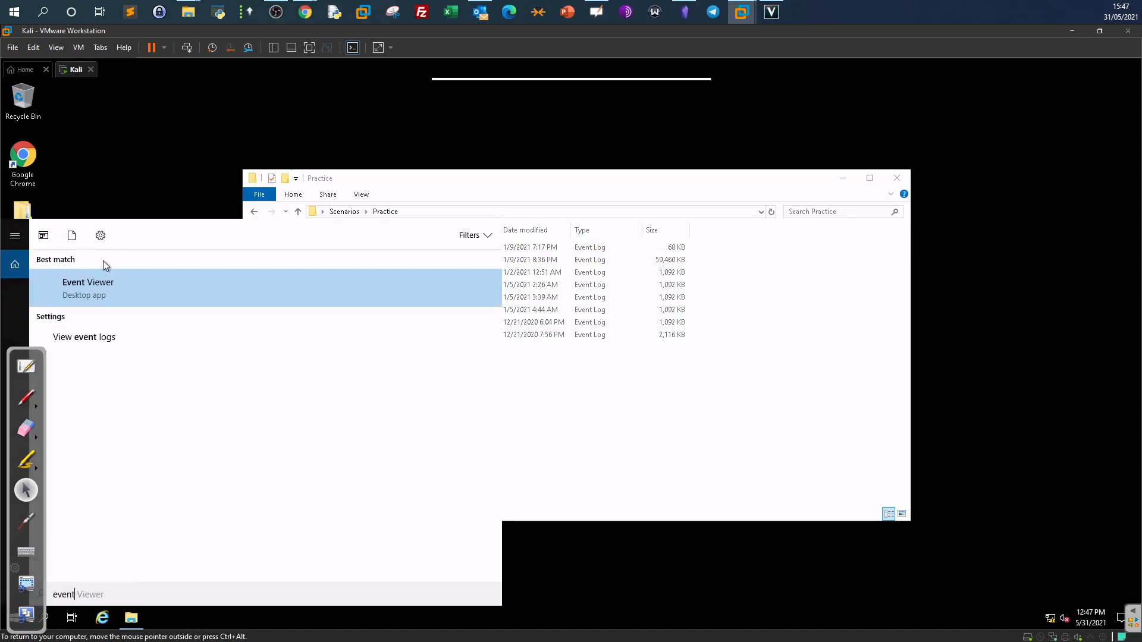
pyautogui.press('Return')
# Briefly view the whiteboard notes, return to the desktop, and move the annotation tools aside.
pyautogui.moveTo(40, 353); pyautogui.dragTo(18, 262)
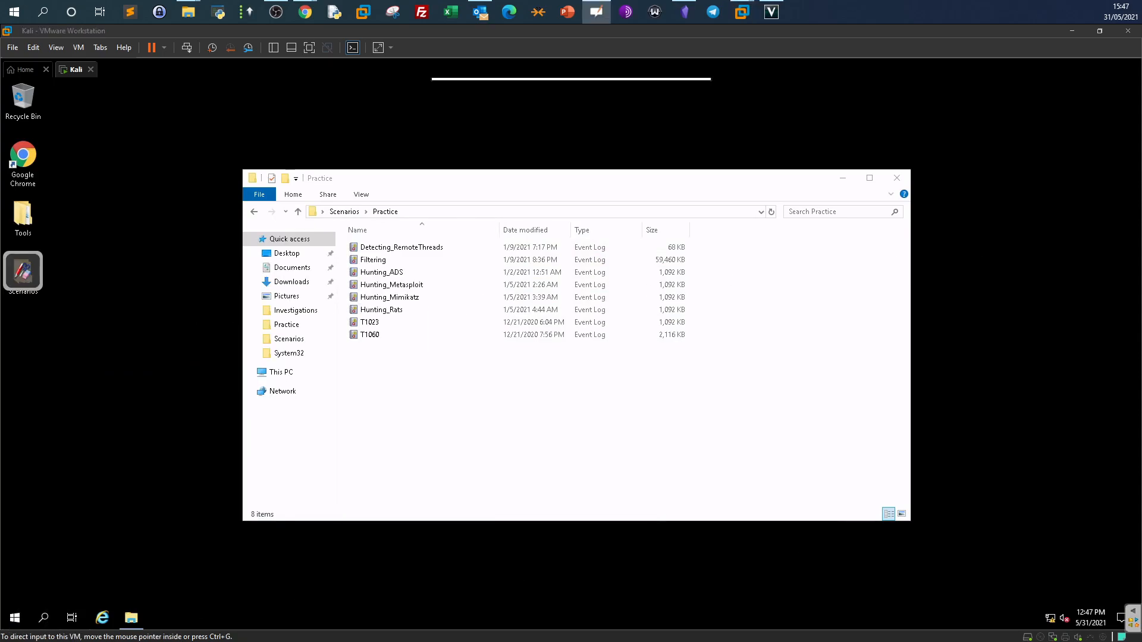
pyautogui.click(22, 272)
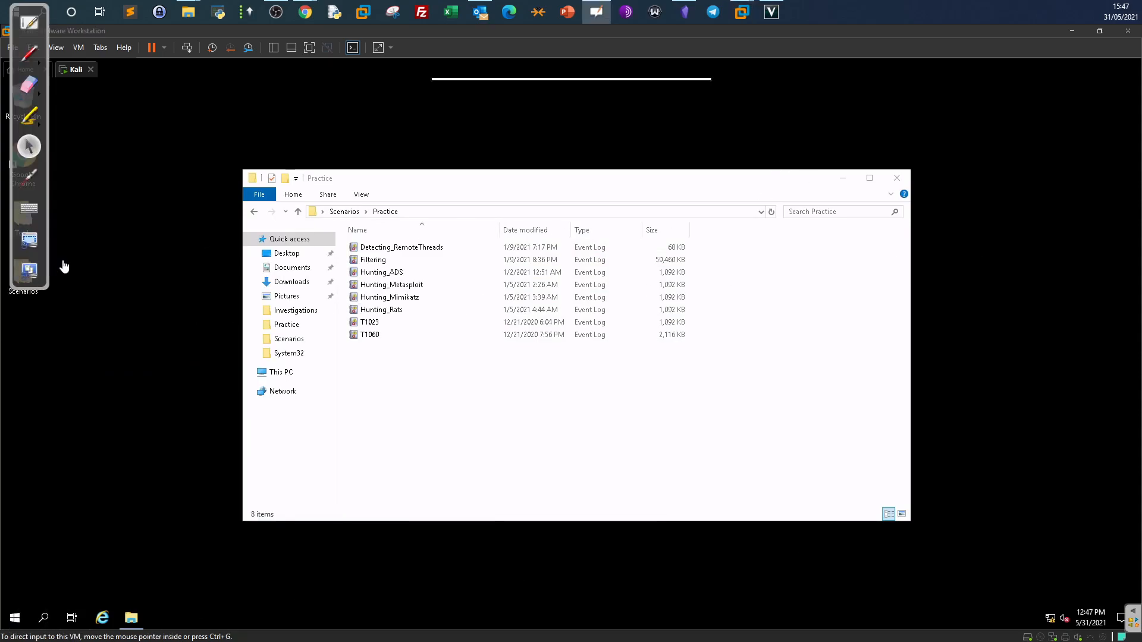
pyautogui.click(28, 23)
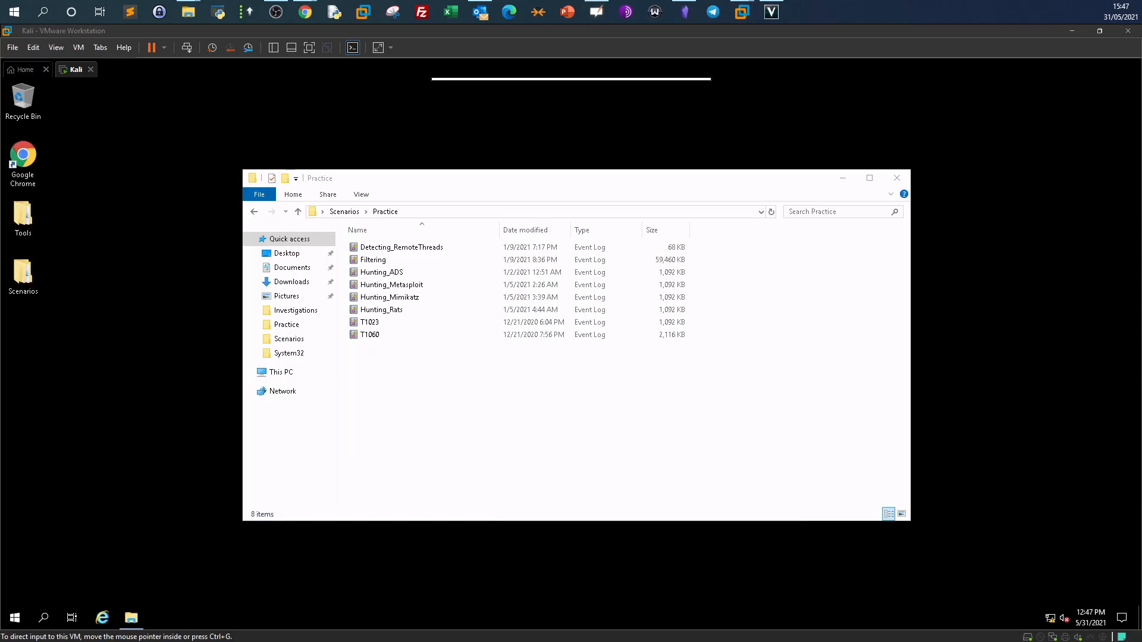
pyautogui.click(1075, 617)
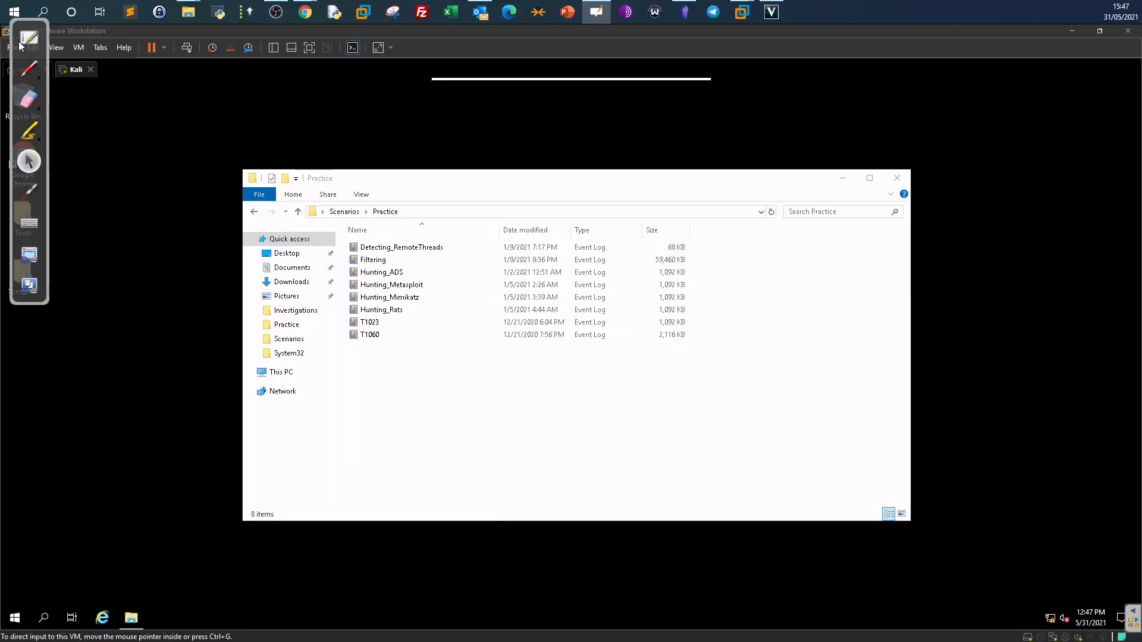
pyautogui.moveTo(12, 45); pyautogui.dragTo(1138, 5)
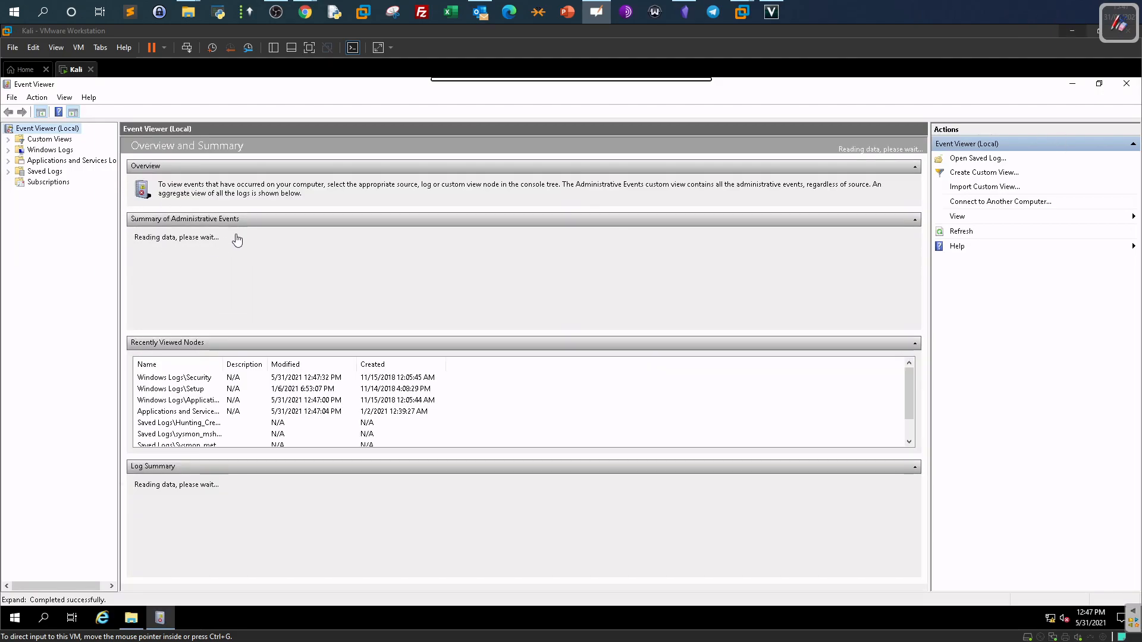
# Look at the Application log under Windows Logs, then select Applications and Services Logs.
pyautogui.click(10, 165)
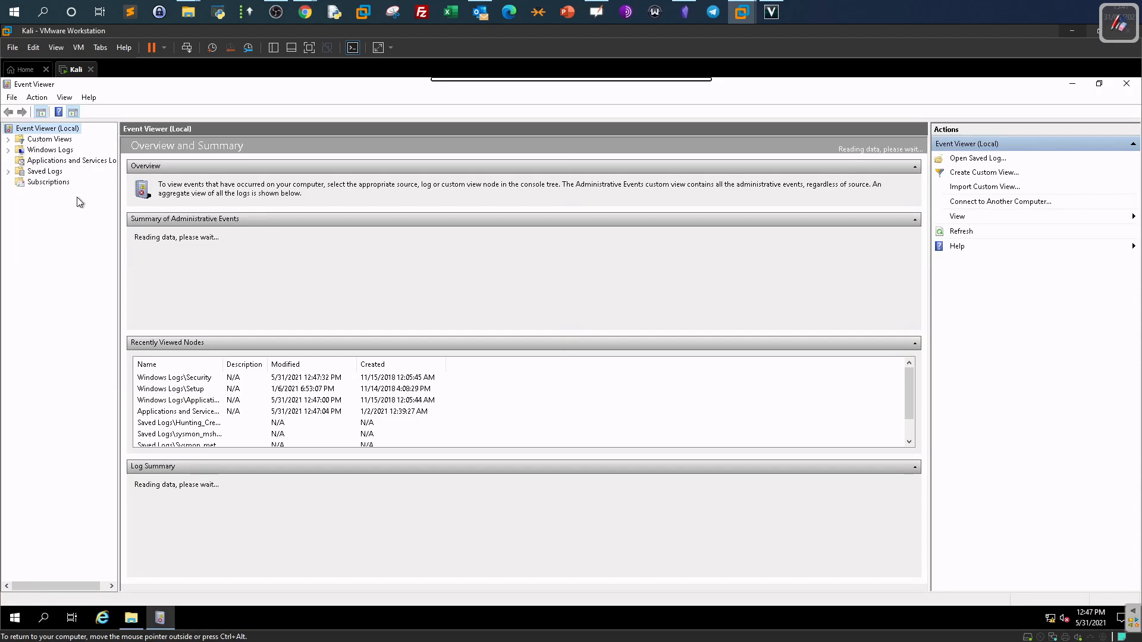
pyautogui.click(51, 163)
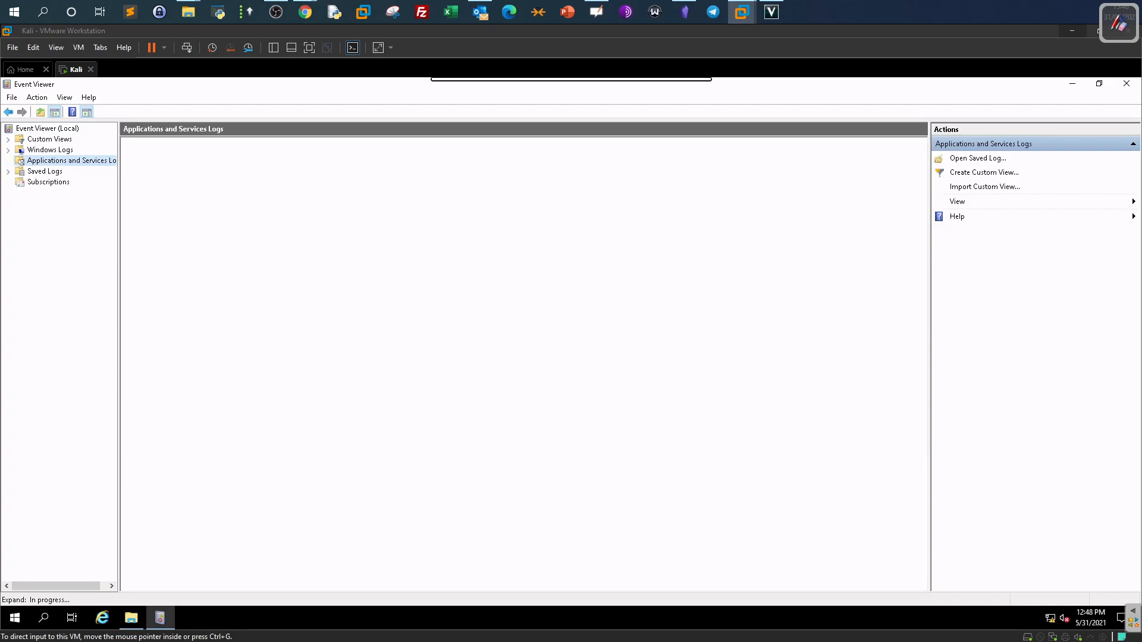
pyautogui.click(48, 152)
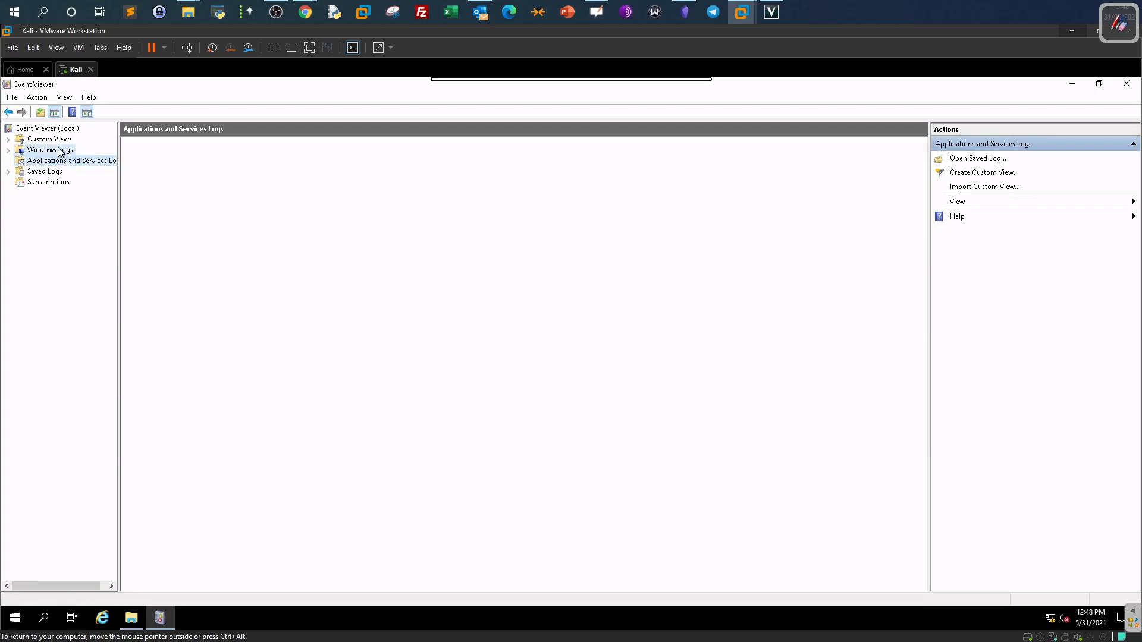
pyautogui.click(9, 151)
pyautogui.click(8, 151)
pyautogui.click(8, 150)
pyautogui.click(30, 161)
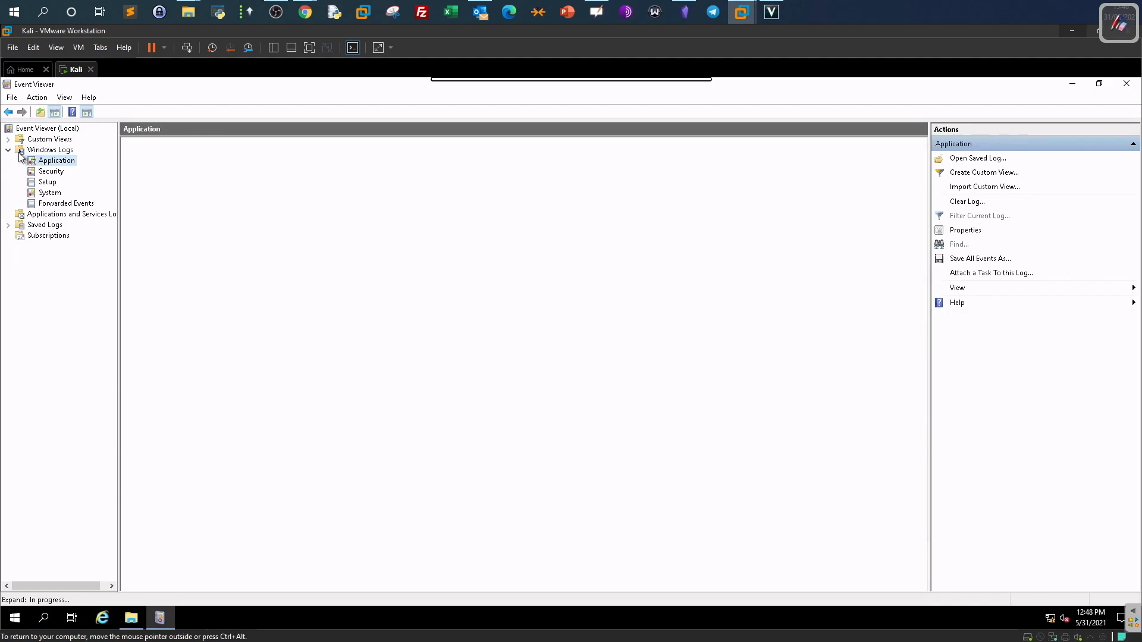
pyautogui.click(8, 151)
pyautogui.click(56, 160)
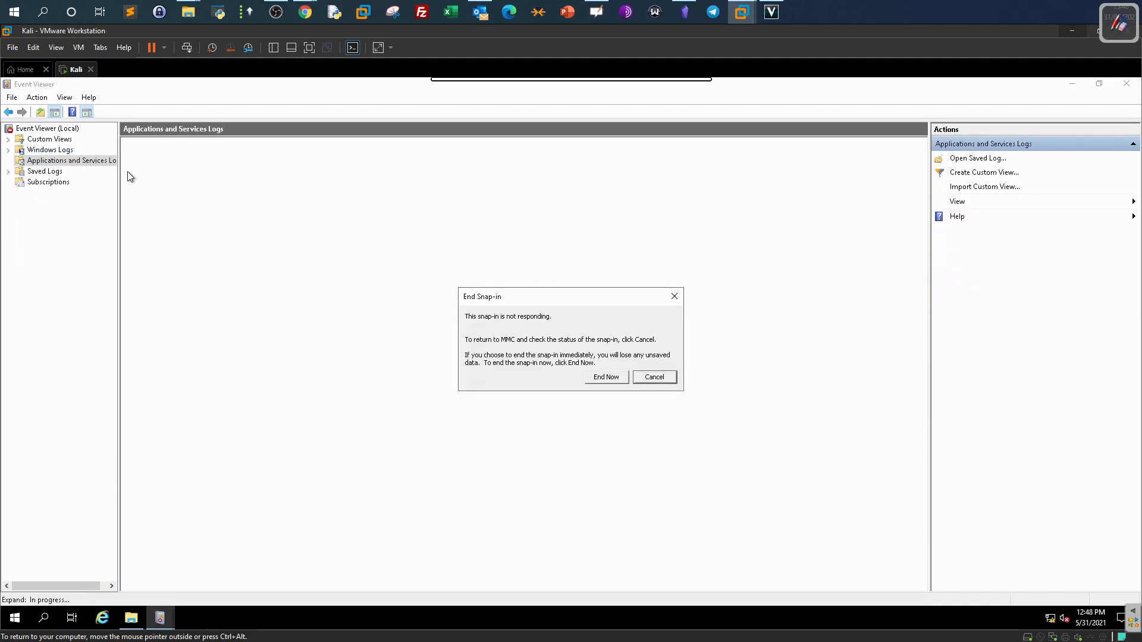
# Expand Microsoft > Windows past not-responding warnings and scroll down to the Sysmon folder.
pyautogui.click(666, 380)
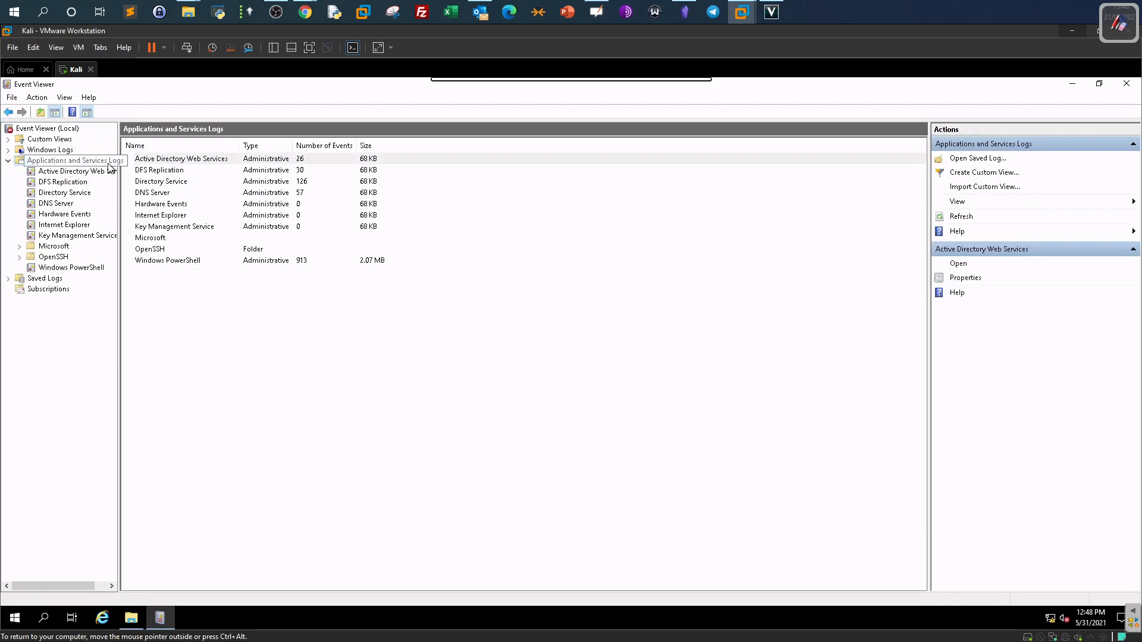
pyautogui.moveTo(227, 169); pyautogui.dragTo(228, 169)
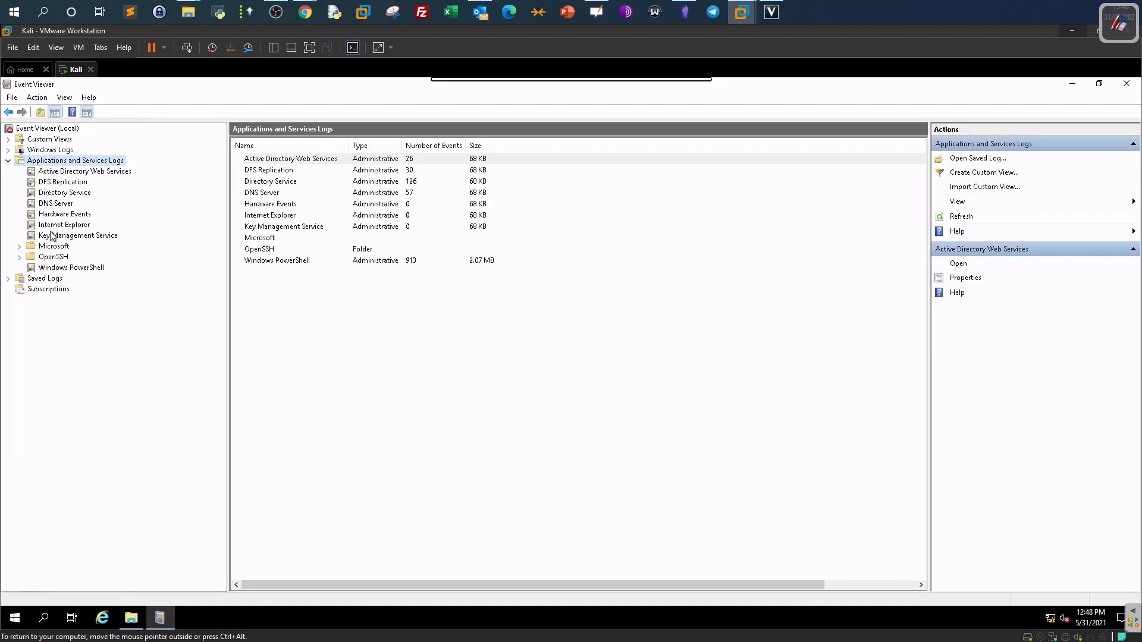
pyautogui.click(19, 246)
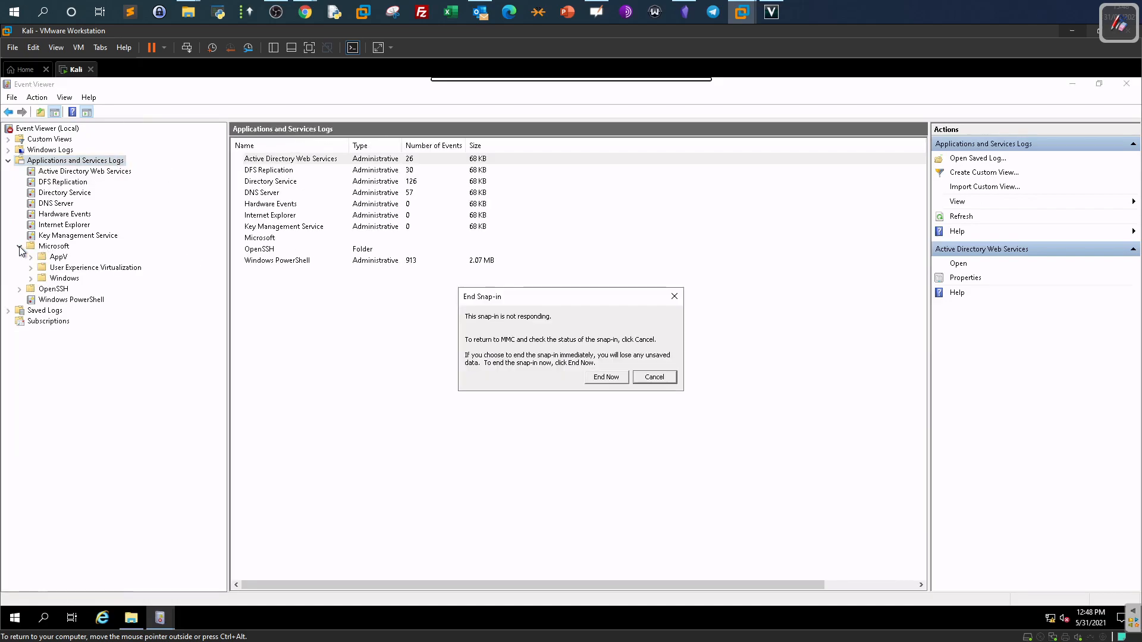
pyautogui.click(656, 377)
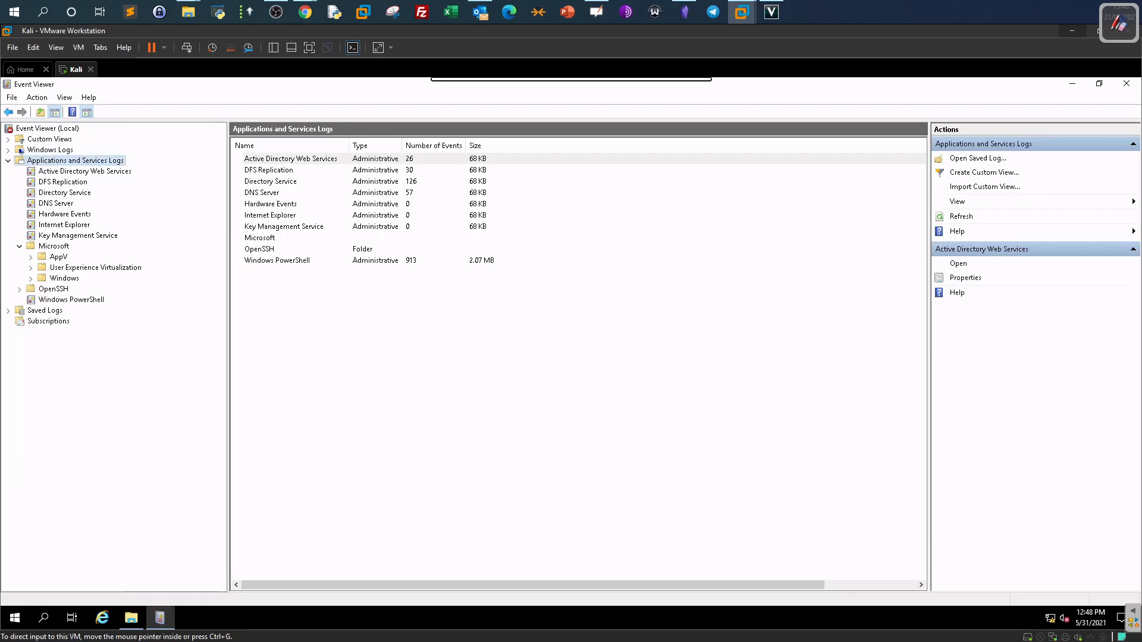
pyautogui.click(30, 278)
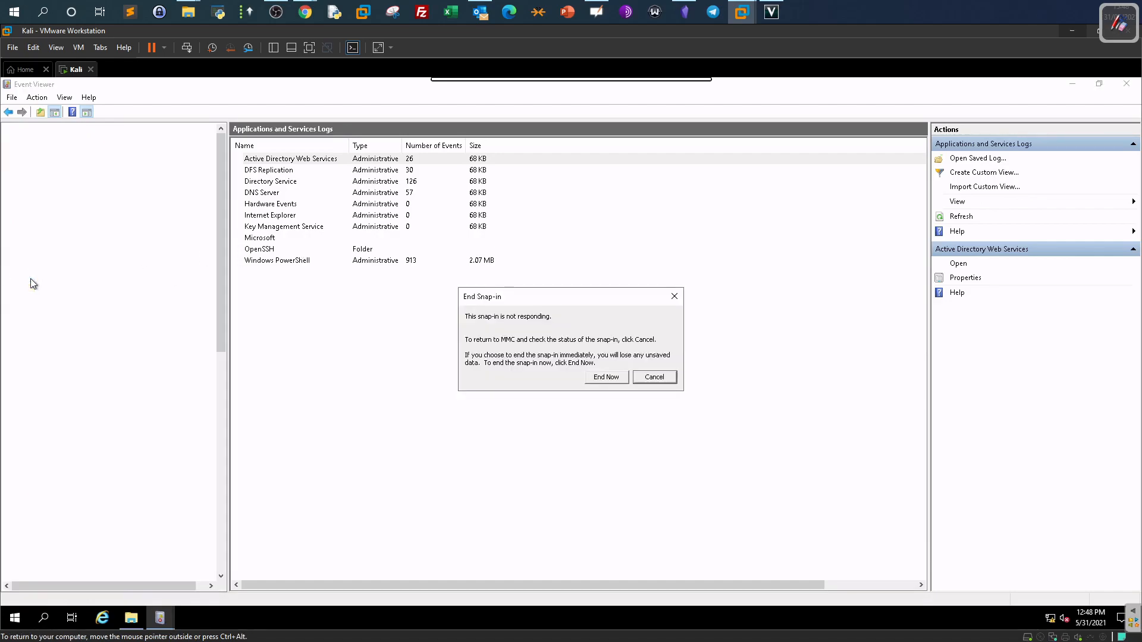
pyautogui.click(660, 378)
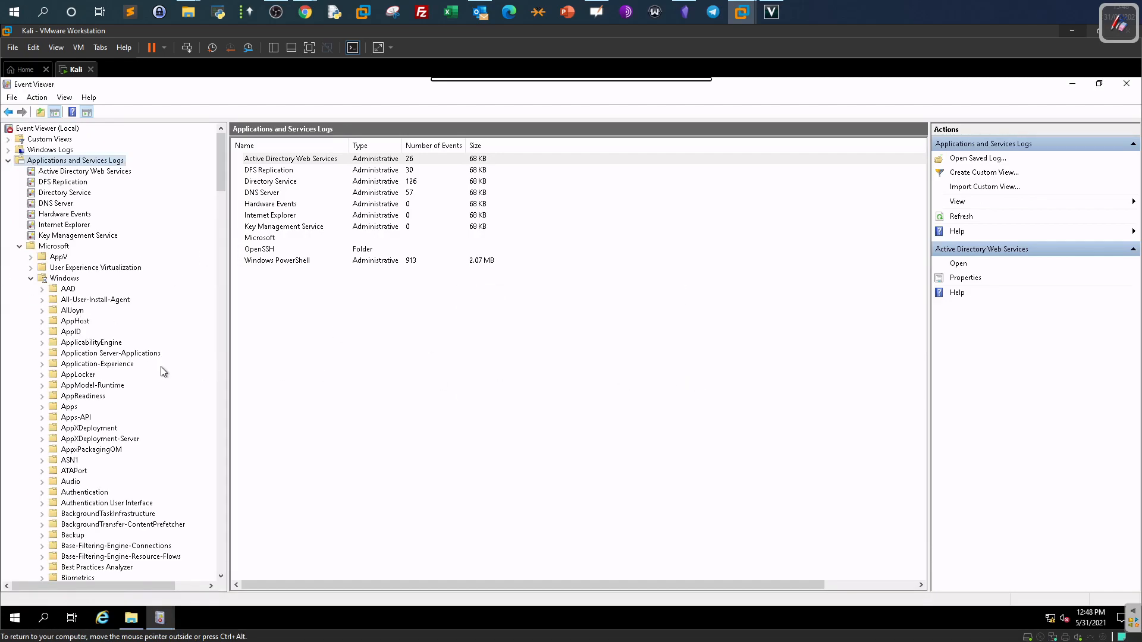
pyautogui.scroll(-1, 164, 375)
pyautogui.scroll(-20, 172, 387)
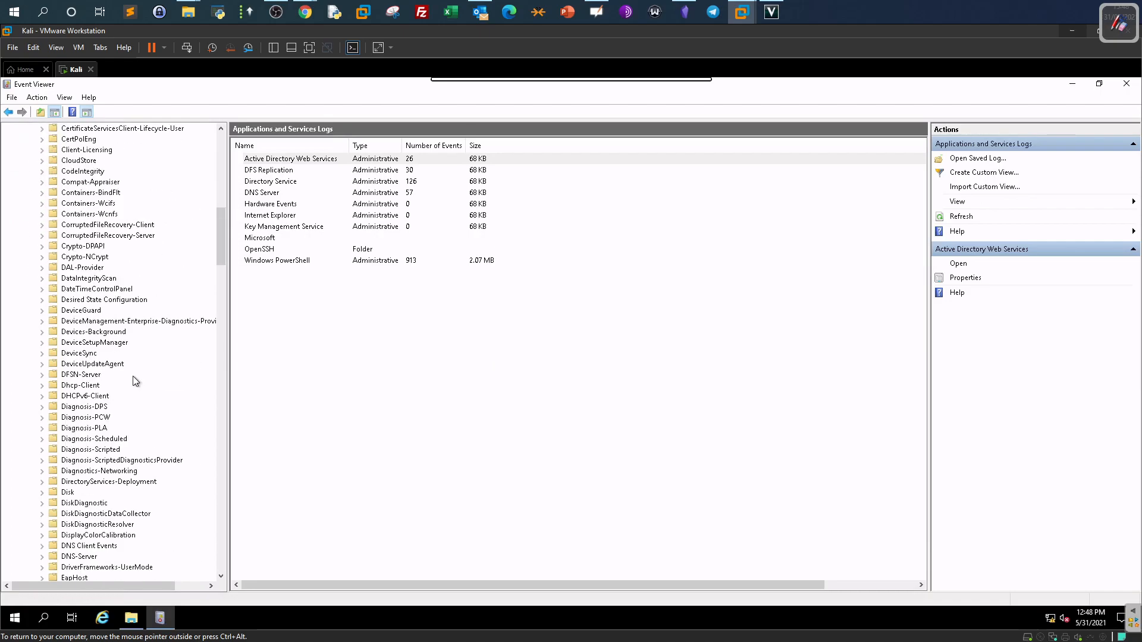
pyautogui.scroll(-20, 133, 377)
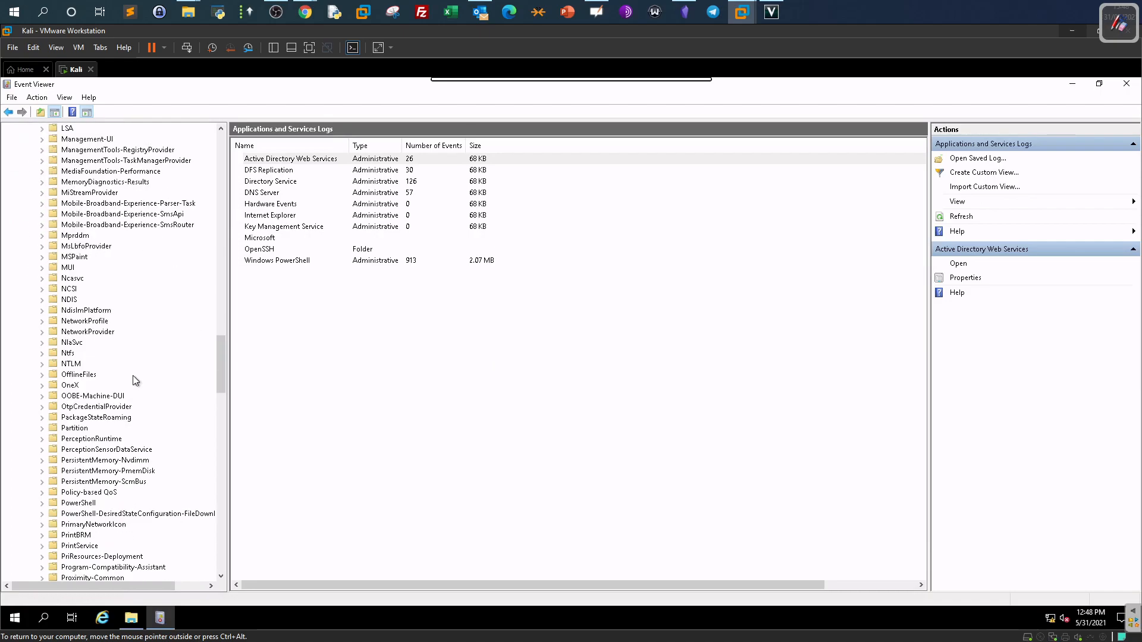
pyautogui.scroll(-8, 133, 376)
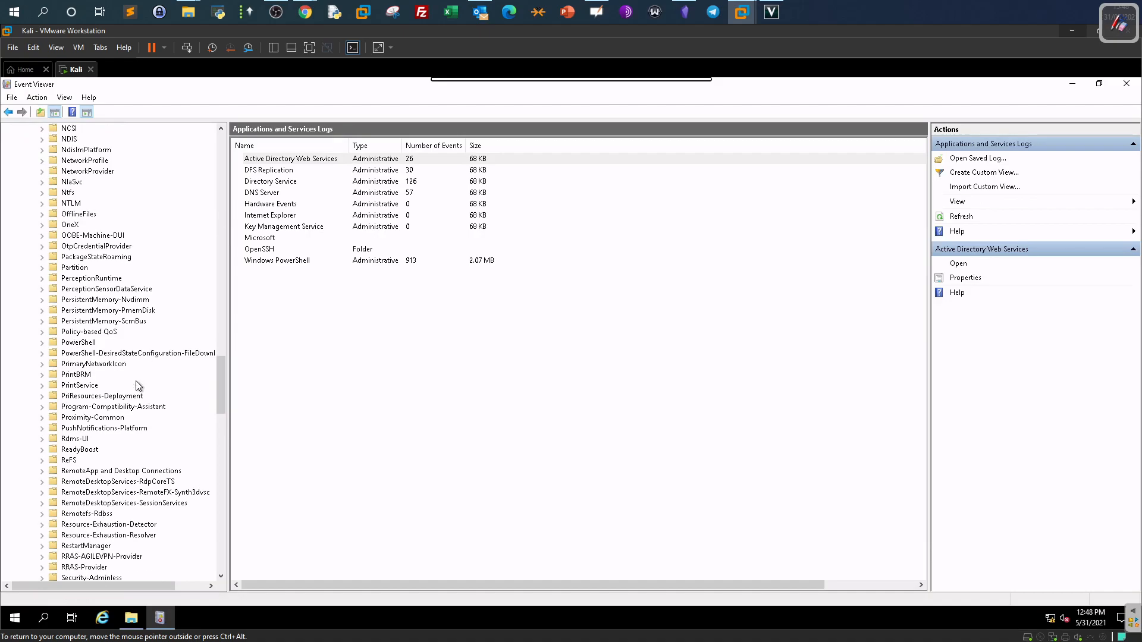
pyautogui.scroll(-7, 136, 386)
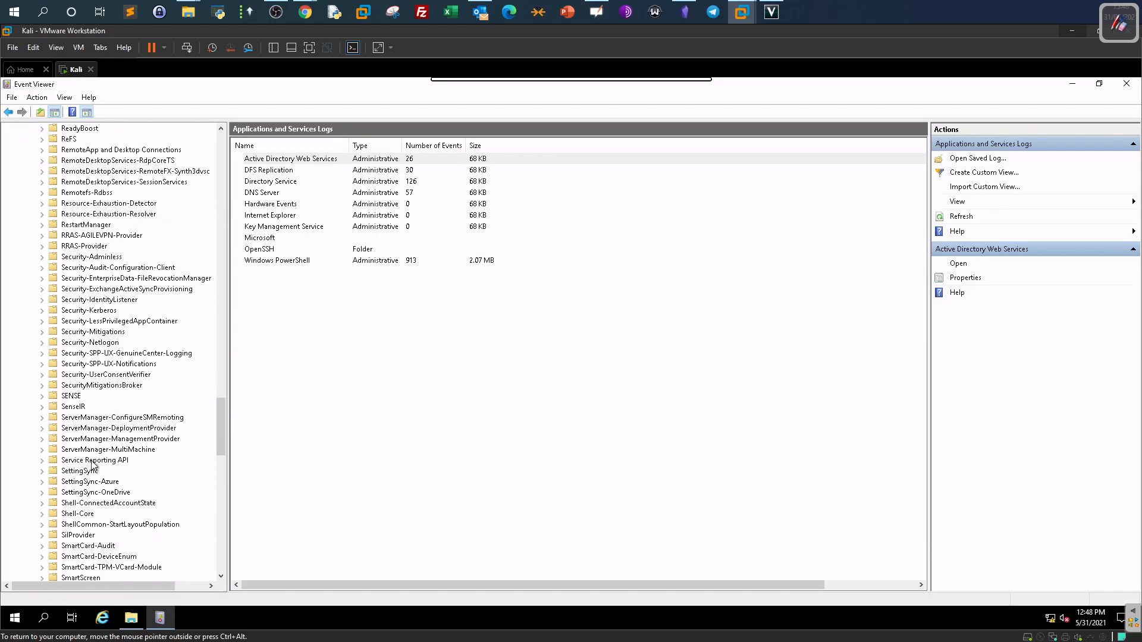
pyautogui.scroll(-8, 93, 465)
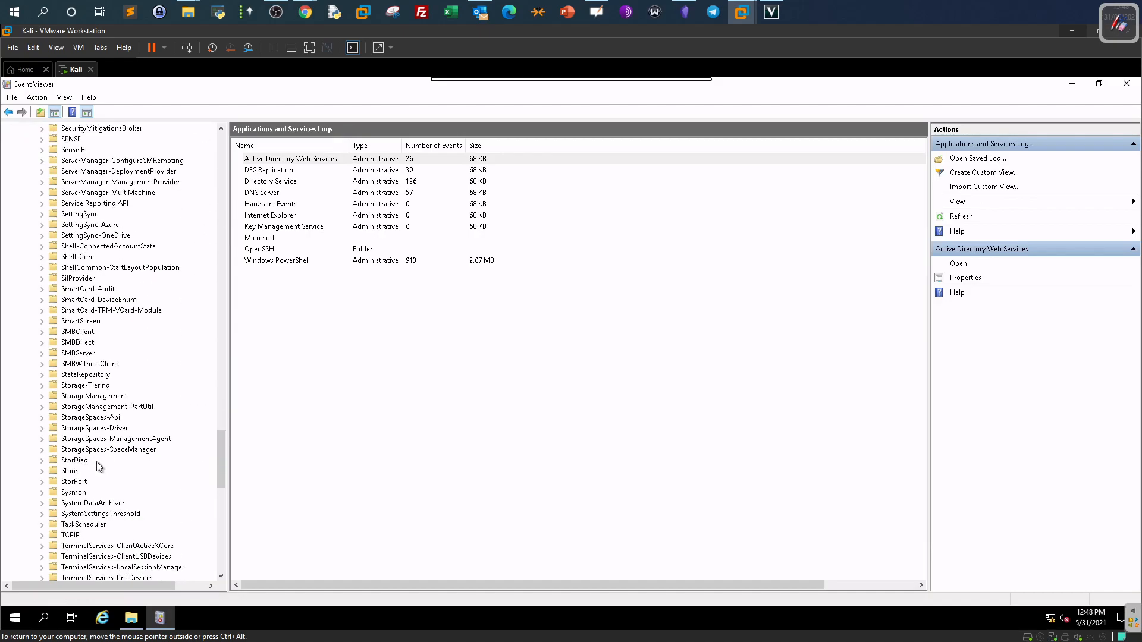
# Expand Sysmon, open its Operational log, and enlarge the event list to show more rows.
pyautogui.doubleClick(74, 492)
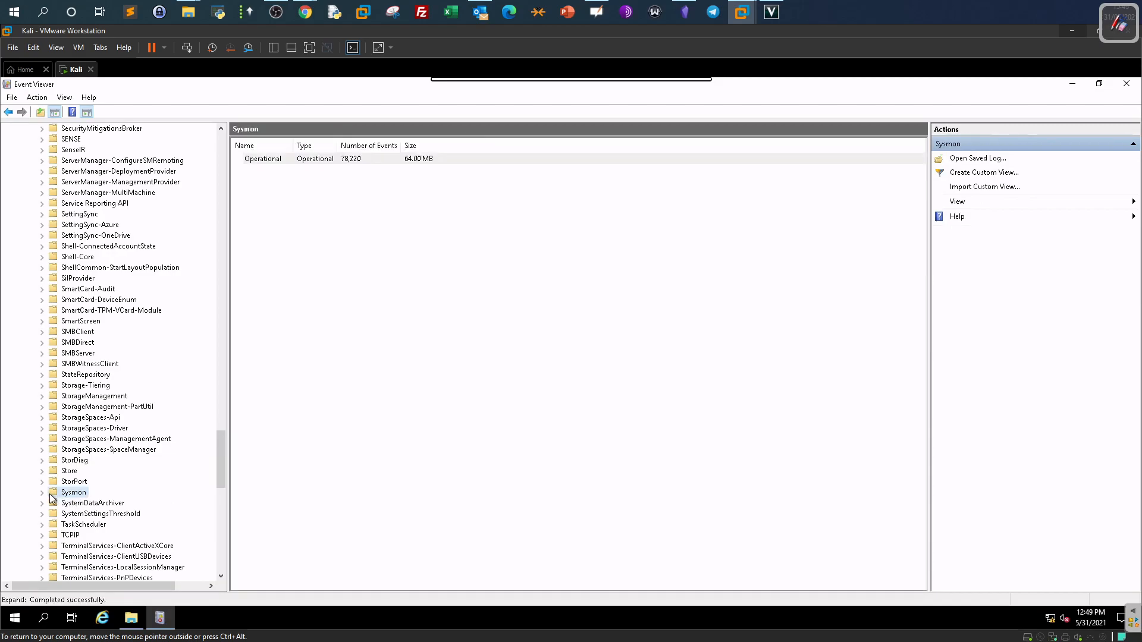
pyautogui.click(99, 504)
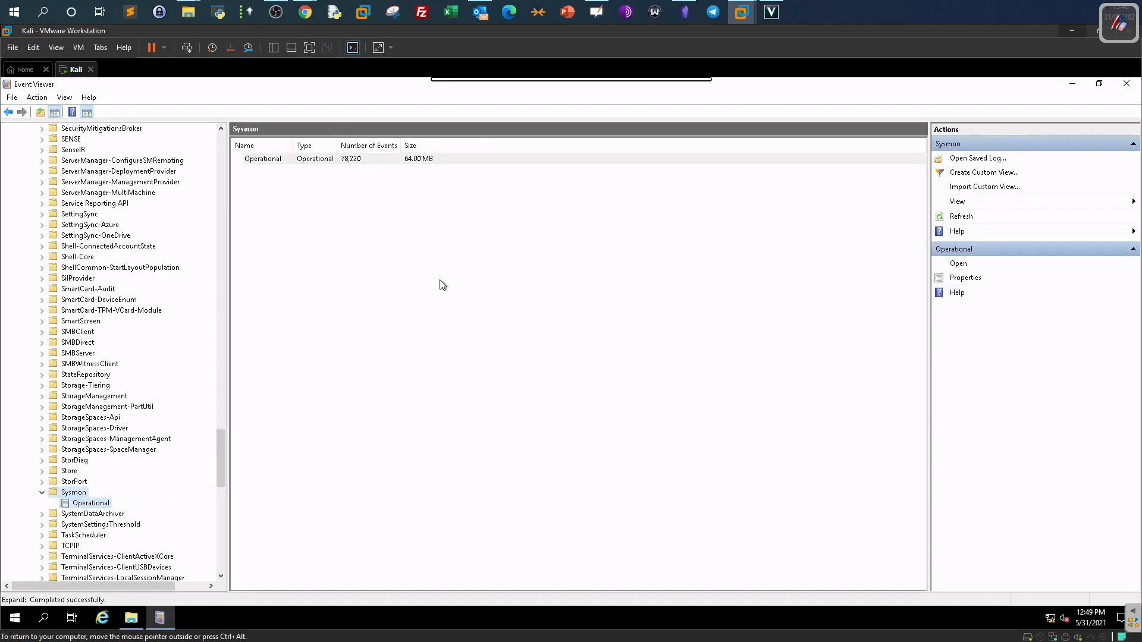
pyautogui.moveTo(466, 251); pyautogui.dragTo(498, 436)
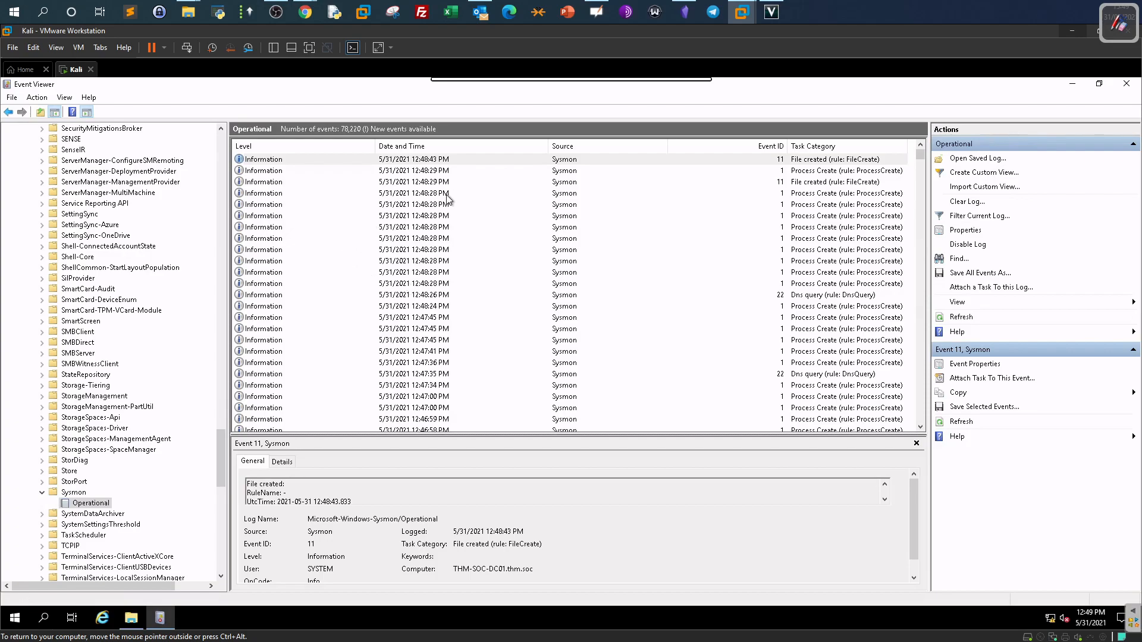
pyautogui.click(137, 618)
pyautogui.moveTo(513, 450); pyautogui.dragTo(347, 240)
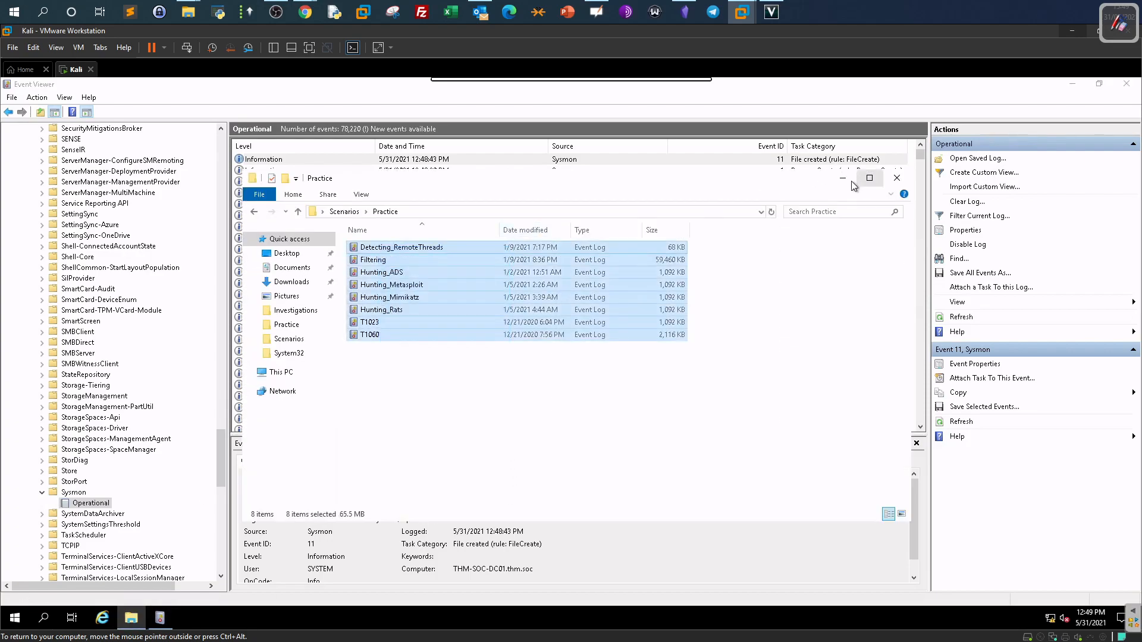
pyautogui.click(843, 178)
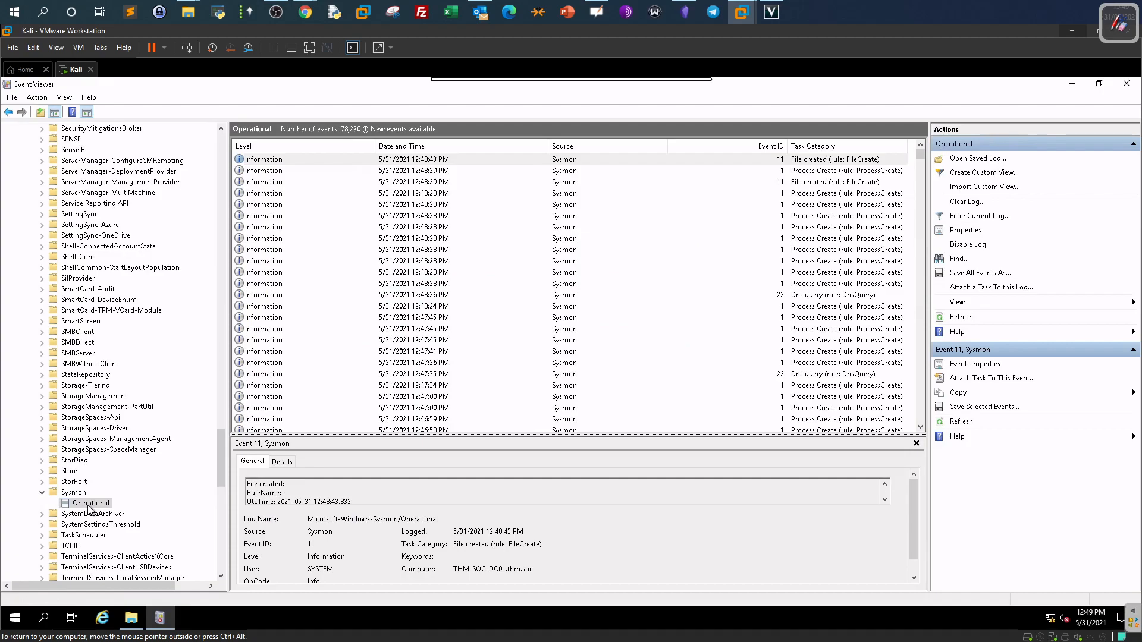
pyautogui.click(160, 618)
pyautogui.click(160, 616)
pyautogui.click(140, 619)
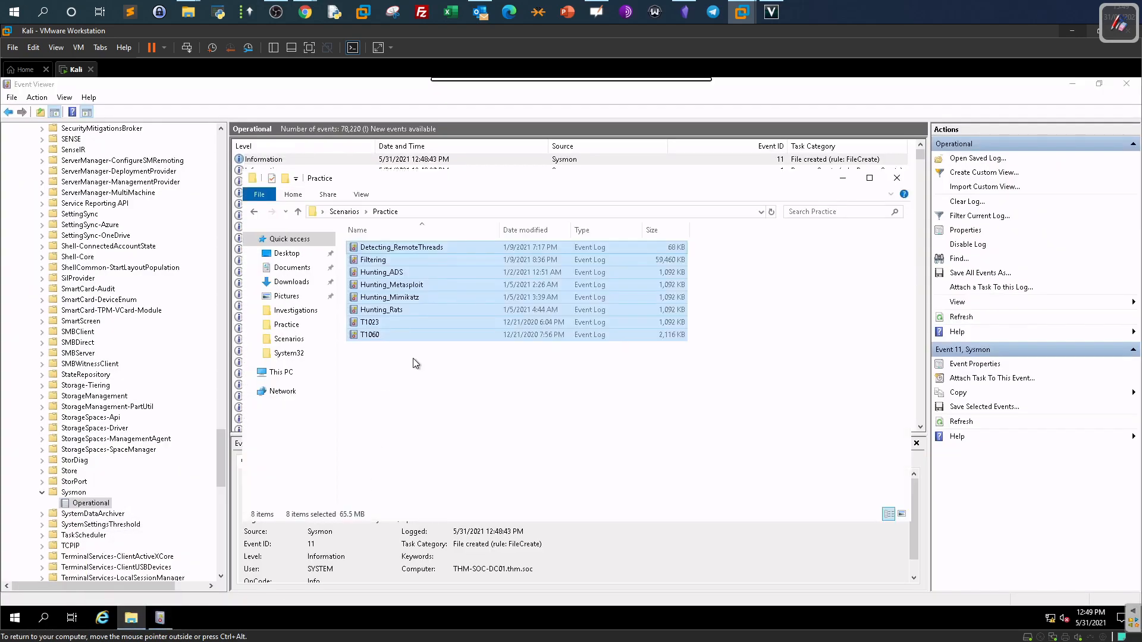
pyautogui.click(416, 363)
pyautogui.click(421, 297)
pyautogui.click(421, 272)
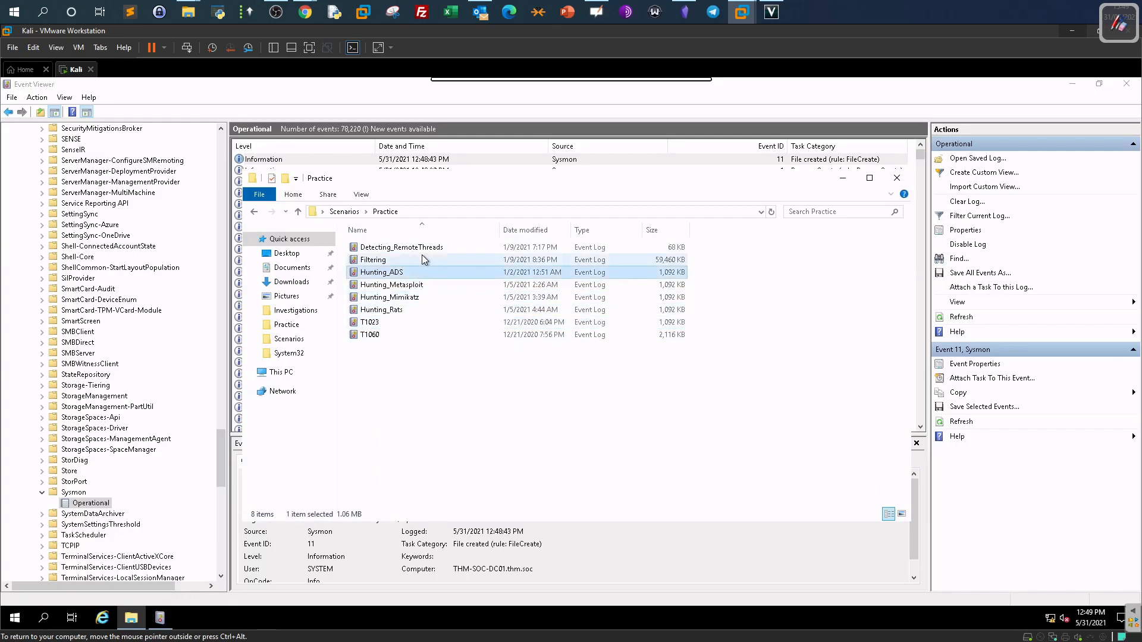
pyautogui.click(425, 259)
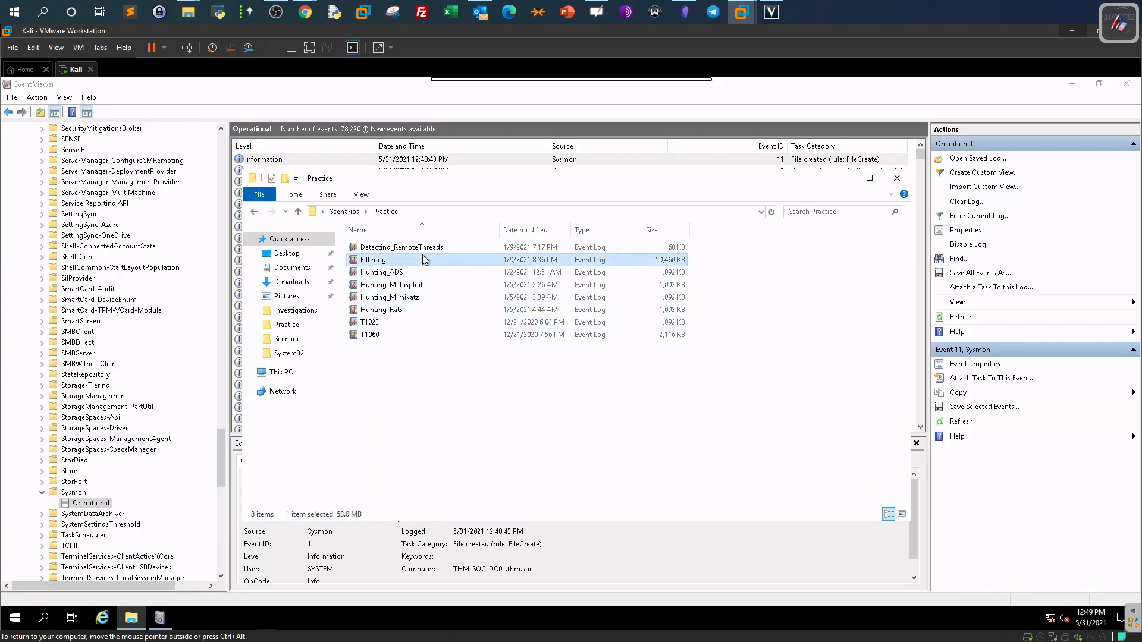
pyautogui.click(842, 178)
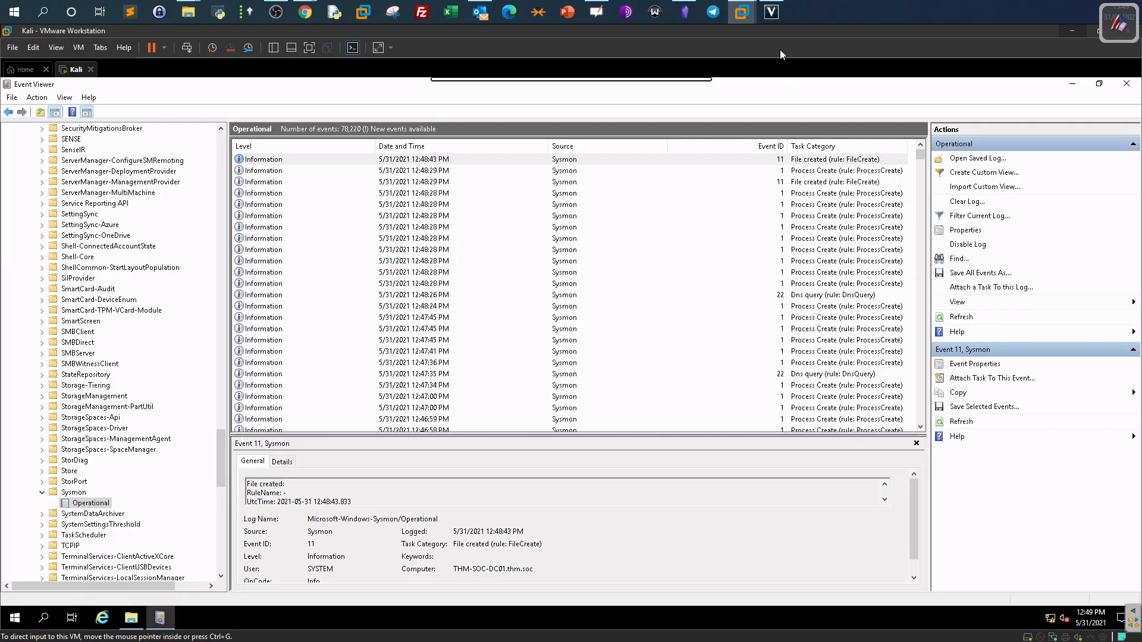
pyautogui.click(1109, 11)
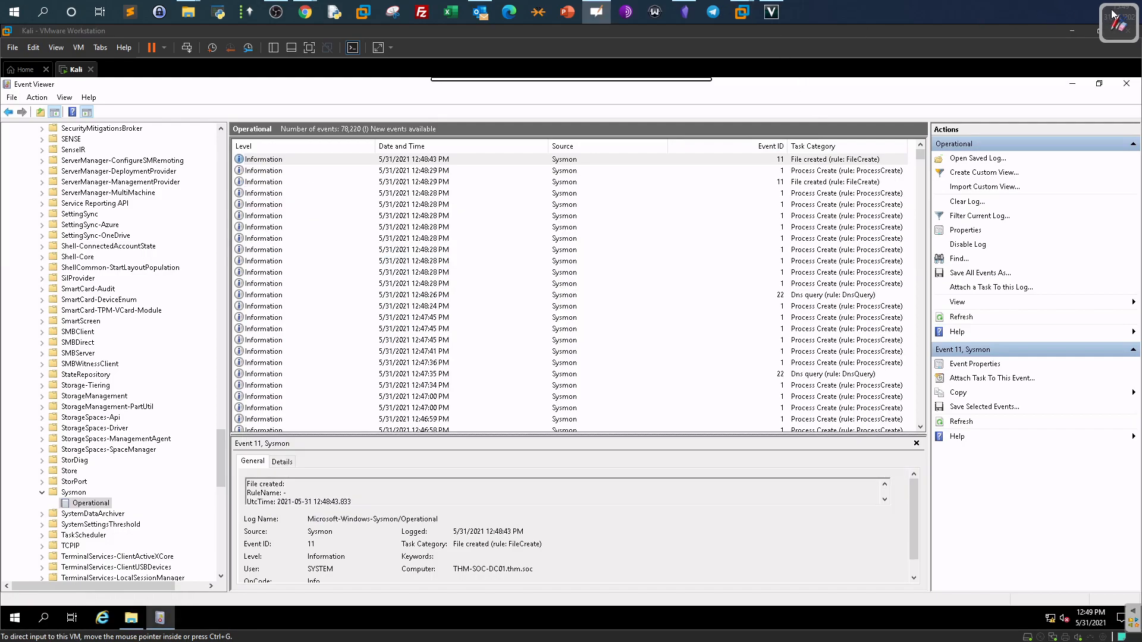
# Show page 2 of the OpenBoard whiteboard with the sysmon-config alerts and event IDs.
pyautogui.click(1116, 26)
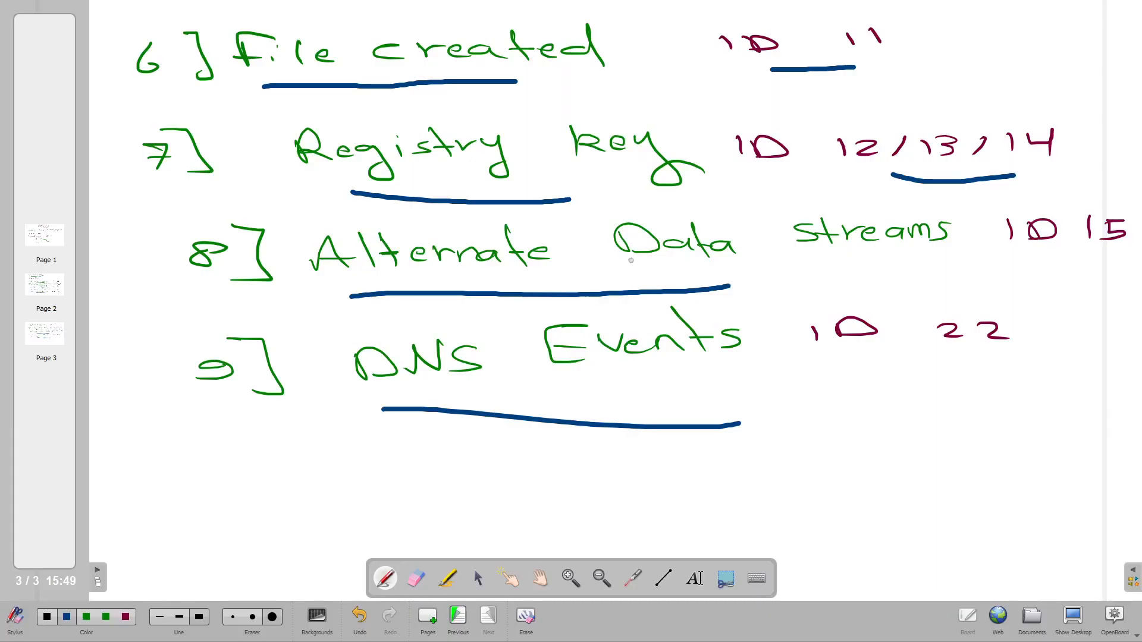
pyautogui.click(33, 300)
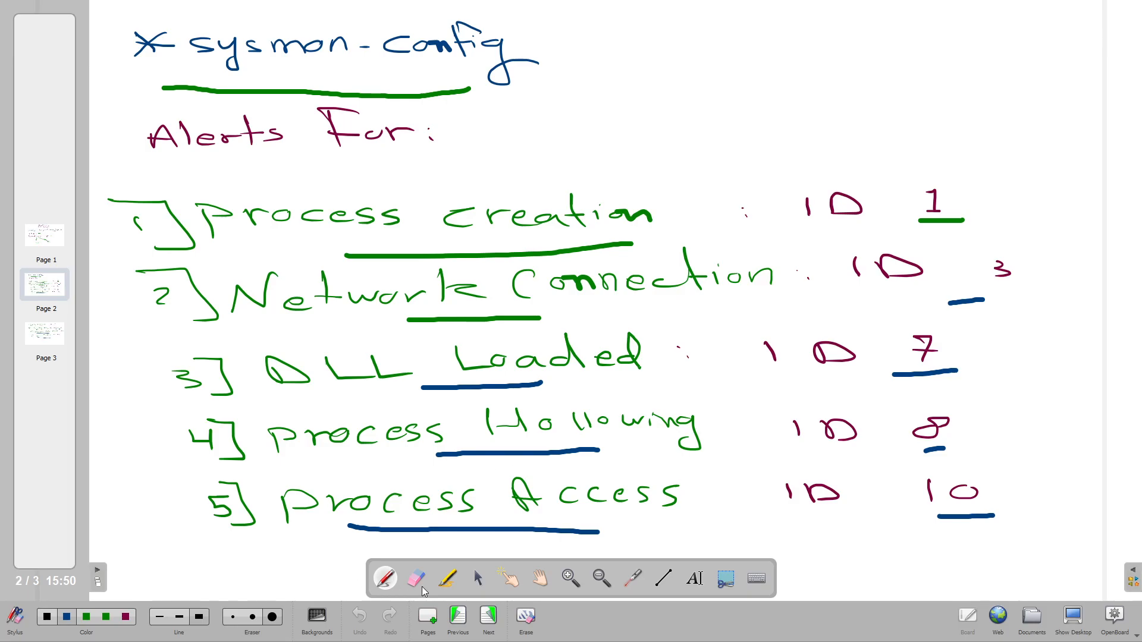
# Switch OpenBoard to desktop mode to show Event Viewer's Sysmon Operational log.
pyautogui.click(1059, 620)
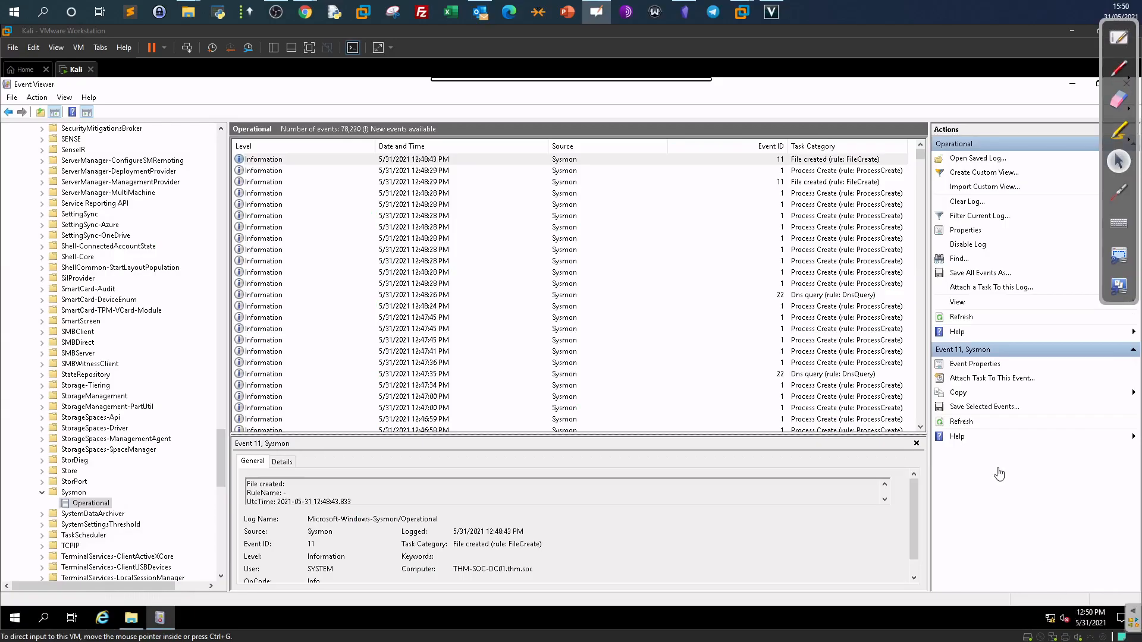
# Filter the Sysmon Operational log to Event ID 3.
pyautogui.click(979, 218)
pyautogui.click(543, 351)
pyautogui.write('3')
pyautogui.click(653, 488)
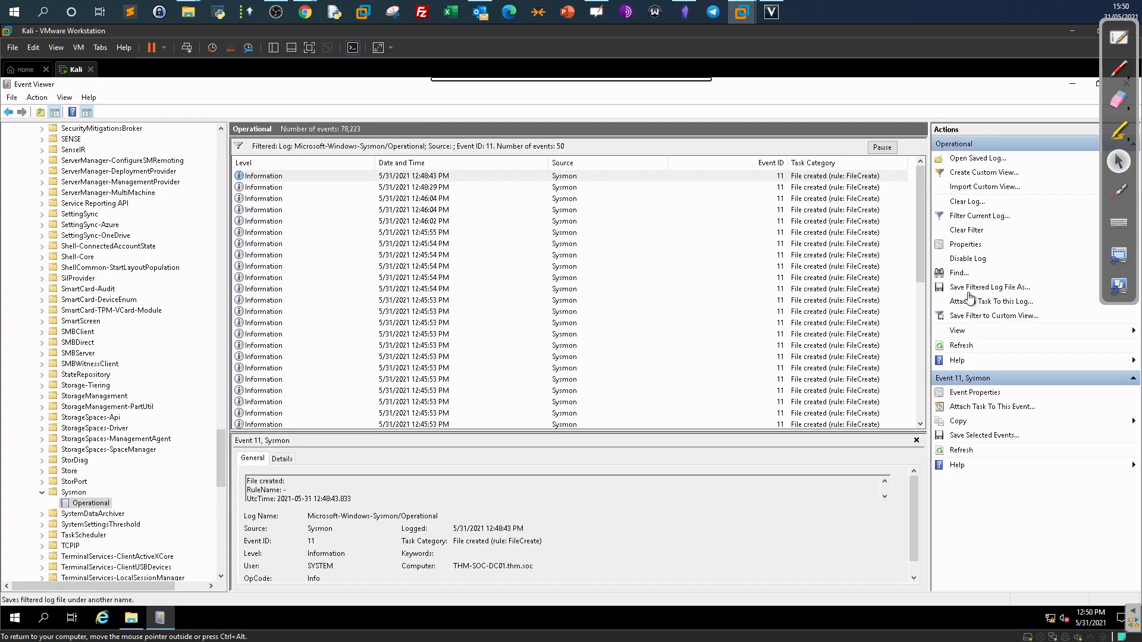
# Show and hide the Practice folder, clear the Event ID filter, and return to the whiteboard.
pyautogui.click(130, 618)
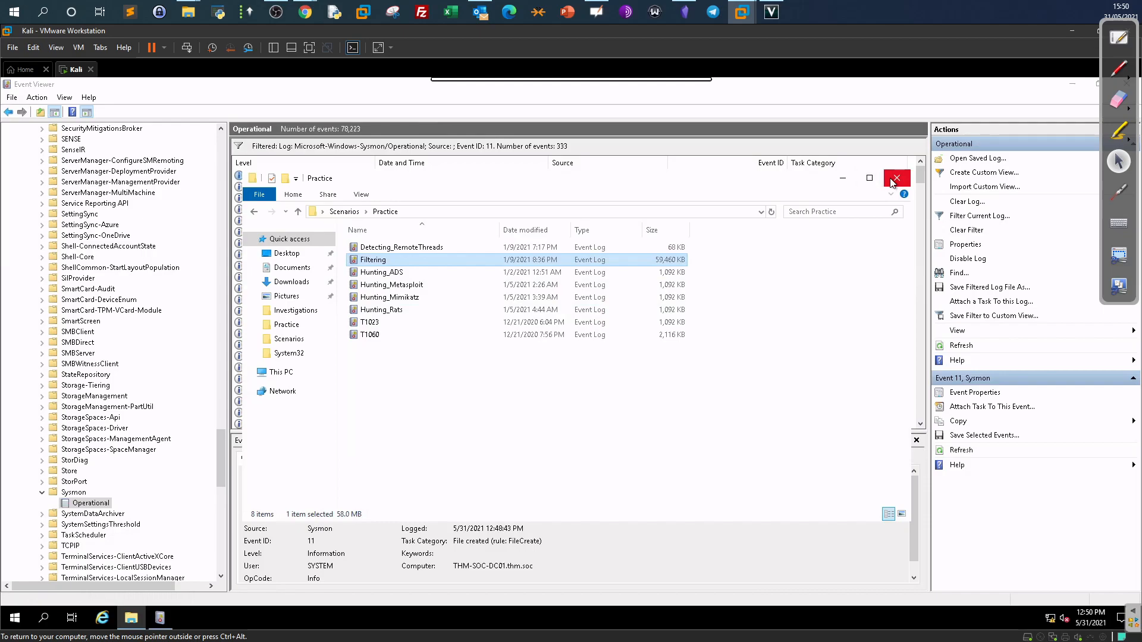
pyautogui.click(843, 178)
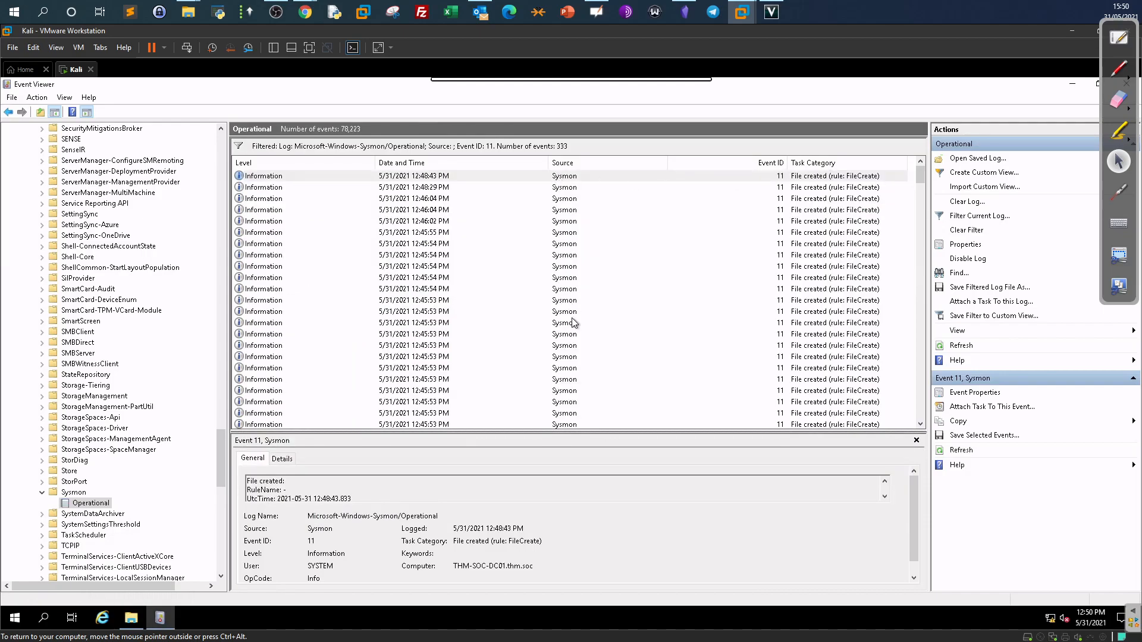
pyautogui.click(131, 618)
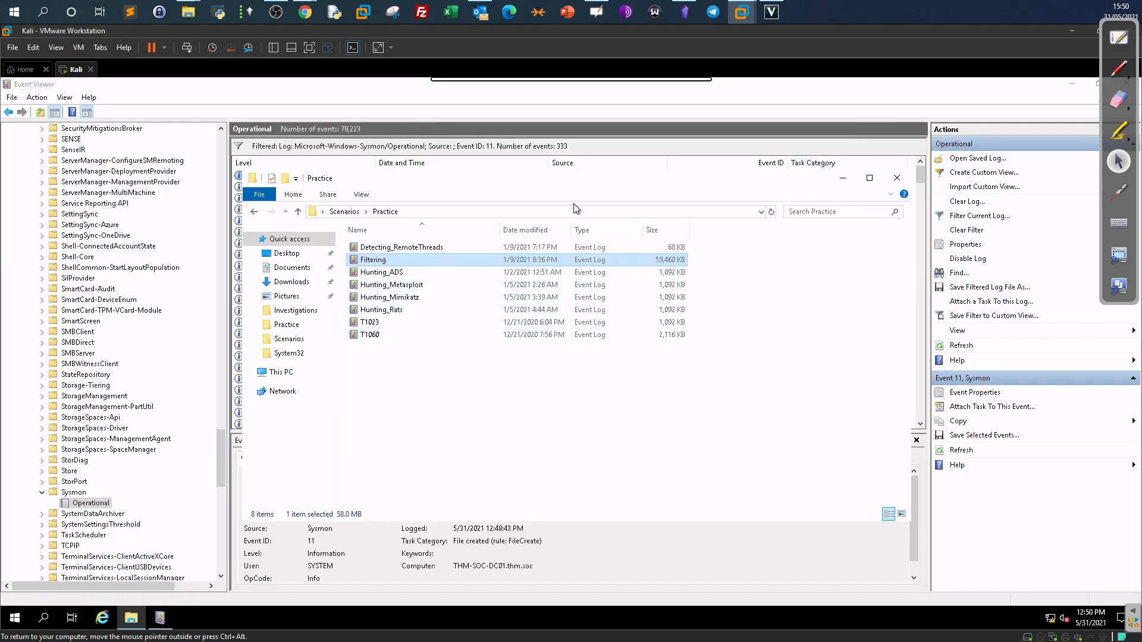
pyautogui.click(841, 178)
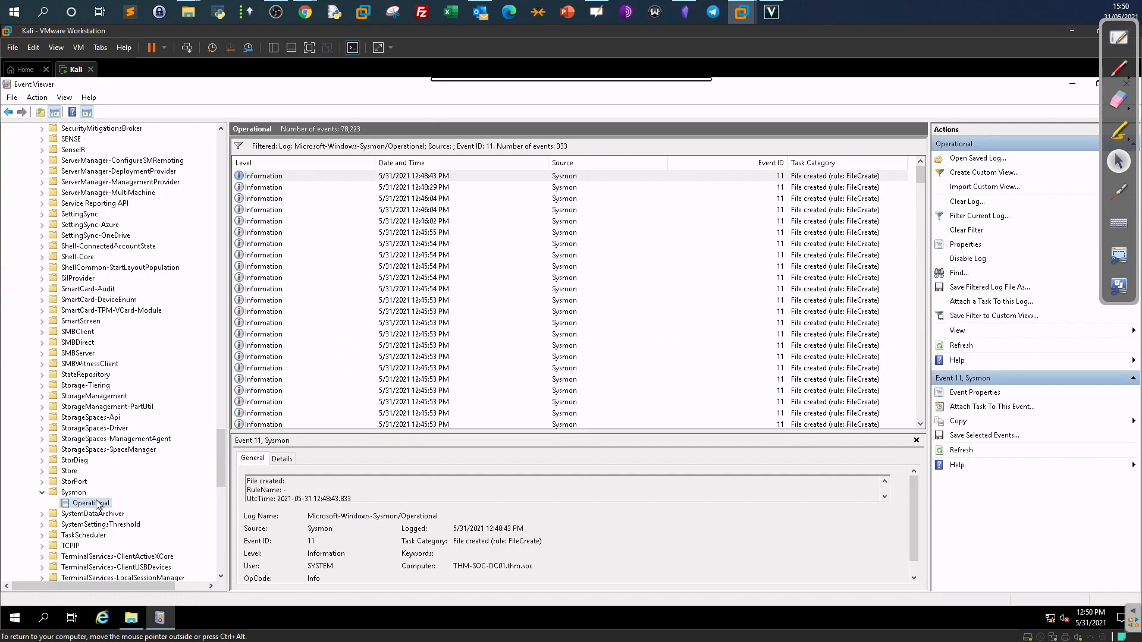
pyautogui.click(976, 231)
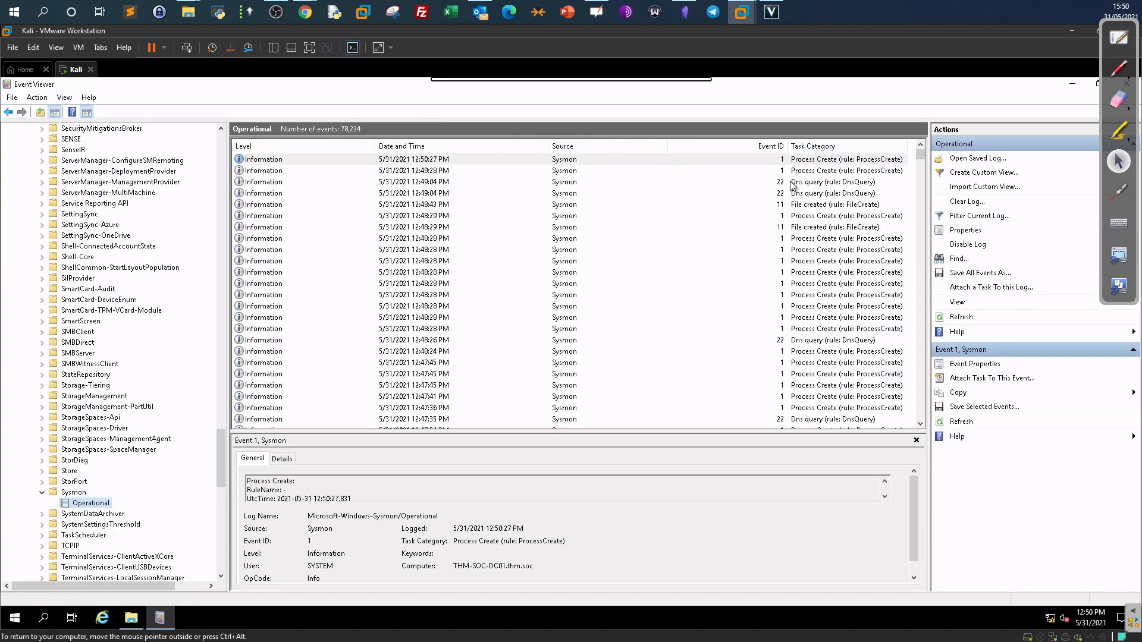
pyautogui.click(1119, 37)
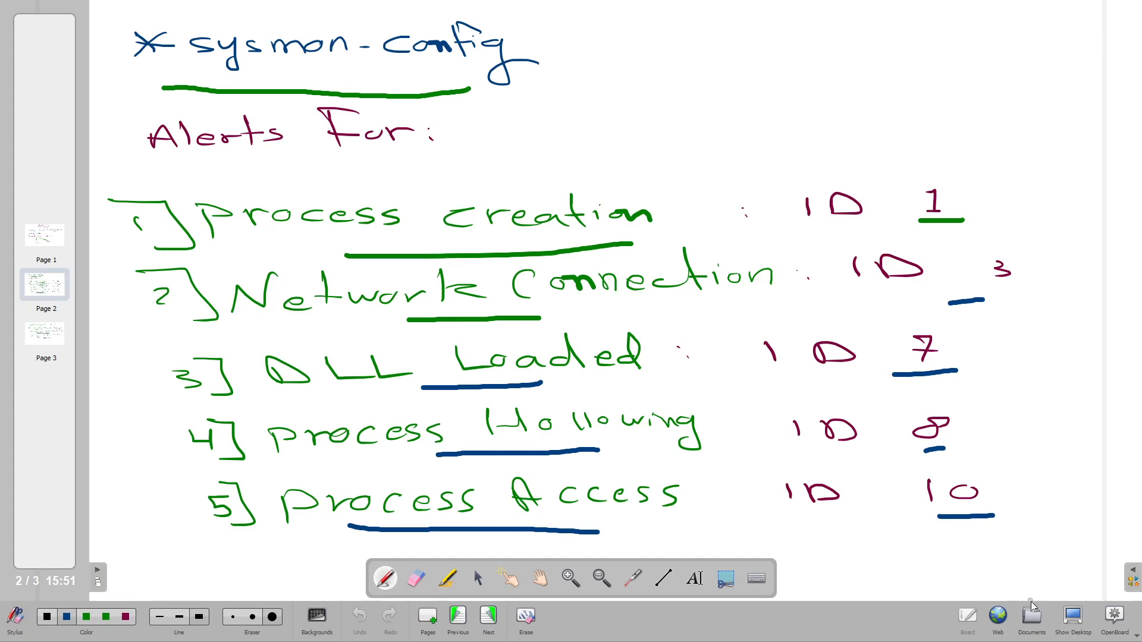
# Leave the whiteboard and close the current Event Viewer window.
pyautogui.click(1073, 619)
pyautogui.doubleClick(967, 89)
pyautogui.click(895, 110)
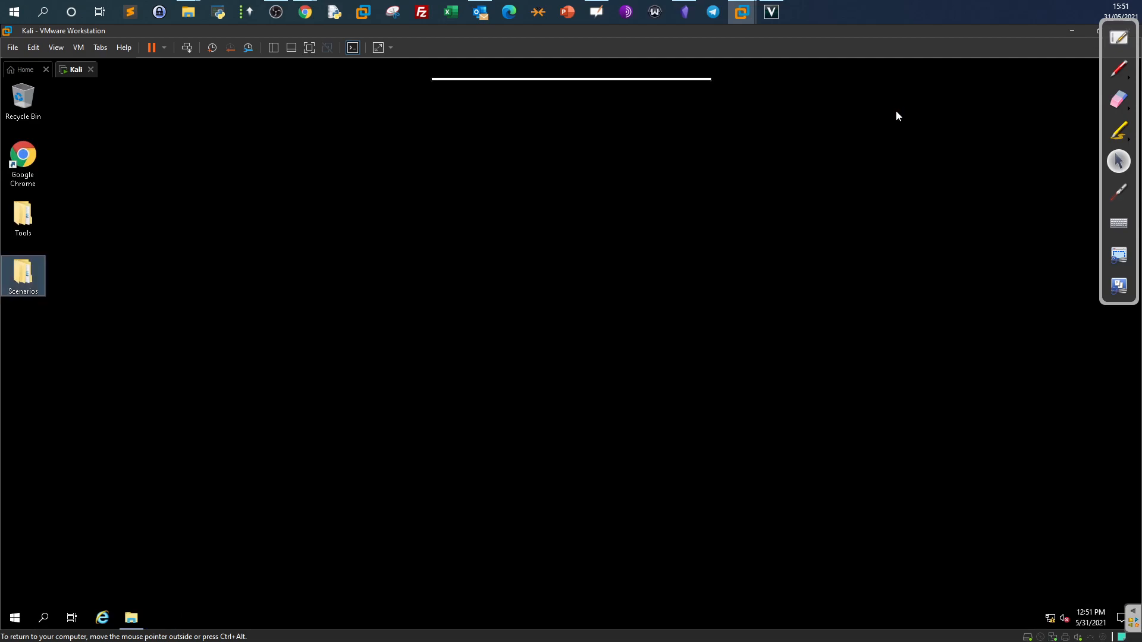
# Open Detecting_RemoteThreads.evtx from Scenarios > Practice in Event Viewer.
pyautogui.click(131, 619)
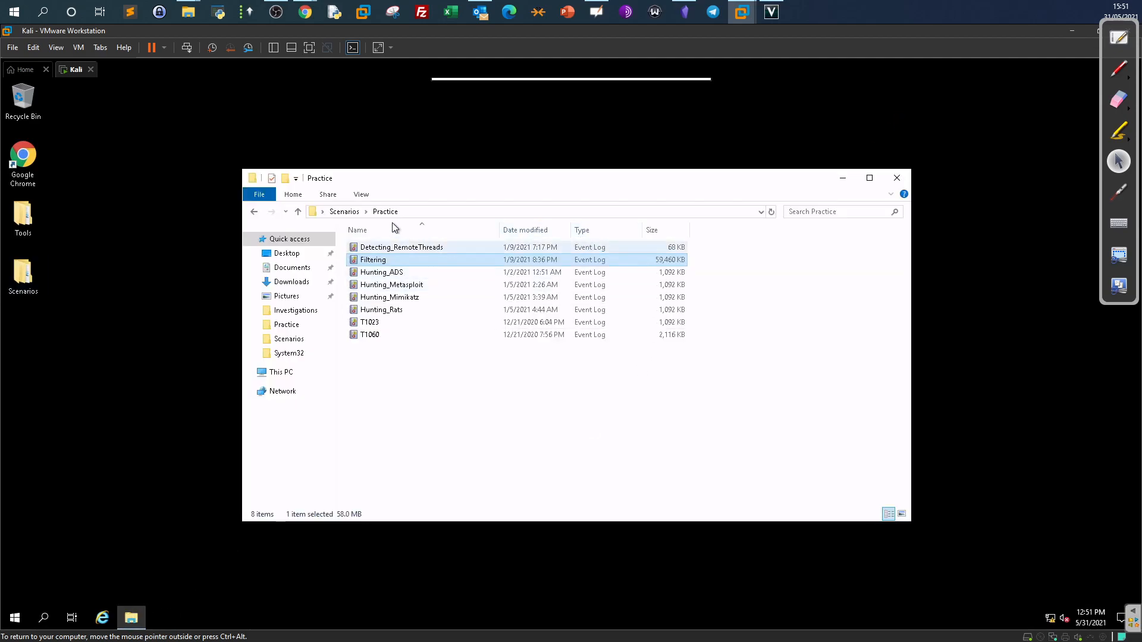
pyautogui.click(348, 213)
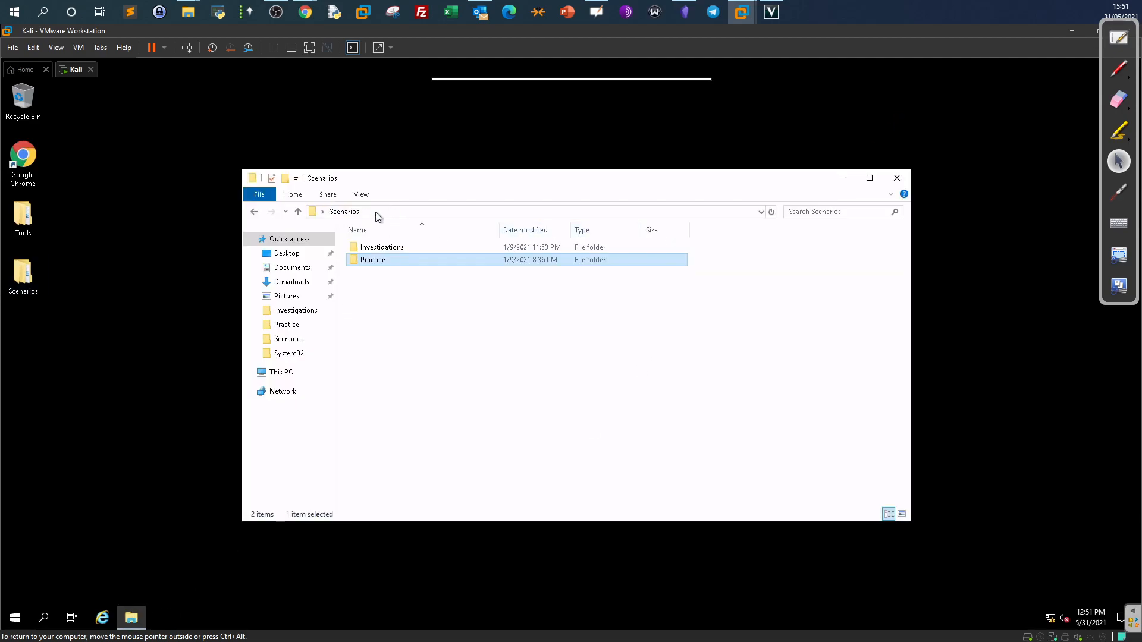
pyautogui.doubleClick(386, 262)
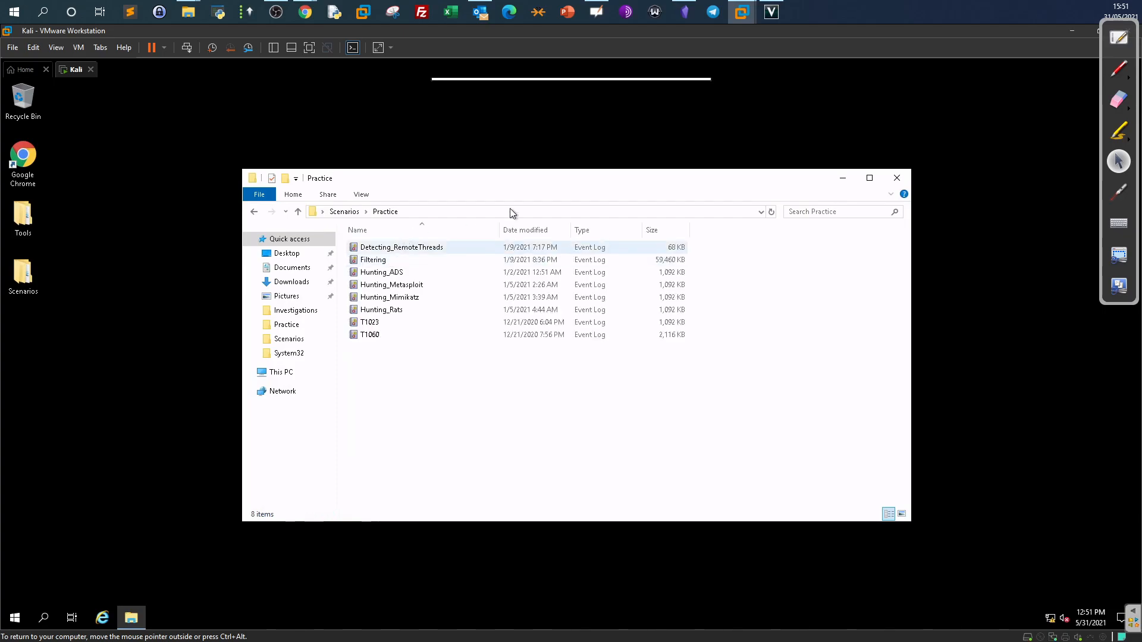
pyautogui.moveTo(684, 178); pyautogui.dragTo(626, 134)
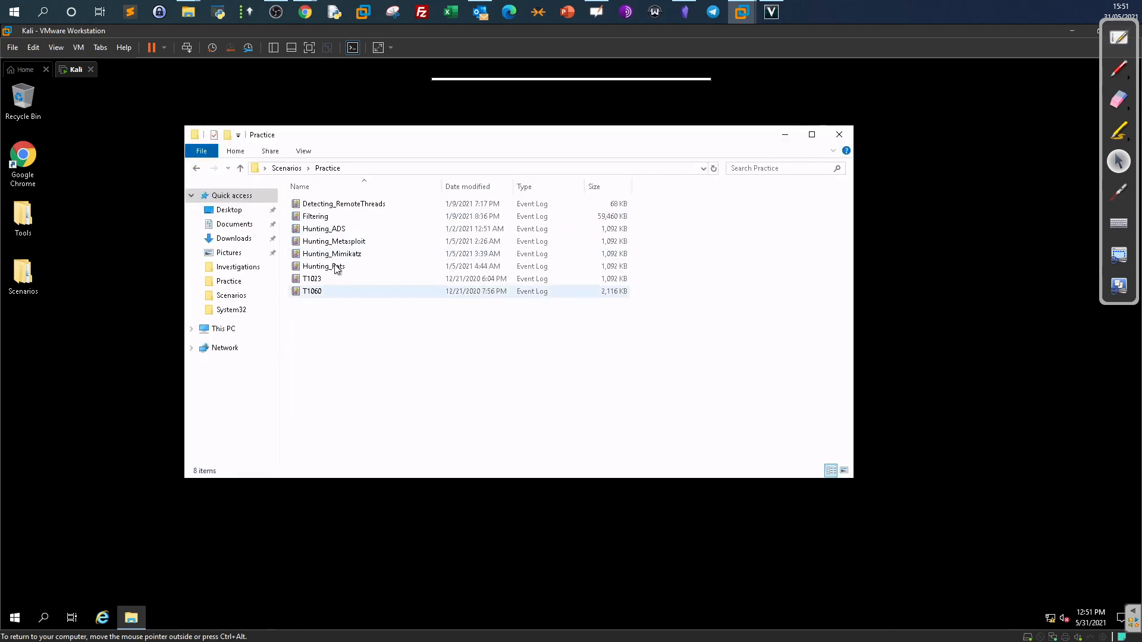
pyautogui.click(339, 204)
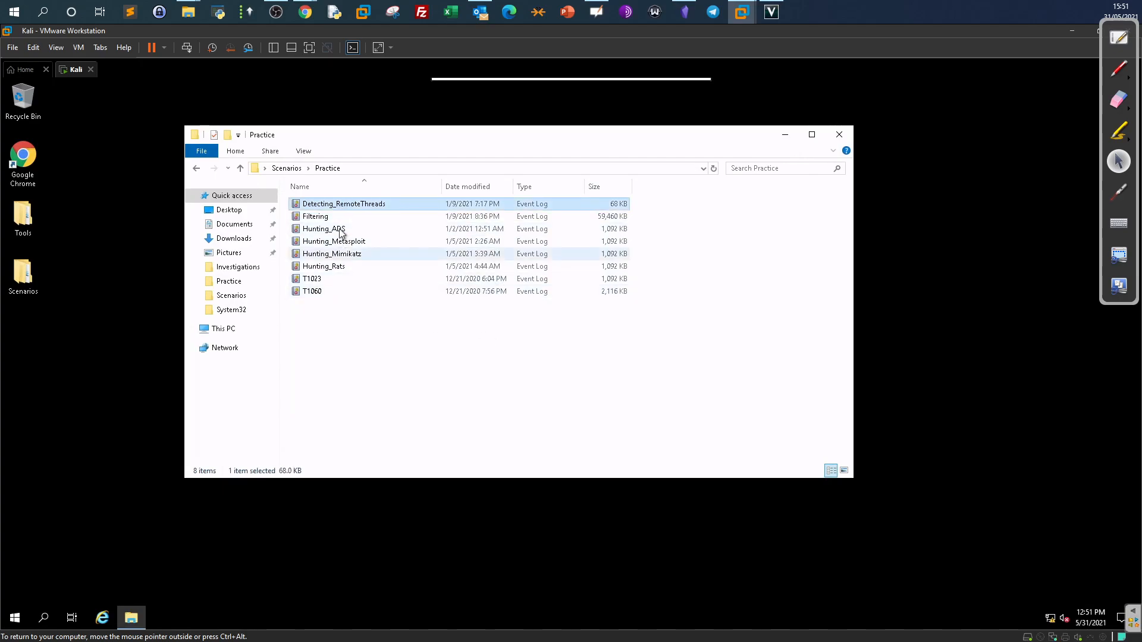
pyautogui.doubleClick(341, 205)
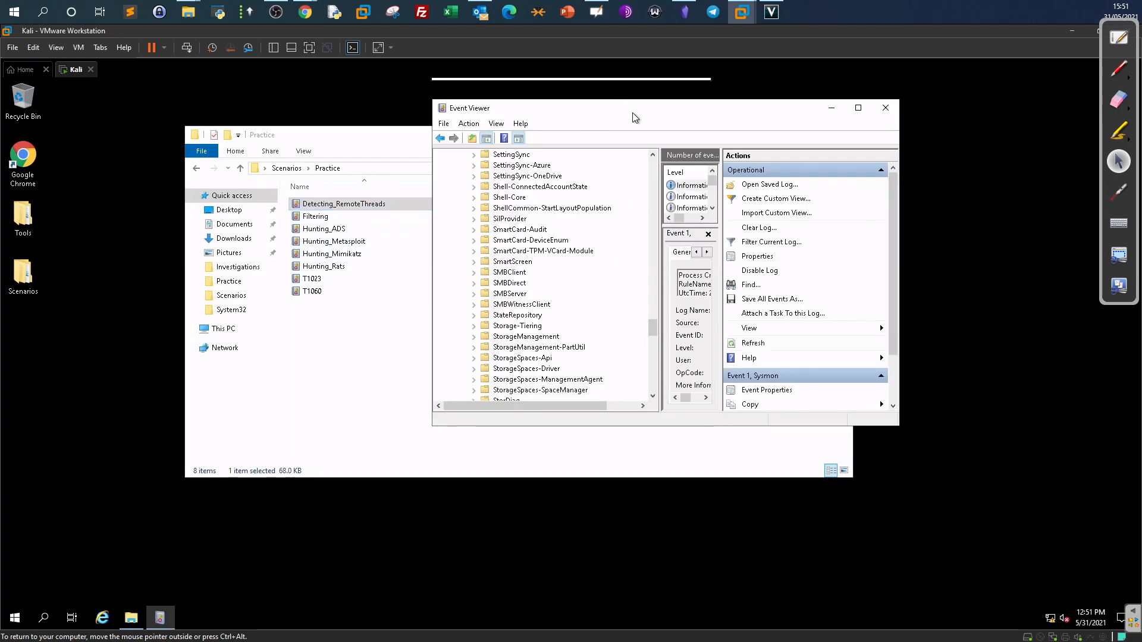
# View the 13 Detecting_RemoteThreads events full-screen and inspect the Event 8 CreateRemoteThread entry.
pyautogui.doubleClick(633, 113)
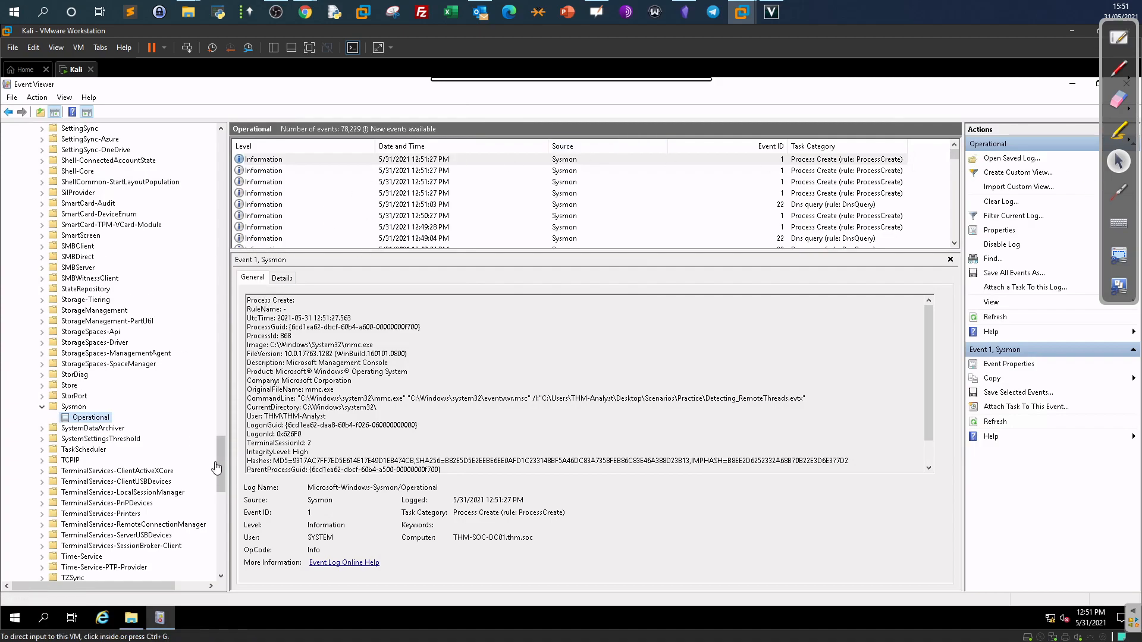
pyautogui.moveTo(225, 438); pyautogui.dragTo(222, 142)
pyautogui.click(9, 160)
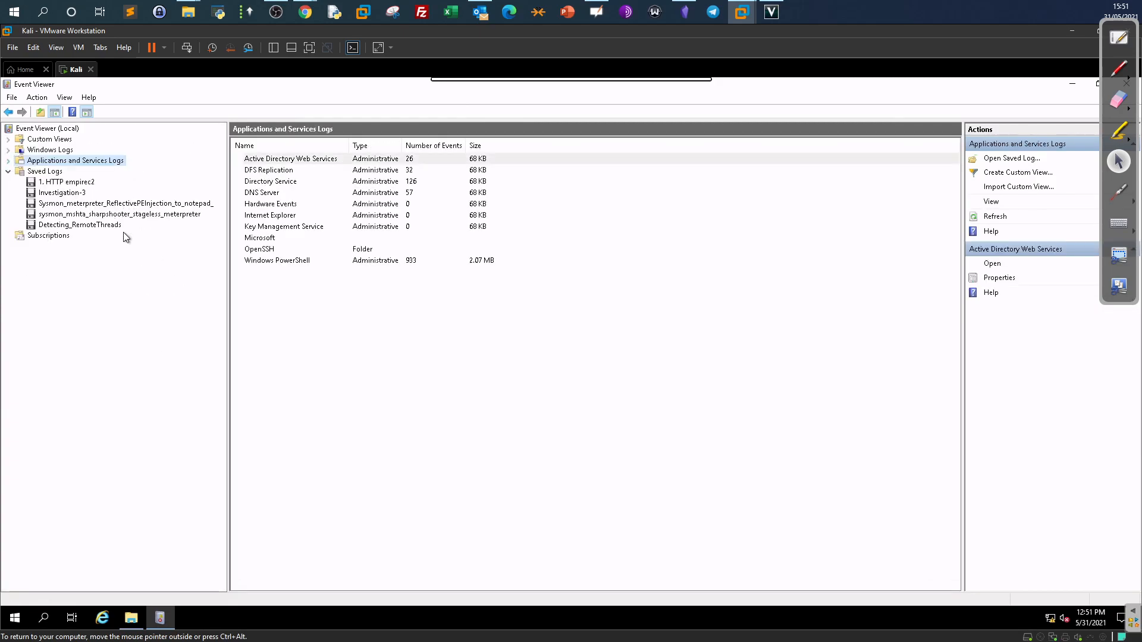
pyautogui.click(100, 225)
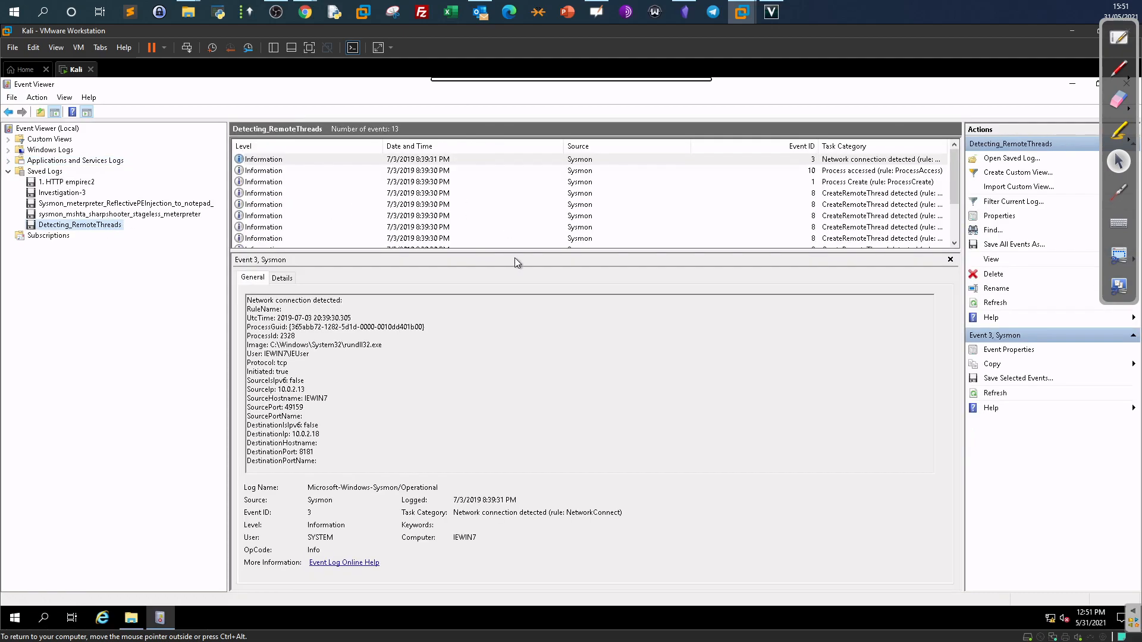
pyautogui.moveTo(513, 248); pyautogui.dragTo(518, 364)
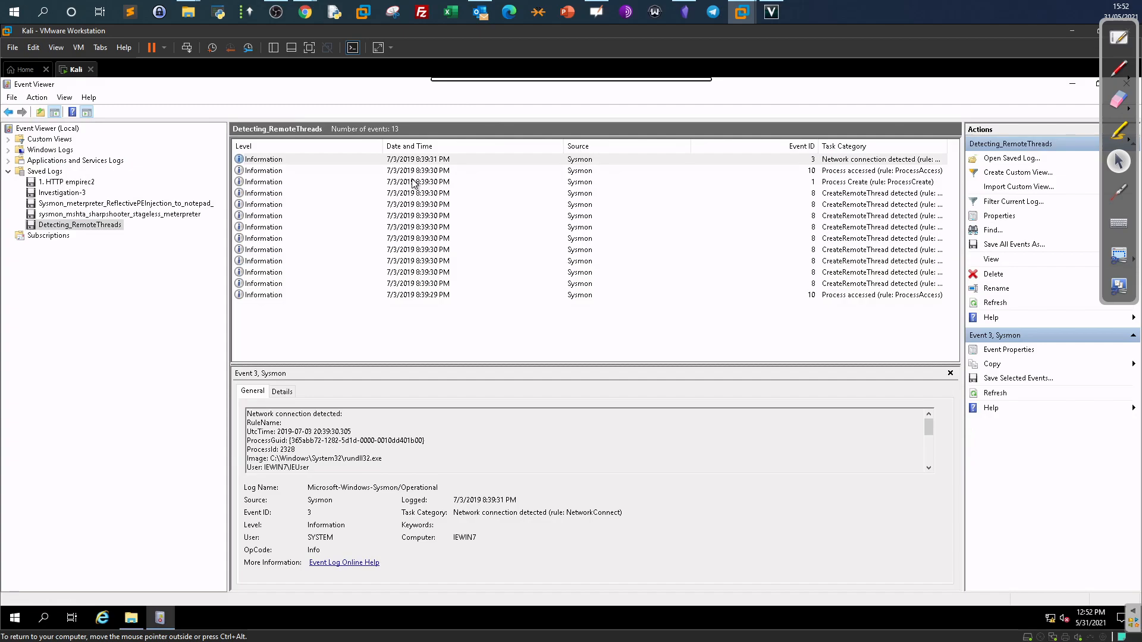
pyautogui.click(431, 238)
# Close Event Viewer and select the seven Practice log files from Filtering to T1060.
pyautogui.moveTo(711, 85); pyautogui.dragTo(432, 139)
pyautogui.click(624, 138)
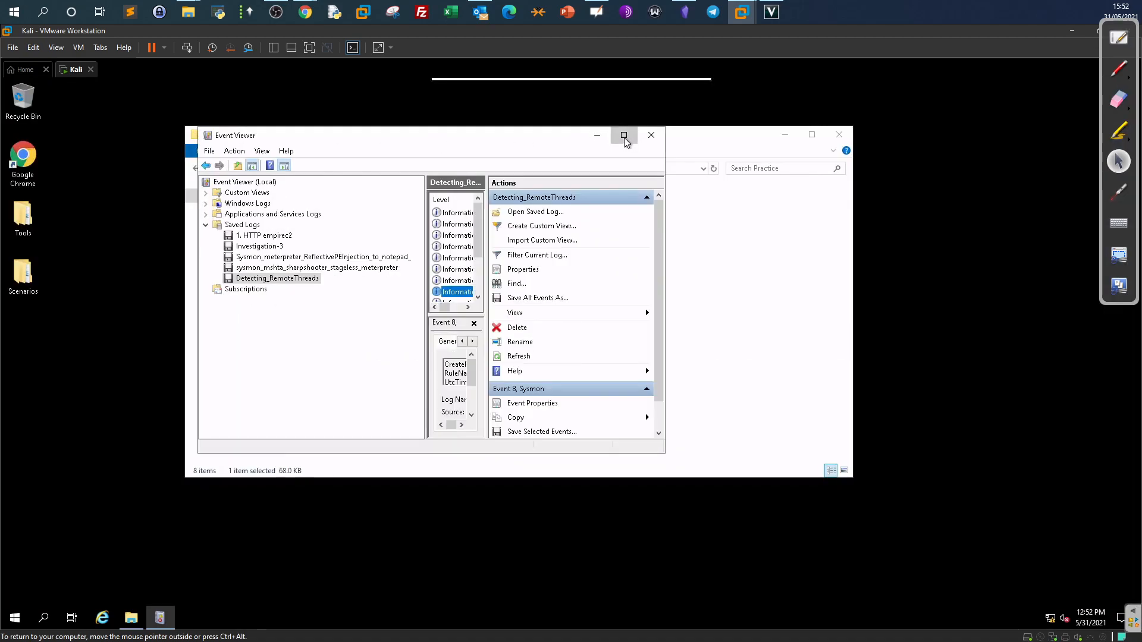
pyautogui.moveTo(788, 94); pyautogui.dragTo(580, 158)
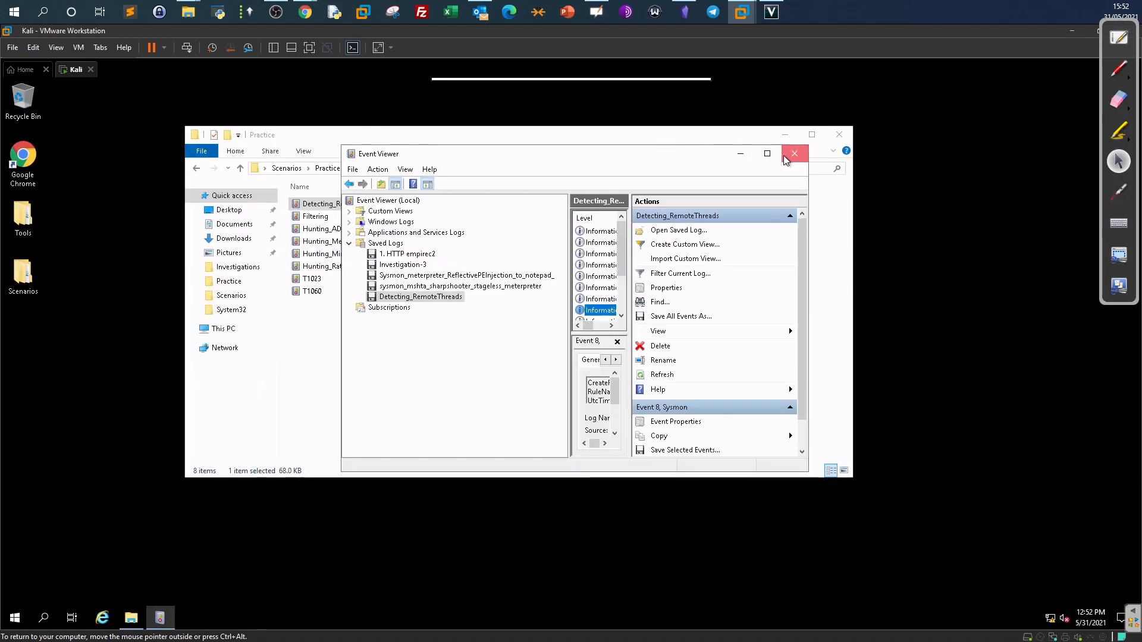
pyautogui.click(794, 154)
pyautogui.moveTo(392, 338); pyautogui.dragTo(311, 211)
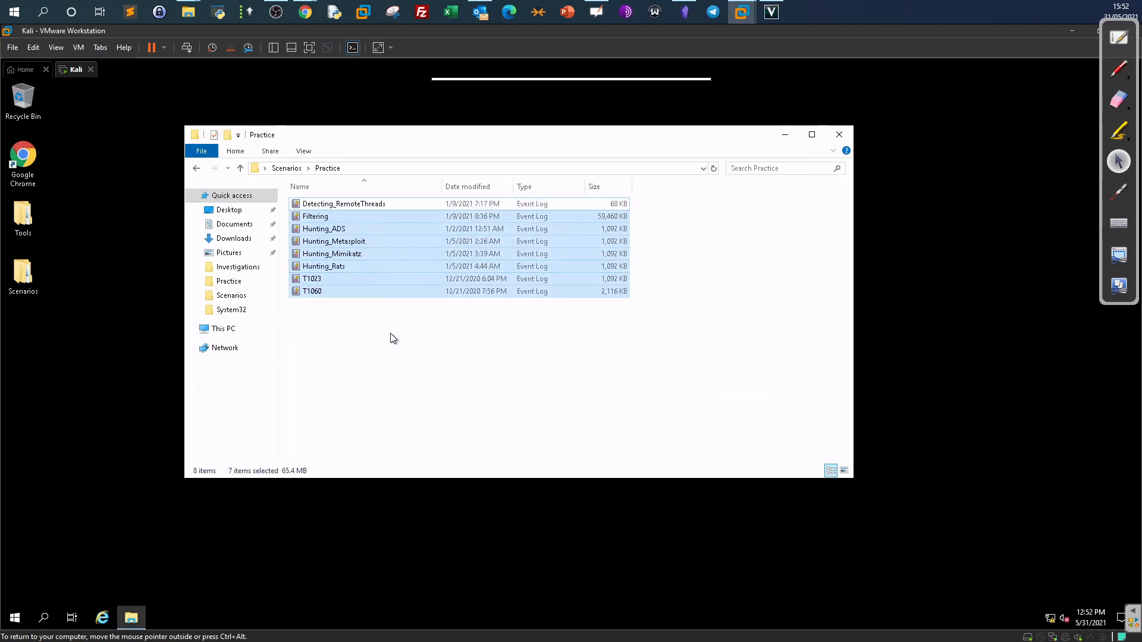
# Launch Windows PowerShell as administrator and maximize its window.
pyautogui.rightClick(242, 617)
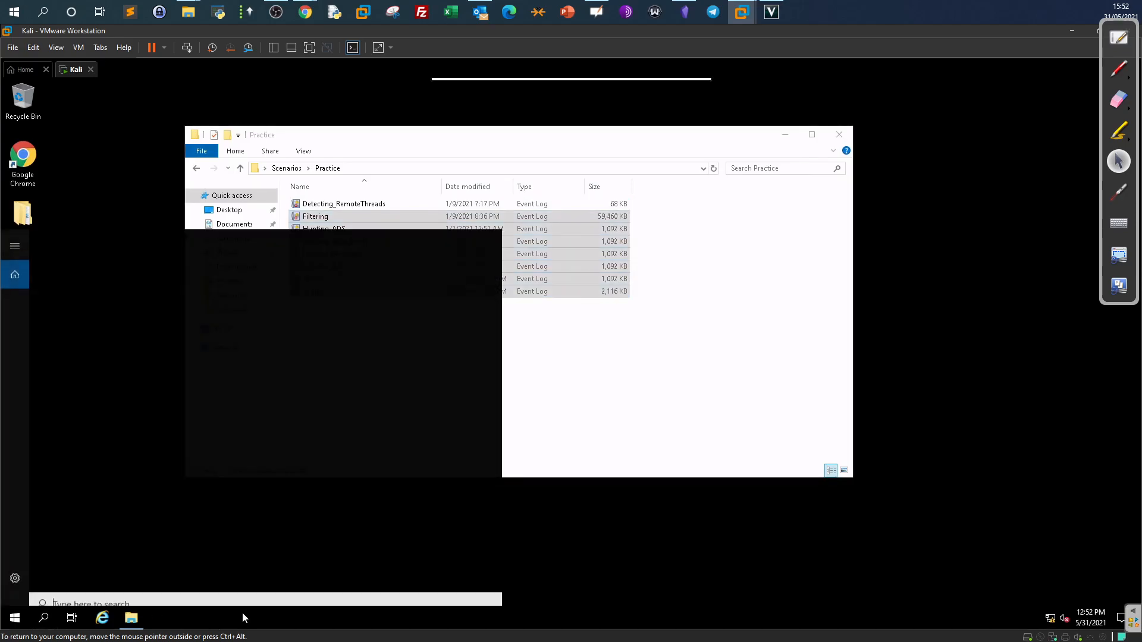
pyautogui.click(44, 618)
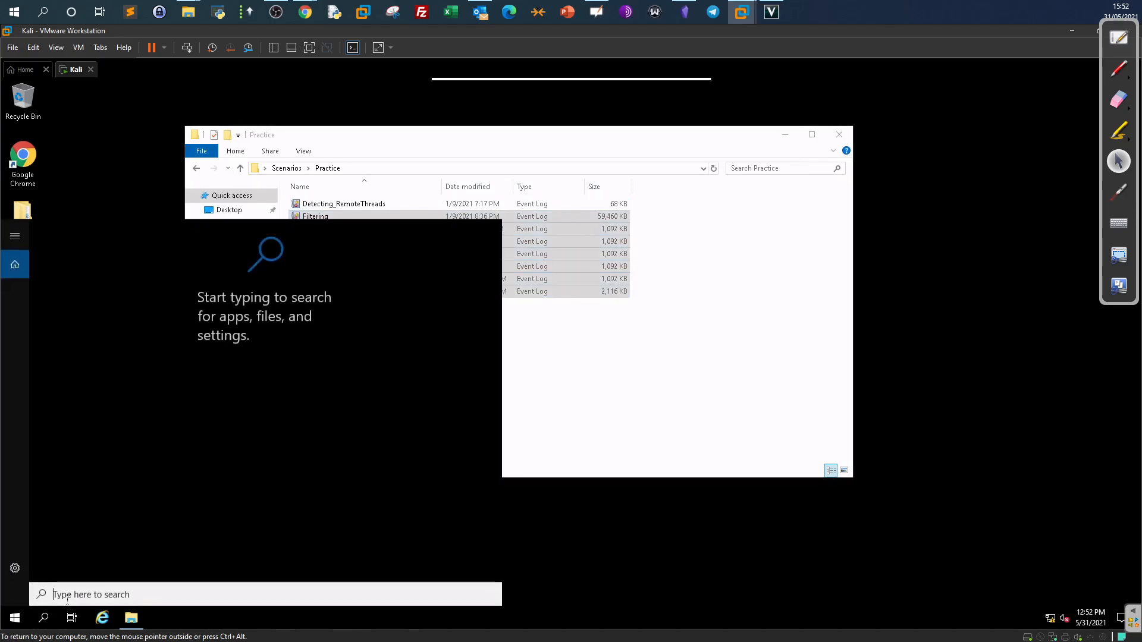
pyautogui.write('powershe')
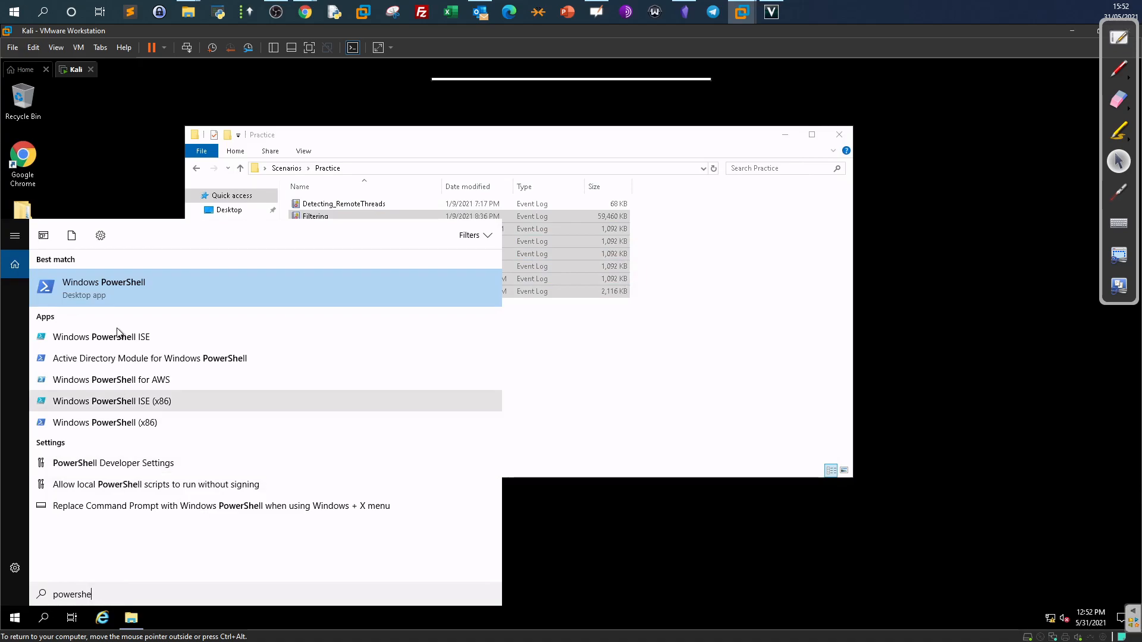
pyautogui.rightClick(137, 300)
pyautogui.hotkey('ctrl', 'shift', 'Return')
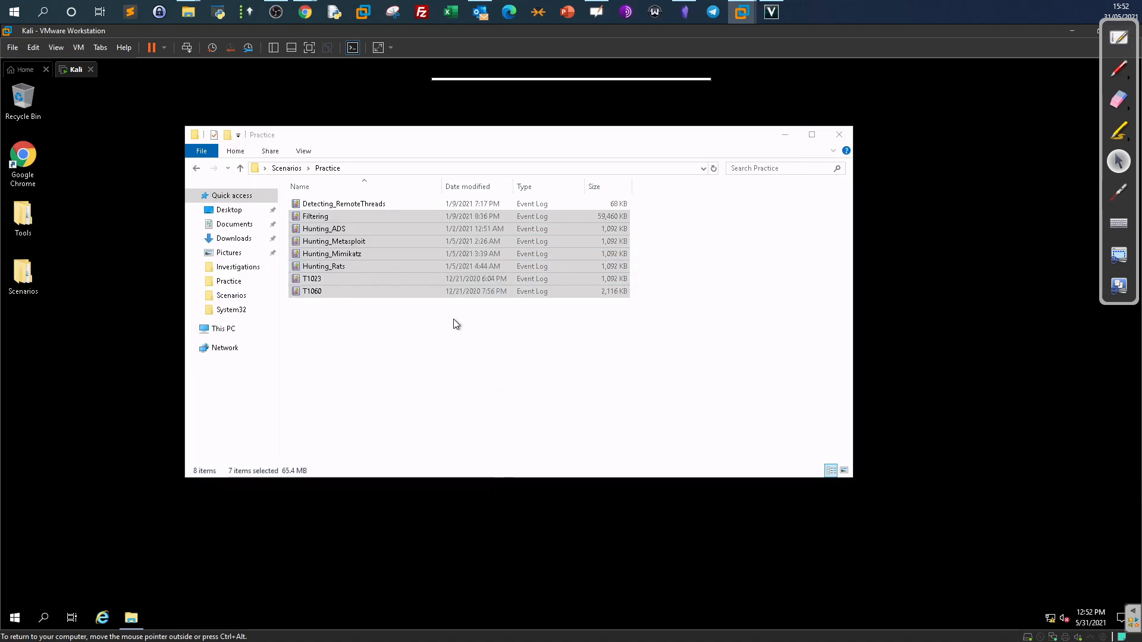
pyautogui.click(507, 423)
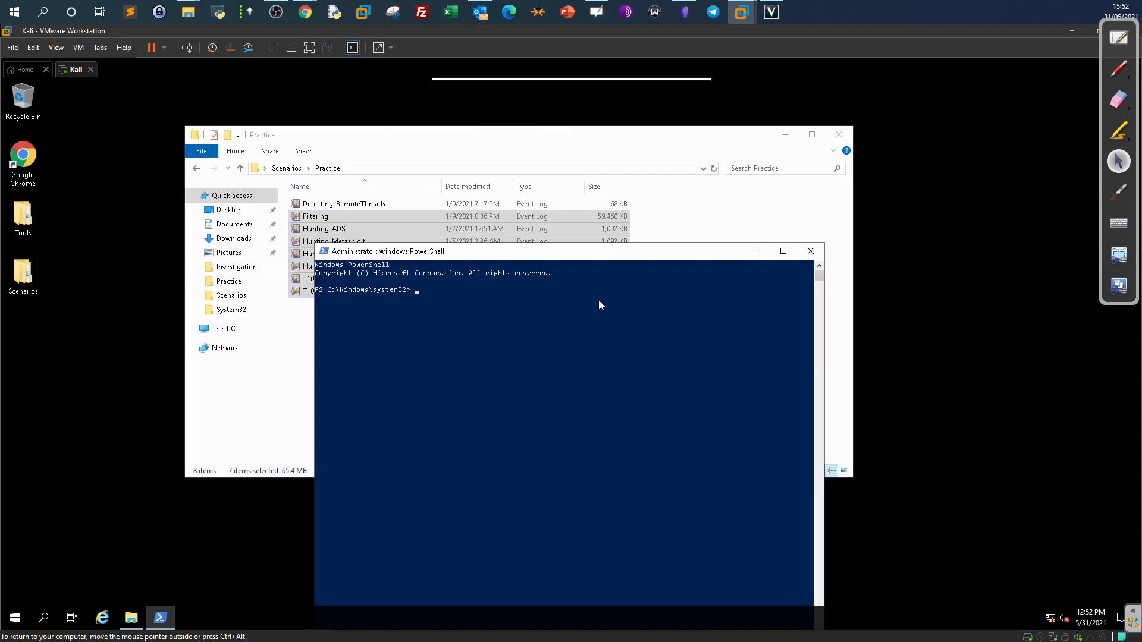
pyautogui.doubleClick(603, 256)
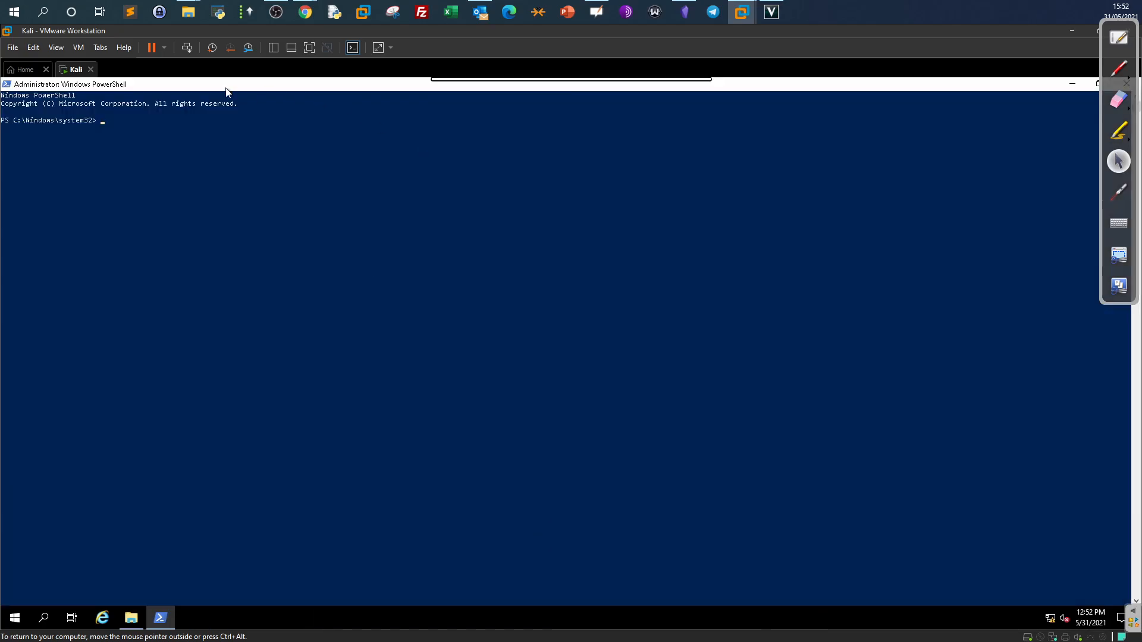
# Set the PowerShell console font size to 36 in its properties.
pyautogui.rightClick(226, 87)
pyautogui.click(275, 204)
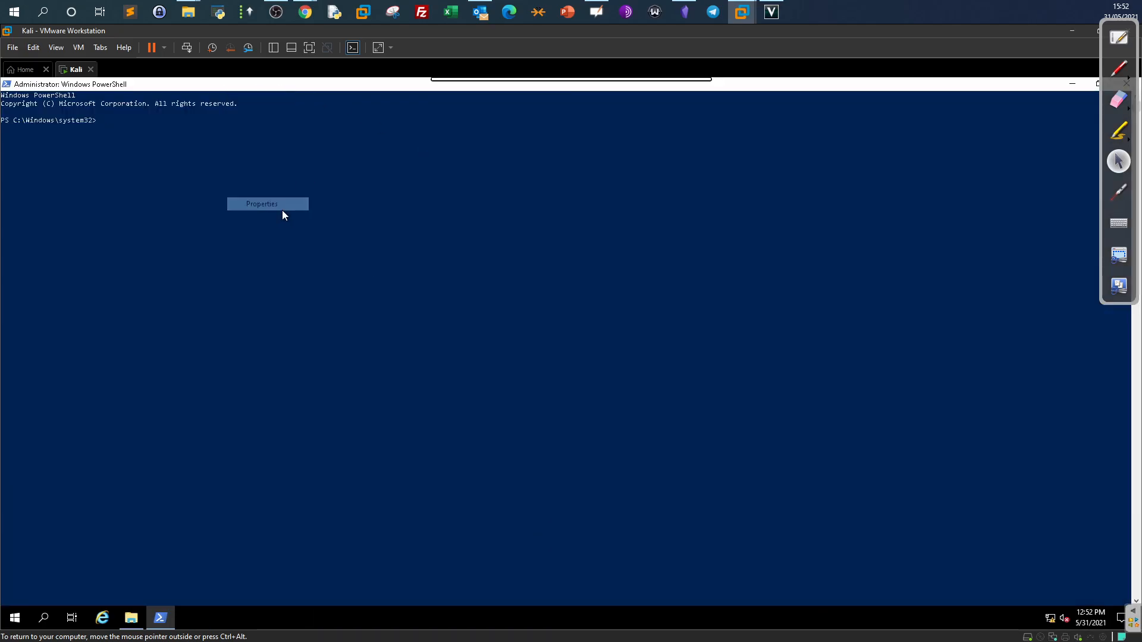
pyautogui.click(59, 113)
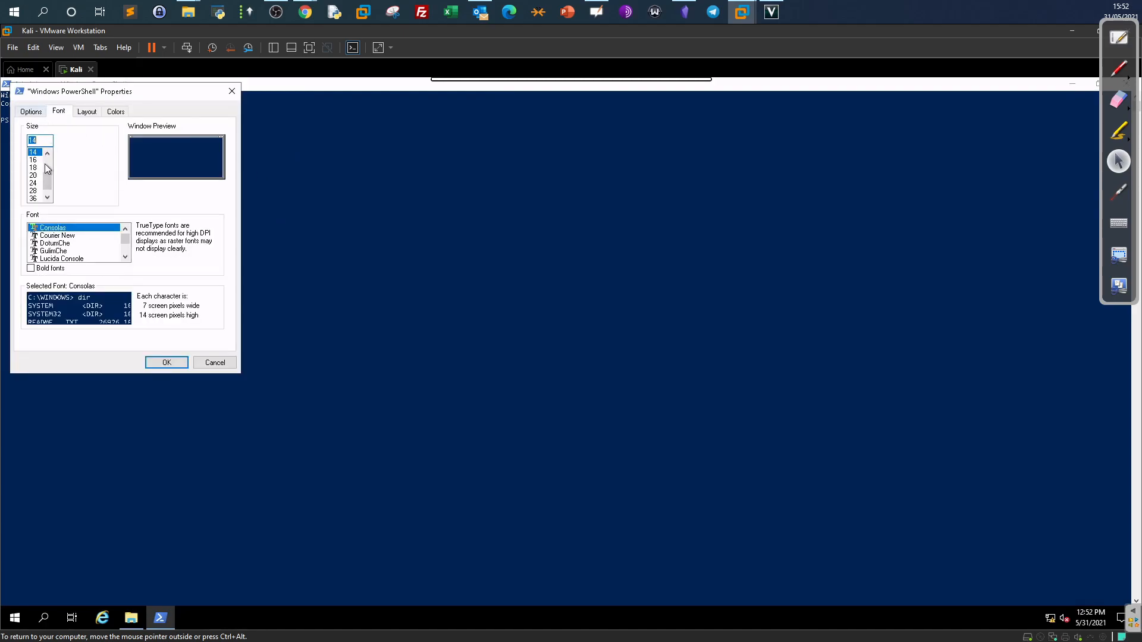
pyautogui.click(33, 199)
# Apply the larger font, then cd from system32 up to C:\ and into the analyst's user folder.
pyautogui.click(166, 364)
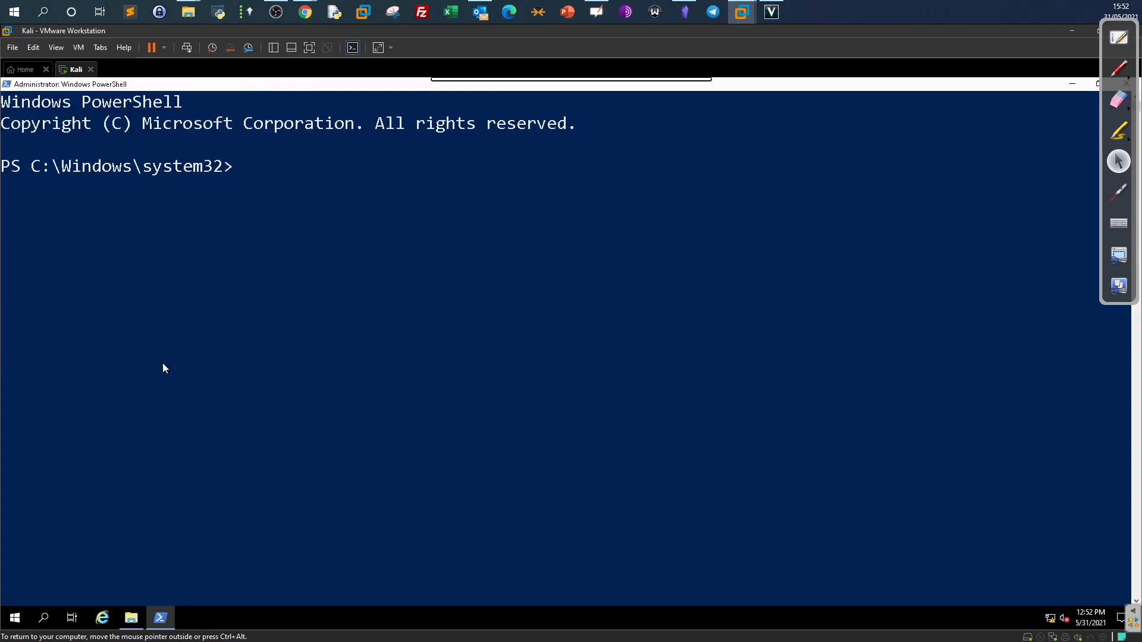
pyautogui.write('cd .')
pyautogui.press('Return')
pyautogui.write('cd ..')
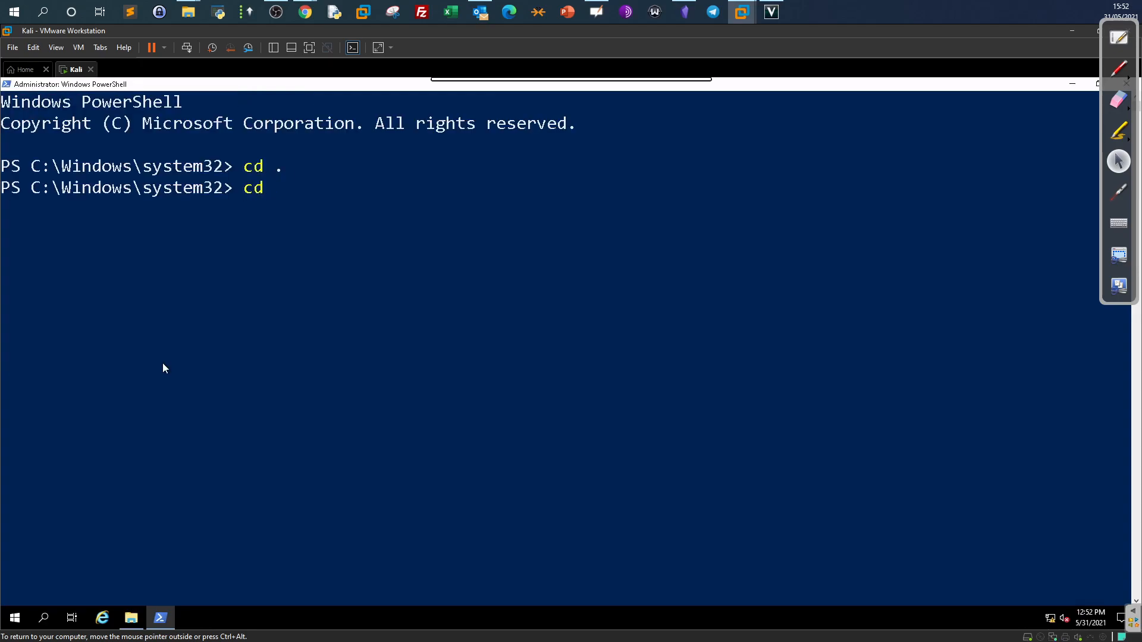
pyautogui.press('Return')
pyautogui.write('cd ..')
pyautogui.press('Return')
pyautogui.write('cd Users')
pyautogui.press('Return')
pyautogui.write('cd .\\T')
pyautogui.write('H')
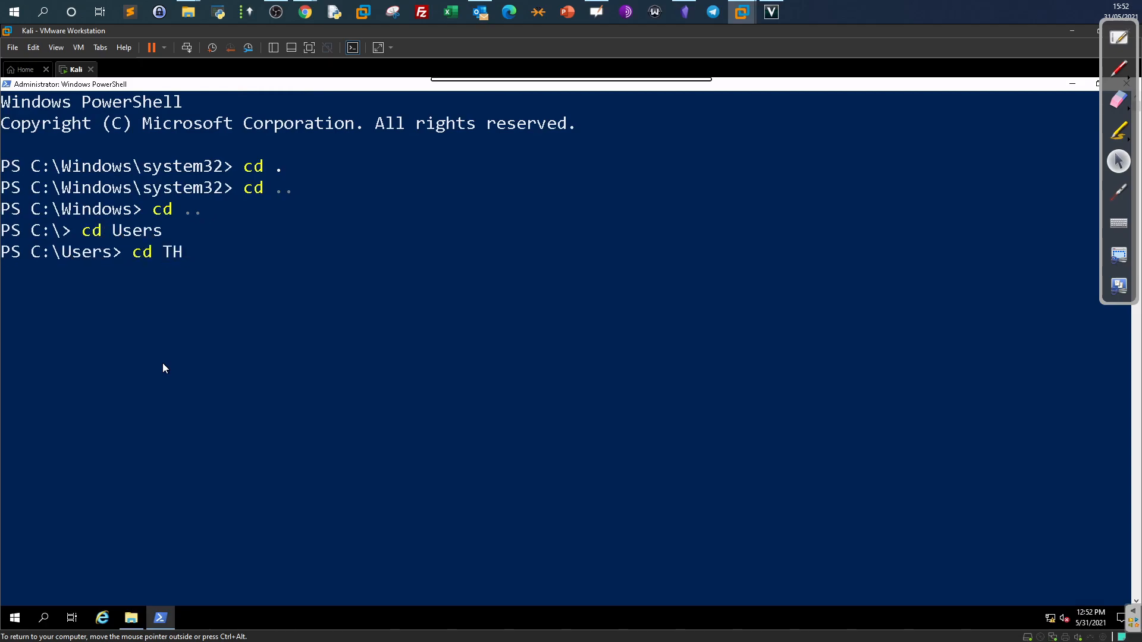
pyautogui.press('Tab')
pyautogui.press('Return')
# Move into Desktop\Scenarios\Practice, listing the Desktop contents along the way.
pyautogui.write('cd De')
pyautogui.press('Tab')
pyautogui.press('Return')
pyautogui.write('dir')
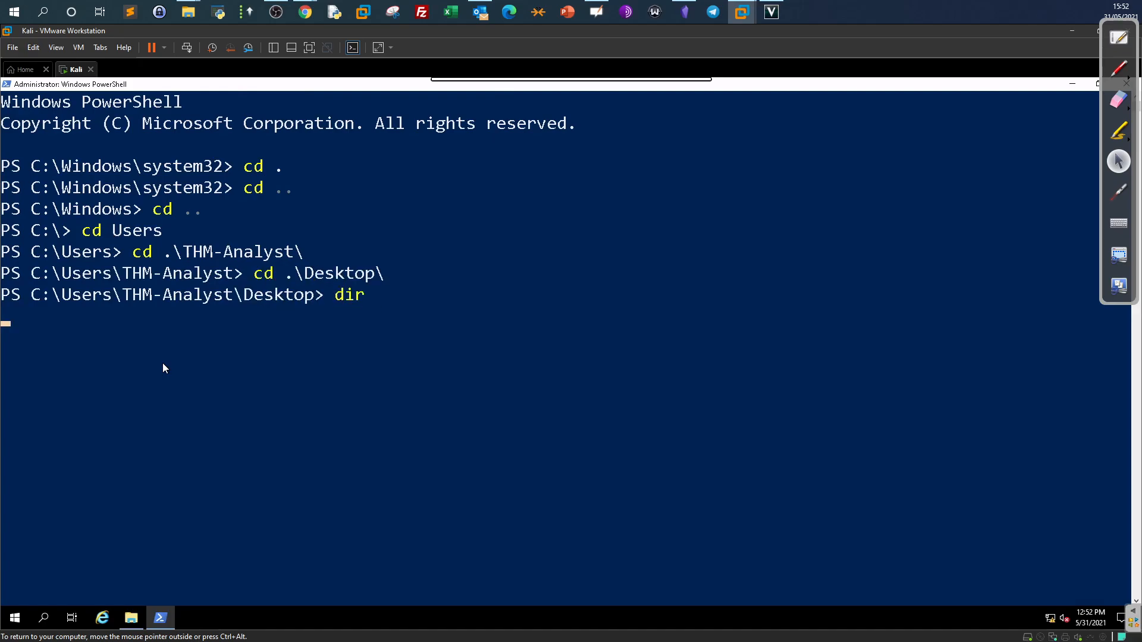
pyautogui.press('Return')
pyautogui.write('cd .\\S')
pyautogui.write('c')
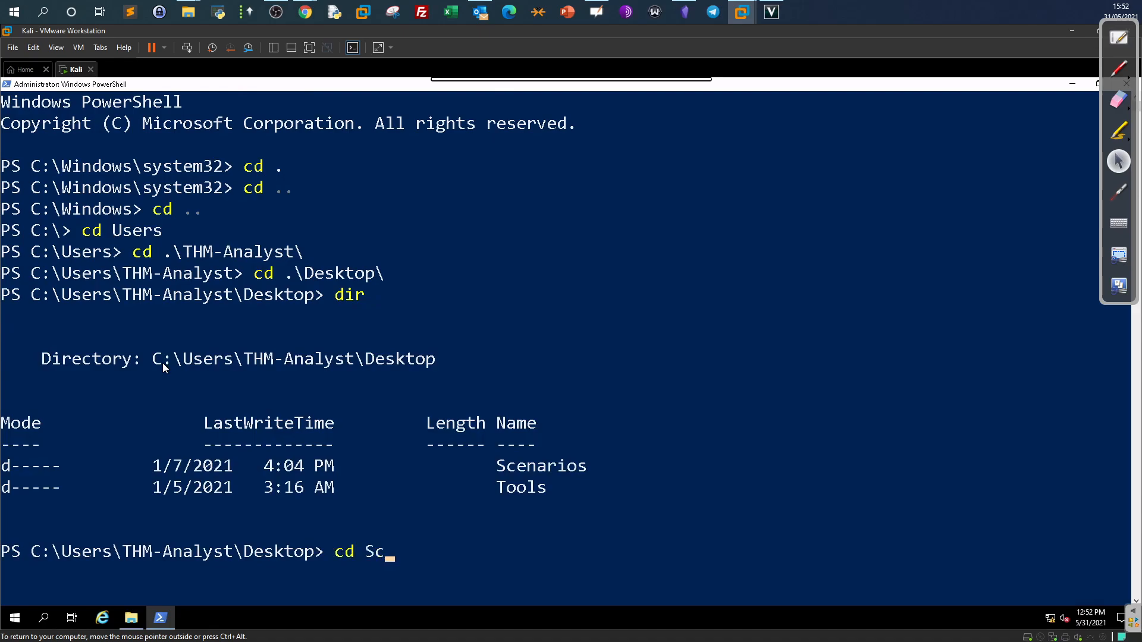
pyautogui.press('Tab')
pyautogui.press('Return')
pyautogui.write('cd .\\Pr')
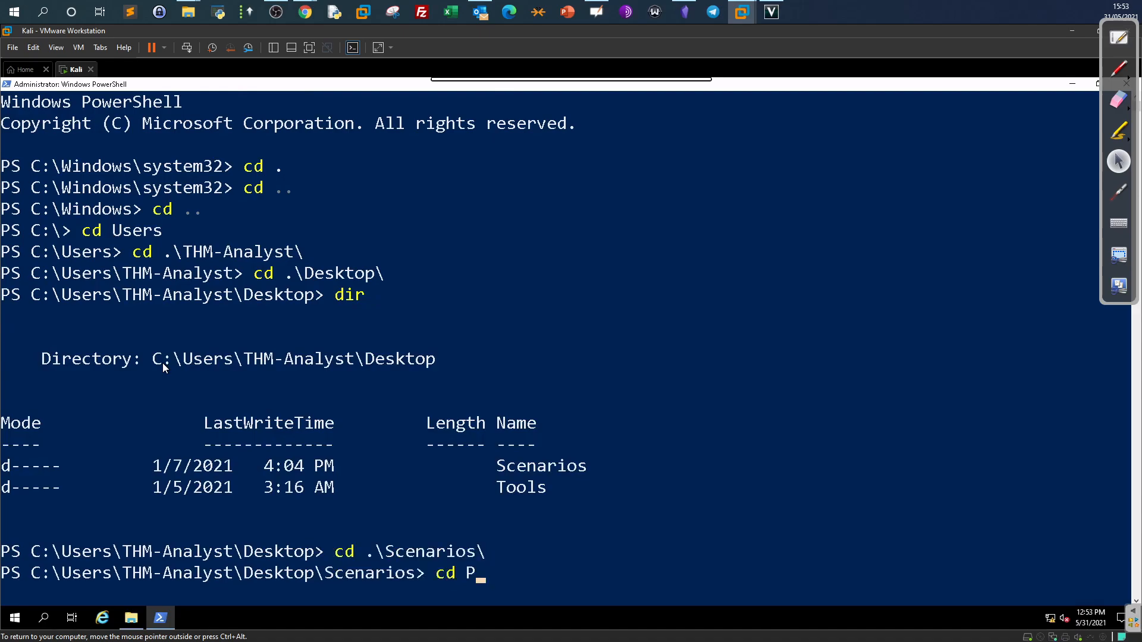
pyautogui.press('Tab')
pyautogui.press('Return')
# Clear the console, list the eight .evtx logs, and start typing Get-WinEvent -Path .\Hu.
pyautogui.write('c')
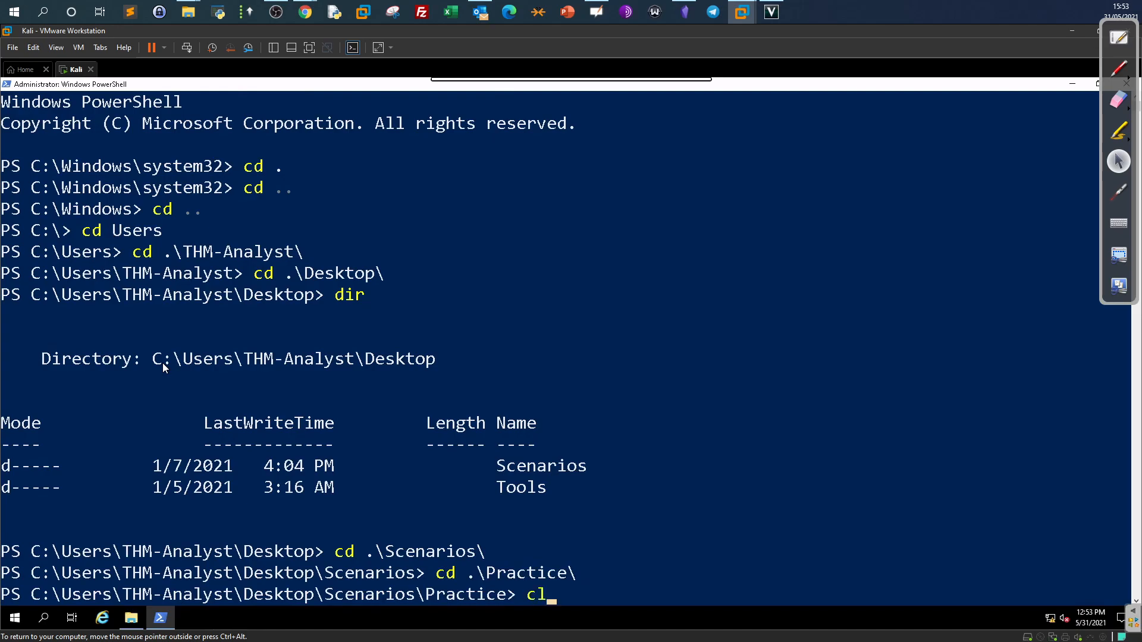
pyautogui.write('lear')
pyautogui.press('Return')
pyautogui.write('dir')
pyautogui.press('Return')
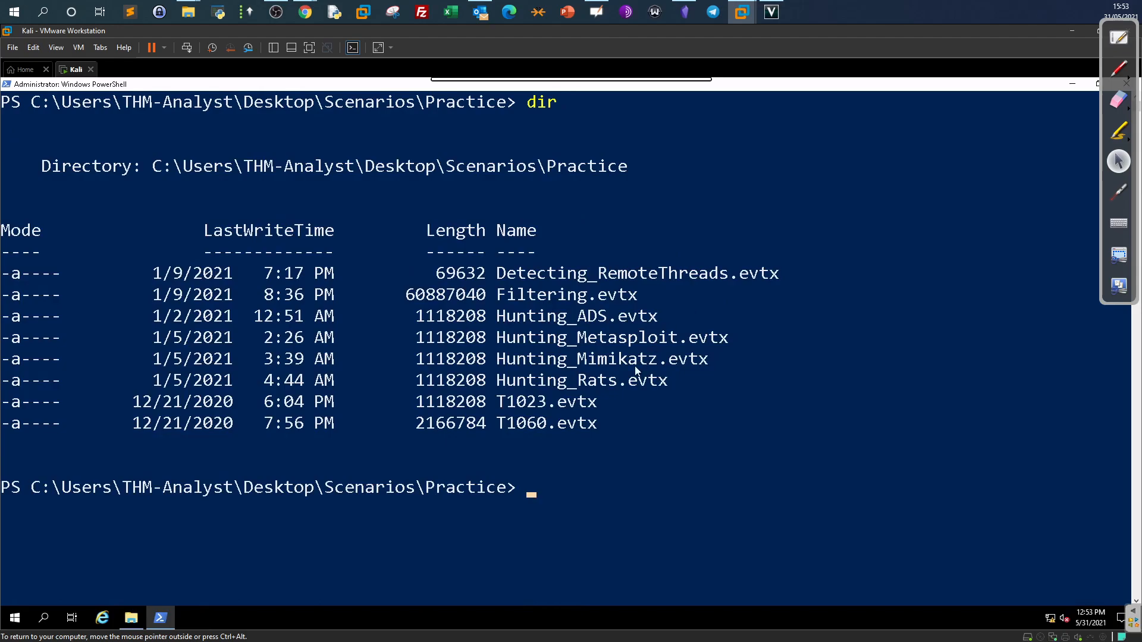
pyautogui.moveTo(505, 338); pyautogui.dragTo(725, 344)
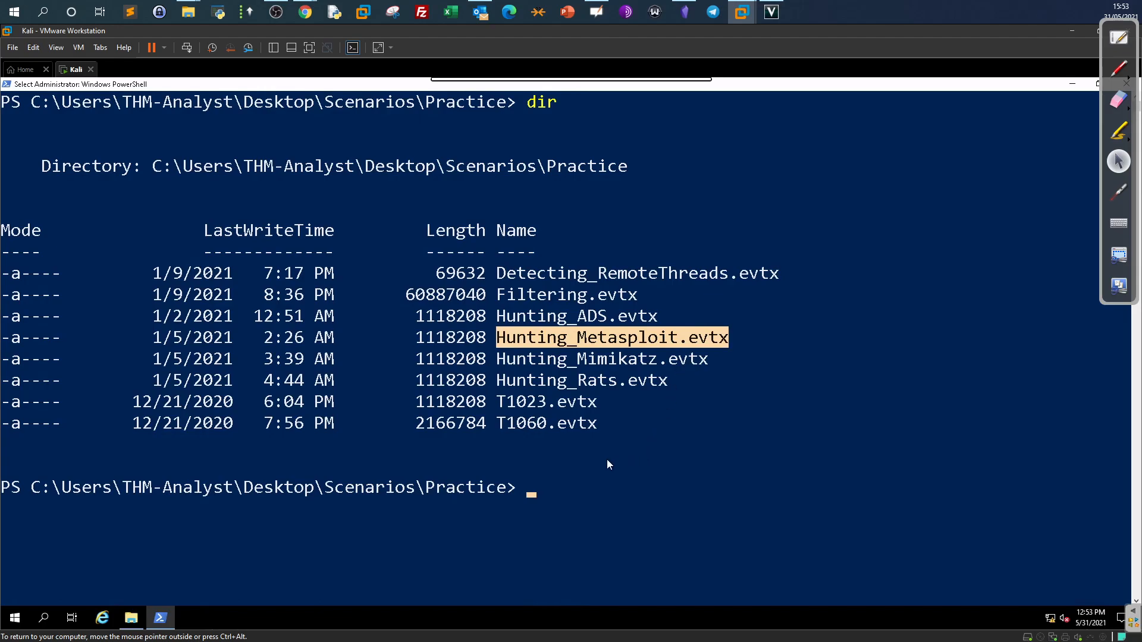
pyautogui.press('Escape')
pyautogui.write('Get0')
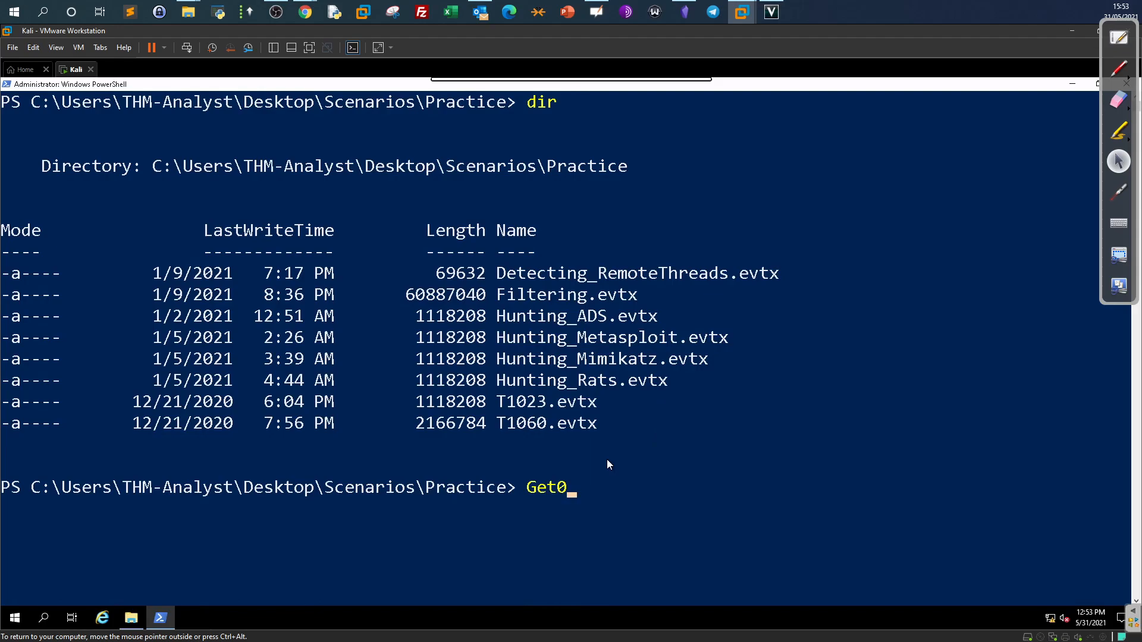
pyautogui.press('BackSpace')
pyautogui.write('-WinEvent ')
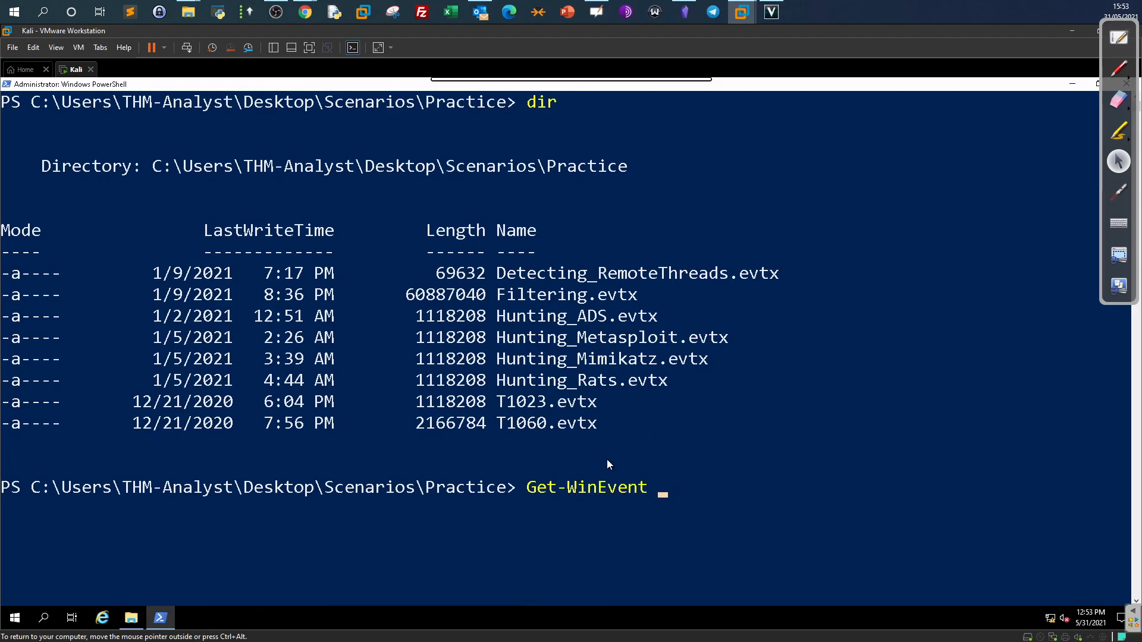
pyautogui.write('-Pa')
pyautogui.write('th .\\Hu')
# Complete the command as Get-WinEvent -Path .\Hunting_Metasploit.evtx -FilterXPath, fixing typos.
pyautogui.press('Tab')
pyautogui.press('BackSpace')
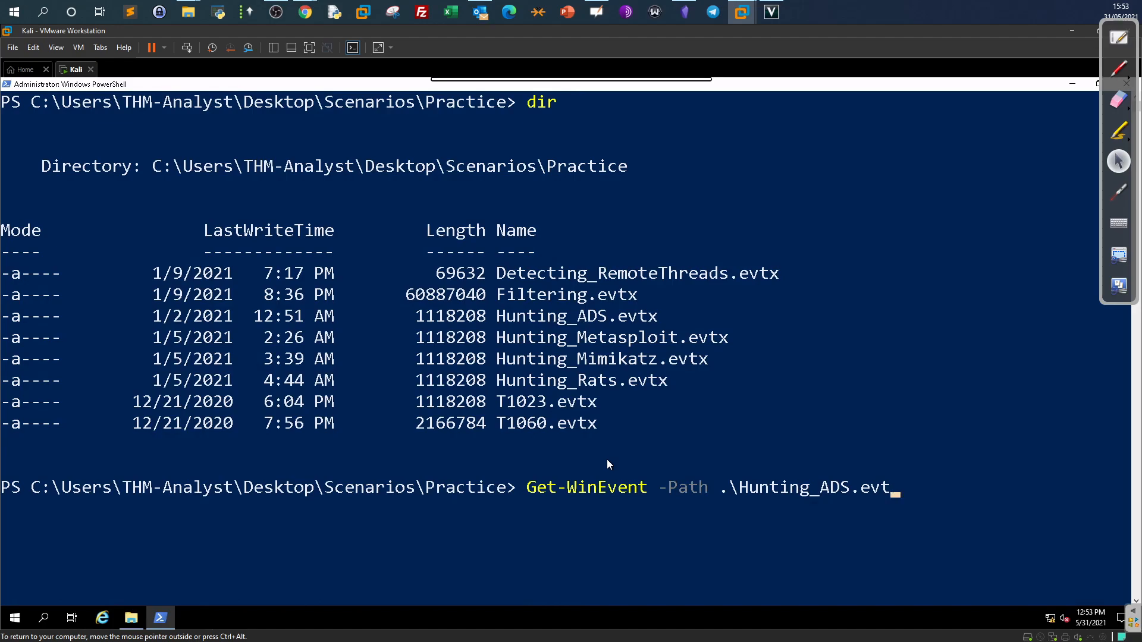
pyautogui.press('BackSpace')
pyautogui.press('BackSpace')
pyautogui.press('BackSpace')
pyautogui.press('BackSpace')
pyautogui.press('BackSpace')
pyautogui.press('BackSpace')
pyautogui.press('BackSpace')
pyautogui.write('M')
pyautogui.press('Tab')
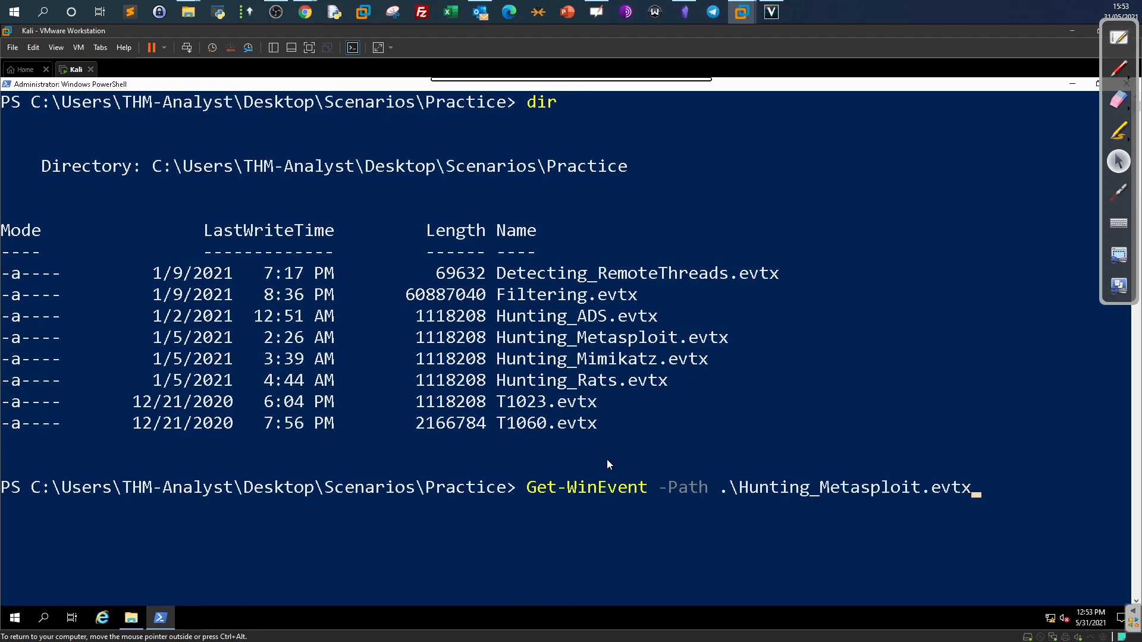
pyautogui.write('-X')
pyautogui.press('BackSpace')
pyautogui.write('FilterXp')
pyautogui.press('BackSpace')
pyautogui.write('Path')
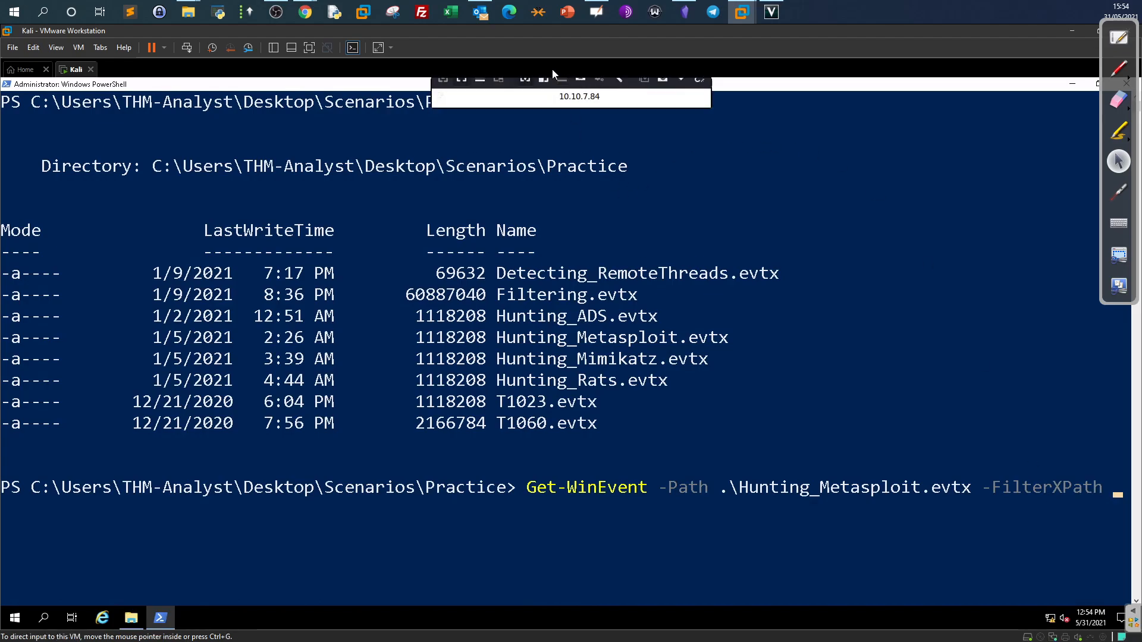
# In the Mousepad notes, point out the EventID 3 and port 4444 values of the first query.
pyautogui.click(681, 90)
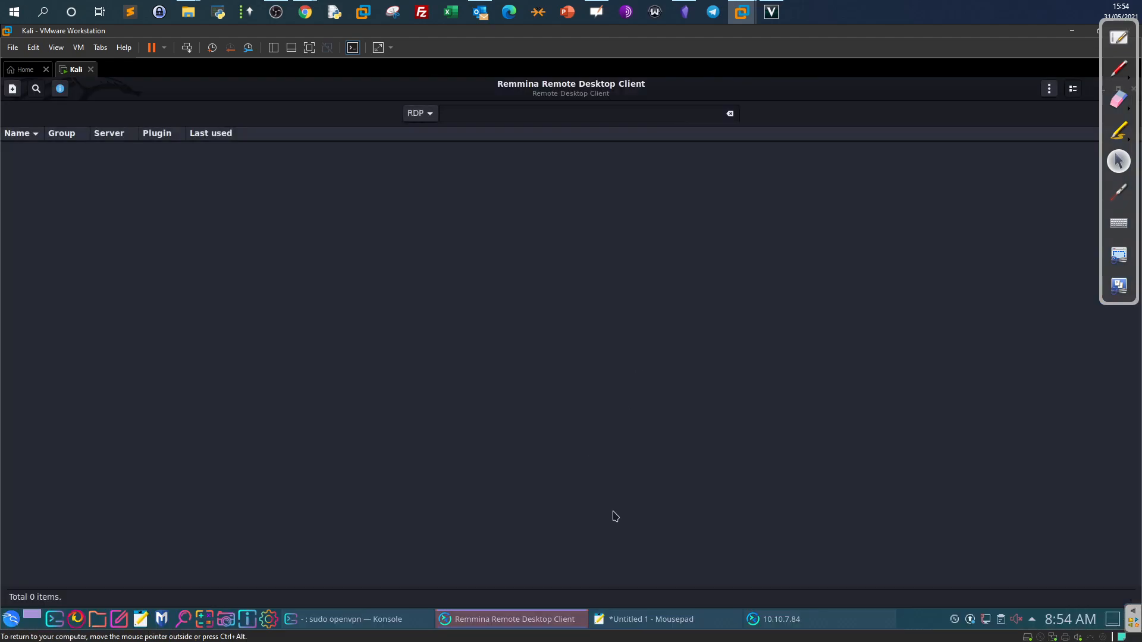
pyautogui.click(729, 619)
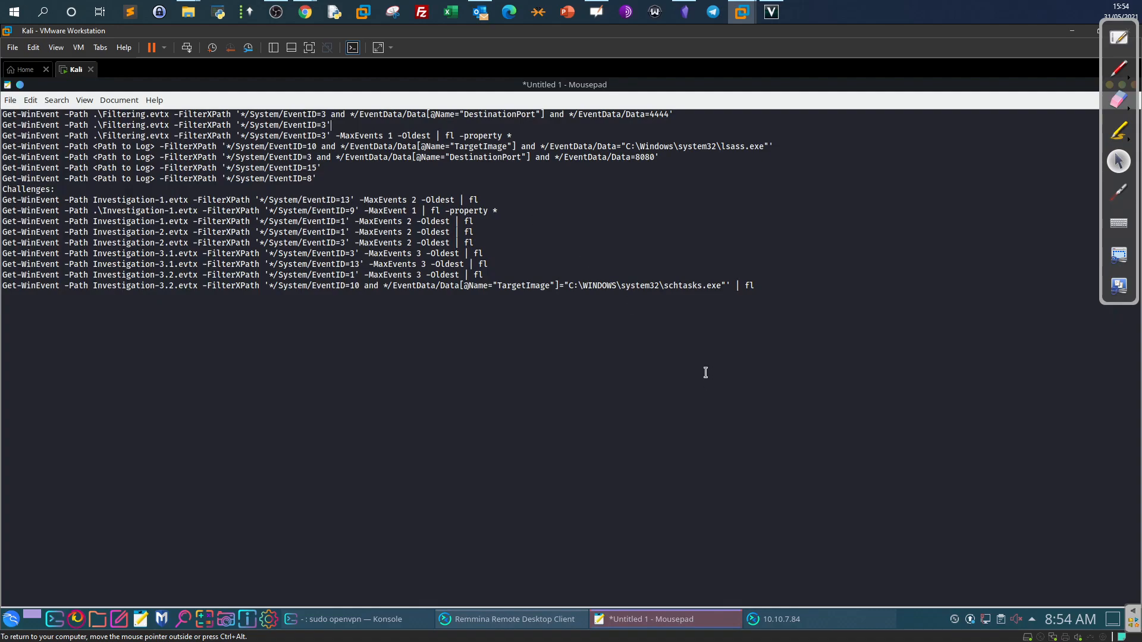
pyautogui.moveTo(672, 116); pyautogui.dragTo(647, 179)
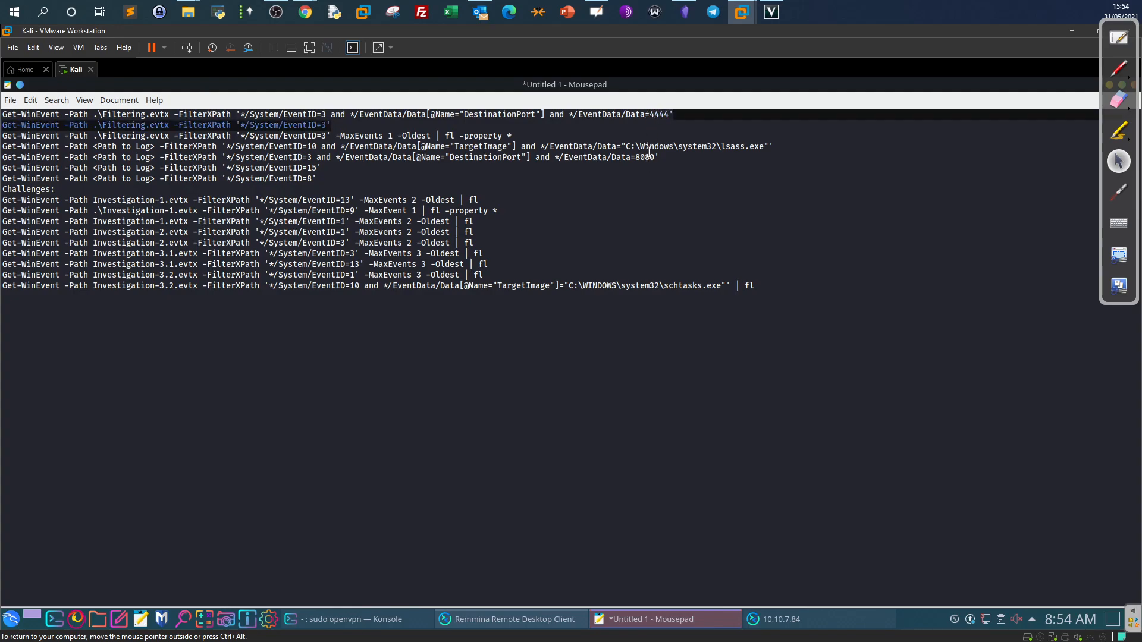
pyautogui.click(647, 116)
pyautogui.doubleClick(330, 115)
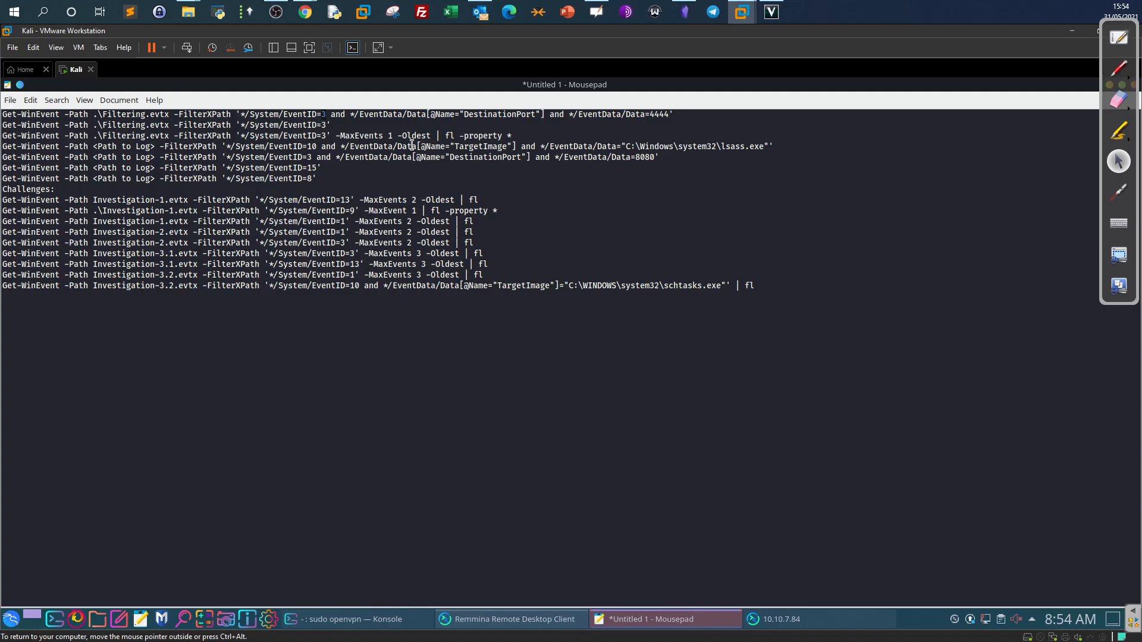
pyautogui.click(655, 115)
pyautogui.doubleClick(656, 114)
pyautogui.click(671, 120)
pyautogui.moveTo(673, 116); pyautogui.dragTo(652, 117)
pyautogui.click(665, 117)
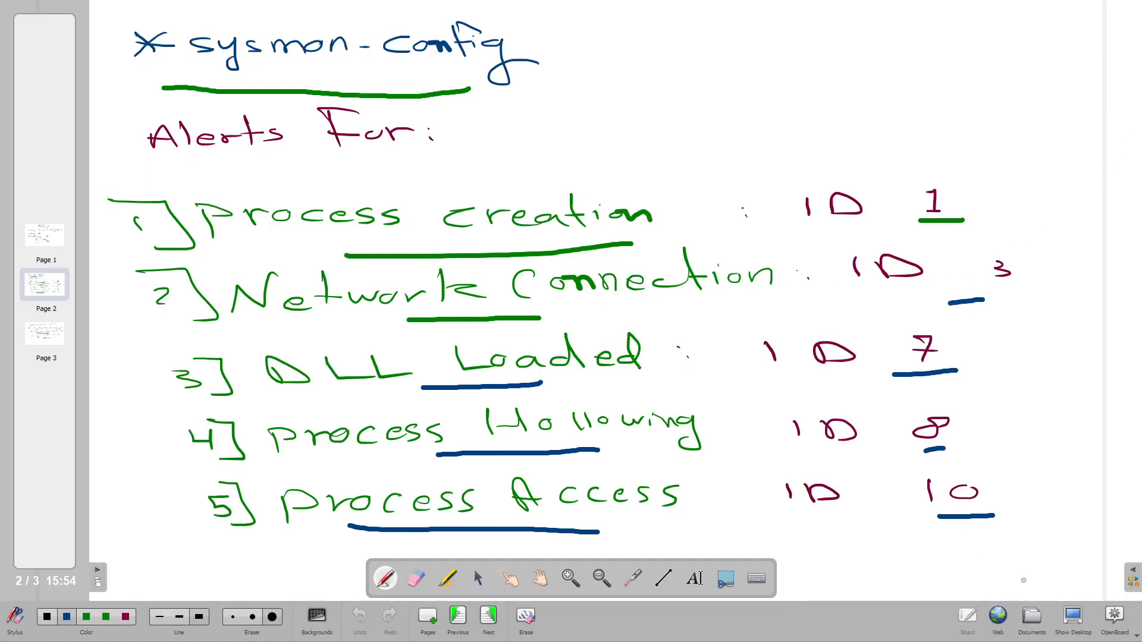
# Copy the whole first saved command from the notes.
pyautogui.click(1072, 622)
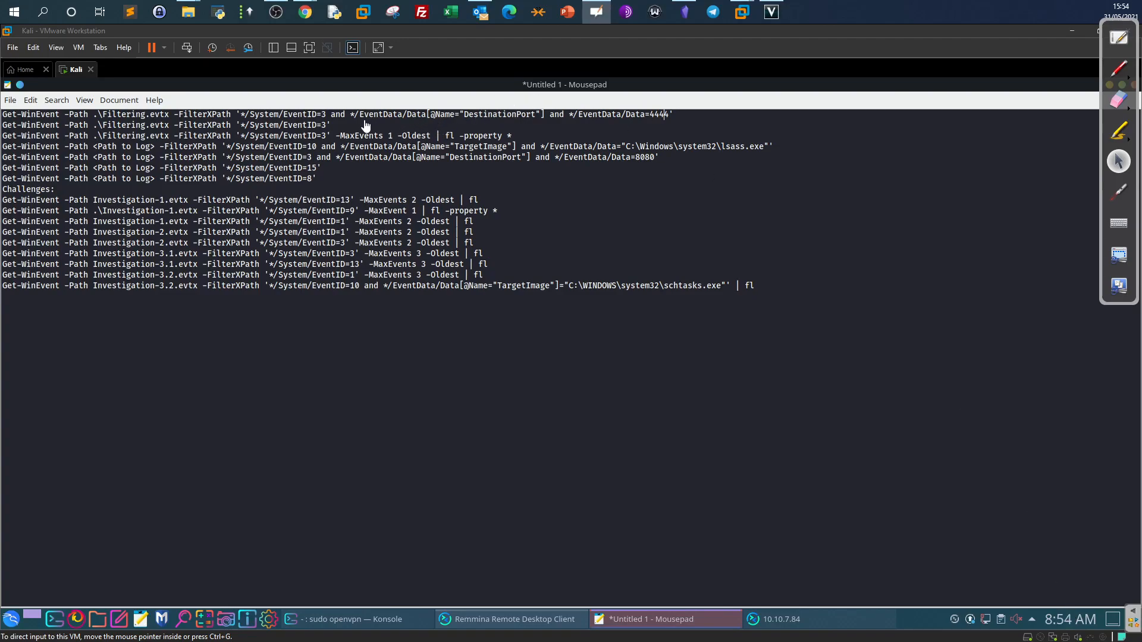
pyautogui.click(335, 123)
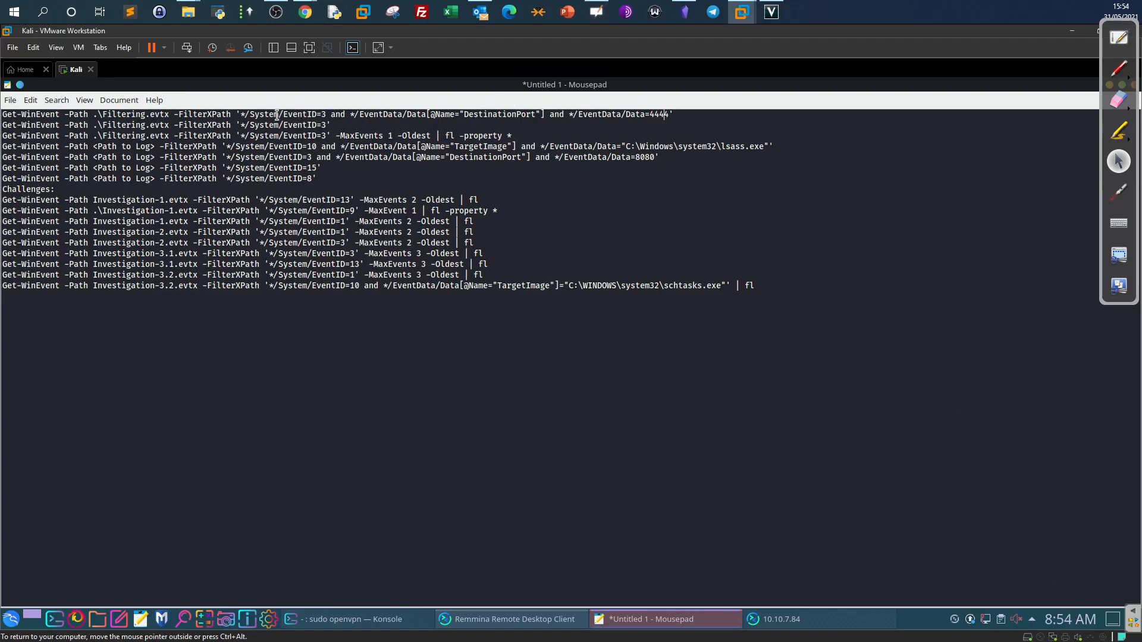
pyautogui.moveTo(291, 114); pyautogui.dragTo(332, 113)
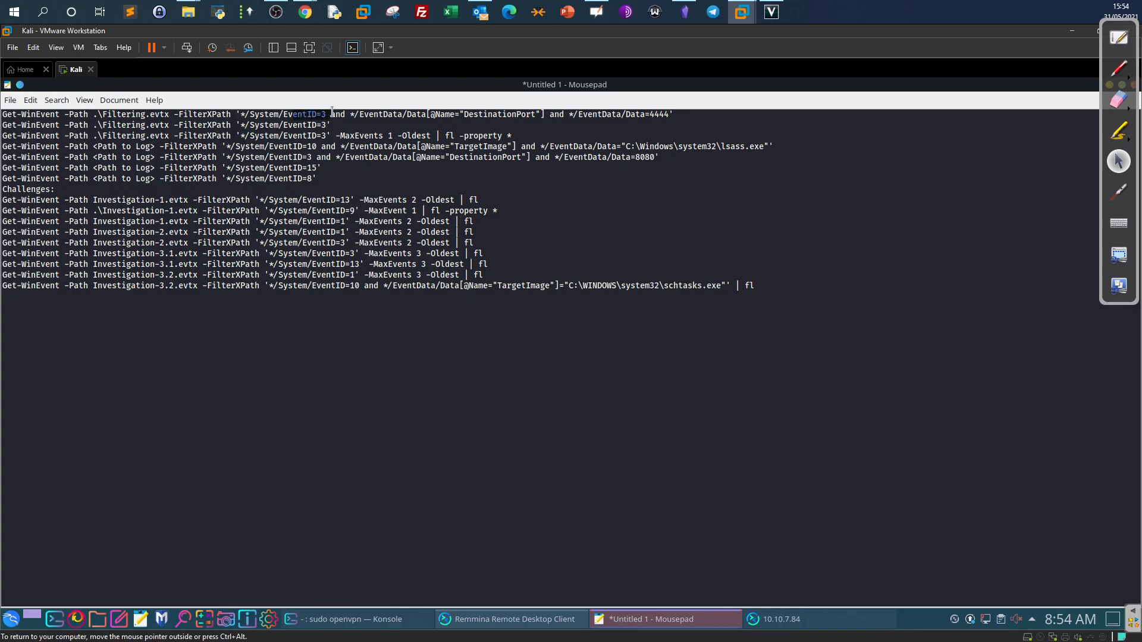
pyautogui.click(681, 115)
pyautogui.moveTo(681, 115); pyautogui.dragTo(4, 115)
pyautogui.rightClick(18, 115)
pyautogui.click(58, 167)
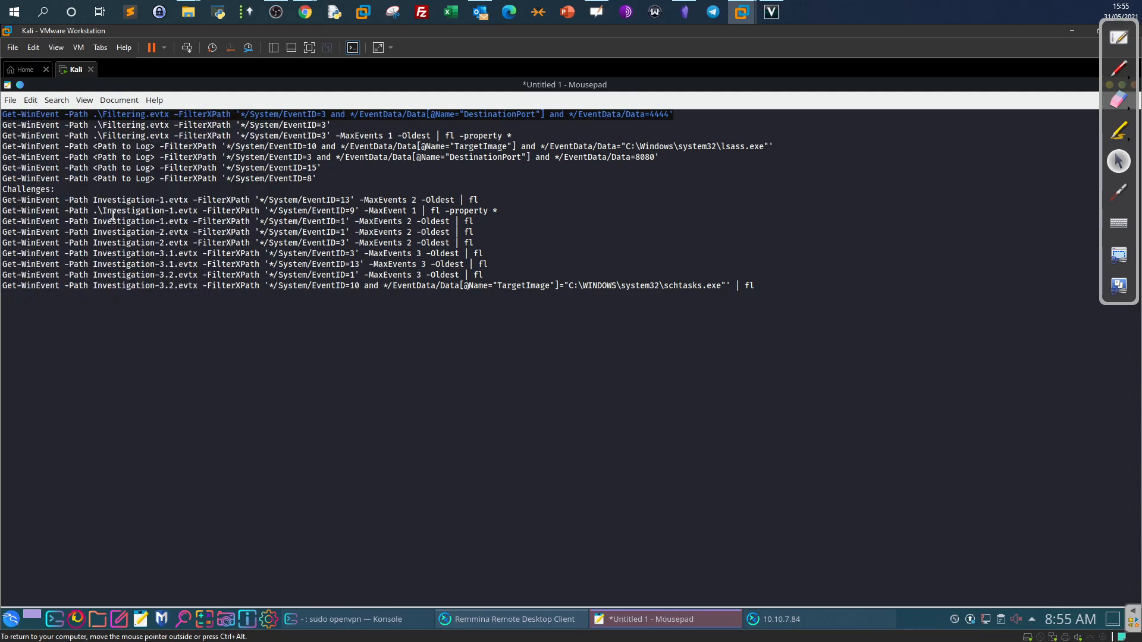
# Recopy only the quoted XPath filter on line 1 and return to PowerShell.
pyautogui.click(823, 621)
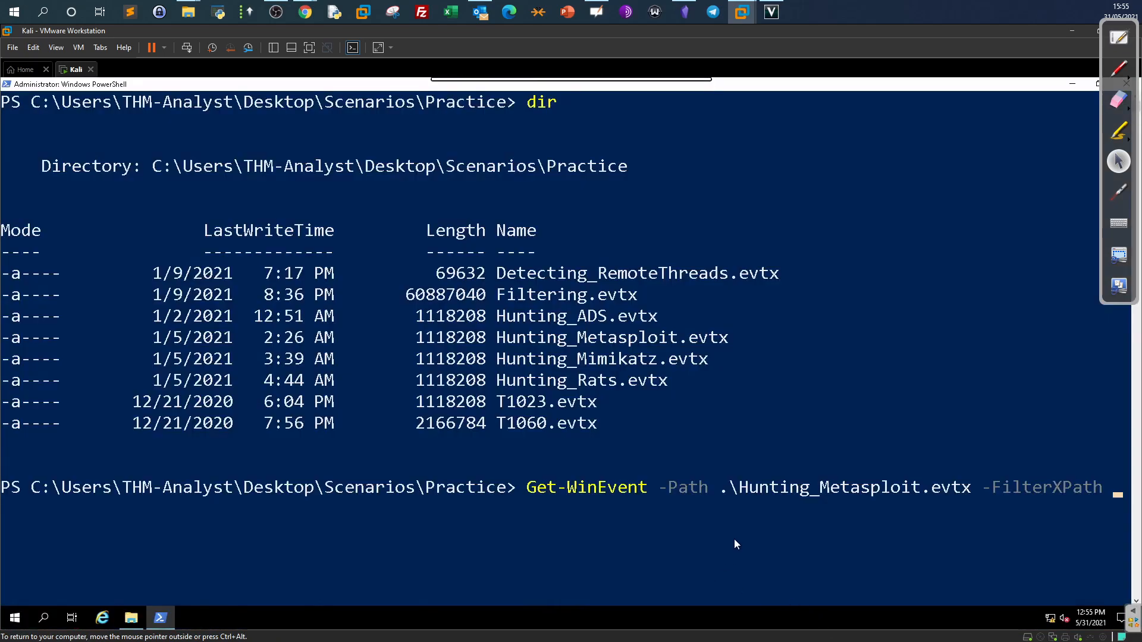
pyautogui.click(694, 81)
pyautogui.click(671, 115)
pyautogui.moveTo(671, 115); pyautogui.dragTo(239, 113)
pyautogui.rightClick(257, 115)
pyautogui.click(293, 170)
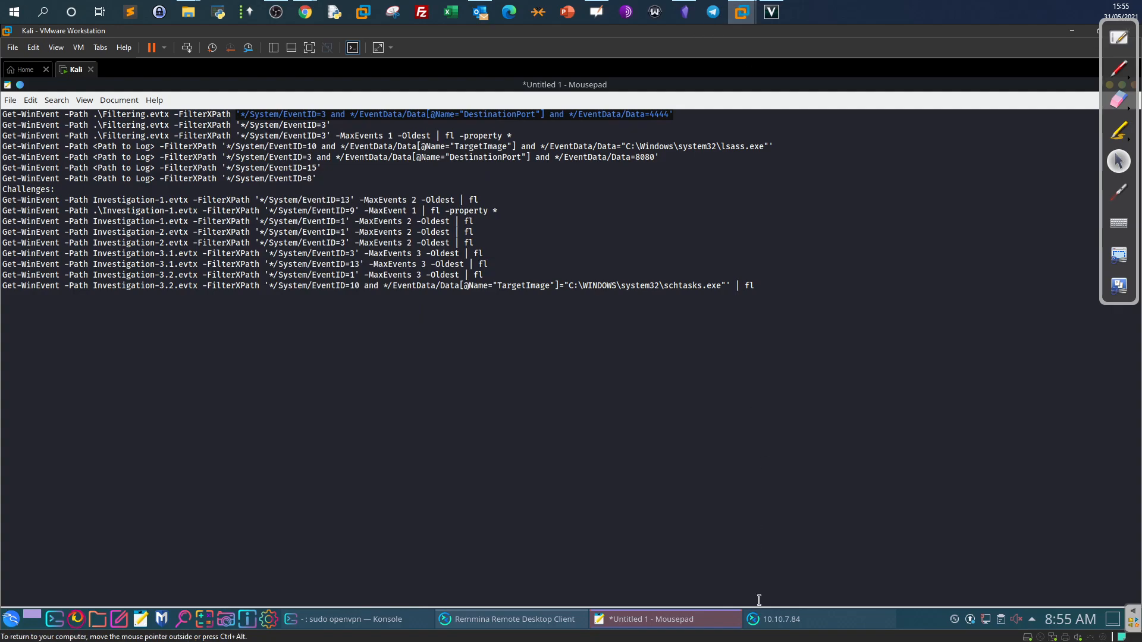
pyautogui.click(801, 621)
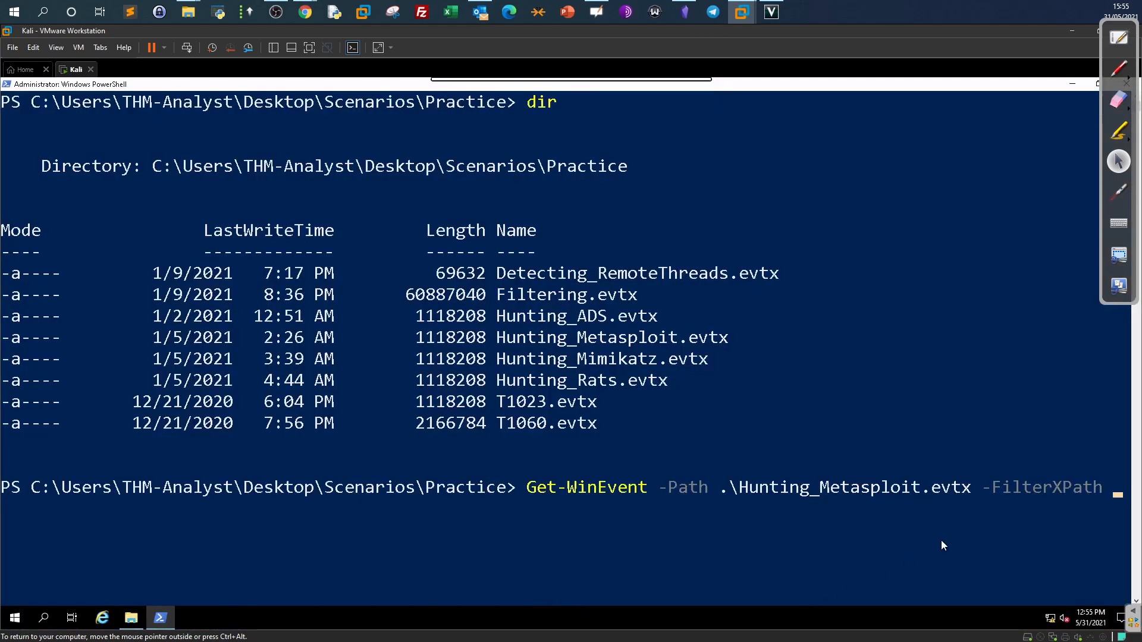
# Run the query with the pasted port 4444 XPath filter, then rerun it piped to | fl.
pyautogui.hotkey('ctrl', 'v')
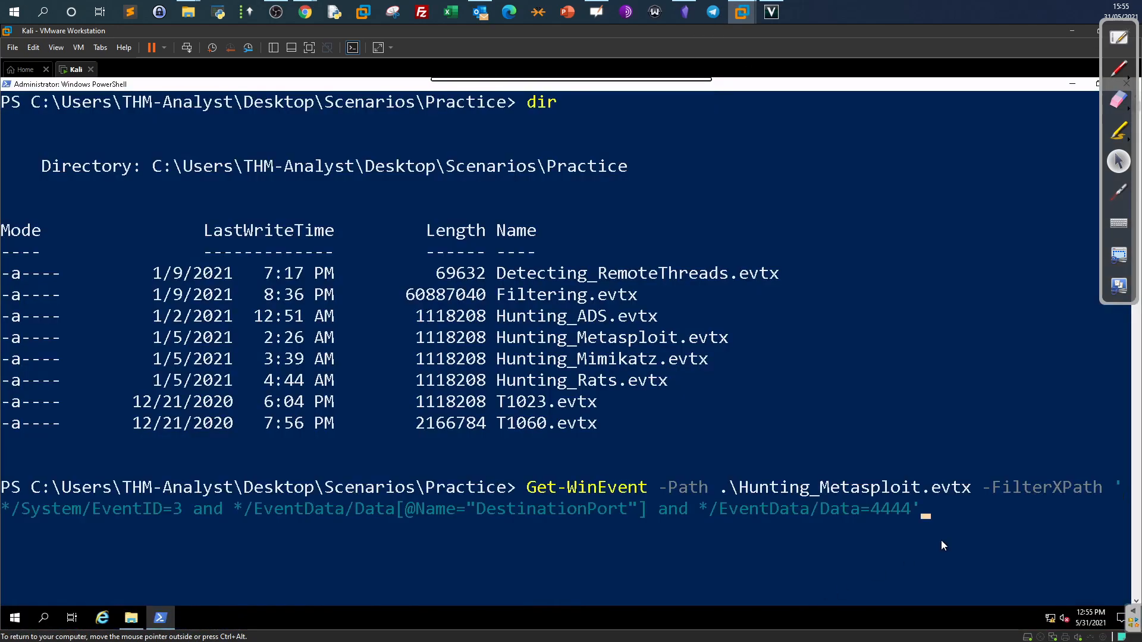
pyautogui.press('Return')
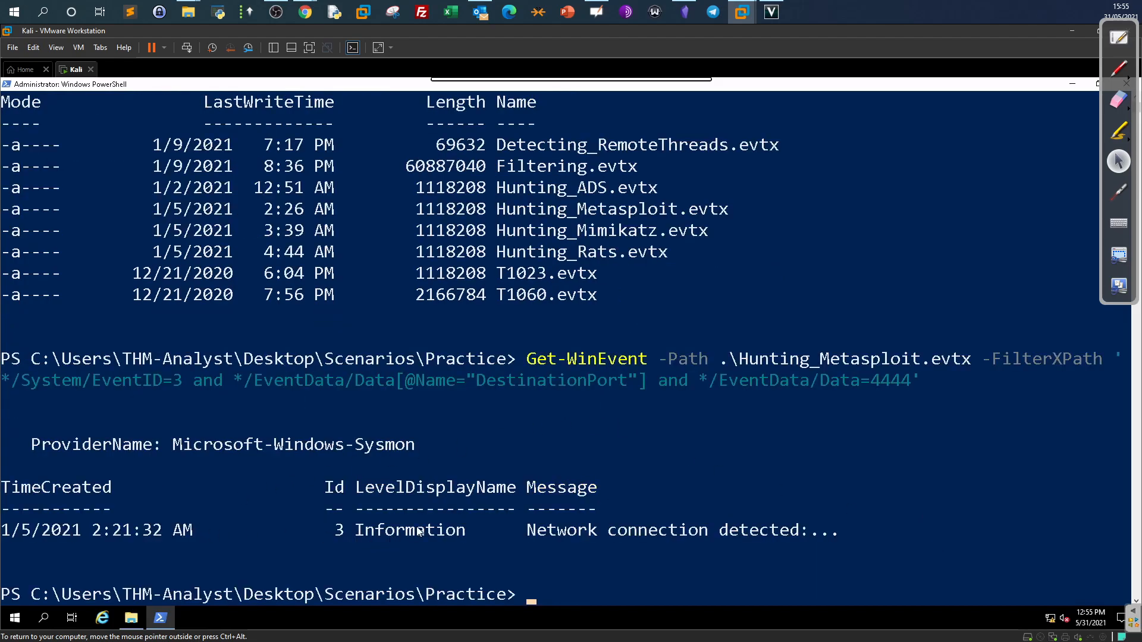
pyautogui.press('Up')
pyautogui.write('| fl')
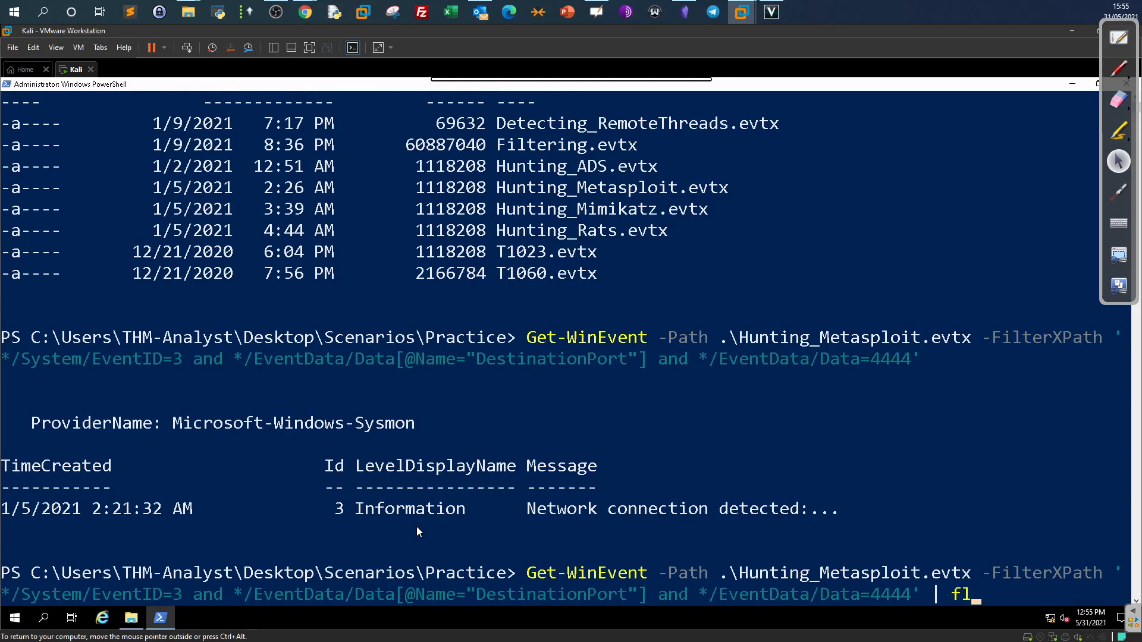
pyautogui.click(784, 513)
pyautogui.scroll(-1, 702, 469)
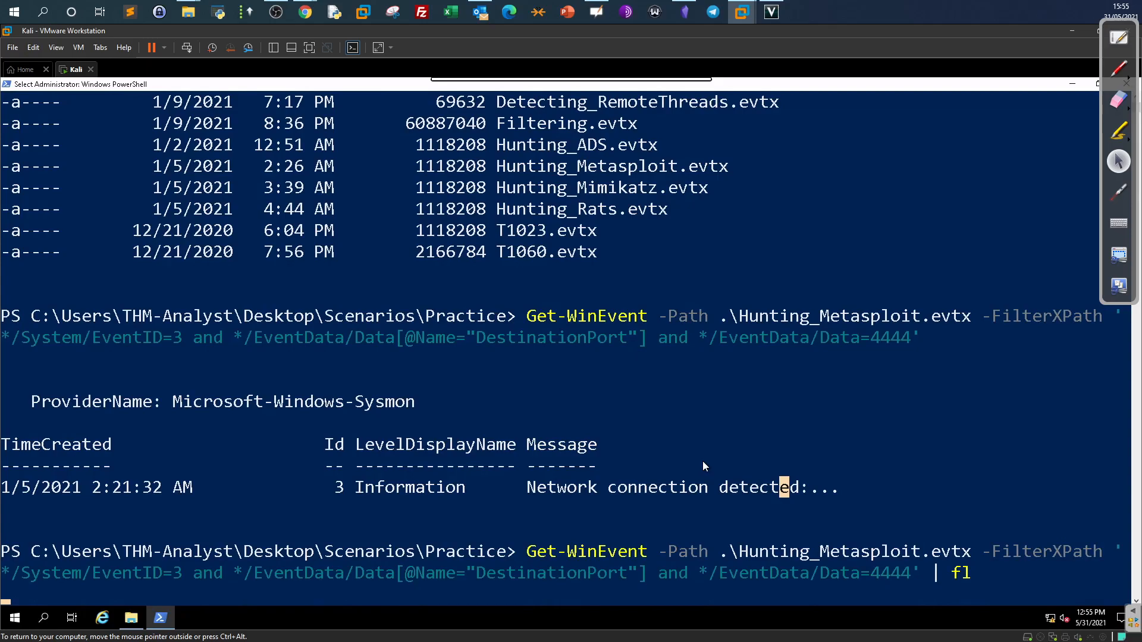
pyautogui.click(861, 544)
pyautogui.click(779, 557)
pyautogui.press('Return')
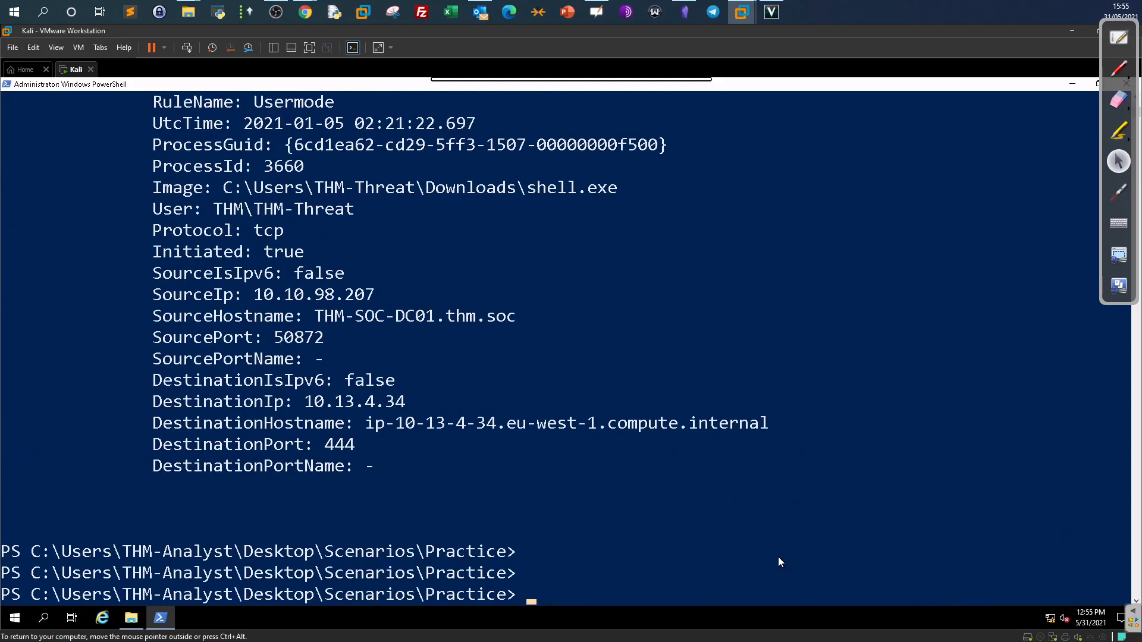
pyautogui.scroll(5, 501, 485)
pyautogui.scroll(-2, 501, 485)
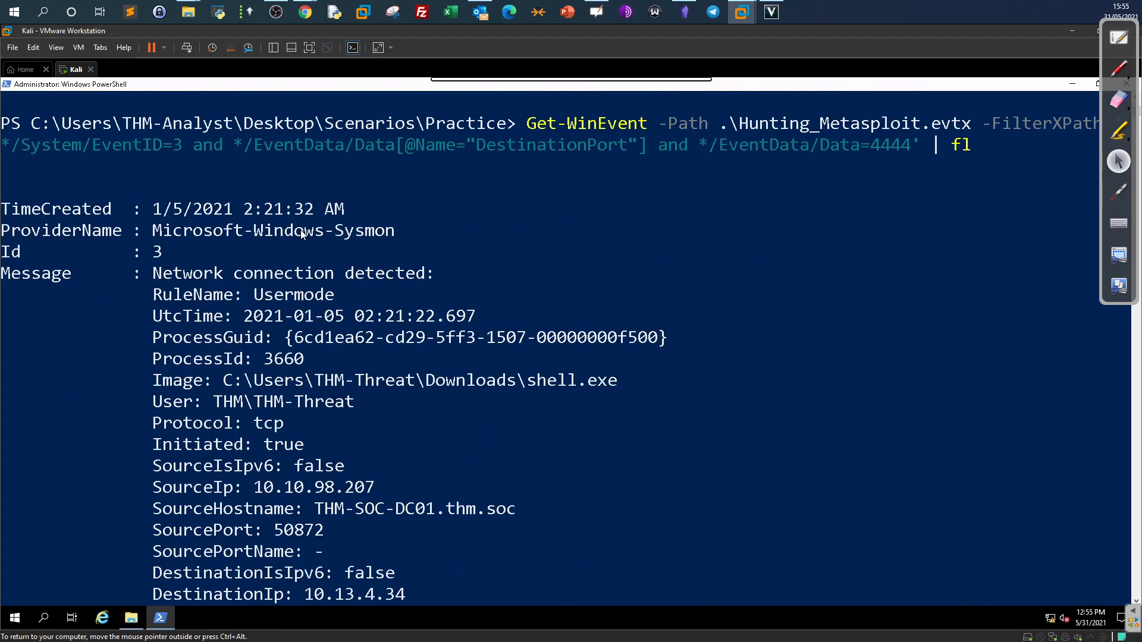
pyautogui.moveTo(151, 380); pyautogui.dragTo(626, 377)
pyautogui.moveTo(531, 386); pyautogui.dragTo(626, 385)
pyautogui.moveTo(426, 381); pyautogui.dragTo(516, 390)
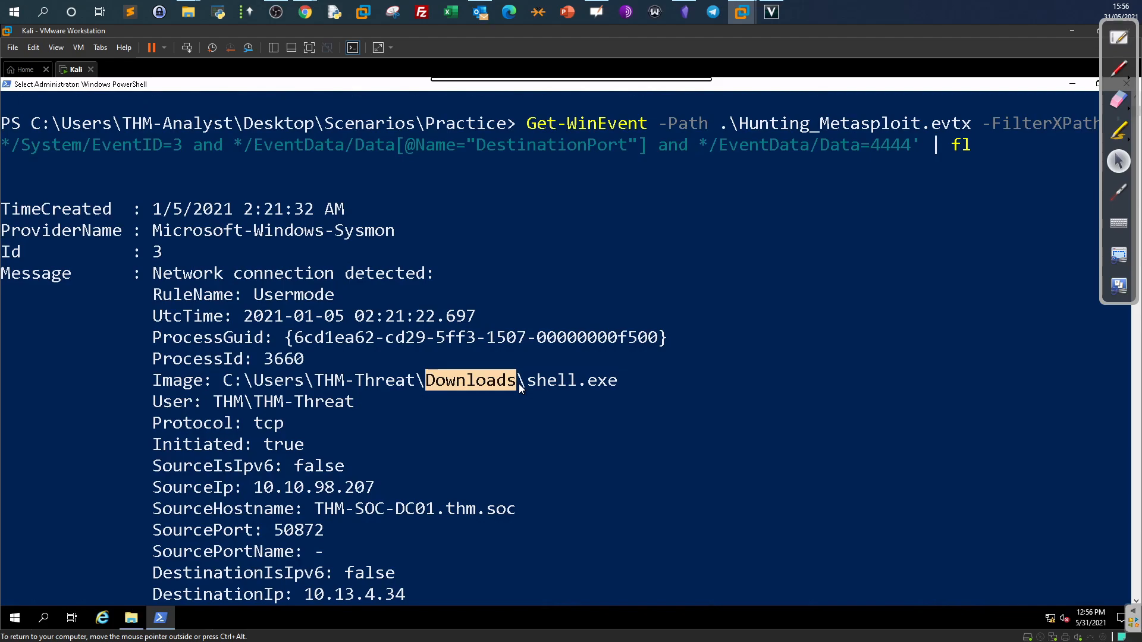
pyautogui.moveTo(624, 384); pyautogui.dragTo(530, 385)
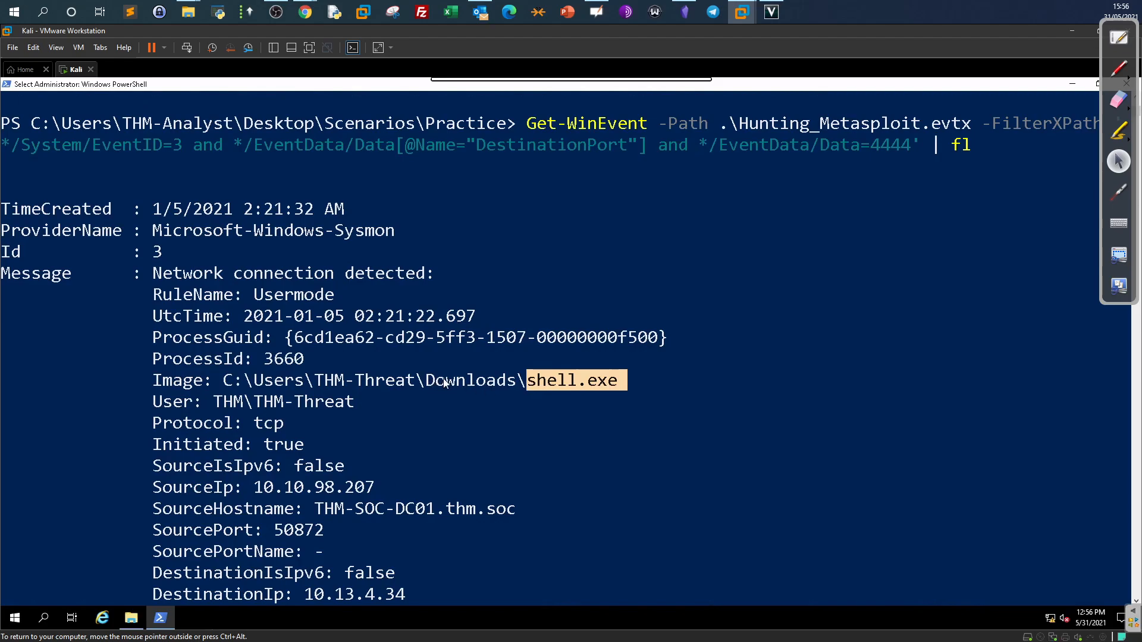
pyautogui.click(530, 381)
pyautogui.moveTo(528, 382); pyautogui.dragTo(603, 384)
pyautogui.scroll(-3, 509, 364)
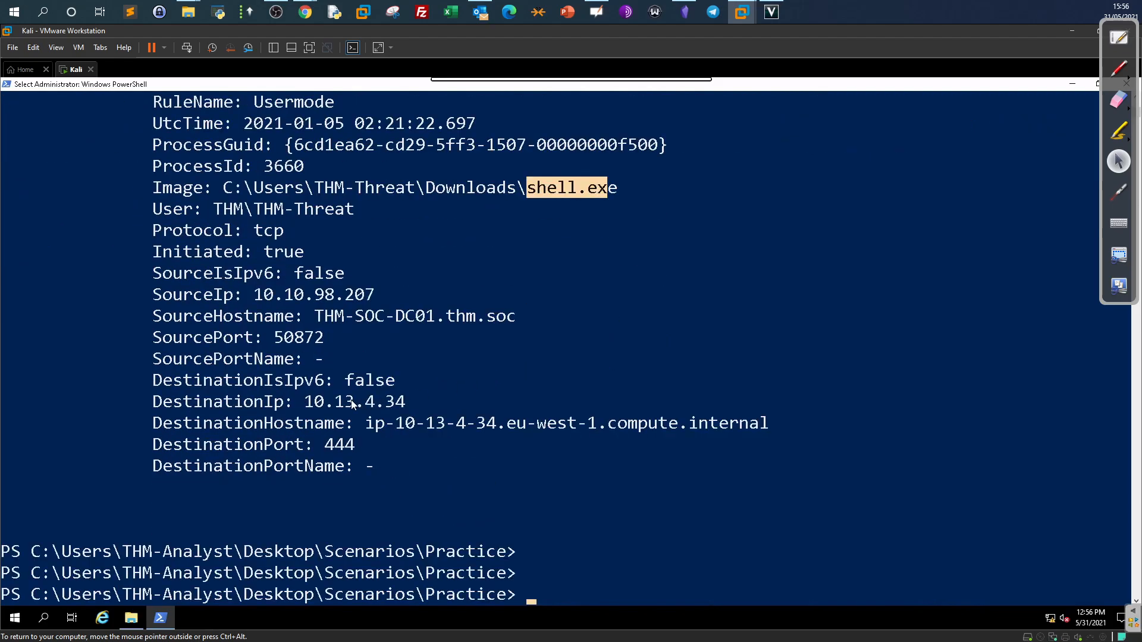
pyautogui.moveTo(305, 402); pyautogui.dragTo(405, 402)
pyautogui.moveTo(355, 445); pyautogui.dragTo(325, 445)
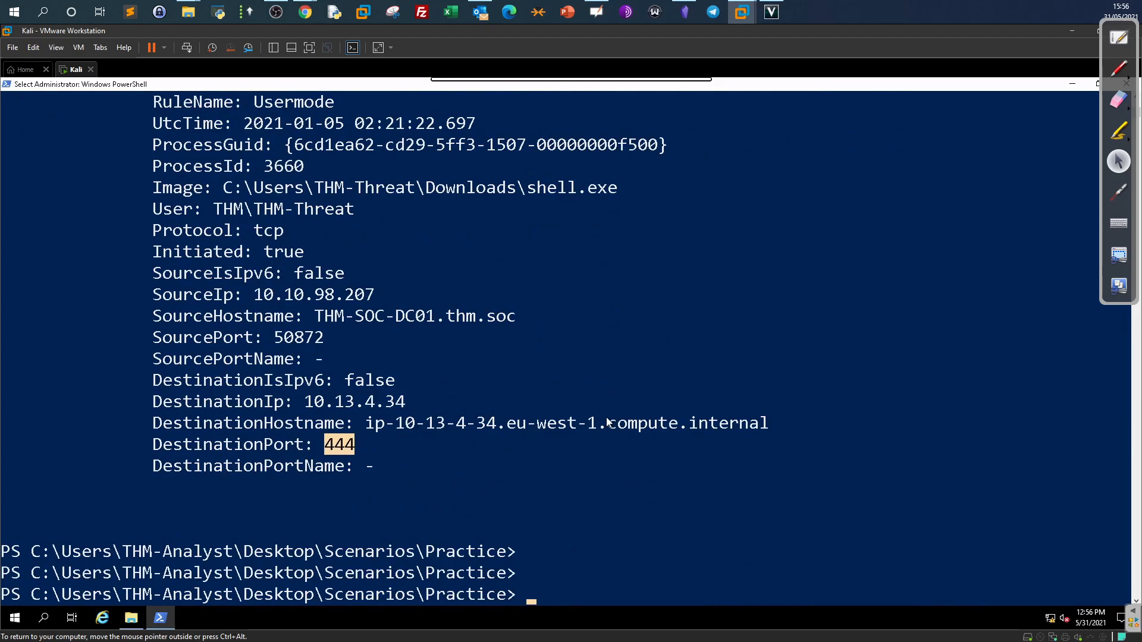
pyautogui.click(420, 423)
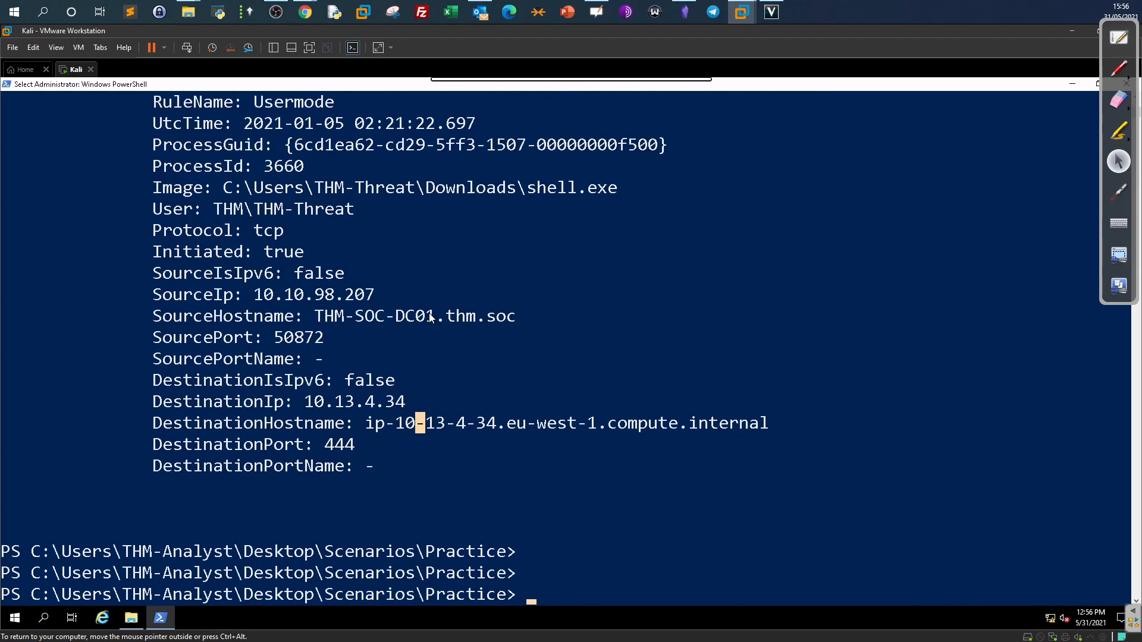
# Scroll the PowerShell output and highlight the Hunting_Mimikatz.evtx file name.
pyautogui.scroll(7, 552, 325)
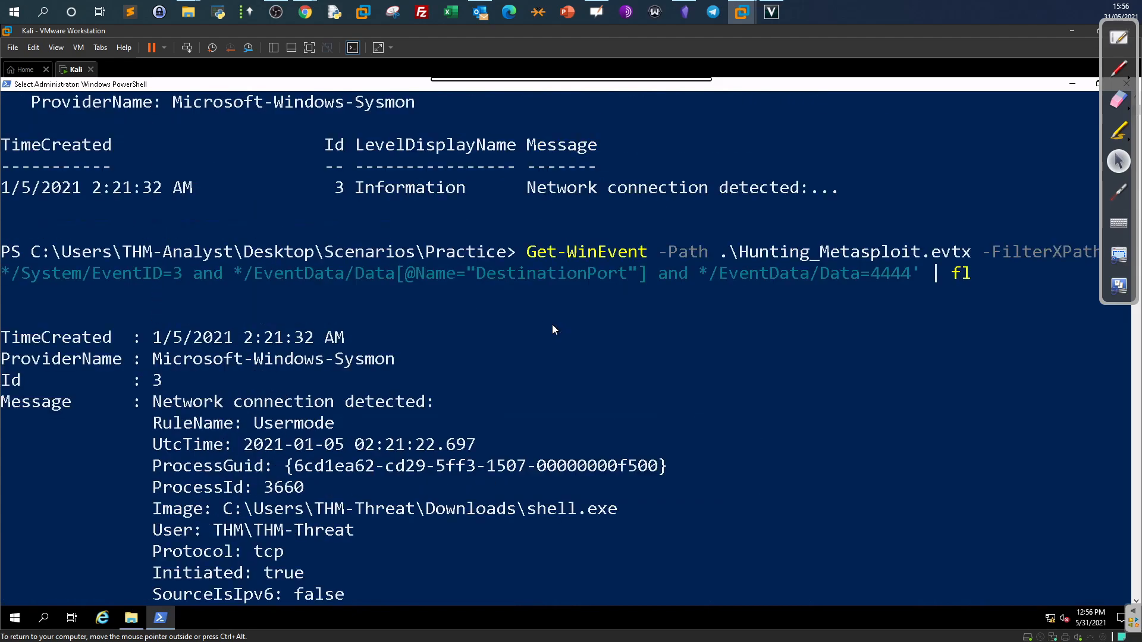
pyautogui.scroll(5, 552, 324)
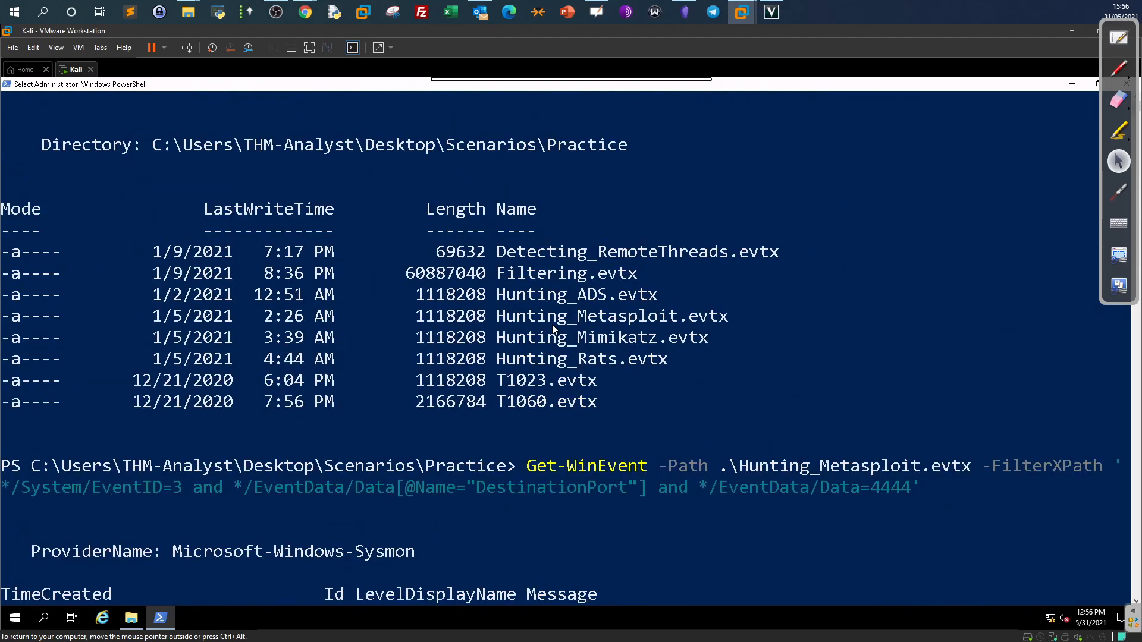
pyautogui.moveTo(708, 340); pyautogui.dragTo(505, 352)
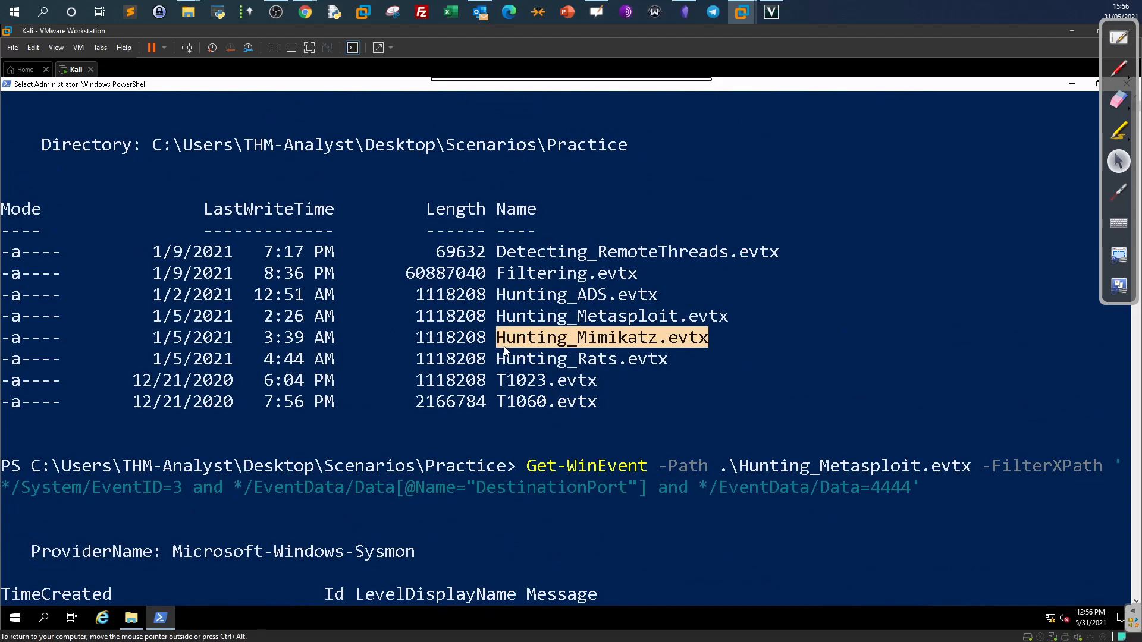
pyautogui.scroll(-6, 508, 347)
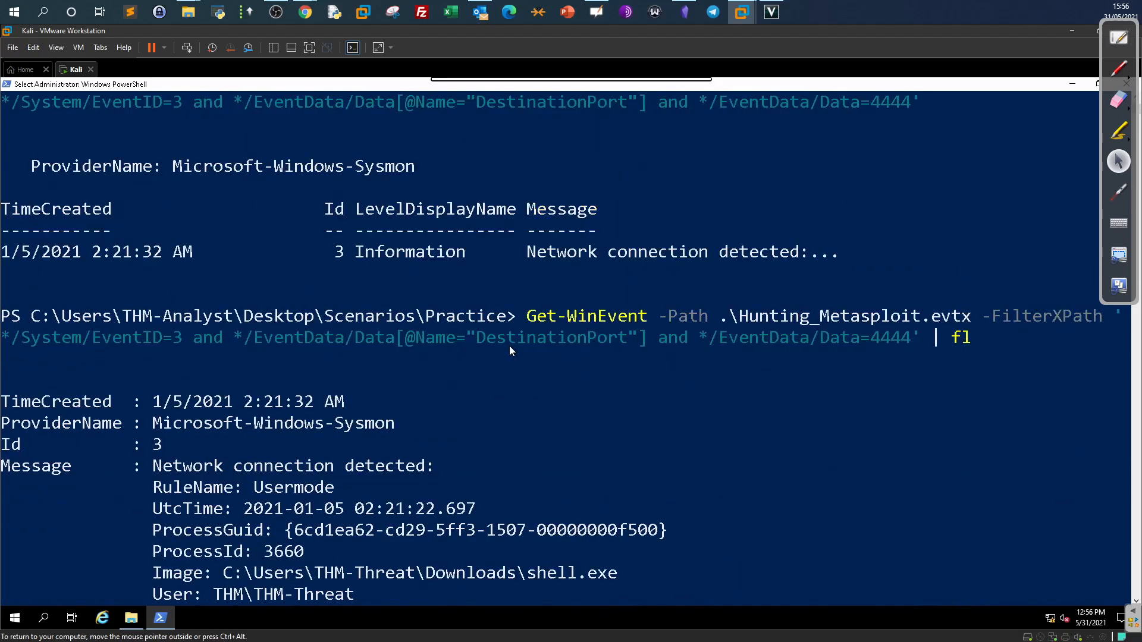
# Copy the lsass.exe EventID 10 query from line 4 of the notes and return to PowerShell.
pyautogui.click(682, 89)
pyautogui.click(417, 296)
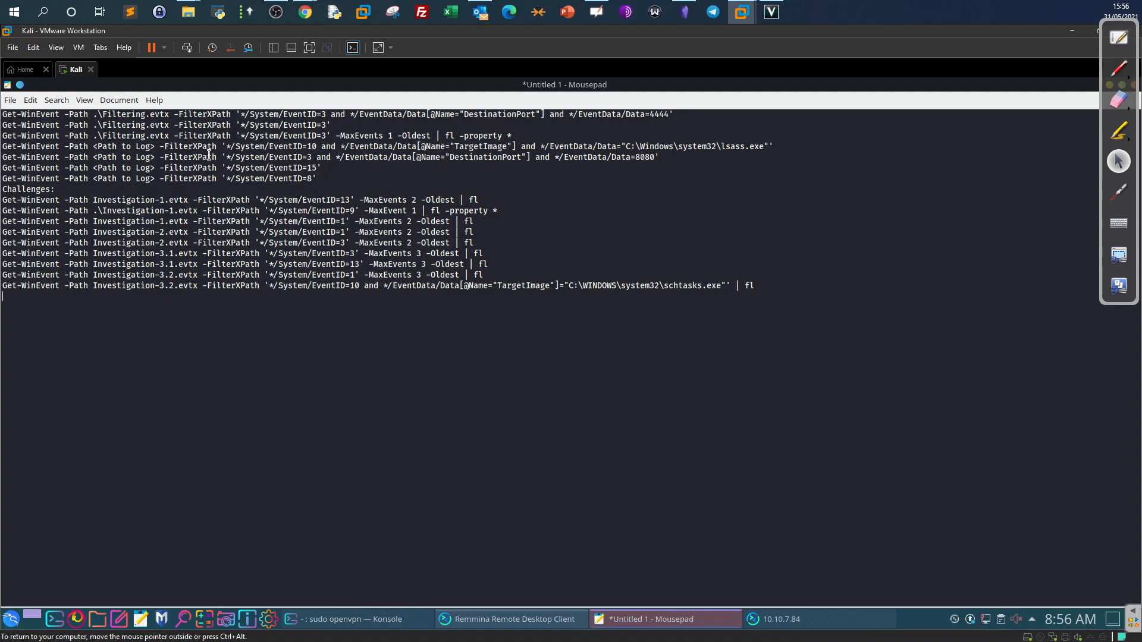
pyautogui.moveTo(776, 144); pyautogui.dragTo(229, 148)
pyautogui.rightClick(228, 149)
pyautogui.click(752, 162)
pyautogui.moveTo(775, 147); pyautogui.dragTo(222, 148)
pyautogui.rightClick(232, 145)
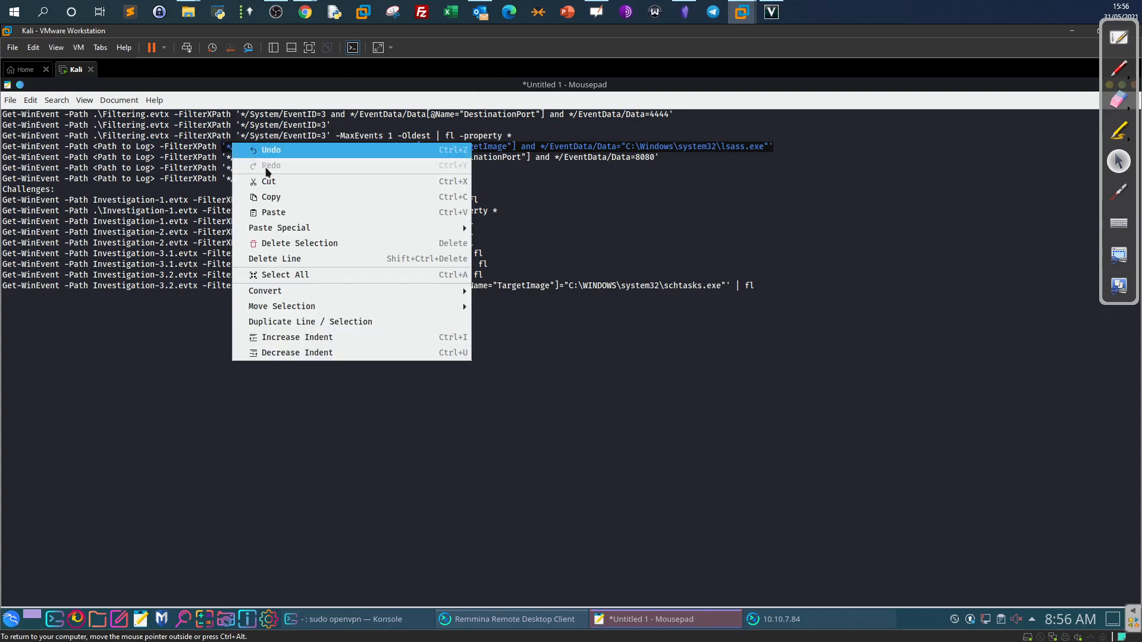
pyautogui.click(271, 197)
pyautogui.click(768, 619)
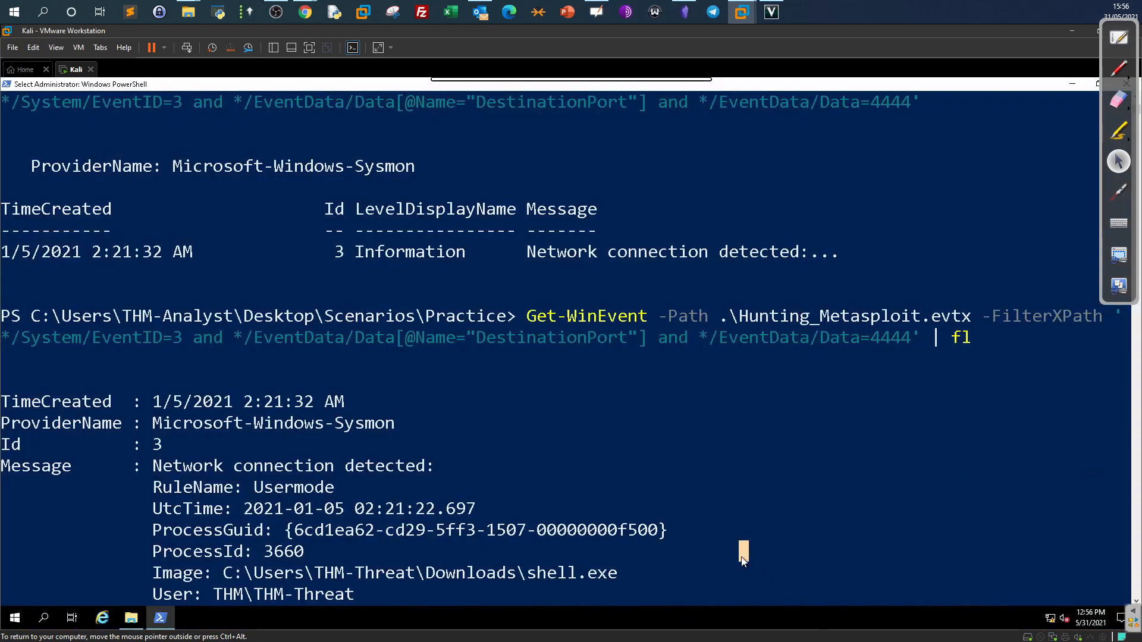
# Recall the last query and swap its file for Hunting_Mimikatz.evtx with a pasted filter.
pyautogui.press('Return')
pyautogui.press('Return')
pyautogui.rightClick(766, 544)
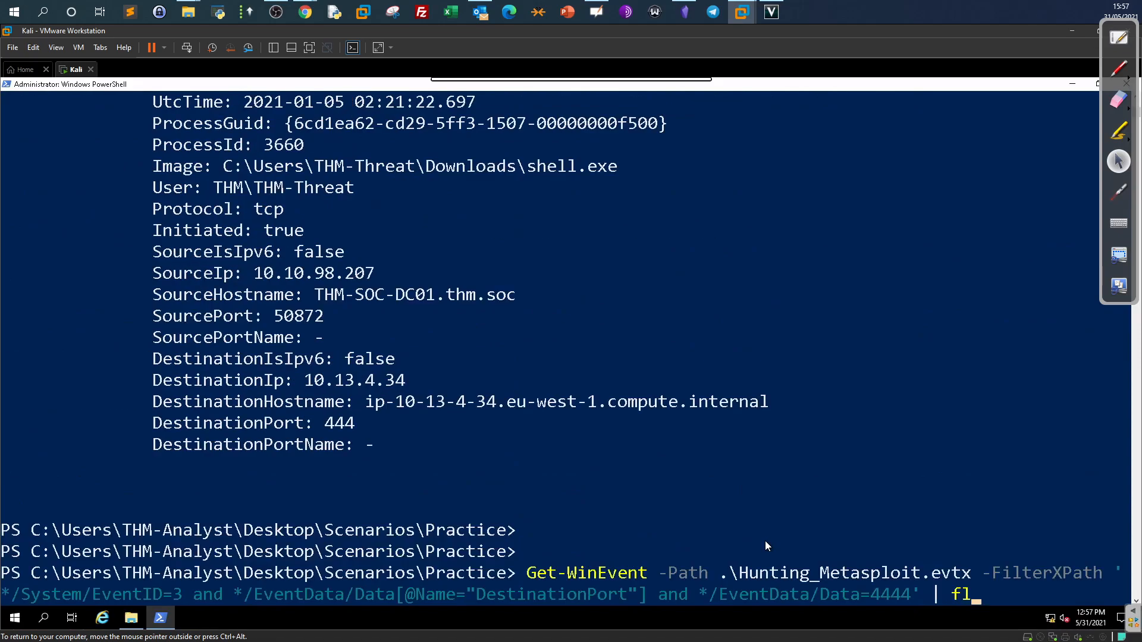
pyautogui.press('BackSpace')
pyautogui.press('BackSpace')
pyautogui.press('BackSpace')
pyautogui.press('BackSpace')
pyautogui.press('BackSpace')
pyautogui.press('BackSpace')
pyautogui.press('BackSpace')
pyautogui.press('BackSpace')
pyautogui.press('BackSpace')
pyautogui.press('BackSpace')
pyautogui.press('BackSpace')
pyautogui.press('BackSpace')
pyautogui.press('BackSpace')
pyautogui.press('BackSpace')
pyautogui.press('BackSpace')
pyautogui.press('BackSpace')
pyautogui.press('BackSpace')
pyautogui.press('BackSpace')
pyautogui.press('BackSpace')
pyautogui.press('BackSpace')
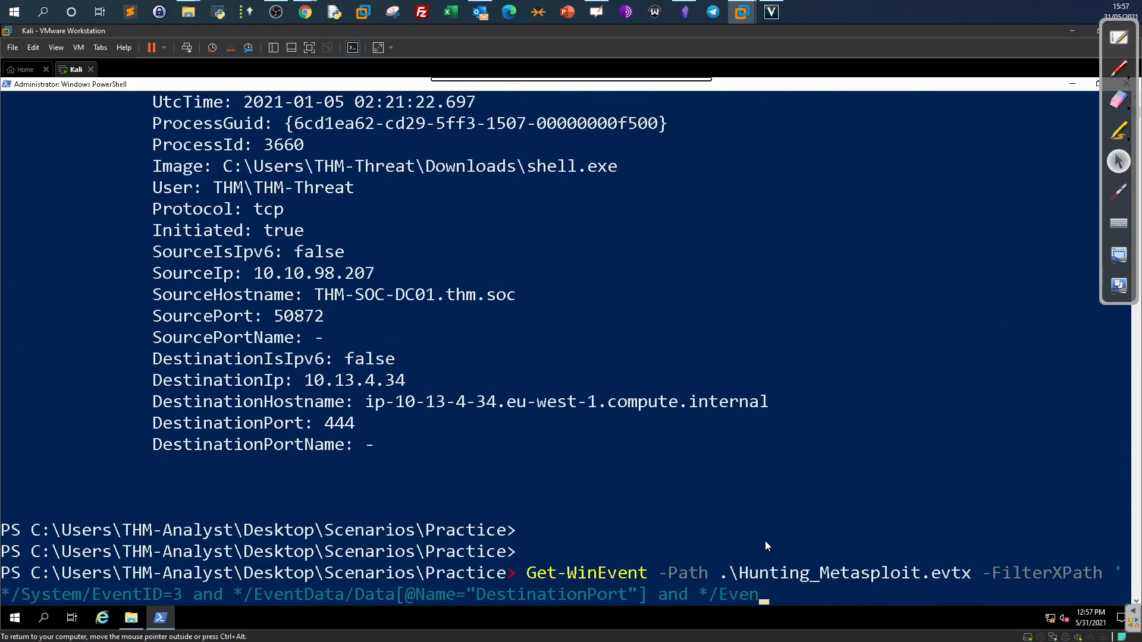
pyautogui.press('BackSpace')
pyautogui.press('BackSpace')
pyautogui.press('BackSpace')
pyautogui.press('BackSpace')
pyautogui.press('BackSpace')
pyautogui.press('BackSpace')
pyautogui.press('BackSpace')
pyautogui.press('BackSpace')
pyautogui.press('BackSpace')
pyautogui.press('BackSpace')
pyautogui.press('BackSpace')
pyautogui.press('BackSpace')
pyautogui.press('BackSpace')
pyautogui.press('BackSpace')
pyautogui.press('BackSpace')
pyautogui.press('BackSpace')
pyautogui.press('BackSpace')
pyautogui.press('BackSpace')
pyautogui.press('BackSpace')
pyautogui.press('BackSpace')
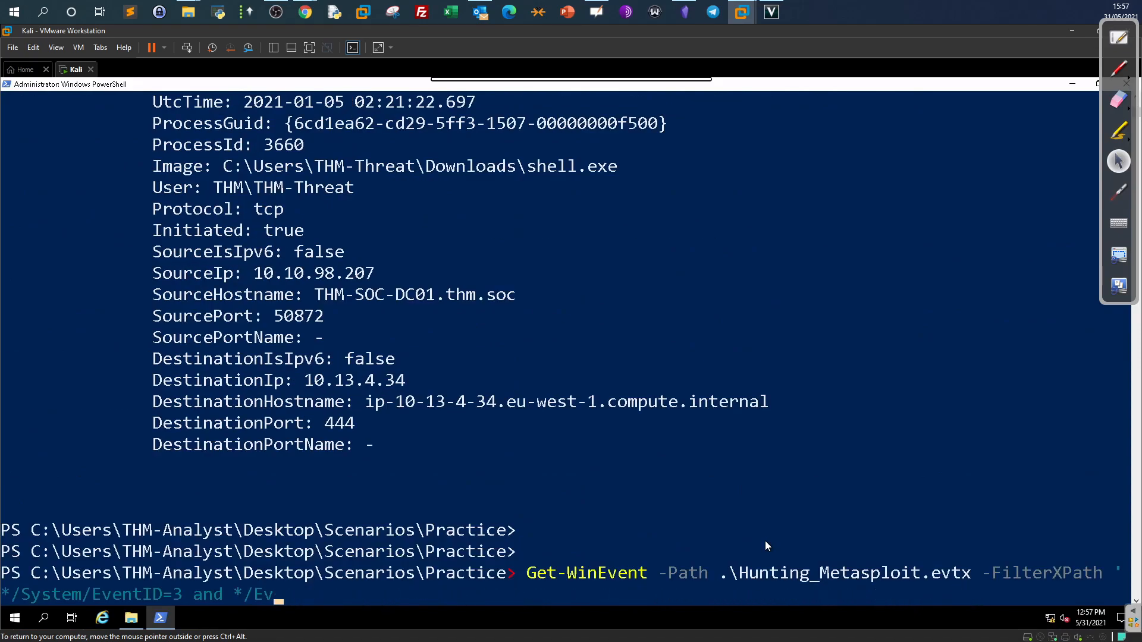
pyautogui.press('BackSpace')
pyautogui.press('BackSpace')
pyautogui.press('BackSpace')
pyautogui.press('BackSpace')
pyautogui.press('BackSpace')
pyautogui.press('BackSpace')
pyautogui.press('BackSpace')
pyautogui.press('BackSpace')
pyautogui.press('BackSpace')
pyautogui.press('BackSpace')
pyautogui.press('BackSpace')
pyautogui.press('BackSpace')
pyautogui.press('BackSpace')
pyautogui.press('BackSpace')
pyautogui.press('BackSpace')
pyautogui.press('BackSpace')
pyautogui.press('BackSpace')
pyautogui.press('BackSpace')
pyautogui.press('BackSpace')
pyautogui.press('BackSpace')
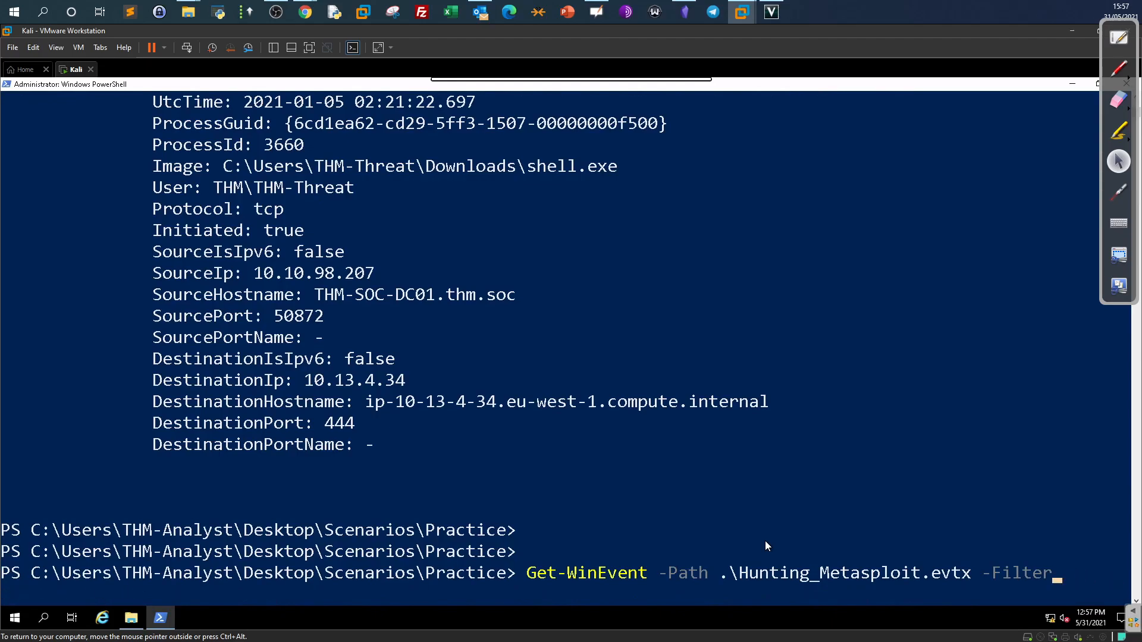
pyautogui.press('BackSpace')
pyautogui.press('BackSpace')
pyautogui.press('BackSpace')
pyautogui.press('BackSpace')
pyautogui.press('BackSpace')
pyautogui.press('BackSpace')
pyautogui.press('BackSpace')
pyautogui.press('BackSpace')
pyautogui.press('BackSpace')
pyautogui.press('BackSpace')
pyautogui.press('BackSpace')
pyautogui.press('BackSpace')
pyautogui.press('BackSpace')
pyautogui.press('BackSpace')
pyautogui.press('BackSpace')
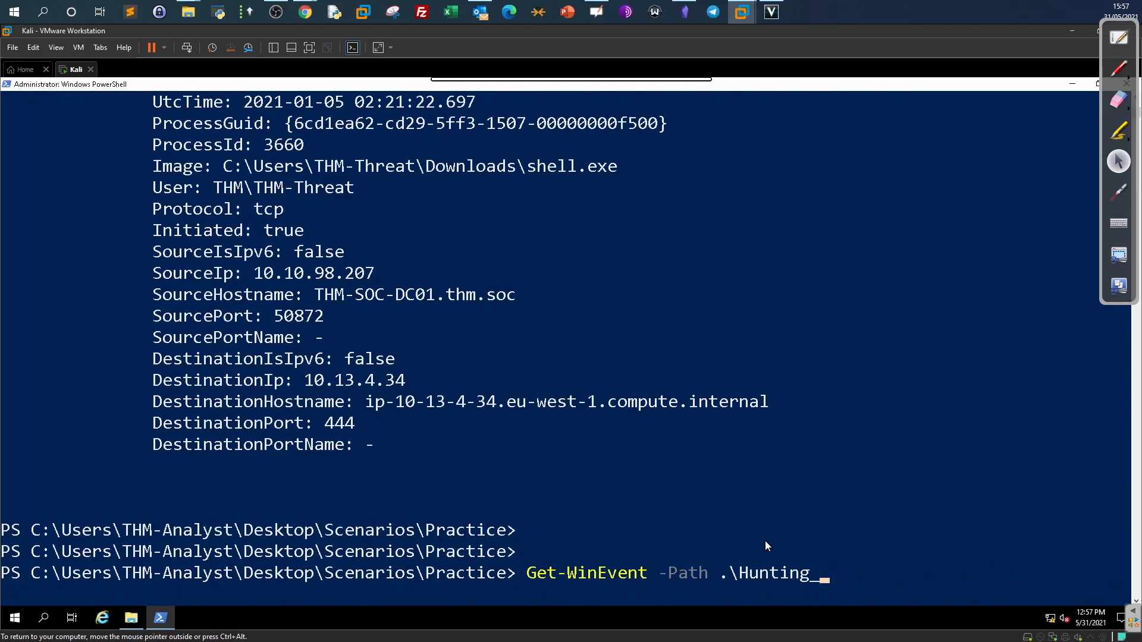
pyautogui.write('i')
pyautogui.press('Tab')
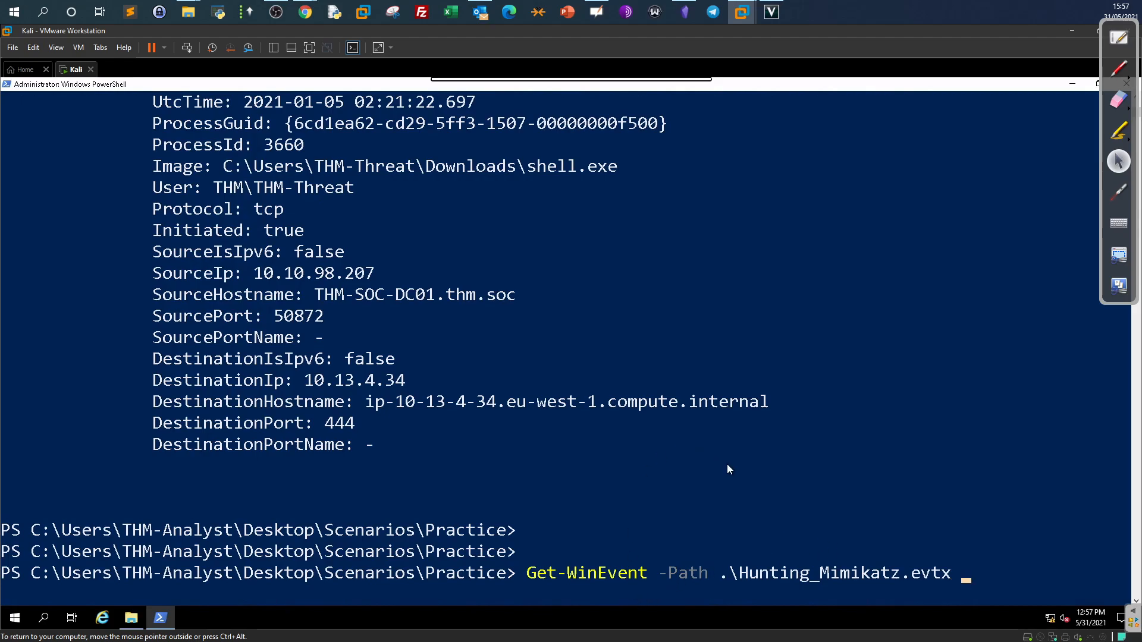
pyautogui.write('\'*/System/EventID=10 and */EventData/Data[@Name="TargetImage"] and */EventData/Data="C:\\Windows\\system32\\lsass.exe"\'')
# Rebuild the command on Hunting_Mimikatz.evtx with -FilterXPath and the pasted EventID 10 lsass.exe filter.
pyautogui.press('Up')
pyautogui.press('Escape')
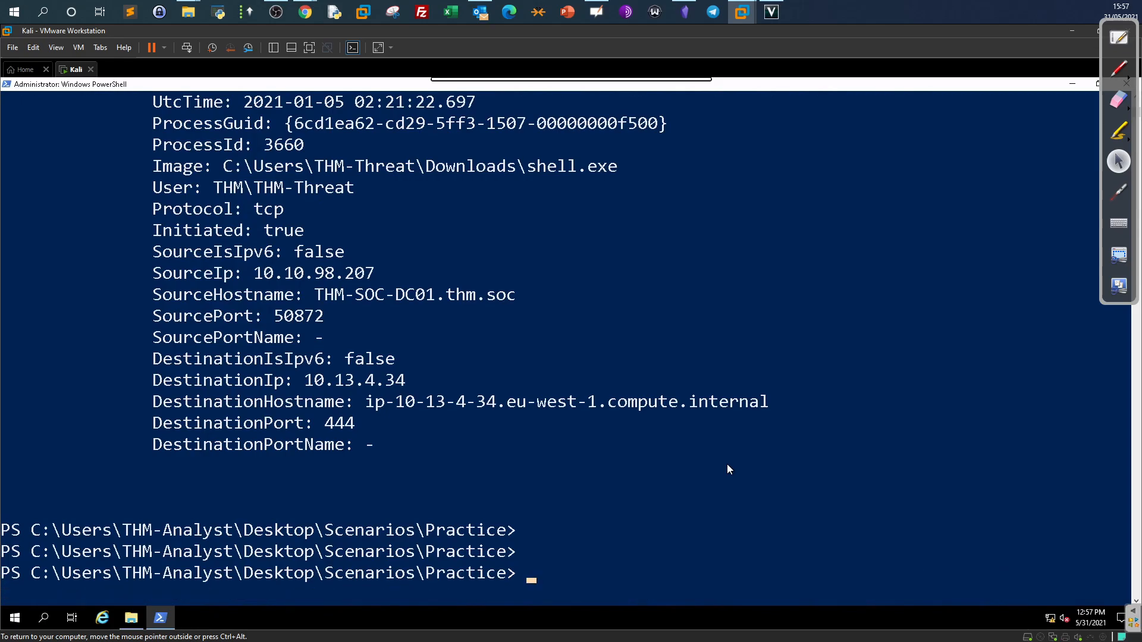
pyautogui.write('Get-WinEvent -Path .\\Hunting_Metasploit.evtx -FilterXPath \'*/System/EventID=3 and */EventData/Data[@Name="DestinationPort"] and */EventData/Data=4444\' | fl')
pyautogui.press('BackSpace')
pyautogui.press('BackSpace')
pyautogui.press('BackSpace')
pyautogui.press('BackSpace')
pyautogui.press('BackSpace')
pyautogui.press('BackSpace')
pyautogui.press('BackSpace')
pyautogui.press('BackSpace')
pyautogui.press('BackSpace')
pyautogui.press('BackSpace')
pyautogui.press('BackSpace')
pyautogui.press('BackSpace')
pyautogui.press('BackSpace')
pyautogui.press('BackSpace')
pyautogui.press('BackSpace')
pyautogui.press('BackSpace')
pyautogui.press('BackSpace')
pyautogui.press('BackSpace')
pyautogui.press('BackSpace')
pyautogui.press('BackSpace')
pyautogui.press('BackSpace')
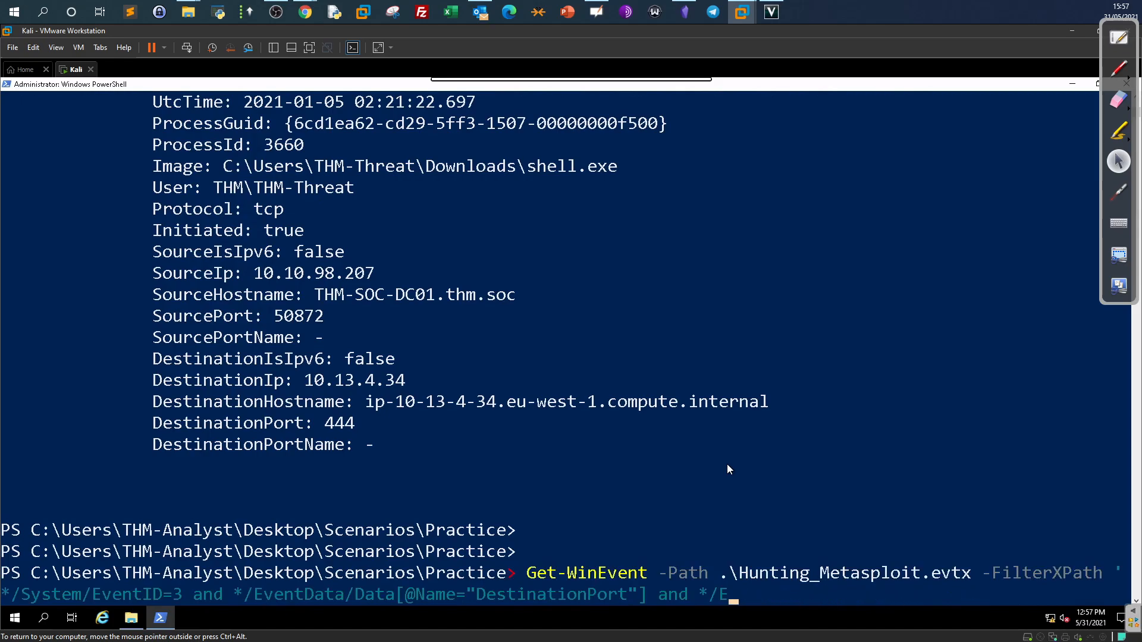
pyautogui.press('BackSpace')
pyautogui.press('BackSpace')
pyautogui.press('BackSpace')
pyautogui.press('BackSpace')
pyautogui.press('BackSpace')
pyautogui.press('BackSpace')
pyautogui.press('BackSpace')
pyautogui.press('BackSpace')
pyautogui.press('BackSpace')
pyautogui.press('BackSpace')
pyautogui.press('BackSpace')
pyautogui.press('BackSpace')
pyautogui.press('BackSpace')
pyautogui.press('BackSpace')
pyautogui.press('BackSpace')
pyautogui.press('BackSpace')
pyautogui.press('BackSpace')
pyautogui.press('BackSpace')
pyautogui.press('BackSpace')
pyautogui.press('BackSpace')
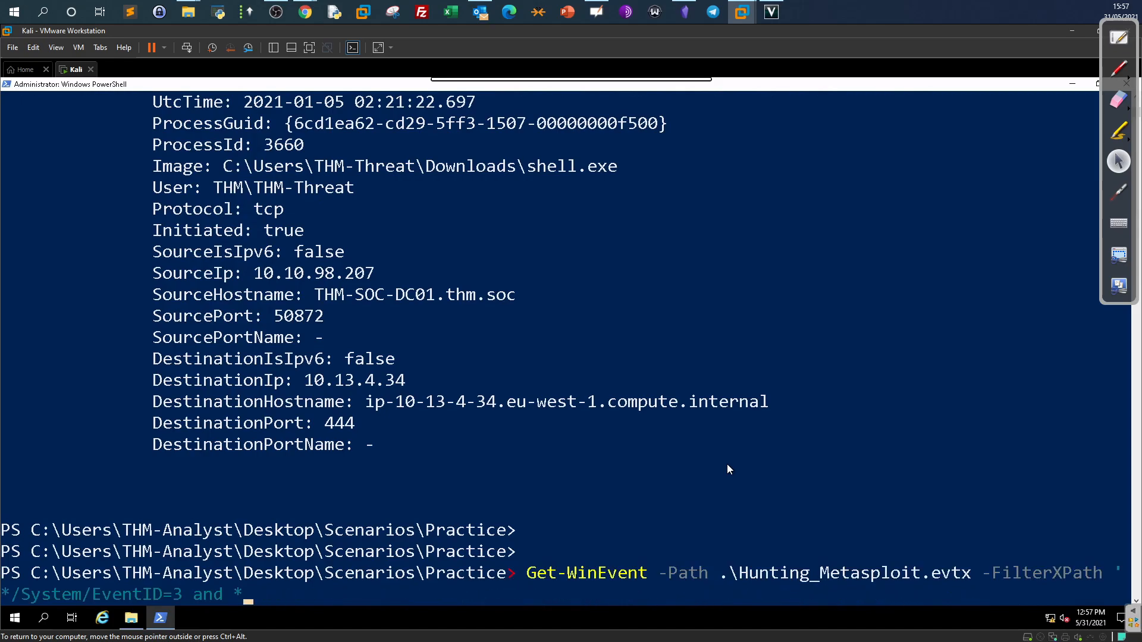
pyautogui.press('BackSpace')
pyautogui.press('BackSpace')
pyautogui.press('BackSpace')
pyautogui.press('BackSpace')
pyautogui.press('BackSpace')
pyautogui.press('BackSpace')
pyautogui.press('BackSpace')
pyautogui.press('BackSpace')
pyautogui.press('BackSpace')
pyautogui.press('BackSpace')
pyautogui.press('BackSpace')
pyautogui.press('BackSpace')
pyautogui.press('BackSpace')
pyautogui.press('BackSpace')
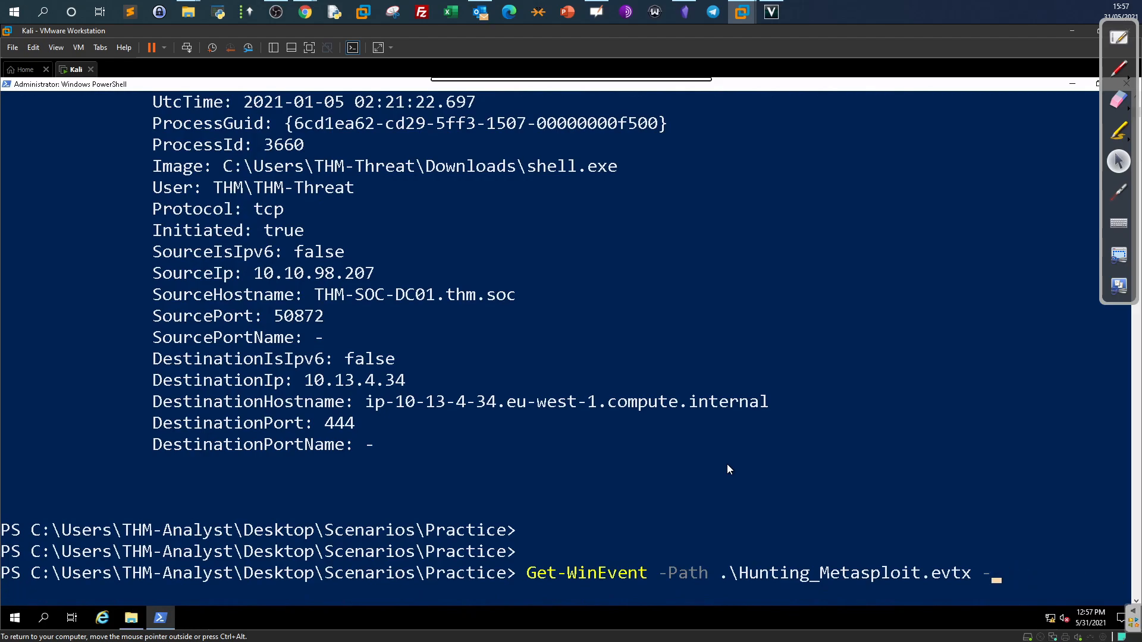
pyautogui.press('Left')
pyautogui.press('Left')
pyautogui.press('Left')
pyautogui.press('Left')
pyautogui.press('Left')
pyautogui.press('BackSpace')
pyautogui.press('BackSpace')
pyautogui.press('BackSpace')
pyautogui.press('BackSpace')
pyautogui.press('BackSpace')
pyautogui.press('BackSpace')
pyautogui.press('BackSpace')
pyautogui.press('BackSpace')
pyautogui.press('BackSpace')
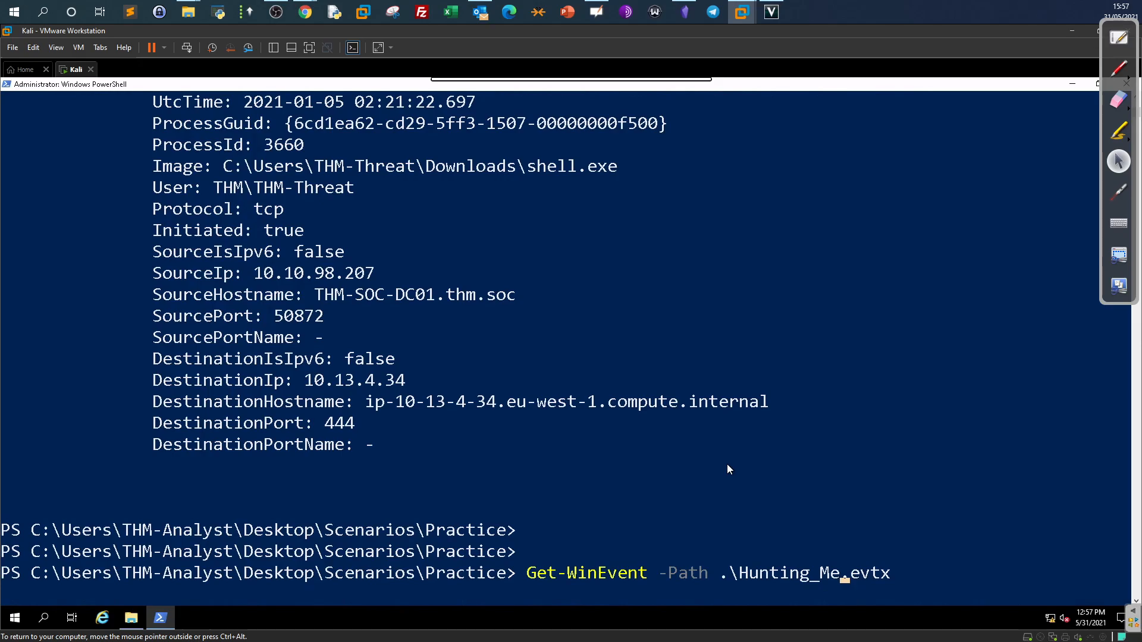
pyautogui.write('i')
pyautogui.press('Right')
pyautogui.press('Right')
pyautogui.press('Right')
pyautogui.press('Right')
pyautogui.press('Right')
pyautogui.press('BackSpace')
pyautogui.press('BackSpace')
pyautogui.press('BackSpace')
pyautogui.press('BackSpace')
pyautogui.press('BackSpace')
pyautogui.press('Tab')
pyautogui.write('-')
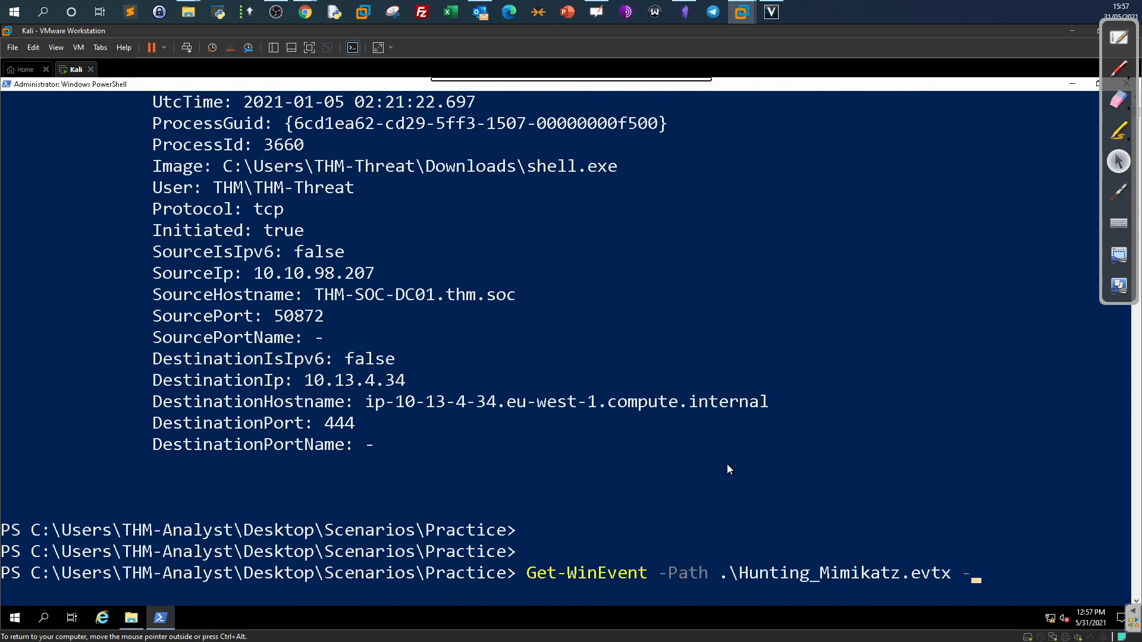
pyautogui.write('FilterXPath')
pyautogui.write('\'*/System/EventID=10 and */EventData/Data[@Name="TargetImage"] and */EventData/Data="C:\\Windows\\system32\\lsass.exe"\'')
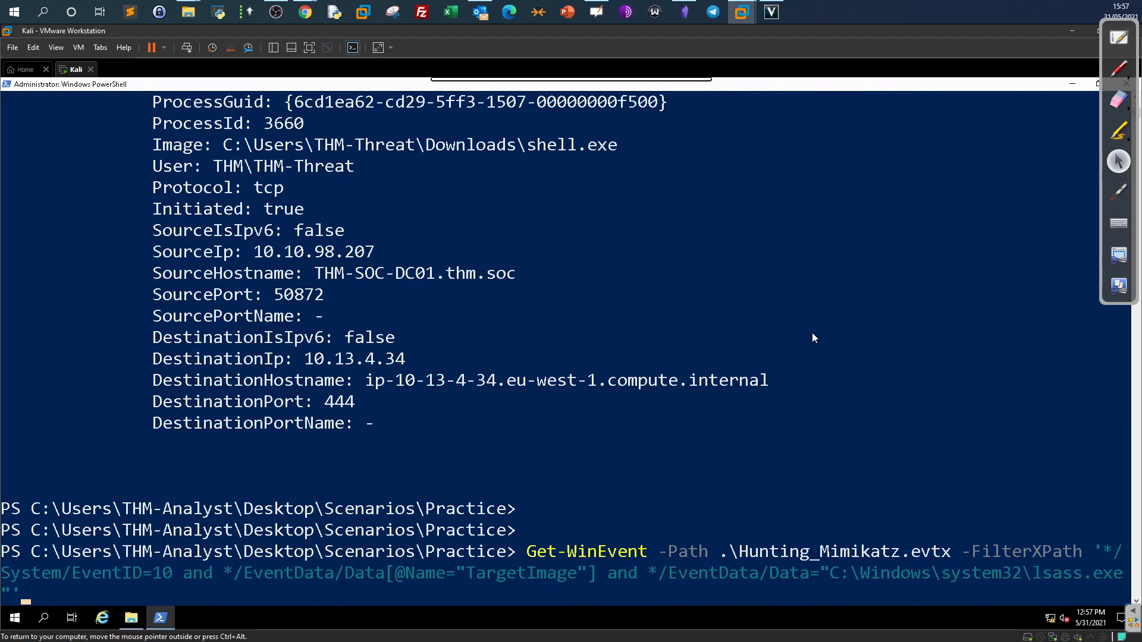
pyautogui.moveTo(159, 576); pyautogui.dragTo(166, 576)
# Underline the Process Access (ID 10) entry on whiteboard page 2, then return to the VM.
pyautogui.click(1119, 37)
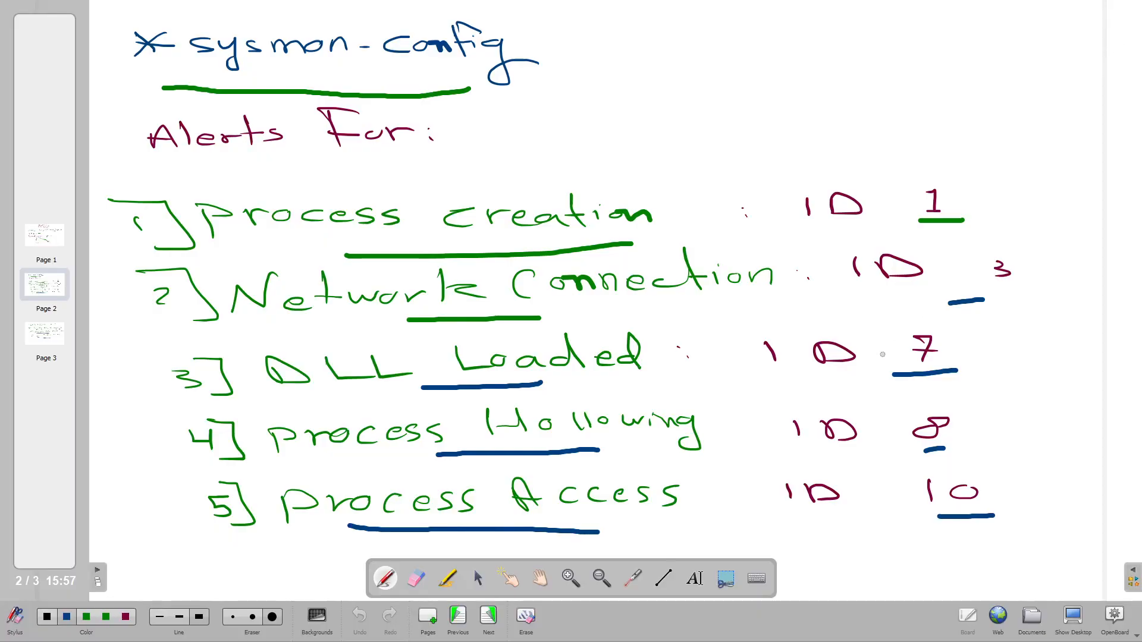
pyautogui.moveTo(341, 527); pyautogui.dragTo(612, 533)
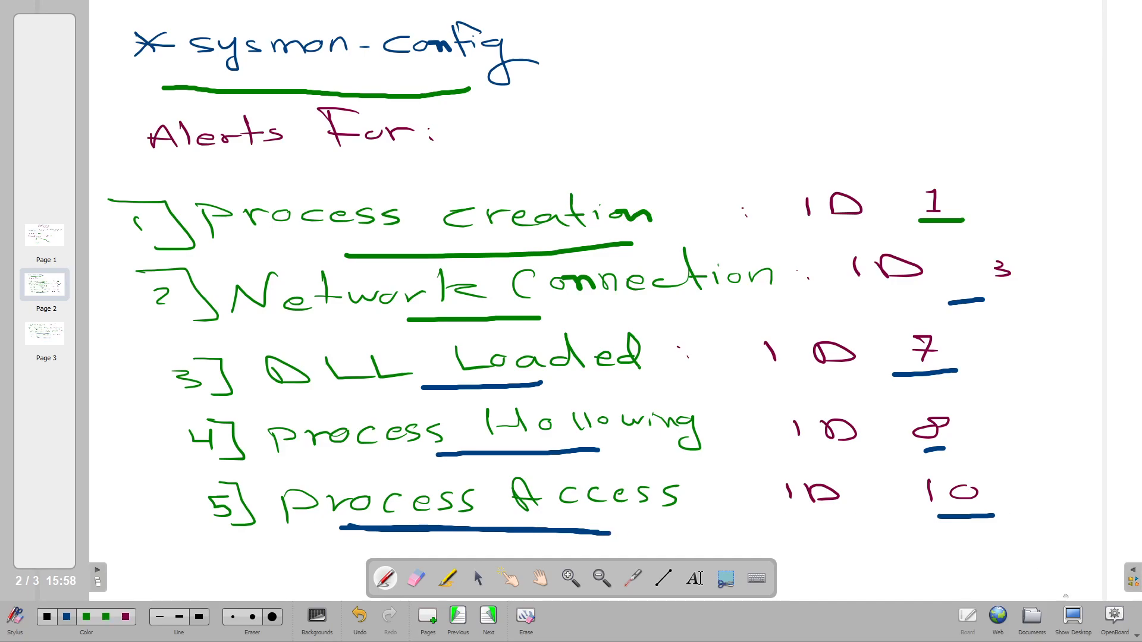
pyautogui.click(1074, 622)
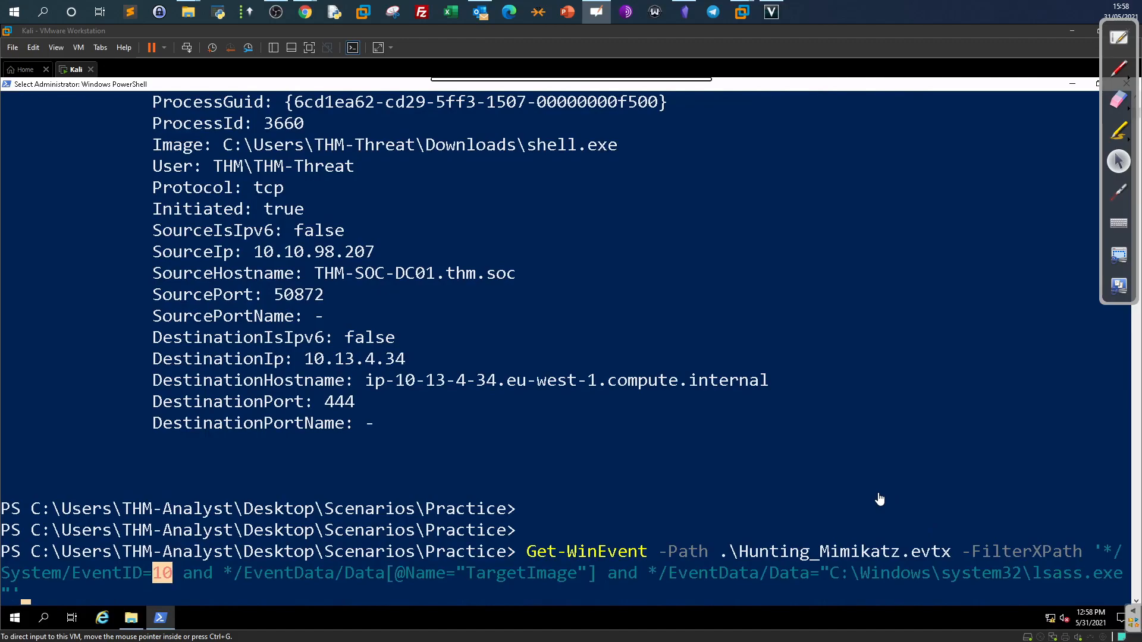
# Point out EventID 10 and lsass.exe in the filter, then run it to get one Process accessed event.
pyautogui.click(989, 546)
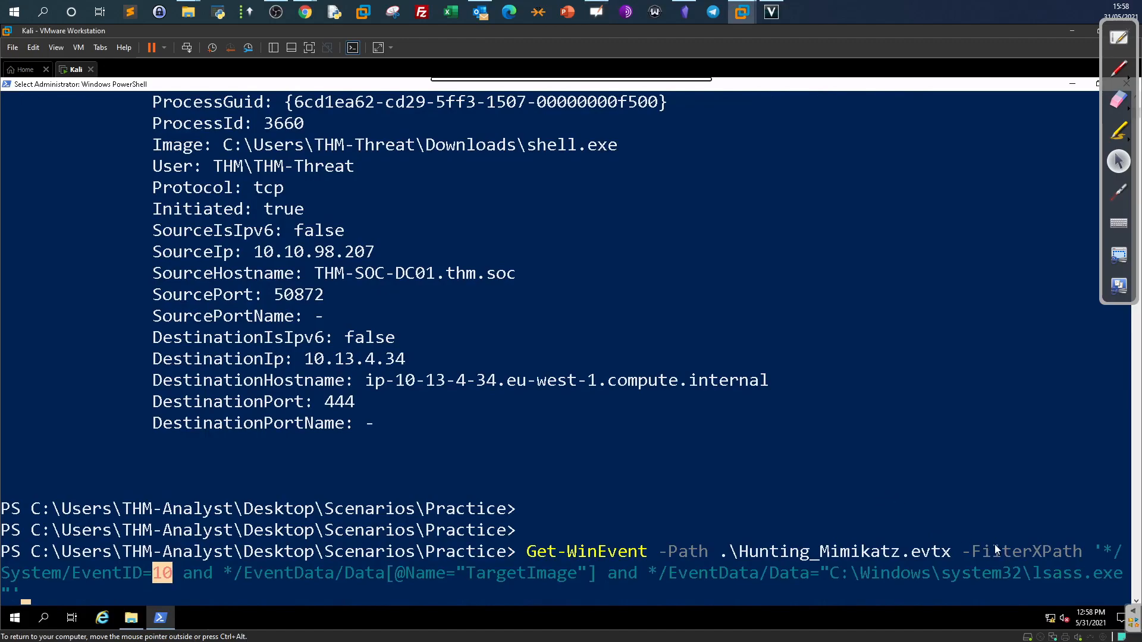
pyautogui.moveTo(1029, 566); pyautogui.dragTo(1079, 566)
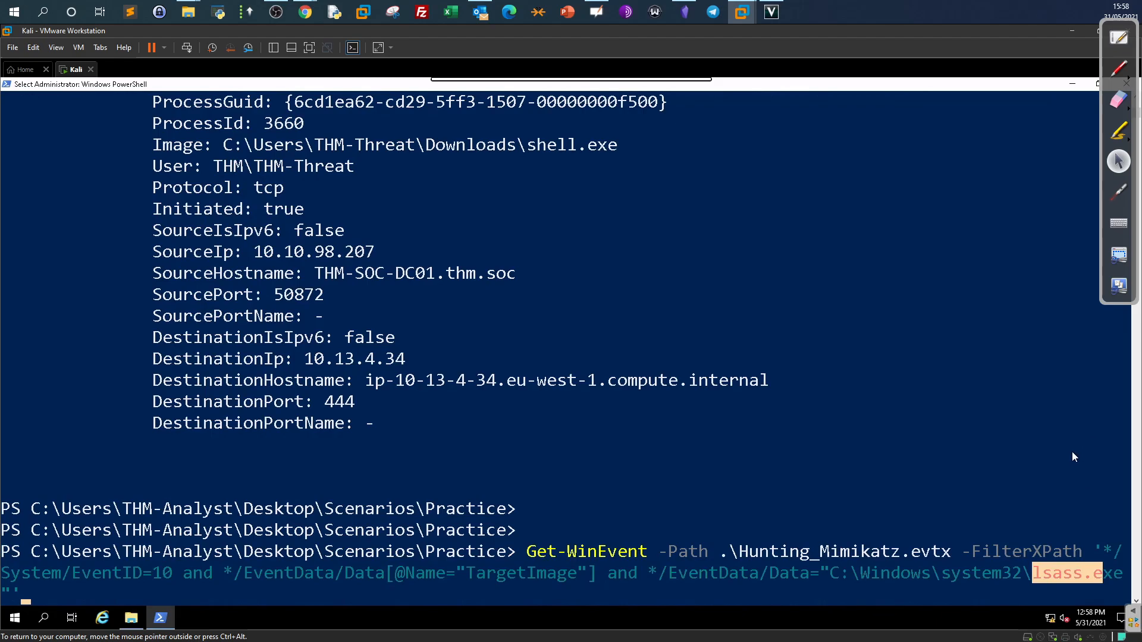
pyautogui.click(1040, 572)
pyautogui.moveTo(1041, 573); pyautogui.dragTo(1122, 577)
pyautogui.moveTo(154, 573); pyautogui.dragTo(167, 577)
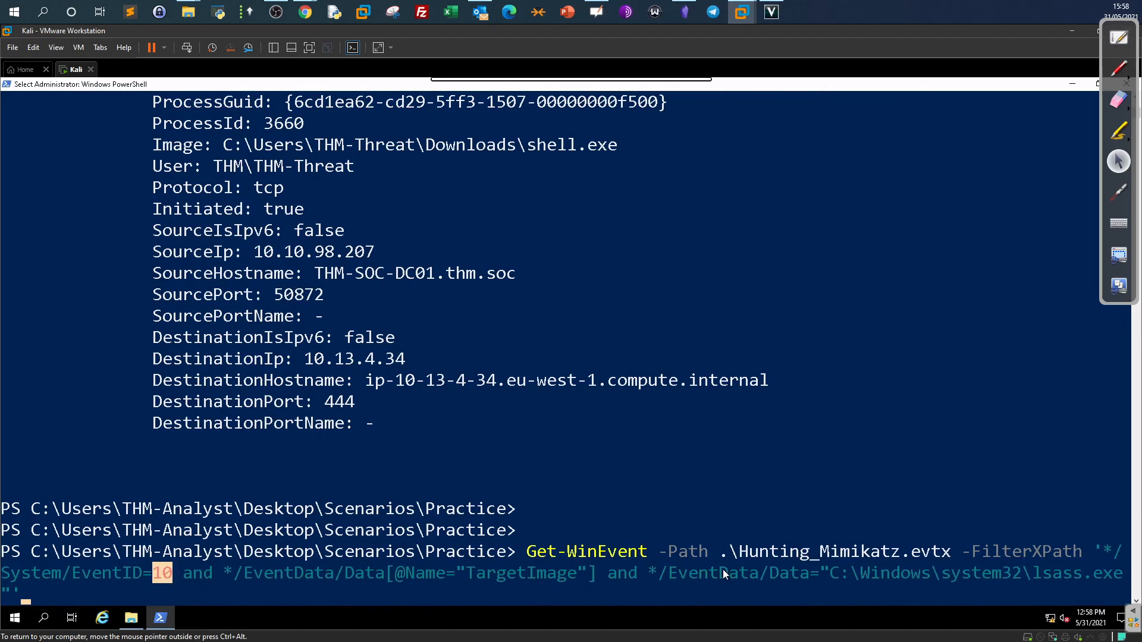
pyautogui.moveTo(1034, 573); pyautogui.dragTo(1081, 573)
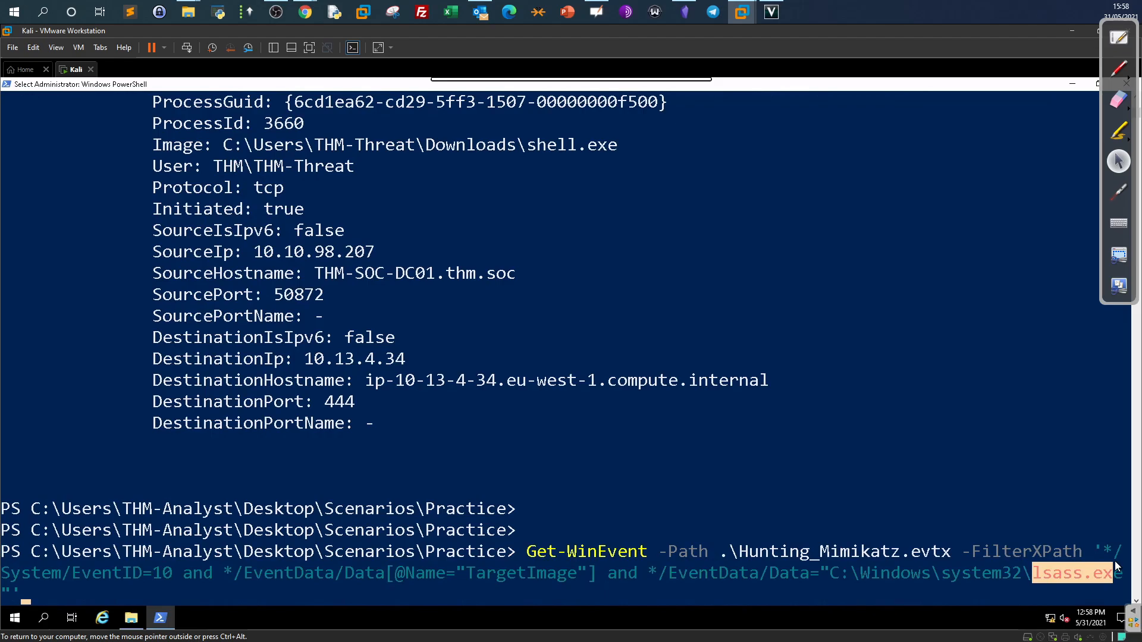
pyautogui.press('Return')
pyautogui.click(968, 559)
pyautogui.press('Return')
pyautogui.press('Return')
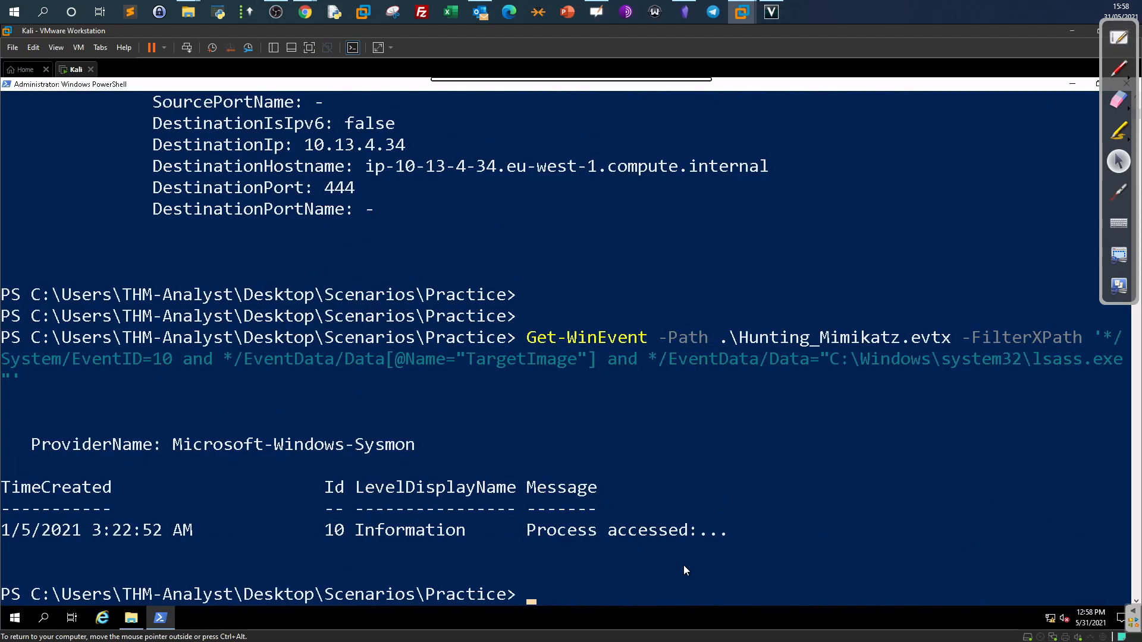
# Rerun the lsass.exe access query piped to | fl for full event details.
pyautogui.moveTo(528, 537); pyautogui.dragTo(679, 531)
pyautogui.press('Up')
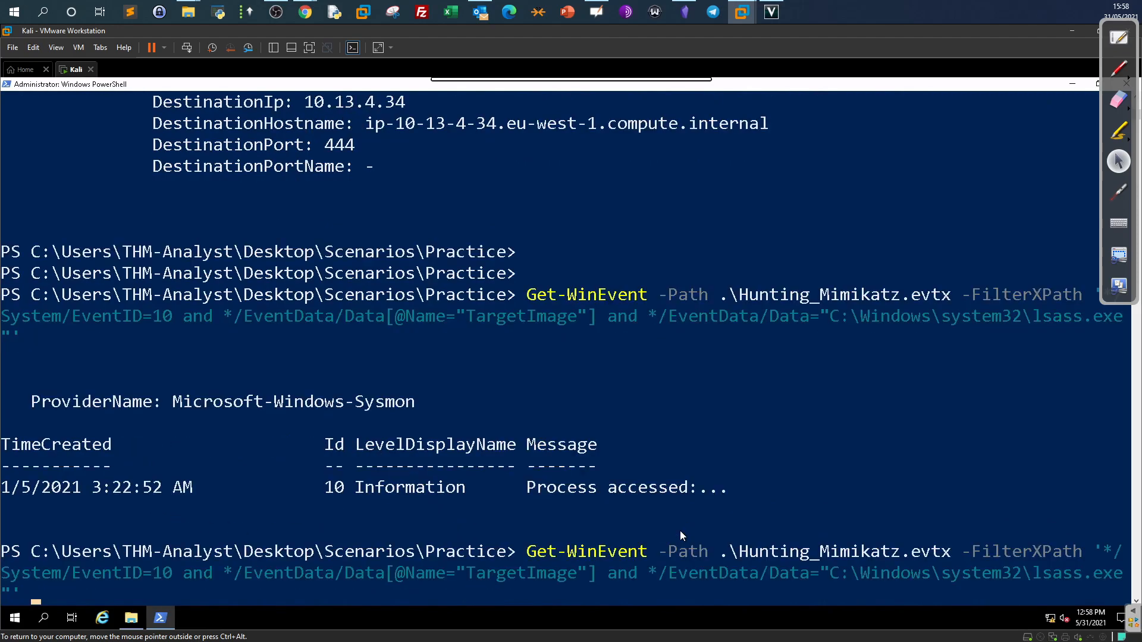
pyautogui.write('| fl')
pyautogui.press('Return')
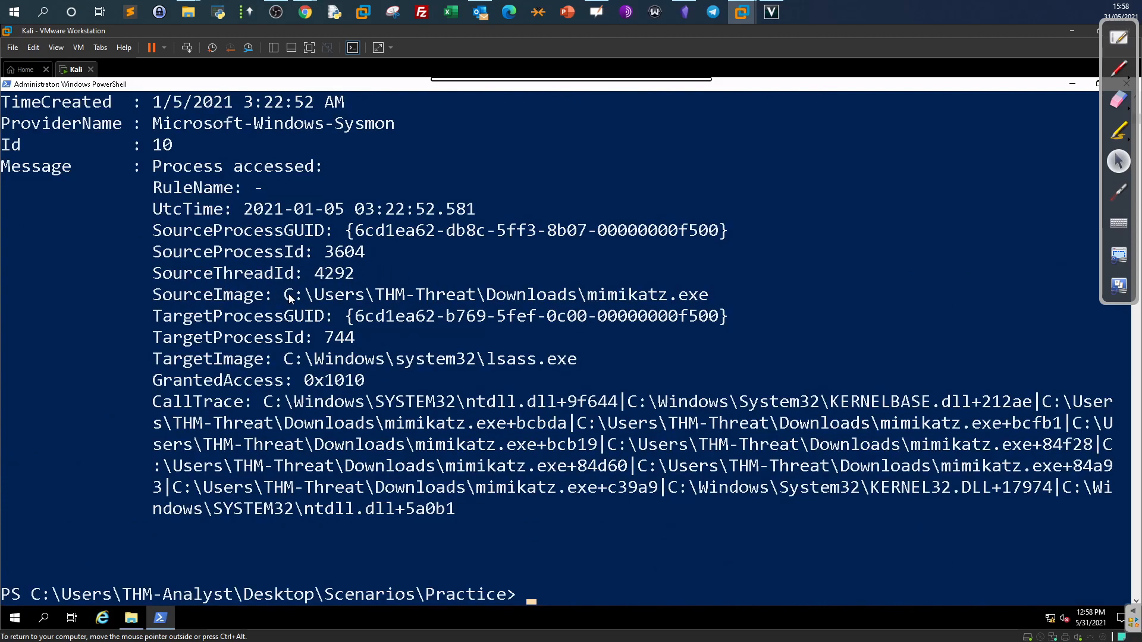
# Highlight the mimikatz.exe SourceImage, lsass.exe TargetImage and CallTrace entries in the output.
pyautogui.moveTo(278, 301); pyautogui.dragTo(705, 305)
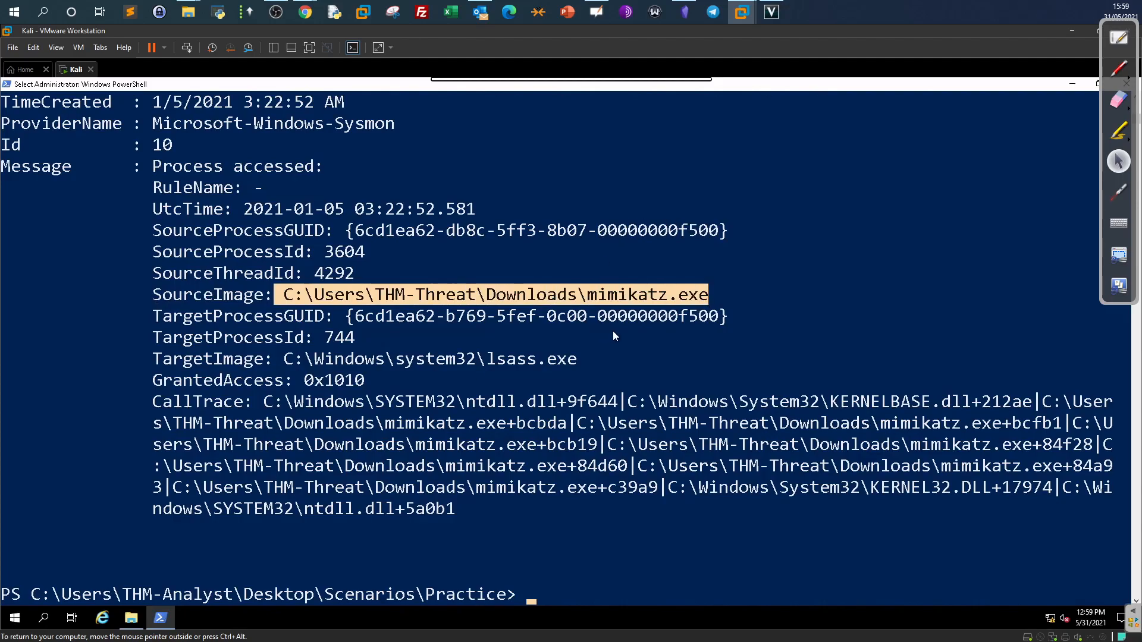
pyautogui.moveTo(611, 300); pyautogui.dragTo(708, 303)
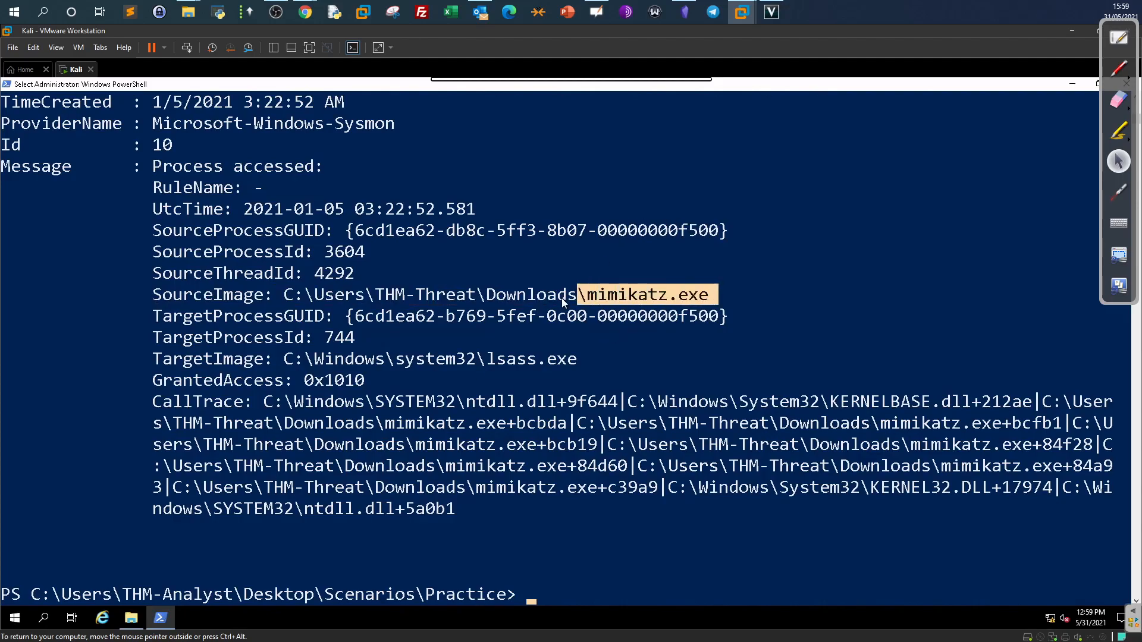
pyautogui.moveTo(491, 302); pyautogui.dragTo(553, 302)
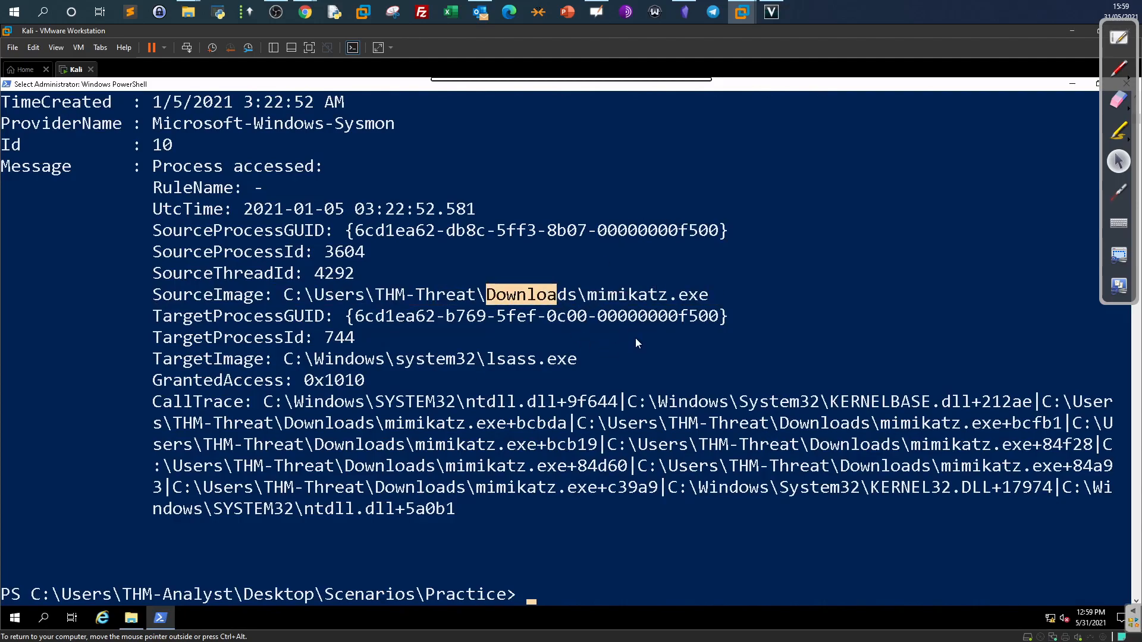
pyautogui.moveTo(156, 359); pyautogui.dragTo(567, 360)
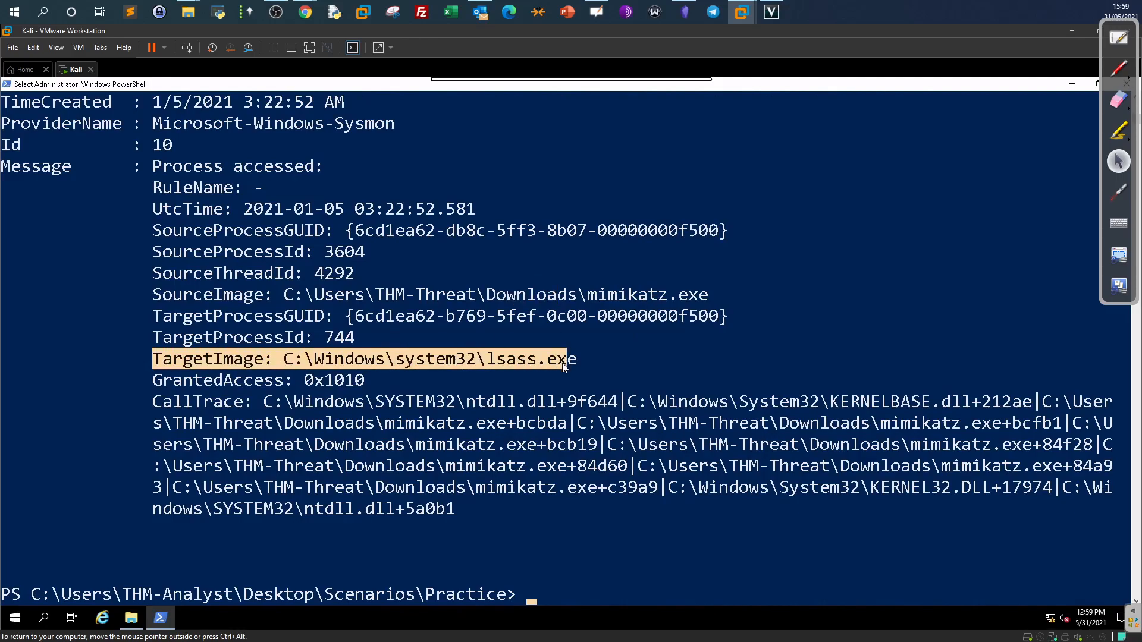
pyautogui.click(562, 359)
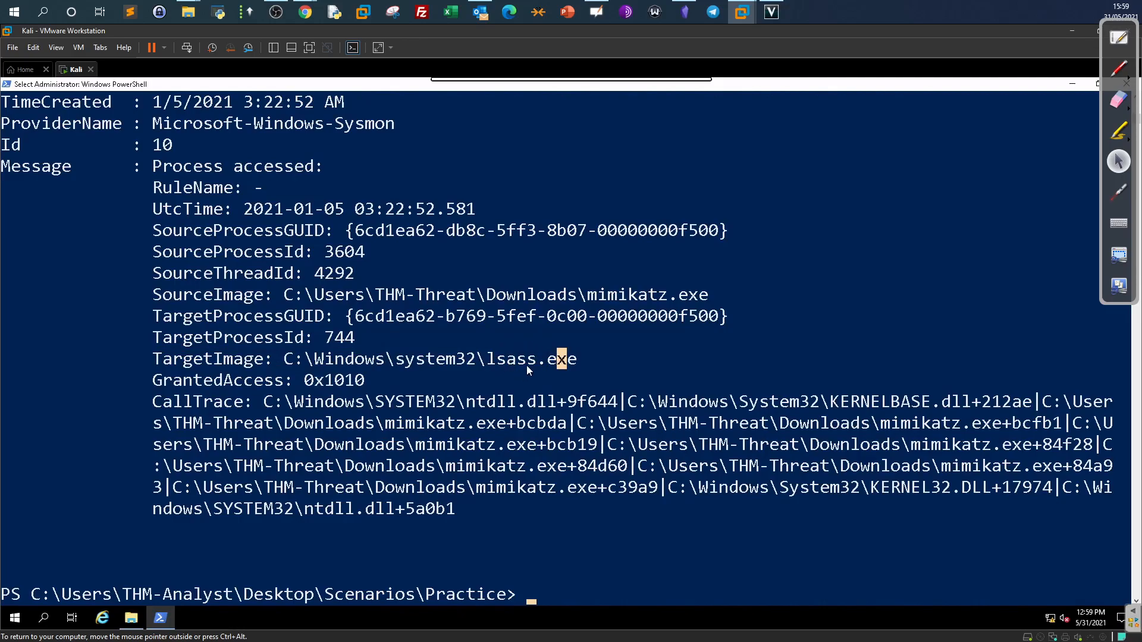
pyautogui.click(592, 296)
pyautogui.moveTo(185, 295); pyautogui.dragTo(684, 295)
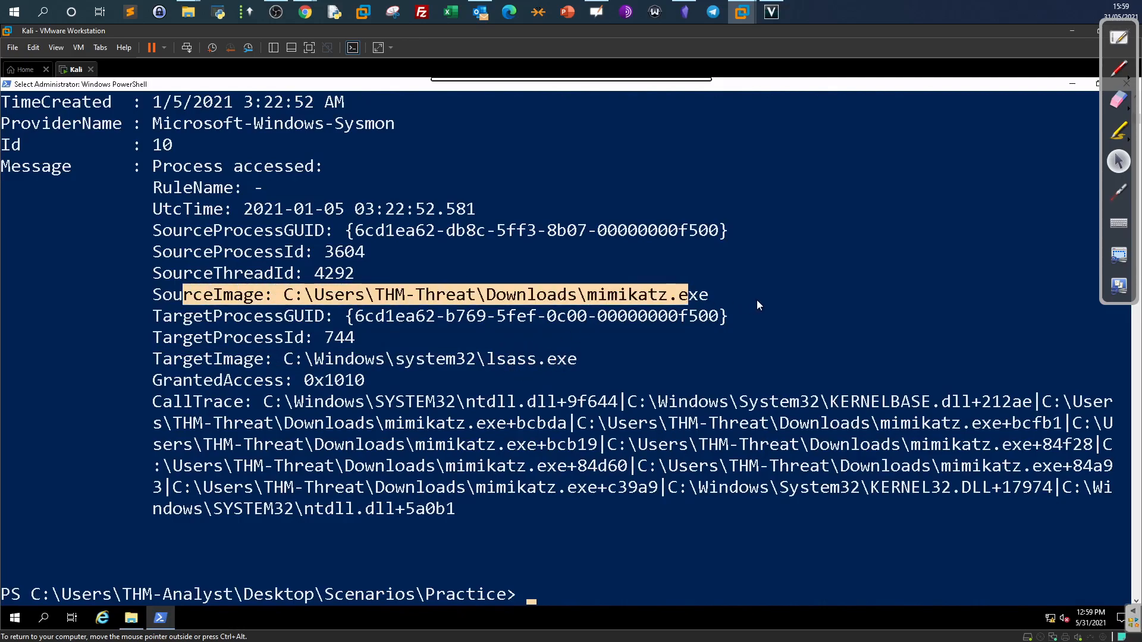
pyautogui.click(683, 296)
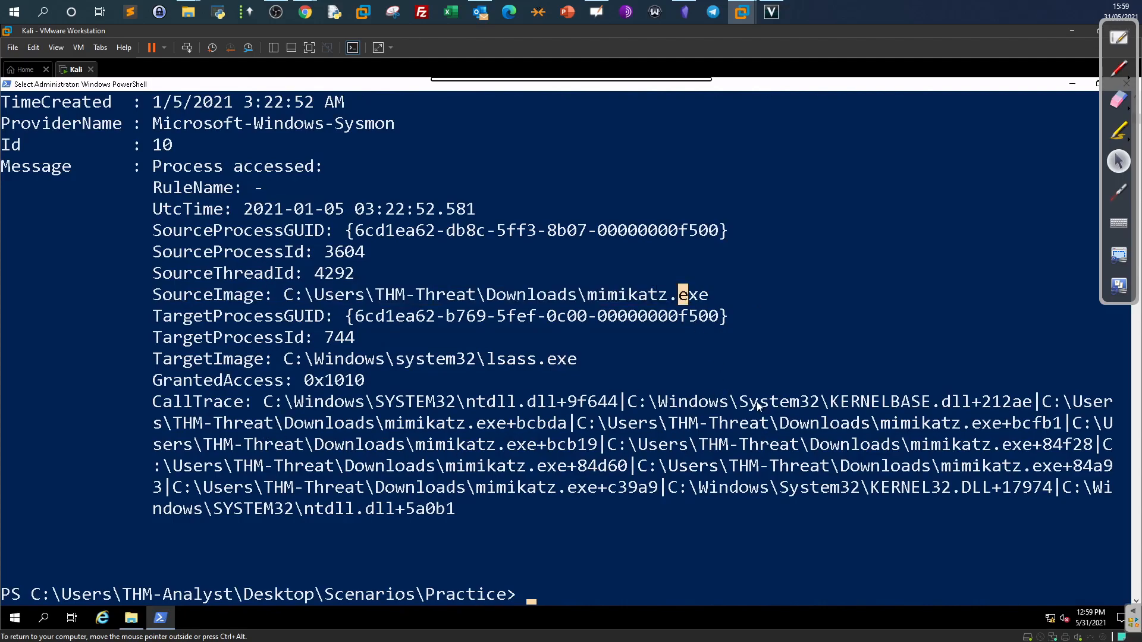
pyautogui.moveTo(272, 402); pyautogui.dragTo(962, 506)
pyautogui.click(641, 466)
pyautogui.scroll(8, 548, 399)
pyautogui.scroll(10, 550, 404)
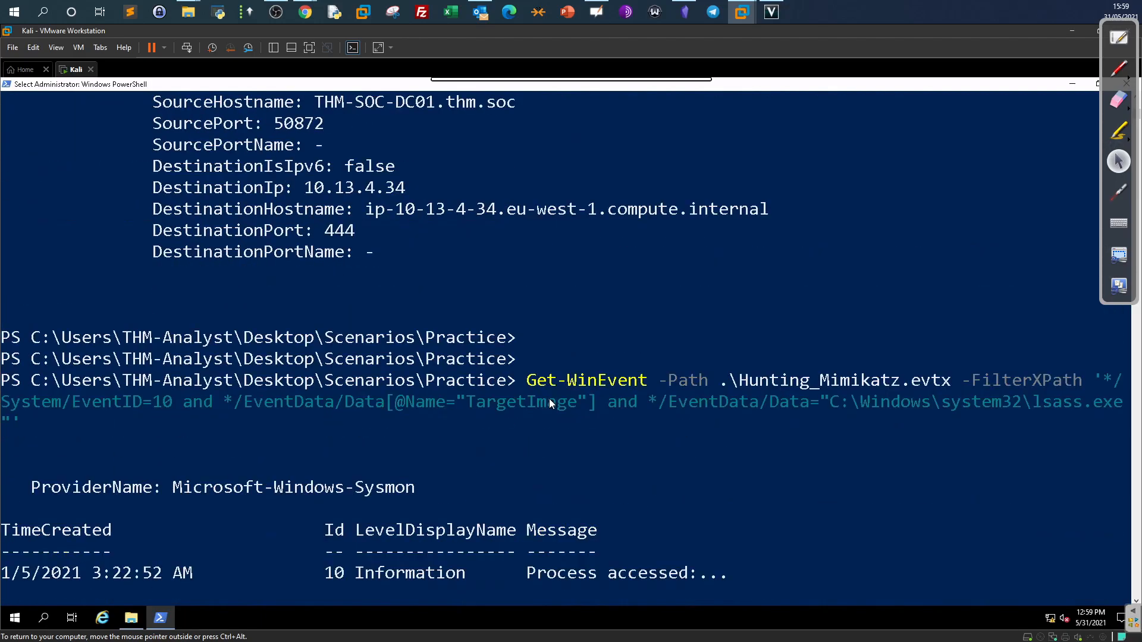
pyautogui.scroll(4, 549, 402)
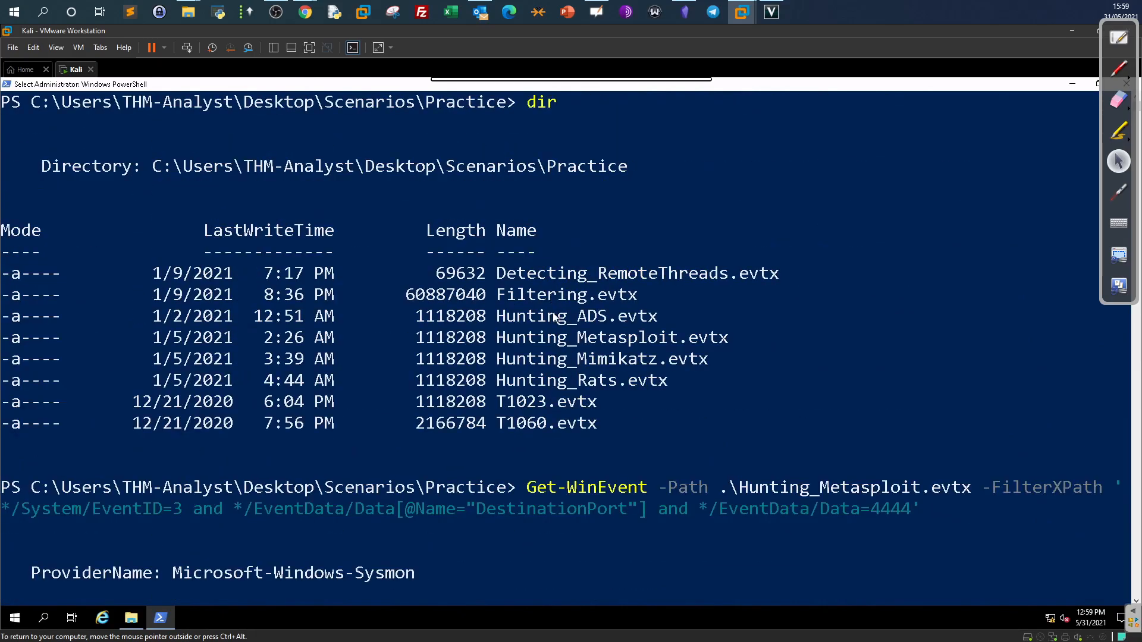
pyautogui.scroll(-20, 558, 398)
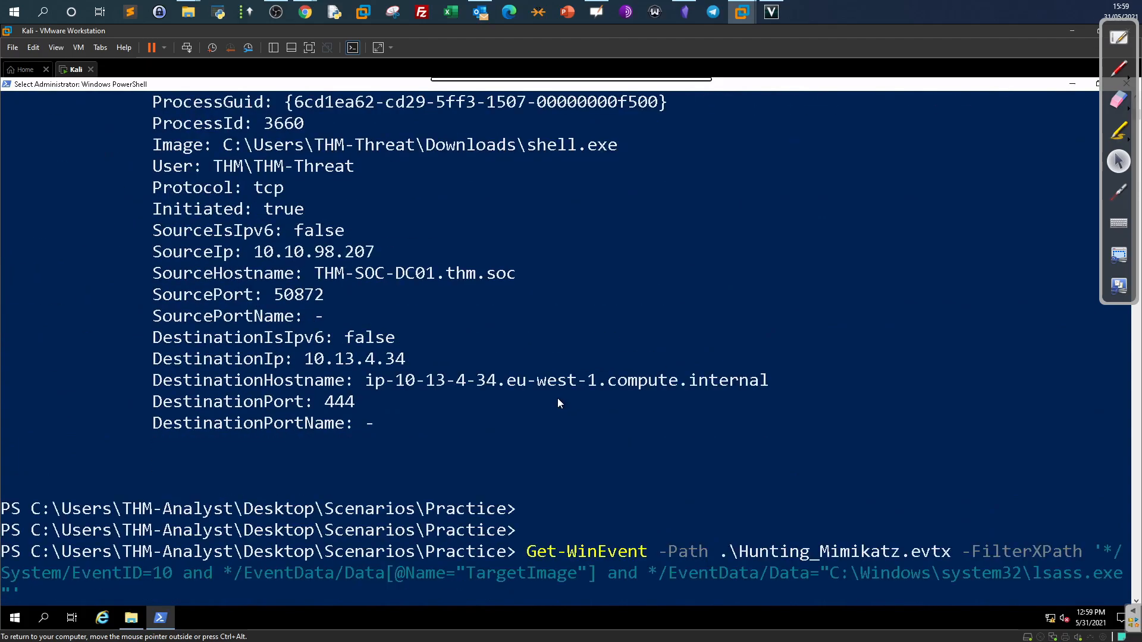
pyautogui.click(305, 12)
# Collapse Task 3, expand Task 10 Practical Investigations, then restore the Practice folder window on the VM.
pyautogui.scroll(15, 502, 320)
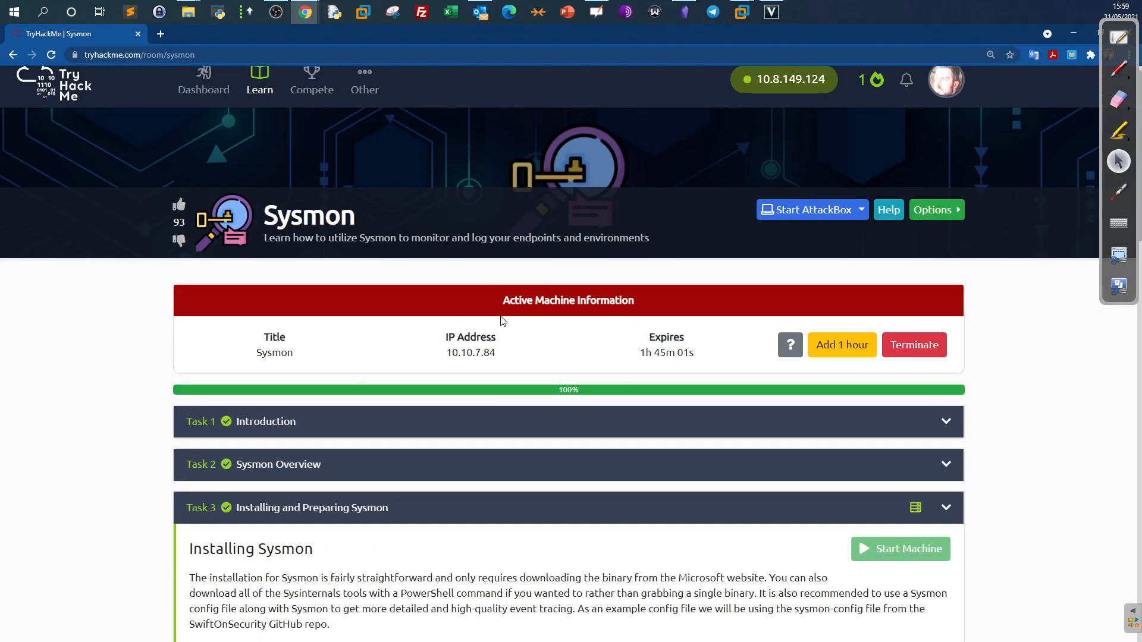
pyautogui.click(468, 513)
pyautogui.scroll(-5, 158, 428)
pyautogui.click(220, 515)
pyautogui.scroll(-5, 221, 496)
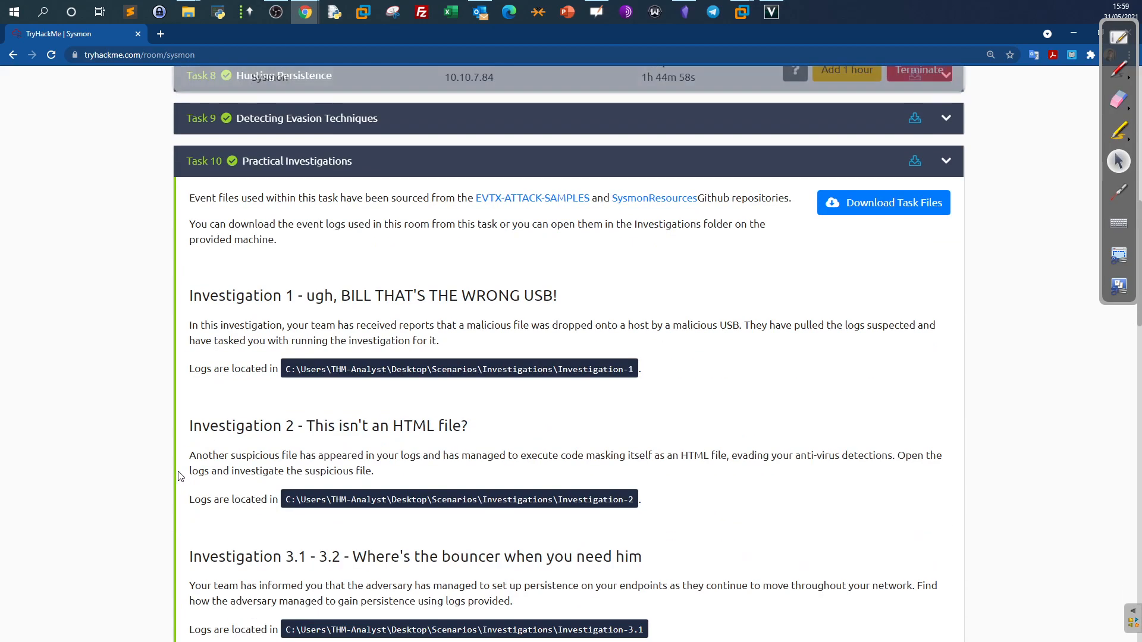
pyautogui.click(770, 38)
pyautogui.scroll(-1, 719, 291)
pyautogui.click(131, 618)
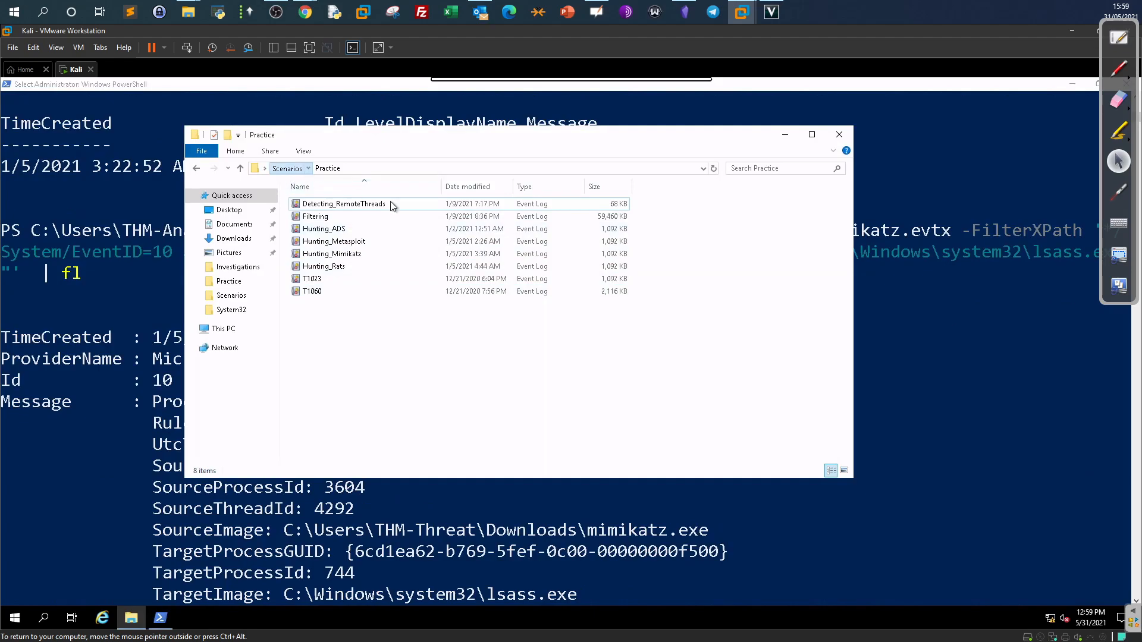
# Browse to Scenarios\Investigations, select its five event logs, then minimize Explorer.
pyautogui.click(286, 168)
pyautogui.doubleClick(320, 207)
pyautogui.moveTo(429, 344); pyautogui.dragTo(316, 200)
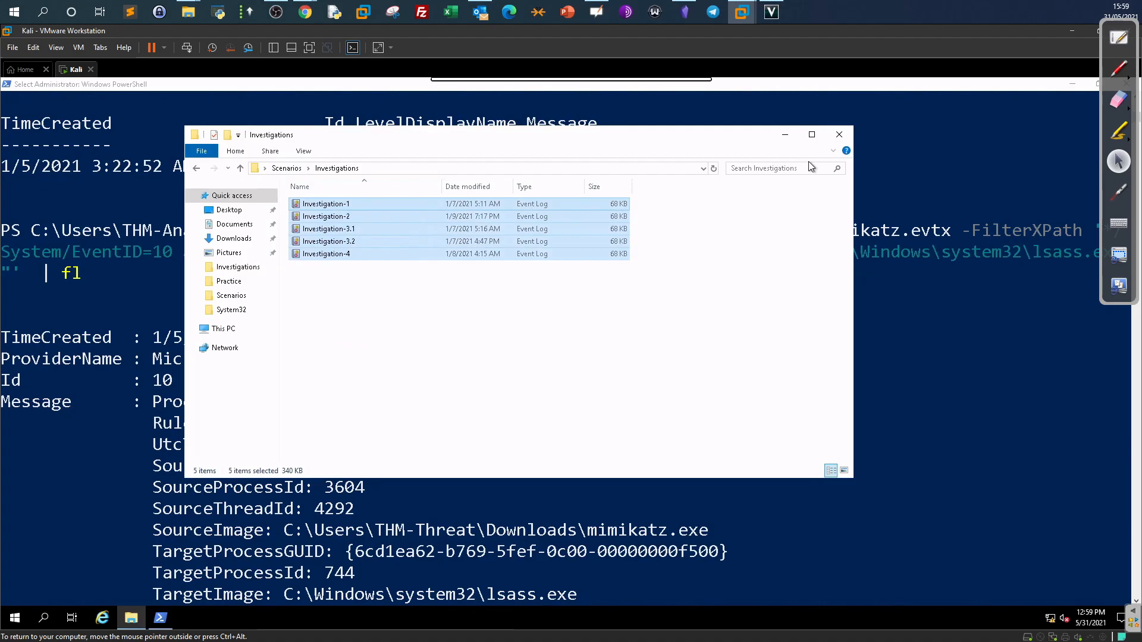
pyautogui.click(786, 133)
pyautogui.scroll(-4, 977, 420)
pyautogui.scroll(-8, 970, 417)
pyautogui.scroll(2, 966, 412)
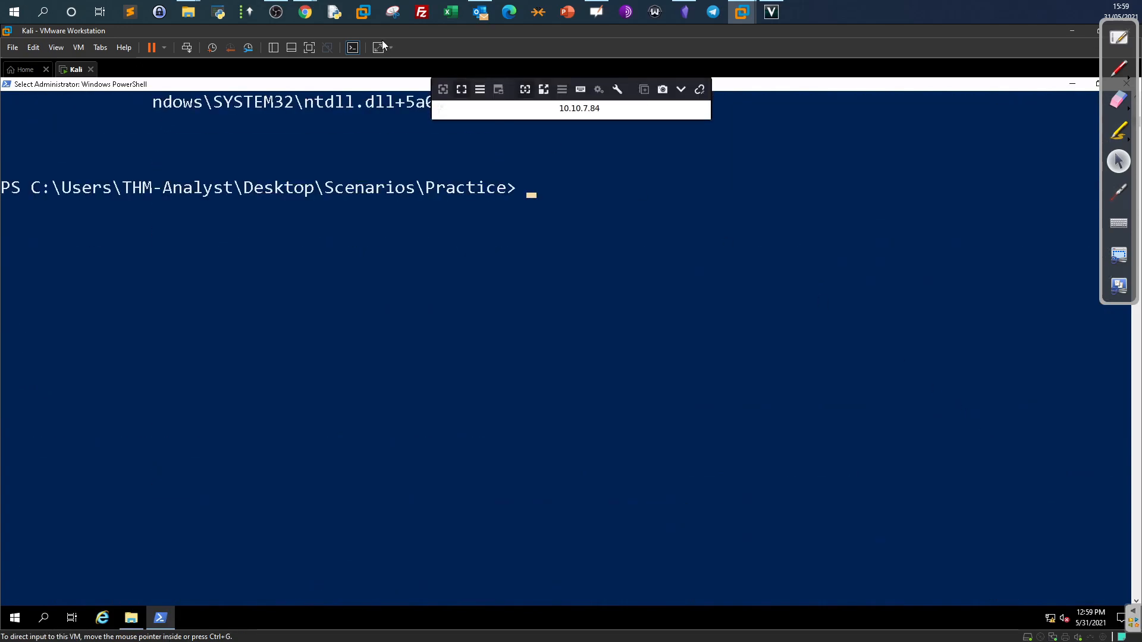
pyautogui.moveTo(306, 13)
pyautogui.click(438, 101)
pyautogui.scroll(-4, 454, 260)
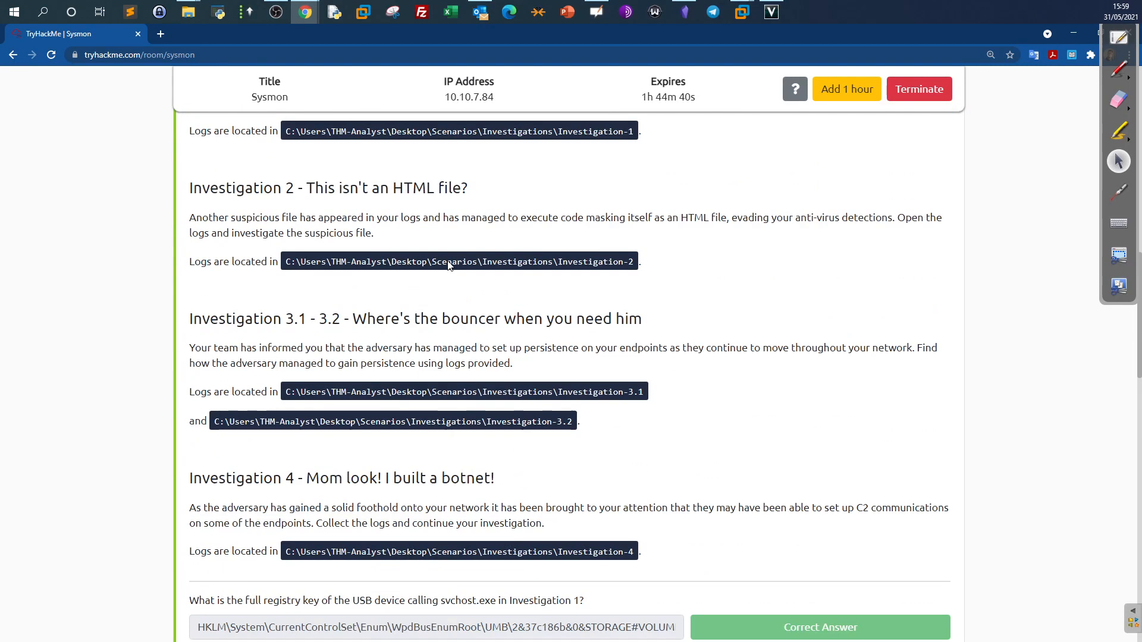
pyautogui.scroll(3, 452, 266)
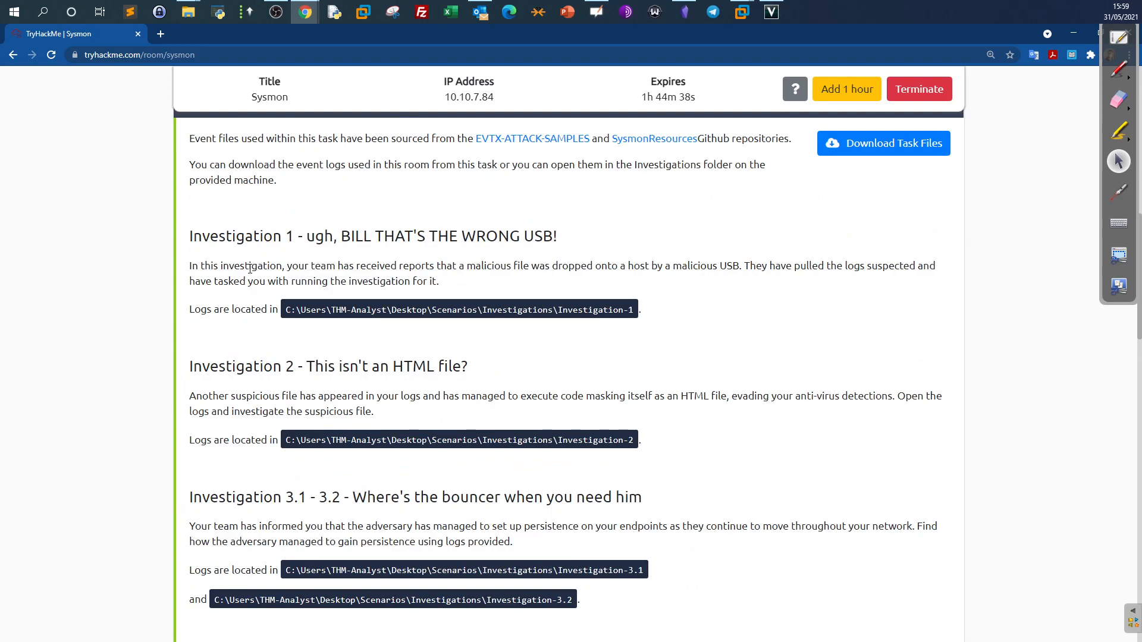
pyautogui.moveTo(455, 289); pyautogui.dragTo(216, 266)
pyautogui.click(473, 272)
pyautogui.moveTo(476, 266); pyautogui.dragTo(521, 266)
pyautogui.moveTo(733, 266); pyautogui.dragTo(628, 266)
pyautogui.scroll(-10, 548, 369)
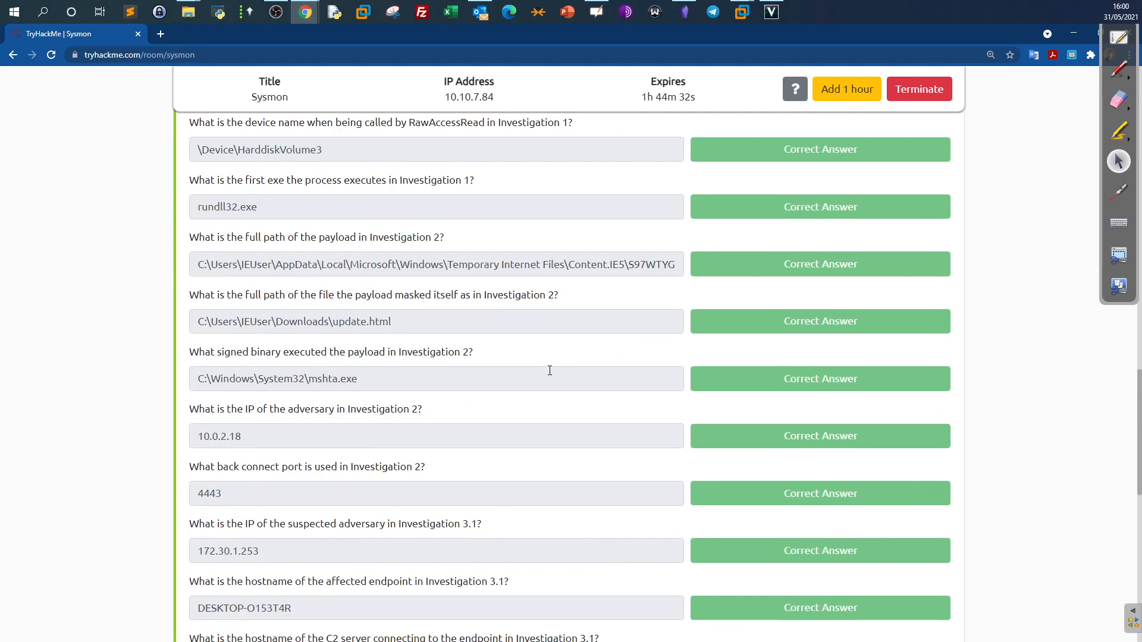
pyautogui.scroll(1, 560, 357)
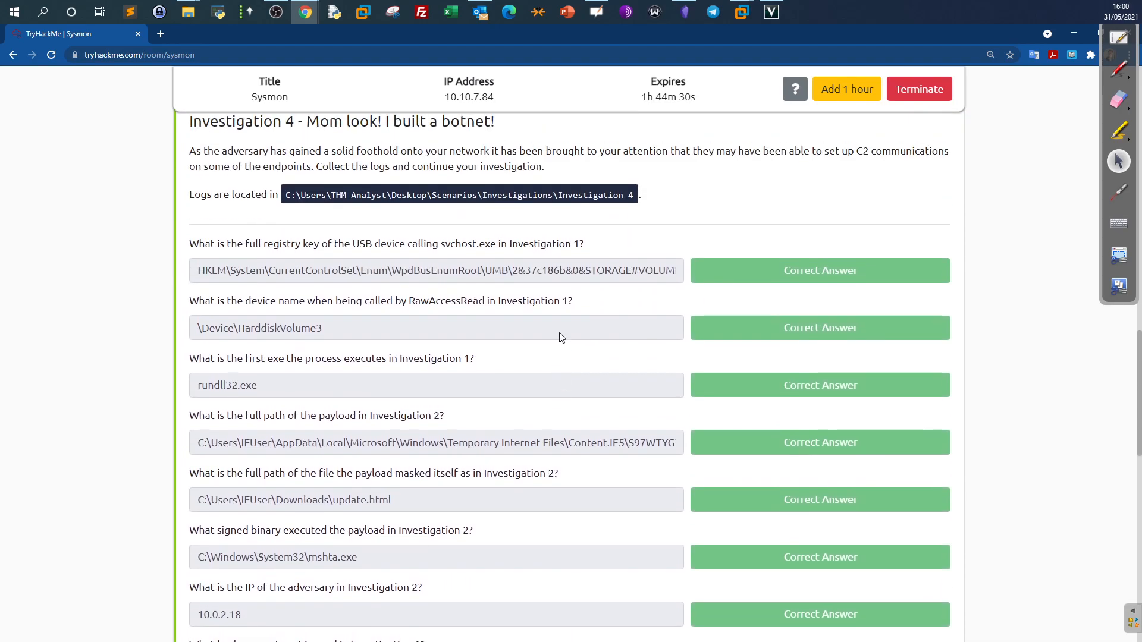
pyautogui.moveTo(474, 360); pyautogui.dragTo(457, 244)
pyautogui.moveTo(589, 248); pyautogui.dragTo(497, 250)
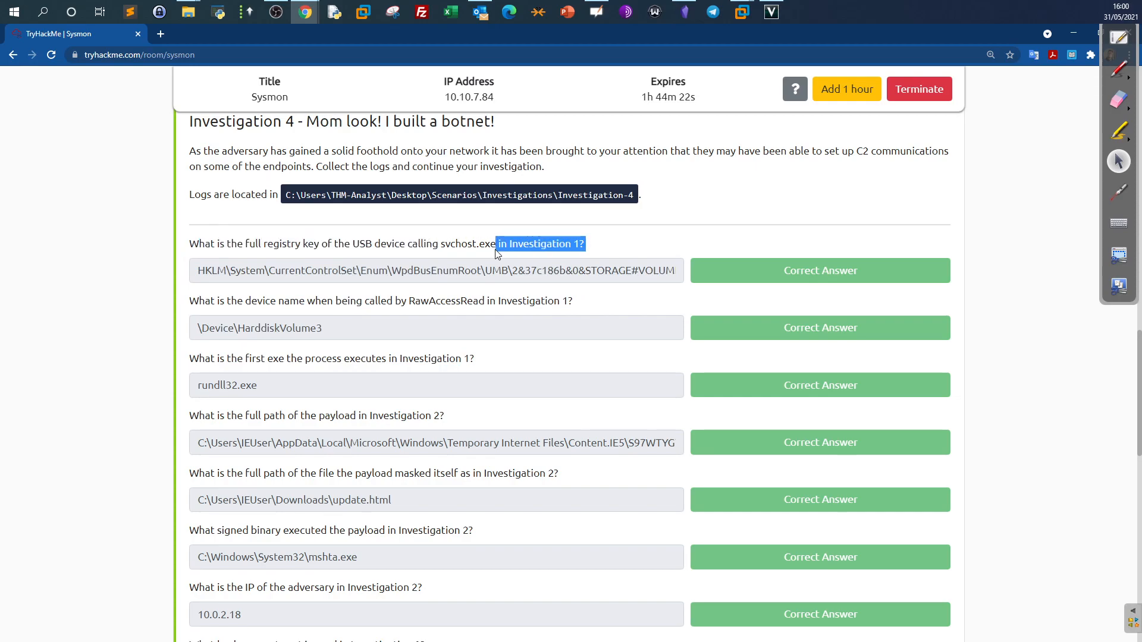
pyautogui.moveTo(742, 12)
pyautogui.click(777, 77)
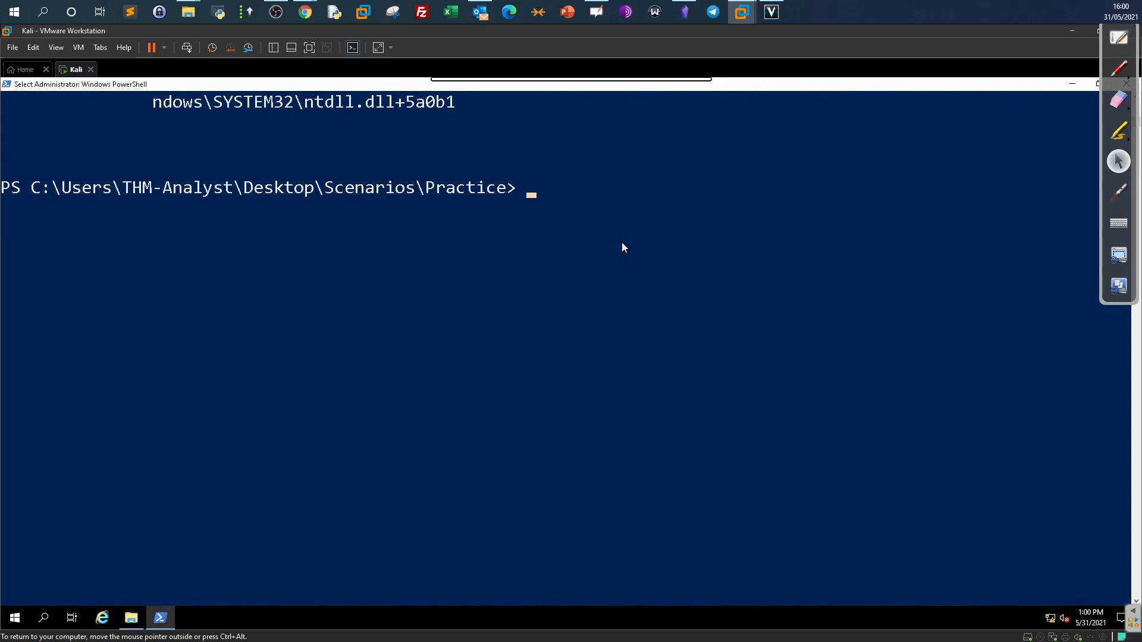
# Check whiteboard page 3, then cd into Scenarios\Investigations and recall the Hunting_Mimikatz query.
pyautogui.click(1119, 37)
pyautogui.click(50, 334)
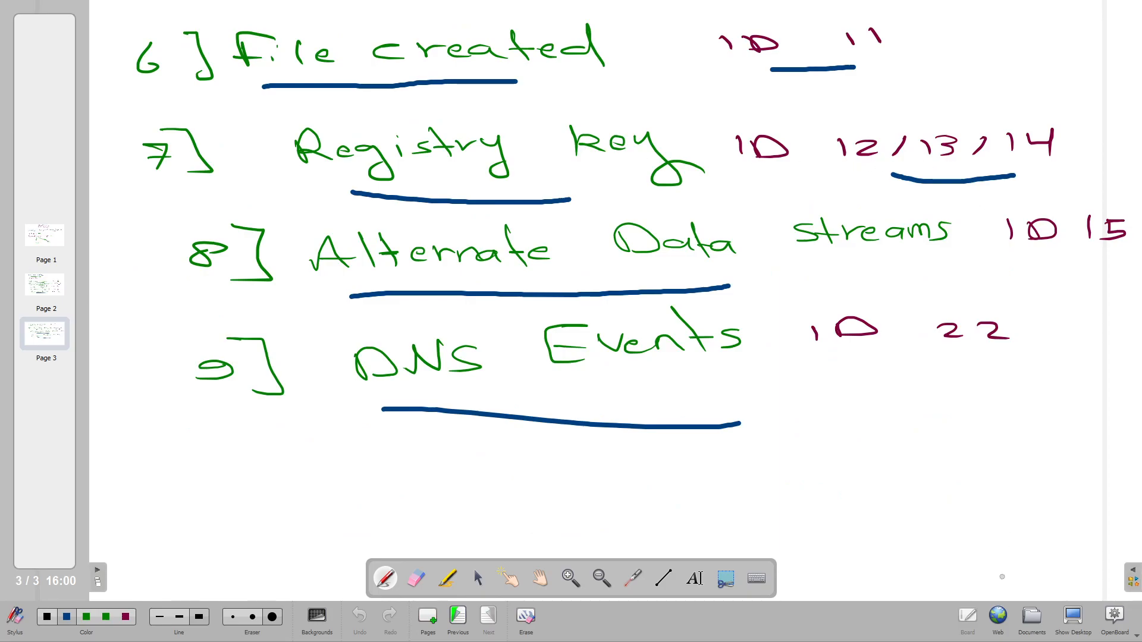
pyautogui.click(1072, 619)
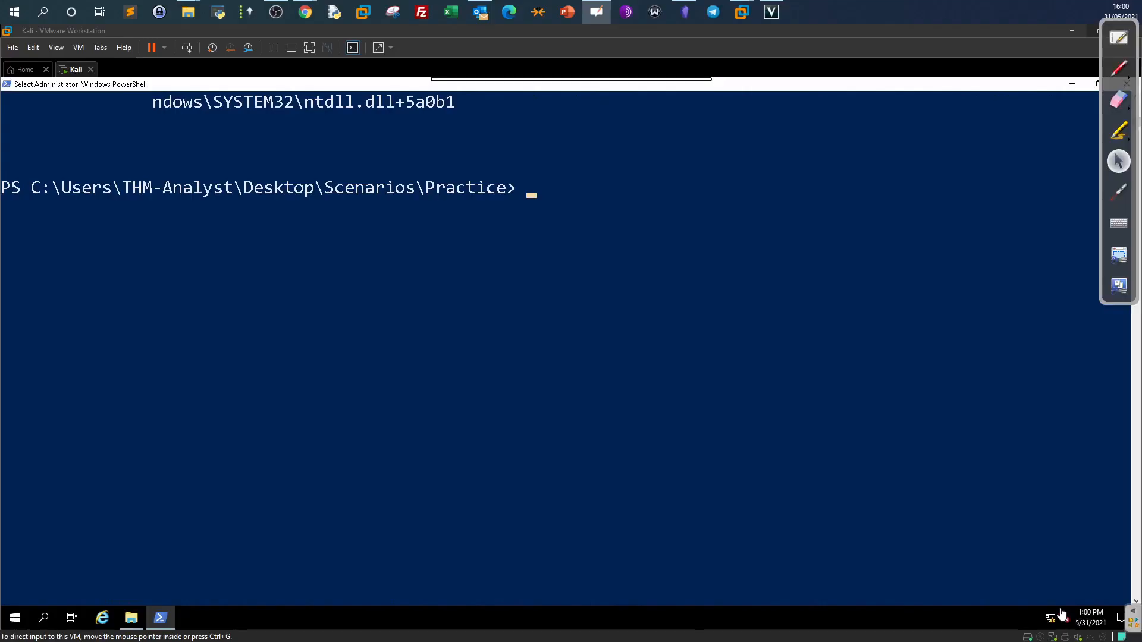
pyautogui.click(701, 380)
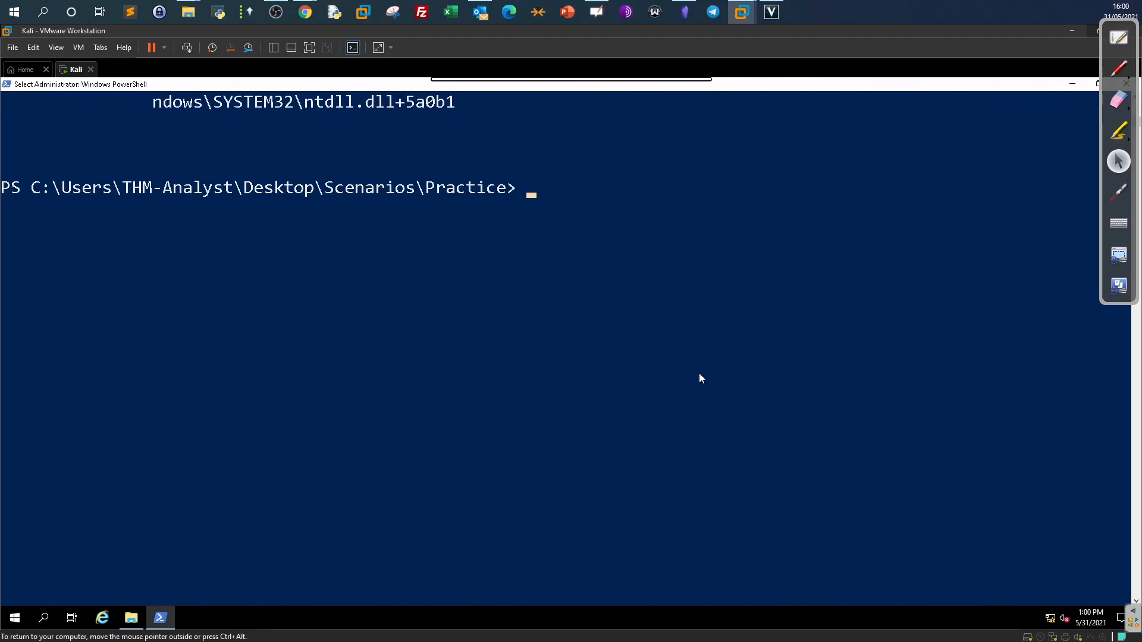
pyautogui.write('cd .')
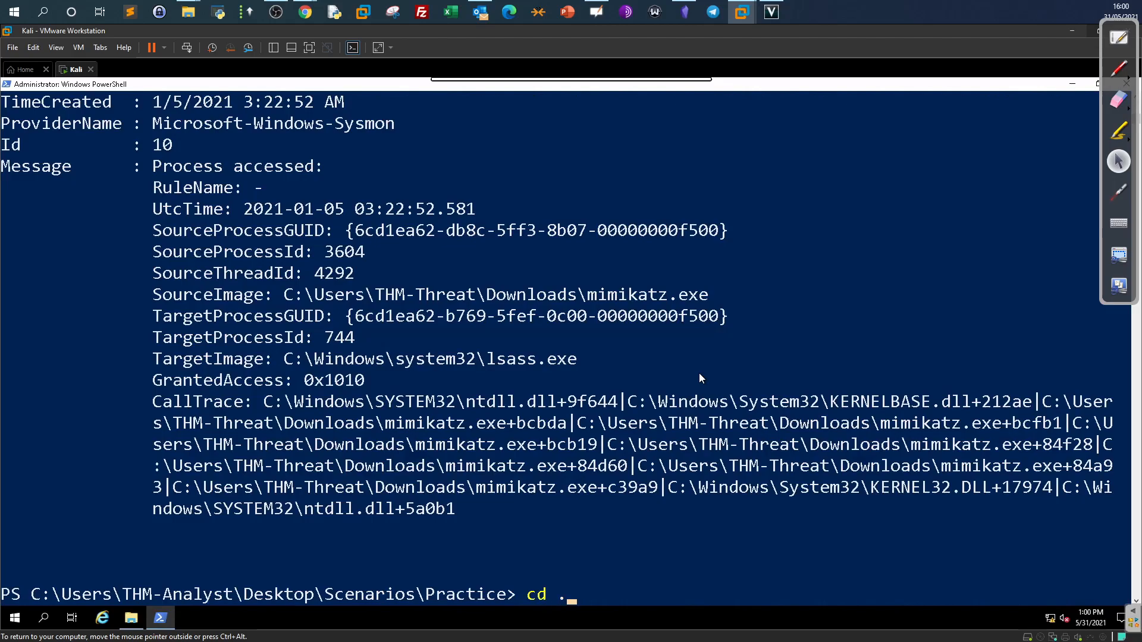
pyautogui.write('.')
pyautogui.press('Return')
pyautogui.write('cd .\\I')
pyautogui.press('Tab')
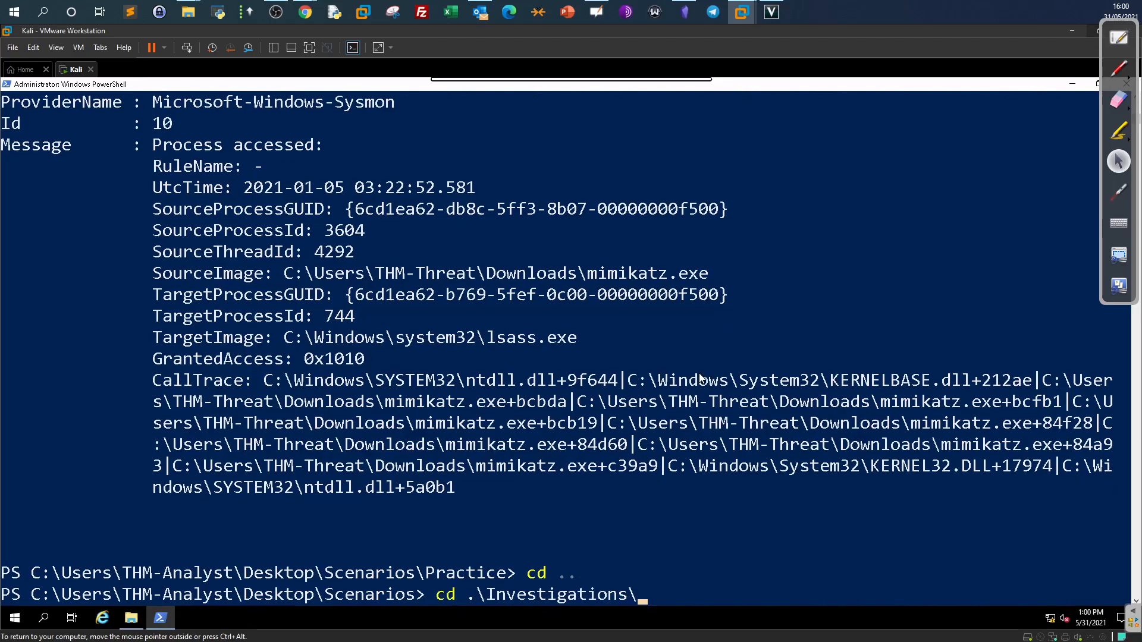
pyautogui.press('Return')
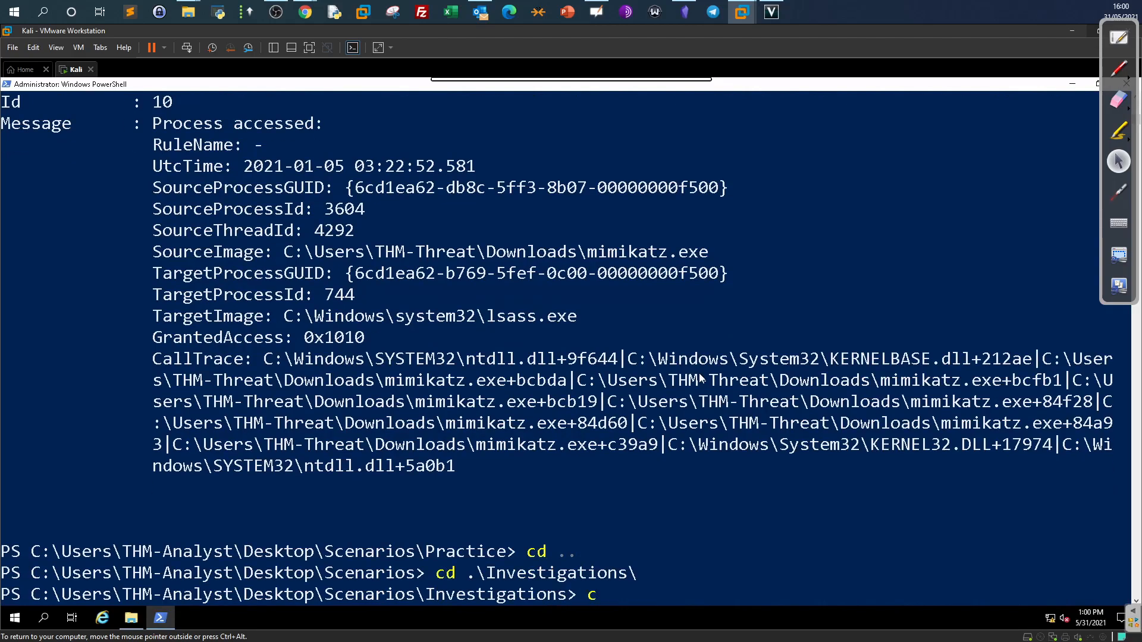
pyautogui.hotkey('ctrl', 'v')
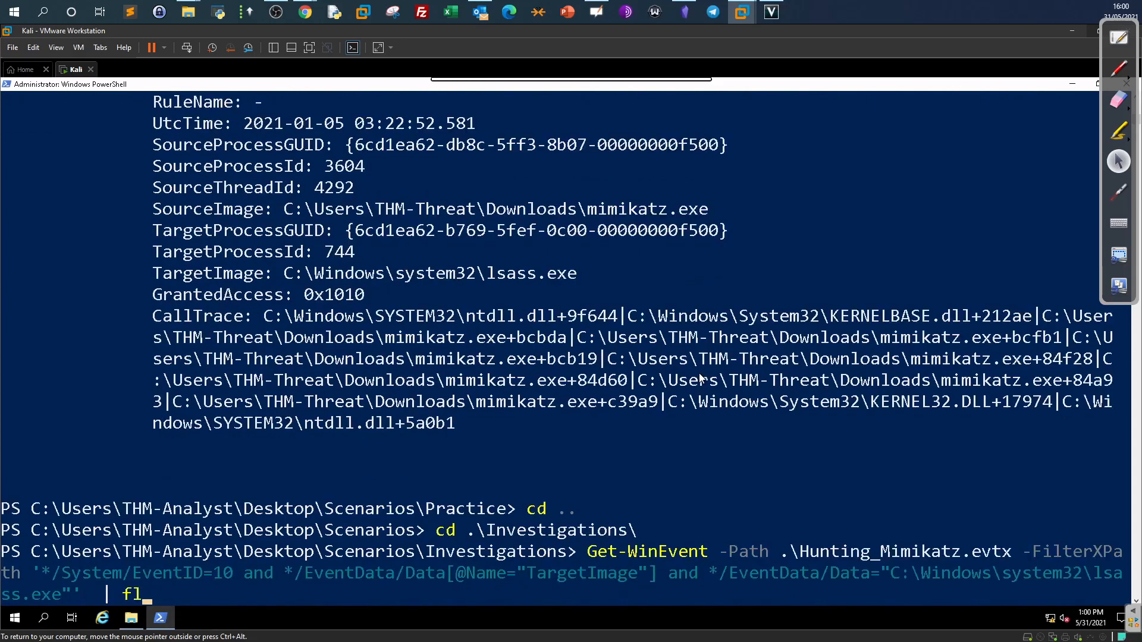
pyautogui.press('Up')
pyautogui.press('Up')
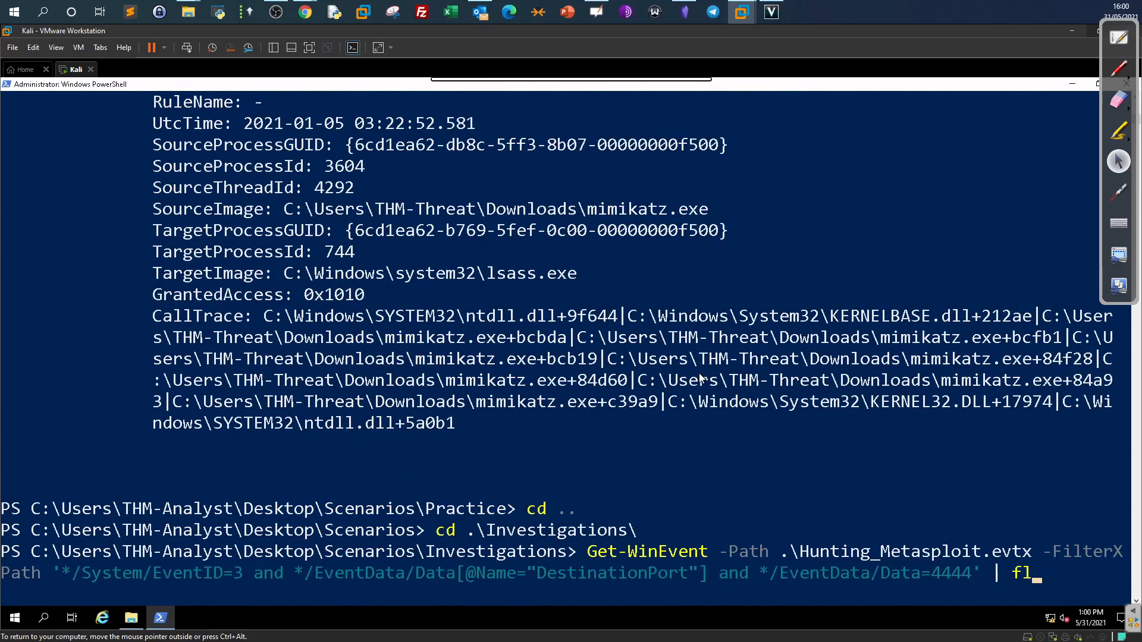
pyautogui.press('Up')
pyautogui.press('Down')
pyautogui.press('Down')
pyautogui.press('Down')
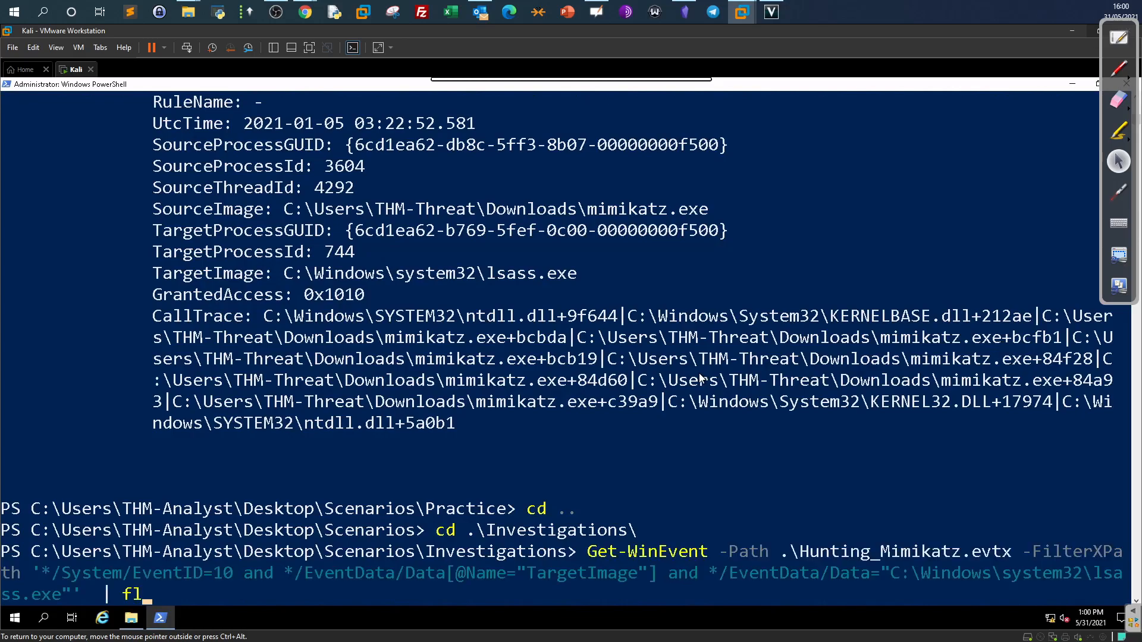
# Copy the Investigation-1 EventID=13 query line from the Mousepad notes and return to PowerShell.
pyautogui.moveTo(595, 79)
pyautogui.click(680, 88)
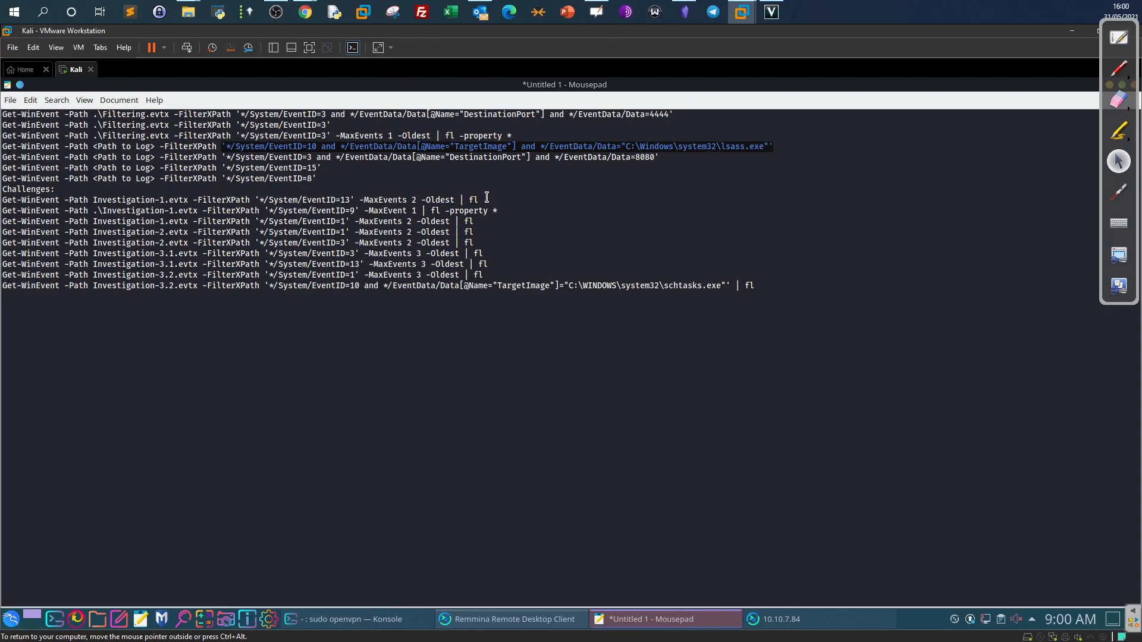
pyautogui.moveTo(479, 200); pyautogui.dragTo(3, 199)
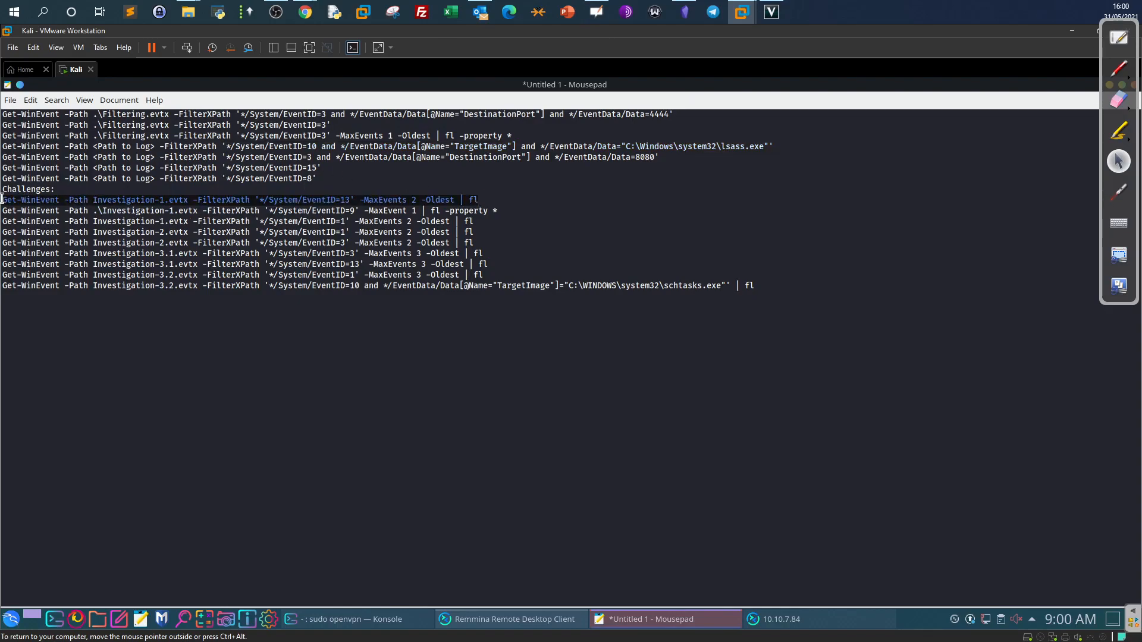
pyautogui.rightClick(21, 192)
pyautogui.click(67, 253)
pyautogui.click(807, 618)
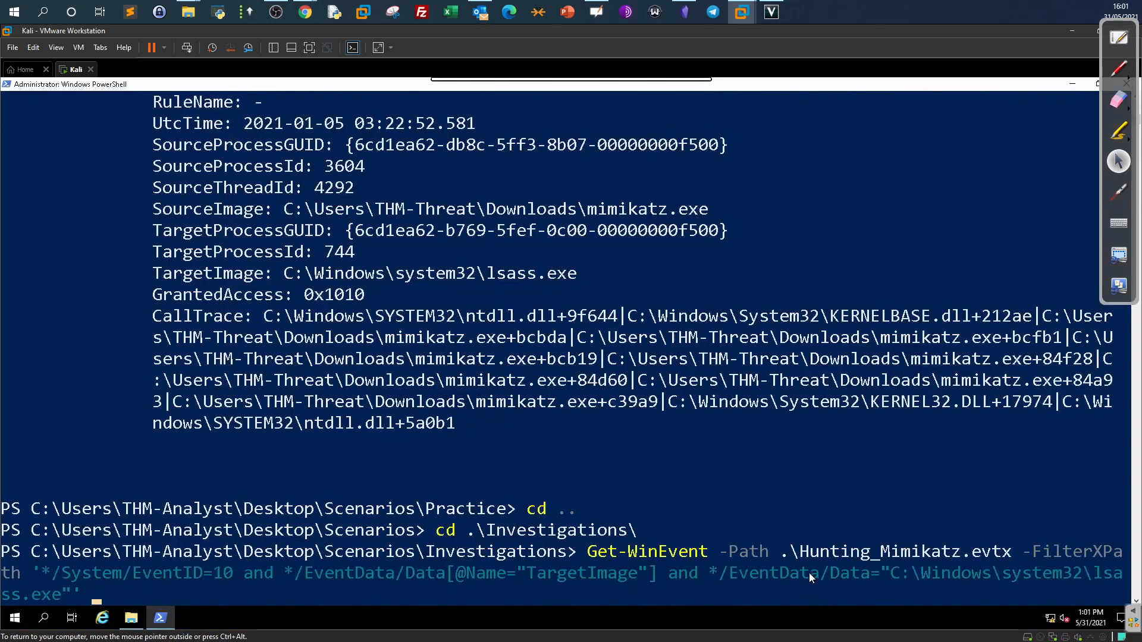
# Replace the recalled dir command with the pasted Investigation-1 EventID 13 query.
pyautogui.press('Up')
pyautogui.press('Up')
pyautogui.press('BackSpace')
pyautogui.press('BackSpace')
pyautogui.press('BackSpace')
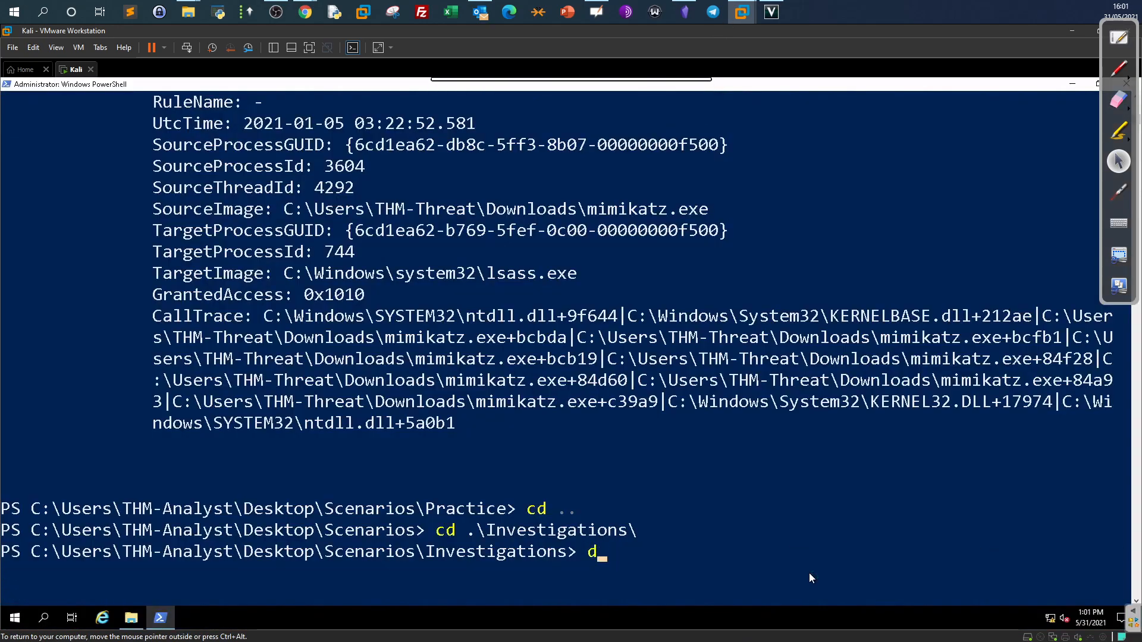
pyautogui.hotkey('ctrl', 'v')
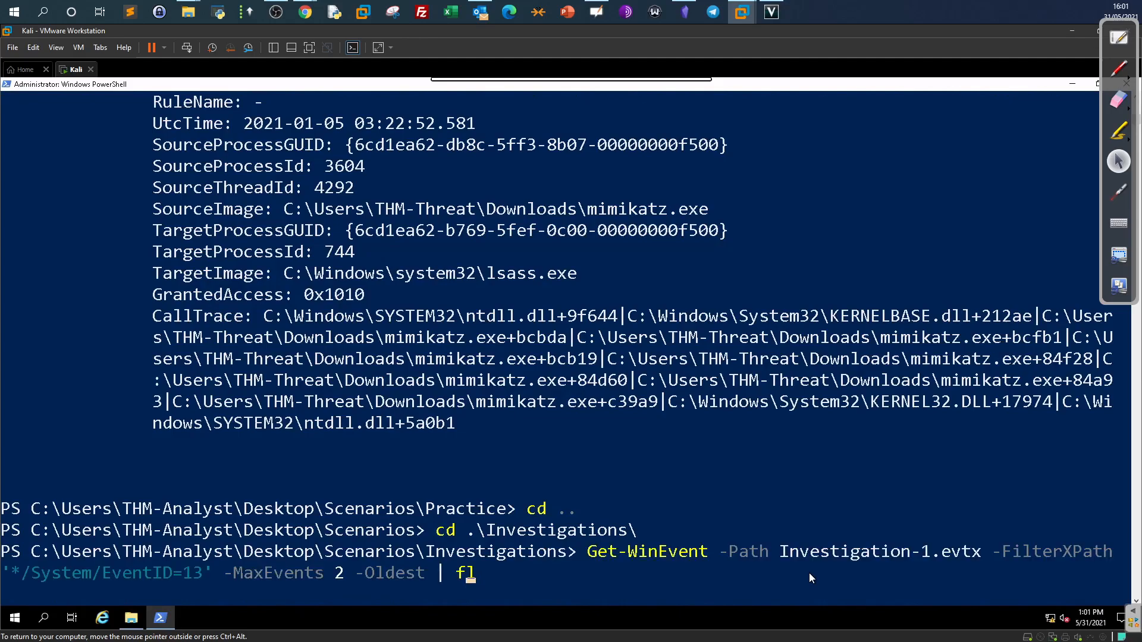
pyautogui.press('Left')
pyautogui.press('Left')
pyautogui.press('Left')
pyautogui.press('Left')
pyautogui.press('Left')
pyautogui.press('Left')
pyautogui.press('Left')
pyautogui.press('Left')
pyautogui.press('Left')
pyautogui.press('Left')
pyautogui.press('Left')
pyautogui.press('Left')
# Point out Investigation-1.evtx, EventID 13 and -MaxEvents in the query, then run it.
pyautogui.moveTo(780, 553); pyautogui.dragTo(975, 553)
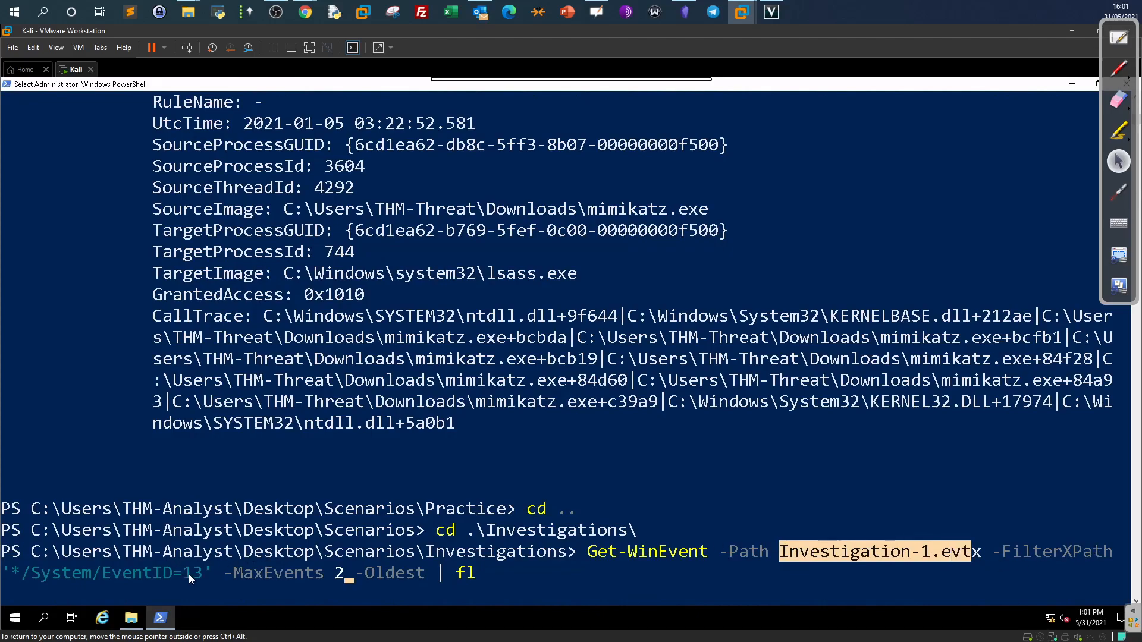
pyautogui.moveTo(188, 577); pyautogui.dragTo(195, 578)
pyautogui.click(550, 572)
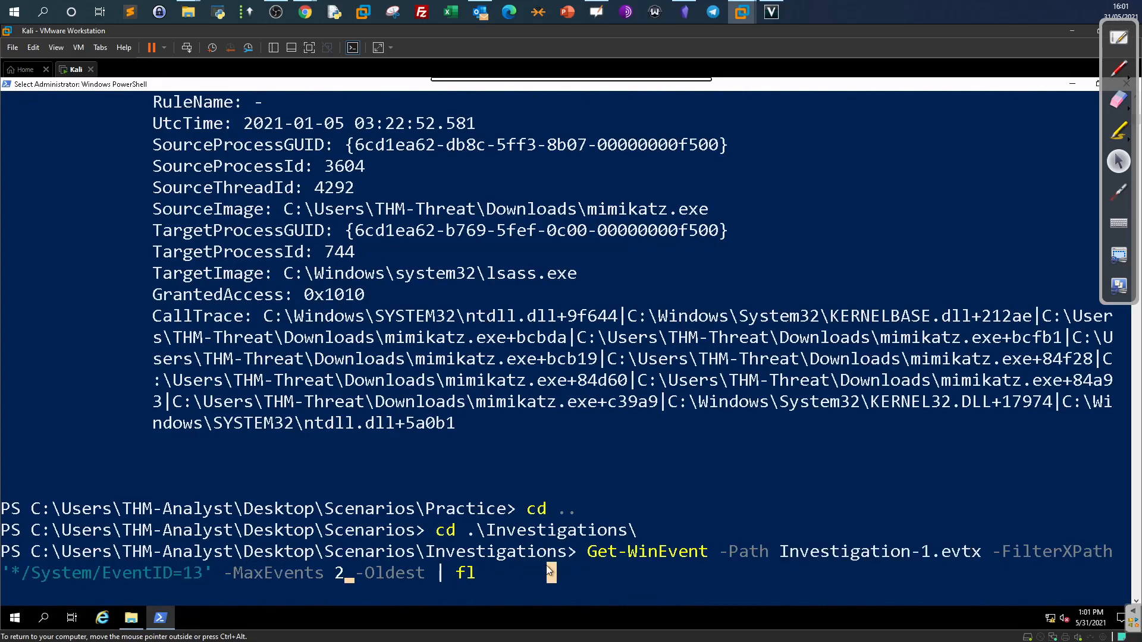
pyautogui.press('Right')
pyautogui.press('Right')
pyautogui.press('Right')
pyautogui.press('Right')
pyautogui.press('Right')
pyautogui.press('Right')
pyautogui.press('Right')
pyautogui.press('Right')
pyautogui.press('Right')
pyautogui.press('Right')
pyautogui.press('Right')
pyautogui.press('Right')
pyautogui.press('Right')
pyautogui.moveTo(226, 577); pyautogui.dragTo(313, 577)
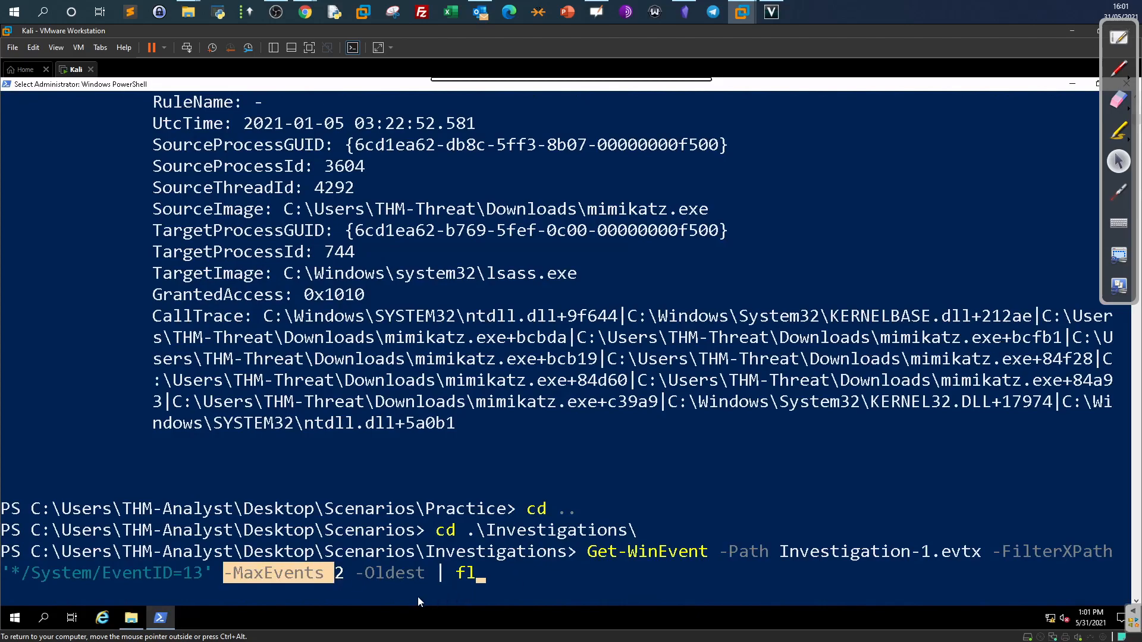
pyautogui.click(500, 580)
pyautogui.rightClick(499, 581)
pyautogui.click(499, 580)
pyautogui.rightClick(499, 581)
pyautogui.click(494, 578)
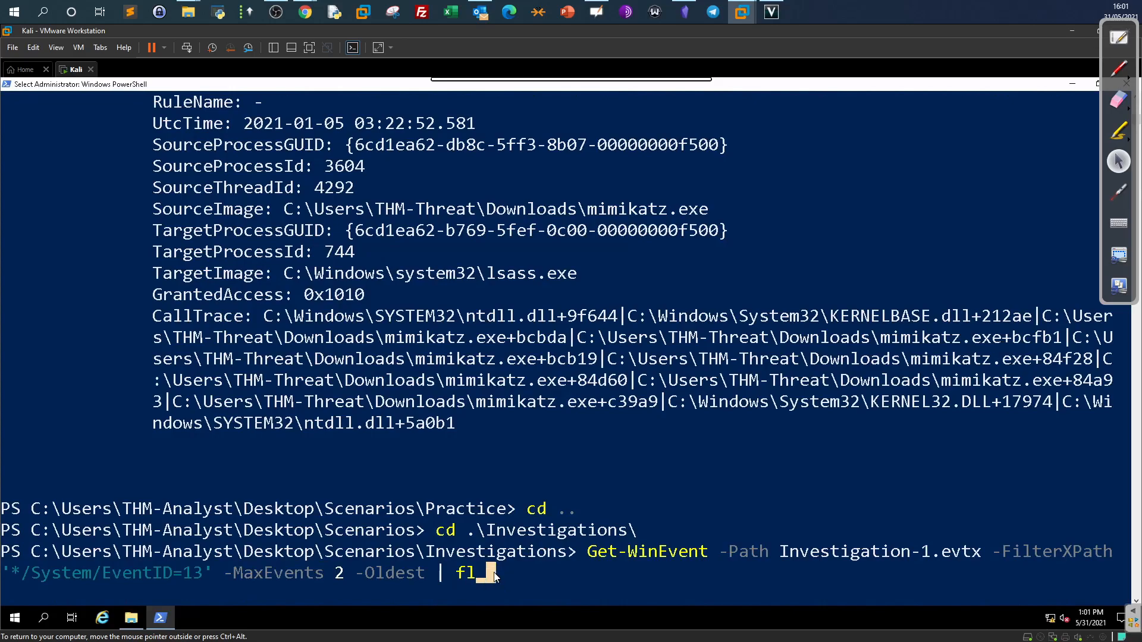
pyautogui.press('Return')
pyautogui.press('Return')
pyautogui.press('Return')
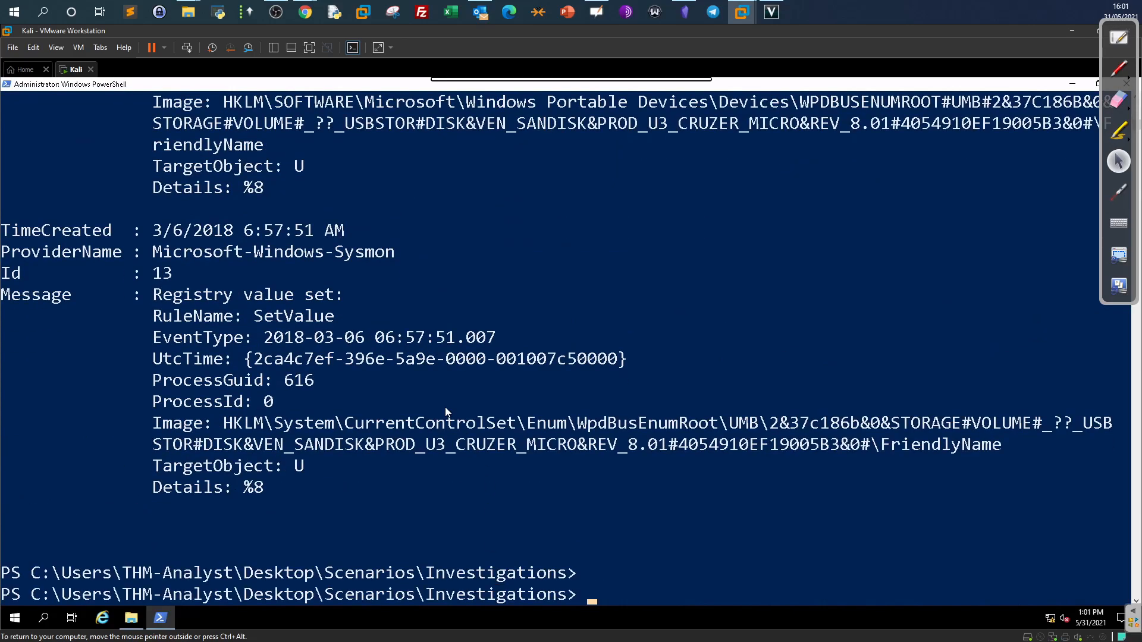
# Copy the USB device's full HKLM registry key from the first event's Image line.
pyautogui.scroll(2, 448, 411)
pyautogui.scroll(2, 446, 409)
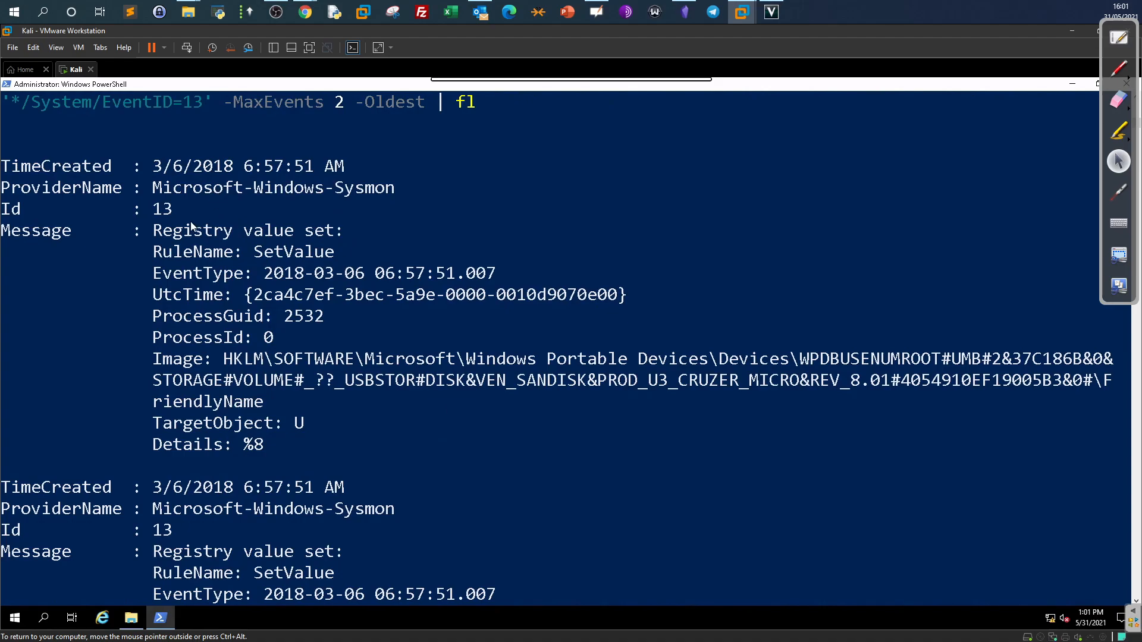
pyautogui.moveTo(155, 255); pyautogui.dragTo(331, 260)
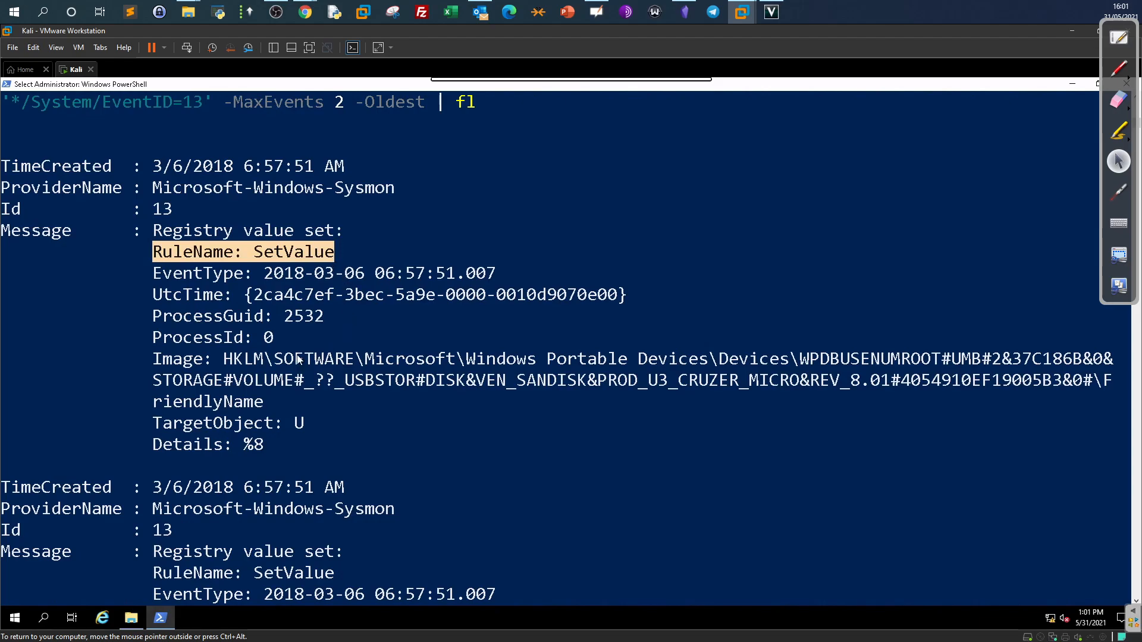
pyautogui.moveTo(224, 359); pyautogui.dragTo(998, 400)
pyautogui.rightClick(972, 400)
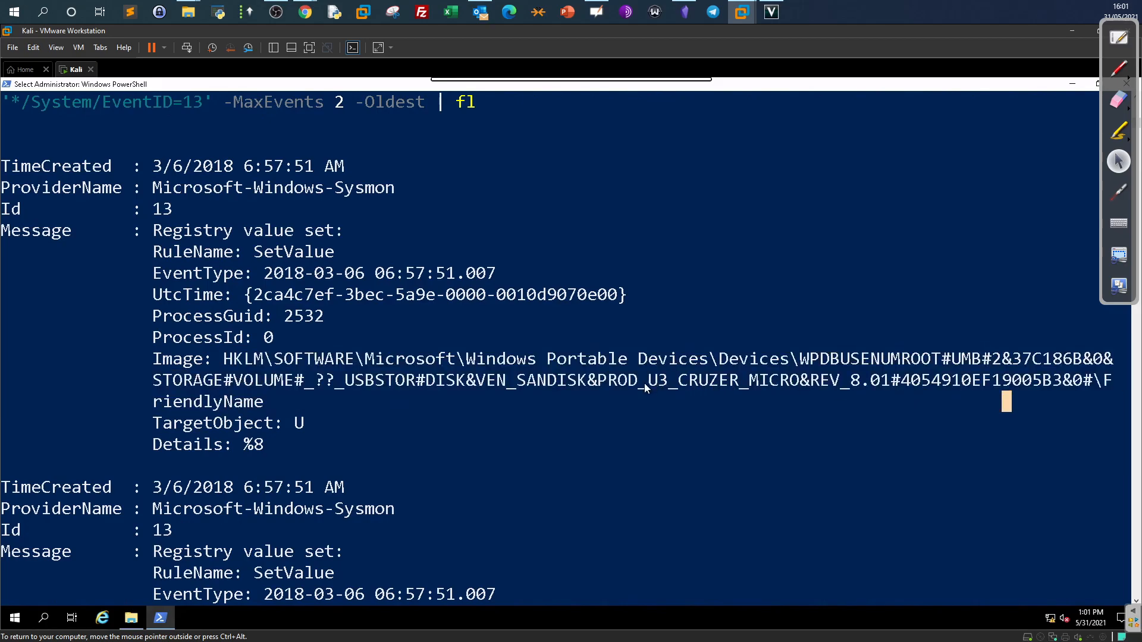
pyautogui.moveTo(679, 384); pyautogui.dragTo(777, 384)
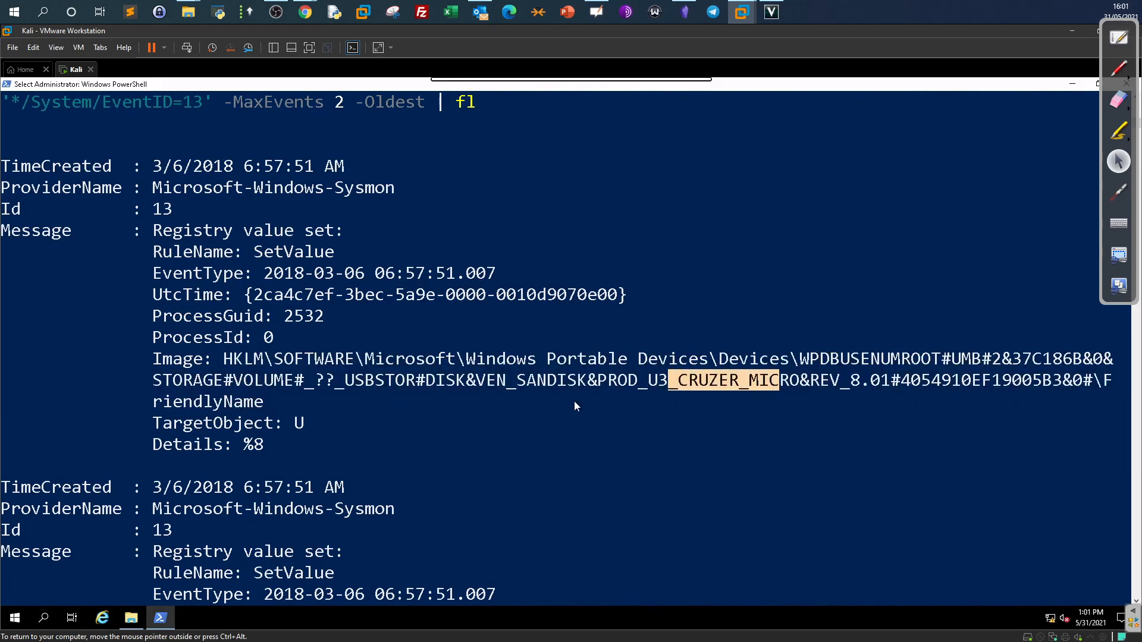
pyautogui.rightClick(574, 401)
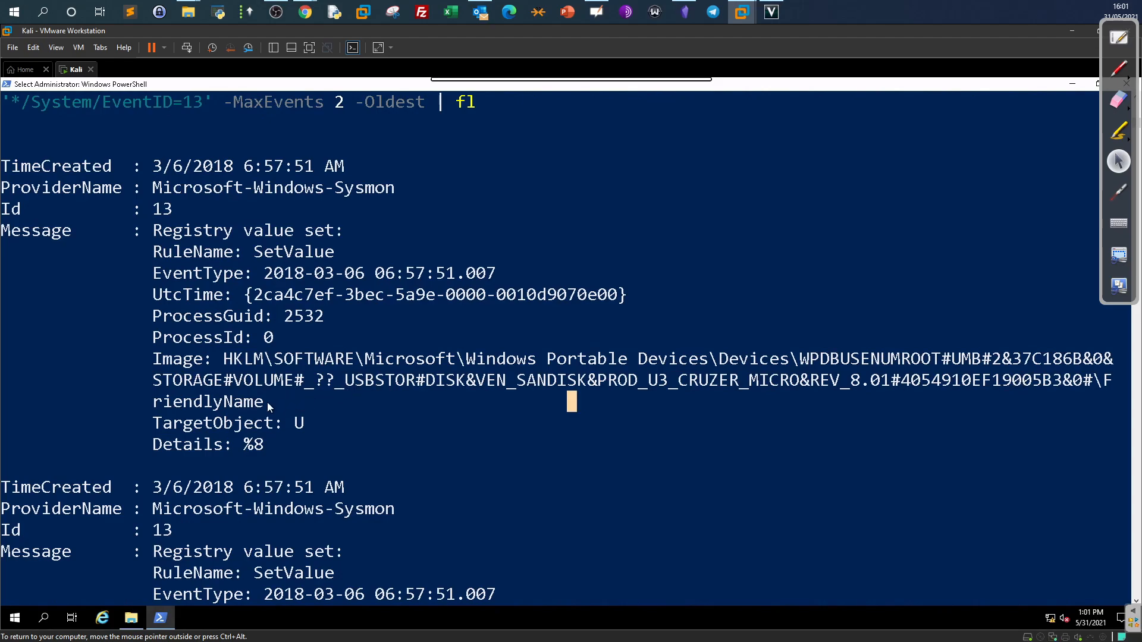
pyautogui.moveTo(266, 403); pyautogui.dragTo(224, 359)
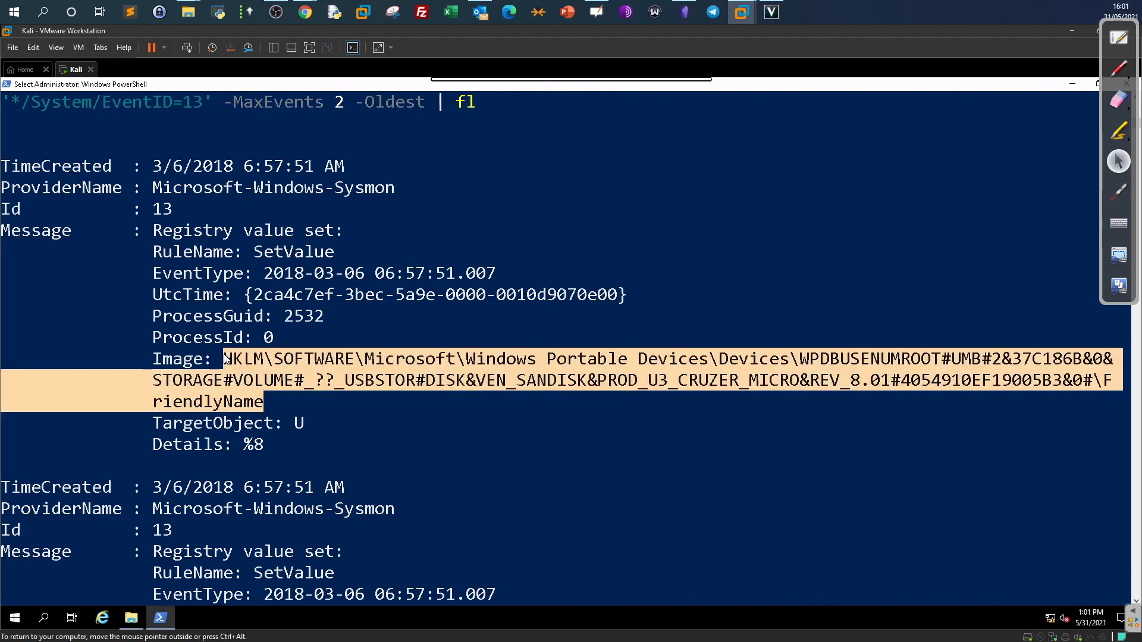
pyautogui.rightClick(226, 358)
pyautogui.click(305, 12)
pyautogui.click(506, 75)
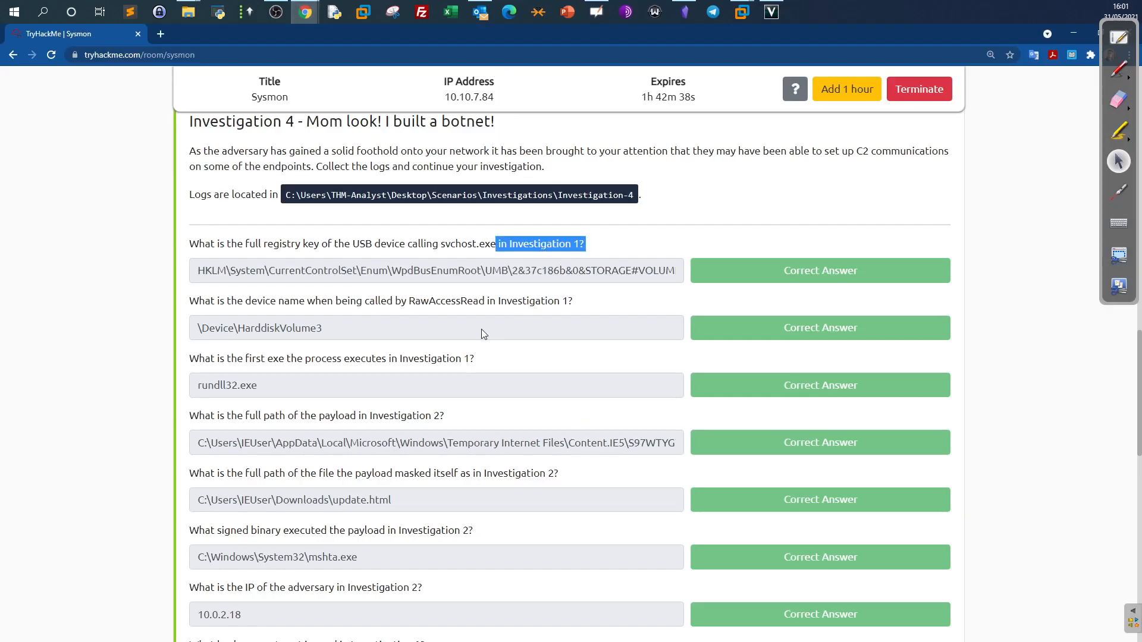
# Select the term RawAccessRead in the device-name question to search for it in a new tab.
pyautogui.click(455, 271)
pyautogui.moveTo(565, 271); pyautogui.dragTo(364, 262)
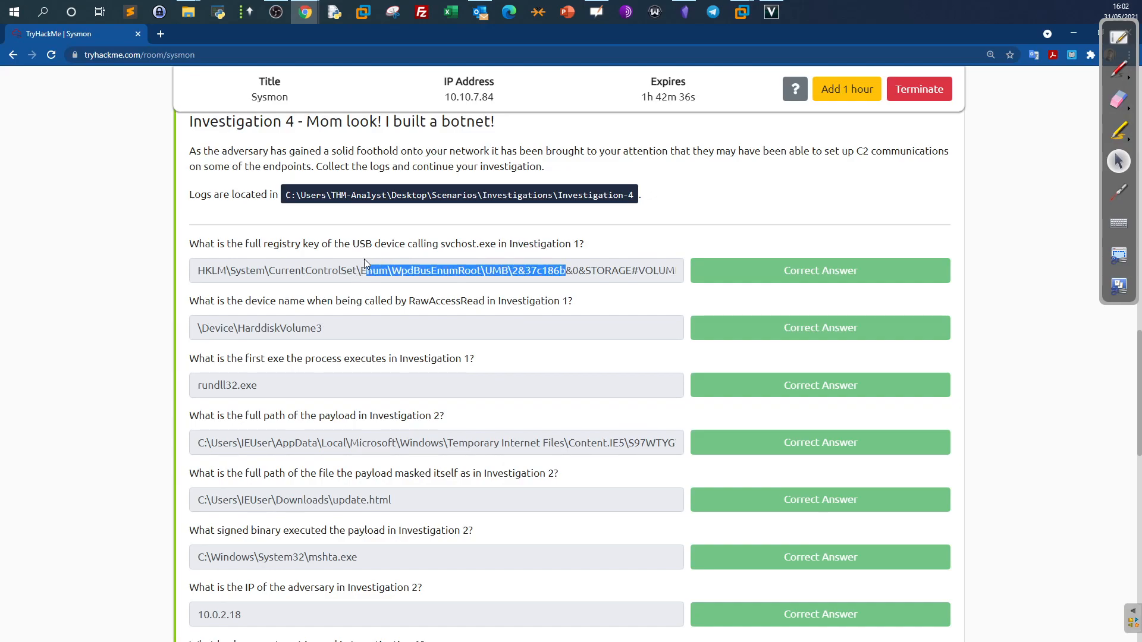
pyautogui.click(366, 261)
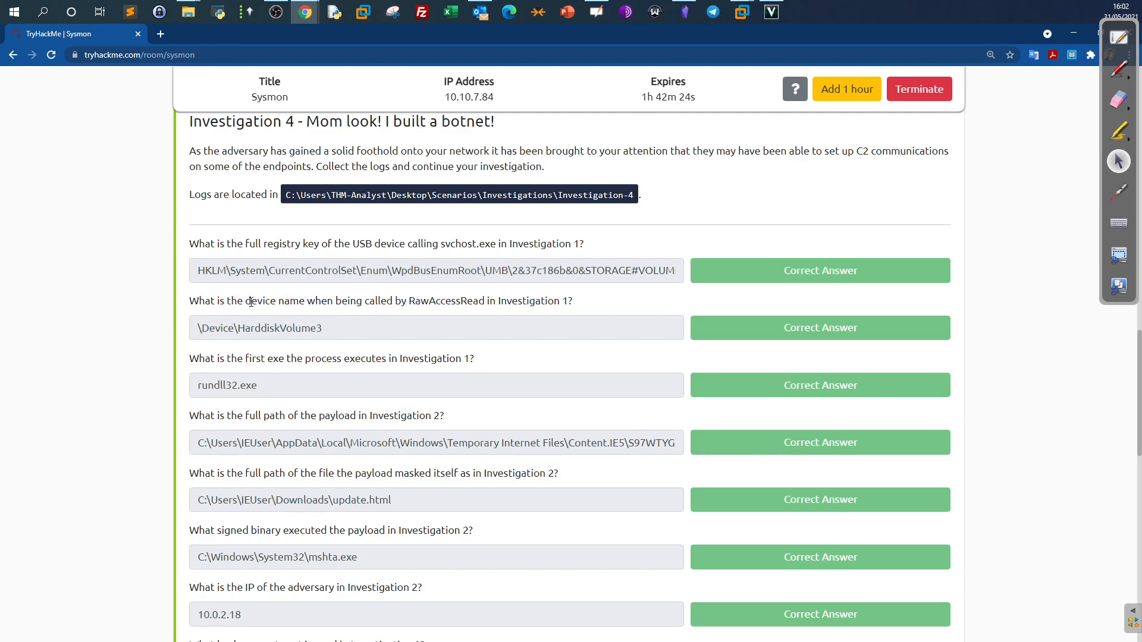
pyautogui.moveTo(246, 302); pyautogui.dragTo(294, 303)
pyautogui.hotkey('alt', 'Tab')
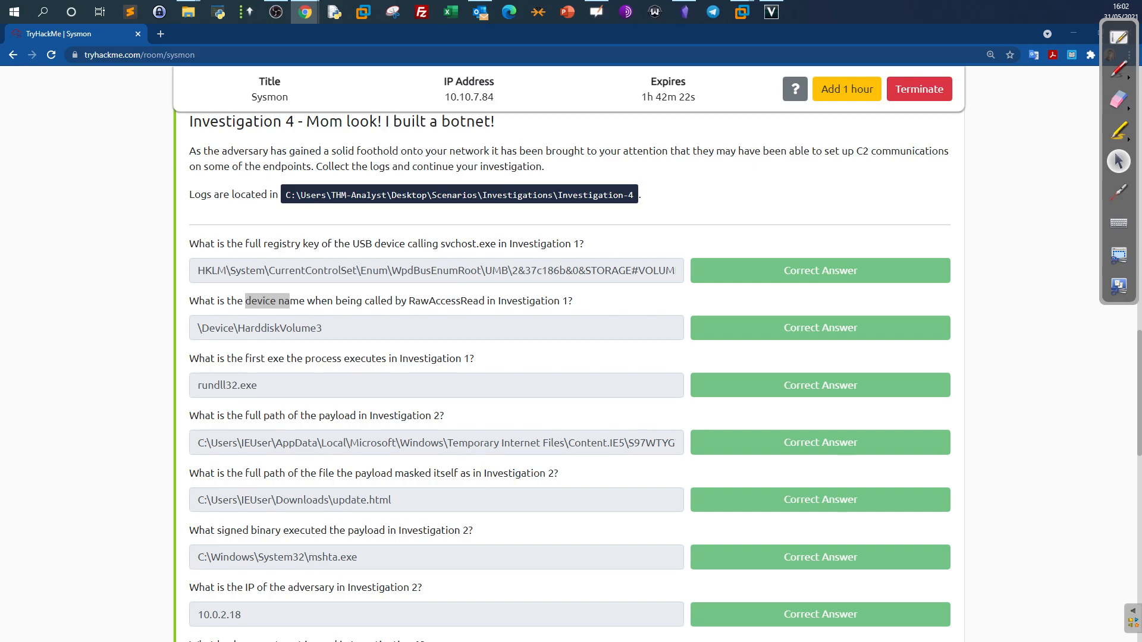
pyautogui.hotkey('alt', 'Tab')
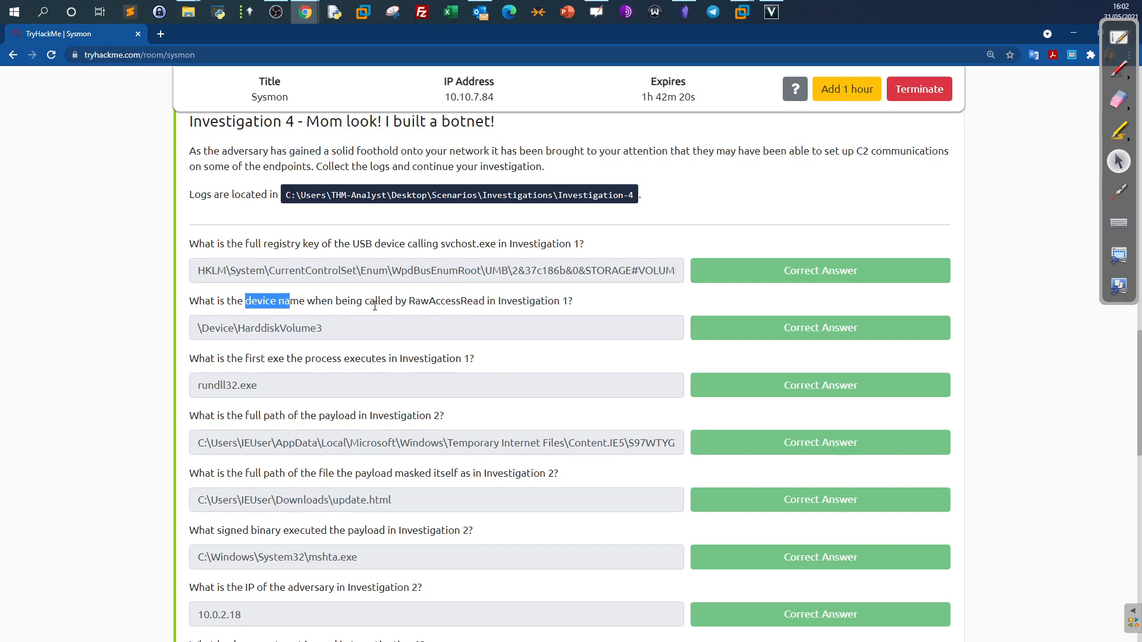
pyautogui.moveTo(408, 302); pyautogui.dragTo(495, 302)
pyautogui.click(467, 306)
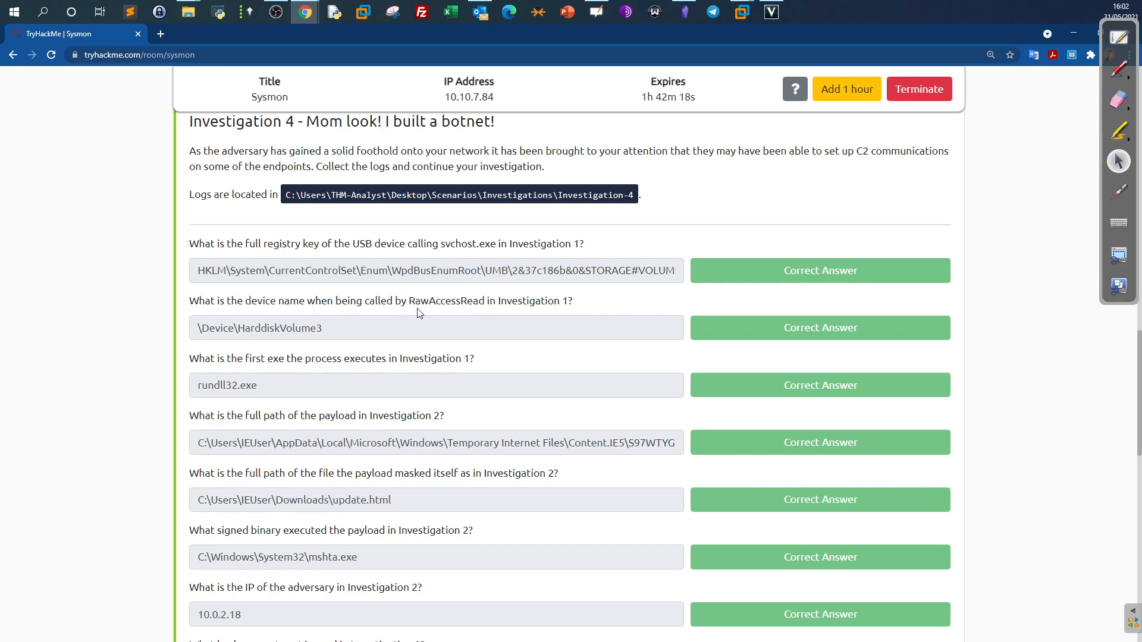
pyautogui.moveTo(410, 302); pyautogui.dragTo(485, 302)
pyautogui.hotkey('ctrl', 'c')
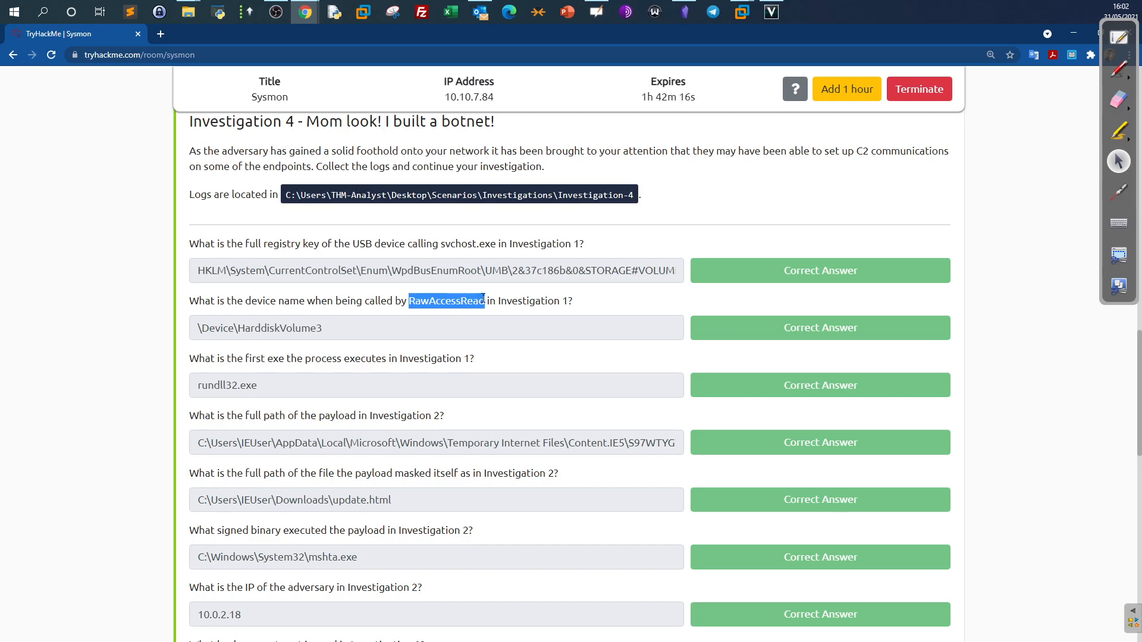
pyautogui.click(160, 33)
# Search Google for 'RawAccessRead event'.
pyautogui.write('g')
pyautogui.click(174, 83)
pyautogui.hotkey('ctrl', 'v')
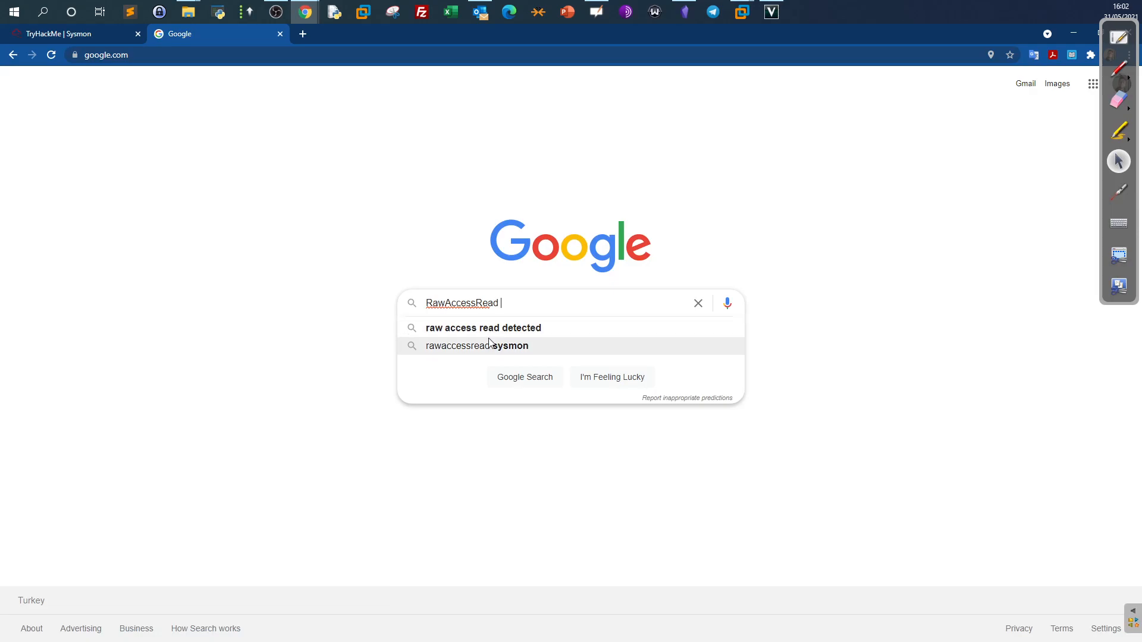
pyautogui.click(470, 328)
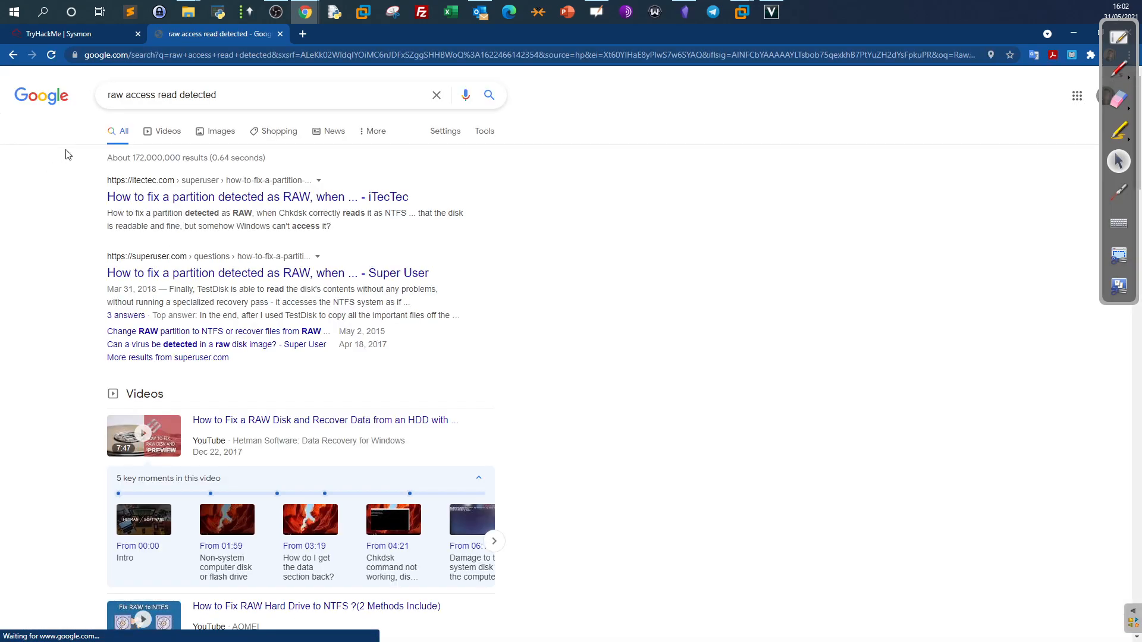
pyautogui.moveTo(217, 95); pyautogui.dragTo(52, 92)
pyautogui.write('e')
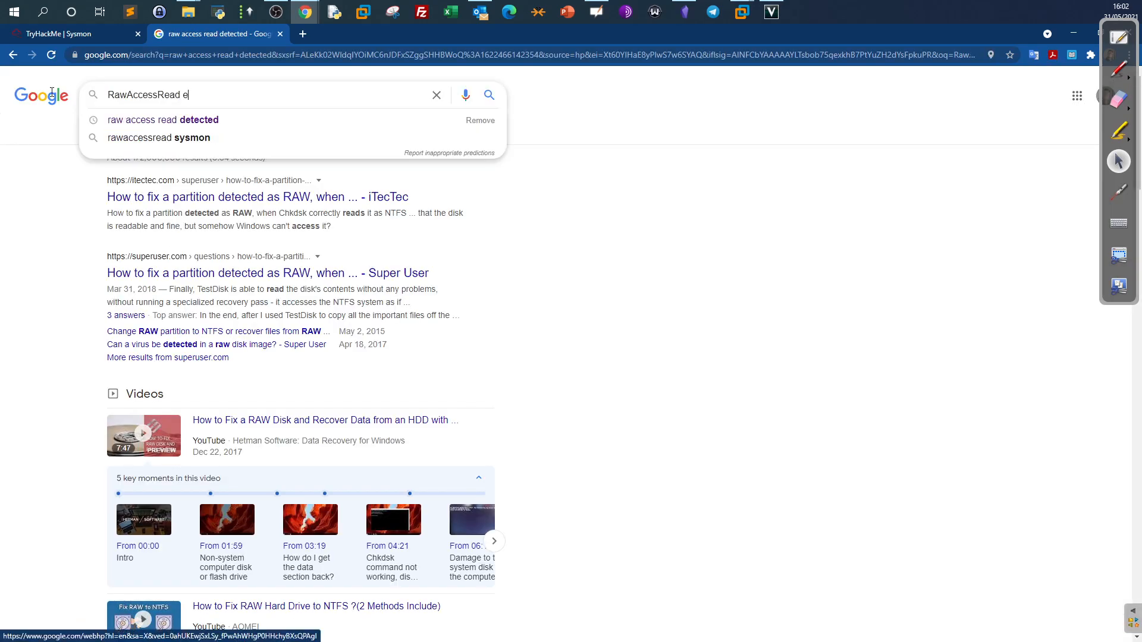
pyautogui.write('vent')
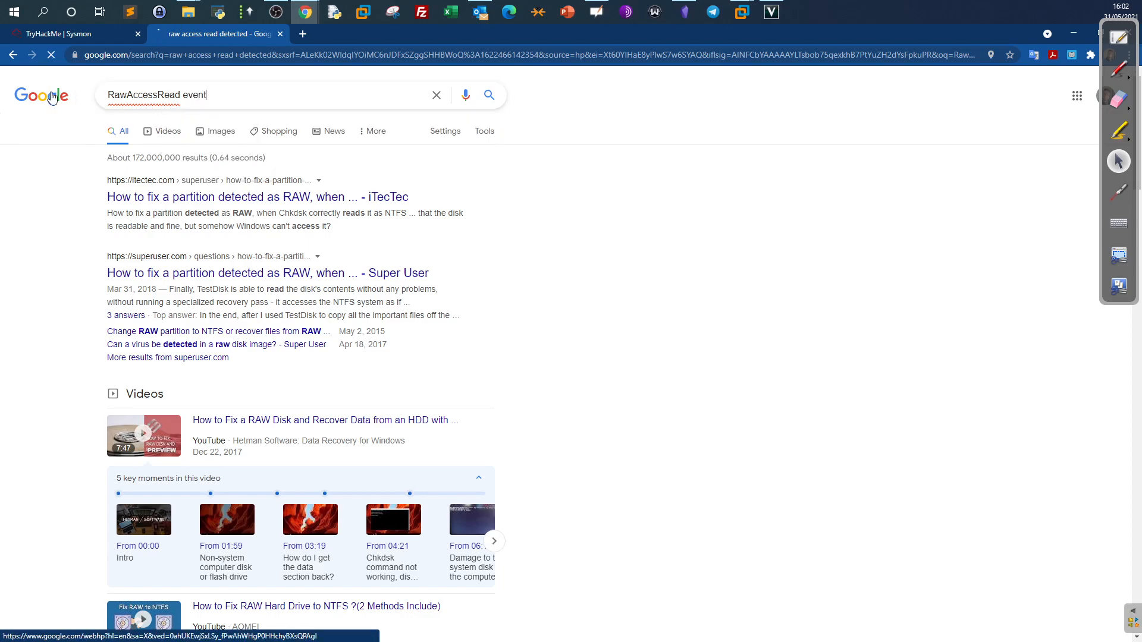
pyautogui.press('Return')
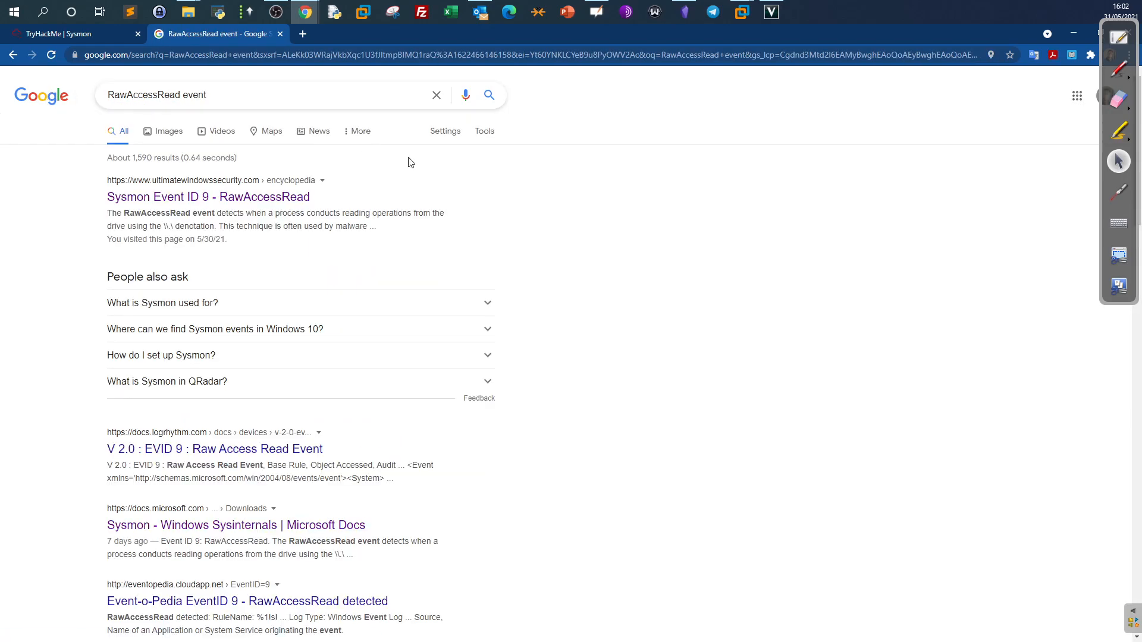
# Open the Sysmon Event ID 9 RawAccessRead article and highlight its raw drive read description.
pyautogui.click(249, 204)
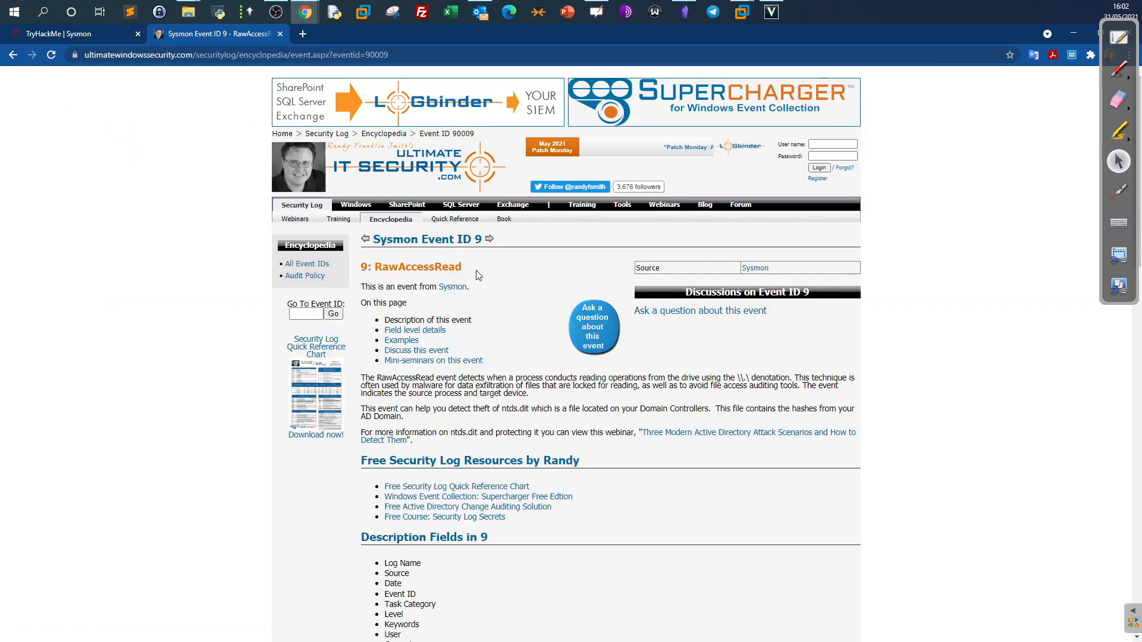
pyautogui.moveTo(483, 272); pyautogui.dragTo(375, 267)
pyautogui.moveTo(359, 384); pyautogui.dragTo(734, 377)
pyautogui.click(464, 386)
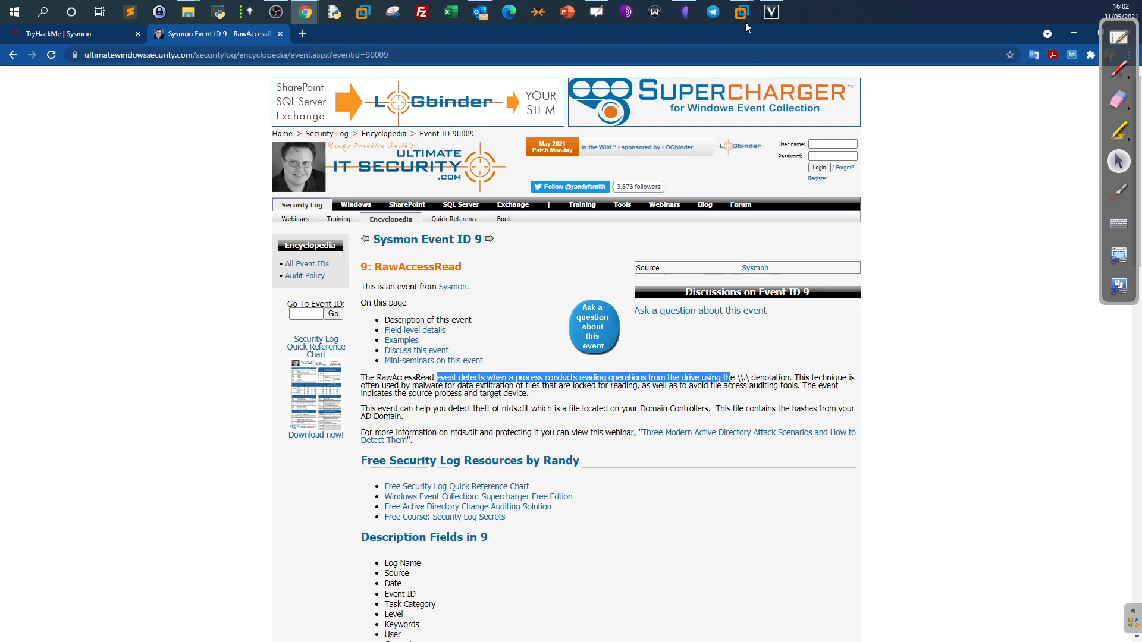
# Rerun the Investigation-1.evtx Get-WinEvent query with EventID changed from 13 to 9.
pyautogui.moveTo(744, 13)
pyautogui.click(786, 79)
pyautogui.click(683, 420)
pyautogui.scroll(-7, 683, 420)
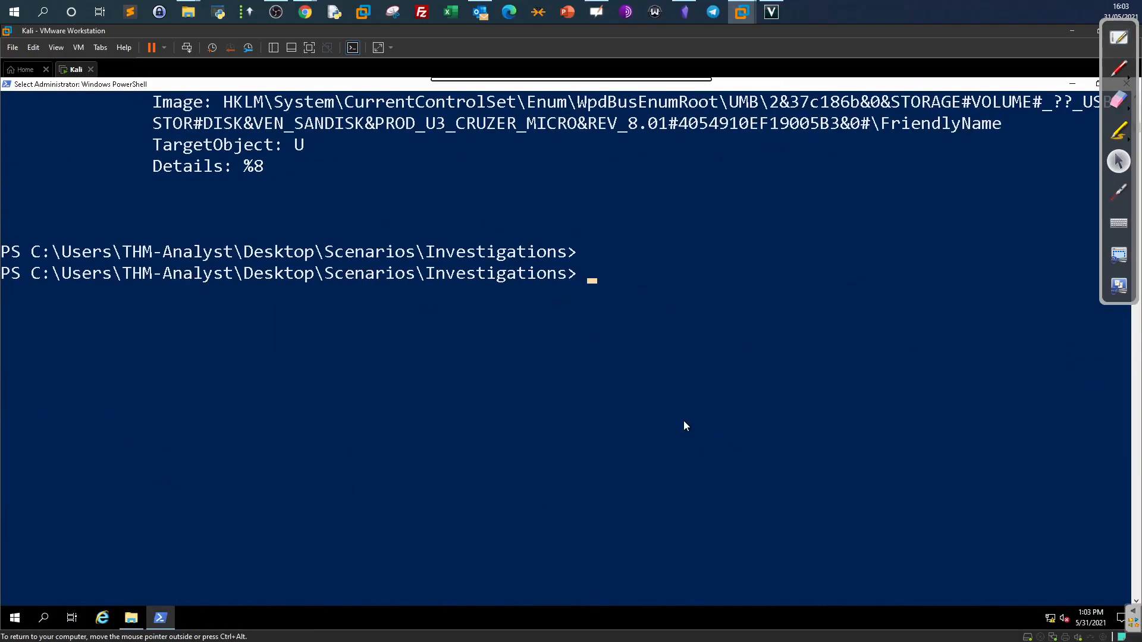
pyautogui.press('Up')
pyautogui.press('Left')
pyautogui.press('Left')
pyautogui.press('Left')
pyautogui.press('Left')
pyautogui.press('Left')
pyautogui.press('Left')
pyautogui.press('Left')
pyautogui.press('Left')
pyautogui.press('Left')
pyautogui.press('Left')
pyautogui.press('Left')
pyautogui.press('Left')
pyautogui.press('Left')
pyautogui.press('Left')
pyautogui.press('Left')
pyautogui.press('Left')
pyautogui.press('Left')
pyautogui.press('Left')
pyautogui.press('Left')
pyautogui.press('Left')
pyautogui.press('Left')
pyautogui.press('Left')
pyautogui.press('Left')
pyautogui.press('Left')
pyautogui.press('Left')
pyautogui.press('Left')
pyautogui.press('Left')
pyautogui.press('Left')
pyautogui.press('Left')
pyautogui.press('Right')
pyautogui.press('Right')
pyautogui.press('BackSpace')
pyautogui.press('BackSpace')
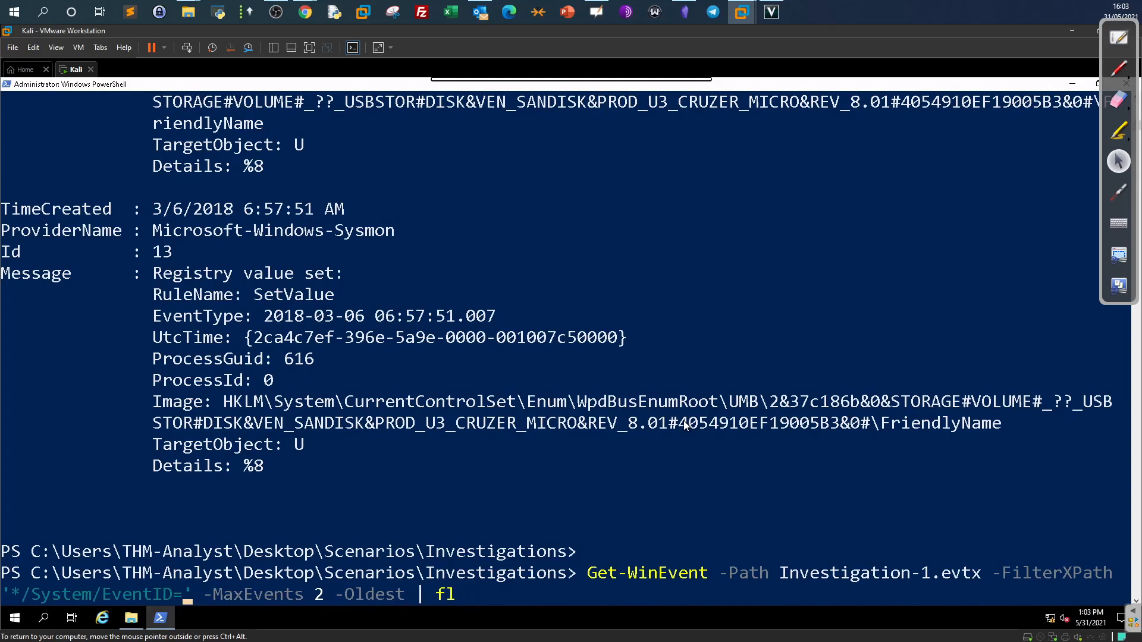
pyautogui.write('9')
pyautogui.press('Return')
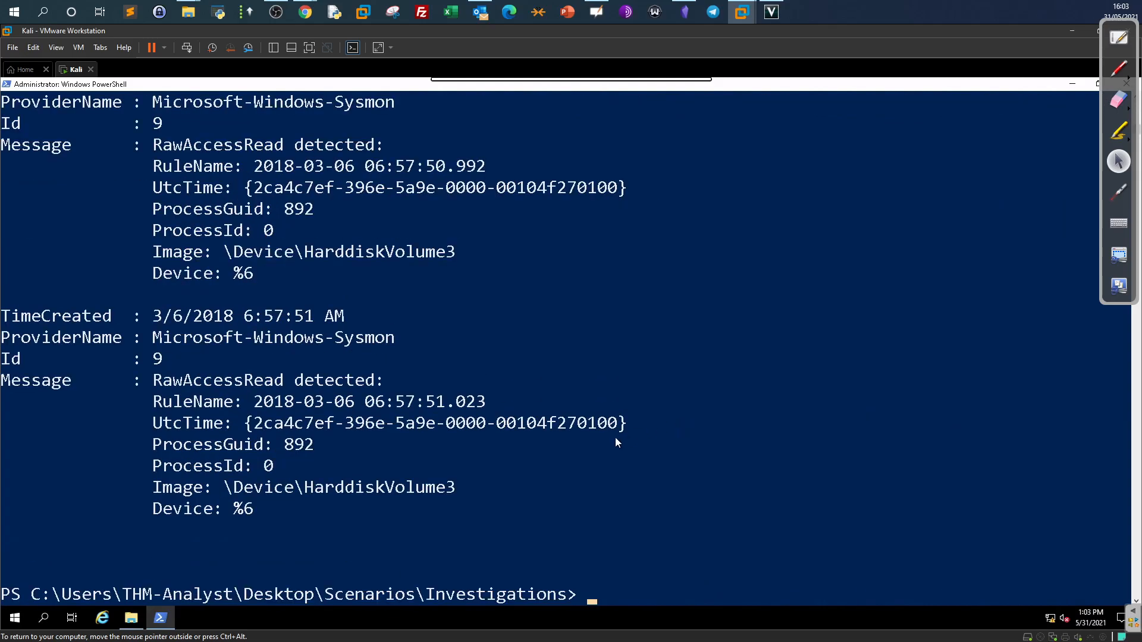
# Copy the device name HarddiskVolume3 from the RawAccessRead event output.
pyautogui.scroll(3, 439, 427)
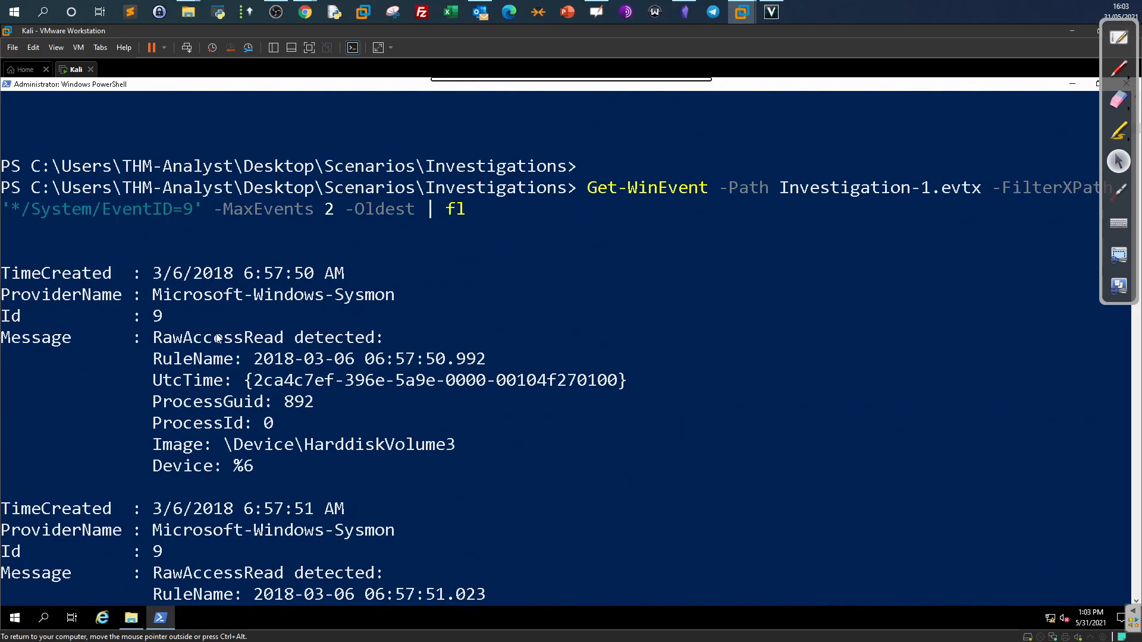
pyautogui.moveTo(145, 338); pyautogui.dragTo(350, 348)
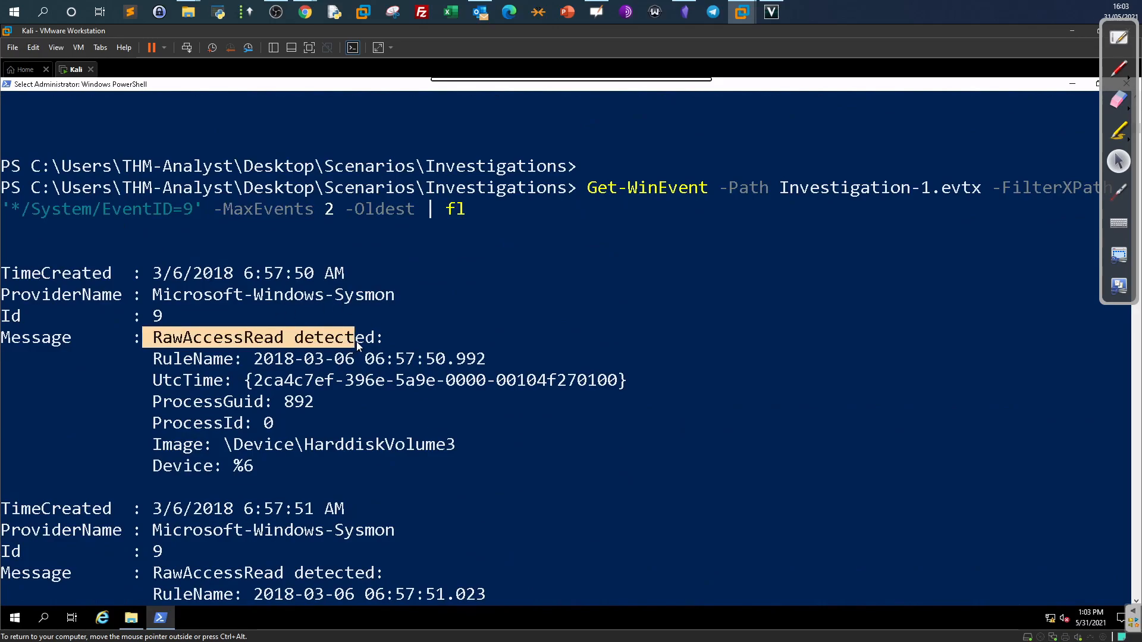
pyautogui.moveTo(224, 445); pyautogui.dragTo(443, 447)
pyautogui.rightClick(448, 442)
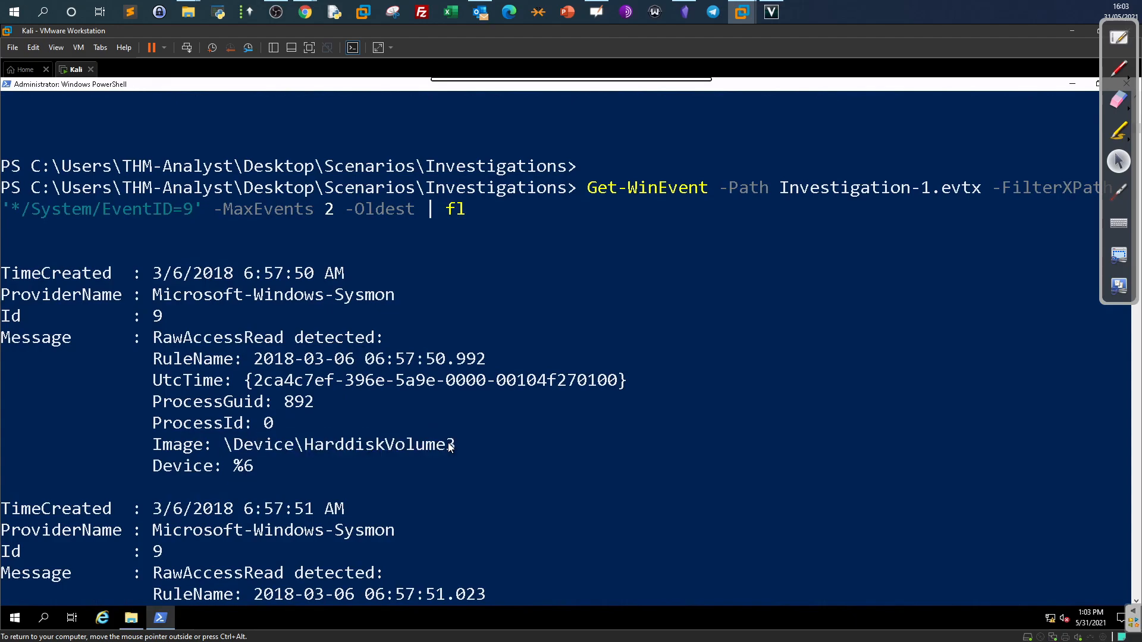
pyautogui.moveTo(463, 423); pyautogui.dragTo(305, 424)
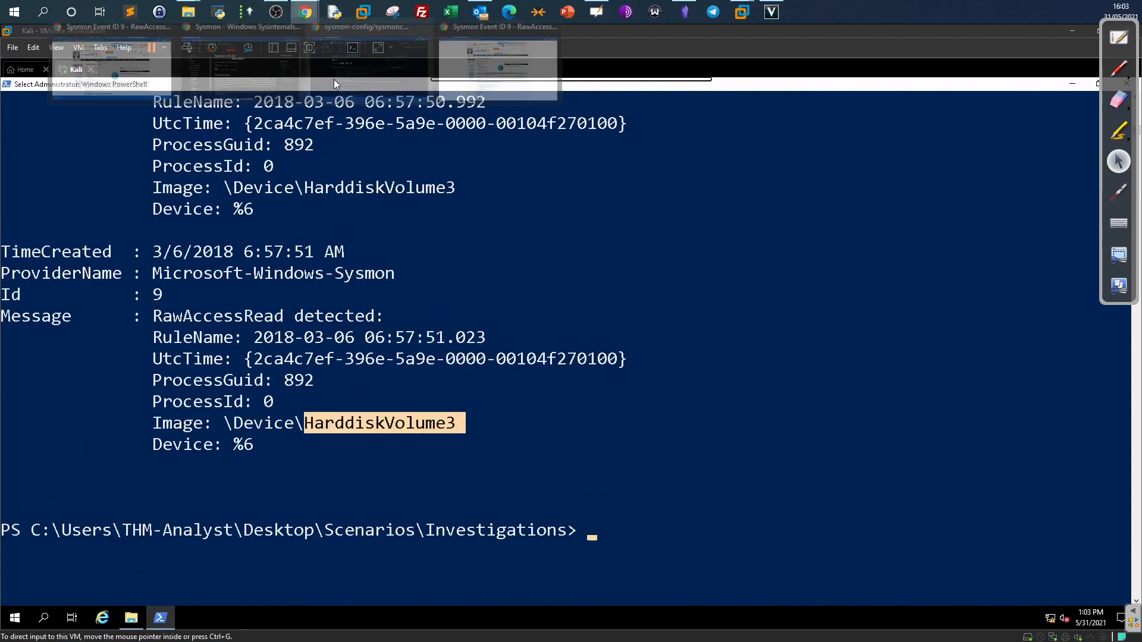
pyautogui.click(306, 12)
# Minimise the sysmon-config GitHub window and bring the Sysmon v13.20 docs window forward.
pyautogui.moveTo(307, 12)
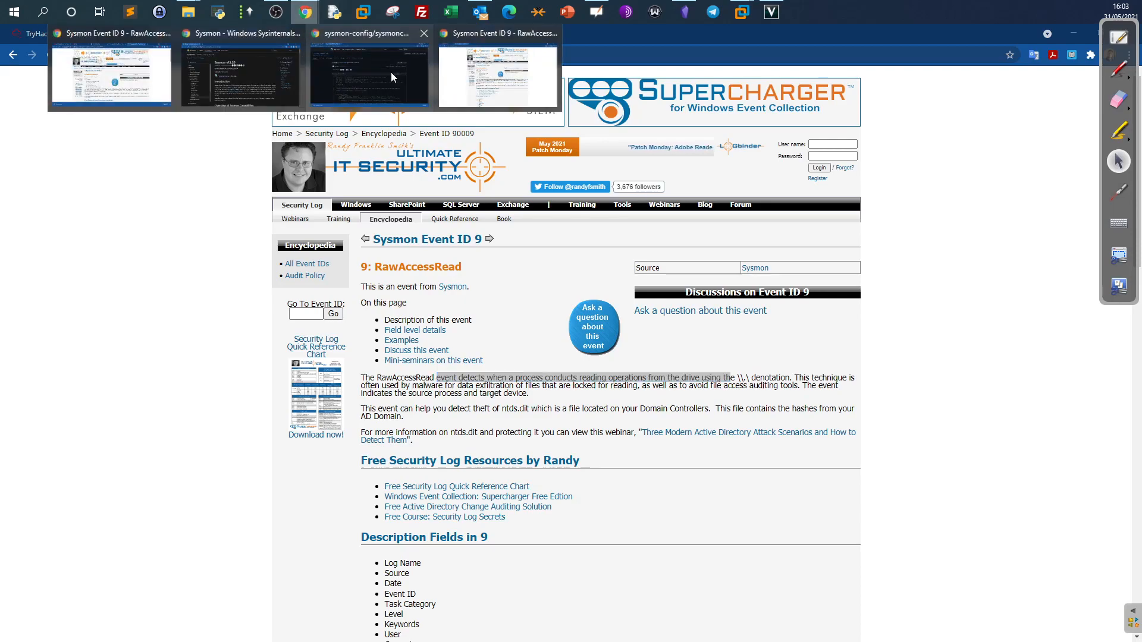
pyautogui.click(391, 73)
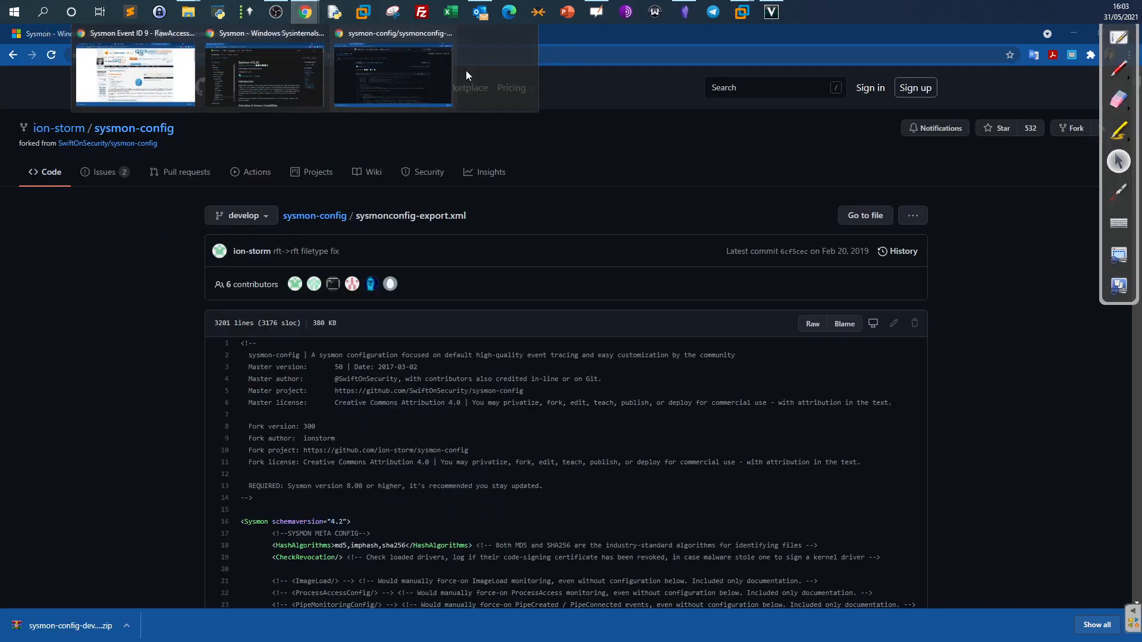
pyautogui.doubleClick(963, 23)
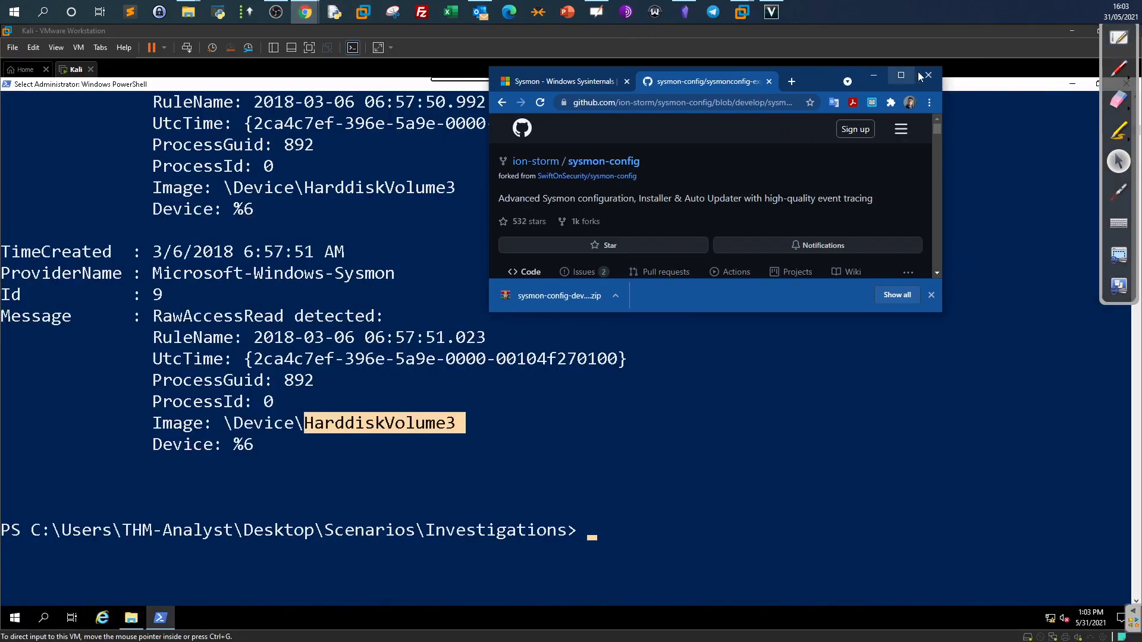
pyautogui.click(901, 75)
pyautogui.moveTo(306, 12)
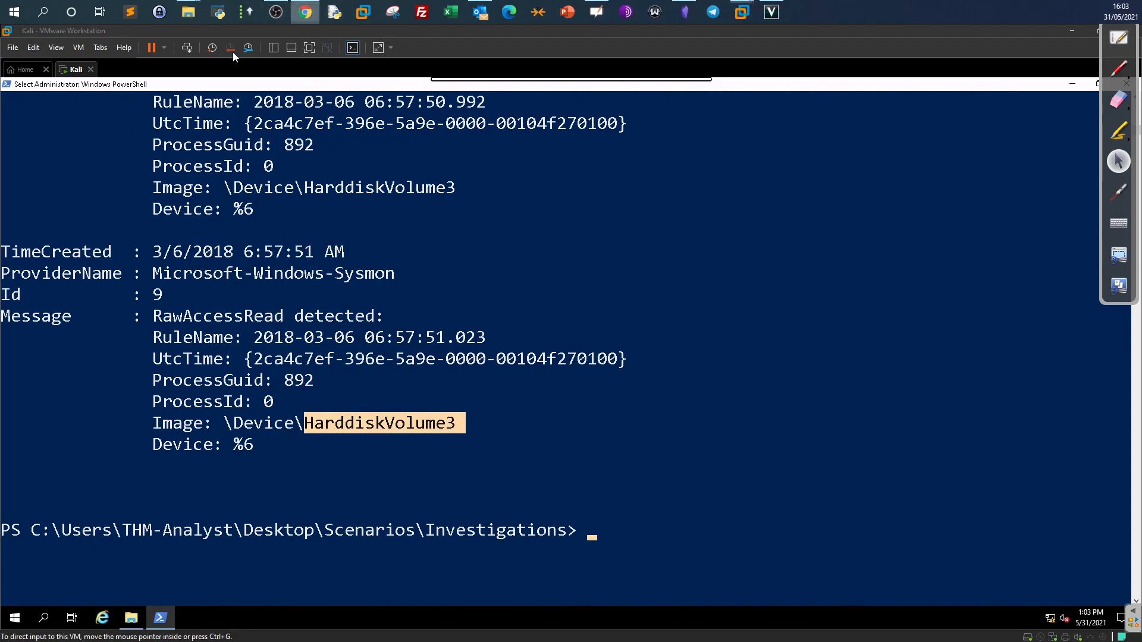
pyautogui.click(305, 12)
pyautogui.moveTo(264, 120); pyautogui.dragTo(444, 146)
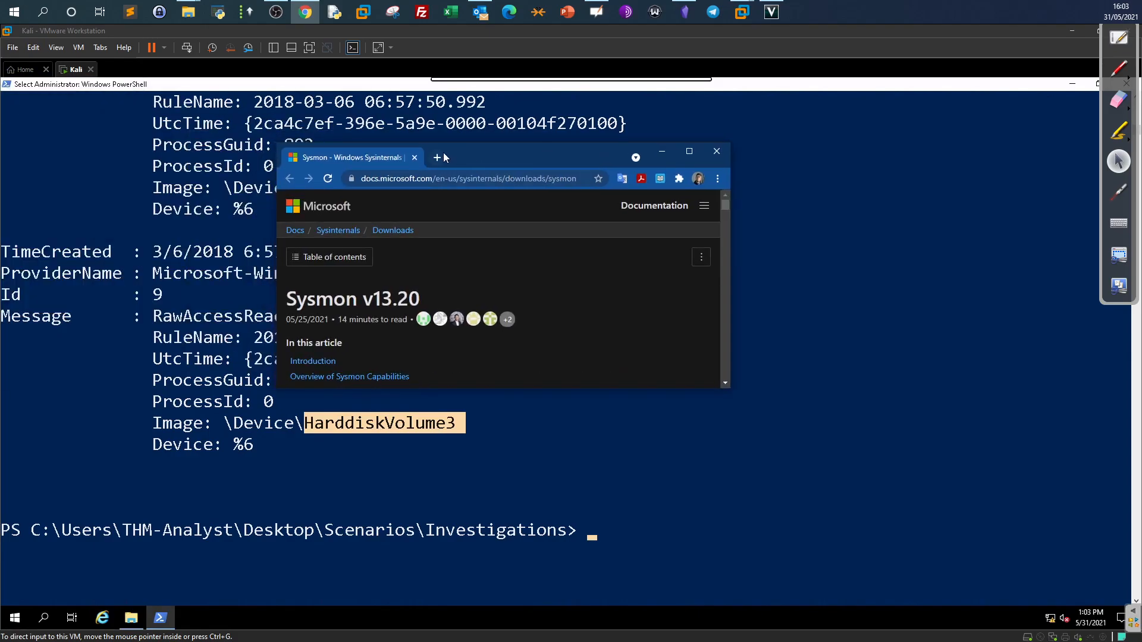
# Open tryhackme.com in a new tab and maximise the browser window.
pyautogui.click(439, 157)
pyautogui.write('try')
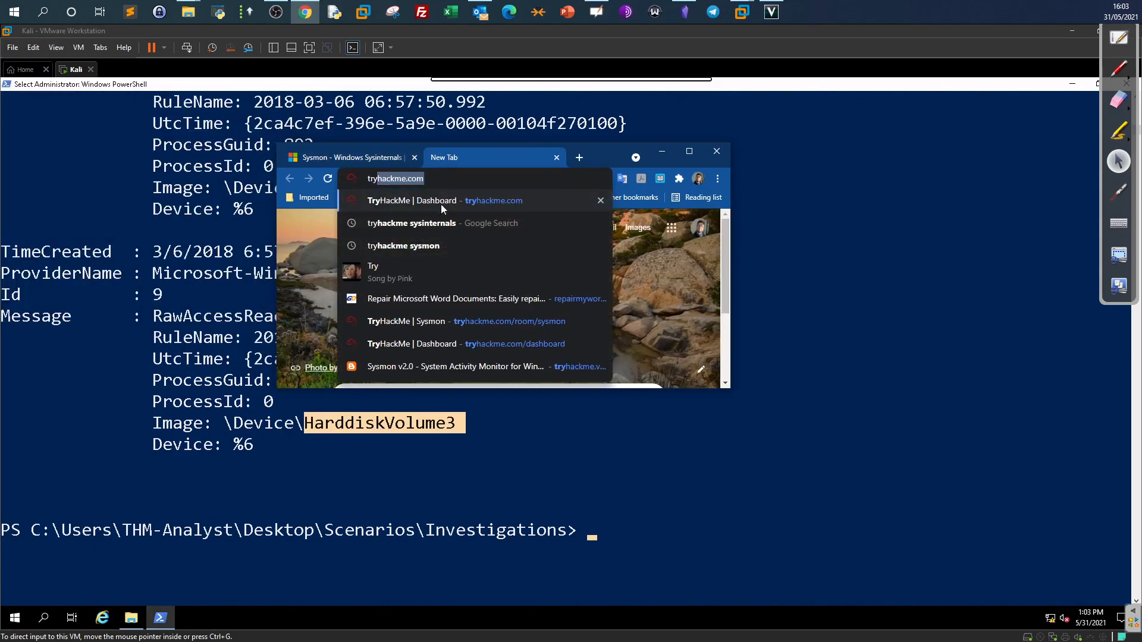
pyautogui.click(441, 202)
pyautogui.click(690, 151)
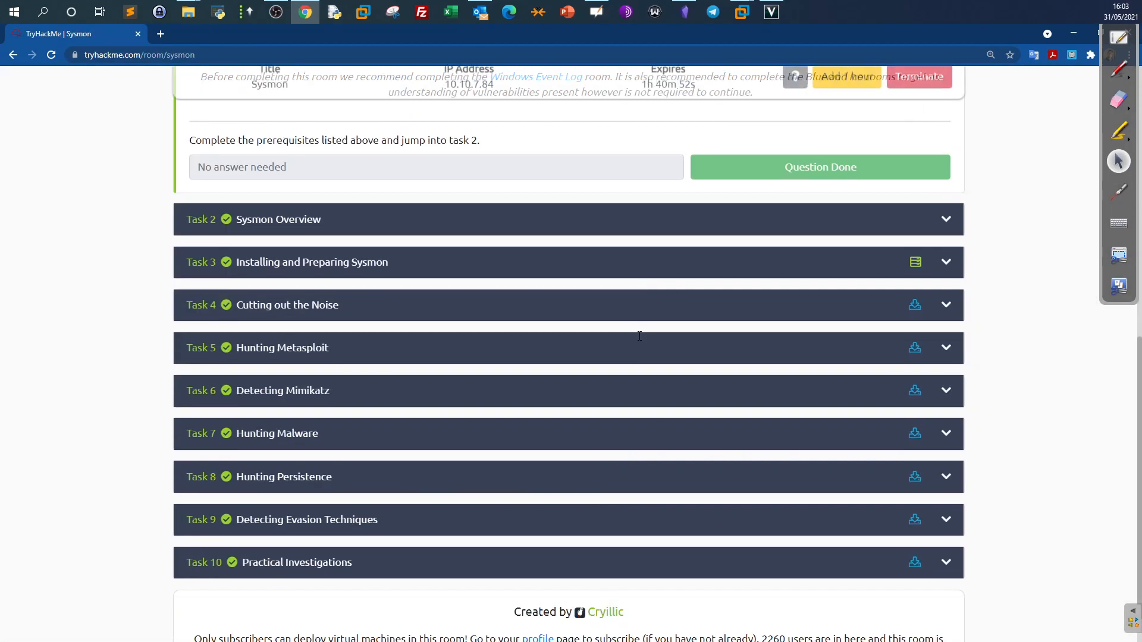
# Check the \Device\HarddiskVolume3 answer and the first-exe question, then return to PowerShell.
pyautogui.scroll(-12, 150, 415)
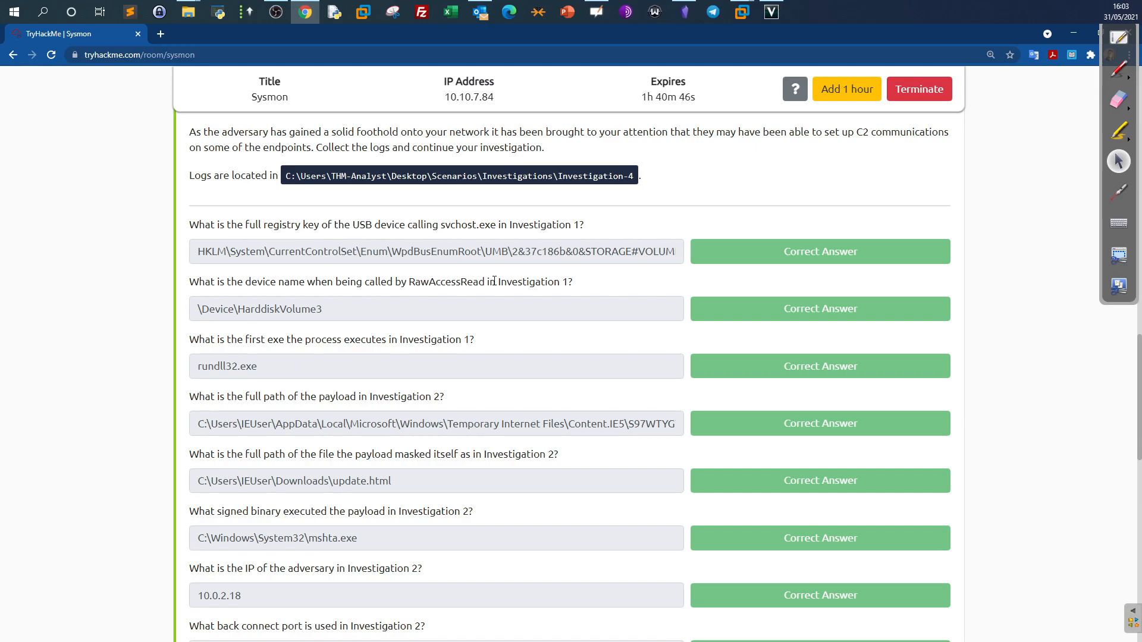
pyautogui.tripleClick(368, 307)
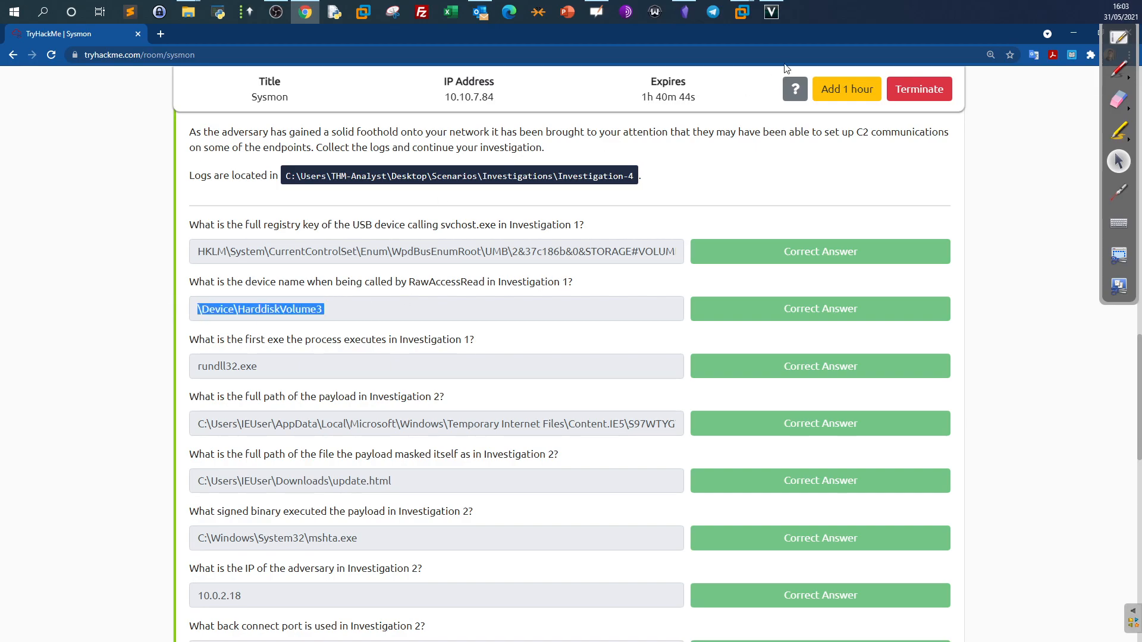
pyautogui.click(281, 350)
pyautogui.moveTo(191, 345); pyautogui.dragTo(380, 351)
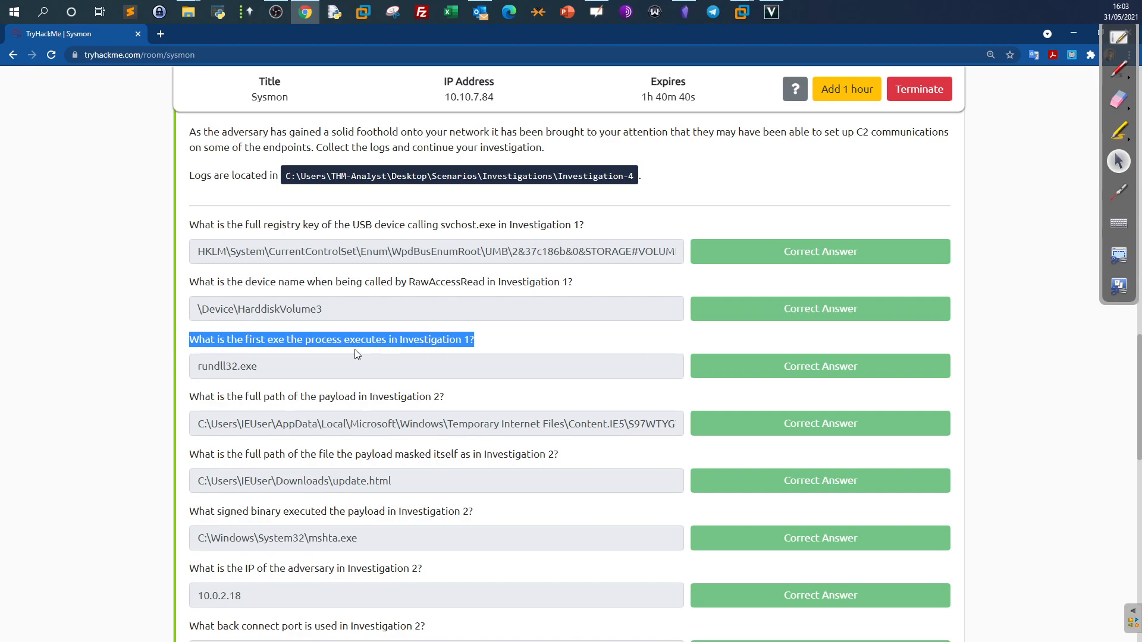
pyautogui.click(379, 354)
pyautogui.click(748, 30)
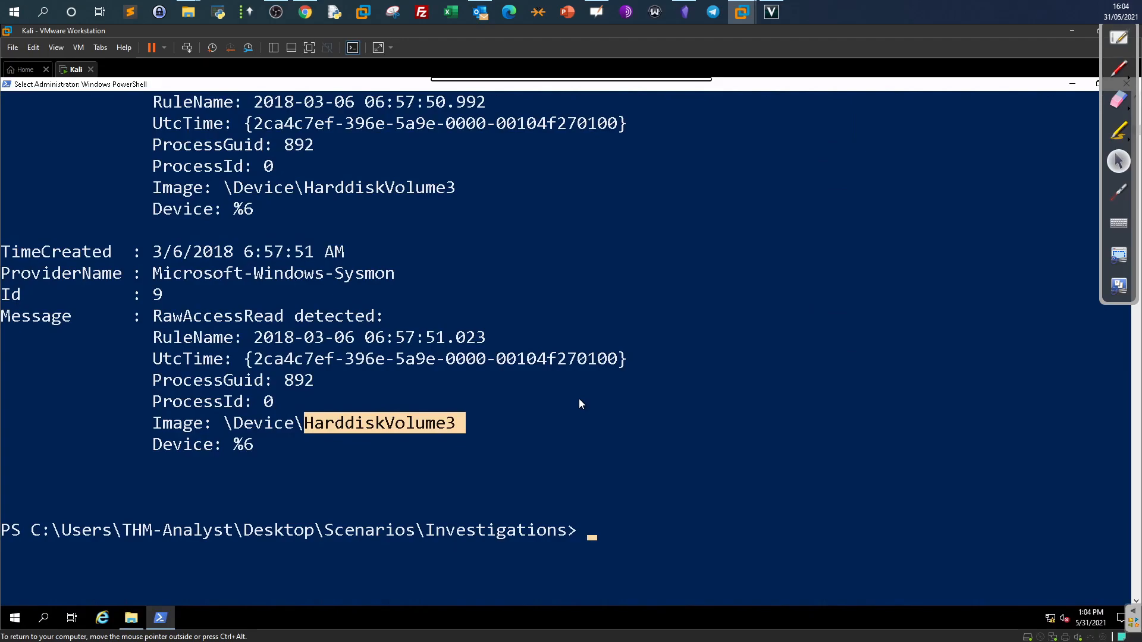
# Rerun the Investigation-1 query with EventID changed from 9 to 1.
pyautogui.write("Get-WinEvent -Path Investigation-1.evtx -FilterXPath '*/System/EventID=9' -MaxEvents 2 -Oldest | fl")
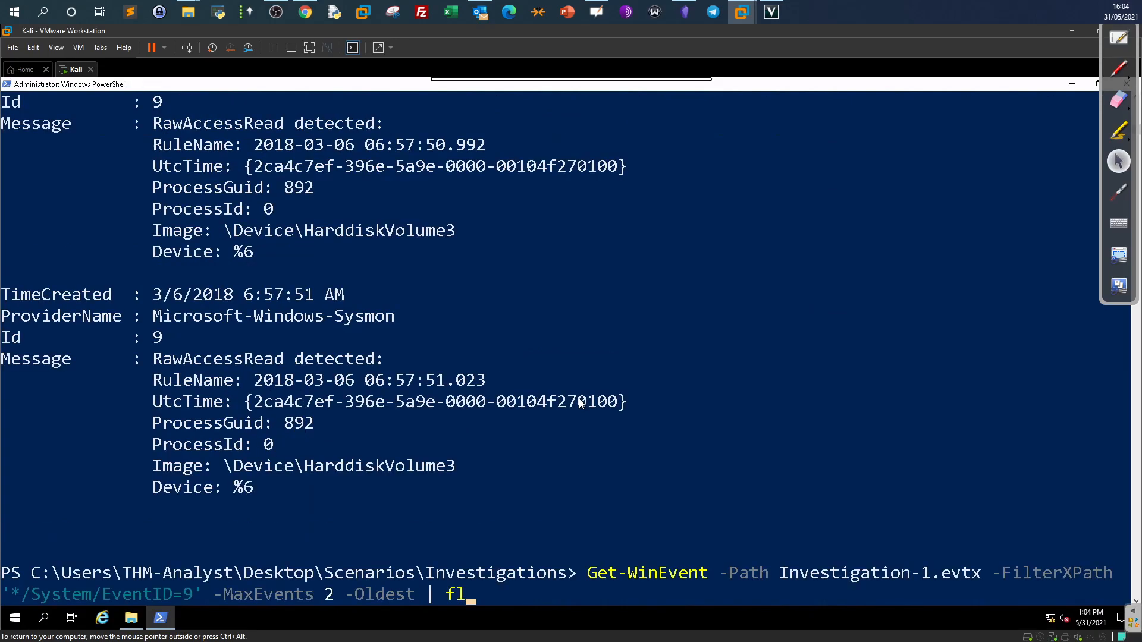
pyautogui.press('Left')
pyautogui.press('Left')
pyautogui.press('Left')
pyautogui.press('Left')
pyautogui.press('Left')
pyautogui.press('Left')
pyautogui.press('Left')
pyautogui.press('Left')
pyautogui.press('Left')
pyautogui.press('Left')
pyautogui.press('Left')
pyautogui.press('Left')
pyautogui.press('Left')
pyautogui.press('Left')
pyautogui.press('Left')
pyautogui.press('Left')
pyautogui.press('Left')
pyautogui.press('Left')
pyautogui.press('Left')
pyautogui.press('Left')
pyautogui.press('BackSpace')
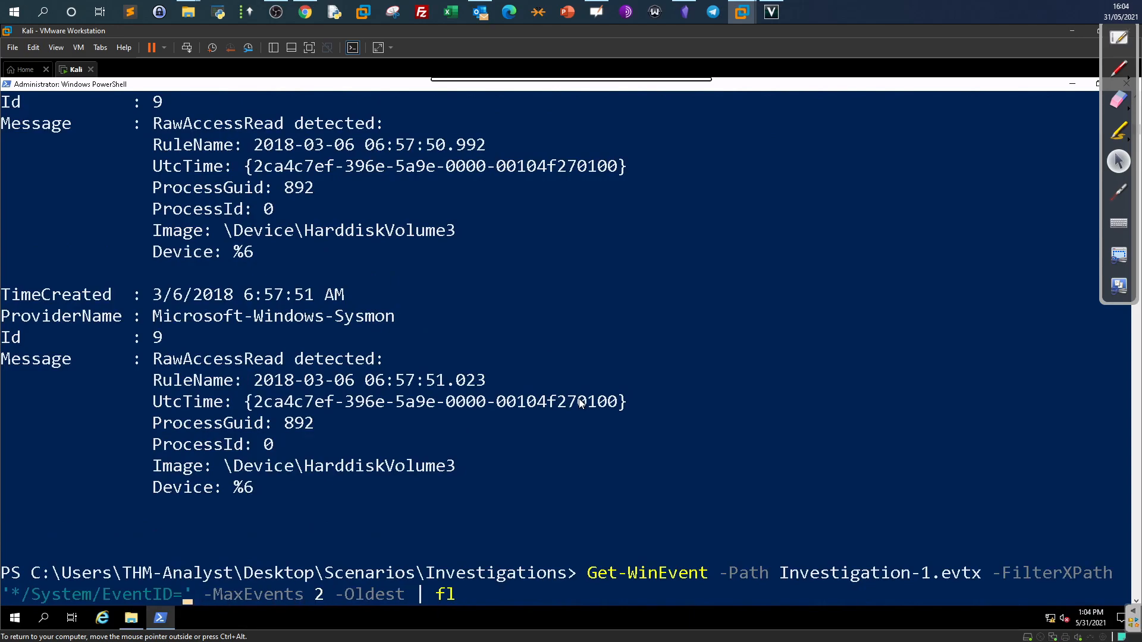
pyautogui.write('1')
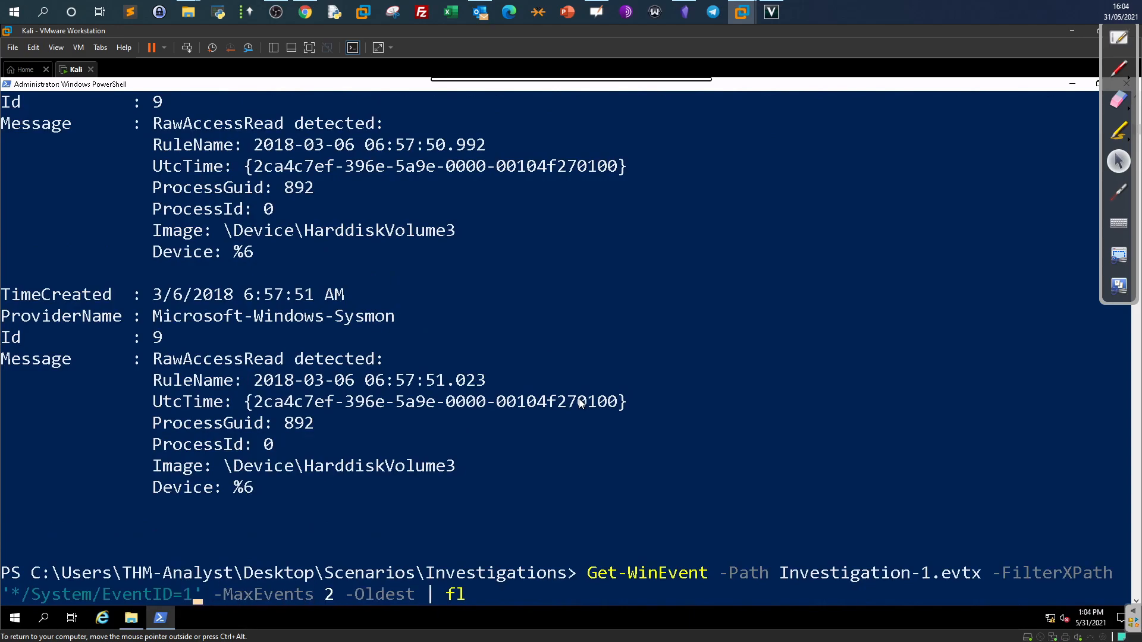
pyautogui.press('Return')
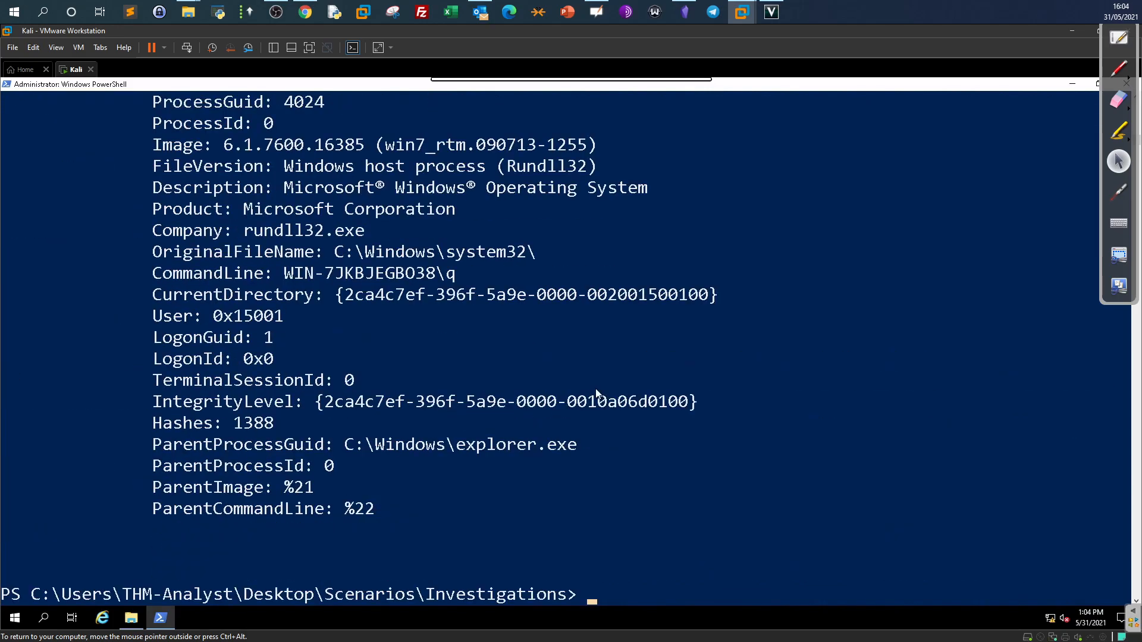
# Scroll through the Process Create events and mark rundll32.exe as the first executable.
pyautogui.scroll(3, 597, 392)
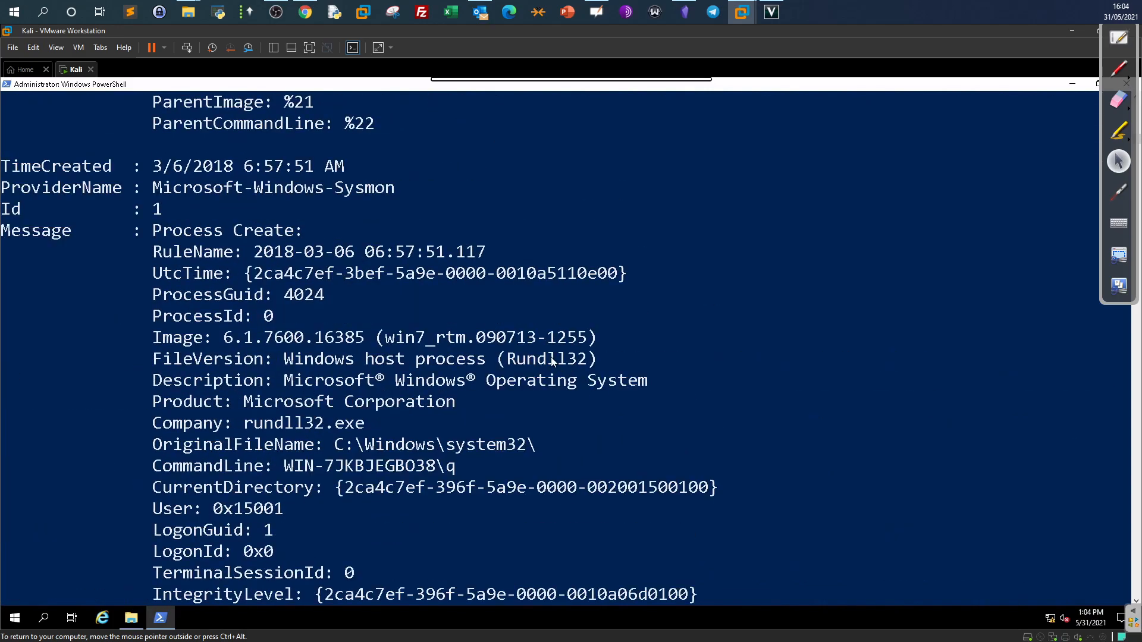
pyautogui.scroll(5, 285, 407)
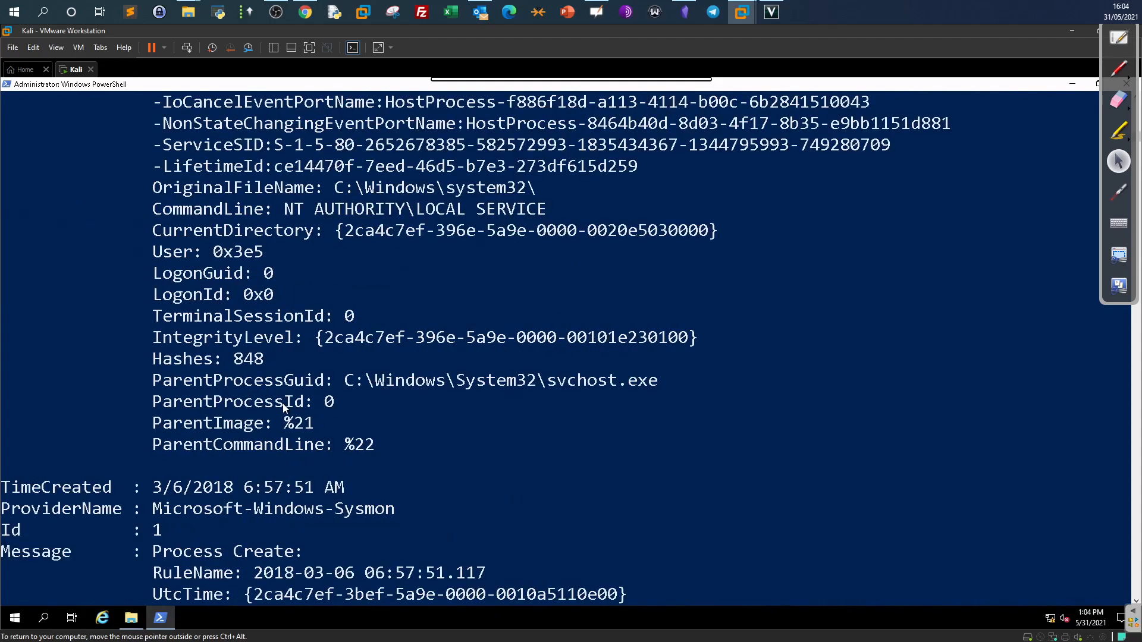
pyautogui.scroll(2, 285, 404)
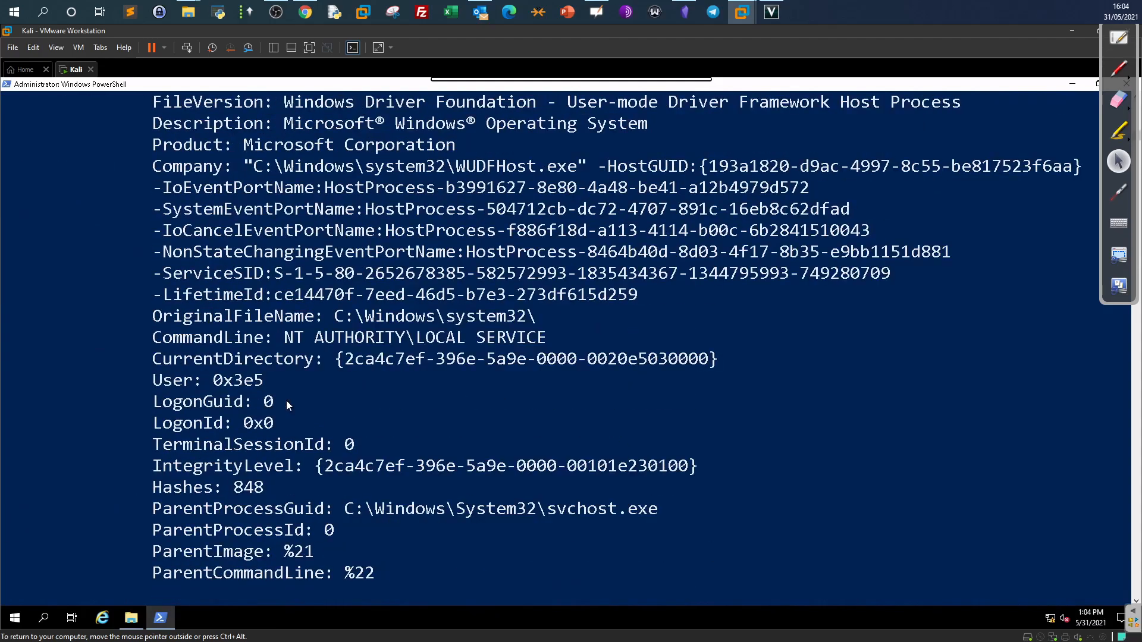
pyautogui.scroll(3, 303, 356)
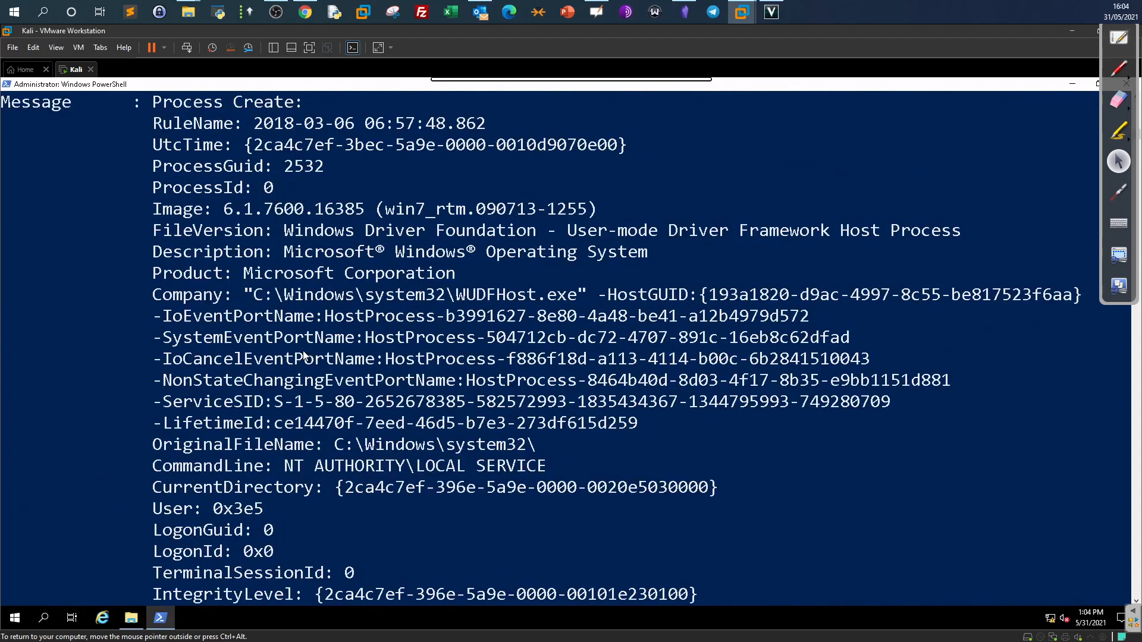
pyautogui.scroll(-9, 303, 356)
pyautogui.scroll(-2, 303, 356)
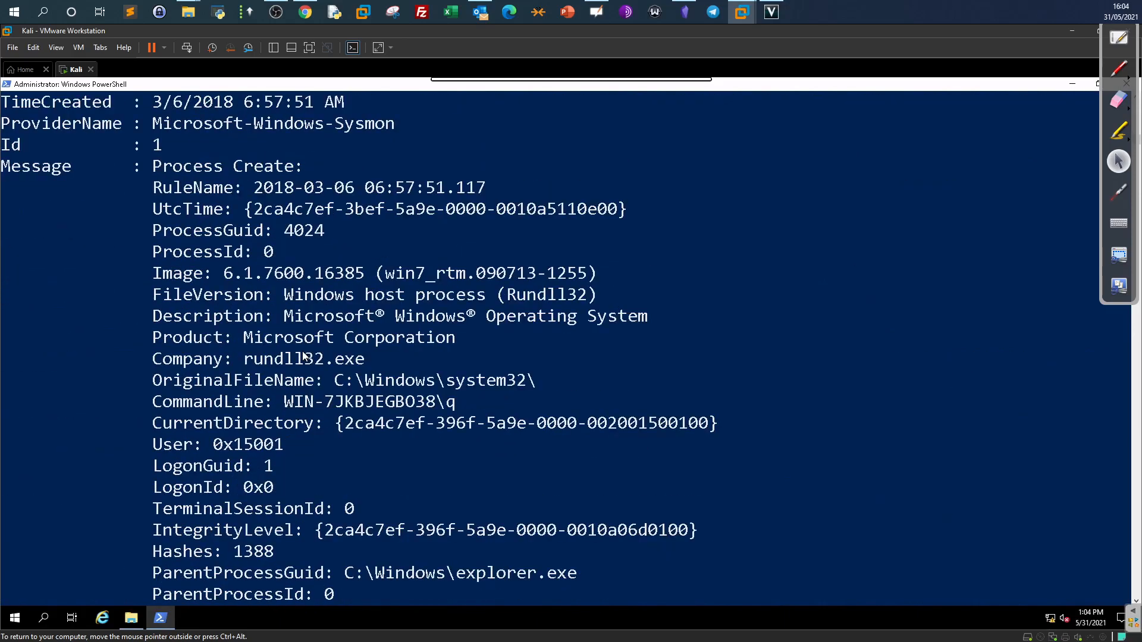
pyautogui.scroll(-1, 303, 356)
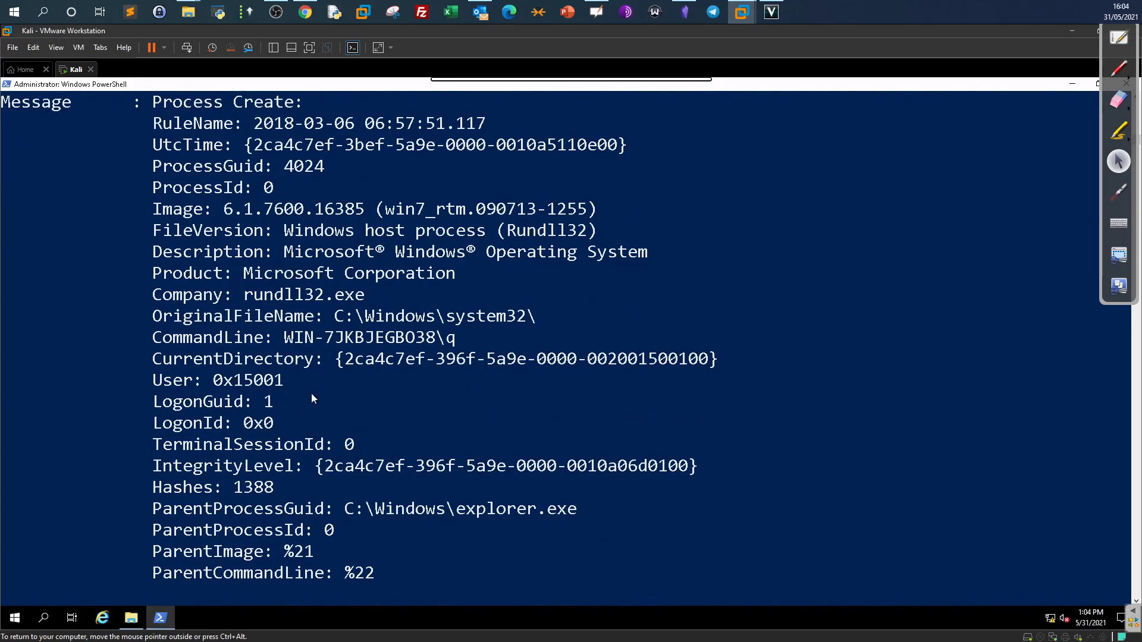
pyautogui.moveTo(364, 296); pyautogui.dragTo(249, 298)
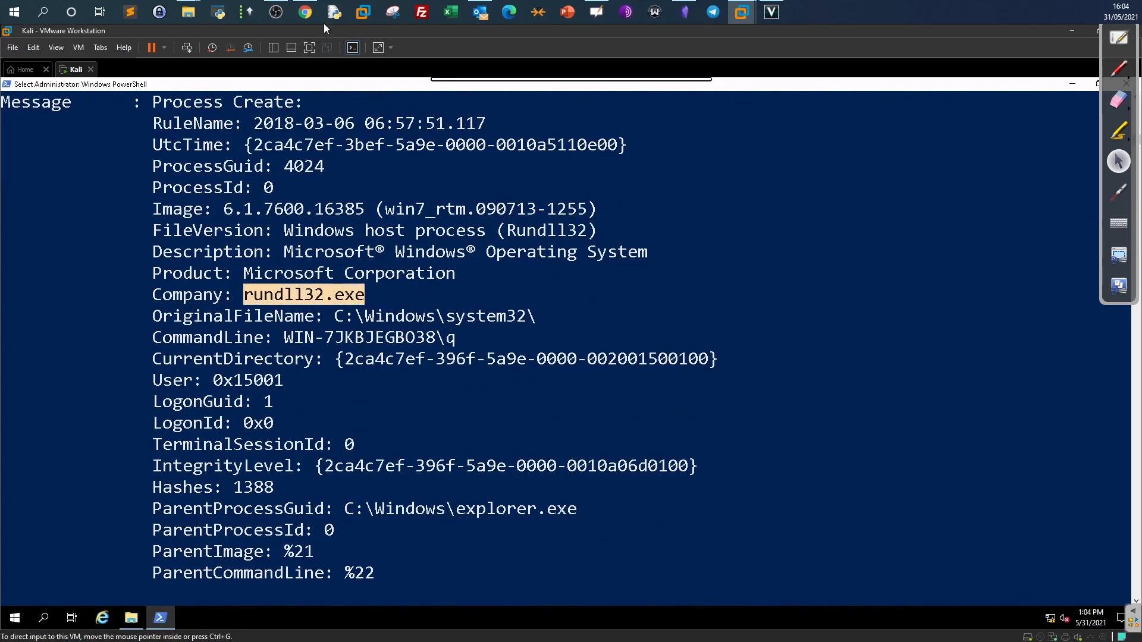
pyautogui.click(305, 12)
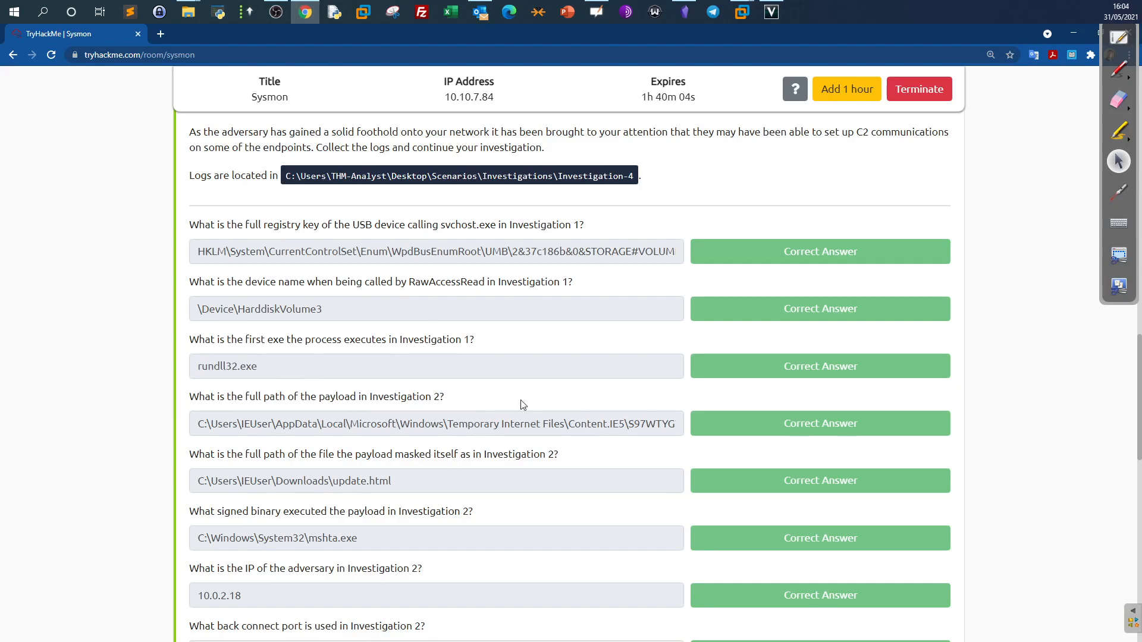
# Scroll TryHackMe up to the investigation descriptions, then return to the Kali PowerShell window.
pyautogui.moveTo(459, 402); pyautogui.dragTo(115, 390)
pyautogui.scroll(7, 385, 345)
pyautogui.middleClick(385, 345)
pyautogui.middleClick(385, 345)
pyautogui.scroll(3, 387, 351)
pyautogui.scroll(-2, 387, 351)
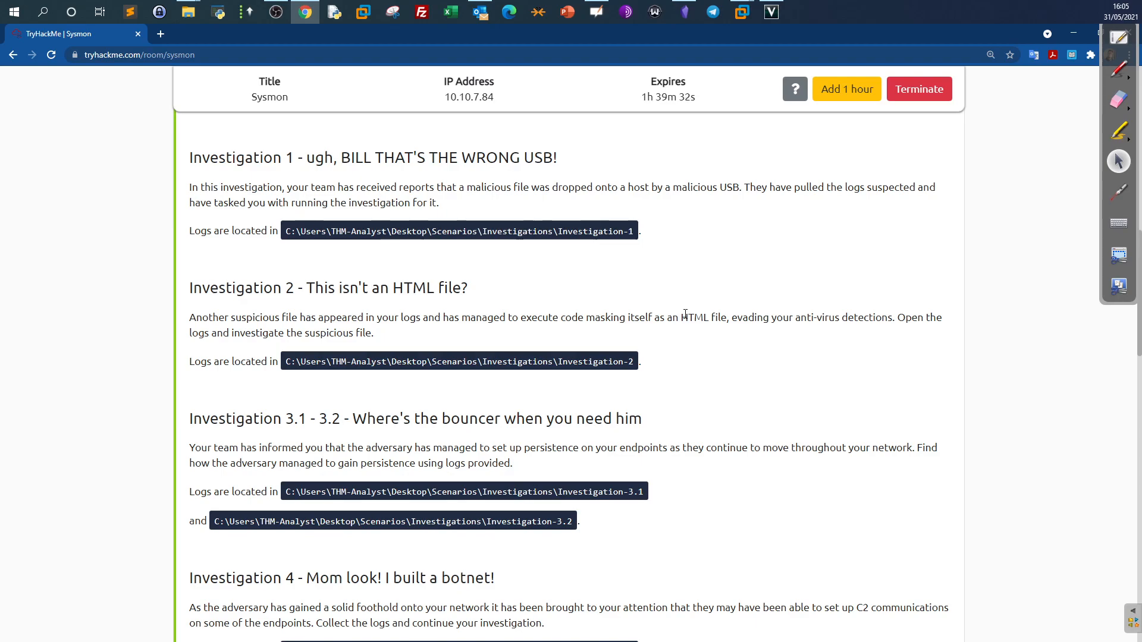
pyautogui.moveTo(742, 12)
pyautogui.click(815, 80)
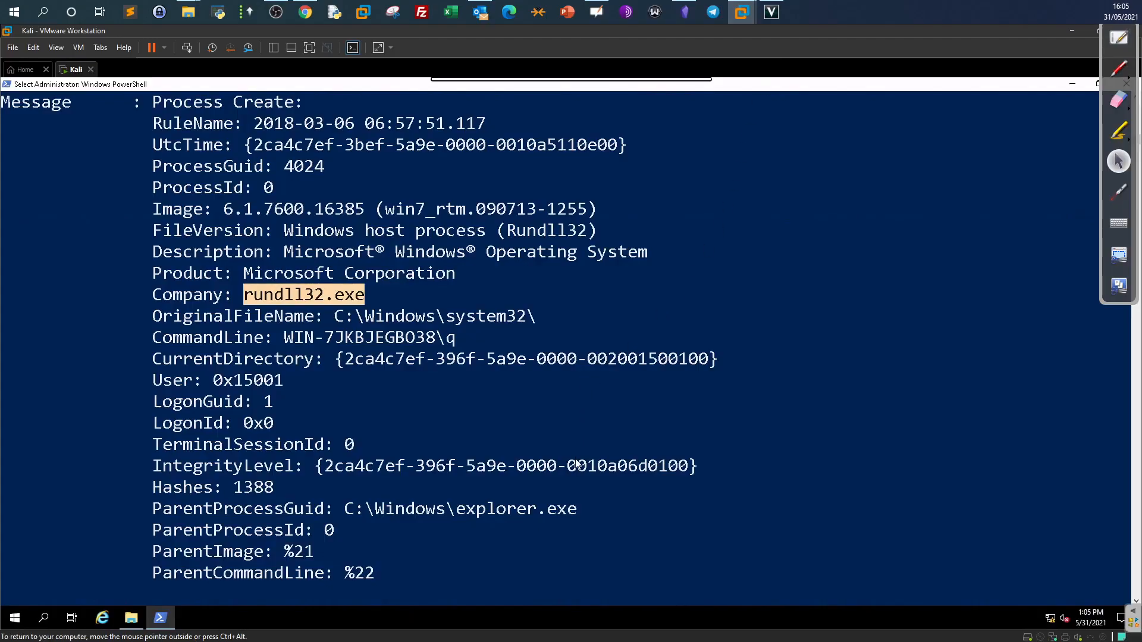
# Check the third page of the Threat Hunting notes whiteboard.
pyautogui.scroll(-8, 575, 464)
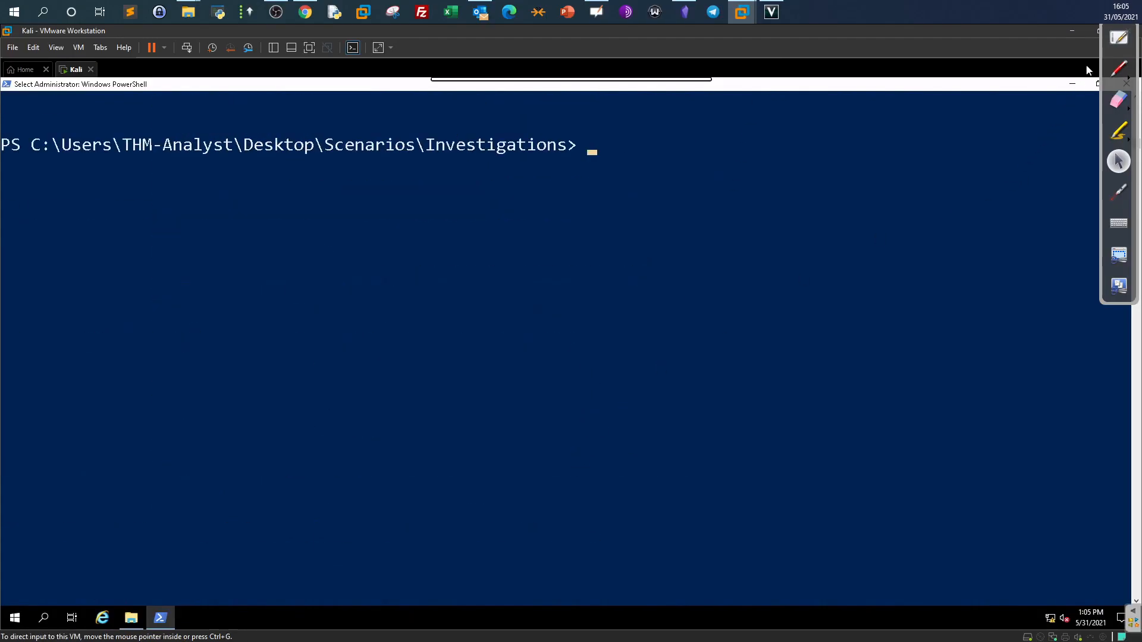
pyautogui.click(1119, 38)
pyautogui.click(44, 339)
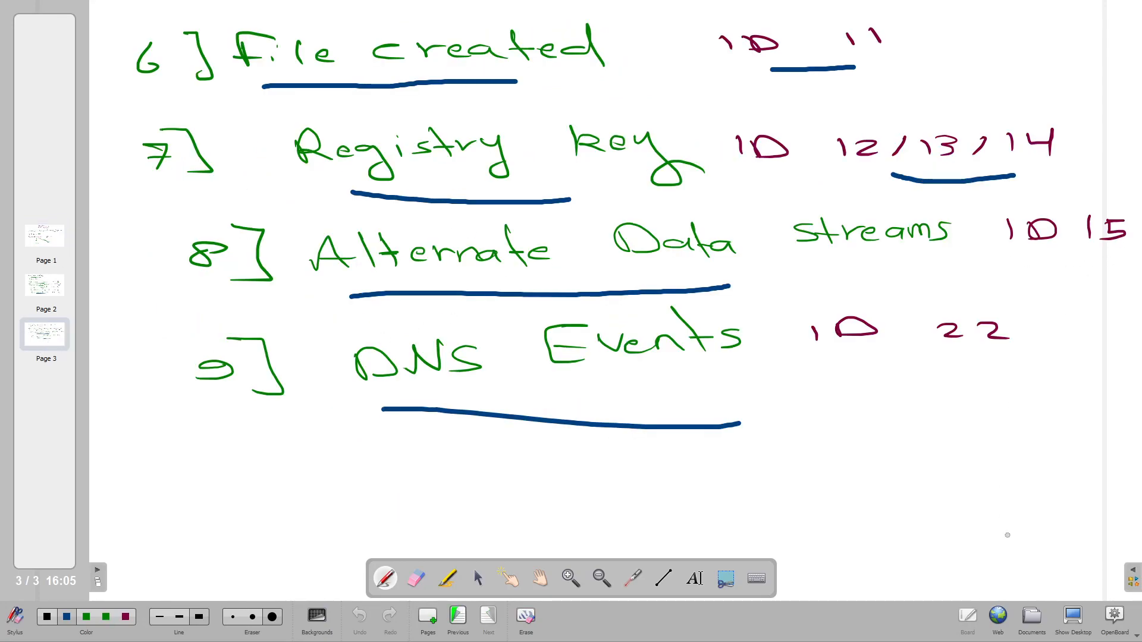
pyautogui.click(1073, 619)
# Query Investigation-2.evtx for EventID 15, which reports no matching events.
pyautogui.press('Up')
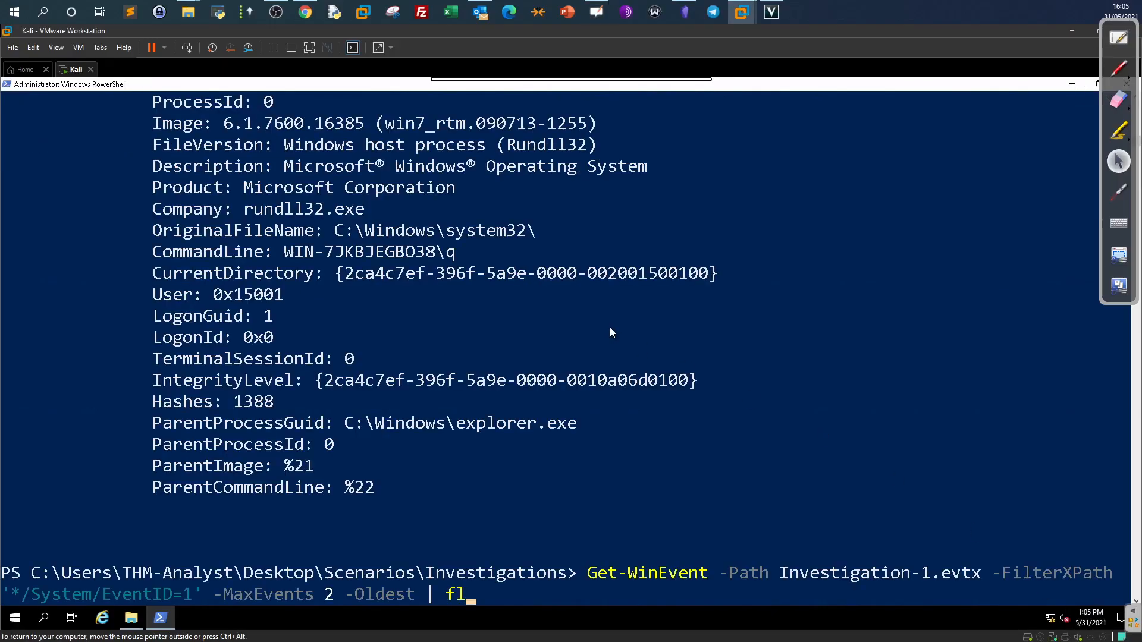
pyautogui.press('Left')
pyautogui.press('Left')
pyautogui.press('Left')
pyautogui.press('Left')
pyautogui.press('Left')
pyautogui.press('Left')
pyautogui.press('Left')
pyautogui.press('Left')
pyautogui.press('Left')
pyautogui.press('Left')
pyautogui.press('Left')
pyautogui.press('Left')
pyautogui.press('Left')
pyautogui.press('Left')
pyautogui.press('Left')
pyautogui.press('Left')
pyautogui.press('Left')
pyautogui.press('Left')
pyautogui.press('Left')
pyautogui.press('Left')
pyautogui.press('Left')
pyautogui.write('5')
pyautogui.press('Left')
pyautogui.press('Left')
pyautogui.press('Left')
pyautogui.press('Left')
pyautogui.press('Left')
pyautogui.press('Left')
pyautogui.press('Left')
pyautogui.press('Left')
pyautogui.press('Left')
pyautogui.press('Left')
pyautogui.press('Left')
pyautogui.press('Left')
pyautogui.press('Left')
pyautogui.press('Left')
pyautogui.press('Left')
pyautogui.press('Left')
pyautogui.press('Left')
pyautogui.press('Left')
pyautogui.press('Left')
pyautogui.press('Left')
pyautogui.press('Left')
pyautogui.press('Left')
pyautogui.press('Left')
pyautogui.press('Left')
pyautogui.press('Left')
pyautogui.press('Left')
pyautogui.press('Left')
pyautogui.press('Left')
pyautogui.press('Left')
pyautogui.press('Left')
pyautogui.press('Left')
pyautogui.press('Left')
pyautogui.press('Left')
pyautogui.press('Left')
pyautogui.press('Left')
pyautogui.press('Left')
pyautogui.press('Left')
pyautogui.press('Left')
pyautogui.press('Left')
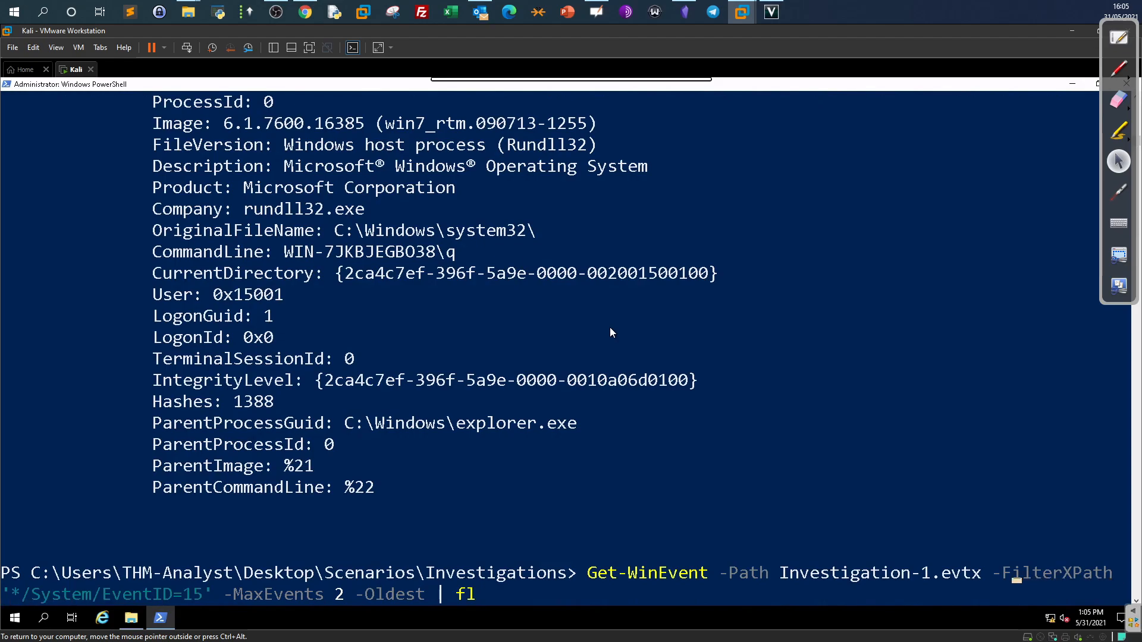
pyautogui.press('Delete')
pyautogui.write('2')
pyautogui.press('Return')
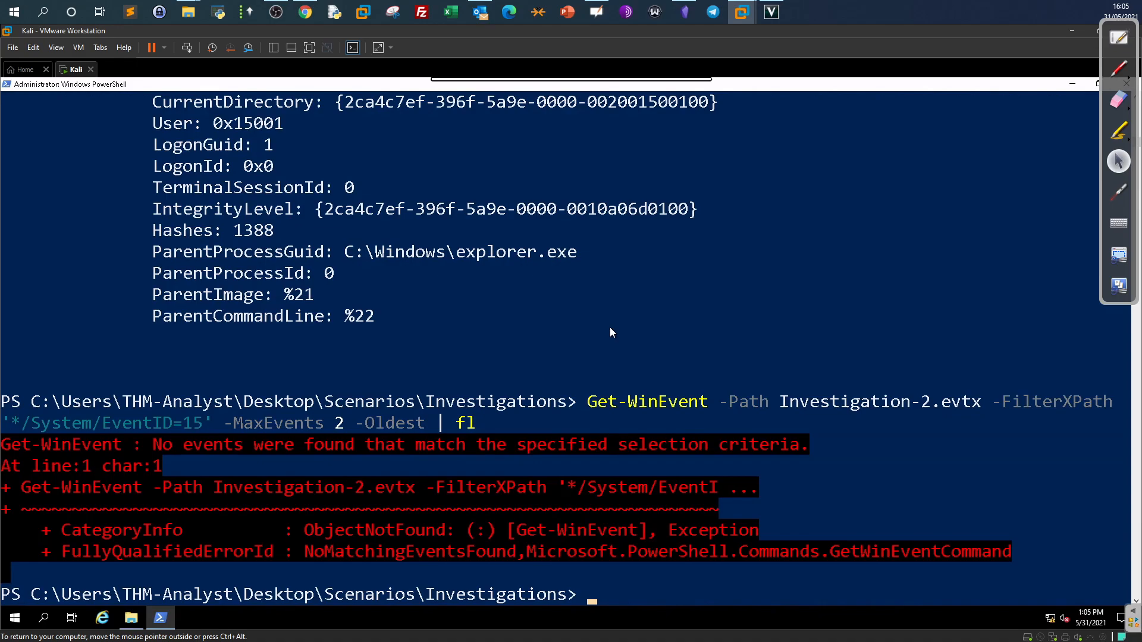
# Rerun the Investigation-2 query with EventID changed from 15 to 1.
pyautogui.press('Up')
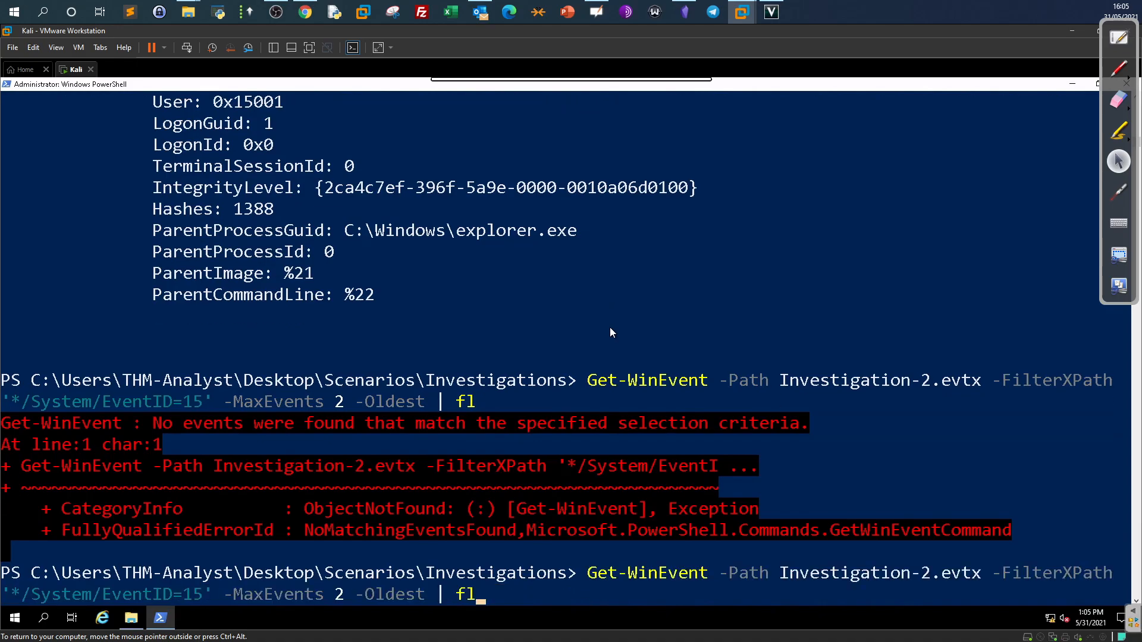
pyautogui.press('Left')
pyautogui.press('Left')
pyautogui.press('Left')
pyautogui.press('Right')
pyautogui.press('Right')
pyautogui.press('Left')
pyautogui.press('BackSpace')
pyautogui.press('Return')
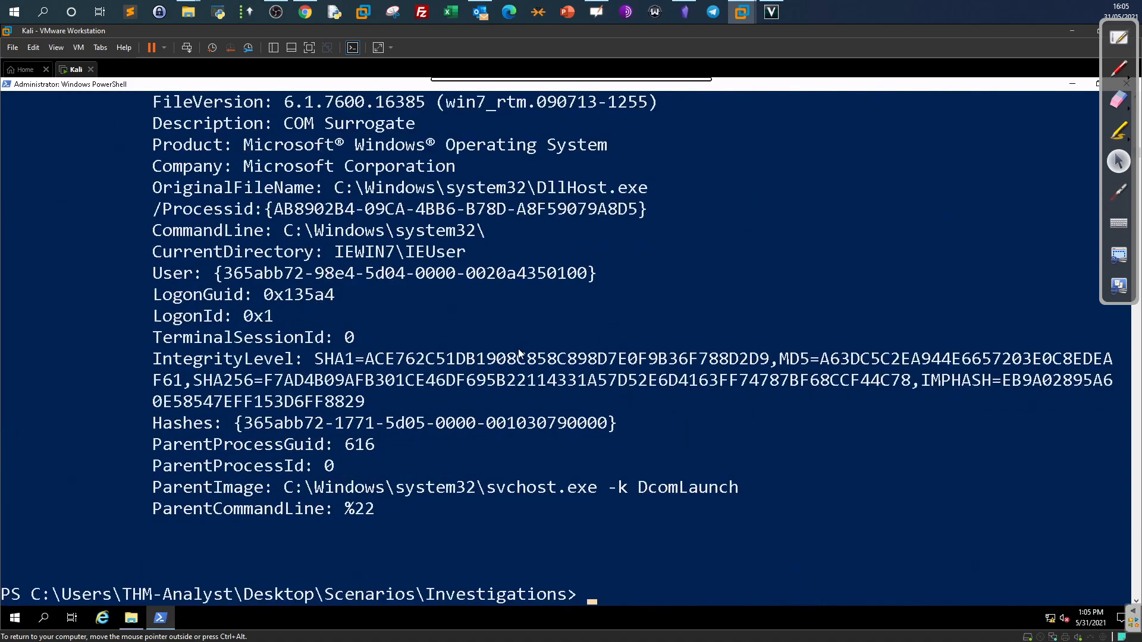
# Highlight the mshta.exe Image and OriginalFileName paths in the oldest event.
pyautogui.scroll(1, 518, 355)
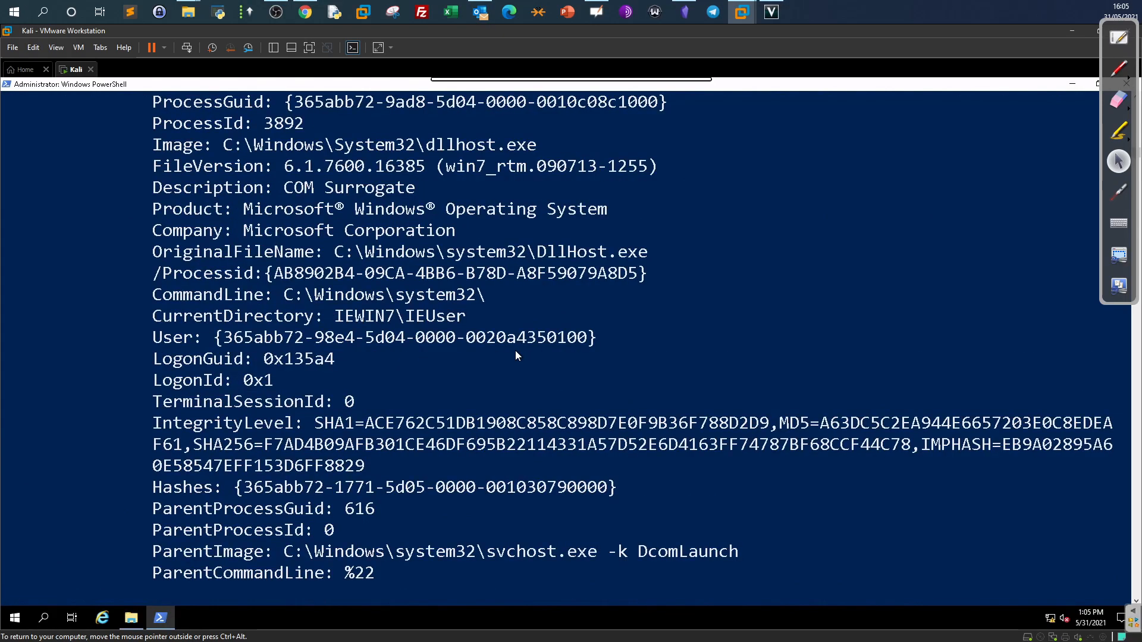
pyautogui.scroll(6, 517, 356)
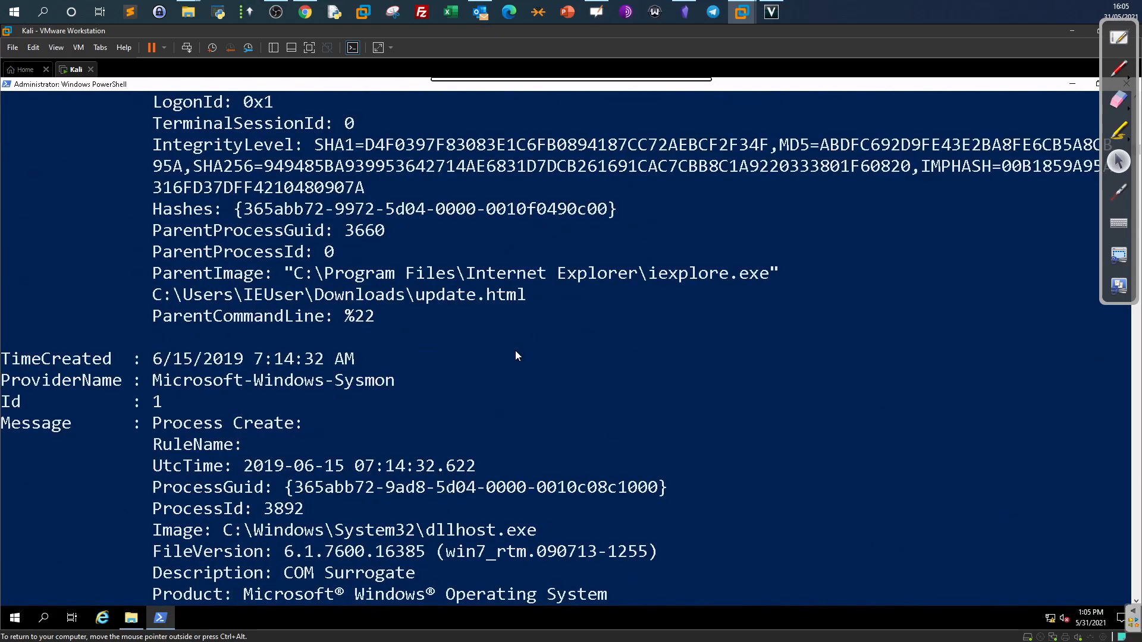
pyautogui.scroll(10, 516, 352)
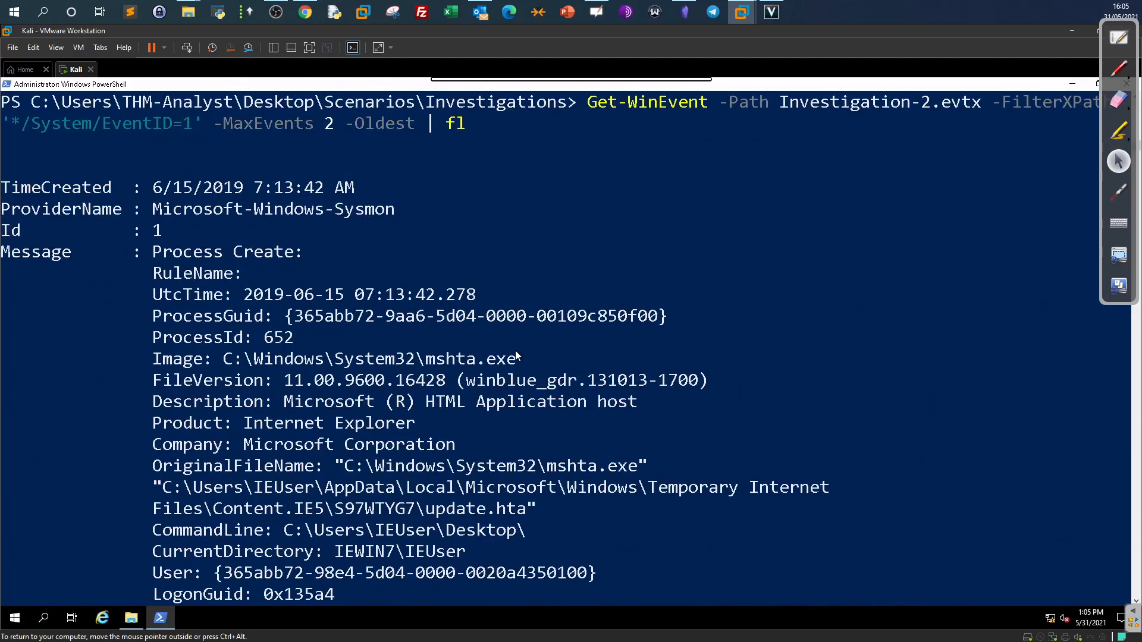
pyautogui.scroll(-2, 515, 355)
pyautogui.moveTo(154, 365); pyautogui.dragTo(515, 365)
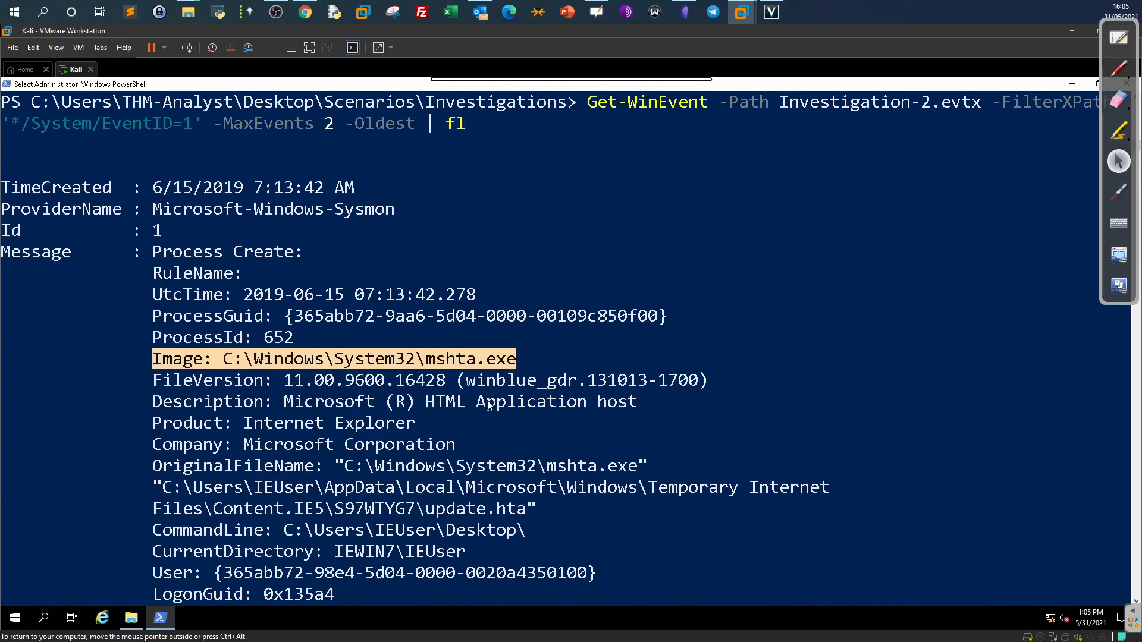
pyautogui.moveTo(345, 467); pyautogui.dragTo(652, 466)
pyautogui.scroll(-1, 398, 462)
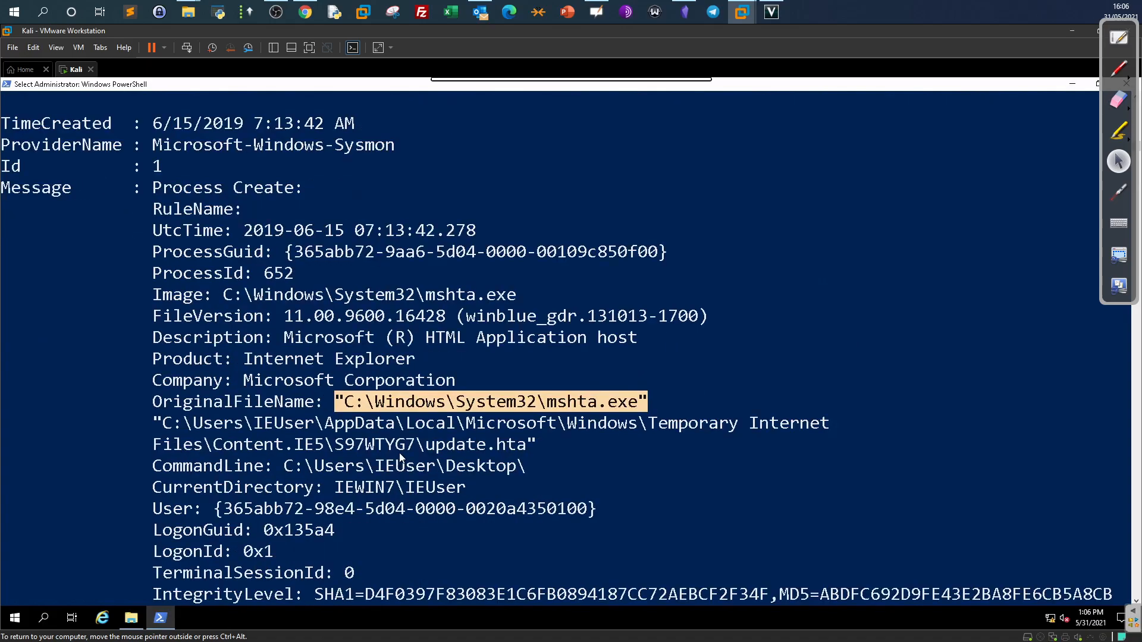
pyautogui.scroll(-2, 403, 455)
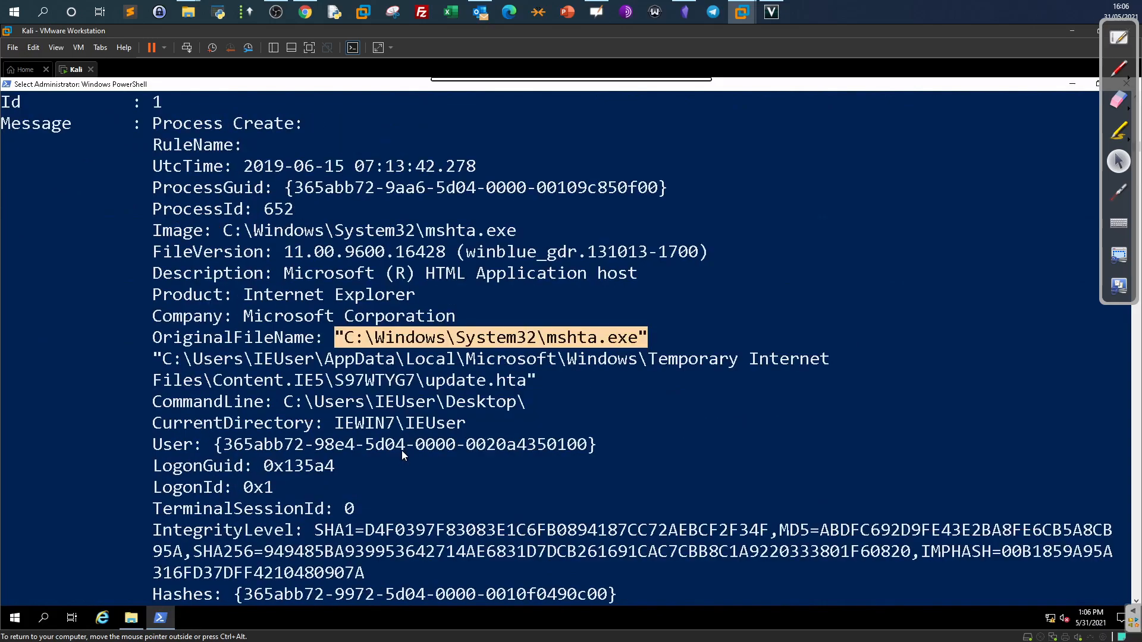
pyautogui.scroll(-1, 400, 445)
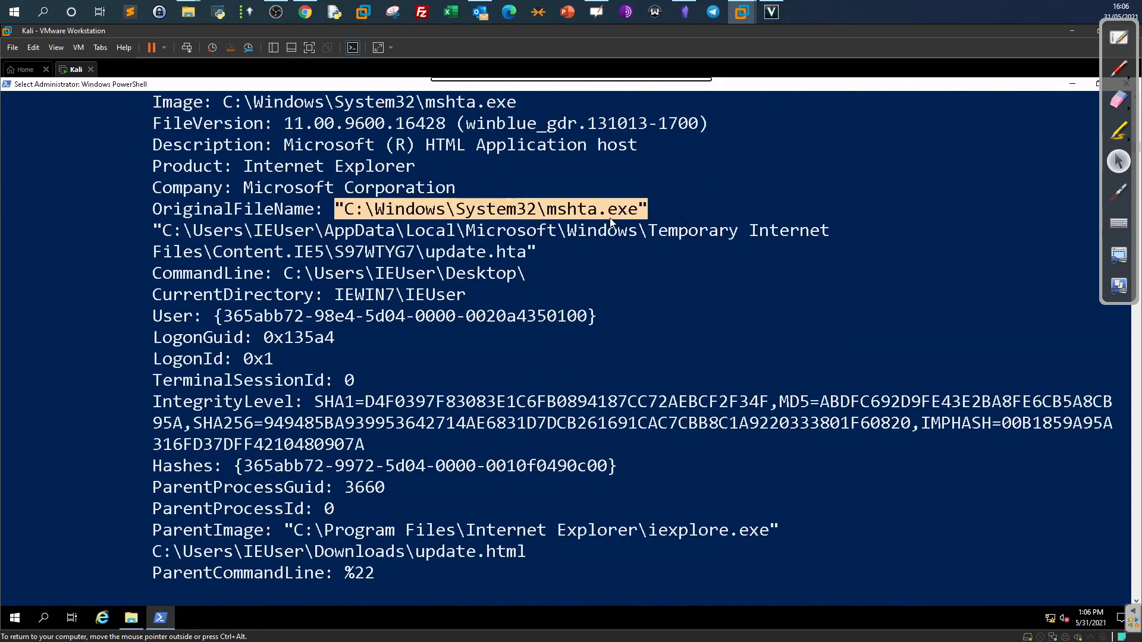
# Highlight the update.hta payload and the parent's masquerading update.html file.
pyautogui.click(592, 212)
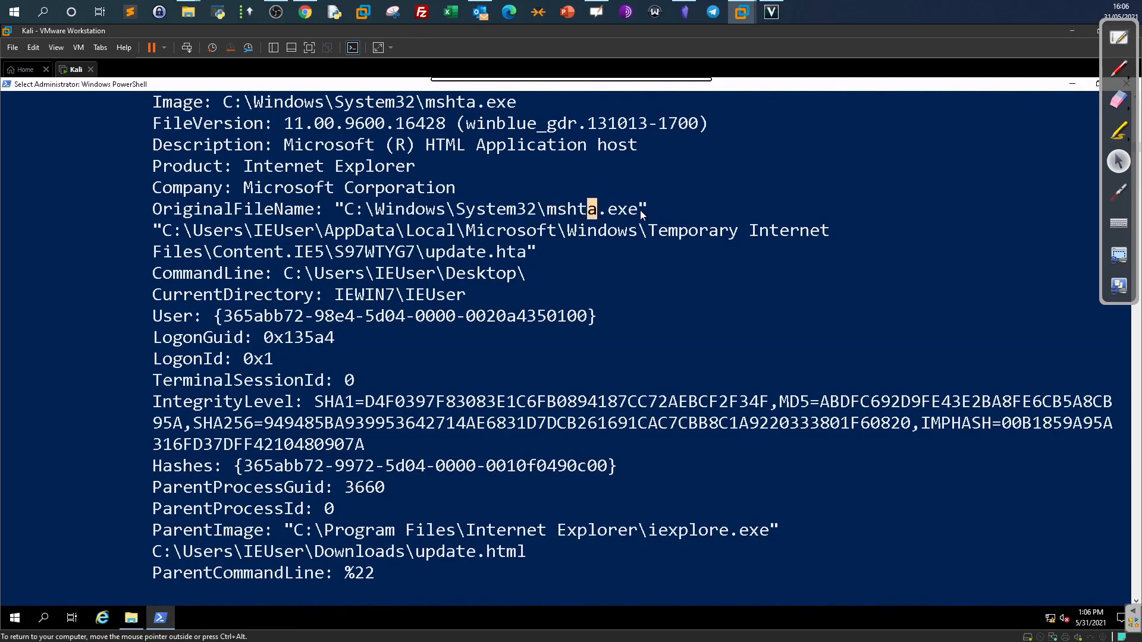
pyautogui.moveTo(156, 230); pyautogui.dragTo(521, 262)
pyautogui.click(522, 256)
pyautogui.moveTo(431, 257); pyautogui.dragTo(516, 257)
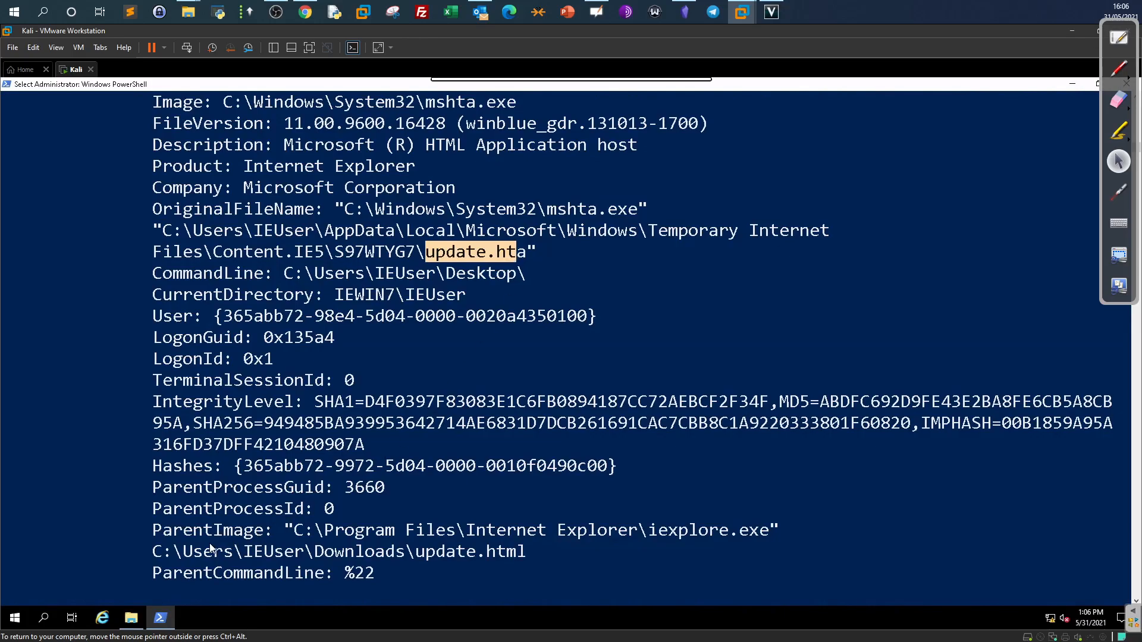
pyautogui.moveTo(151, 539); pyautogui.dragTo(244, 532)
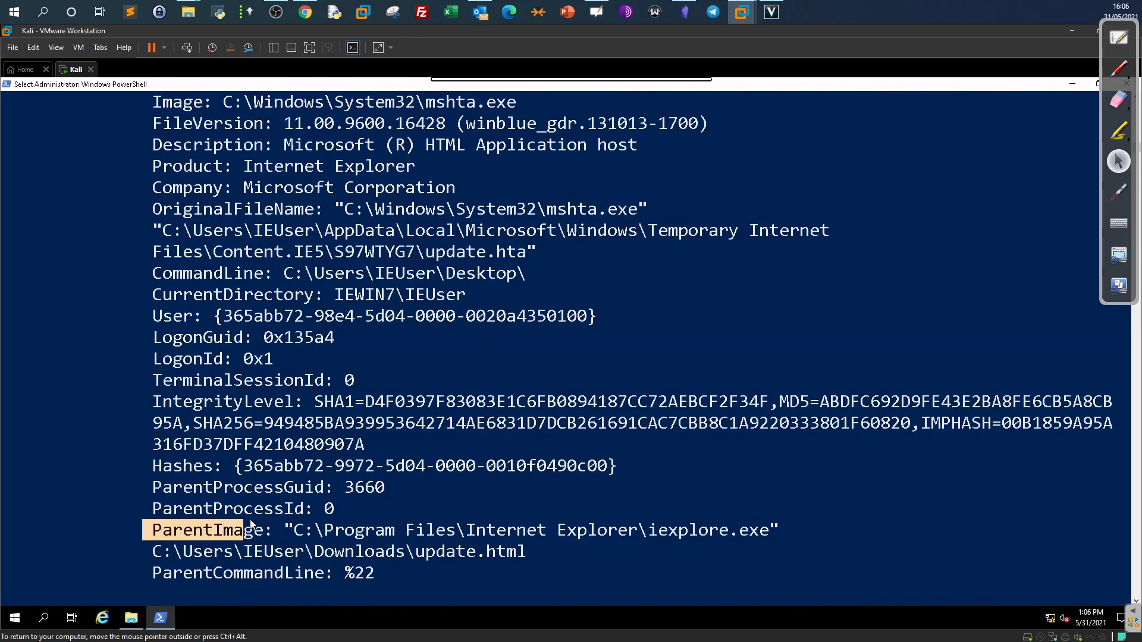
pyautogui.click(297, 530)
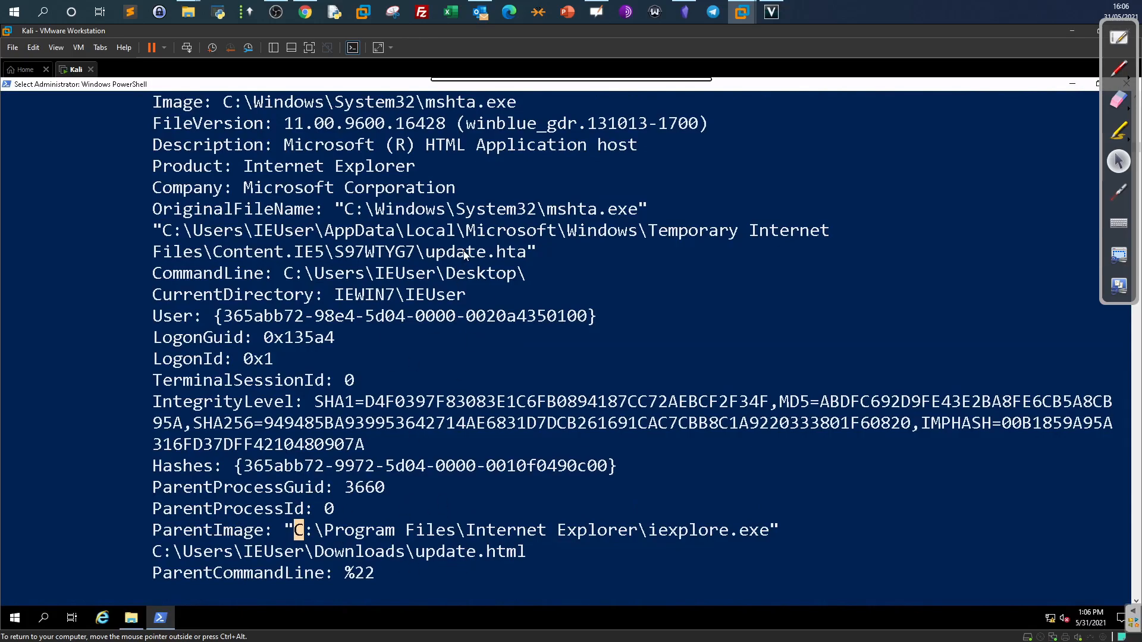
pyautogui.moveTo(495, 252); pyautogui.dragTo(456, 252)
pyautogui.moveTo(529, 552); pyautogui.dragTo(493, 553)
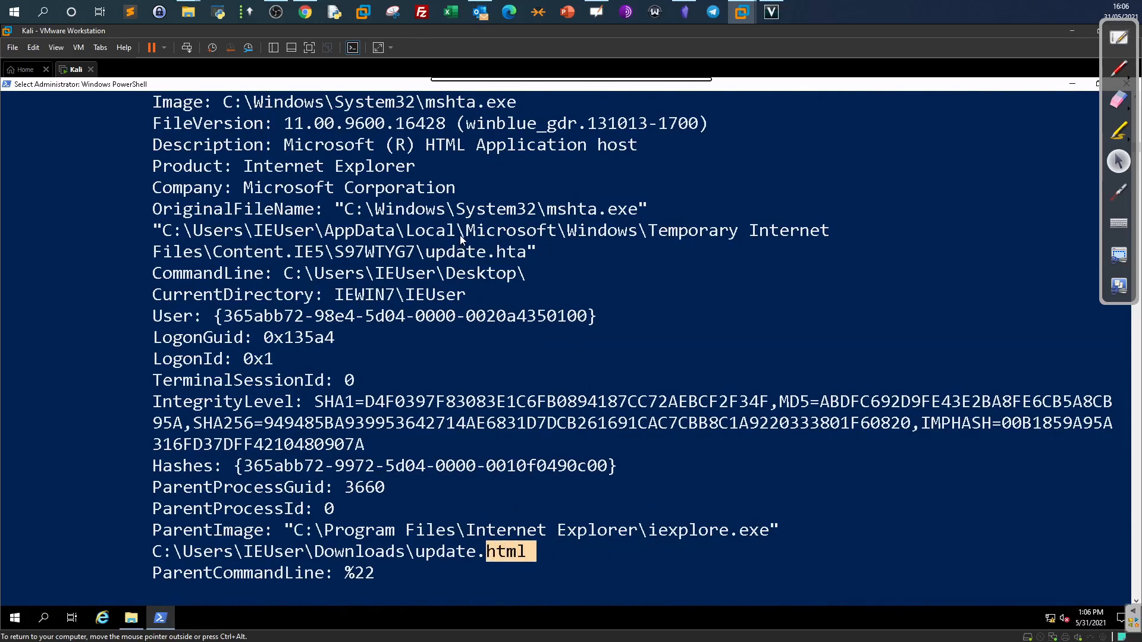
pyautogui.moveTo(529, 252); pyautogui.dragTo(429, 256)
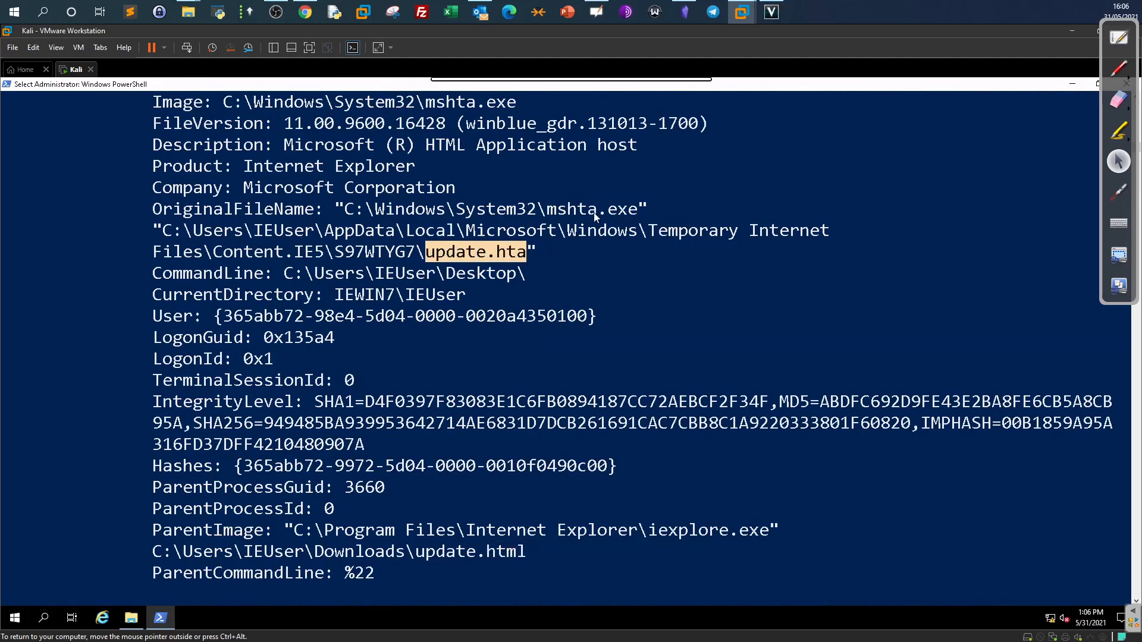
pyautogui.moveTo(417, 552); pyautogui.dragTo(515, 553)
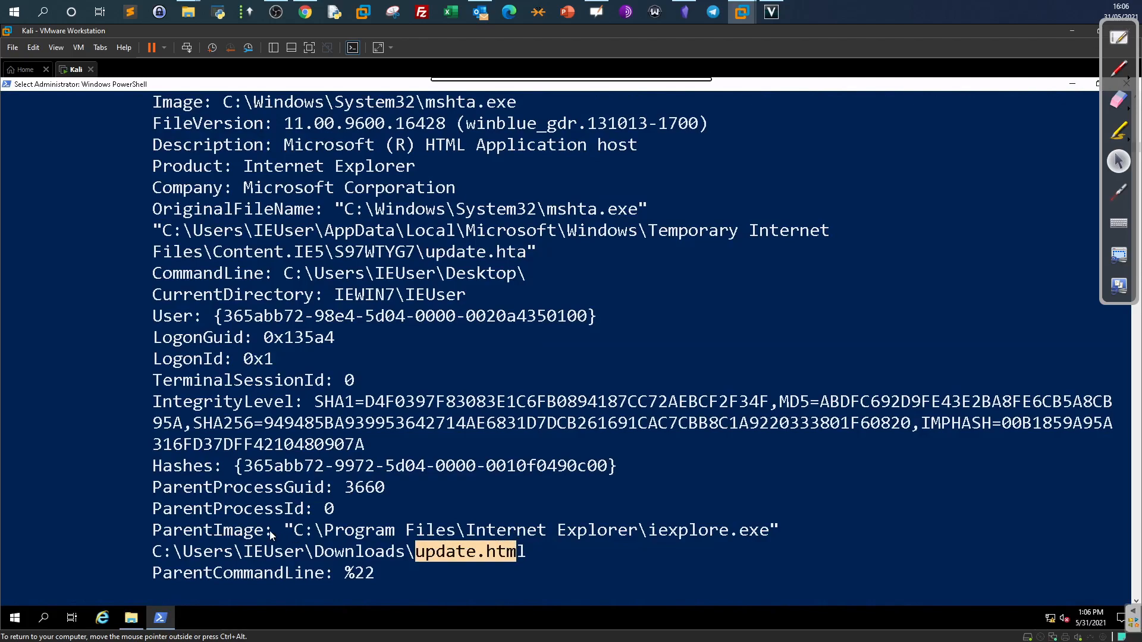
pyautogui.moveTo(263, 535); pyautogui.dragTo(165, 536)
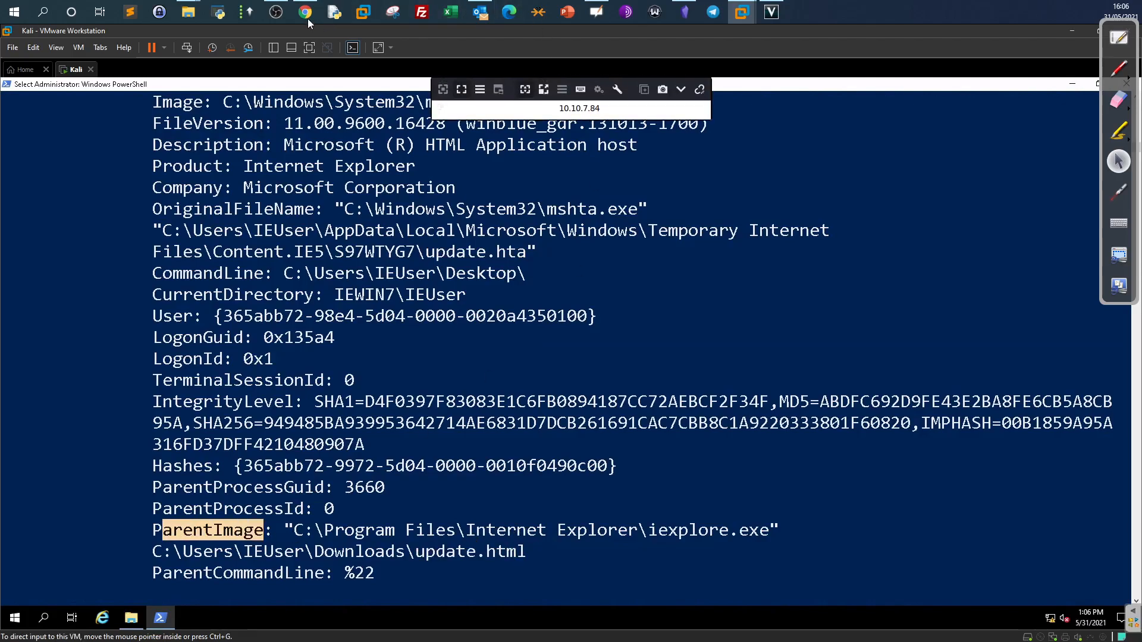
pyautogui.click(306, 14)
# Compare the full update.hta payload path in the log with the TryHackMe answer.
pyautogui.scroll(-10, 384, 409)
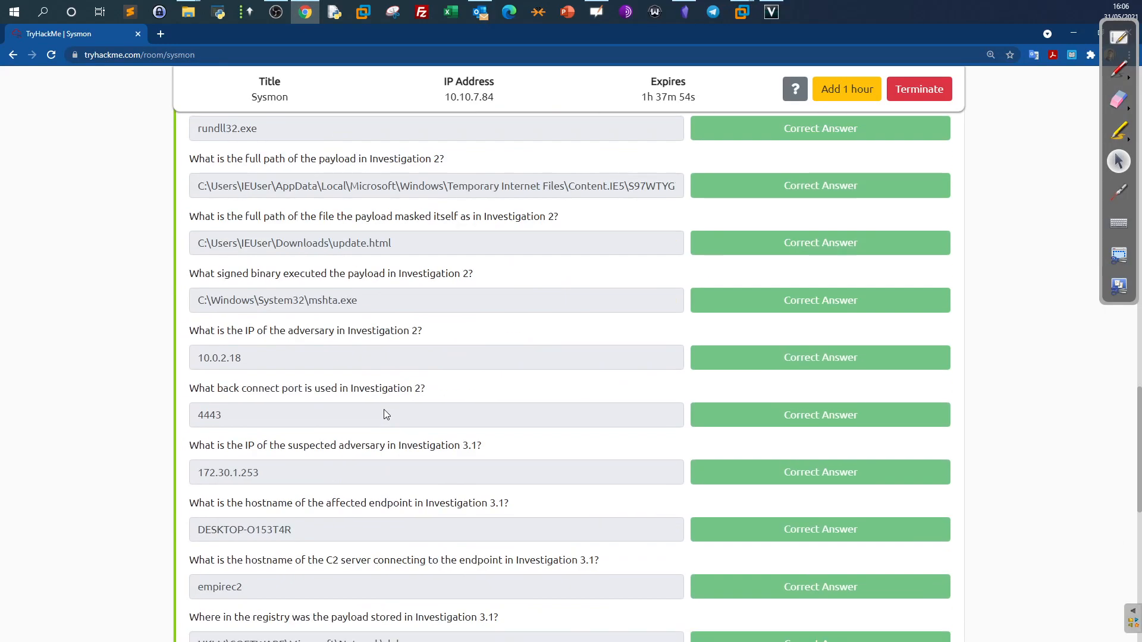
pyautogui.scroll(1, 393, 409)
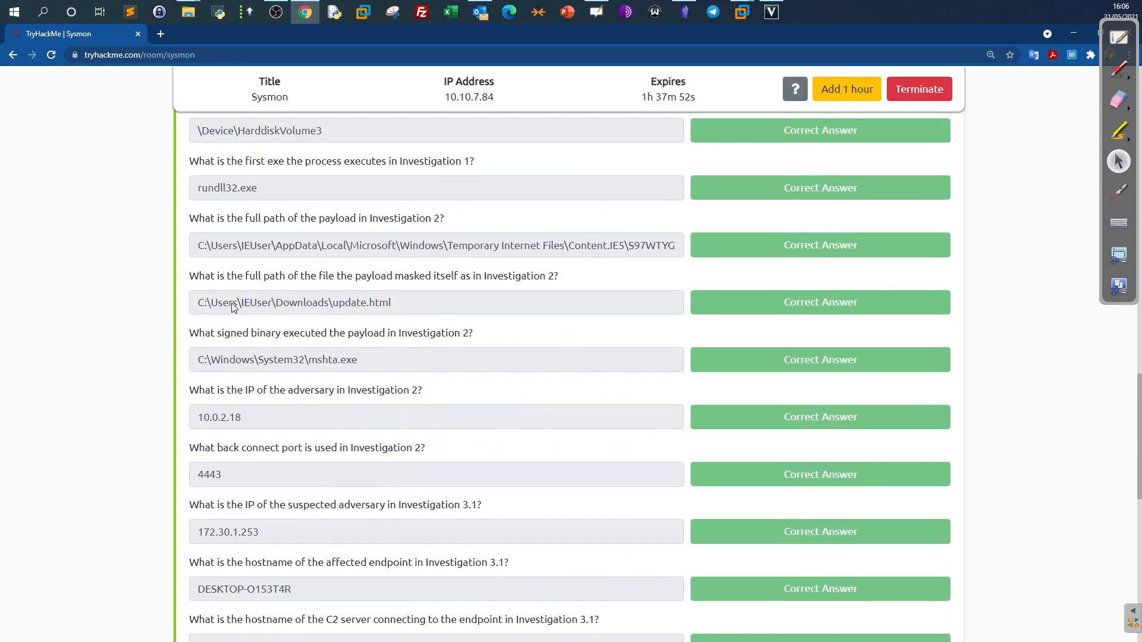
pyautogui.scroll(1, 238, 312)
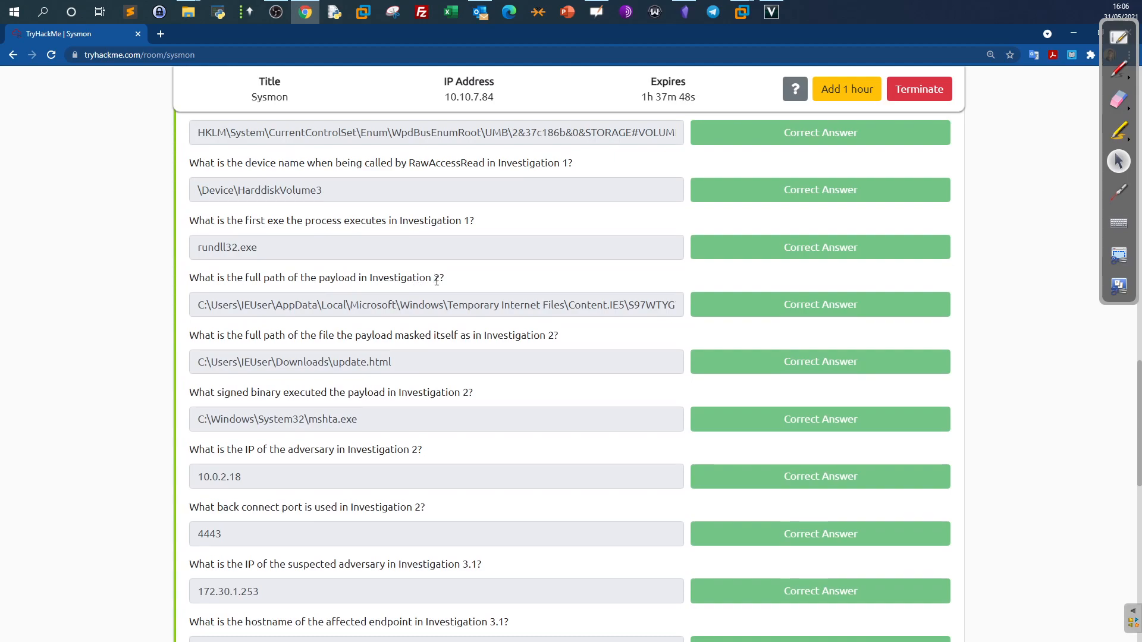
pyautogui.moveTo(486, 307); pyautogui.dragTo(720, 301)
pyautogui.click(742, 12)
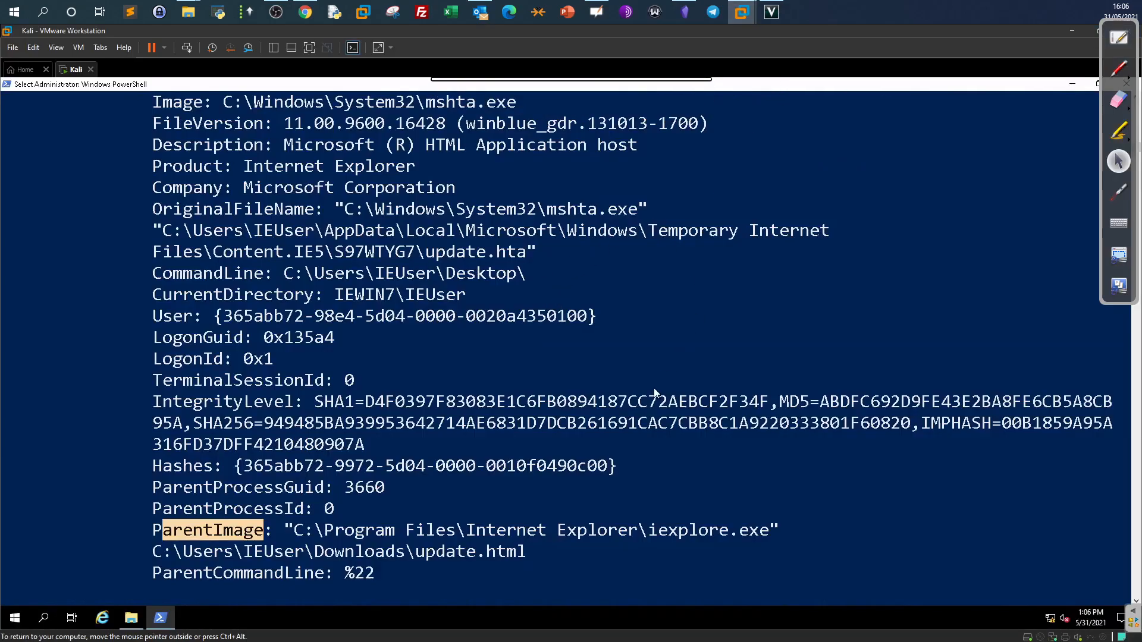
pyautogui.moveTo(531, 253); pyautogui.dragTo(165, 234)
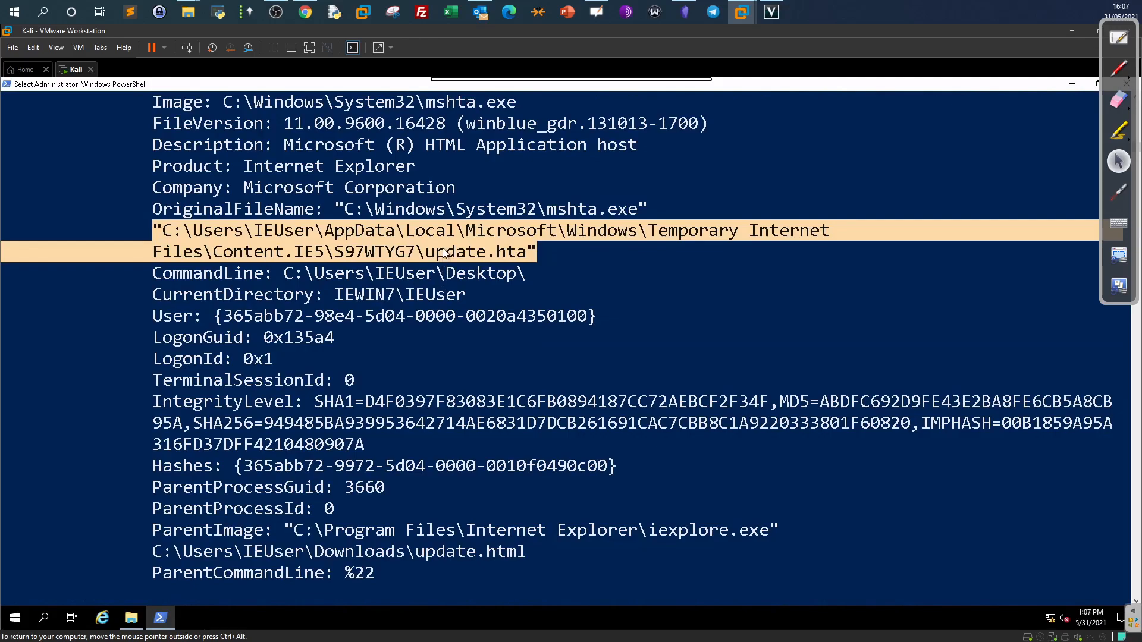
pyautogui.click(306, 12)
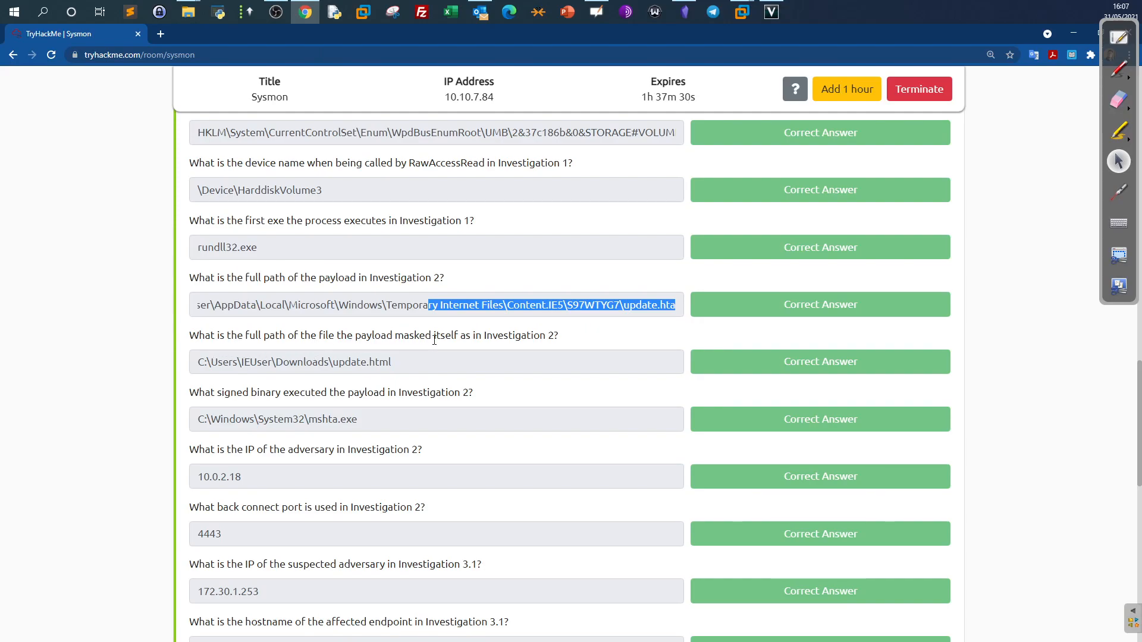
pyautogui.click(741, 12)
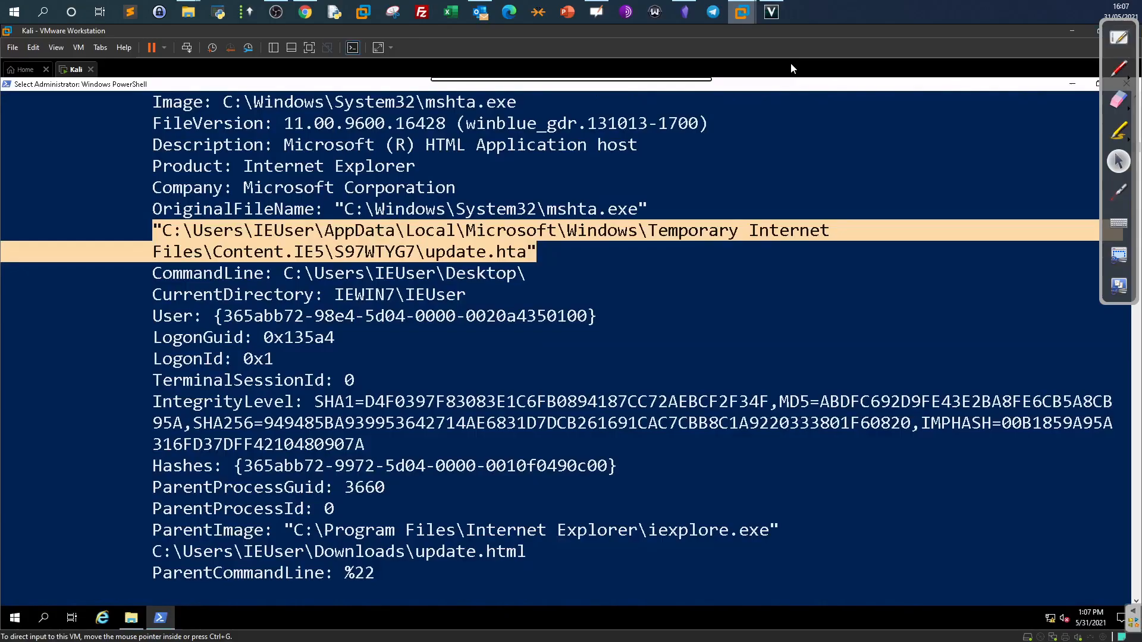
# Verify the update.html parent path and mshta.exe answers against the log.
pyautogui.moveTo(553, 255); pyautogui.dragTo(168, 238)
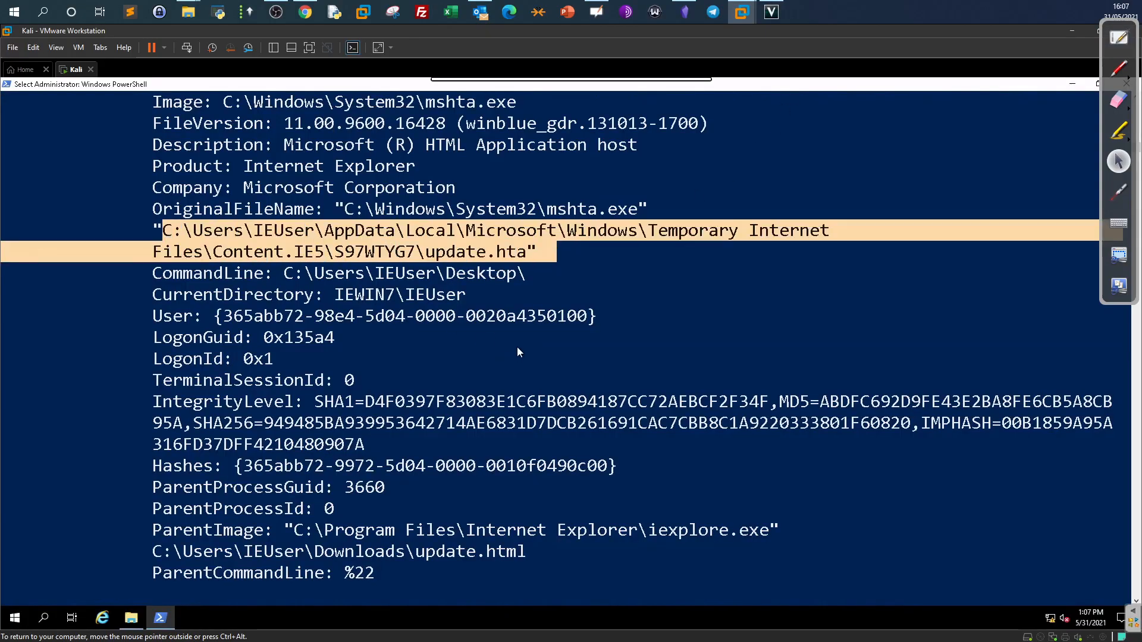
pyautogui.moveTo(543, 551); pyautogui.dragTo(288, 530)
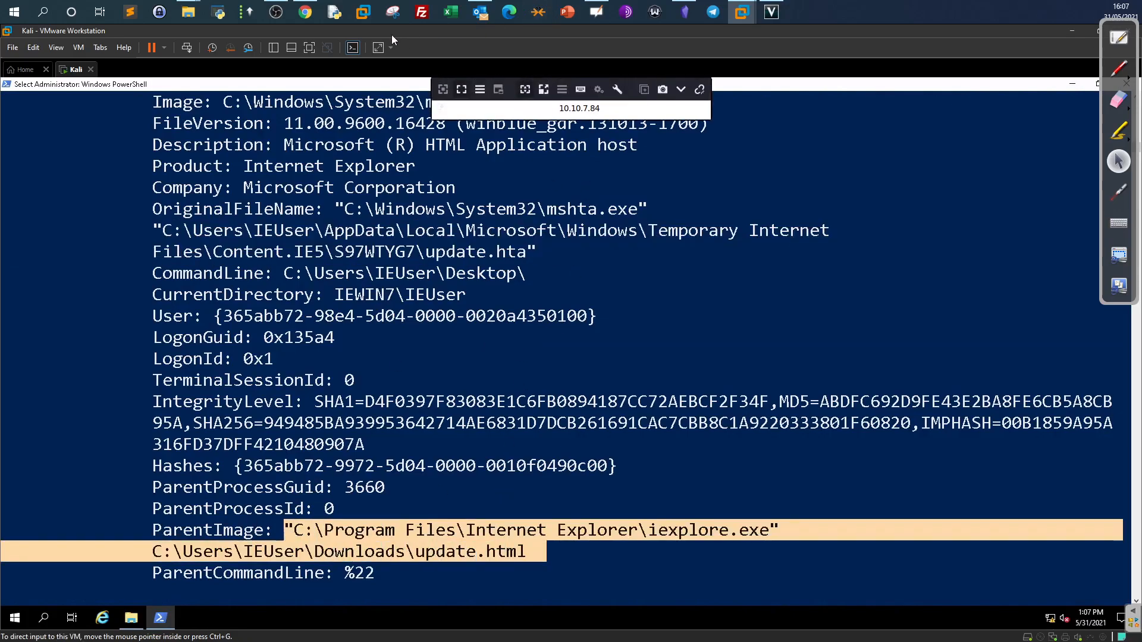
pyautogui.click(303, 13)
pyautogui.click(503, 382)
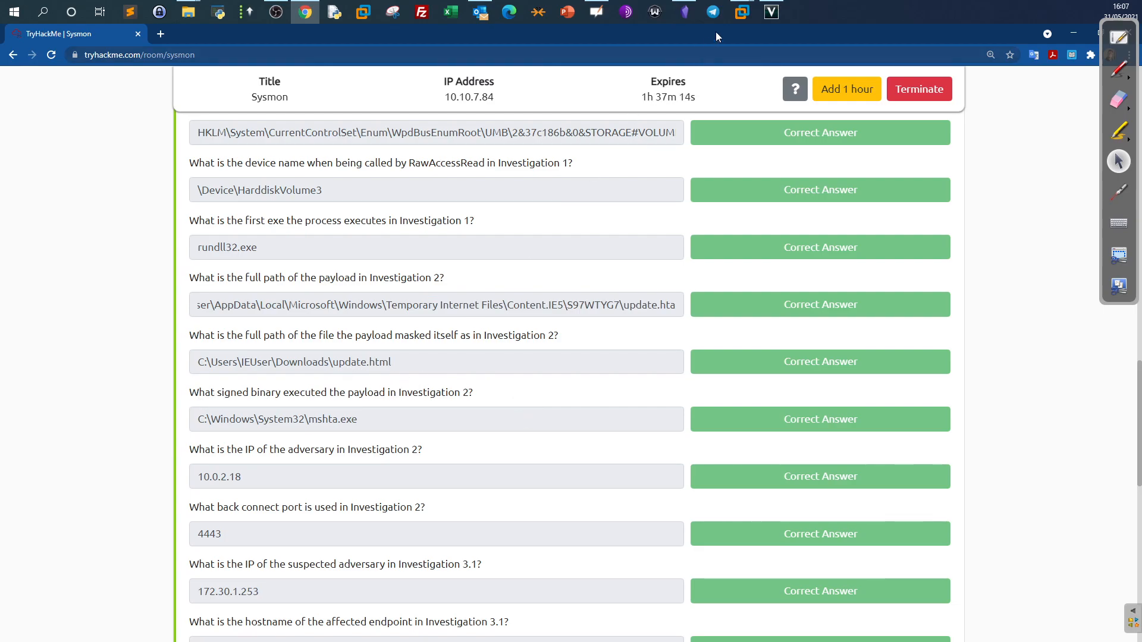
pyautogui.click(770, 76)
pyautogui.moveTo(655, 209); pyautogui.dragTo(326, 209)
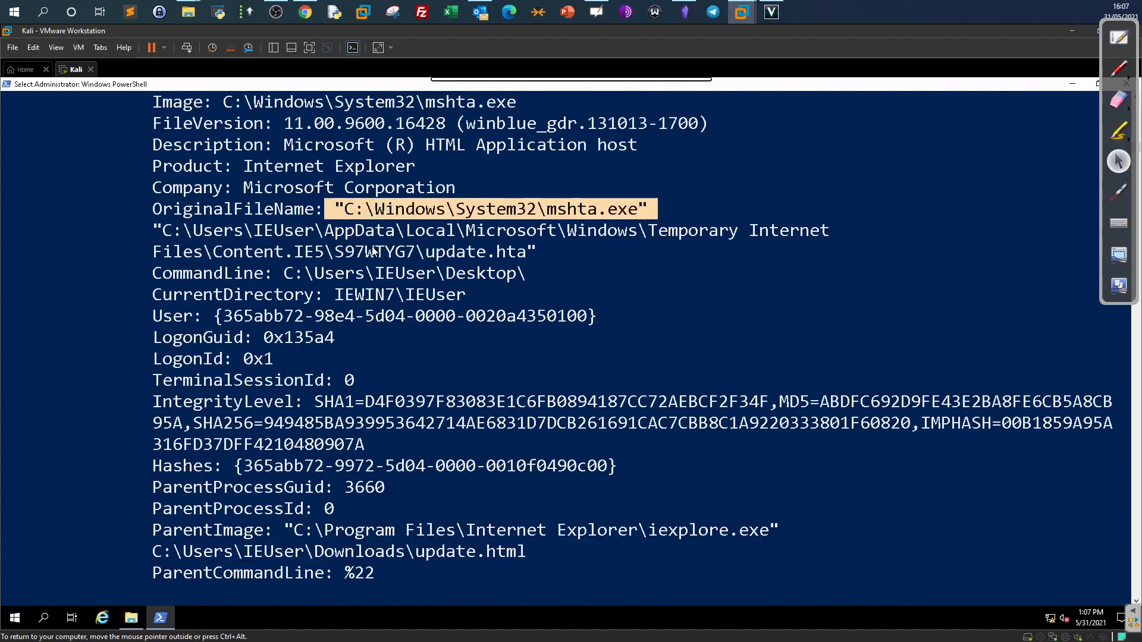
pyautogui.click(312, 13)
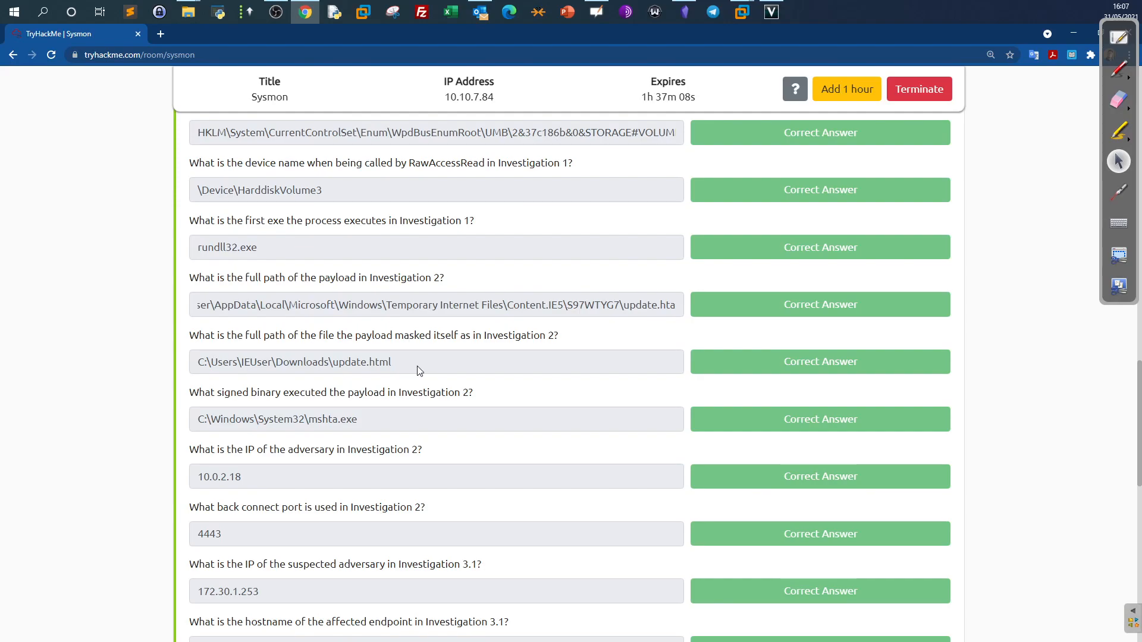
pyautogui.scroll(-1, 416, 369)
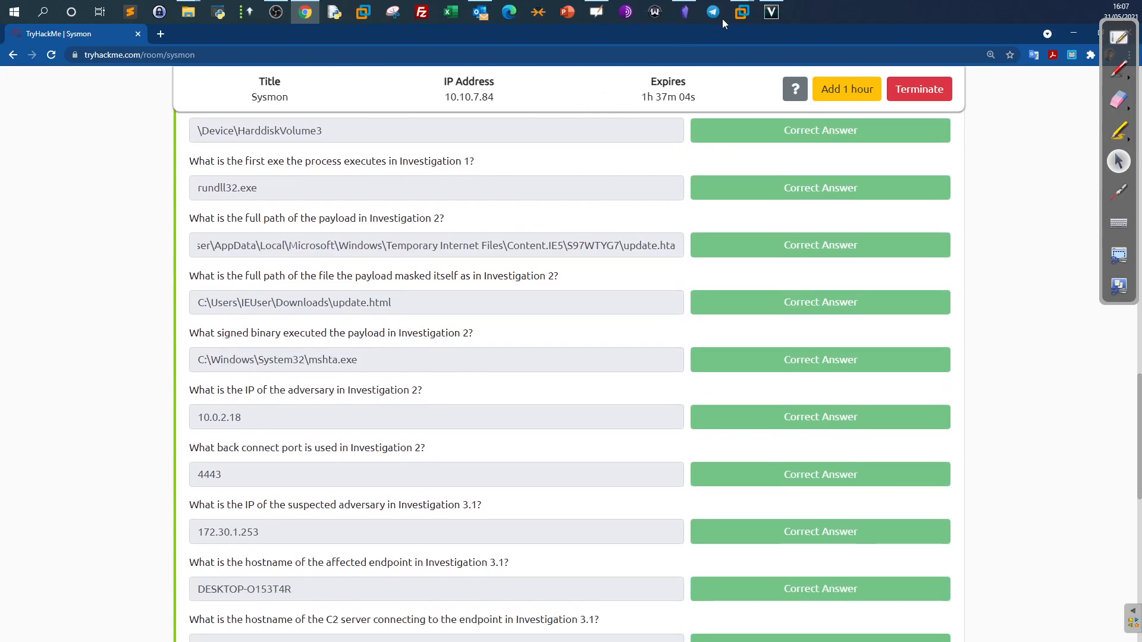
pyautogui.click(741, 12)
pyautogui.scroll(-12, 627, 356)
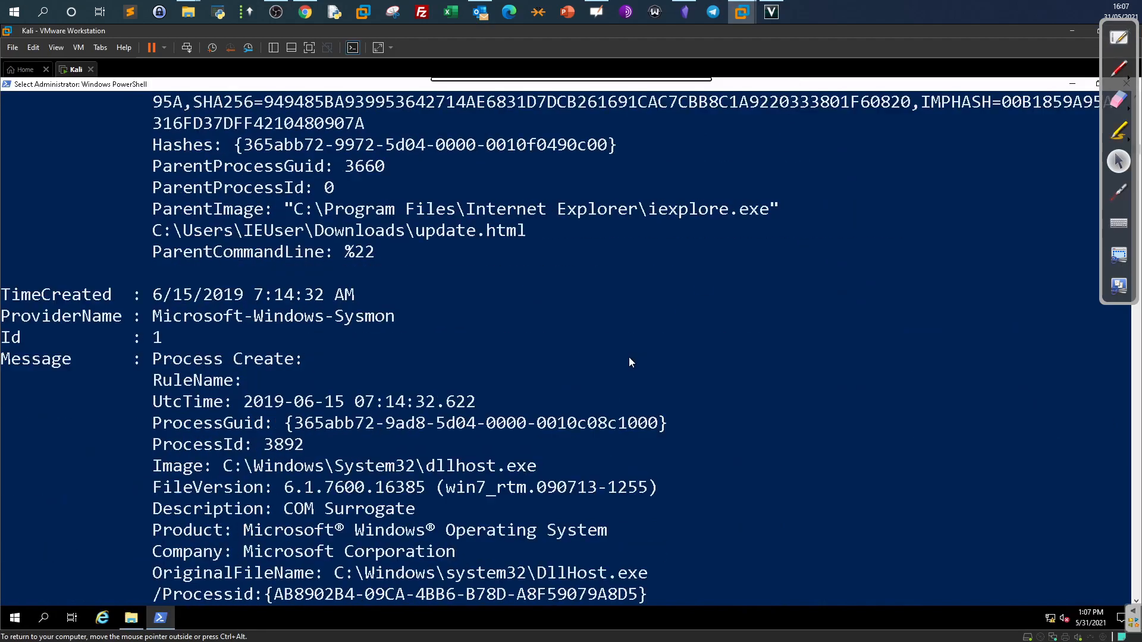
# Recall the Investigation-2 Get-WinEvent query and delete its EventID value 1.
pyautogui.scroll(-4, 629, 363)
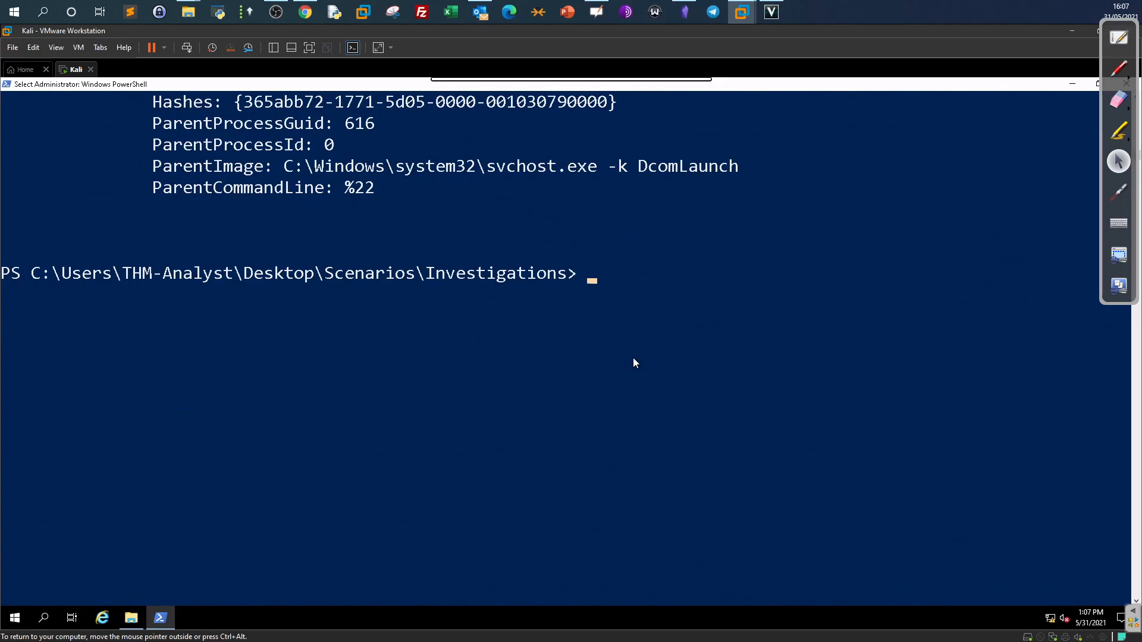
pyautogui.press('Escape')
pyautogui.press('Up')
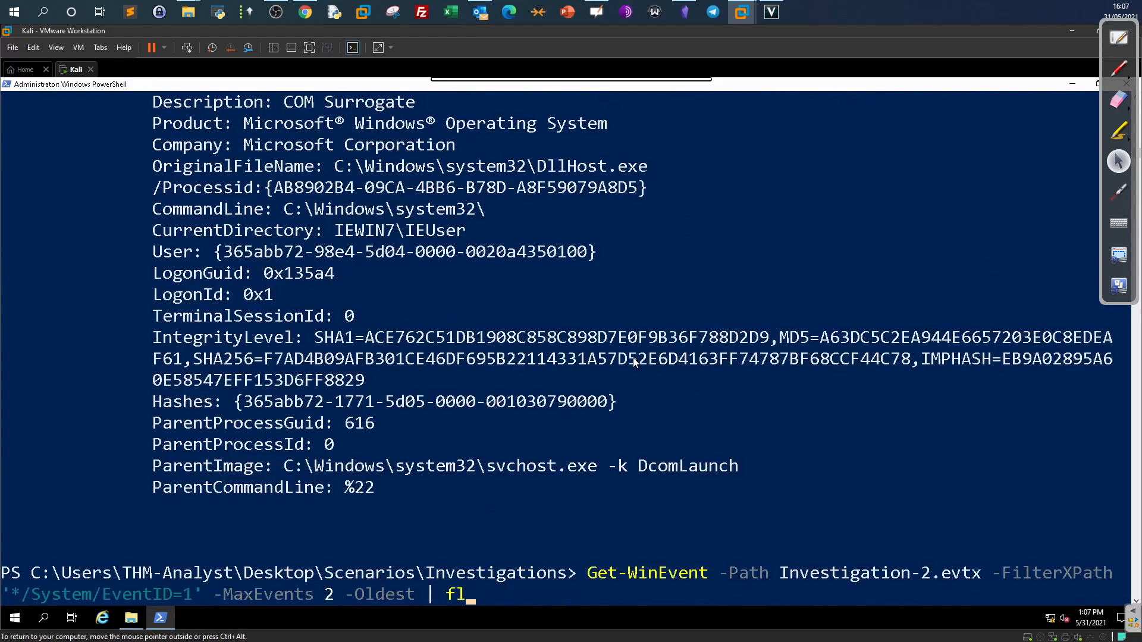
pyautogui.press('Left')
pyautogui.press('Left')
pyautogui.press('Left')
pyautogui.press('Left')
pyautogui.press('Left')
pyautogui.press('Left')
pyautogui.press('Left')
pyautogui.press('Left')
pyautogui.press('Left')
pyautogui.press('Left')
pyautogui.press('Left')
pyautogui.press('Left')
pyautogui.press('Left')
pyautogui.press('Left')
pyautogui.press('Left')
pyautogui.press('Left')
pyautogui.press('Left')
pyautogui.press('Left')
pyautogui.press('Left')
pyautogui.press('Left')
pyautogui.press('Left')
pyautogui.press('BackSpace')
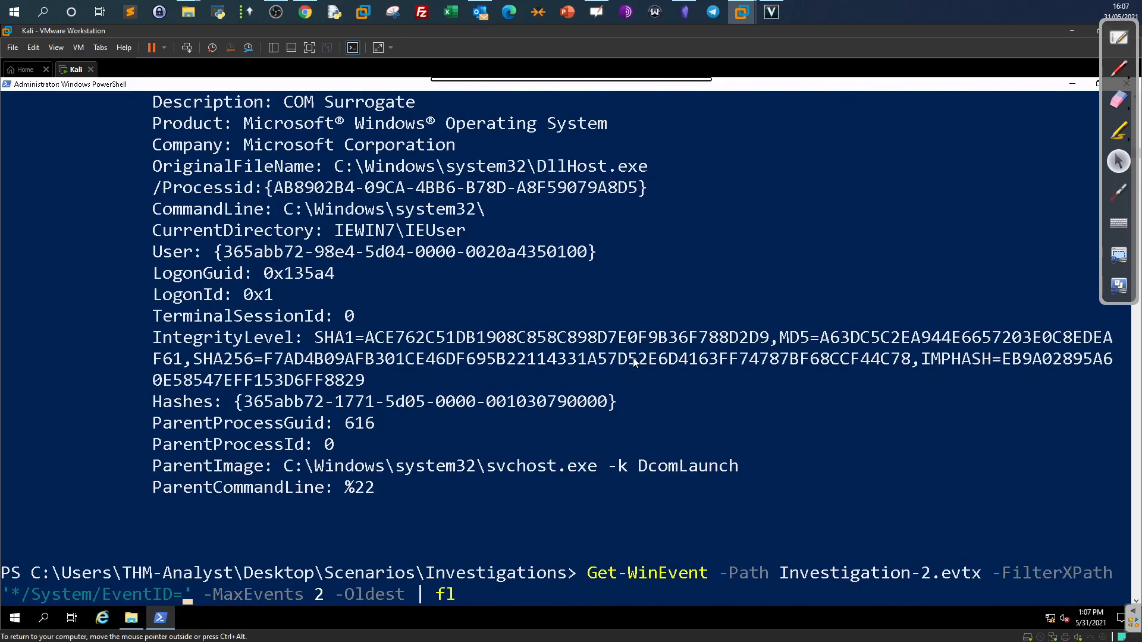
# Check the whiteboard notes page listing Sysmon event IDs.
pyautogui.click(1118, 38)
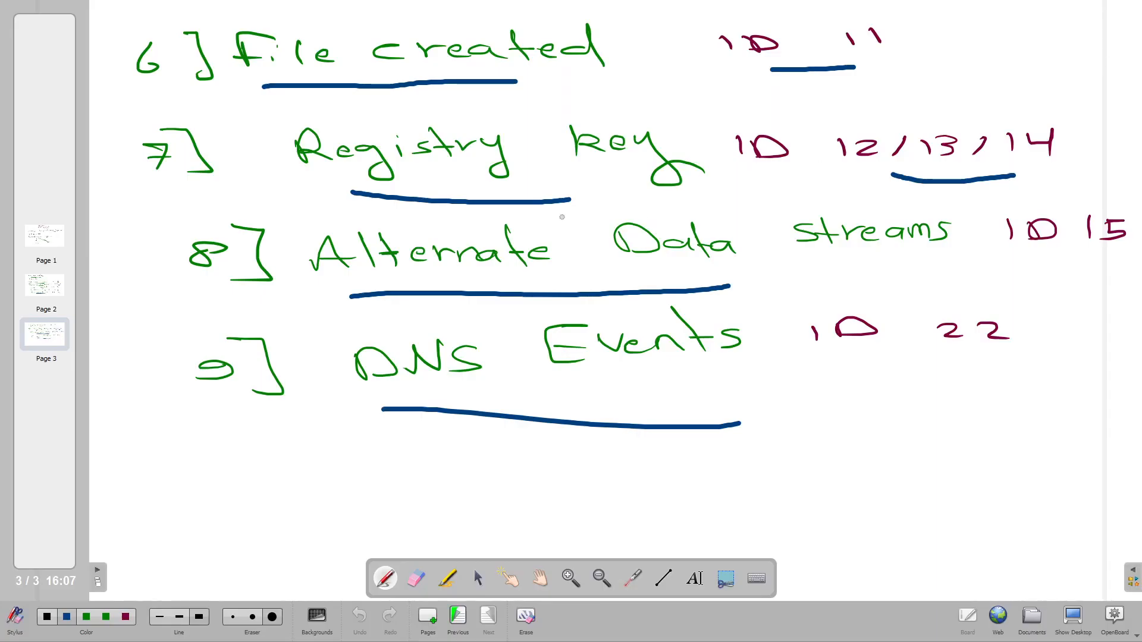
pyautogui.click(46, 292)
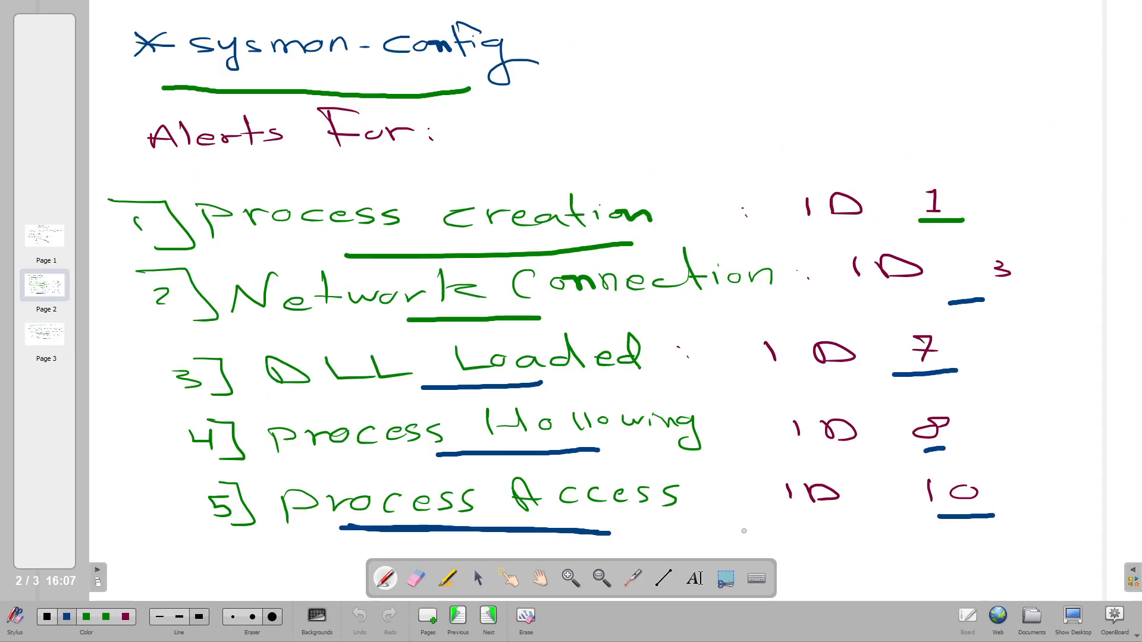
pyautogui.click(1073, 619)
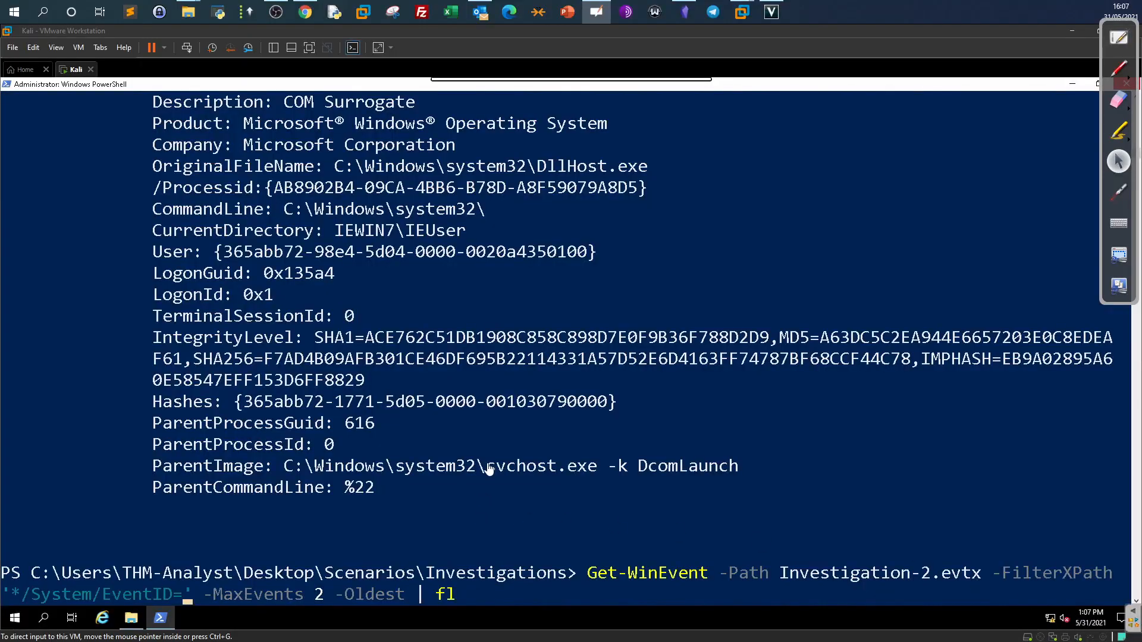
# Run the Get-WinEvent query with EventID=3 to list Investigation-2's network connection events.
pyautogui.click(491, 523)
pyautogui.write('3')
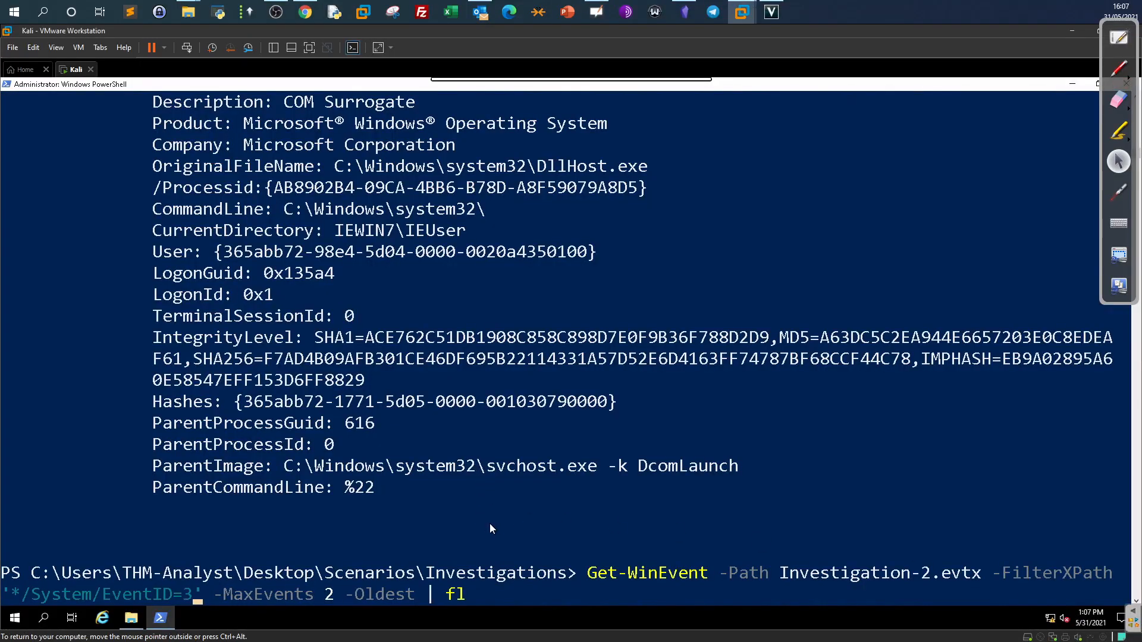
pyautogui.press('Return')
pyautogui.scroll(4, 419, 337)
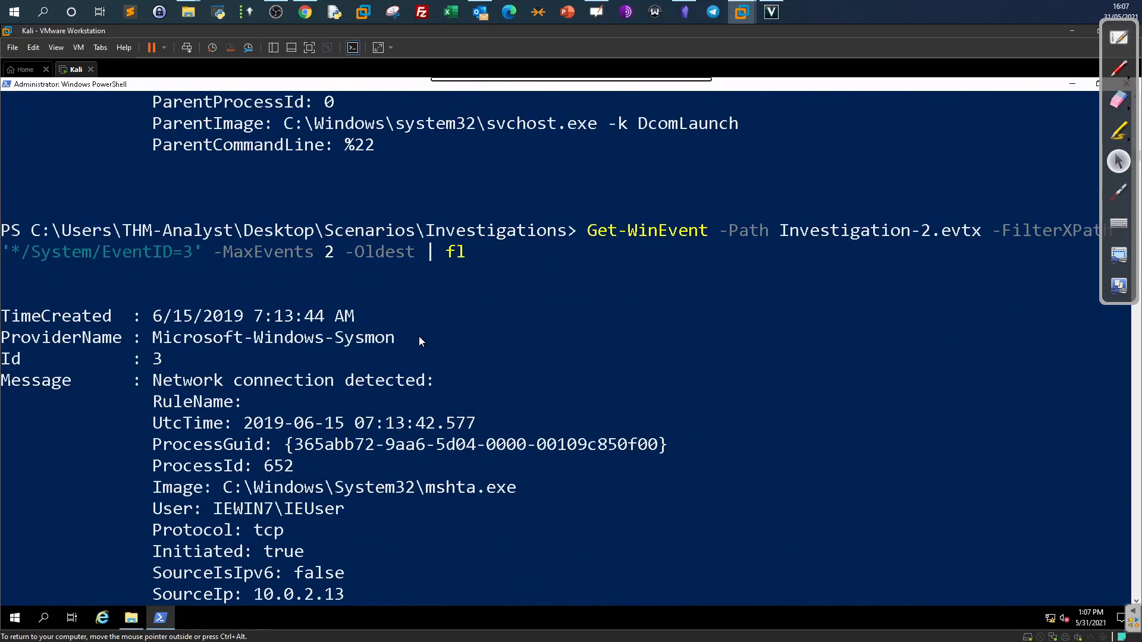
pyautogui.scroll(-4, 419, 336)
pyautogui.scroll(1, 408, 344)
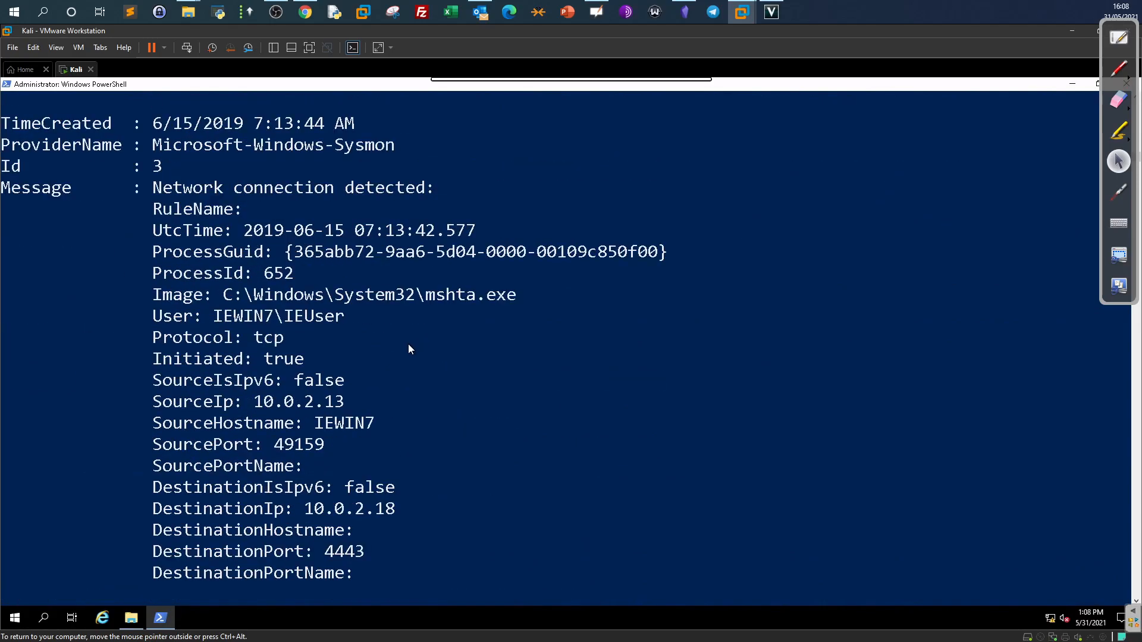
# Copy the source IP 10.0.2.13, mshta.exe path, destination IP 10.0.2.18 and port 4443.
pyautogui.moveTo(353, 402); pyautogui.dragTo(258, 410)
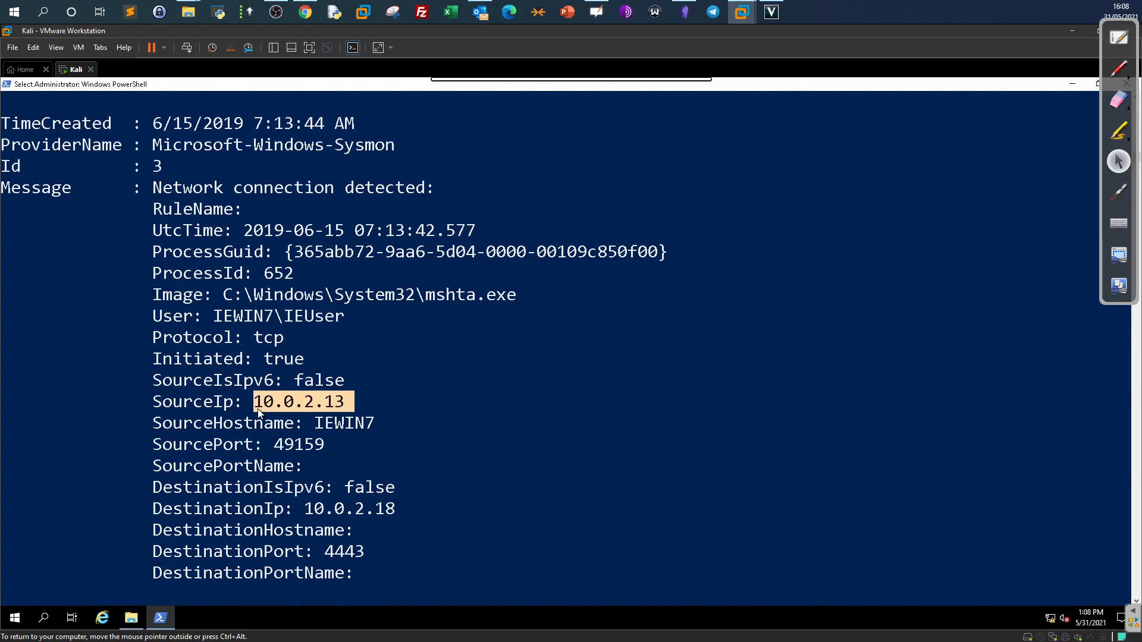
pyautogui.moveTo(525, 296); pyautogui.dragTo(237, 304)
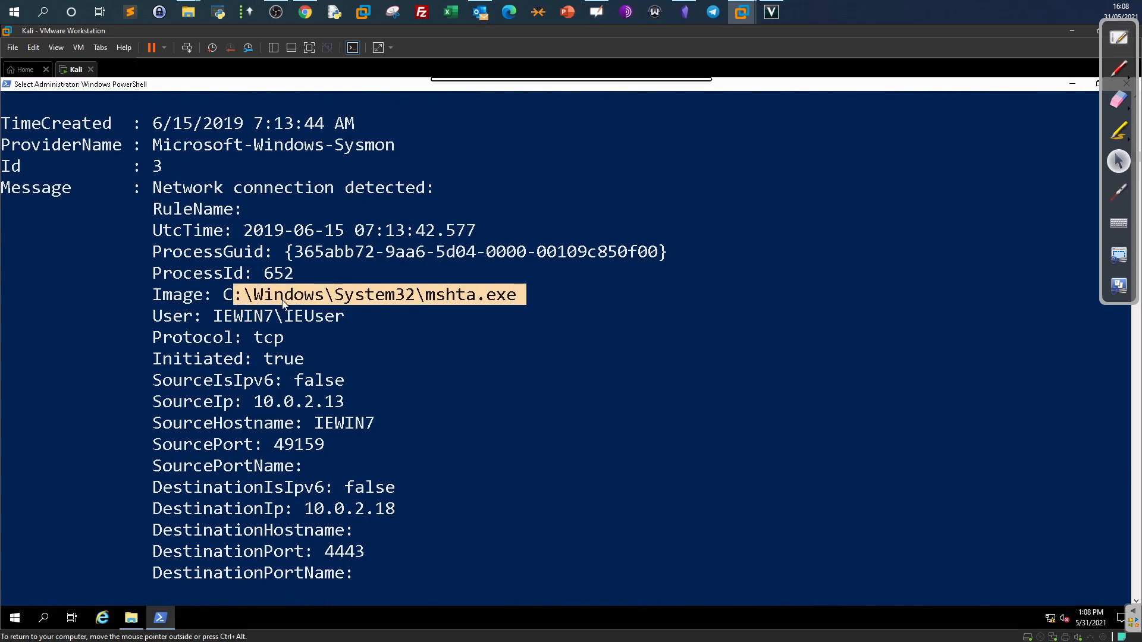
pyautogui.rightClick(353, 384)
pyautogui.scroll(6, 353, 384)
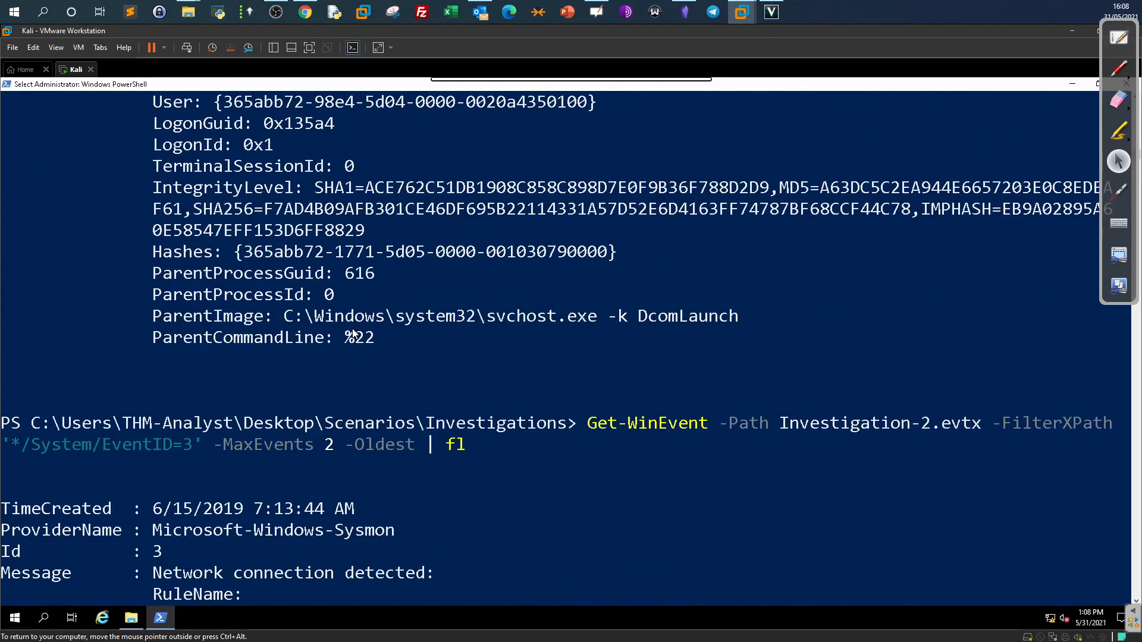
pyautogui.scroll(3, 352, 329)
pyautogui.scroll(-9, 352, 329)
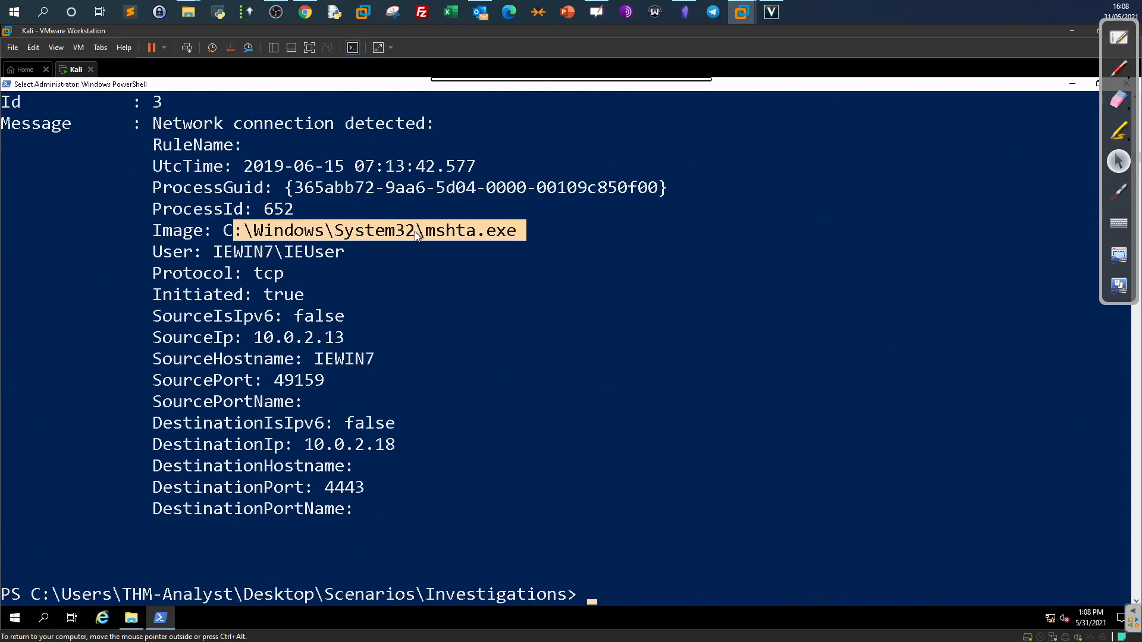
pyautogui.moveTo(306, 444); pyautogui.dragTo(393, 444)
pyautogui.moveTo(362, 488); pyautogui.dragTo(328, 488)
pyautogui.click(306, 12)
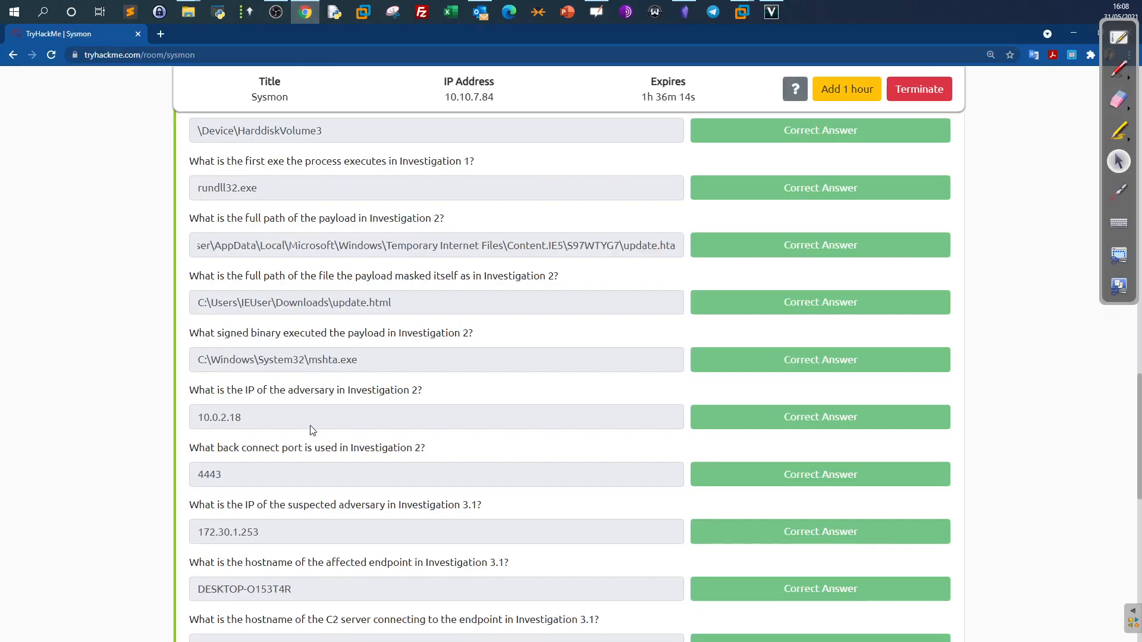
pyautogui.moveTo(251, 473); pyautogui.dragTo(173, 474)
pyautogui.scroll(-3, 176, 474)
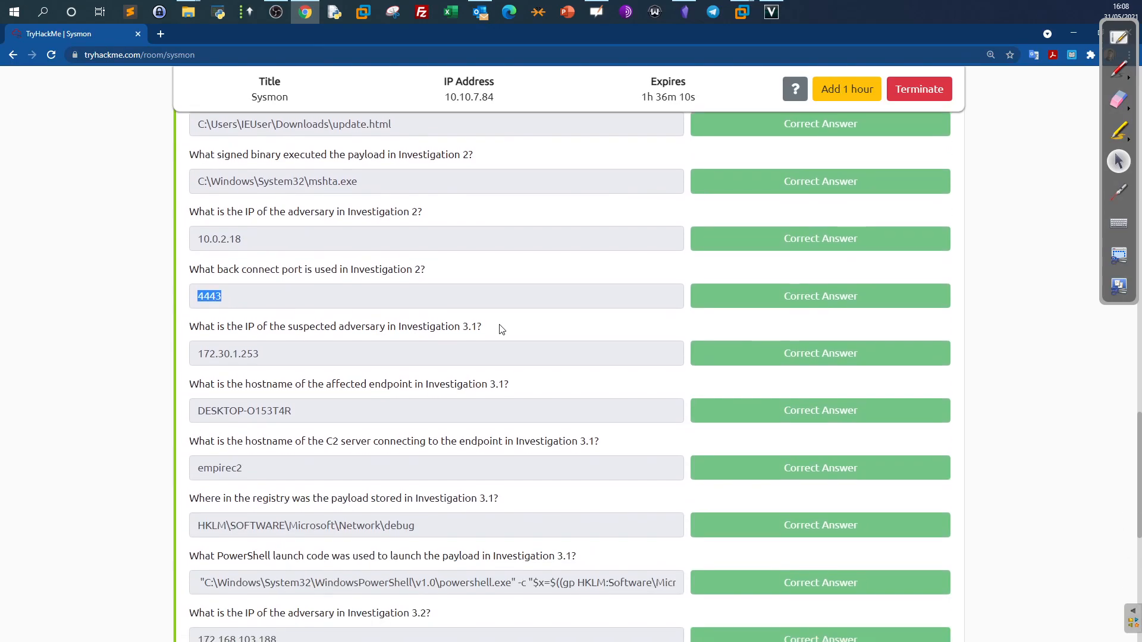
pyautogui.moveTo(492, 327); pyautogui.dragTo(439, 329)
pyautogui.scroll(15, 438, 329)
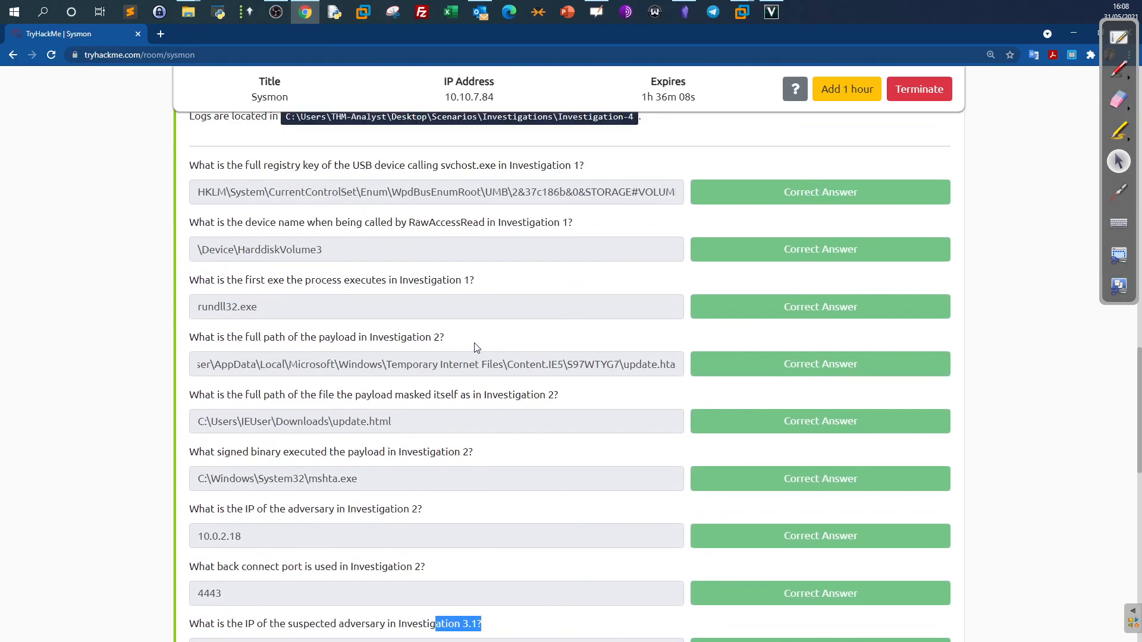
pyautogui.scroll(-5, 474, 347)
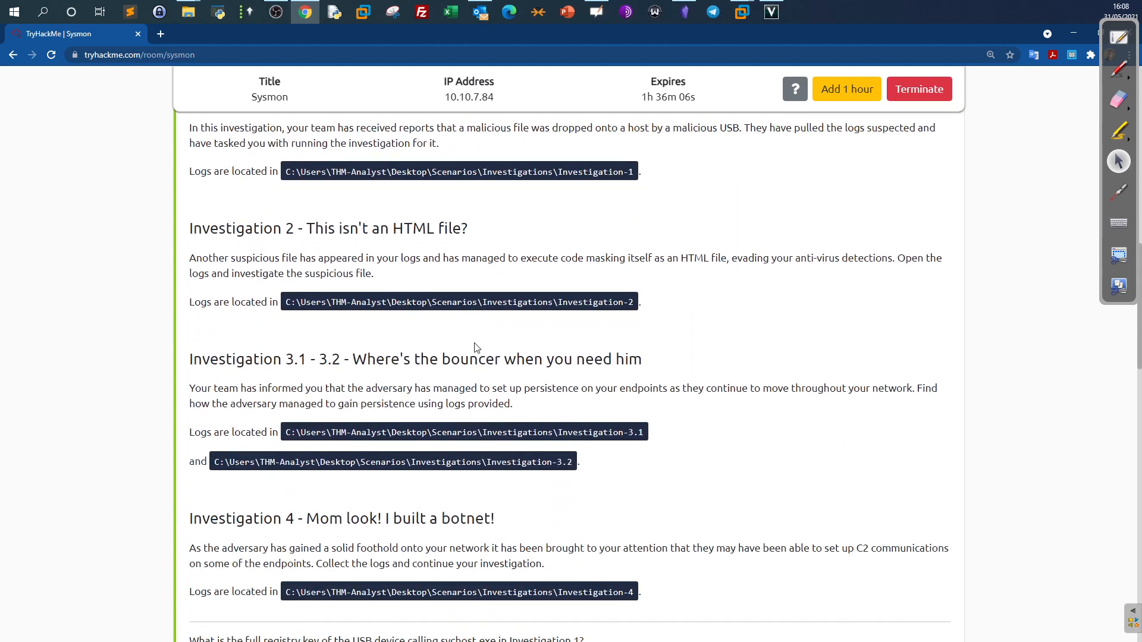
pyautogui.moveTo(187, 272); pyautogui.dragTo(911, 278)
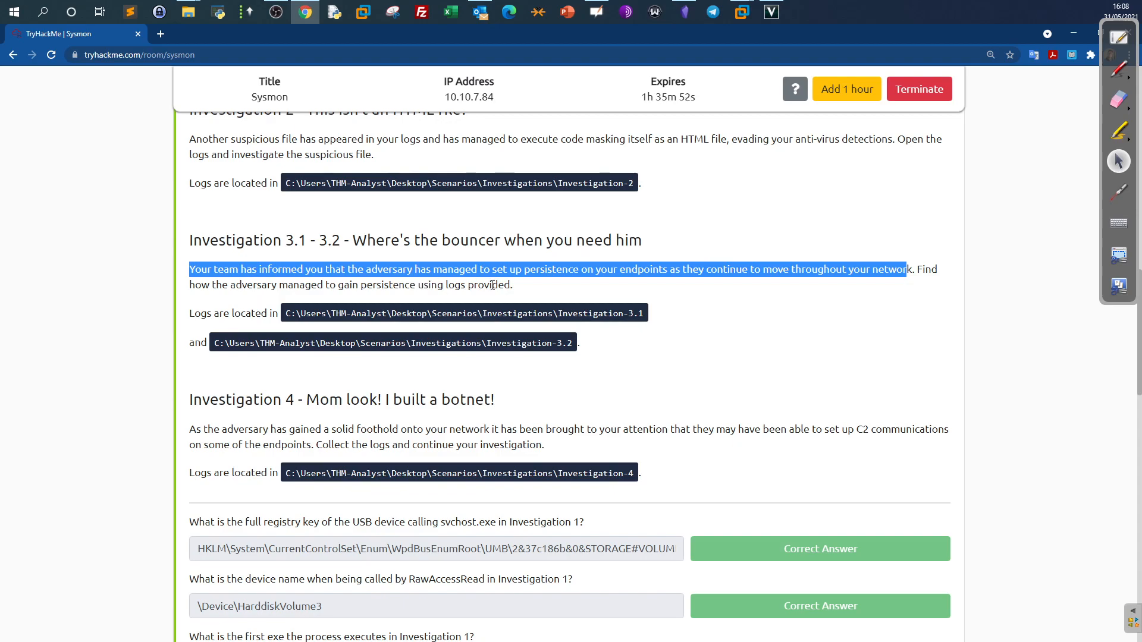
pyautogui.click(747, 17)
pyautogui.scroll(-3, 620, 307)
pyautogui.scroll(-2, 620, 307)
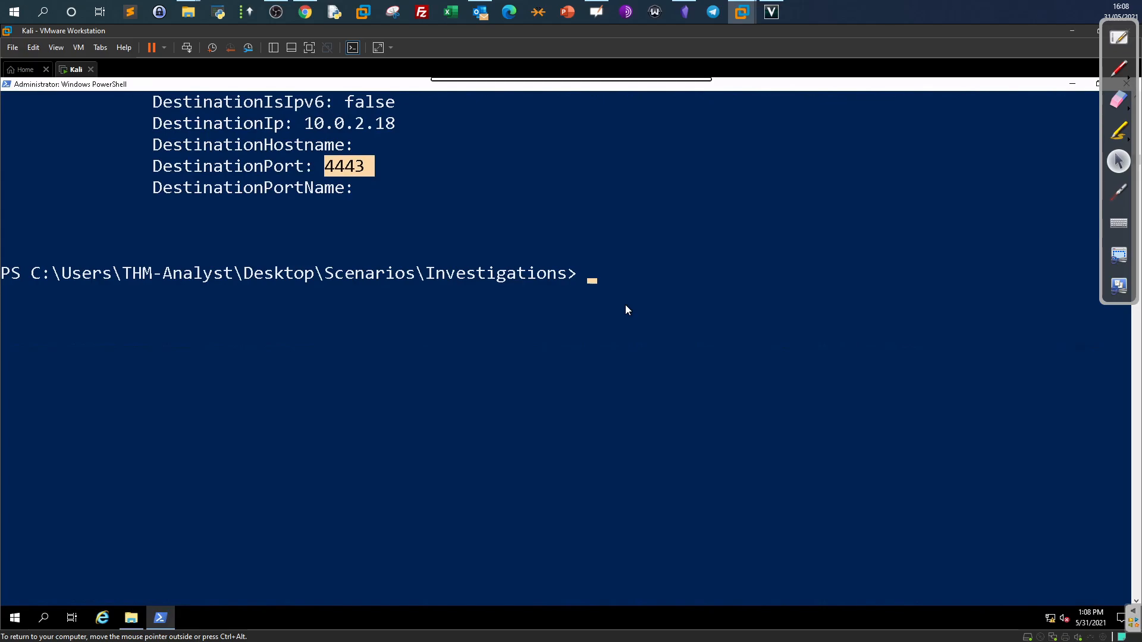
# Rerun Get-WinEvent on Investigation-3.1.evtx with EventID=12 to list the first two registry CreateKey events.
pyautogui.press('Return')
pyautogui.press('Up')
pyautogui.press('Left')
pyautogui.press('Left')
pyautogui.press('Left')
pyautogui.press('Left')
pyautogui.press('Left')
pyautogui.press('Left')
pyautogui.press('Left')
pyautogui.press('Left')
pyautogui.press('Left')
pyautogui.press('Left')
pyautogui.press('Left')
pyautogui.press('Left')
pyautogui.press('Left')
pyautogui.press('Left')
pyautogui.press('Left')
pyautogui.press('Left')
pyautogui.press('Left')
pyautogui.press('Left')
pyautogui.press('Left')
pyautogui.press('Left')
pyautogui.press('Left')
pyautogui.press('Left')
pyautogui.press('Left')
pyautogui.press('Left')
pyautogui.press('Left')
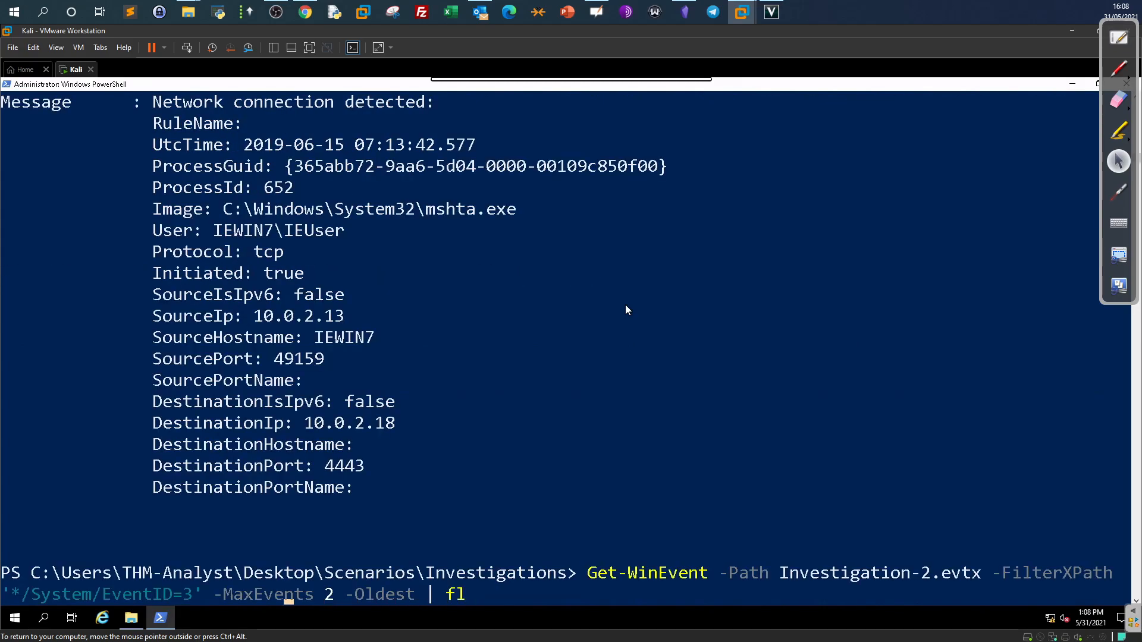
pyautogui.press('Left')
pyautogui.press('Left')
pyautogui.press('Left')
pyautogui.press('Left')
pyautogui.press('Left')
pyautogui.press('Left')
pyautogui.press('Left')
pyautogui.press('Left')
pyautogui.press('Left')
pyautogui.press('Left')
pyautogui.press('Left')
pyautogui.press('BackSpace')
pyautogui.write('3.1')
pyautogui.press('Right')
pyautogui.press('Right')
pyautogui.press('Right')
pyautogui.press('Right')
pyautogui.press('Right')
pyautogui.press('Right')
pyautogui.press('Right')
pyautogui.press('Right')
pyautogui.press('Right')
pyautogui.press('Right')
pyautogui.press('Right')
pyautogui.press('Right')
pyautogui.press('Right')
pyautogui.press('Right')
pyautogui.press('Right')
pyautogui.press('Right')
pyautogui.press('Right')
pyautogui.press('Right')
pyautogui.press('Right')
pyautogui.press('Right')
pyautogui.press('Right')
pyautogui.press('Right')
pyautogui.press('Right')
pyautogui.press('Right')
pyautogui.press('Right')
pyautogui.press('Right')
pyautogui.press('Right')
pyautogui.press('Right')
pyautogui.press('Right')
pyautogui.press('Right')
pyautogui.press('Right')
pyautogui.press('Right')
pyautogui.press('Right')
pyautogui.press('Right')
pyautogui.press('Right')
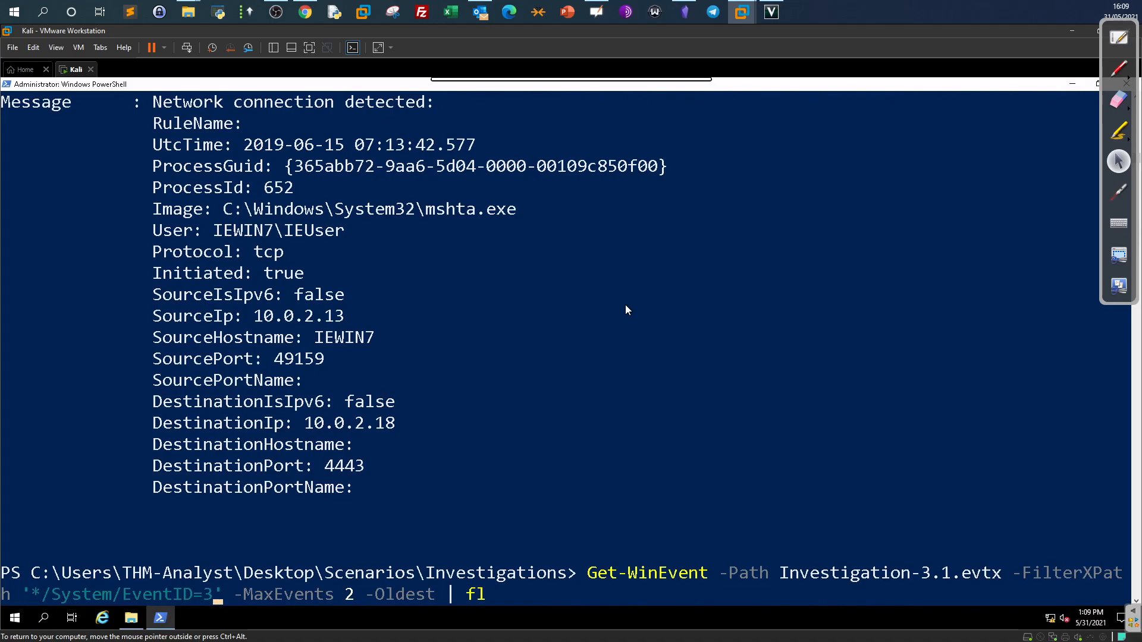
pyautogui.press('Delete')
pyautogui.write('12')
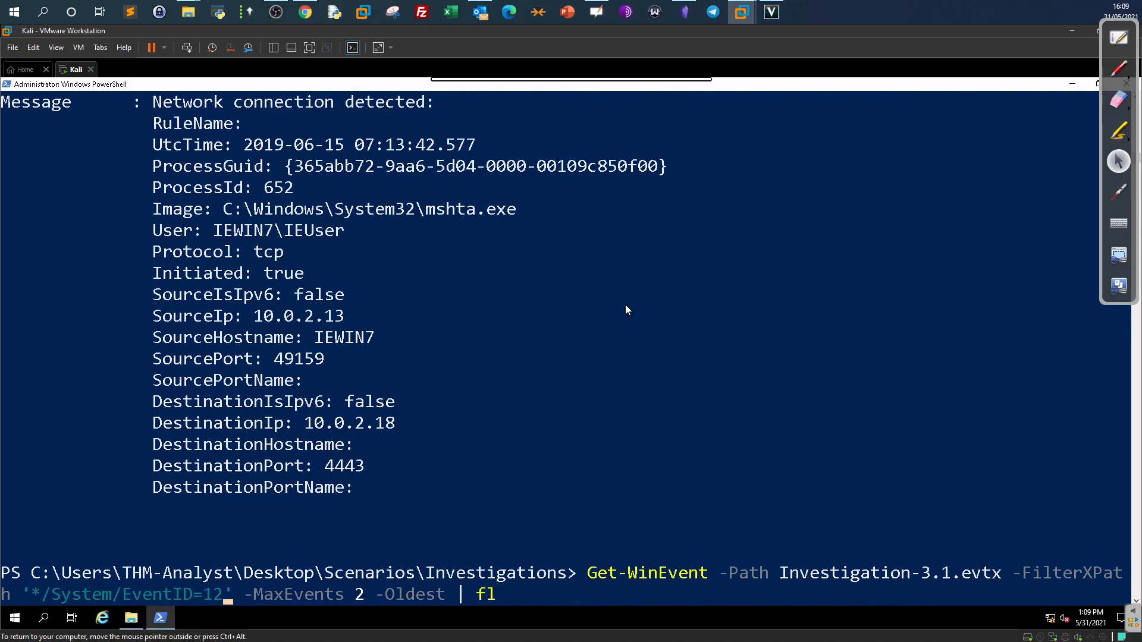
pyautogui.press('Return')
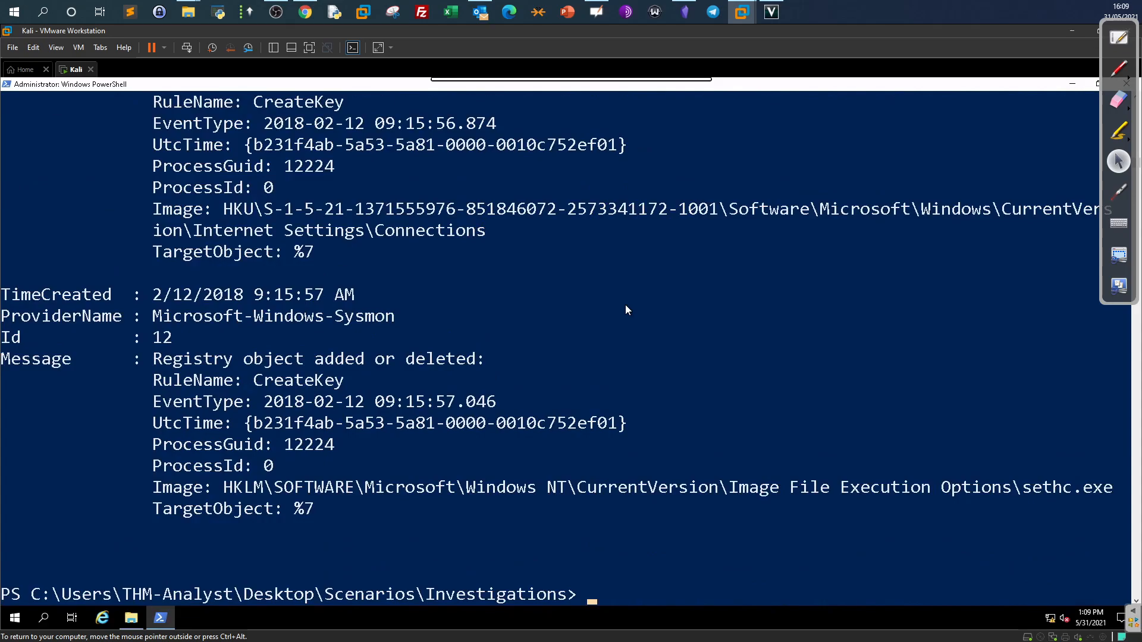
pyautogui.scroll(2, 458, 304)
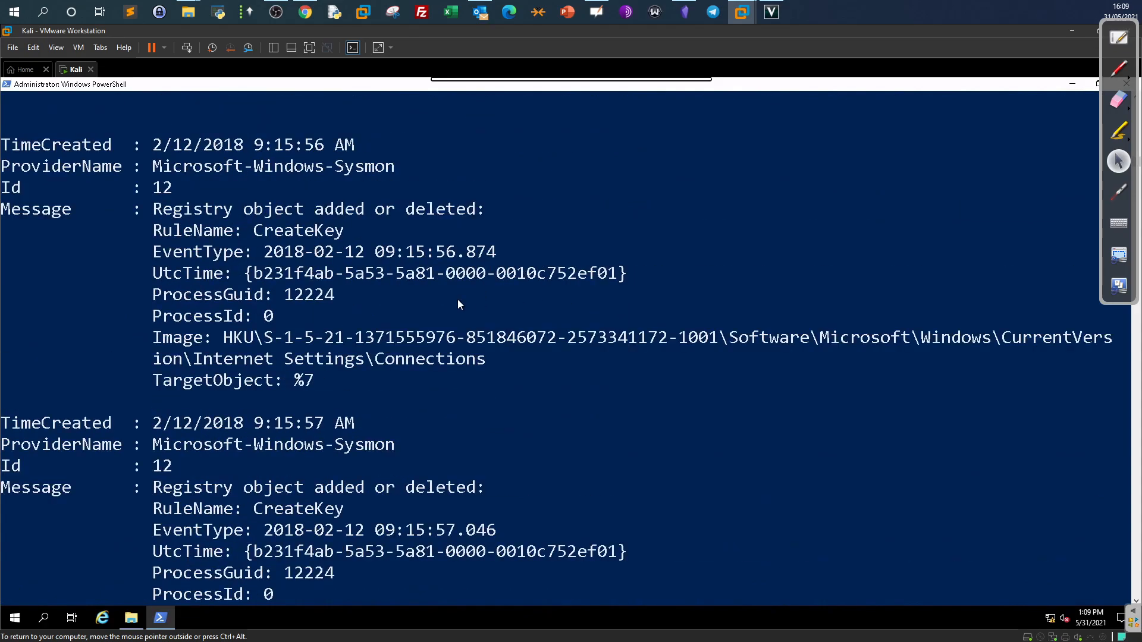
pyautogui.click(305, 12)
# Scroll through the Investigation 3.1 answers on TryHackMe, then return to the Kali PowerShell window.
pyautogui.scroll(-10, 367, 349)
pyautogui.scroll(-6, 367, 350)
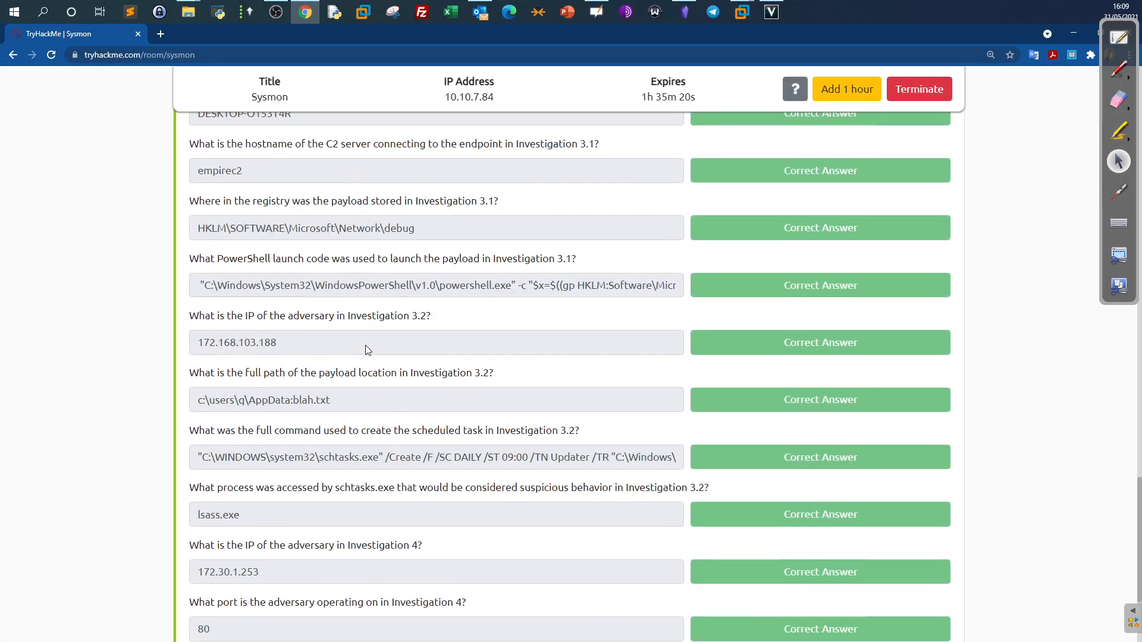
pyautogui.scroll(2, 392, 314)
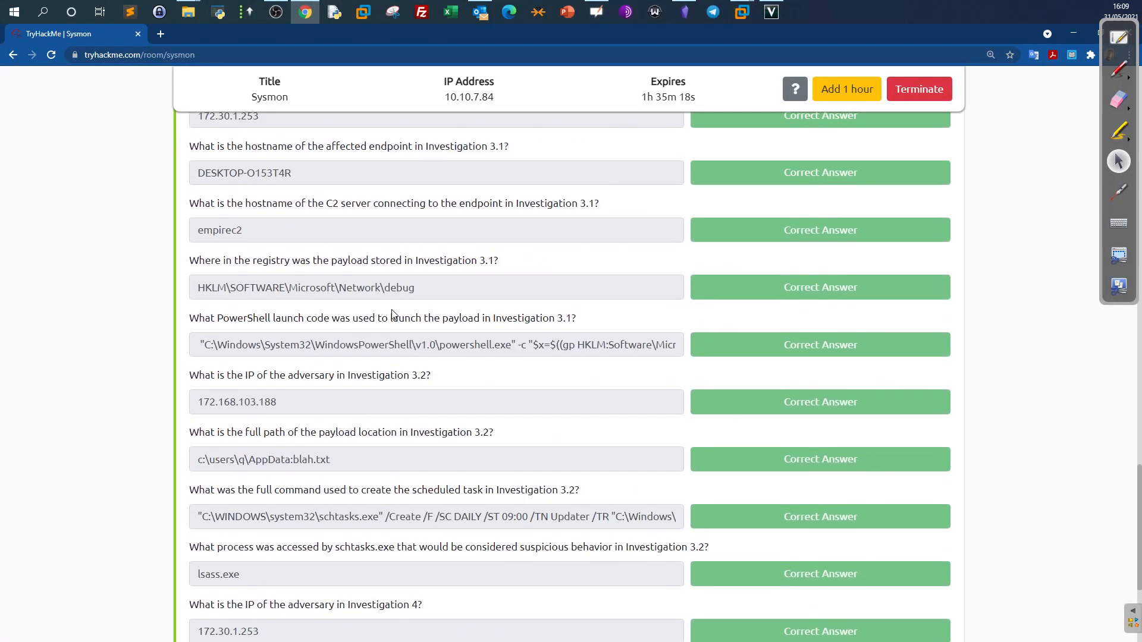
pyautogui.scroll(2, 392, 314)
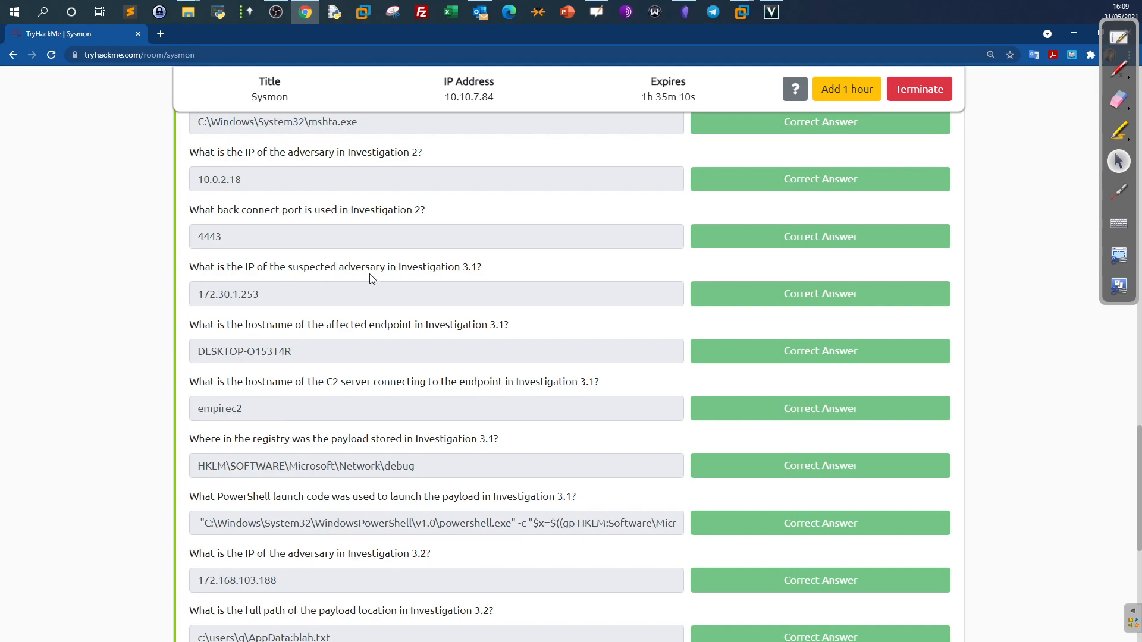
pyautogui.click(737, 12)
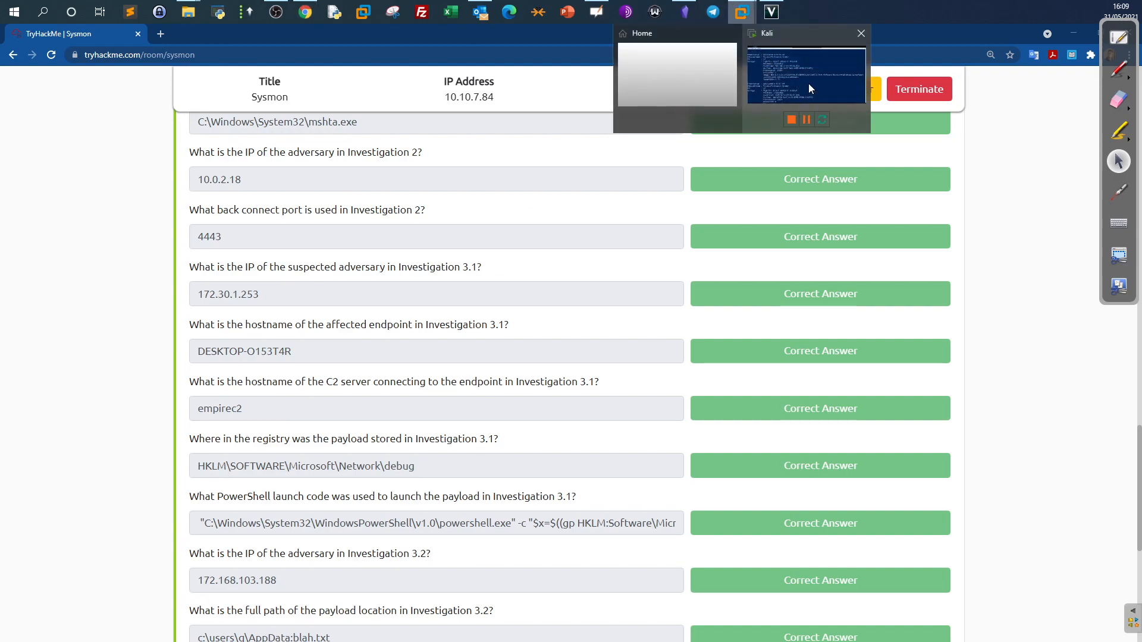
pyautogui.click(800, 74)
pyautogui.scroll(-7, 628, 376)
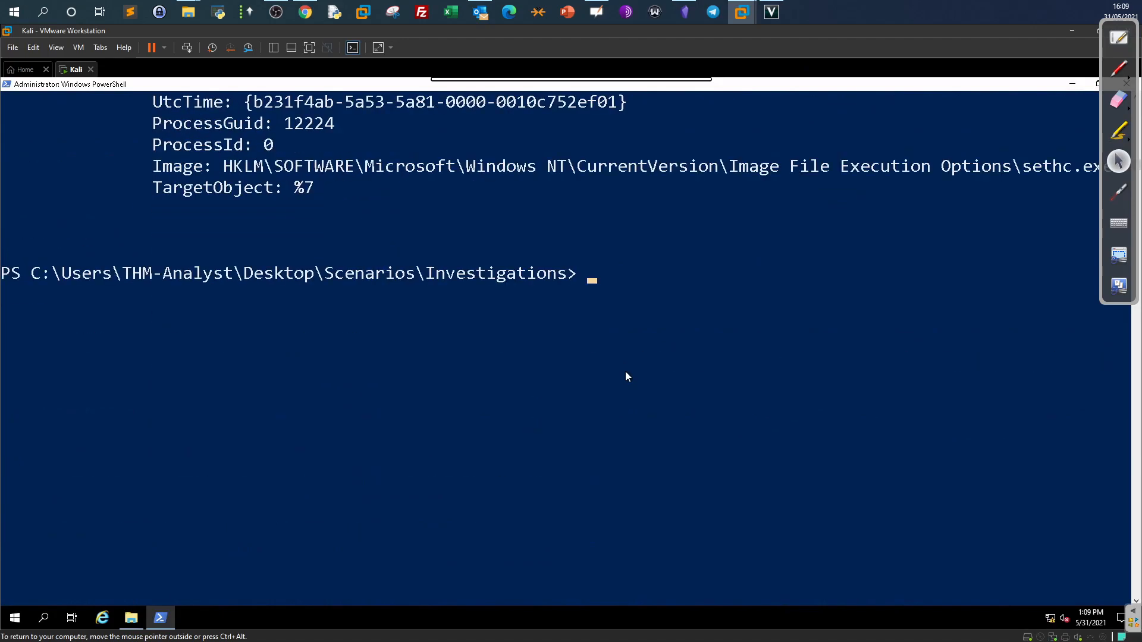
# Change the filter to EventID=3 and run it to list Investigation-3.1's network connection events.
pyautogui.press('Up')
pyautogui.press('Left')
pyautogui.press('Left')
pyautogui.press('Left')
pyautogui.press('Left')
pyautogui.press('Left')
pyautogui.press('Left')
pyautogui.press('Left')
pyautogui.press('Left')
pyautogui.press('Left')
pyautogui.press('Left')
pyautogui.press('Left')
pyautogui.press('Left')
pyautogui.press('Left')
pyautogui.press('Left')
pyautogui.press('Left')
pyautogui.press('Left')
pyautogui.press('Left')
pyautogui.press('Left')
pyautogui.press('Left')
pyautogui.press('Left')
pyautogui.press('Right')
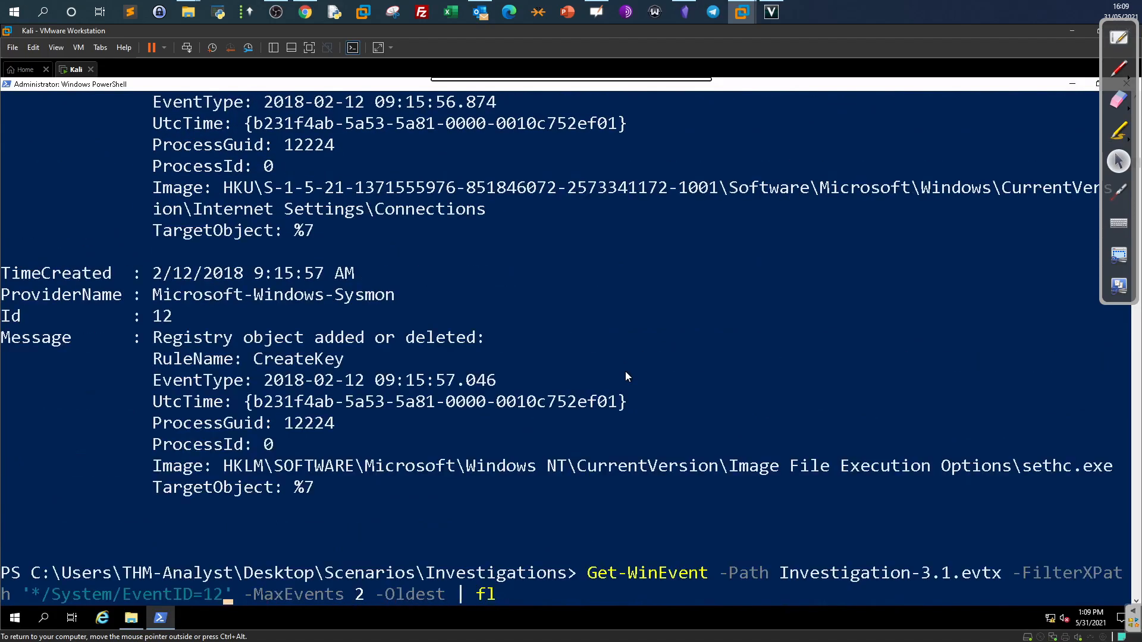
pyautogui.press('BackSpace')
pyautogui.press('BackSpace')
pyautogui.write('3')
pyautogui.click(1119, 285)
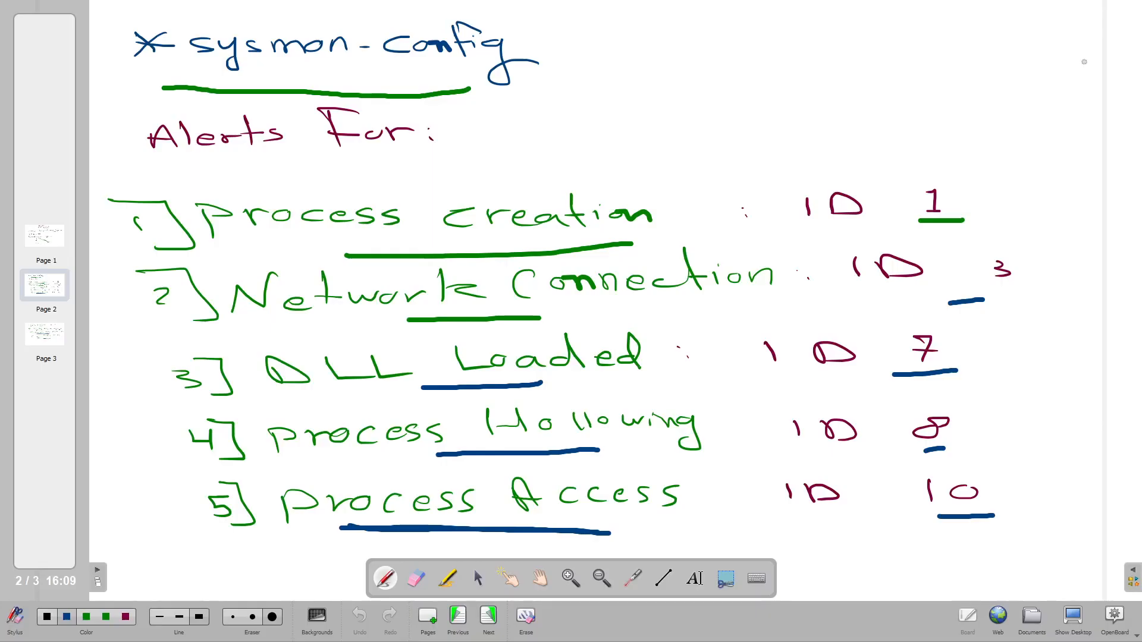
pyautogui.click(1073, 619)
pyautogui.press('Return')
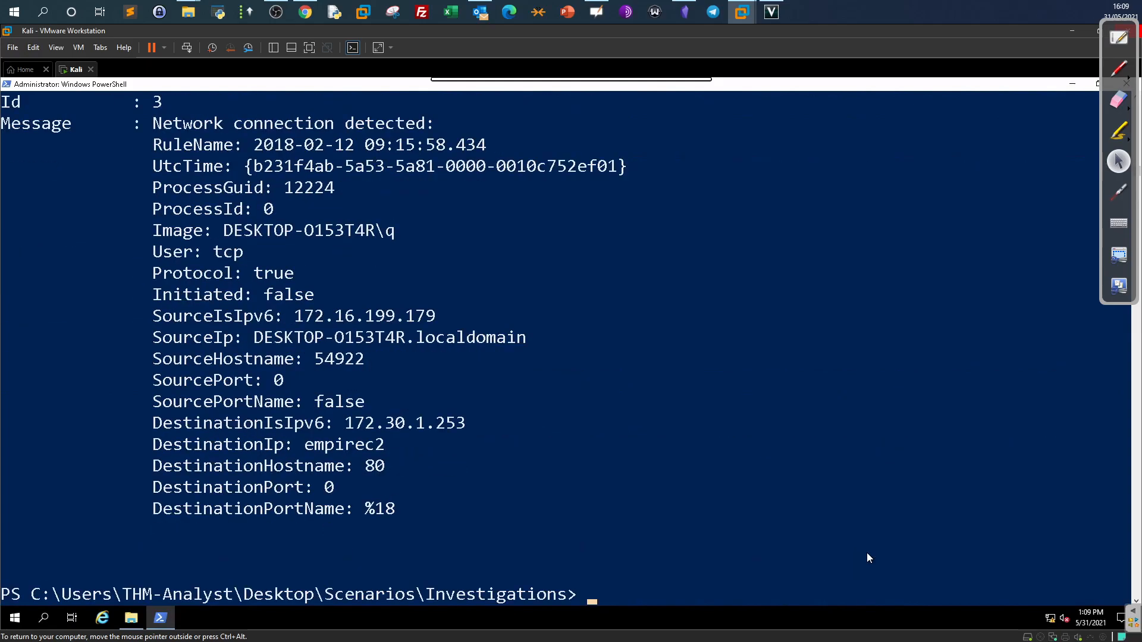
pyautogui.scroll(5, 468, 333)
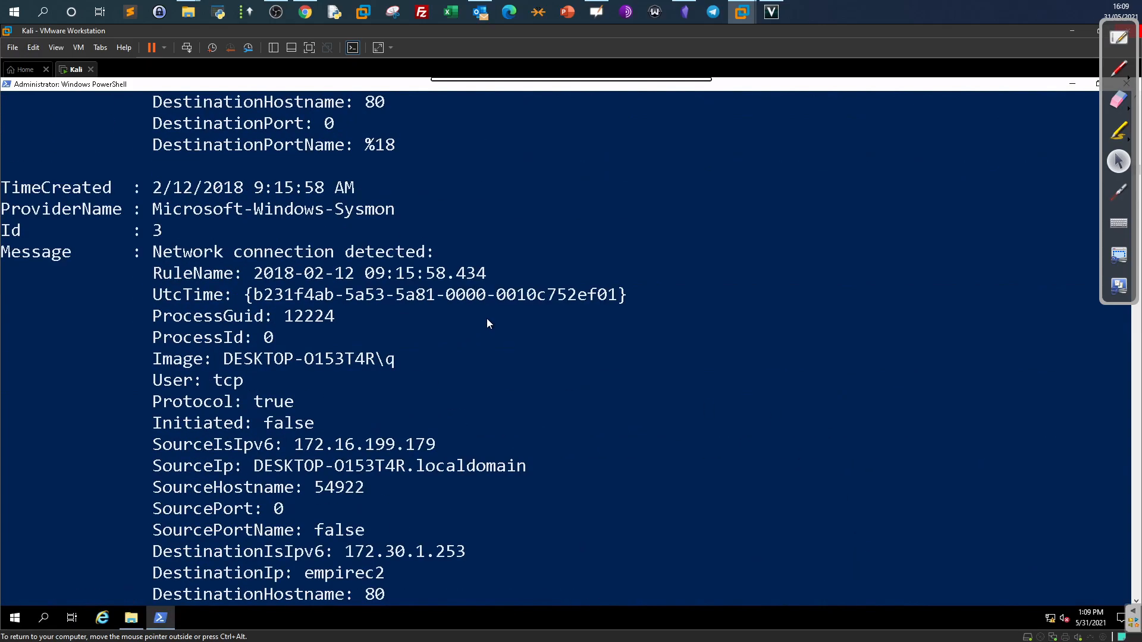
pyautogui.scroll(6, 491, 331)
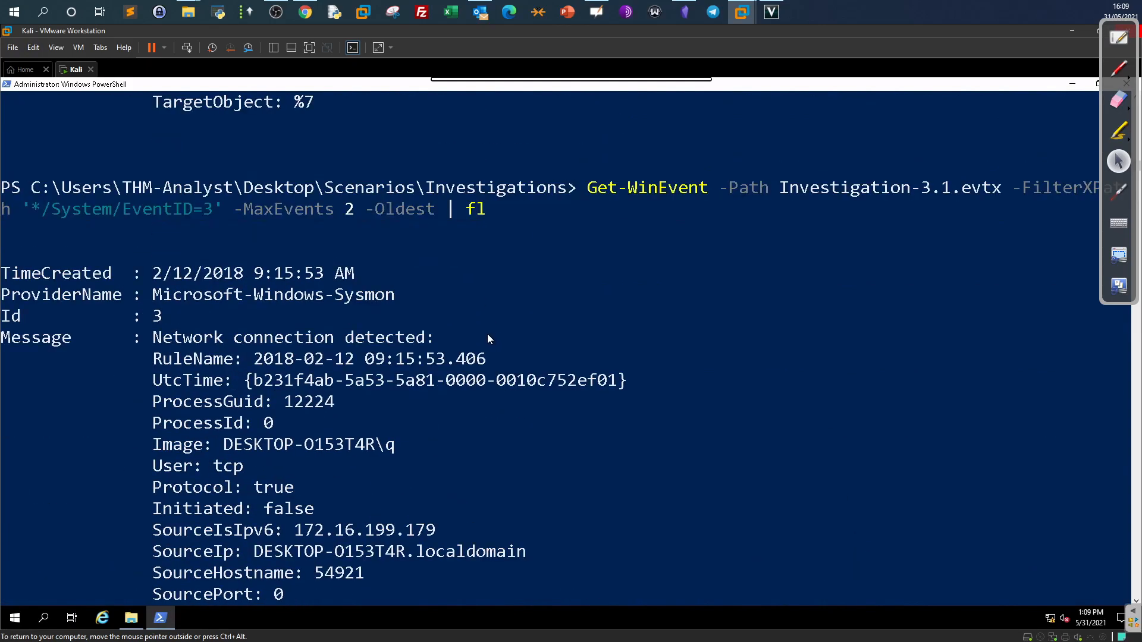
pyautogui.scroll(-1, 476, 345)
# Select and copy the adversary IP 172.30.1.253 from the network connection output.
pyautogui.click(471, 359)
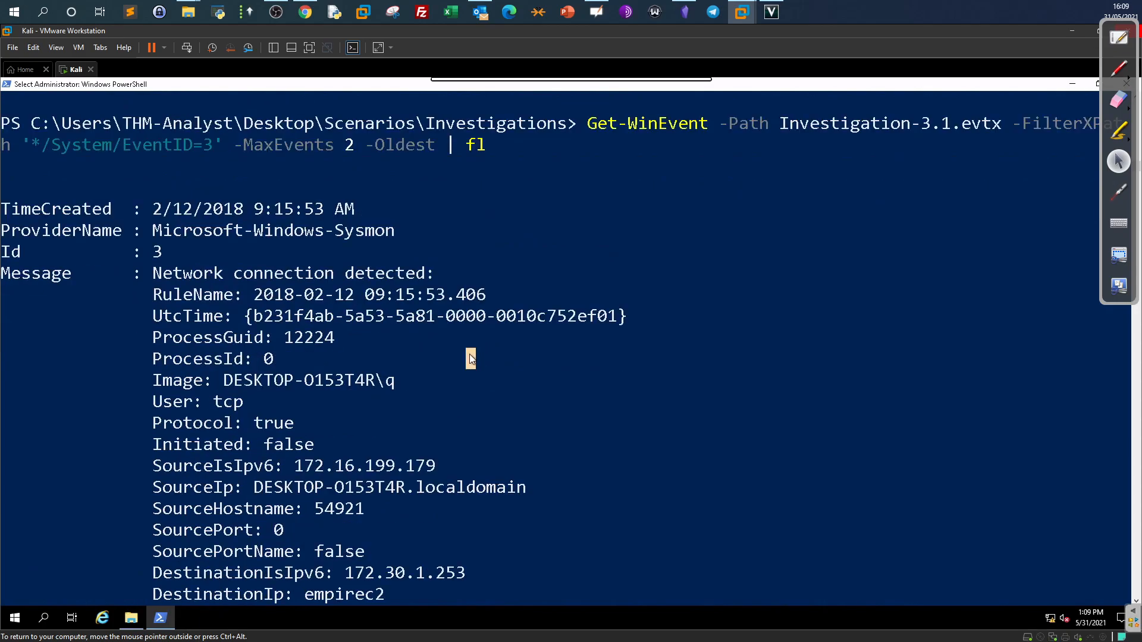
pyautogui.scroll(-1, 470, 358)
pyautogui.moveTo(164, 406); pyautogui.dragTo(166, 382)
pyautogui.scroll(-2, 416, 444)
pyautogui.click(417, 387)
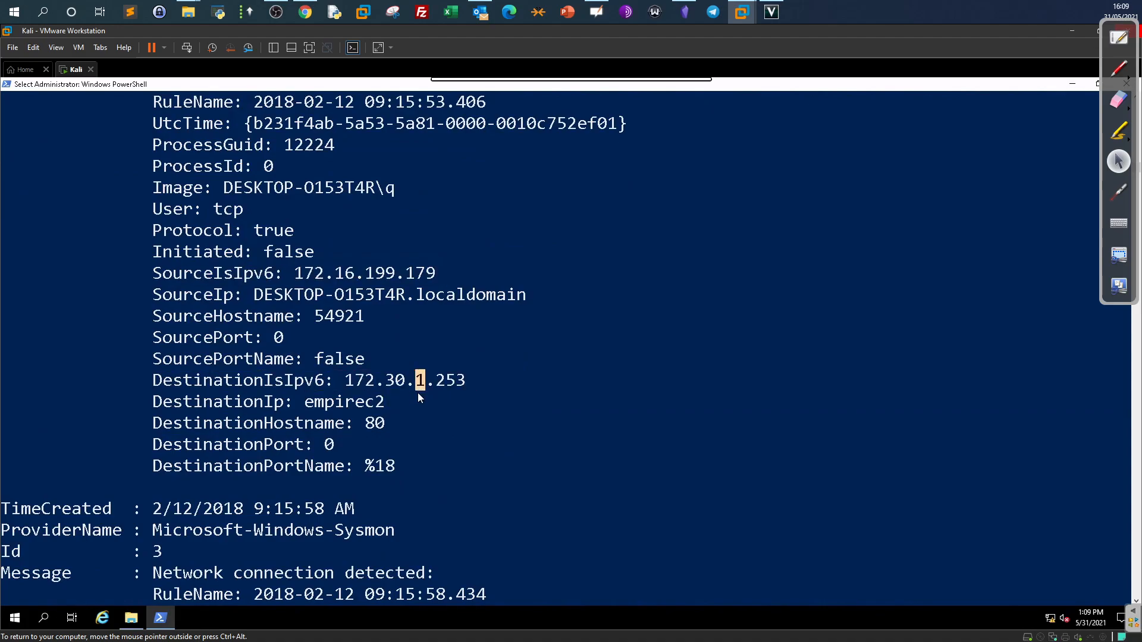
pyautogui.scroll(-5, 417, 393)
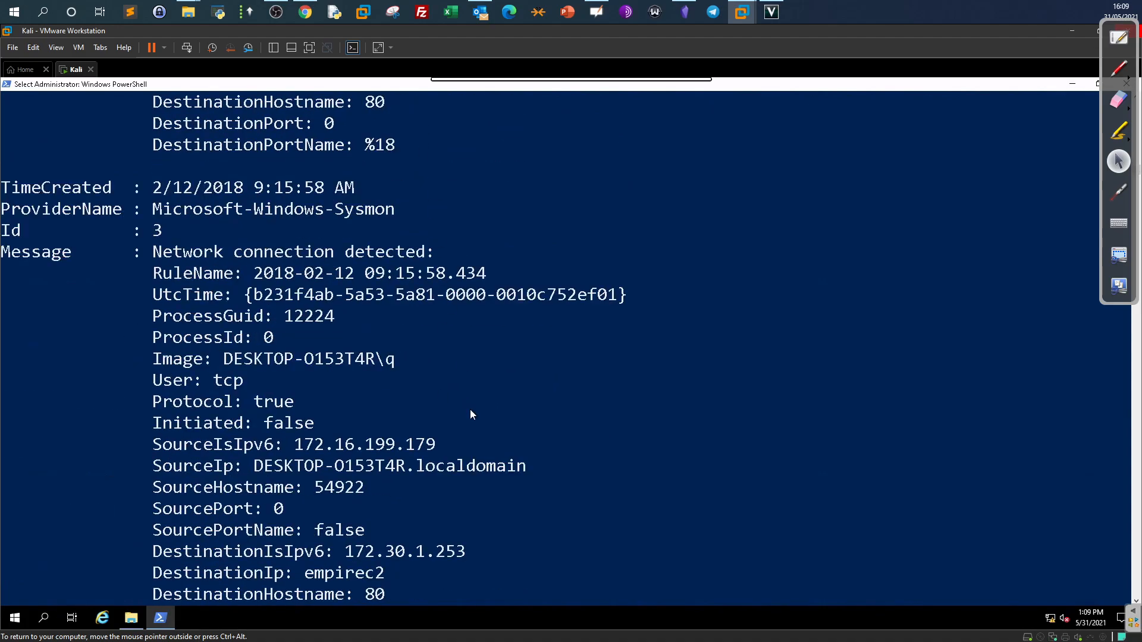
pyautogui.moveTo(468, 559); pyautogui.dragTo(343, 556)
pyautogui.rightClick(452, 501)
pyautogui.scroll(1, 423, 407)
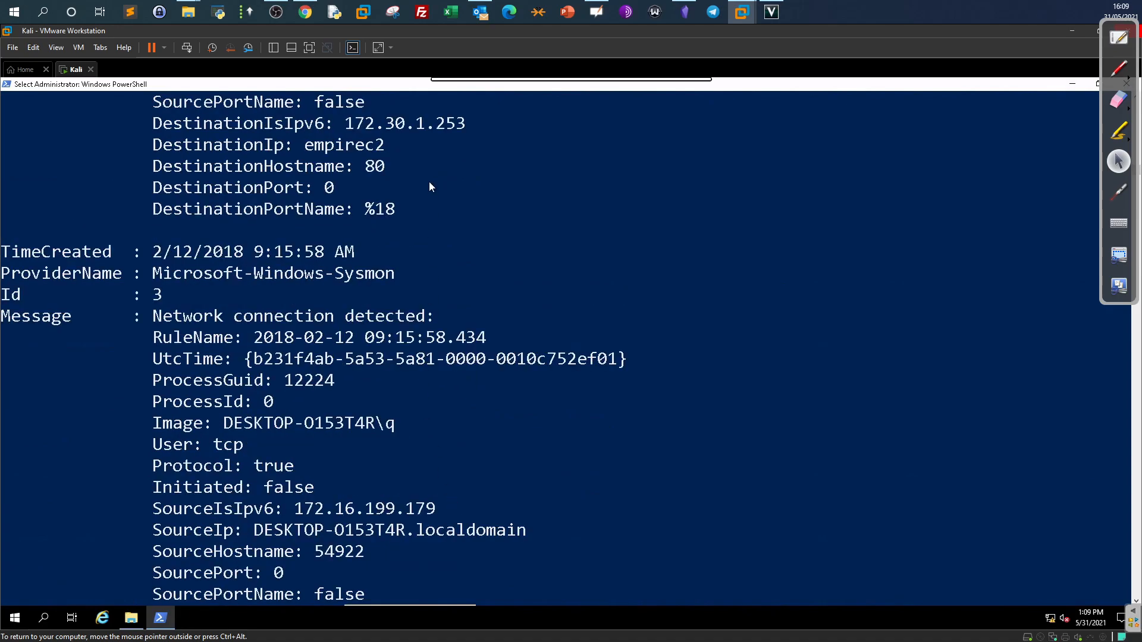
pyautogui.moveTo(456, 124); pyautogui.dragTo(356, 124)
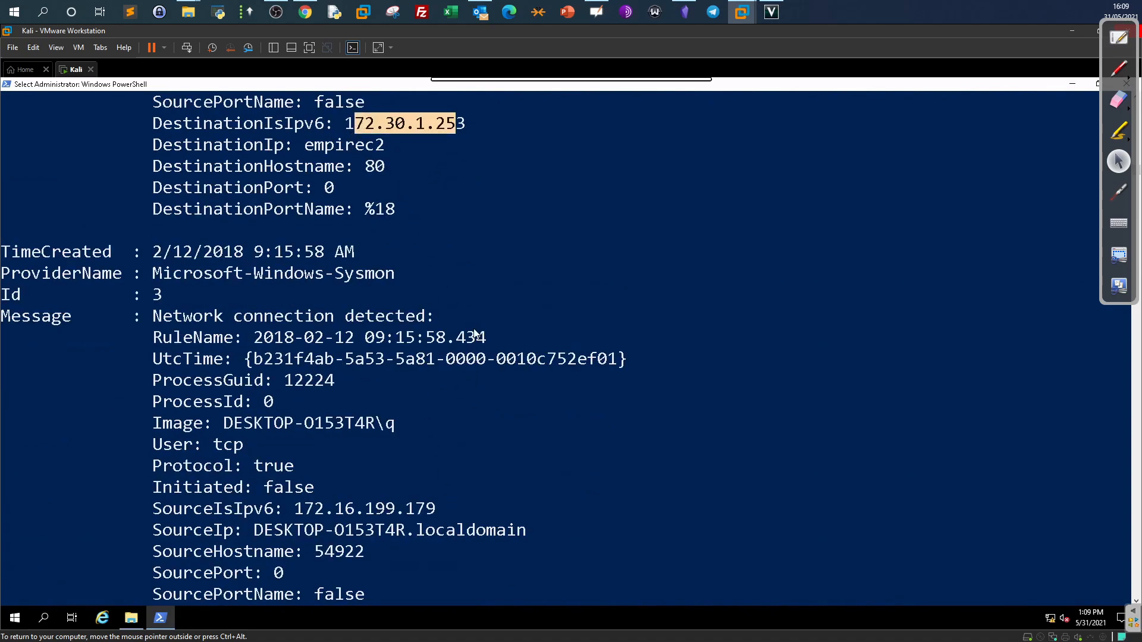
pyautogui.scroll(-3, 479, 342)
pyautogui.moveTo(467, 423); pyautogui.dragTo(348, 424)
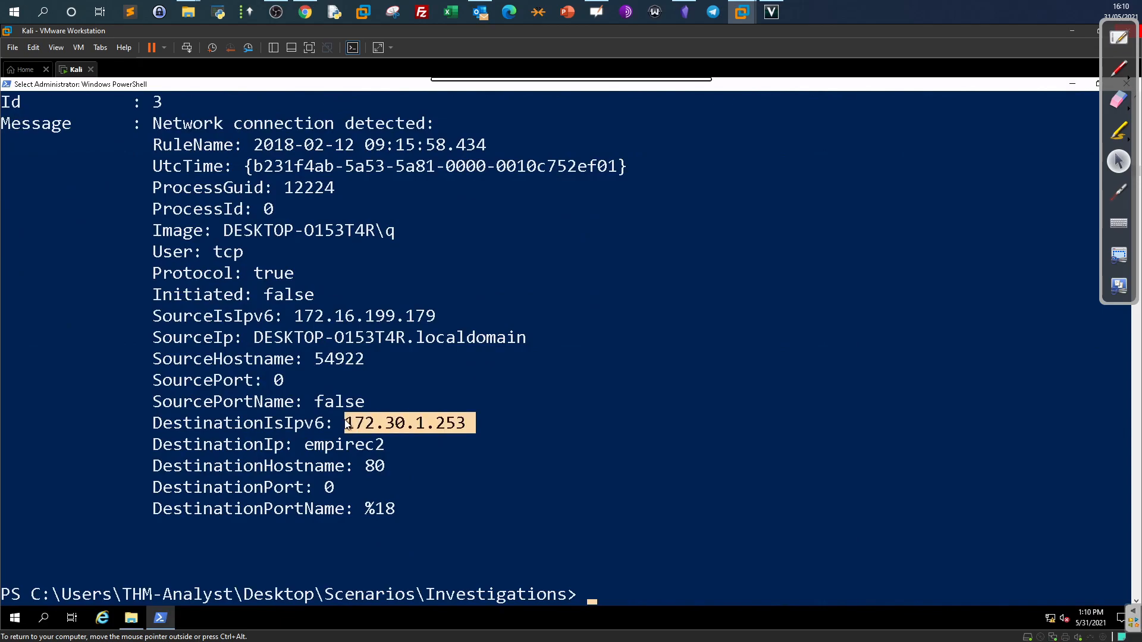
pyautogui.rightClick(370, 469)
pyautogui.click(300, 13)
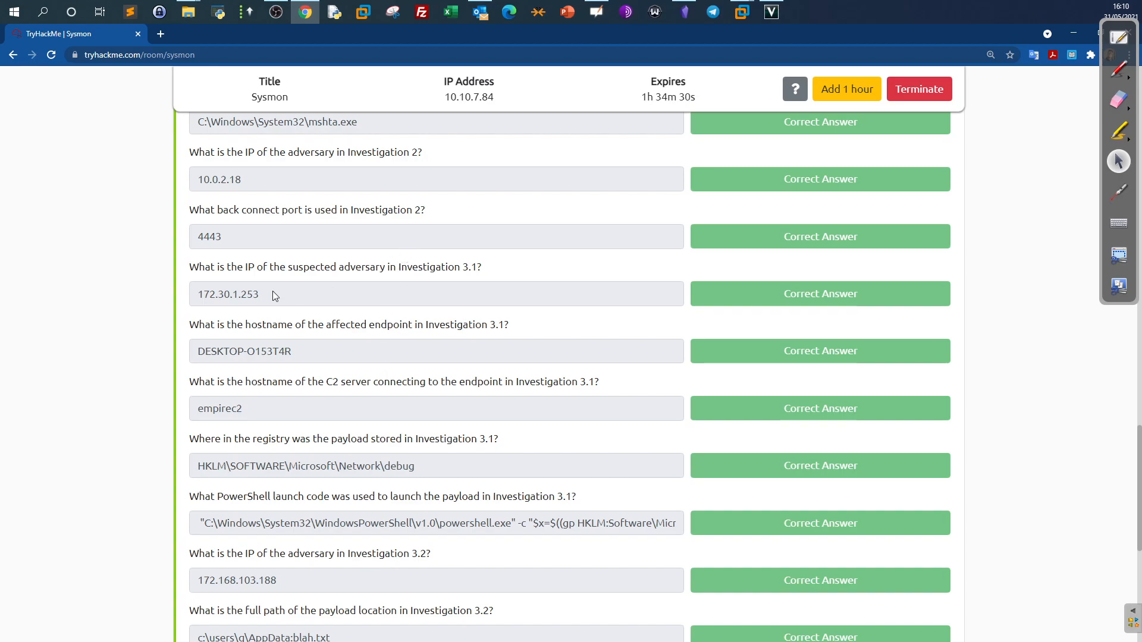
# Compare the adversary IP and DESKTOP-O153T4R hostname in the console against the TryHackMe answers.
pyautogui.moveTo(272, 292); pyautogui.dragTo(200, 299)
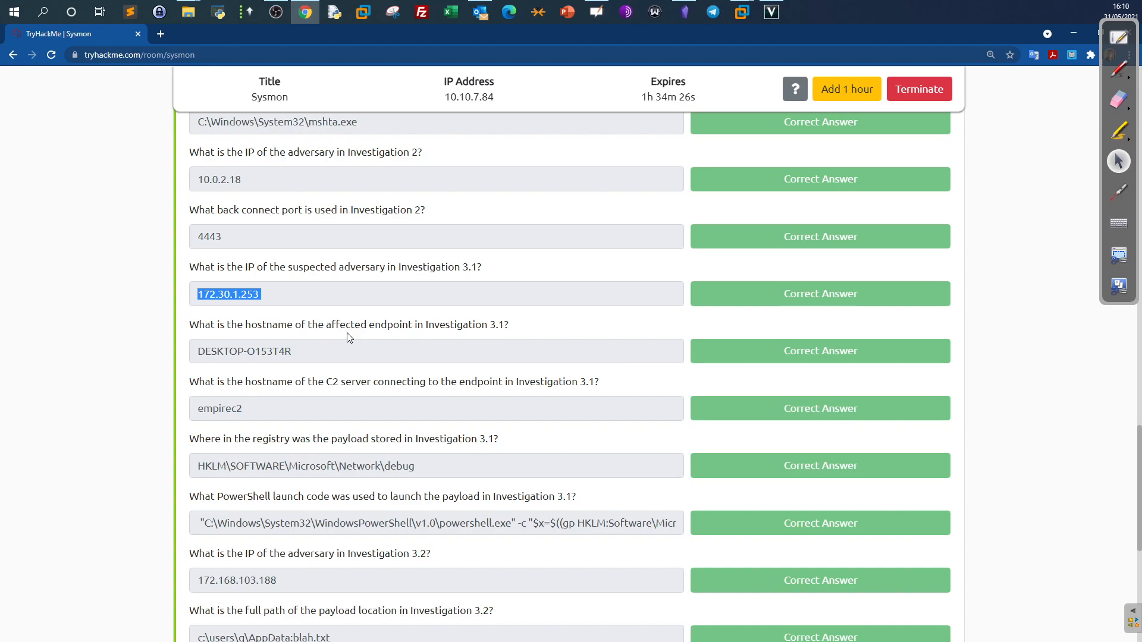
pyautogui.click(742, 12)
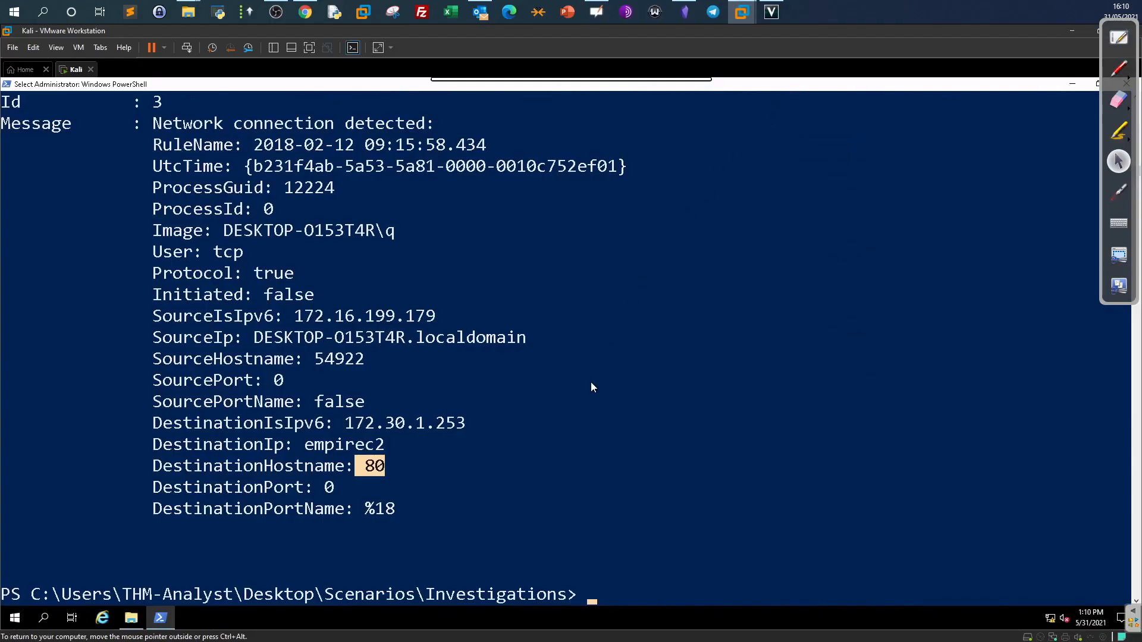
pyautogui.click(157, 320)
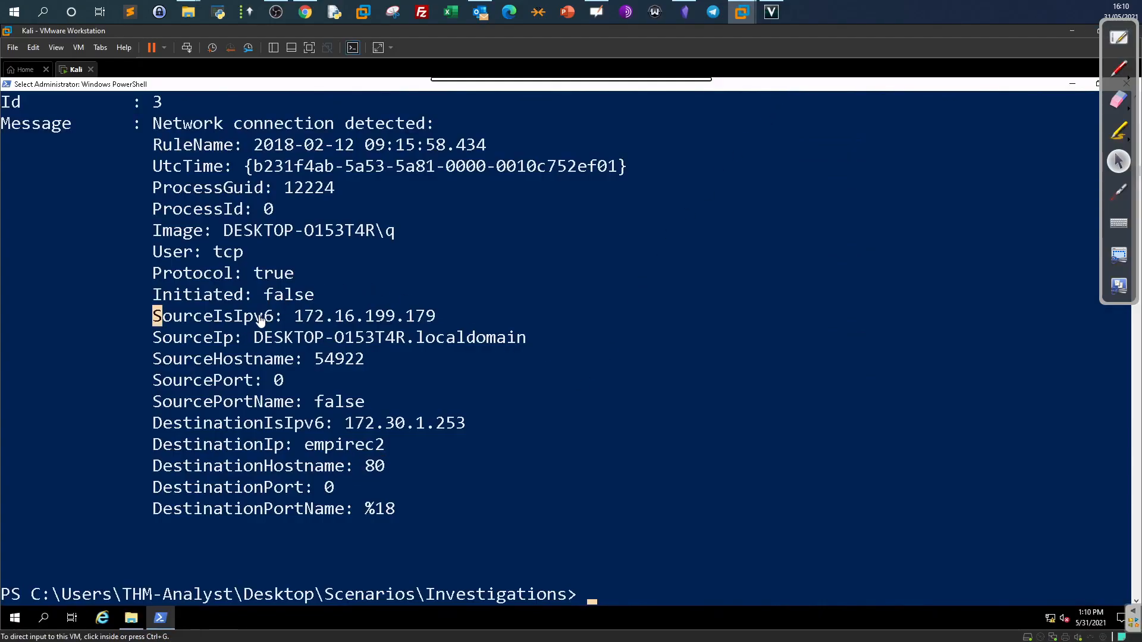
pyautogui.keyDown('shift'); pyautogui.click(285, 298); pyautogui.keyUp('shift')
pyautogui.moveTo(157, 231); pyautogui.dragTo(190, 230)
pyautogui.moveTo(399, 233); pyautogui.dragTo(224, 233)
pyautogui.click(305, 12)
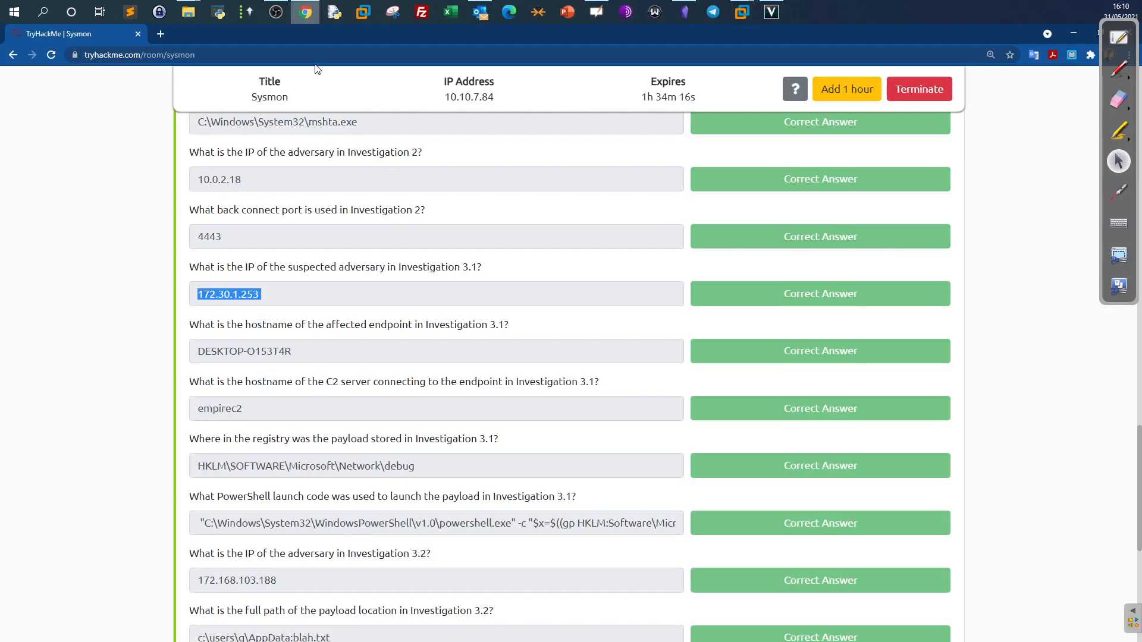
pyautogui.moveTo(311, 356); pyautogui.dragTo(175, 354)
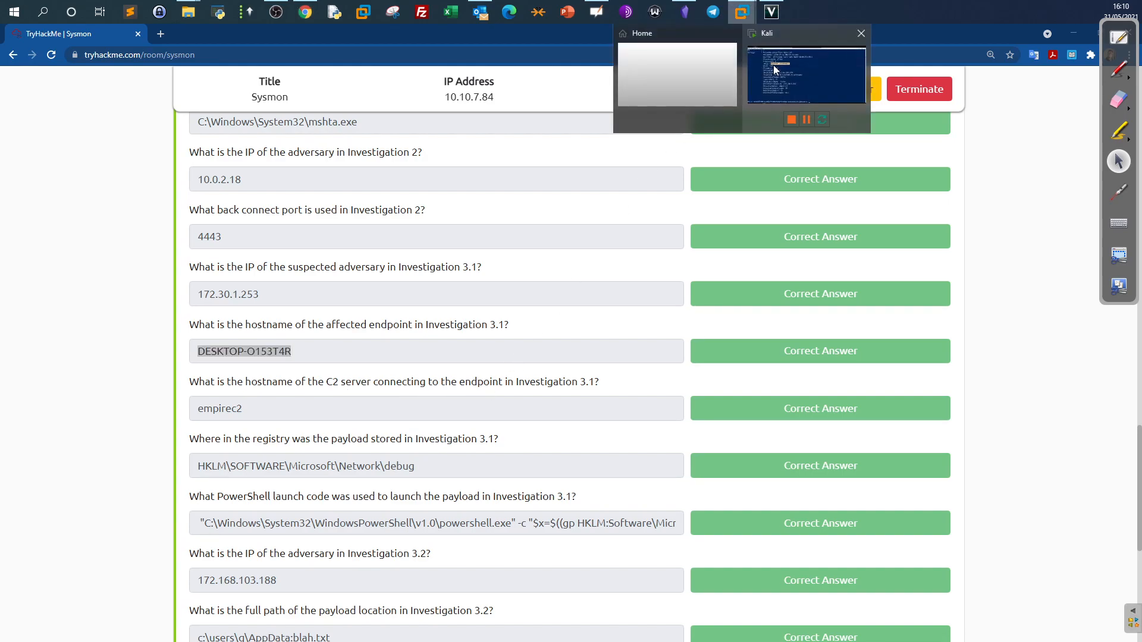
# Copy the empirec2 destination hostname and read the registry payload question on TryHackMe.
pyautogui.click(773, 65)
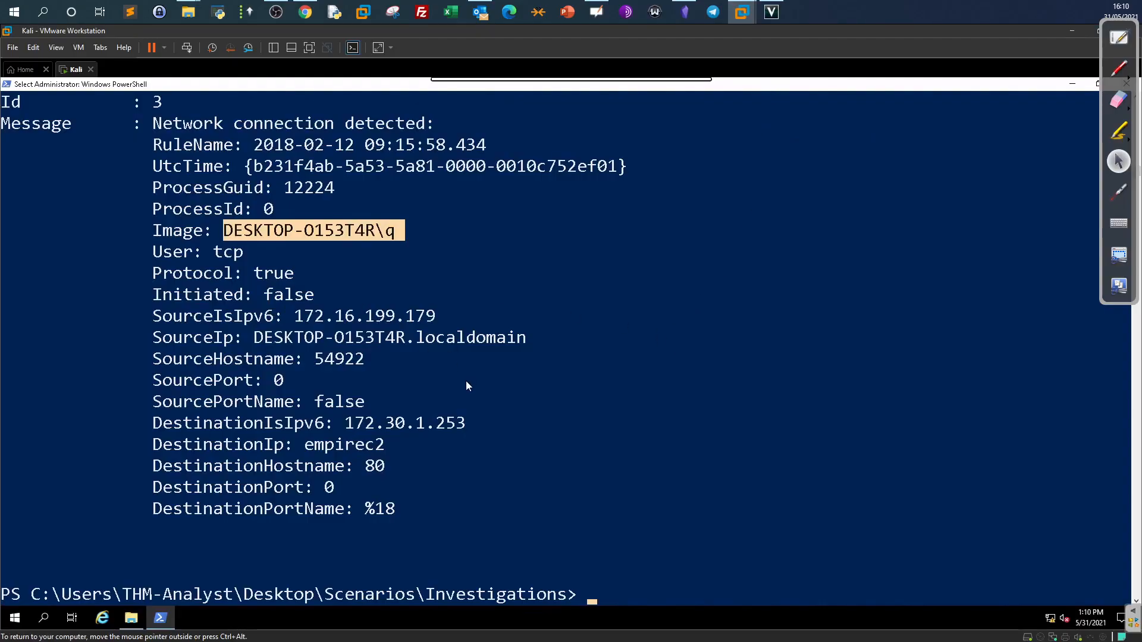
pyautogui.moveTo(298, 445); pyautogui.dragTo(386, 448)
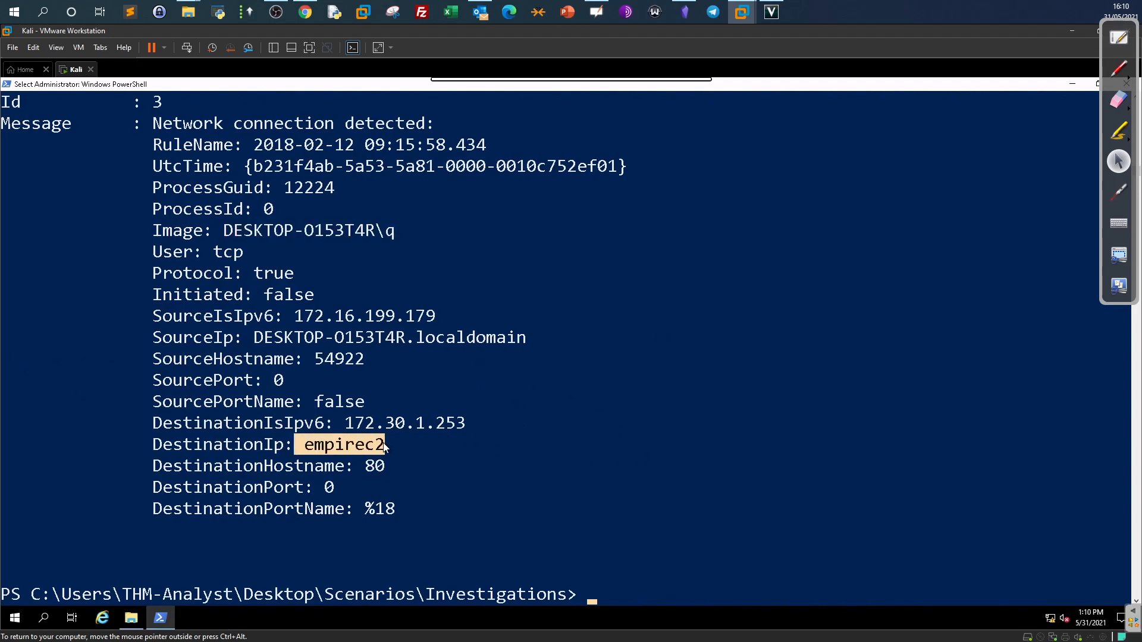
pyautogui.rightClick(383, 447)
pyautogui.click(305, 12)
pyautogui.scroll(-1, 235, 409)
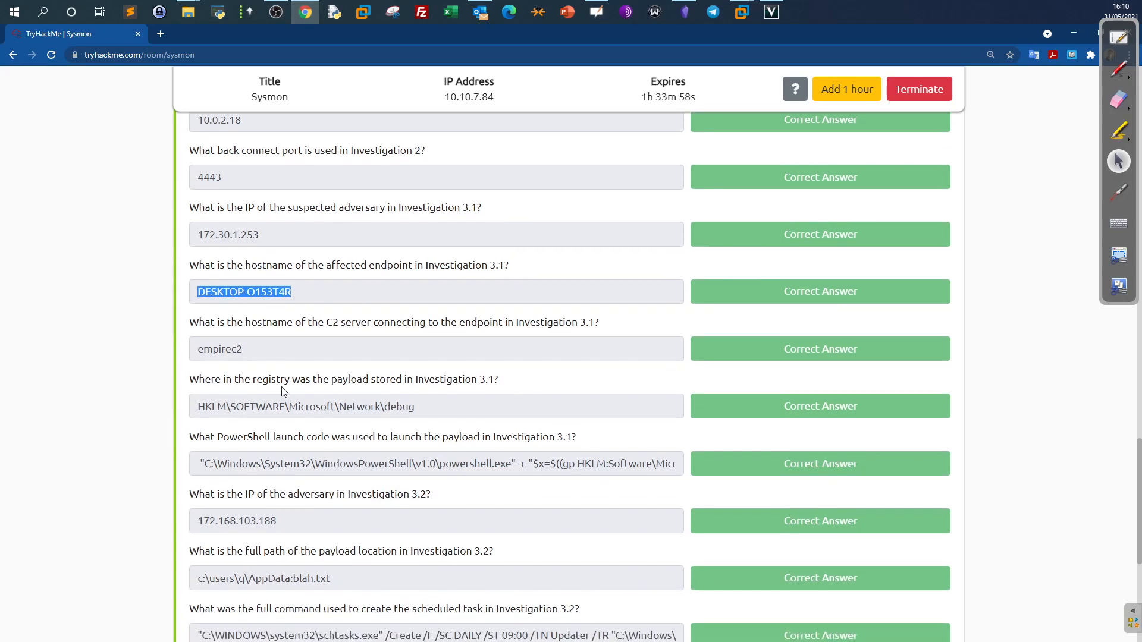
pyautogui.moveTo(503, 386); pyautogui.dragTo(188, 391)
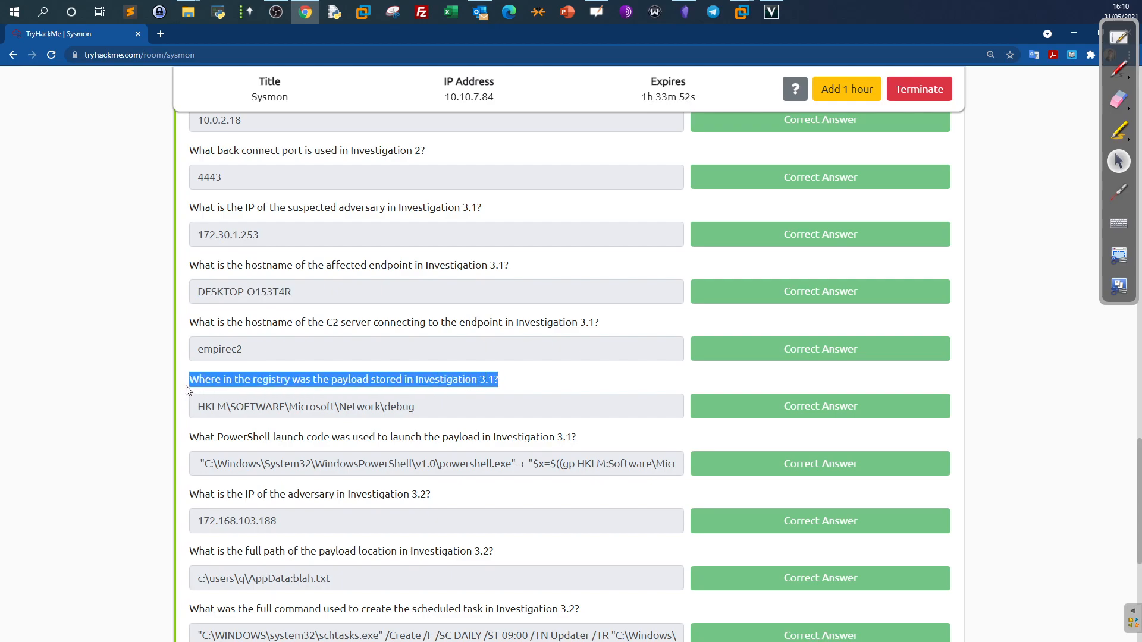
pyautogui.scroll(6, 188, 391)
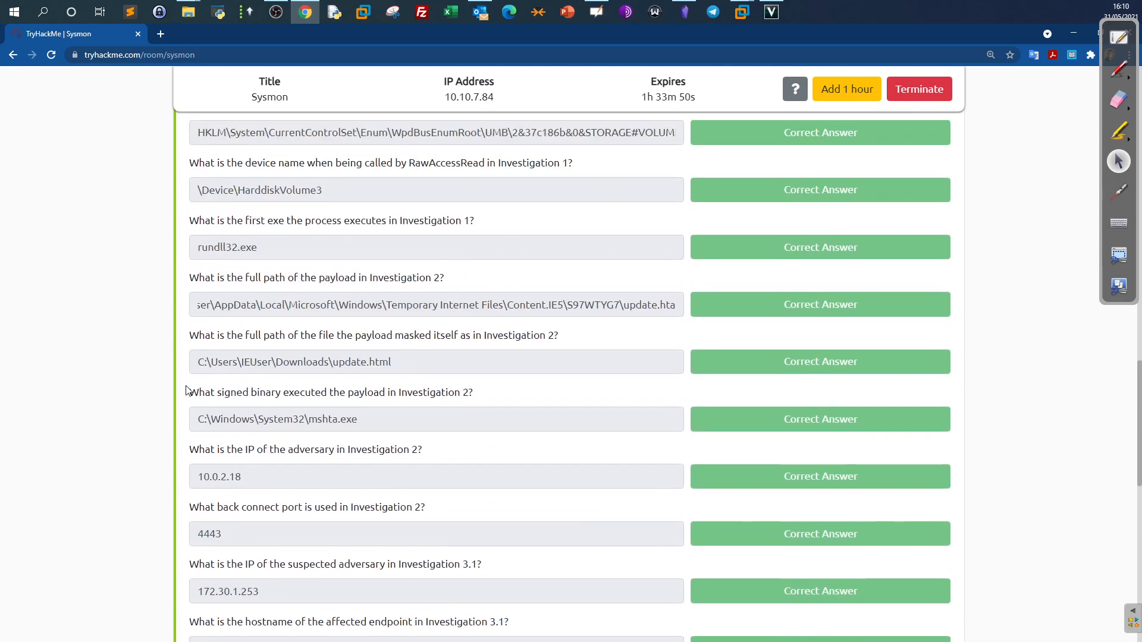
pyautogui.scroll(-4, 188, 390)
pyautogui.scroll(-2, 189, 390)
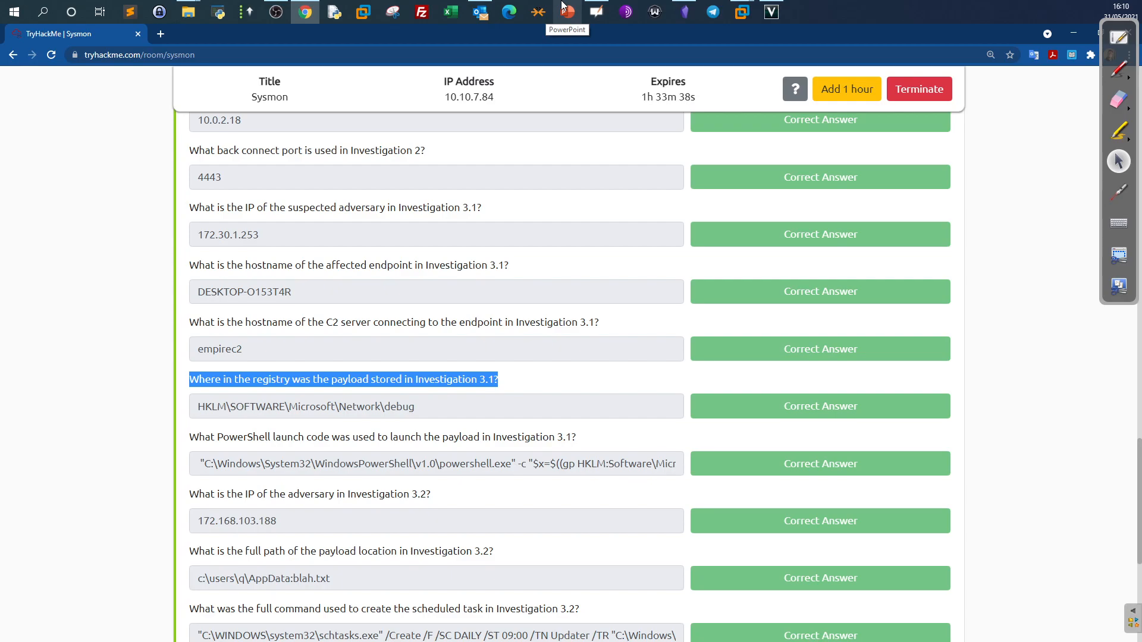
pyautogui.moveTo(742, 12)
pyautogui.click(790, 74)
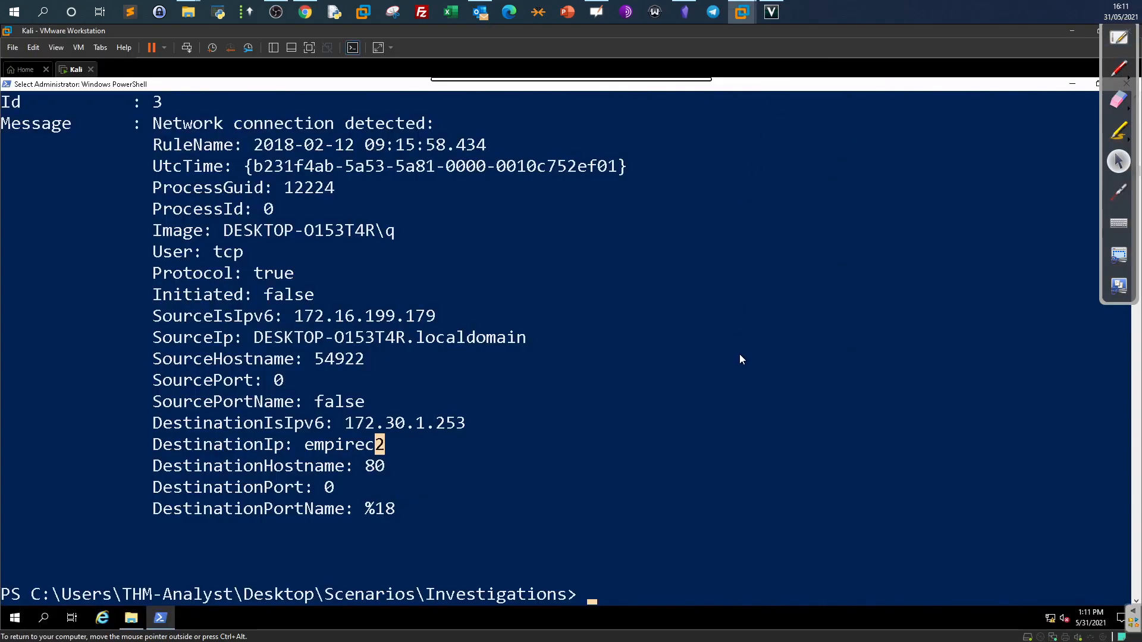
# Switch the filter back to EventID=12 and run the query on Investigation-3.1.evtx.
pyautogui.scroll(-1, 752, 361)
pyautogui.press('Escape')
pyautogui.press('Up')
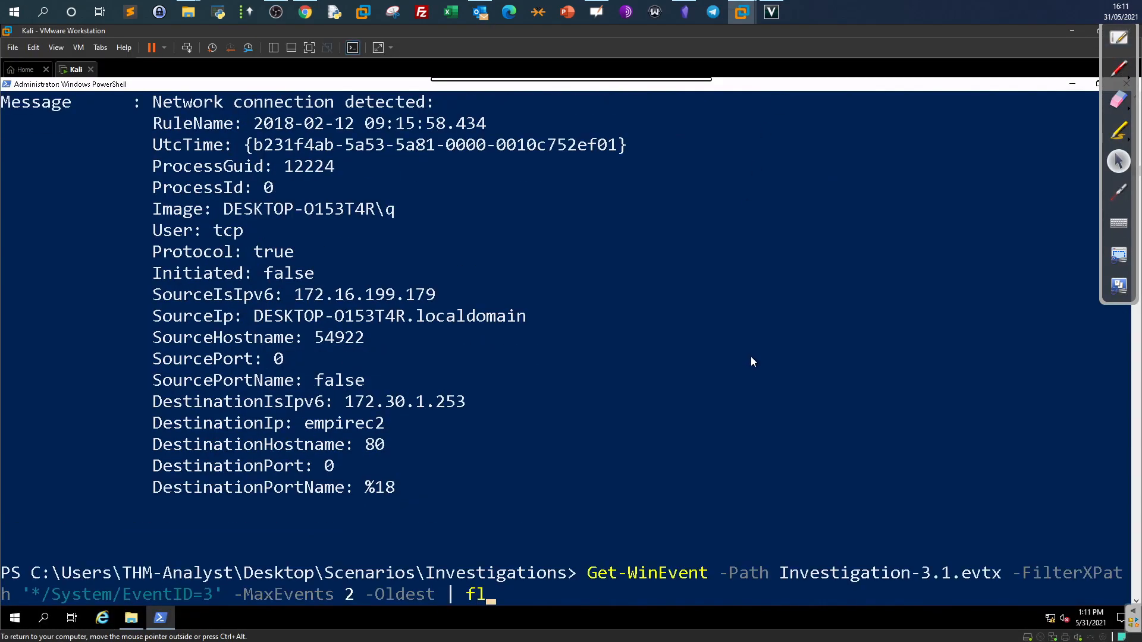
pyautogui.press('Left')
pyautogui.press('Left')
pyautogui.press('Left')
pyautogui.press('Left')
pyautogui.press('Left')
pyautogui.press('Left')
pyautogui.press('Left')
pyautogui.press('Left')
pyautogui.press('Left')
pyautogui.press('Left')
pyautogui.press('Left')
pyautogui.press('Left')
pyautogui.press('Left')
pyautogui.press('Left')
pyautogui.press('Left')
pyautogui.press('Left')
pyautogui.press('Left')
pyautogui.press('Left')
pyautogui.press('Left')
pyautogui.press('Left')
pyautogui.press('Right')
pyautogui.press('Right')
pyautogui.press('BackSpace')
pyautogui.write('12')
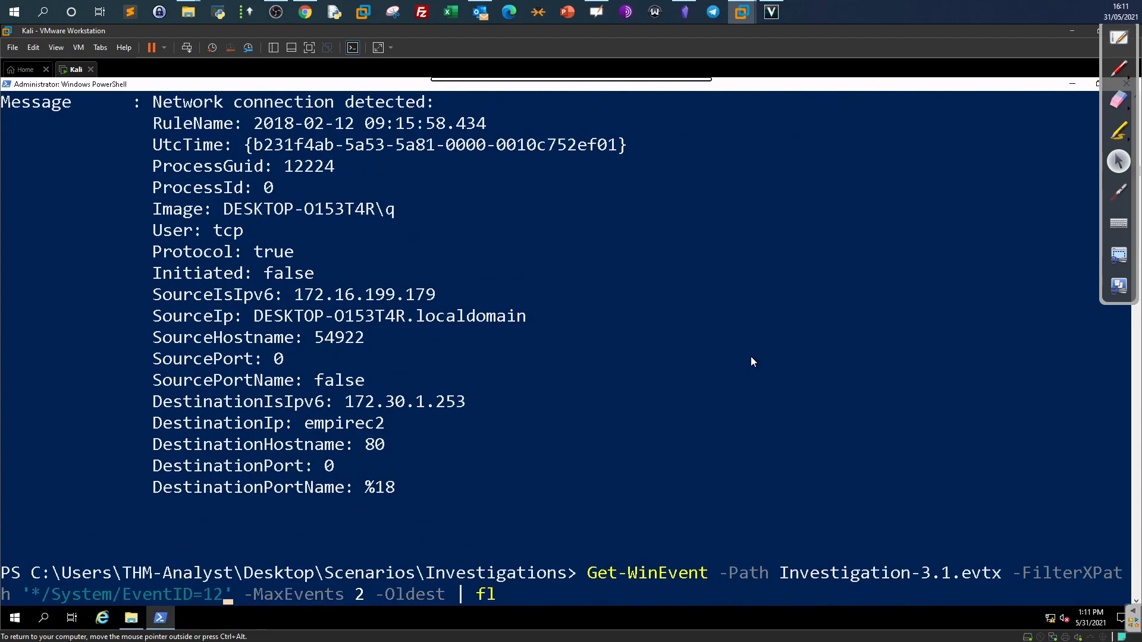
pyautogui.press('Return')
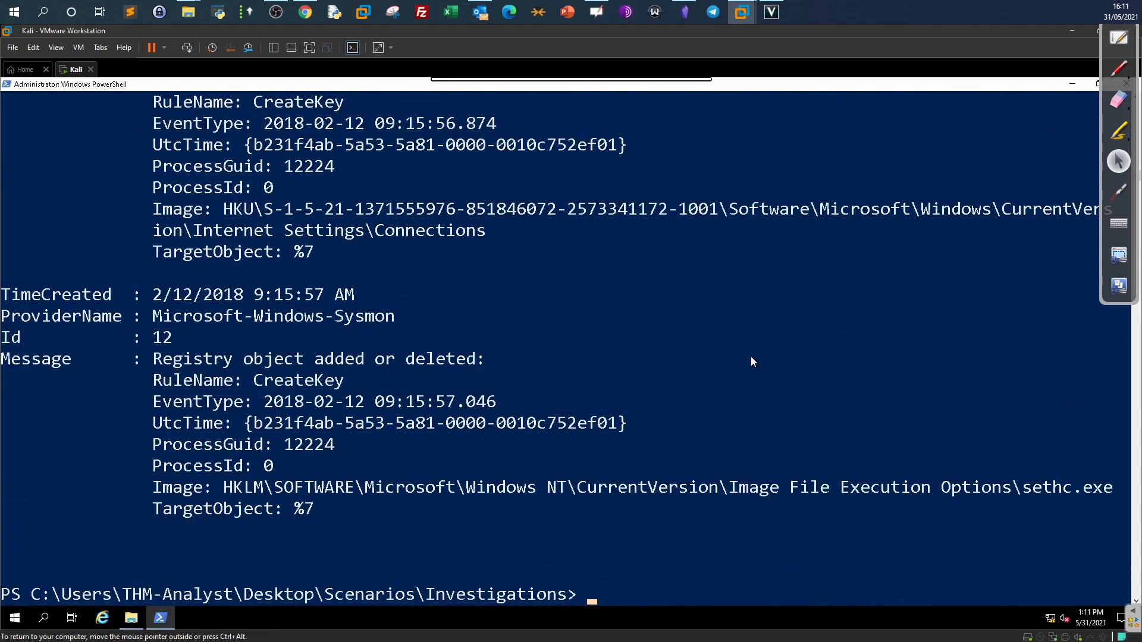
# Rerun the registry query with -MaxEvents 4 and mark the CreateKey rule name.
pyautogui.press('Up')
pyautogui.press('Left')
pyautogui.press('Left')
pyautogui.press('Left')
pyautogui.press('Left')
pyautogui.press('Left')
pyautogui.press('Left')
pyautogui.press('Left')
pyautogui.press('Left')
pyautogui.press('Left')
pyautogui.press('Left')
pyautogui.press('Left')
pyautogui.press('Left')
pyautogui.press('Left')
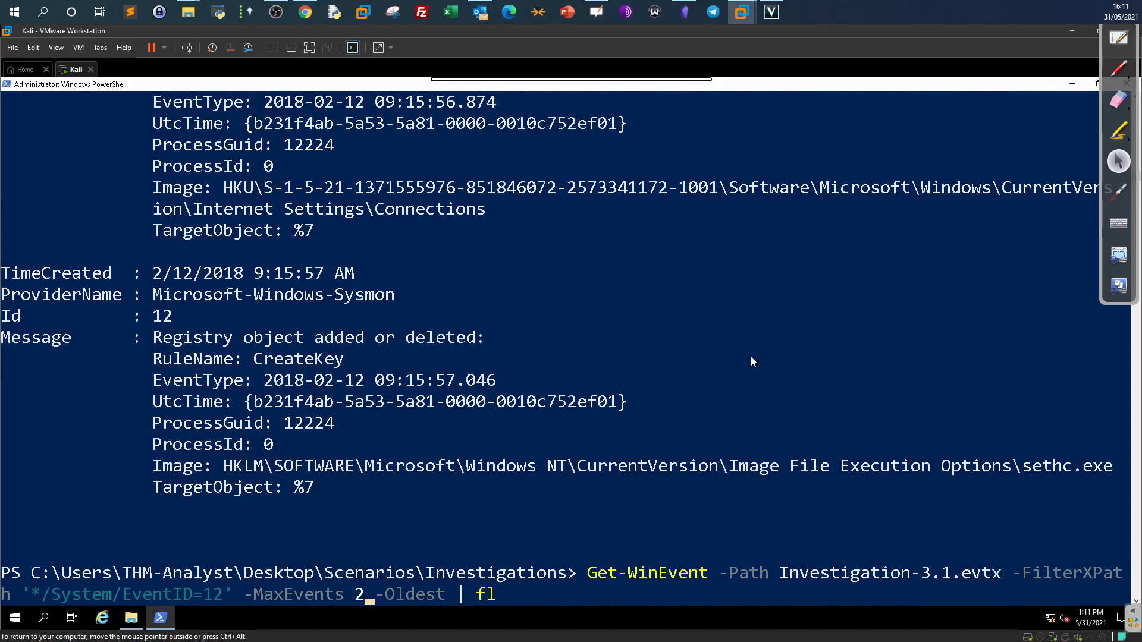
pyautogui.press('BackSpace')
pyautogui.write('4')
pyautogui.press('Return')
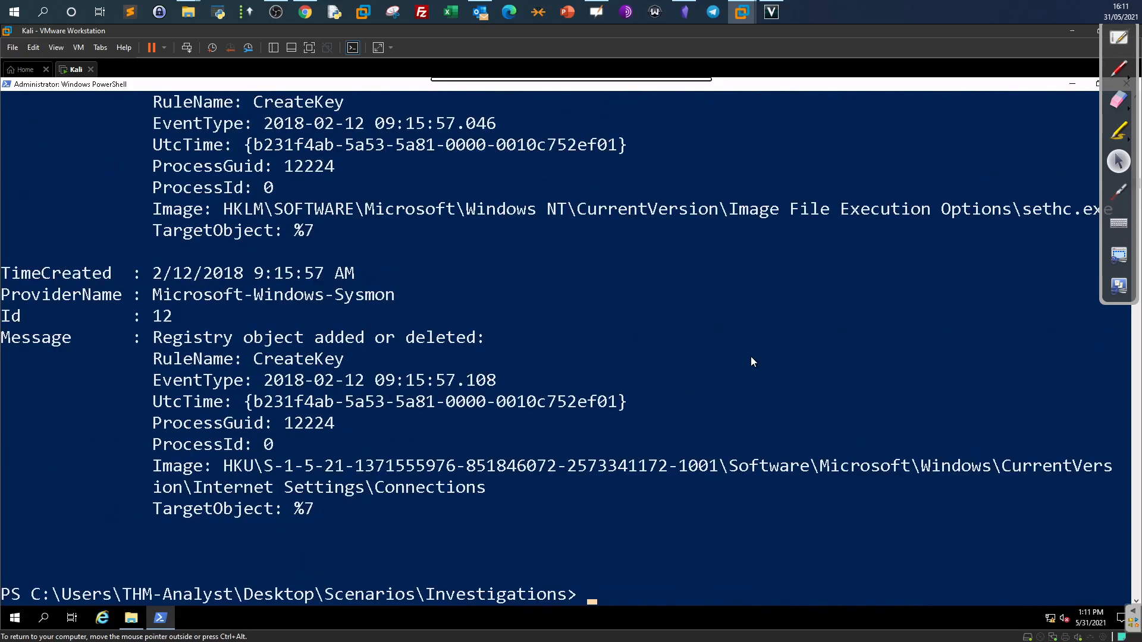
pyautogui.scroll(15, 751, 356)
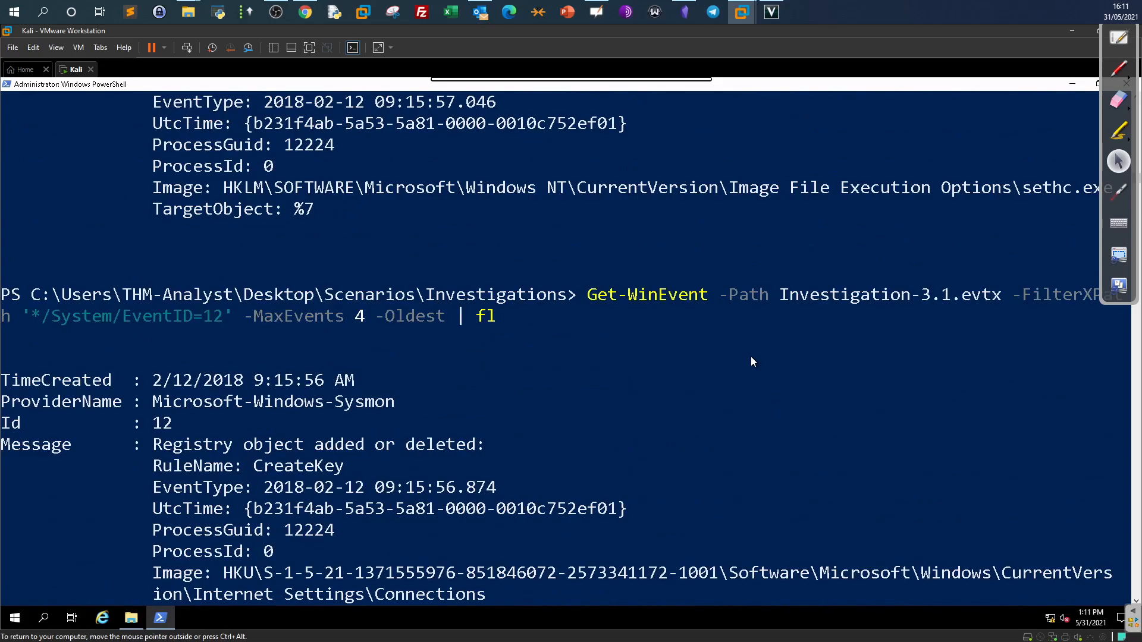
pyautogui.scroll(-2, 753, 362)
pyautogui.moveTo(352, 337); pyautogui.dragTo(266, 346)
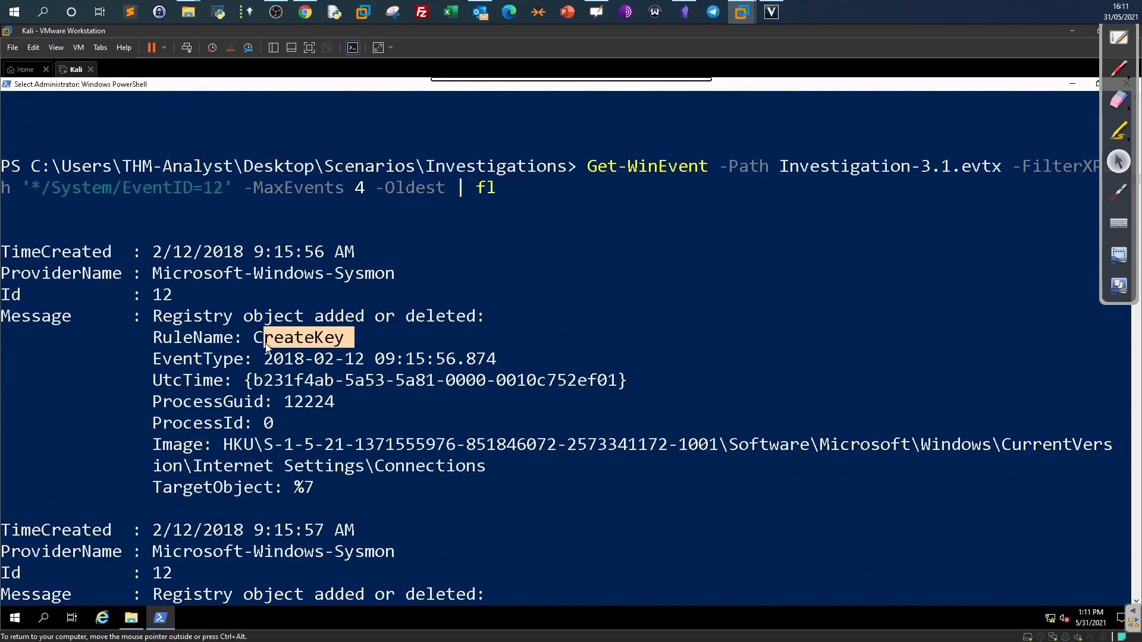
pyautogui.click(305, 11)
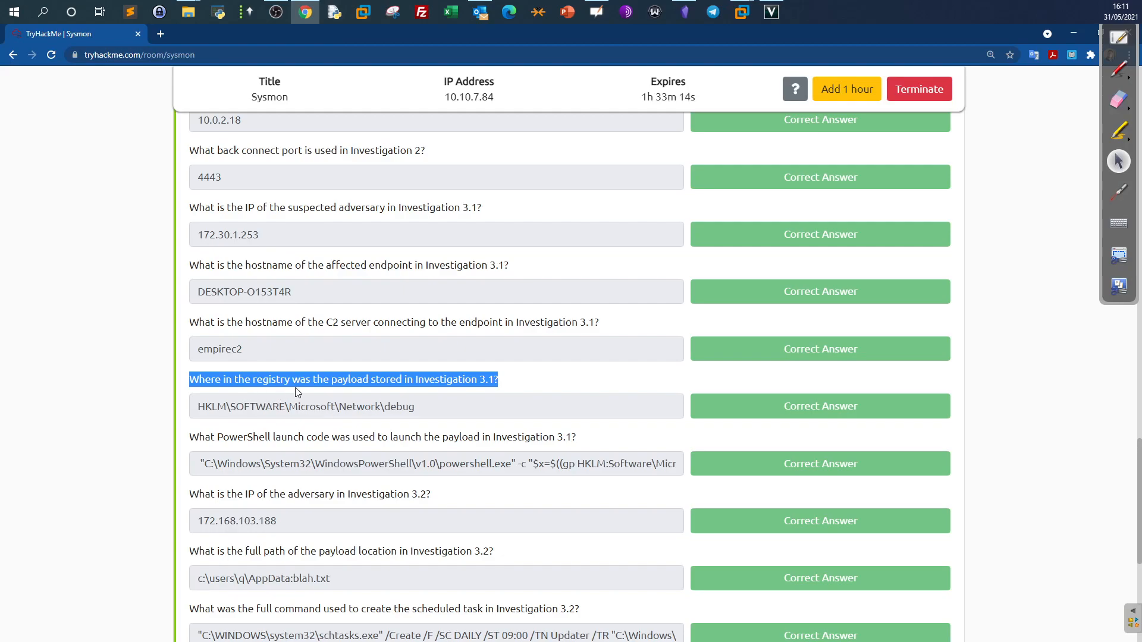
# Find the sethc.exe Image File Execution Options key among the four registry events.
pyautogui.hotkey('alt', 'Tab')
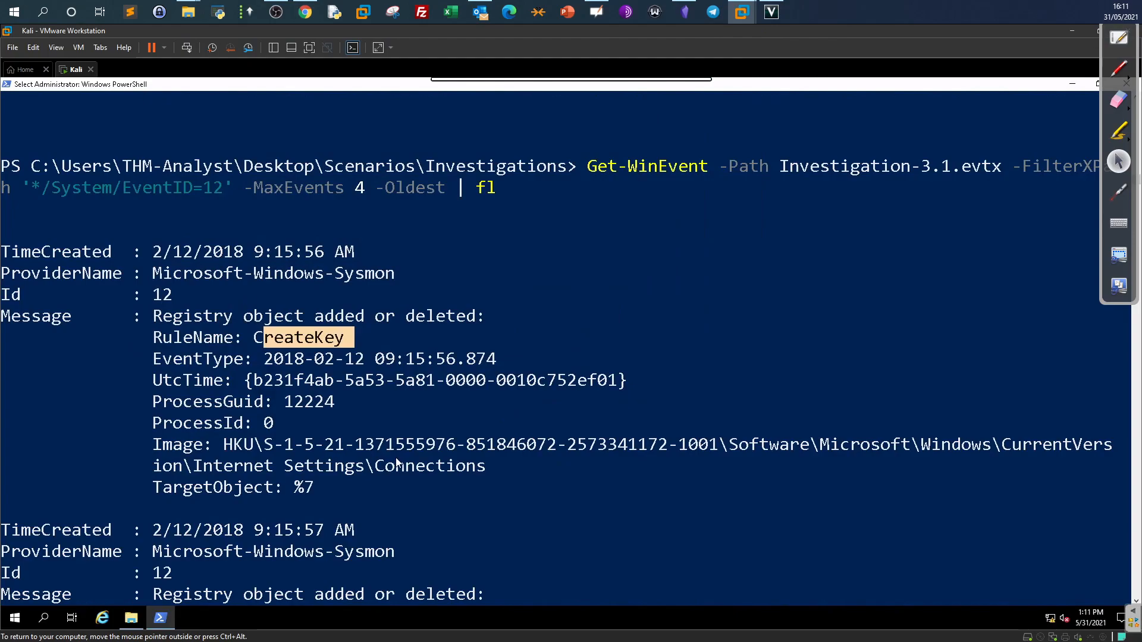
pyautogui.scroll(-4, 471, 472)
pyautogui.scroll(-1, 472, 472)
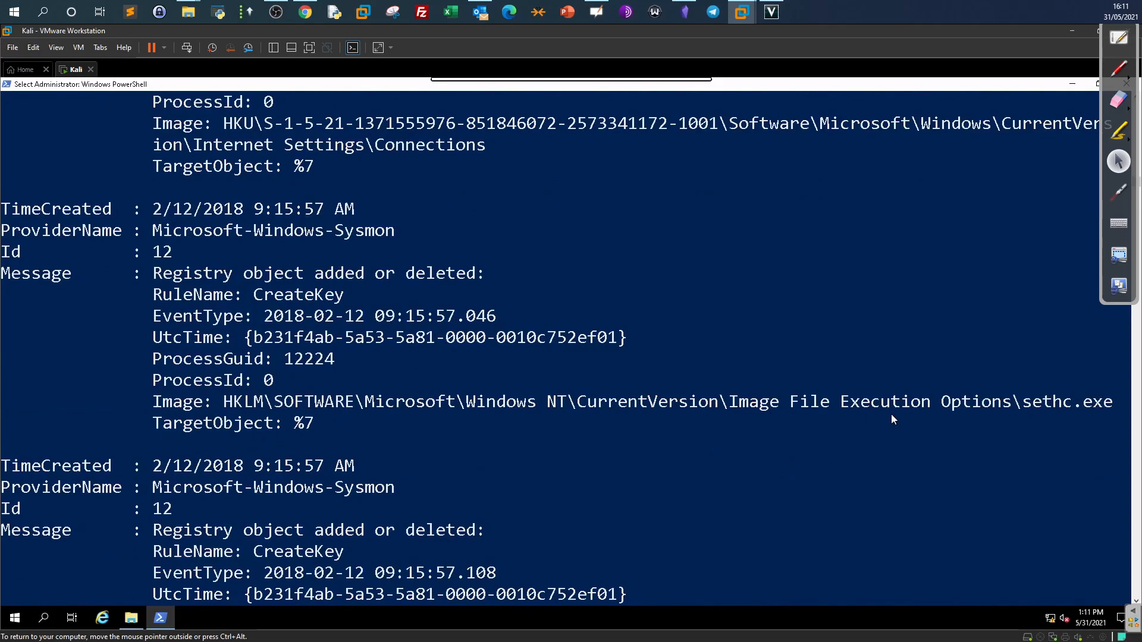
pyautogui.click(1047, 403)
pyautogui.scroll(-3, 1047, 403)
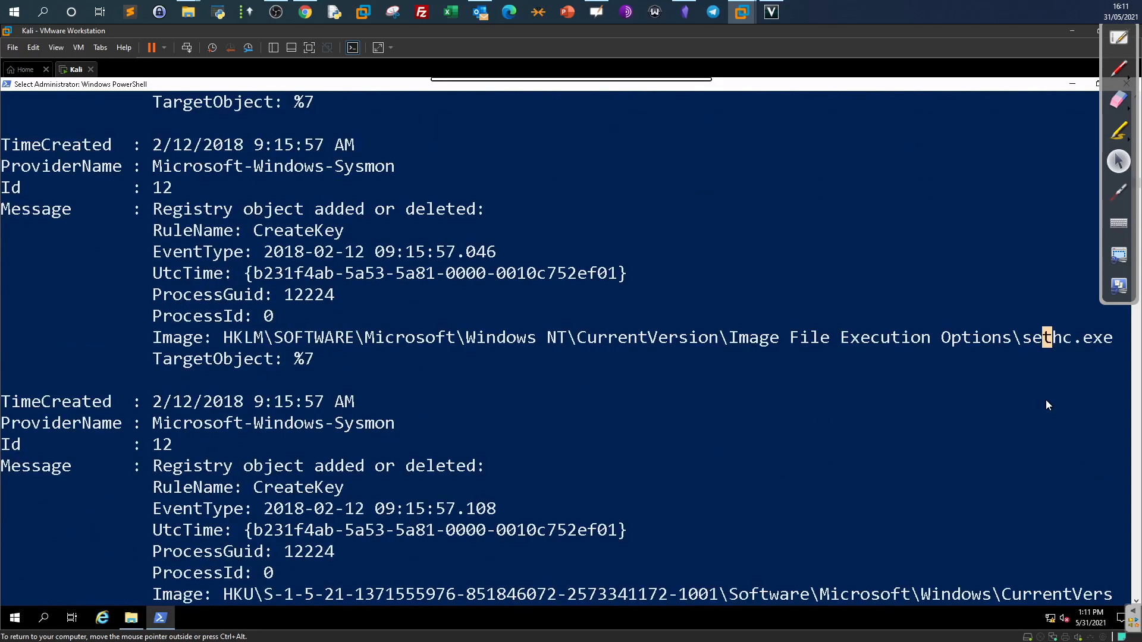
pyautogui.scroll(-4, 1047, 405)
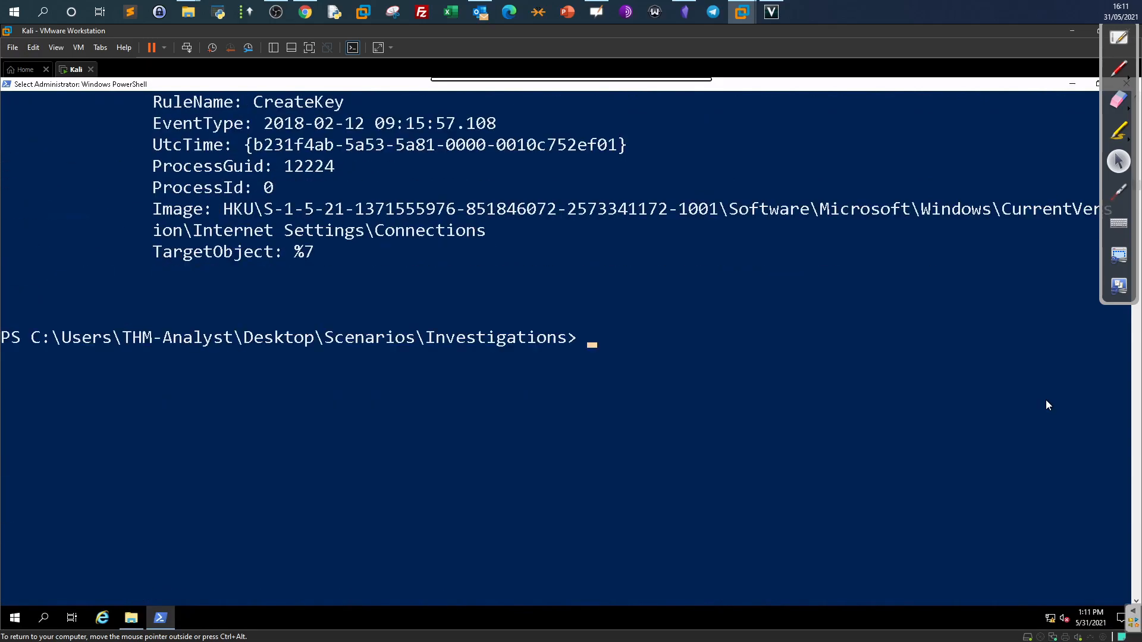
pyautogui.press('Escape')
pyautogui.press('Up')
pyautogui.press('Left')
pyautogui.press('Left')
pyautogui.press('Left')
pyautogui.press('Left')
pyautogui.press('Left')
pyautogui.press('Left')
pyautogui.press('Left')
pyautogui.press('Left')
pyautogui.press('Left')
pyautogui.press('Left')
pyautogui.press('Left')
pyautogui.press('Left')
pyautogui.press('Left')
pyautogui.press('Left')
pyautogui.press('Left')
pyautogui.press('Left')
pyautogui.press('Left')
pyautogui.press('Left')
pyautogui.press('Left')
pyautogui.press('Left')
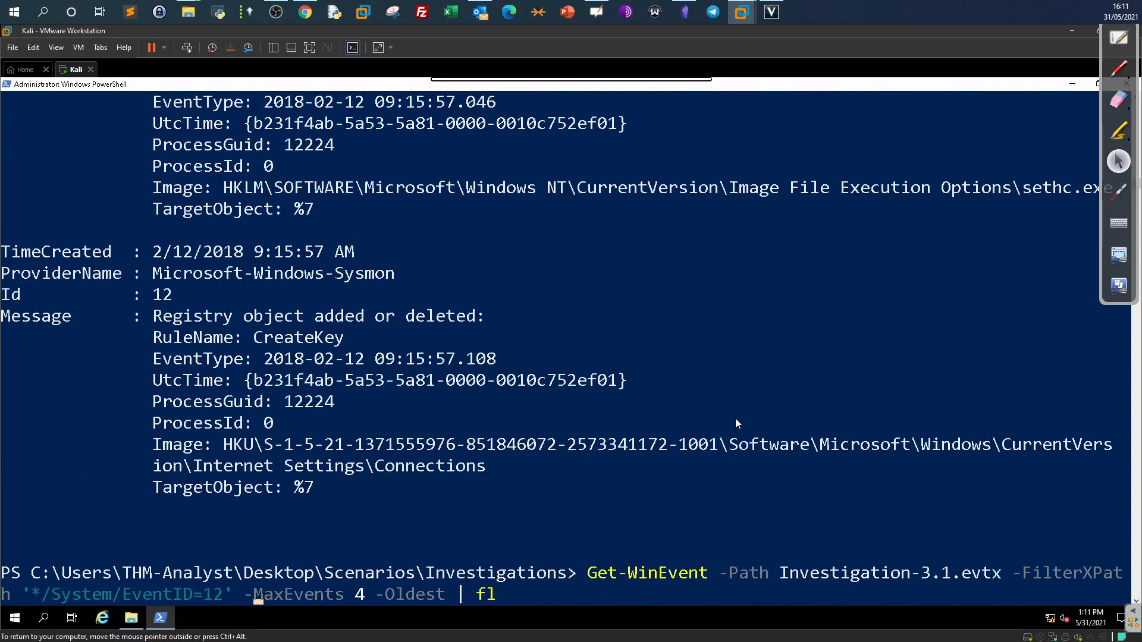
# Run the query with EventID=13 and highlight the HKLM\SOFTWARE\Microsoft\Network\debug registry path.
pyautogui.press('BackSpace')
pyautogui.write('3')
pyautogui.press('Return')
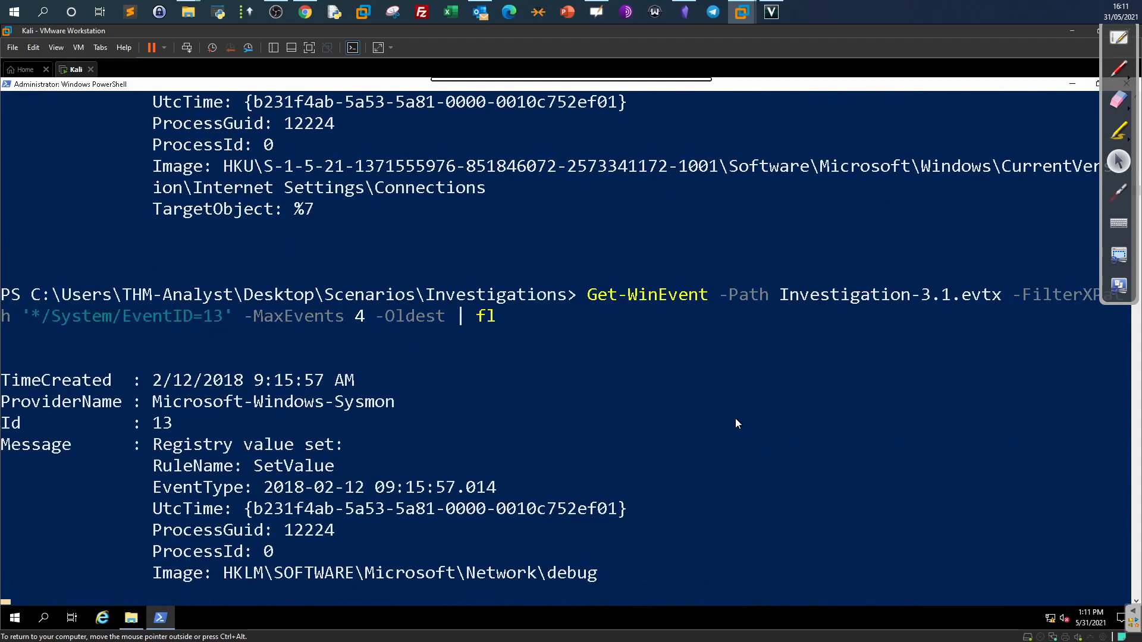
pyautogui.scroll(10, 735, 419)
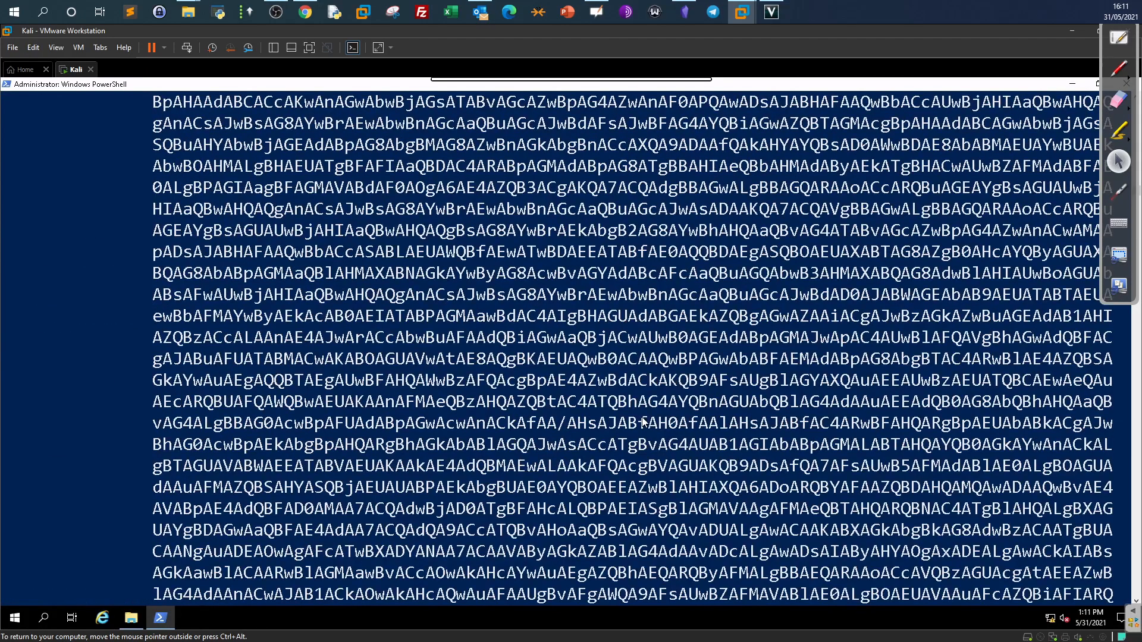
pyautogui.scroll(5, 644, 420)
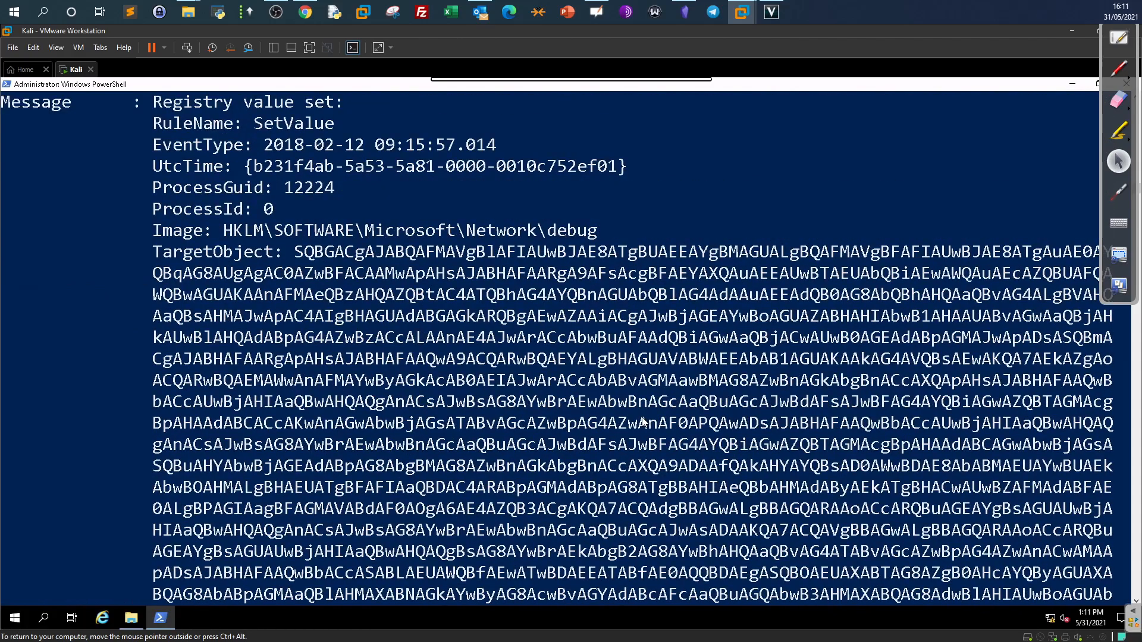
pyautogui.scroll(2, 642, 421)
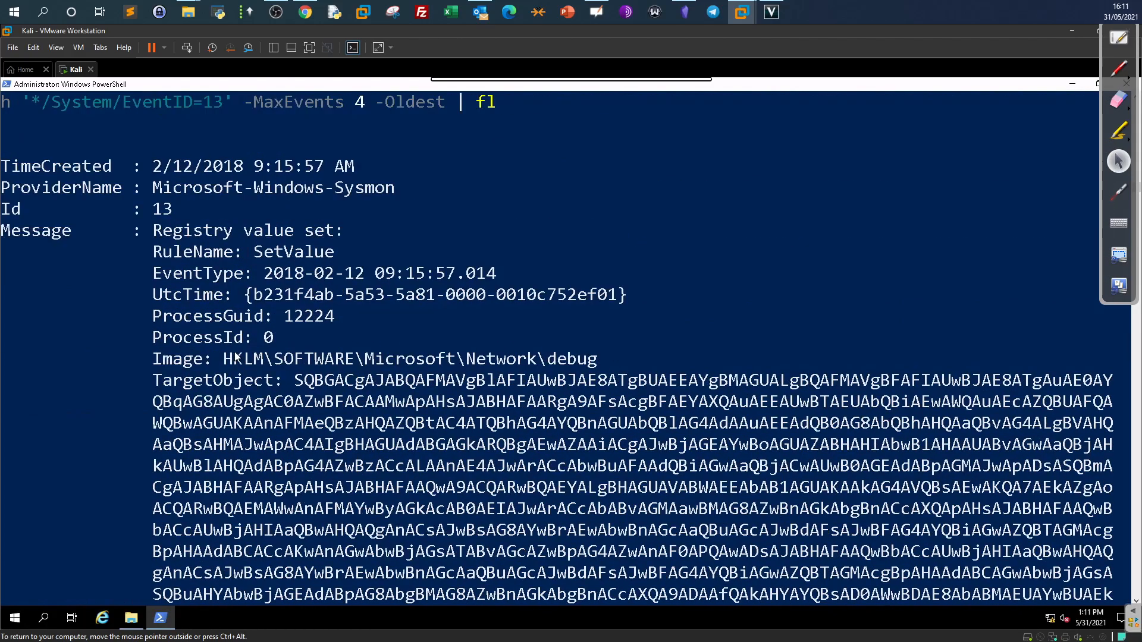
pyautogui.moveTo(224, 358); pyautogui.dragTo(595, 369)
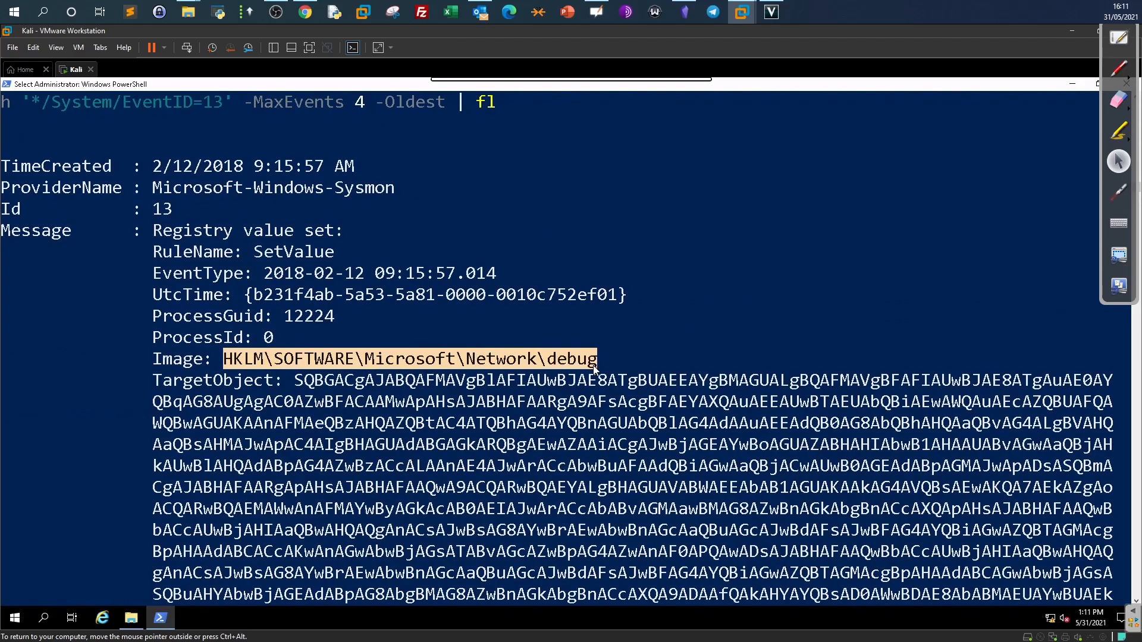
pyautogui.click(305, 12)
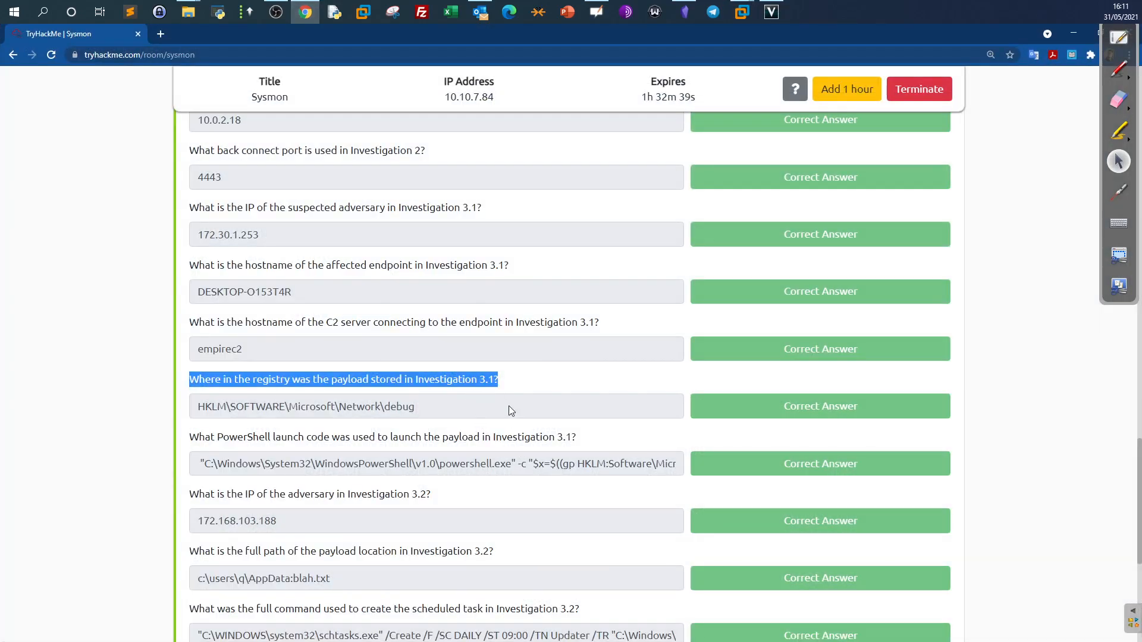
# Select the TryHackMe registry answer to match the debug key, then return to the Kali console.
pyautogui.moveTo(500, 407); pyautogui.dragTo(163, 408)
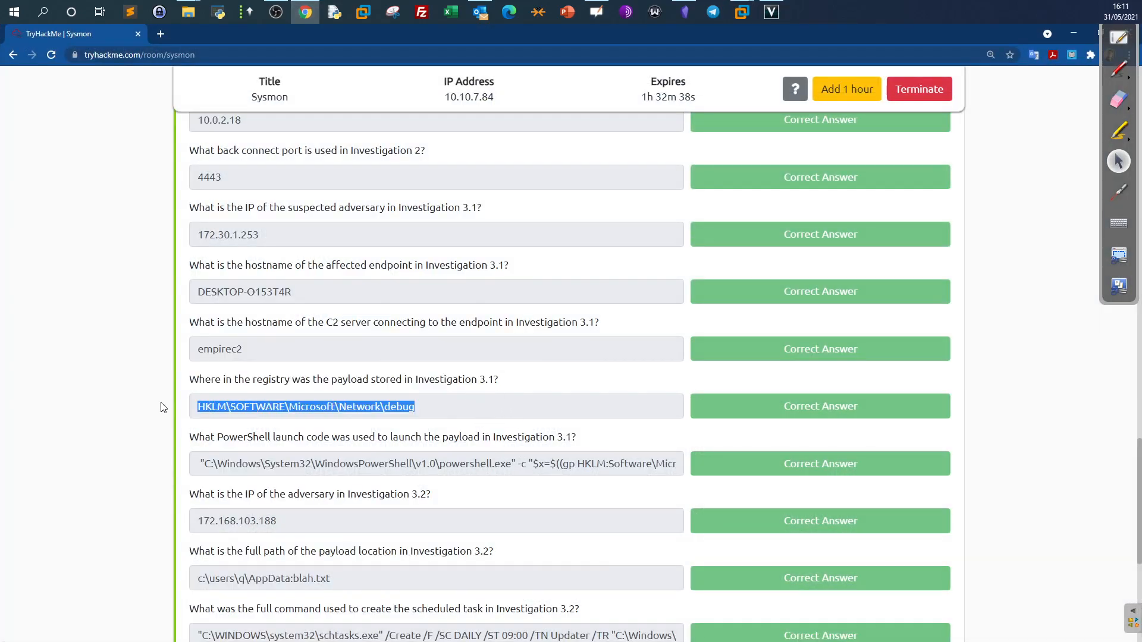
pyautogui.scroll(-1, 164, 407)
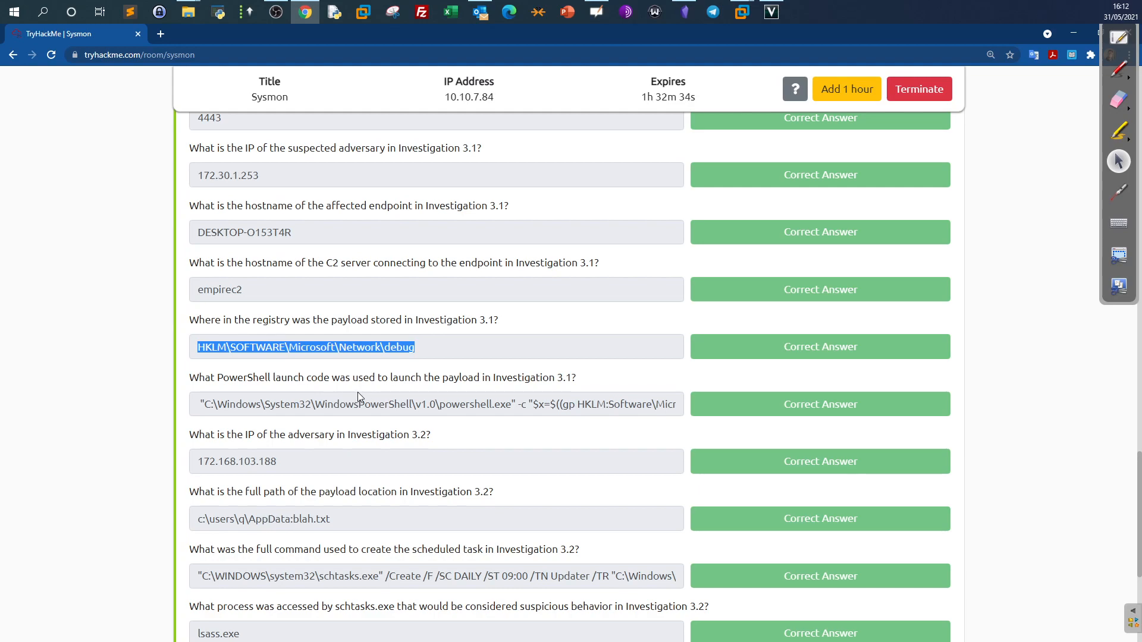
pyautogui.click(744, 13)
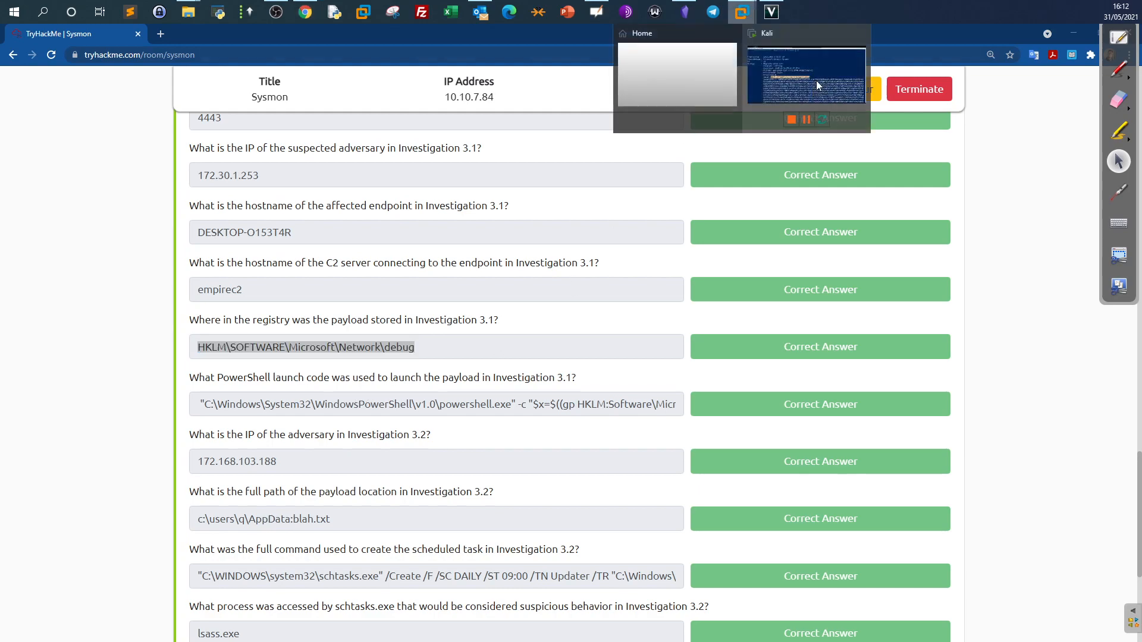
pyautogui.click(816, 80)
pyautogui.scroll(-10, 506, 319)
pyautogui.scroll(-10, 507, 321)
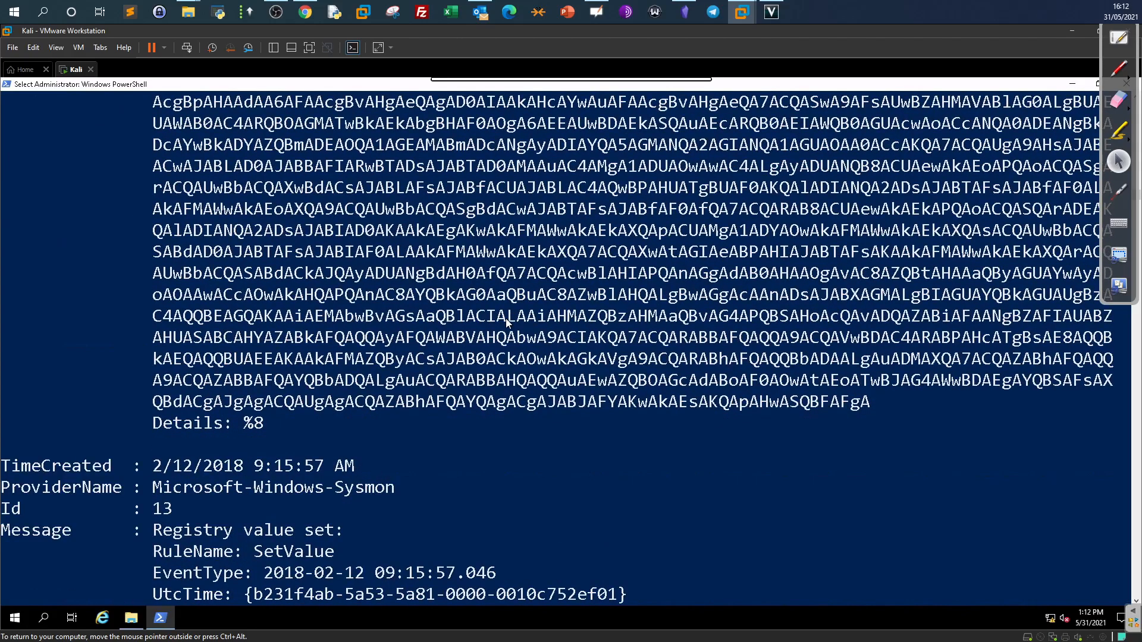
# Select the powershell.exe launch command set as the sethc.exe Debugger value in the second ID 13 event.
pyautogui.scroll(-5, 507, 321)
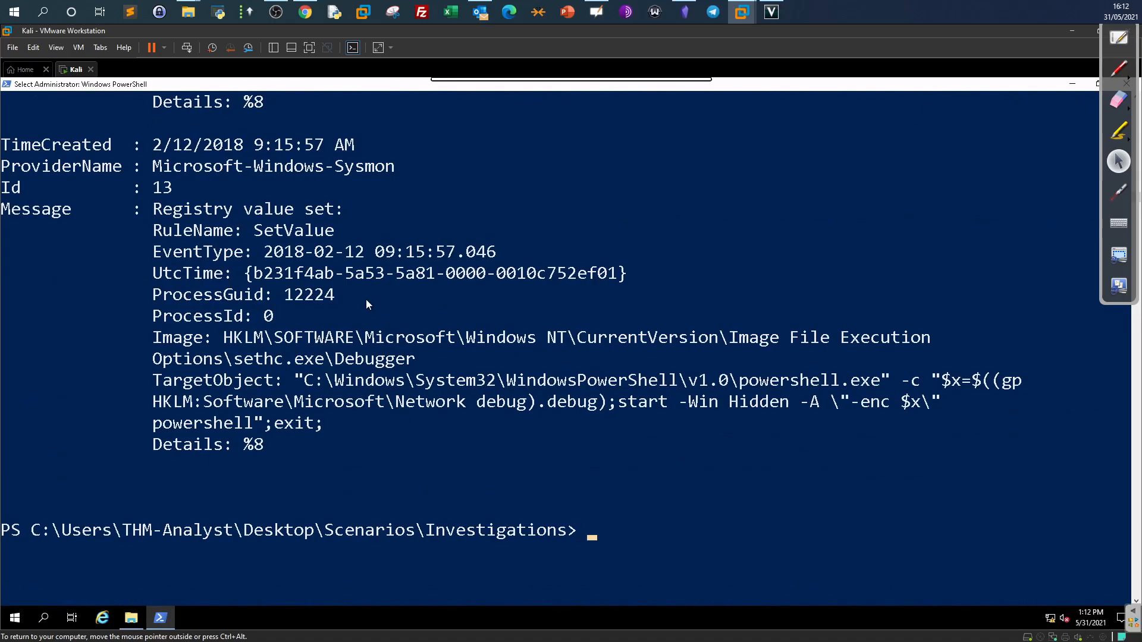
pyautogui.moveTo(296, 380); pyautogui.dragTo(752, 381)
pyautogui.click(875, 381)
pyautogui.doubleClick(977, 400)
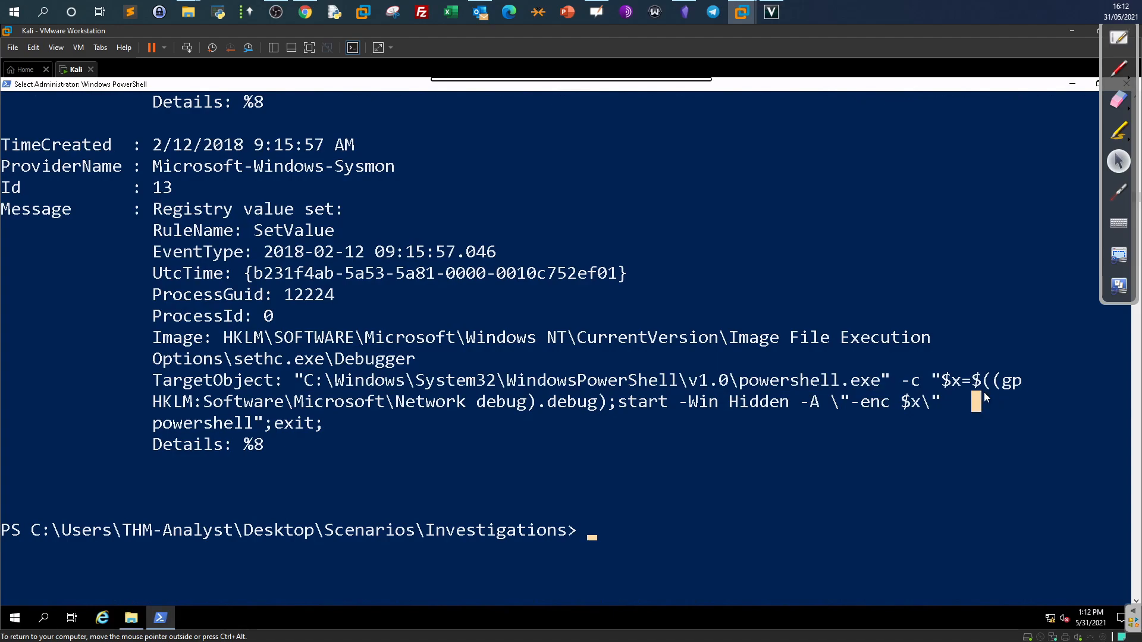
pyautogui.click(916, 406)
pyautogui.click(955, 406)
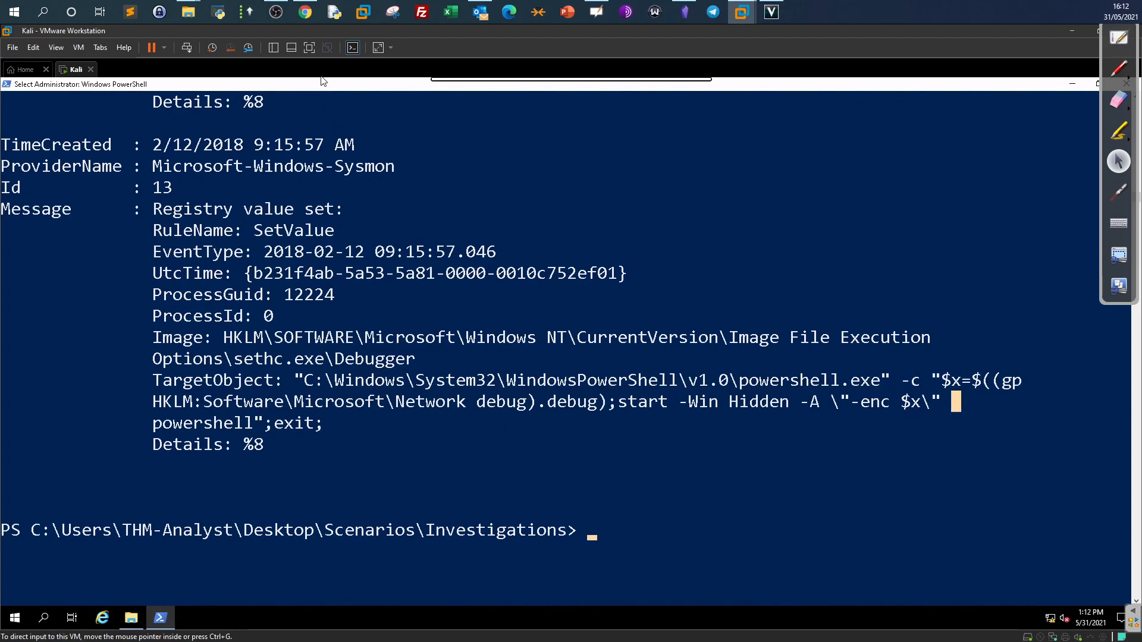
pyautogui.click(301, 13)
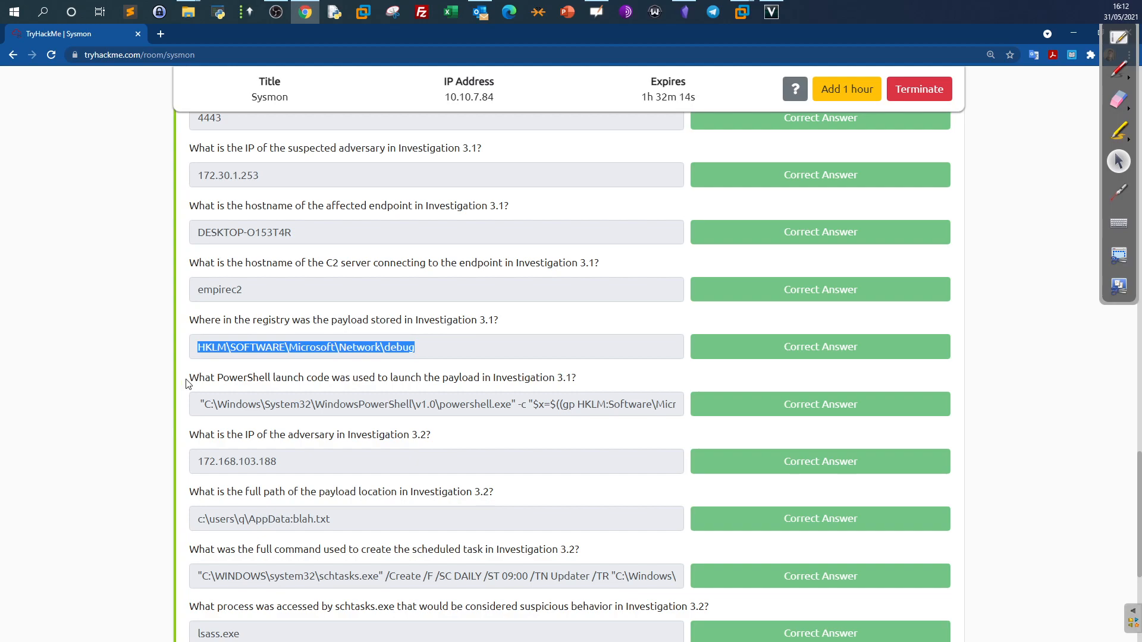
pyautogui.moveTo(187, 380); pyautogui.dragTo(699, 387)
pyautogui.click(698, 388)
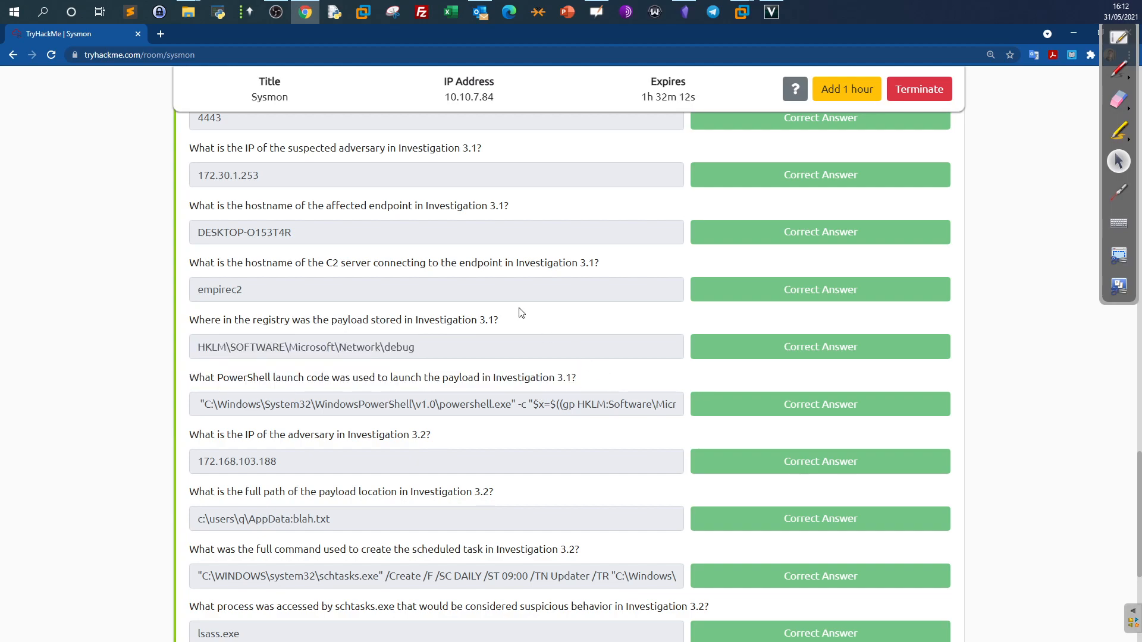
pyautogui.click(301, 14)
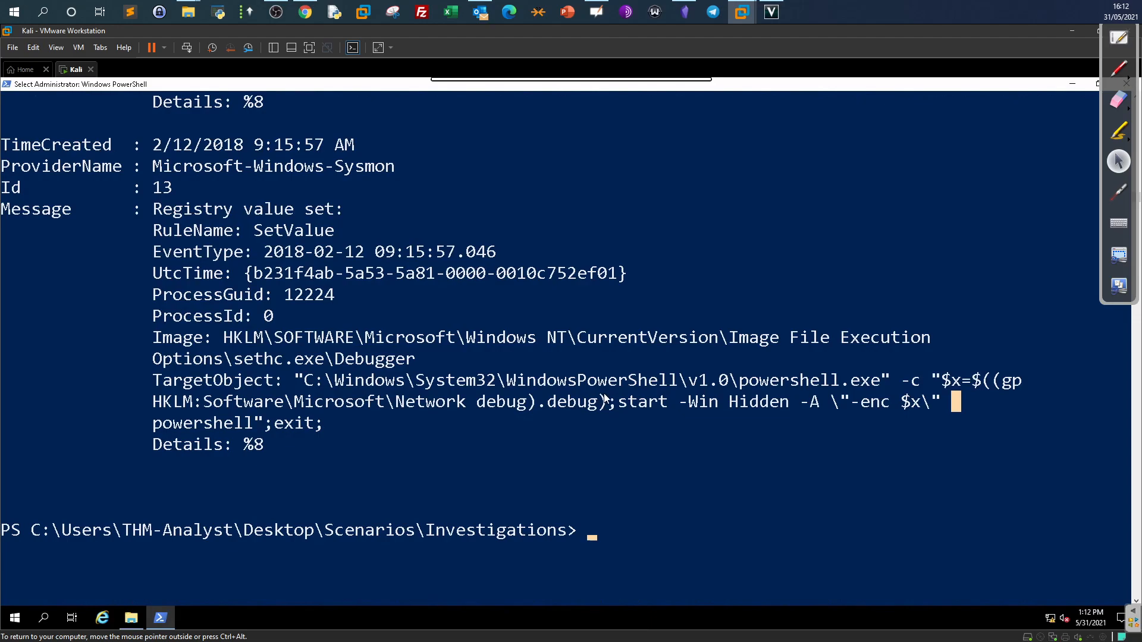
pyautogui.click(307, 13)
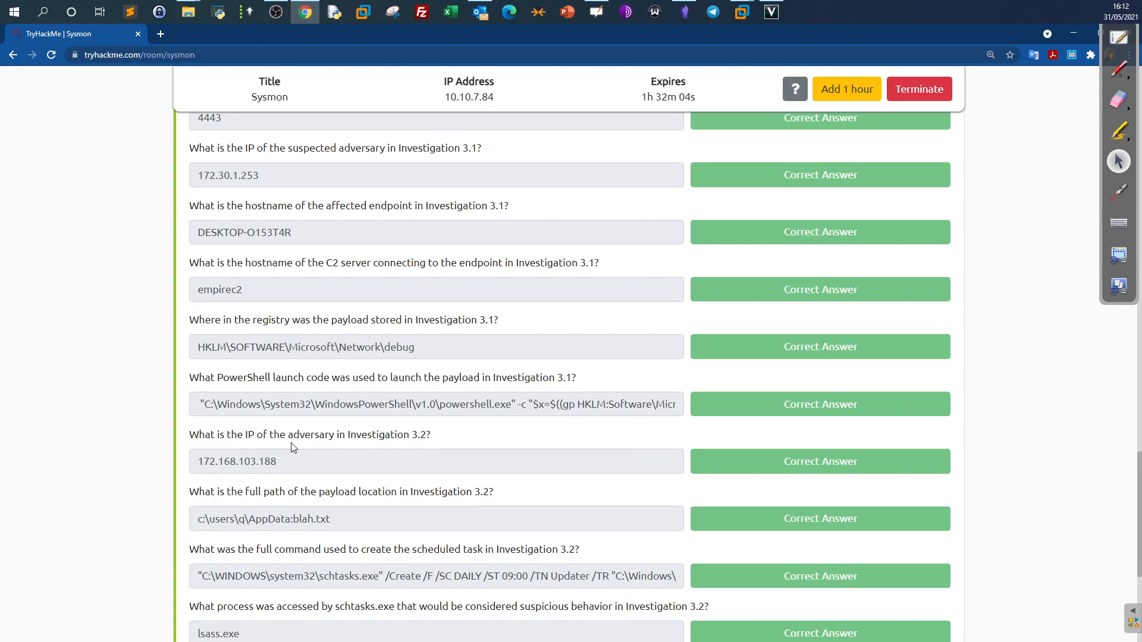
pyautogui.doubleClick(429, 434)
pyautogui.scroll(7, 483, 401)
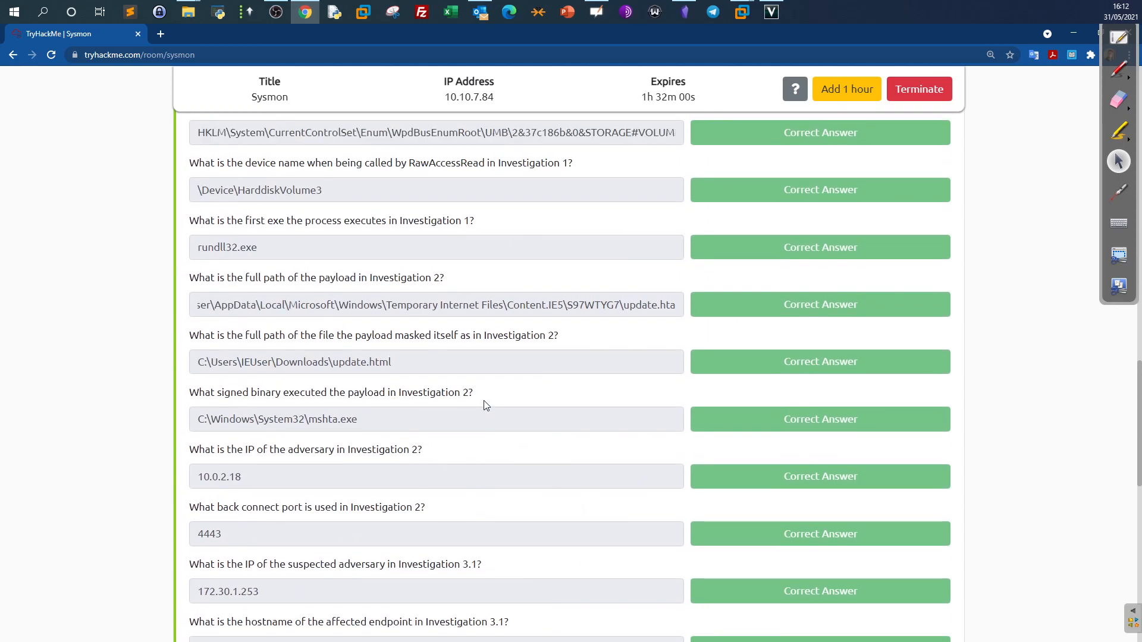
pyautogui.scroll(10, 484, 402)
pyautogui.scroll(-3, 483, 401)
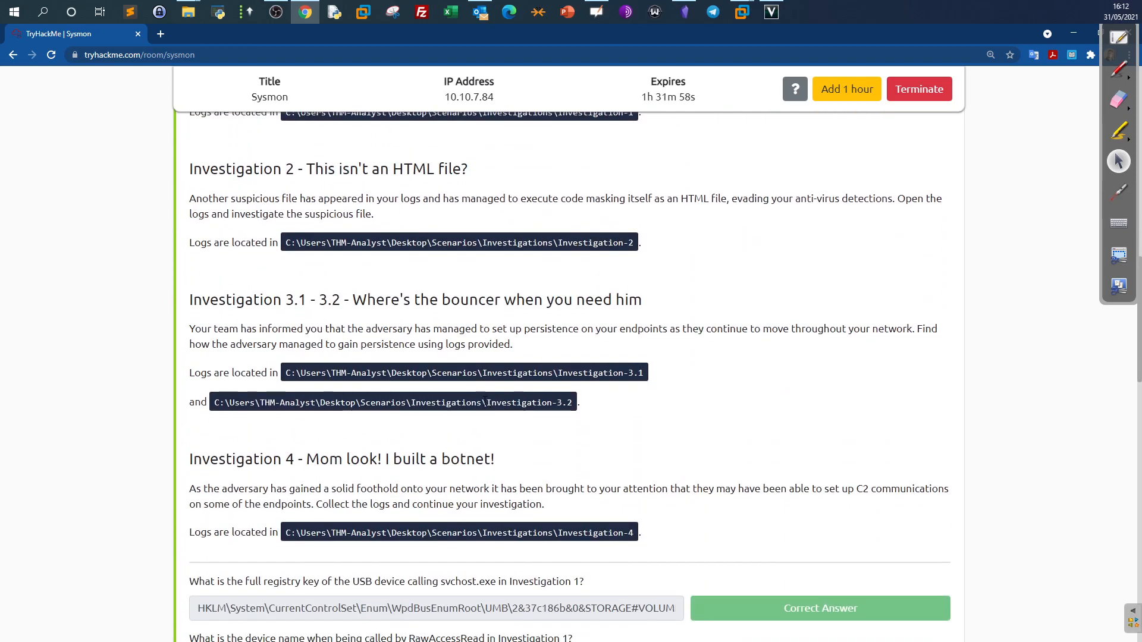
pyautogui.scroll(-7, 473, 363)
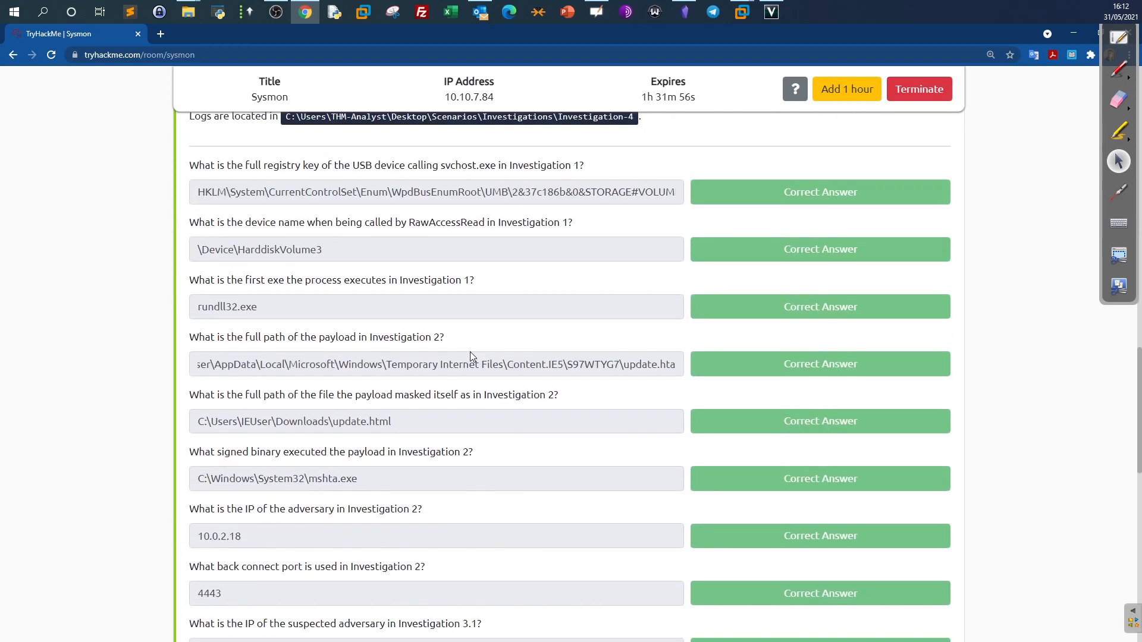
pyautogui.scroll(-10, 470, 356)
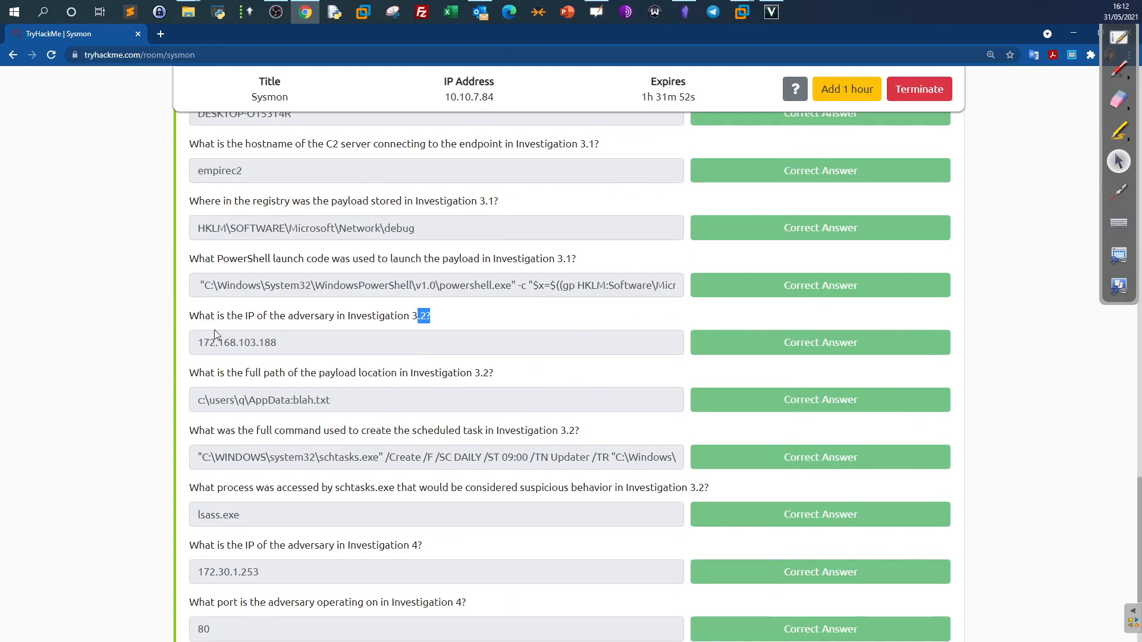
pyautogui.moveTo(190, 316); pyautogui.dragTo(418, 314)
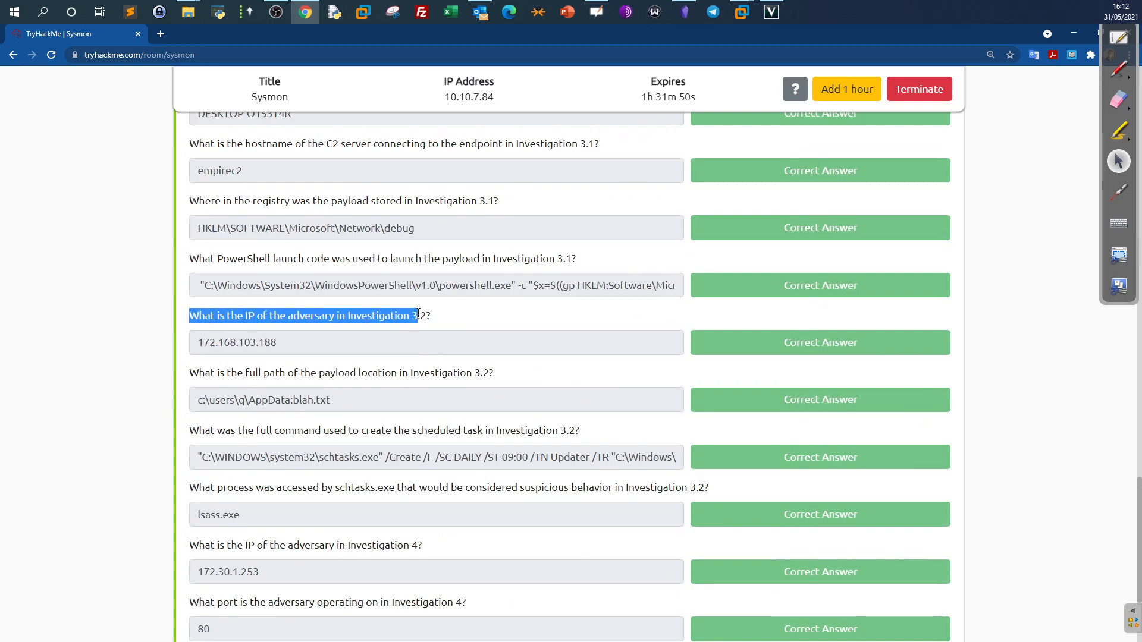
# Rerun the Get-WinEvent query on the Investigation 3.2 log with EventID=3.
pyautogui.hotkey('alt', 'Tab')
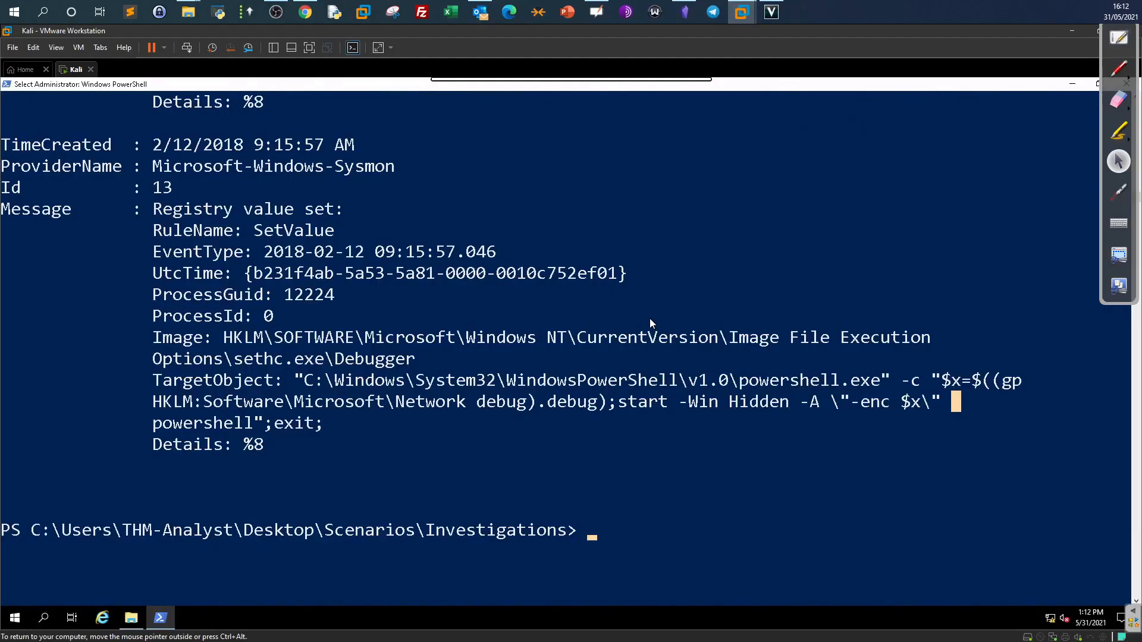
pyautogui.press('Up')
pyautogui.hotkey('ctrl', 'Left')
pyautogui.hotkey('ctrl', 'Left')
pyautogui.hotkey('ctrl', 'Left')
pyautogui.hotkey('ctrl', 'Left')
pyautogui.hotkey('ctrl', 'Left')
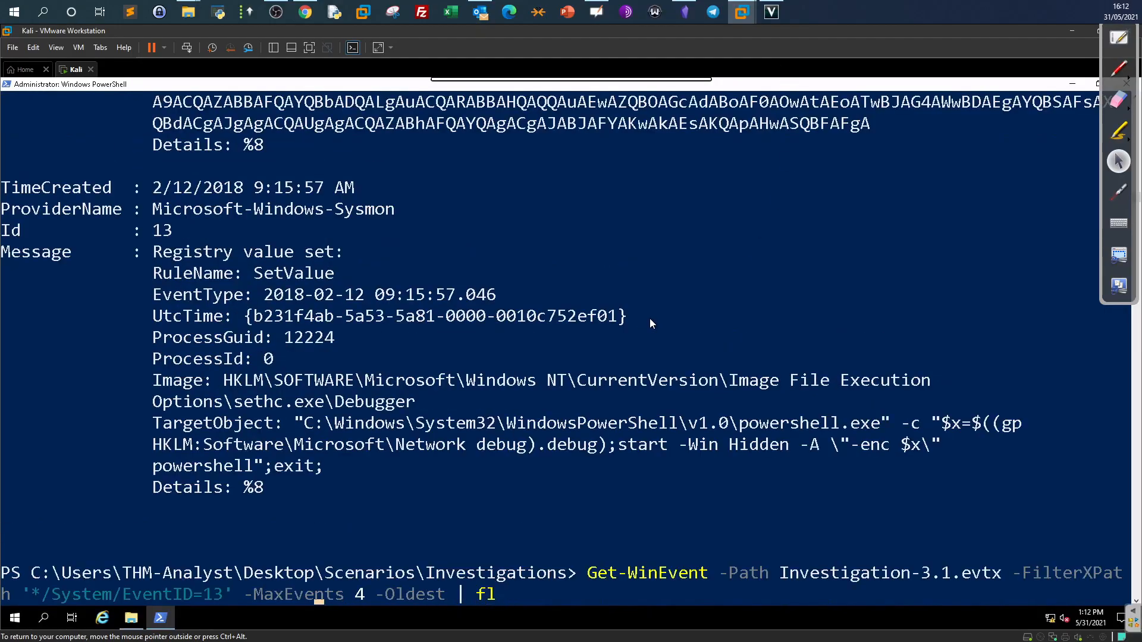
pyautogui.hotkey('ctrl', 'Left')
pyautogui.hotkey('ctrl', 'Left')
pyautogui.hotkey('ctrl', 'Left')
pyautogui.hotkey('ctrl', 'Left')
pyautogui.hotkey('ctrl', 'Left')
pyautogui.hotkey('ctrl', 'Left')
pyautogui.press('Left')
pyautogui.press('Right')
pyautogui.press('Right')
pyautogui.press('Right')
pyautogui.press('Right')
pyautogui.press('Right')
pyautogui.press('Right')
pyautogui.press('Right')
pyautogui.press('Right')
pyautogui.press('Right')
pyautogui.press('Right')
pyautogui.press('Right')
pyautogui.press('Right')
pyautogui.press('Right')
pyautogui.press('Right')
pyautogui.press('Right')
pyautogui.press('Right')
pyautogui.press('Right')
pyautogui.press('Right')
pyautogui.press('Right')
pyautogui.press('Right')
pyautogui.press('Right')
pyautogui.press('Right')
pyautogui.press('Right')
pyautogui.press('Right')
pyautogui.press('Right')
pyautogui.press('Right')
pyautogui.press('Right')
pyautogui.press('Right')
pyautogui.press('Right')
pyautogui.press('Right')
pyautogui.press('Right')
pyautogui.press('Right')
pyautogui.press('Right')
pyautogui.press('Left')
pyautogui.press('Left')
pyautogui.press('BackSpace')
pyautogui.press('Return')
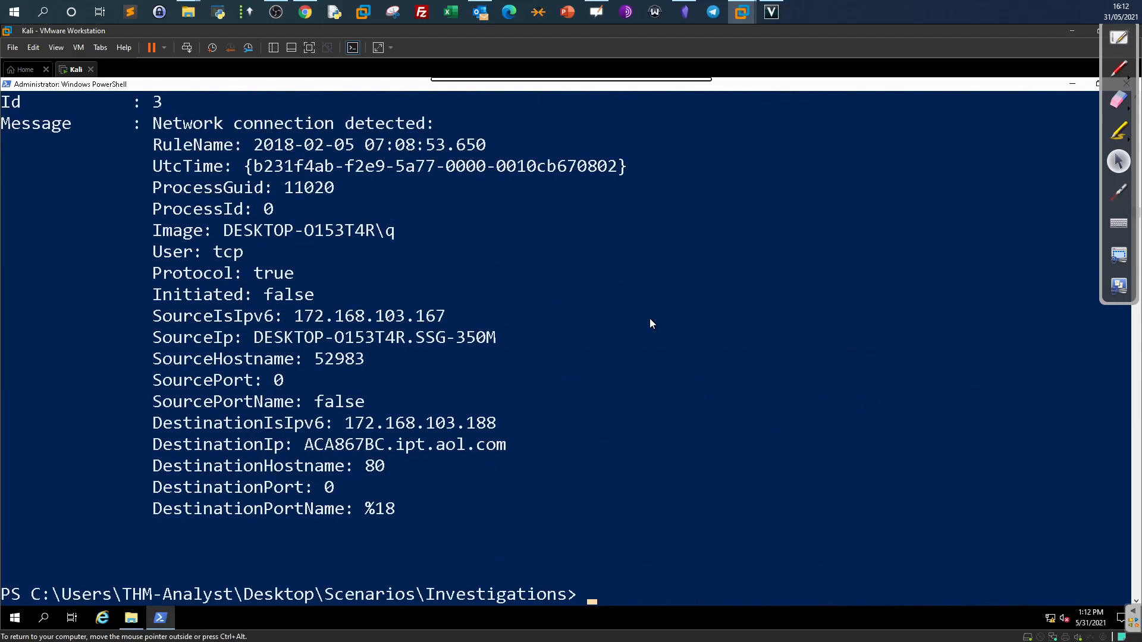
pyautogui.scroll(13, 512, 320)
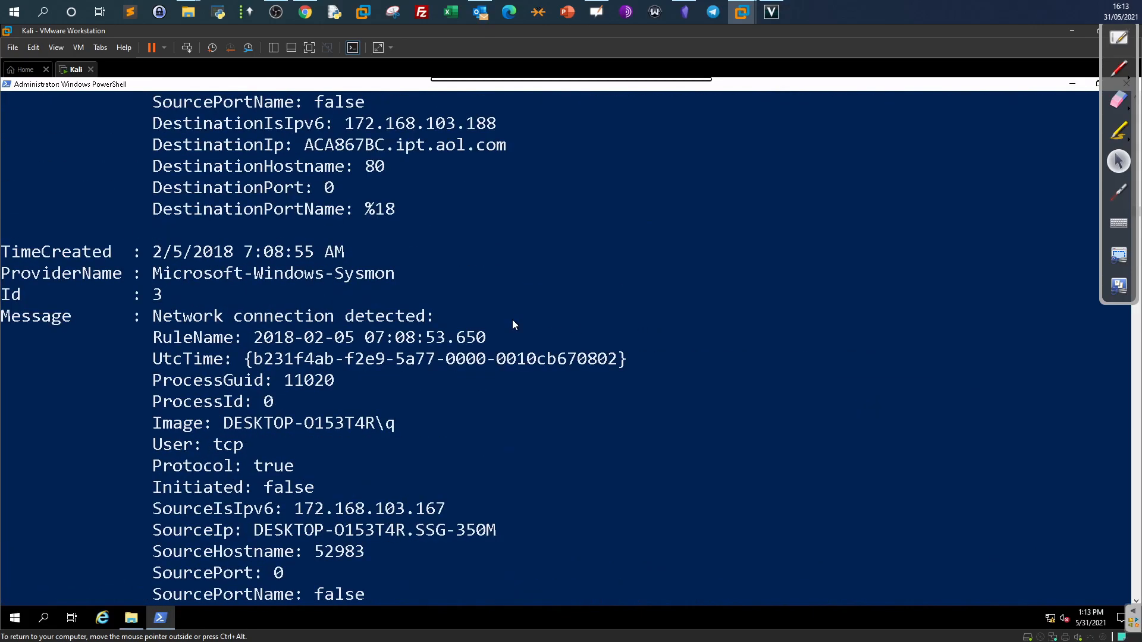
pyautogui.scroll(-11, 512, 320)
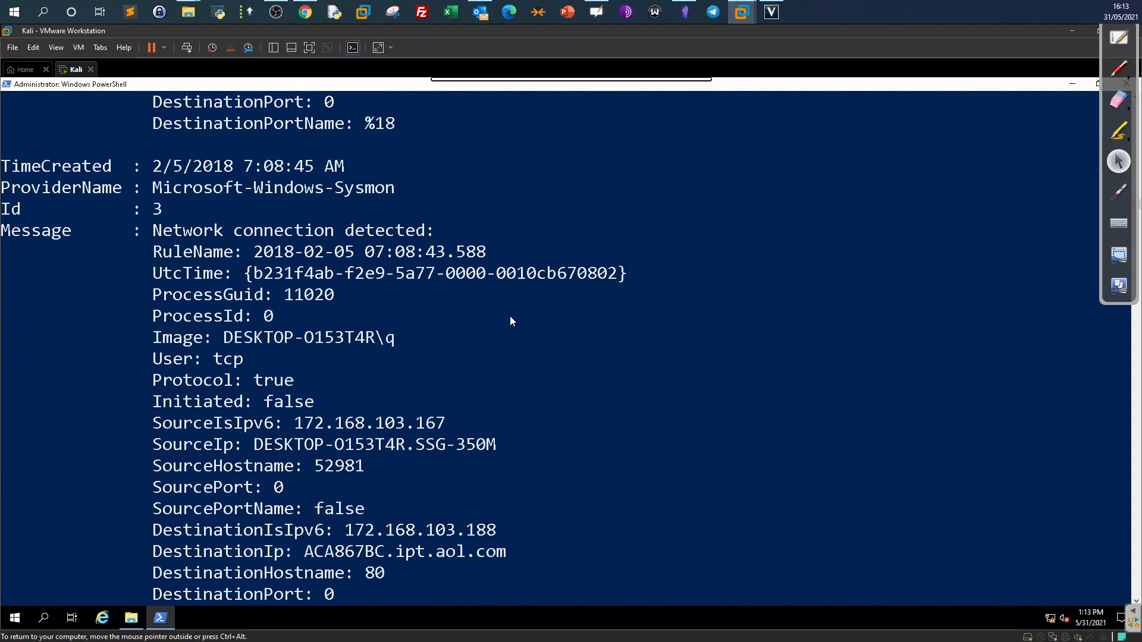
pyautogui.scroll(-1, 511, 321)
# Select the destination IP 172.168.103.188 in the network connection events.
pyautogui.moveTo(153, 488); pyautogui.dragTo(423, 473)
pyautogui.click(461, 467)
pyautogui.moveTo(514, 462); pyautogui.dragTo(355, 468)
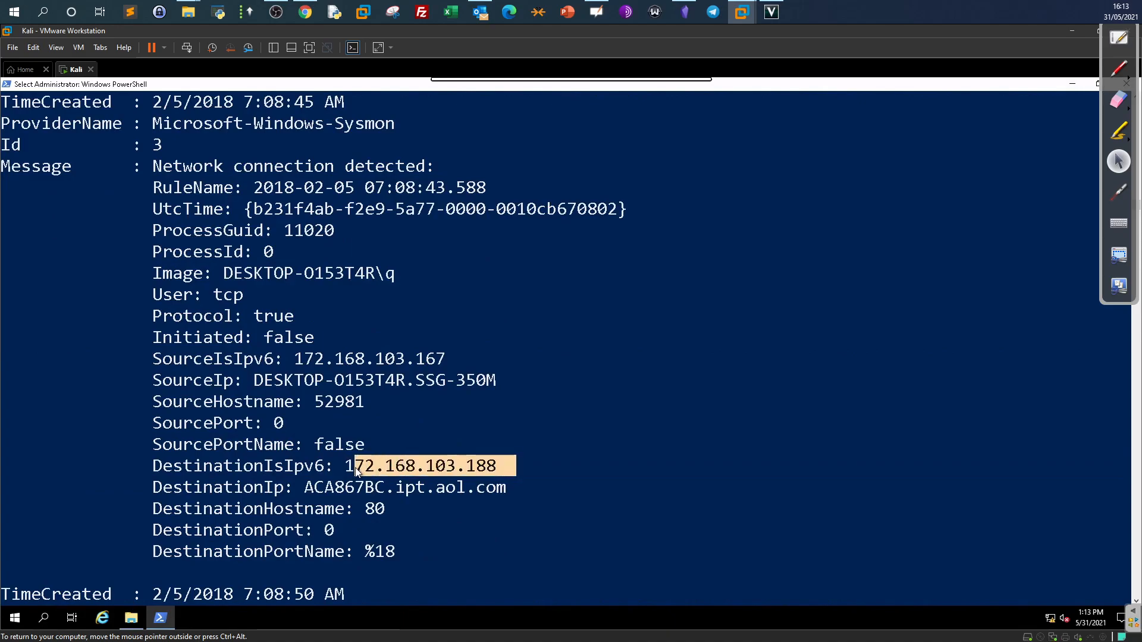
pyautogui.scroll(-5, 396, 491)
pyautogui.scroll(-2, 397, 491)
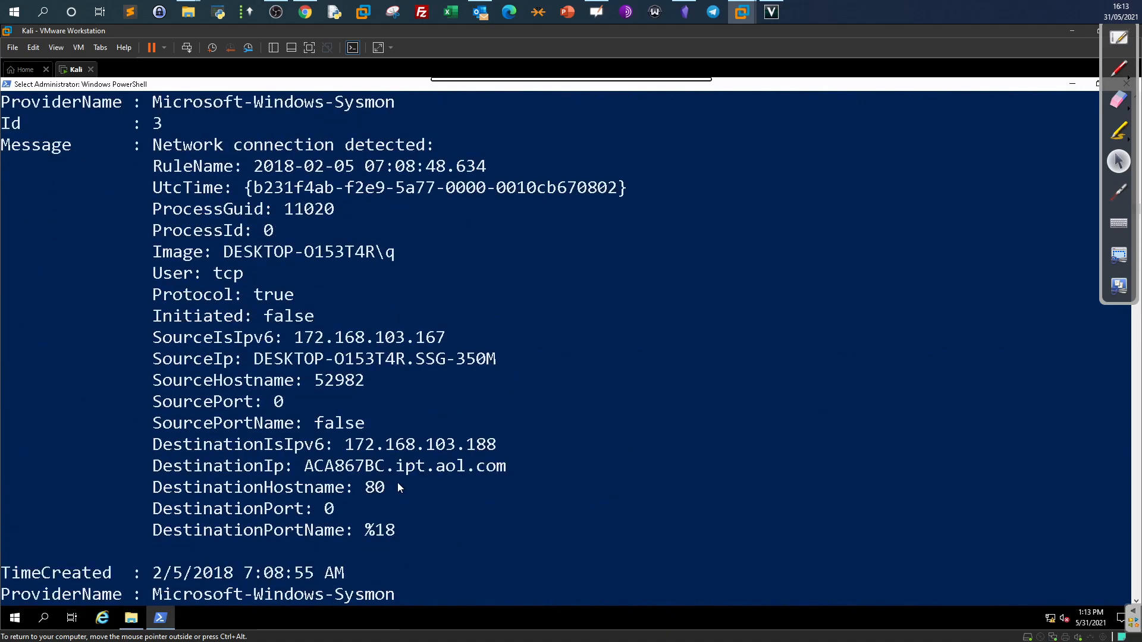
pyautogui.moveTo(503, 446); pyautogui.dragTo(387, 446)
pyautogui.scroll(-3, 582, 483)
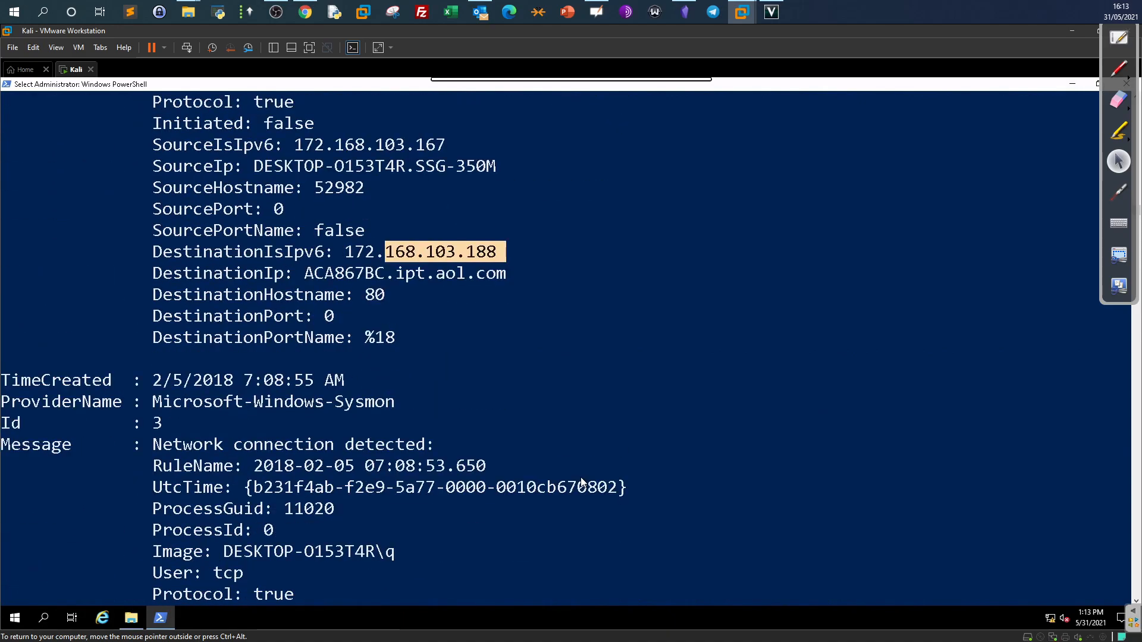
pyautogui.scroll(-6, 582, 483)
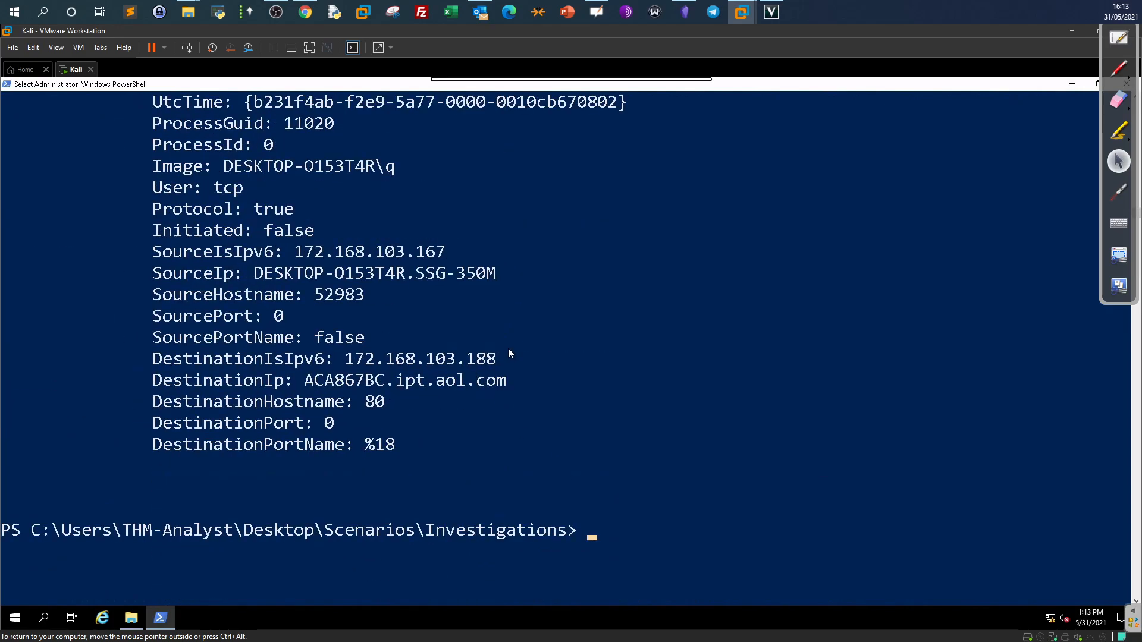
pyautogui.moveTo(398, 361); pyautogui.dragTo(346, 359)
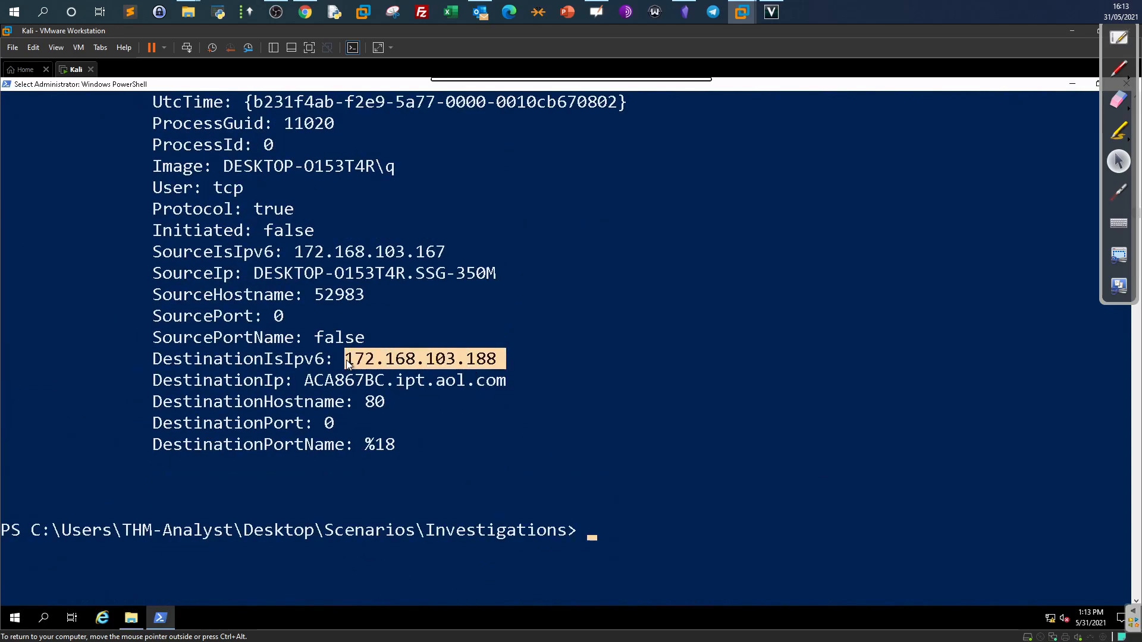
# Check the Investigation 3.2 question on TryHackMe, then bring the PowerShell console back.
pyautogui.click(305, 11)
pyautogui.scroll(-1, 312, 342)
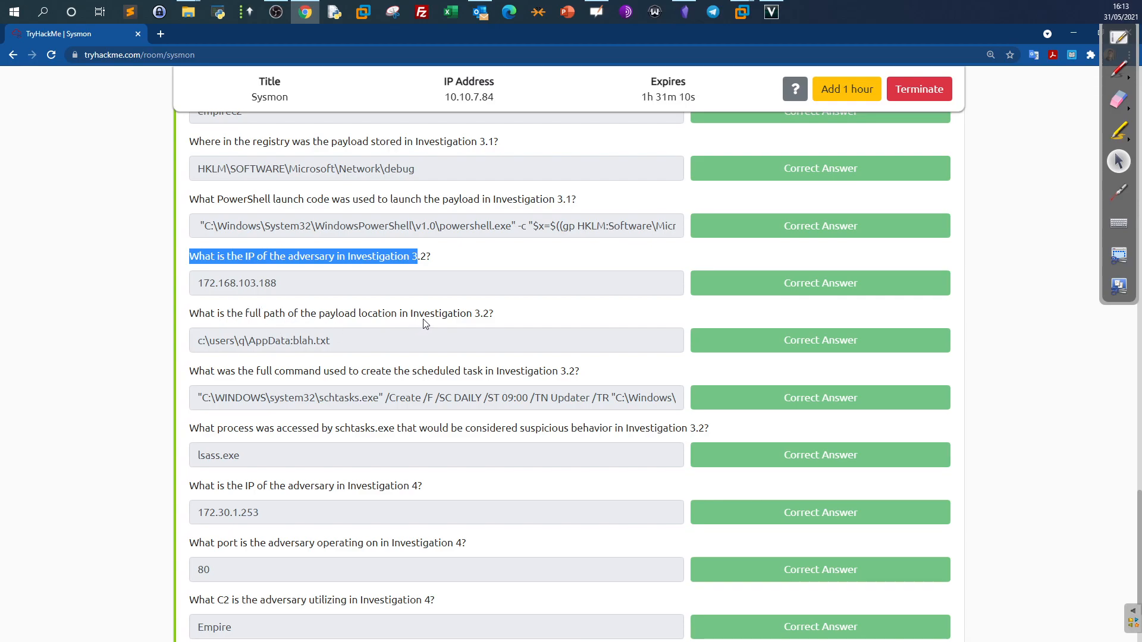
pyautogui.click(737, 14)
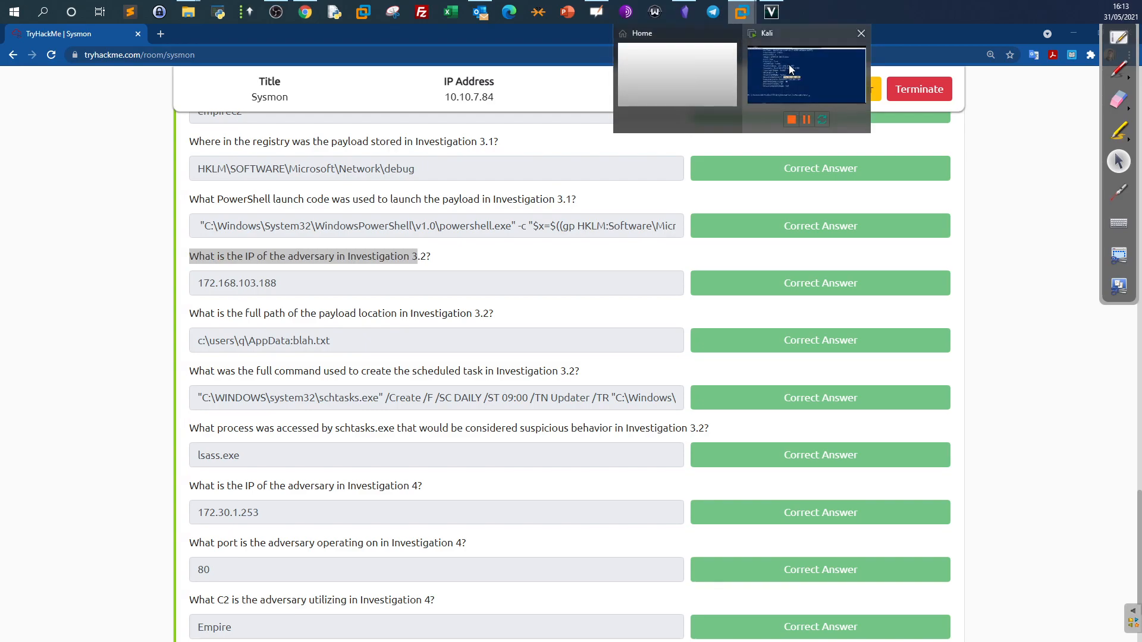
pyautogui.click(790, 69)
pyautogui.click(305, 12)
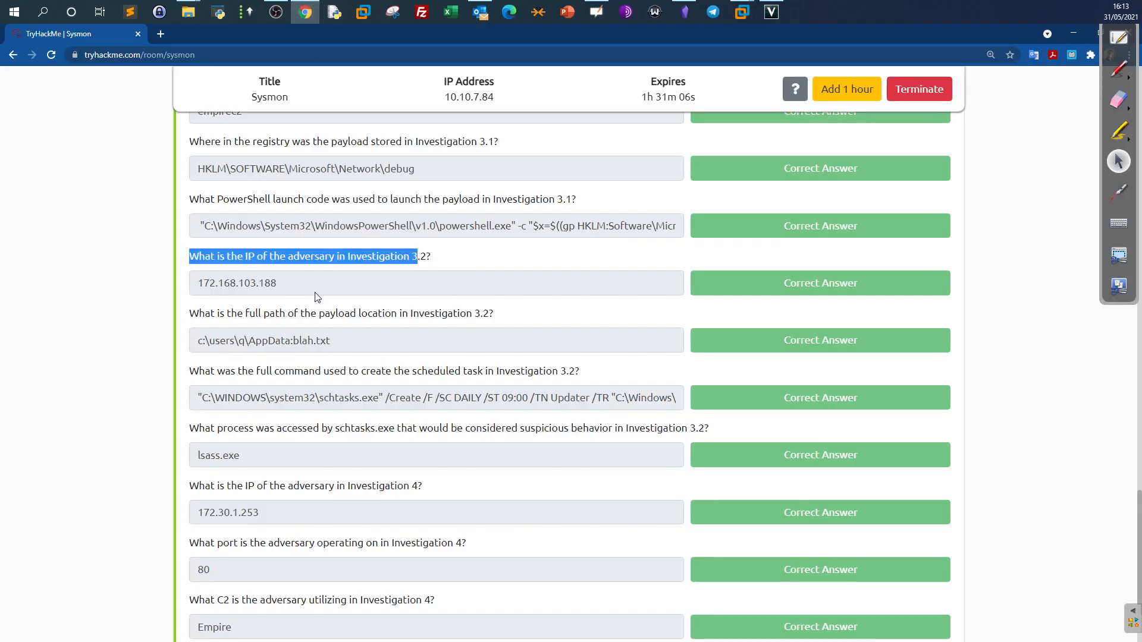
pyautogui.click(742, 11)
pyautogui.click(790, 70)
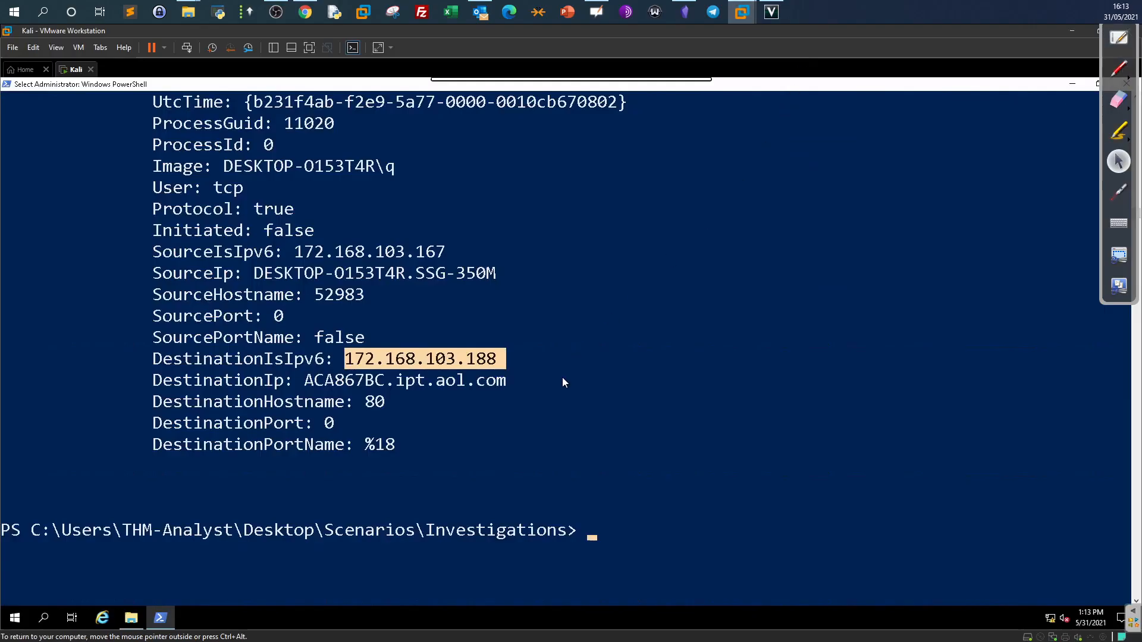
# Rerun the Investigation 3.2 Get-WinEvent query with EventID=1 instead of EventID=3.
pyautogui.write("Get-WinEvent -Path Investigation-3.2.evtx -FilterXPath '*/System/EventID=3' -MaxEvents 4 -Oldest | fl")
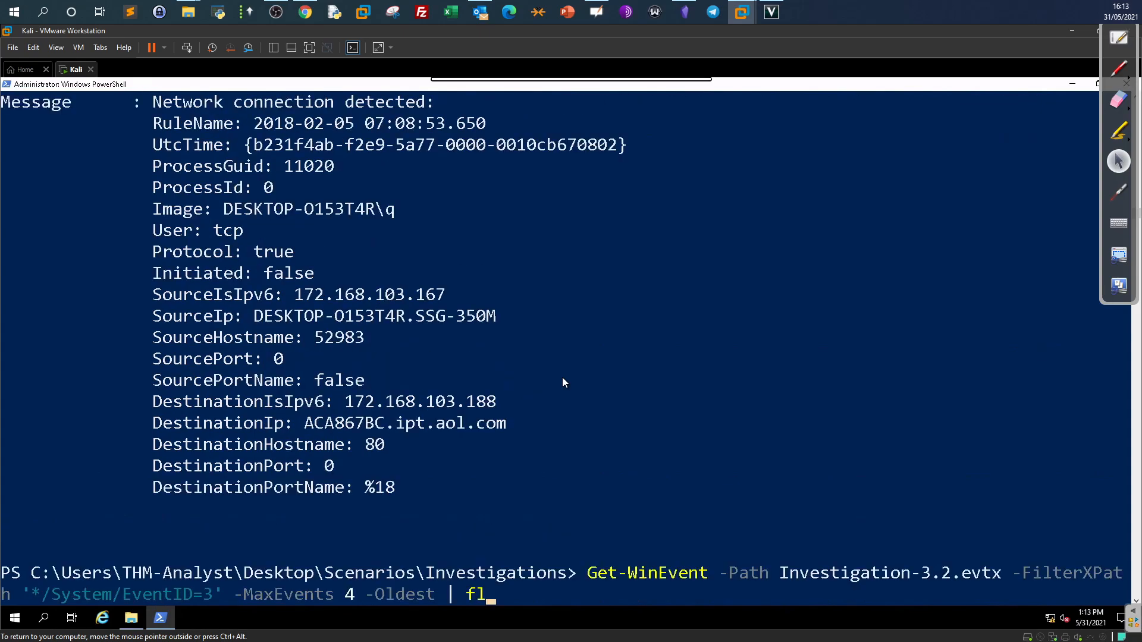
pyautogui.press('Left')
pyautogui.press('Left')
pyautogui.press('Left')
pyautogui.press('Left')
pyautogui.press('Left')
pyautogui.press('Left')
pyautogui.press('Left')
pyautogui.press('Left')
pyautogui.press('Left')
pyautogui.press('Left')
pyautogui.press('Left')
pyautogui.press('Left')
pyautogui.press('Left')
pyautogui.press('Left')
pyautogui.press('Left')
pyautogui.press('Left')
pyautogui.press('Left')
pyautogui.press('Left')
pyautogui.press('Left')
pyautogui.press('Left')
pyautogui.press('Left')
pyautogui.press('Left')
pyautogui.press('Left')
pyautogui.press('Left')
pyautogui.press('Left')
pyautogui.press('Left')
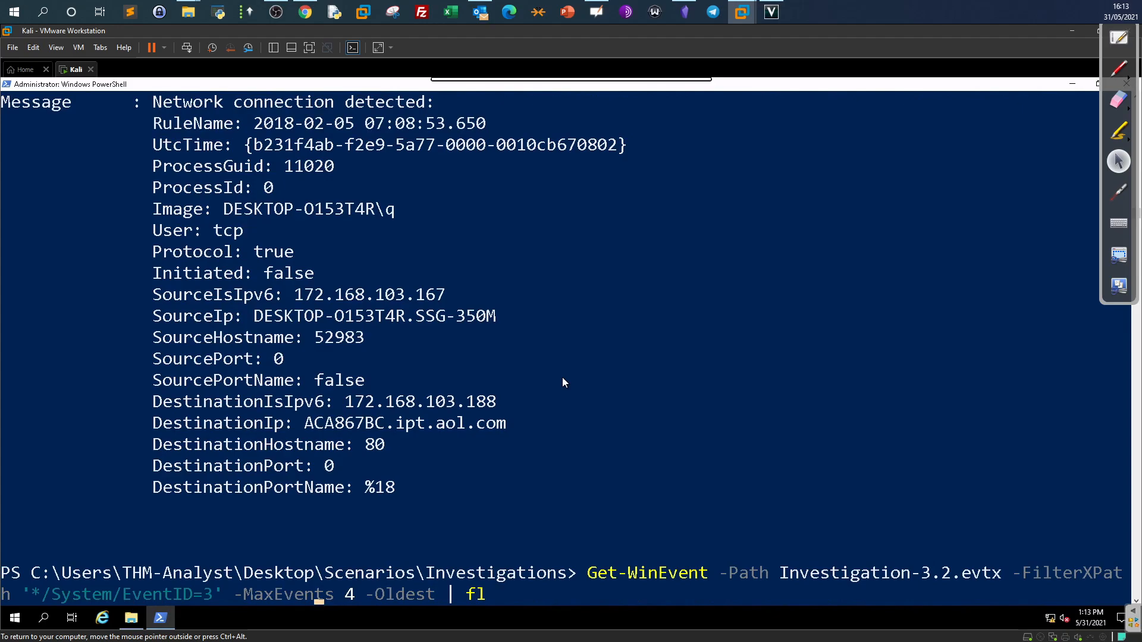
pyautogui.press('Left')
pyautogui.press('BackSpace')
pyautogui.write('1')
pyautogui.press('Return')
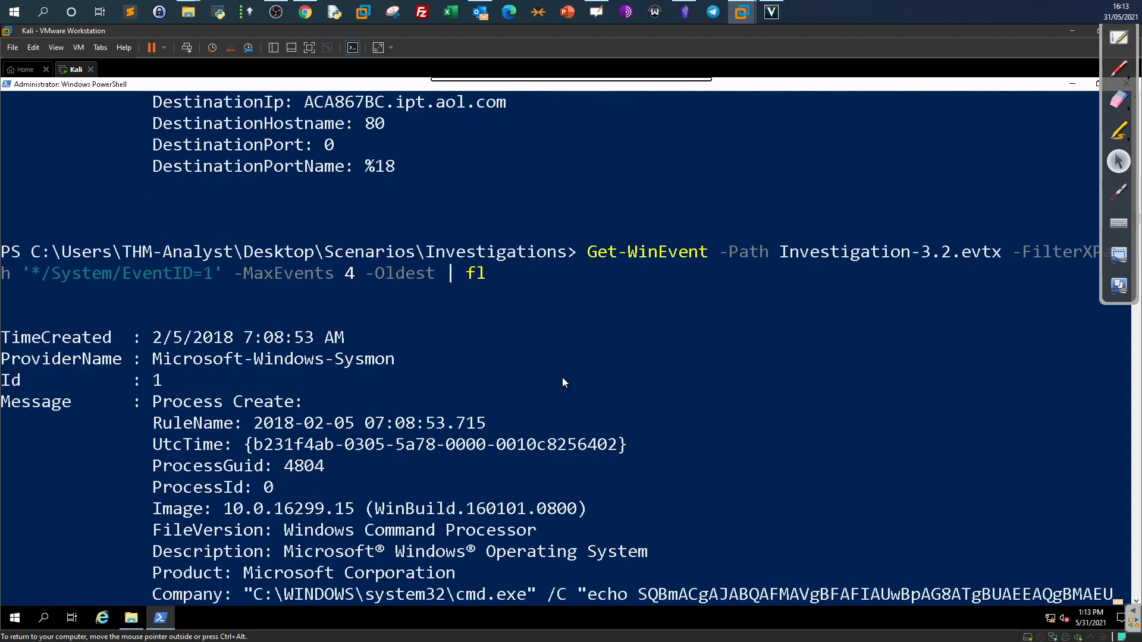
# Locate the first Process Create event and highlight the cmd.exe echo writing the encoded payload.
pyautogui.scroll(15, 562, 377)
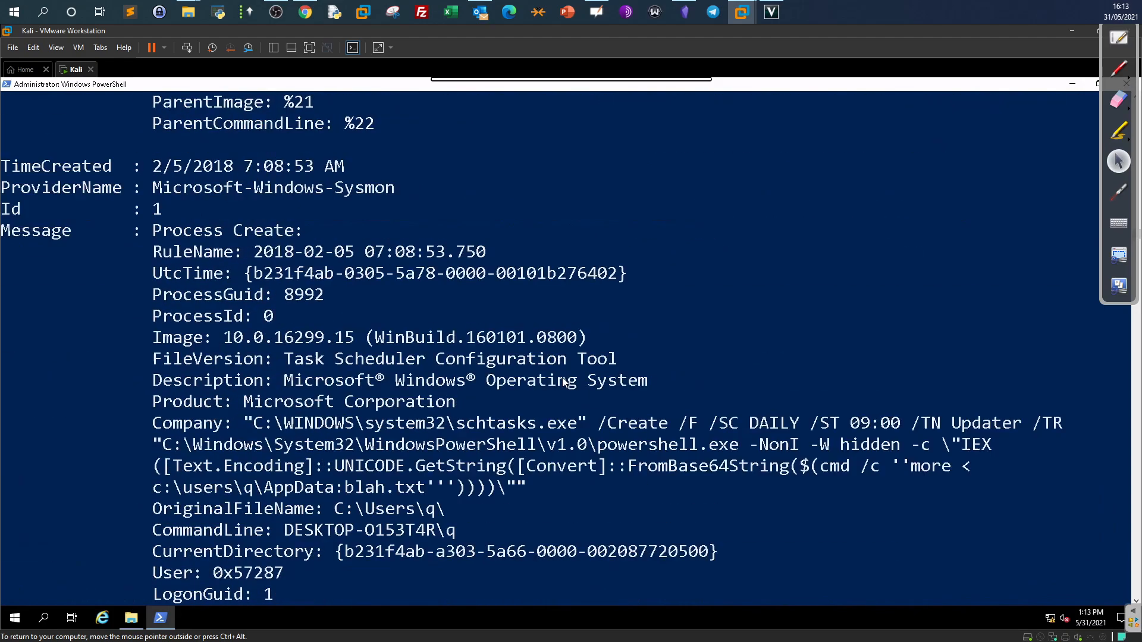
pyautogui.scroll(12, 563, 381)
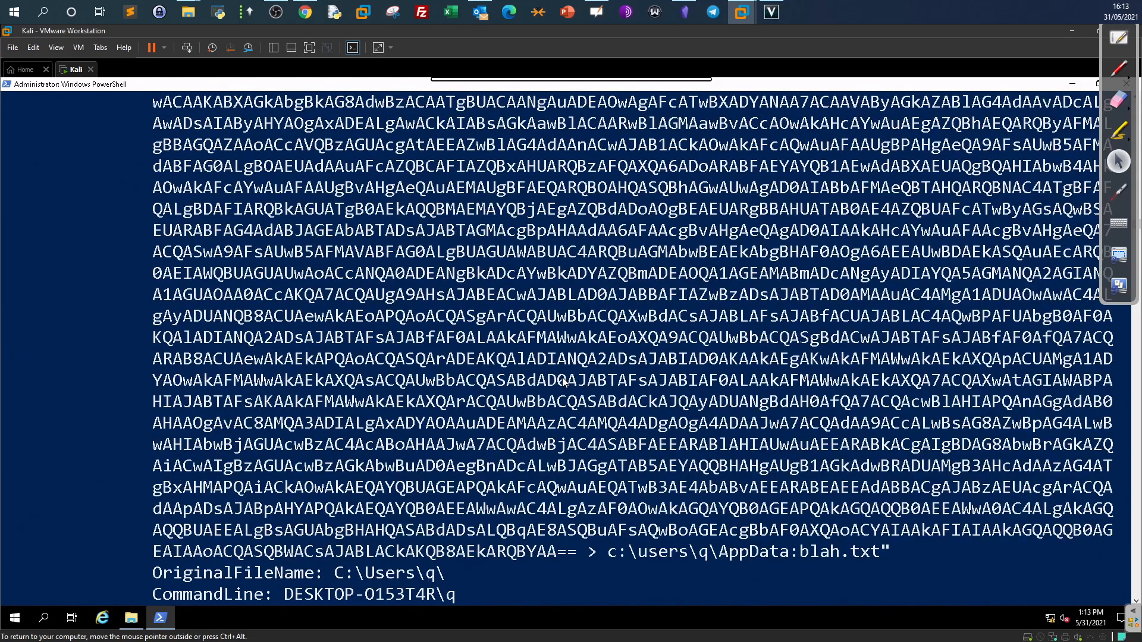
pyautogui.scroll(1, 562, 377)
pyautogui.scroll(-3, 562, 377)
pyautogui.moveTo(298, 191); pyautogui.dragTo(161, 191)
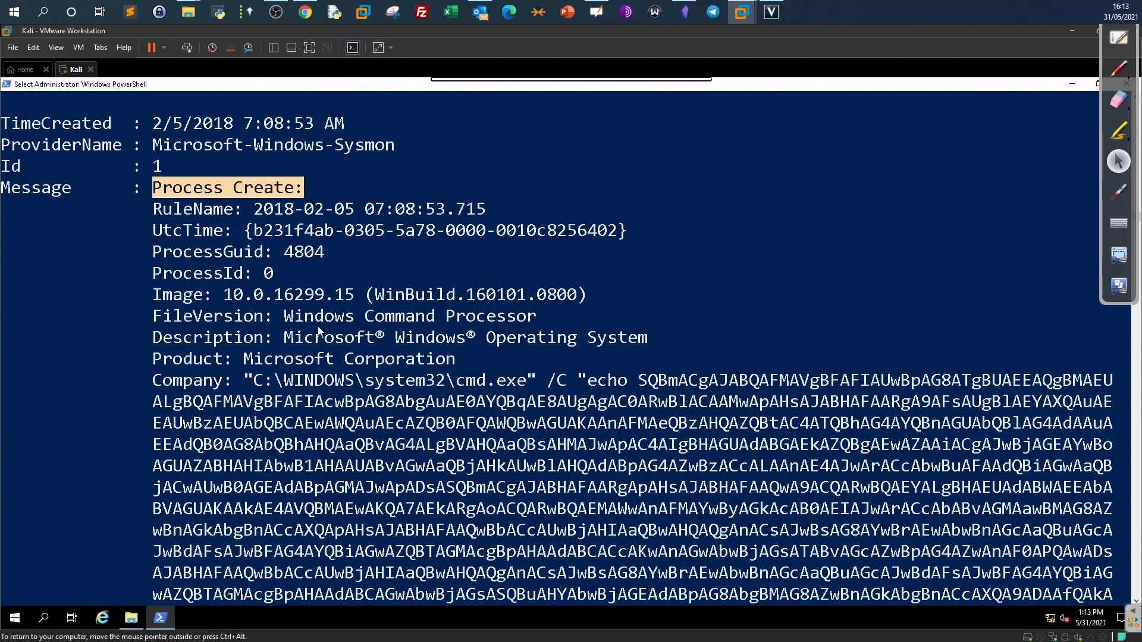
pyautogui.moveTo(519, 385); pyautogui.dragTo(475, 385)
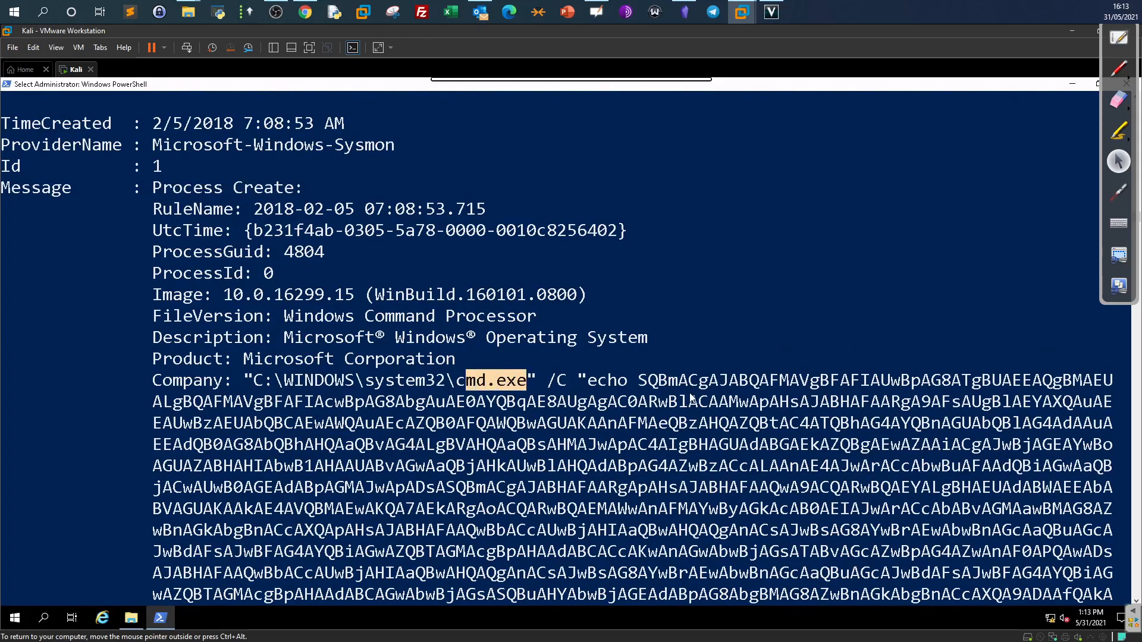
pyautogui.scroll(-4, 598, 380)
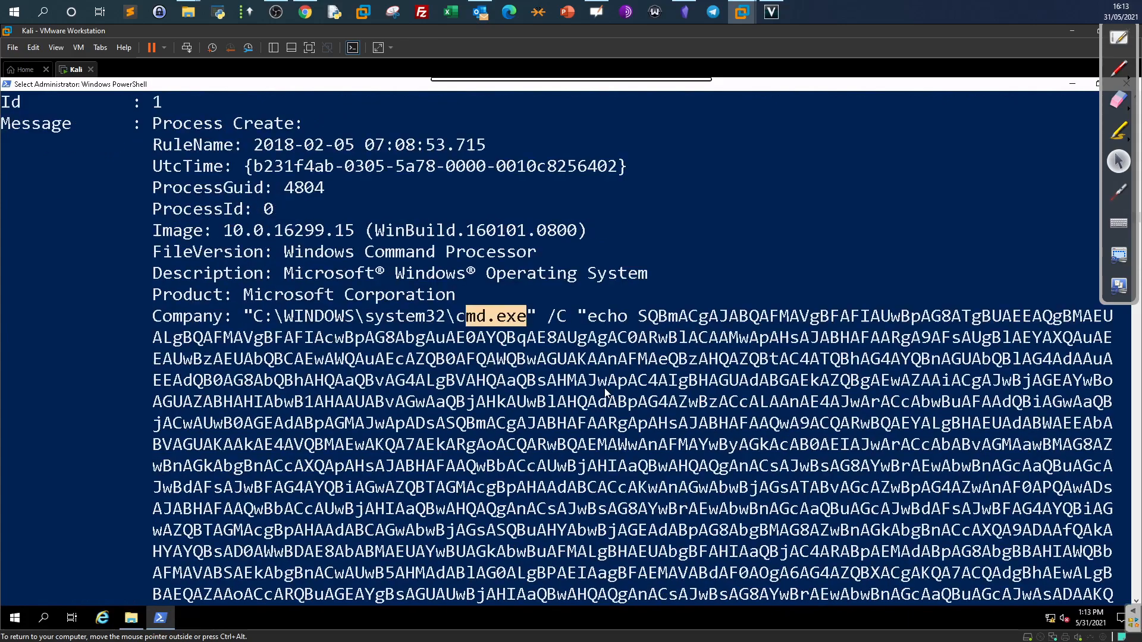
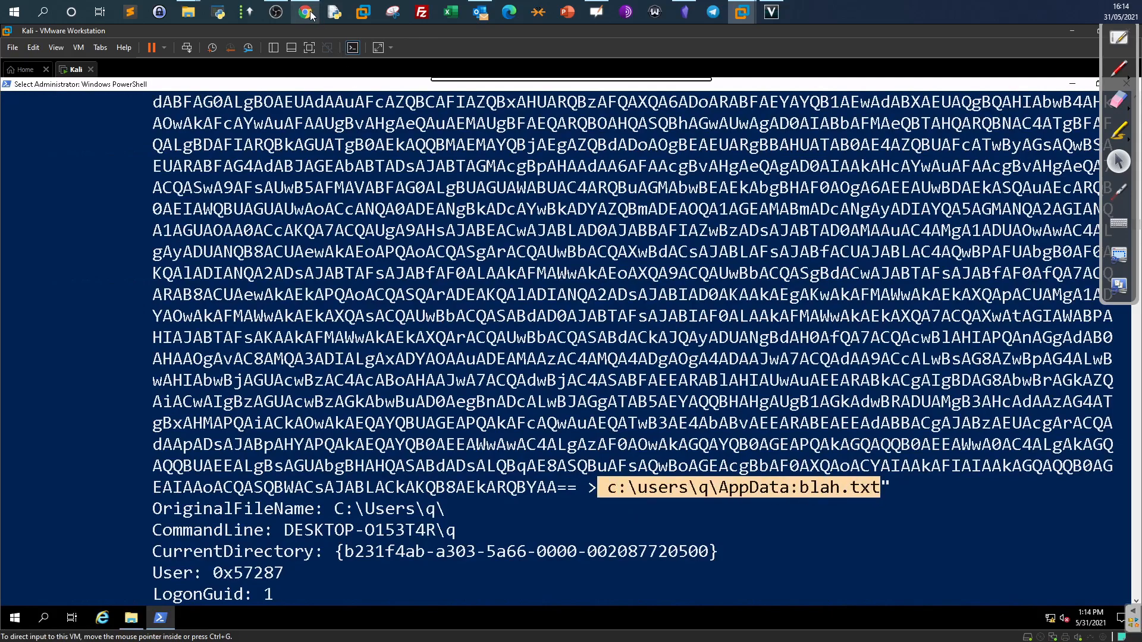
# Bring up the TryHackMe Sysmon room and highlight the Investigation 3.2 payload path answer.
pyautogui.click(307, 13)
pyautogui.moveTo(326, 341); pyautogui.dragTo(198, 342)
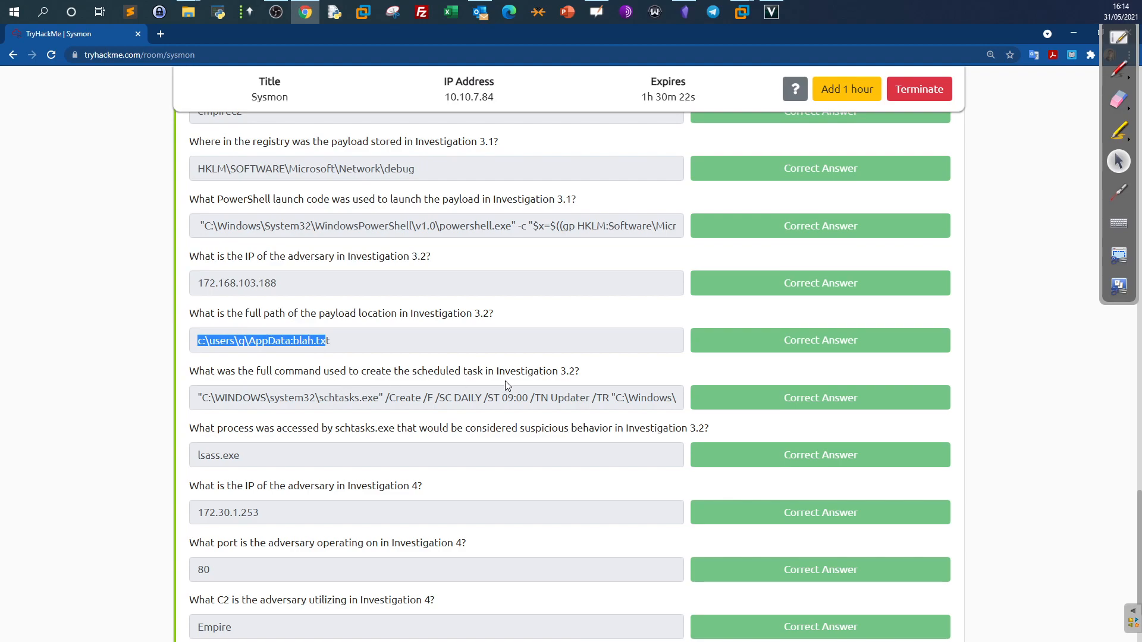
# Return to the PowerShell event showing payload path c:\users\q\AppData:blah.txt in the Kali VM.
pyautogui.click(742, 12)
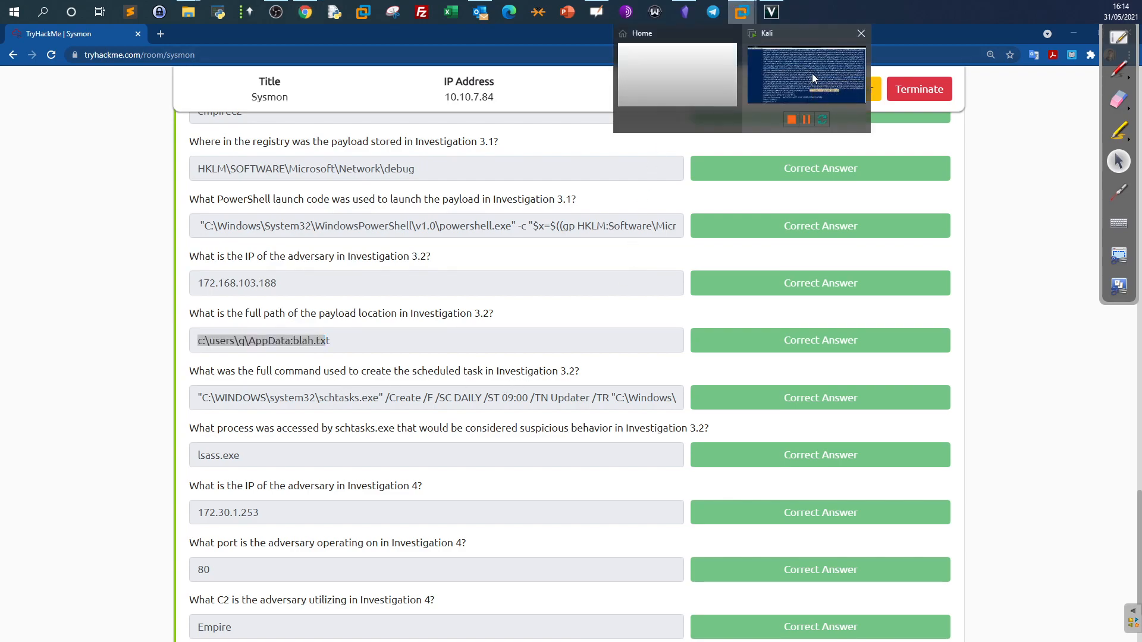
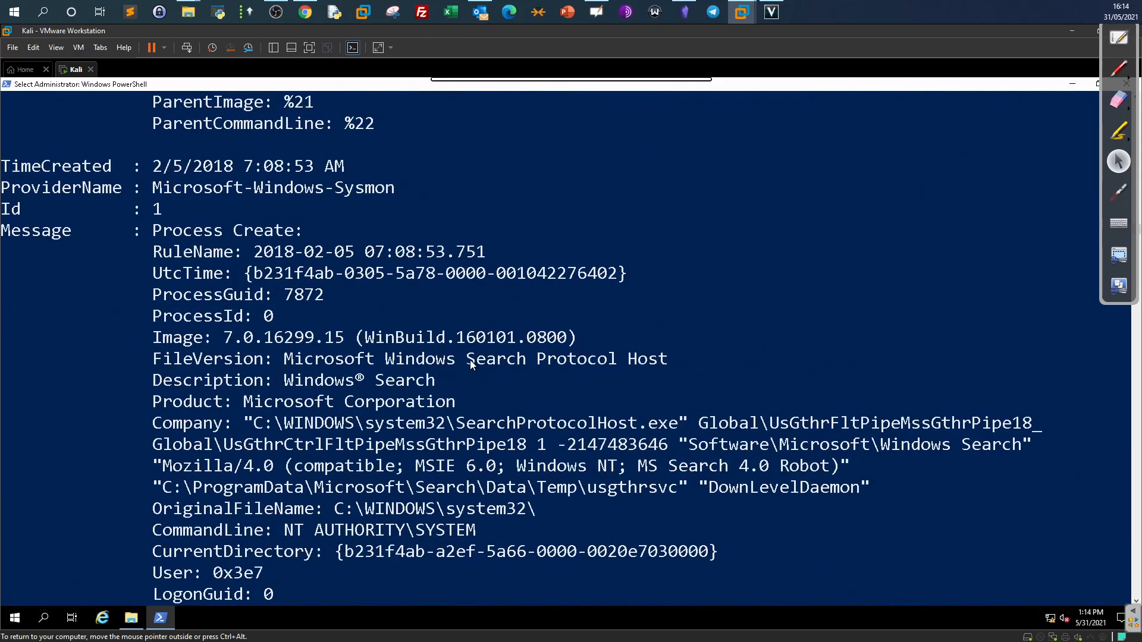
pyautogui.scroll(-10, 472, 364)
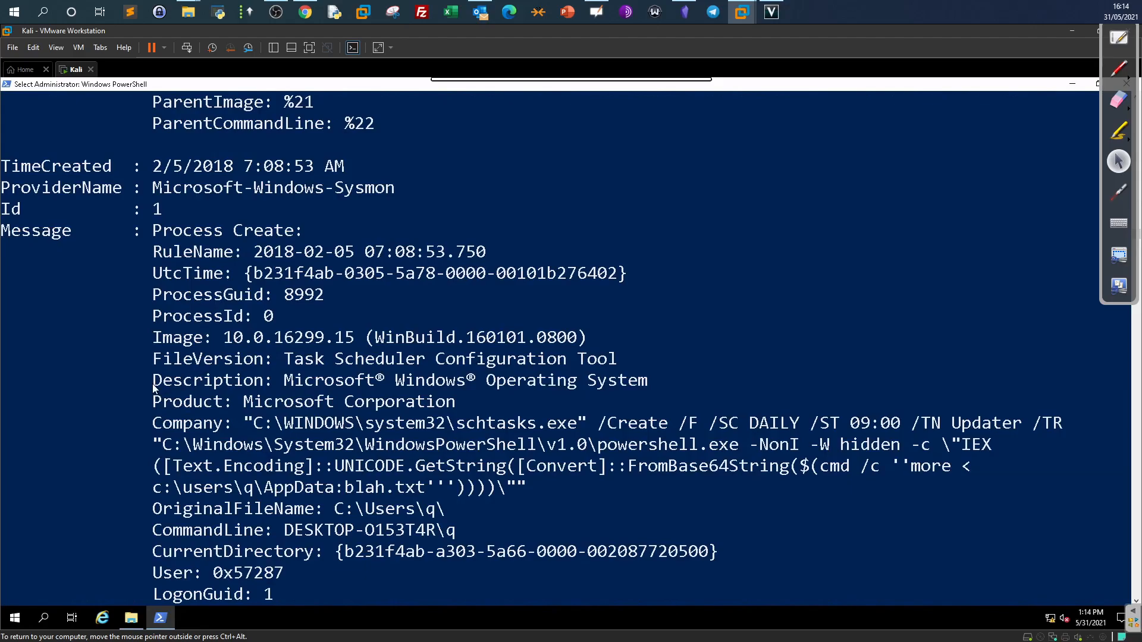
# Select the full schtasks.exe task-creation command and compare it with the TryHackMe answers.
pyautogui.moveTo(587, 423); pyautogui.dragTo(446, 424)
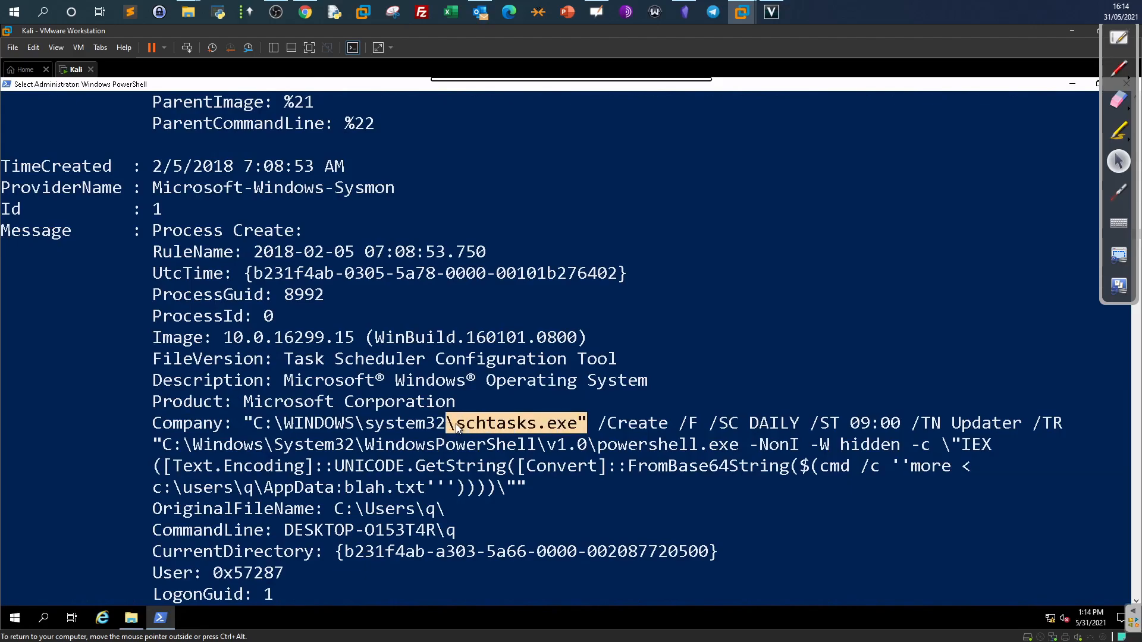
pyautogui.click(305, 12)
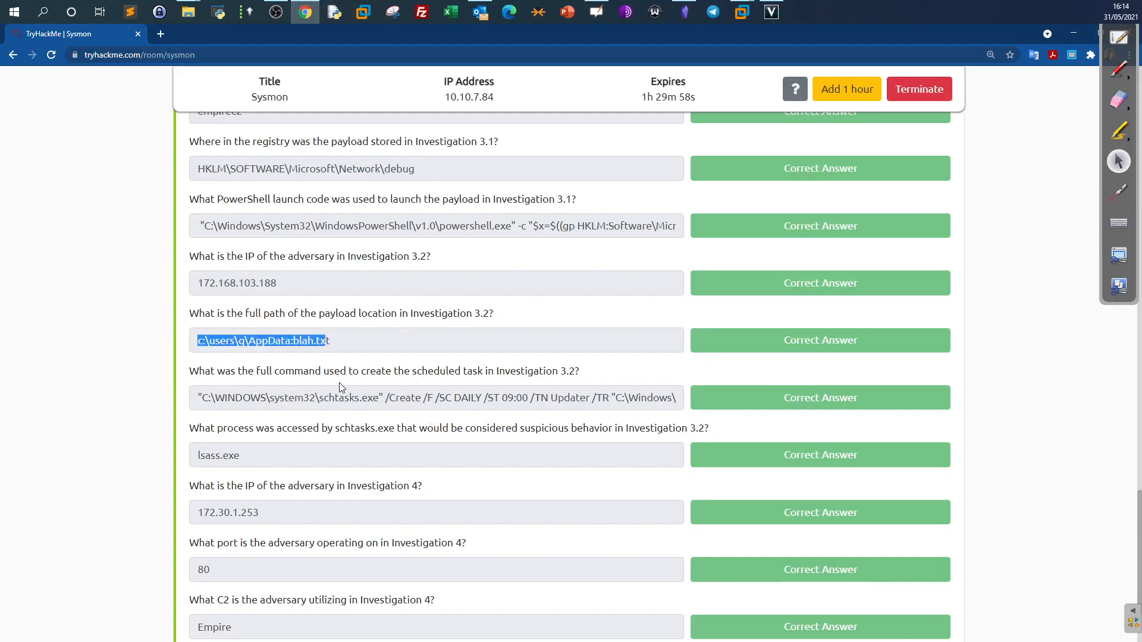
pyautogui.click(305, 11)
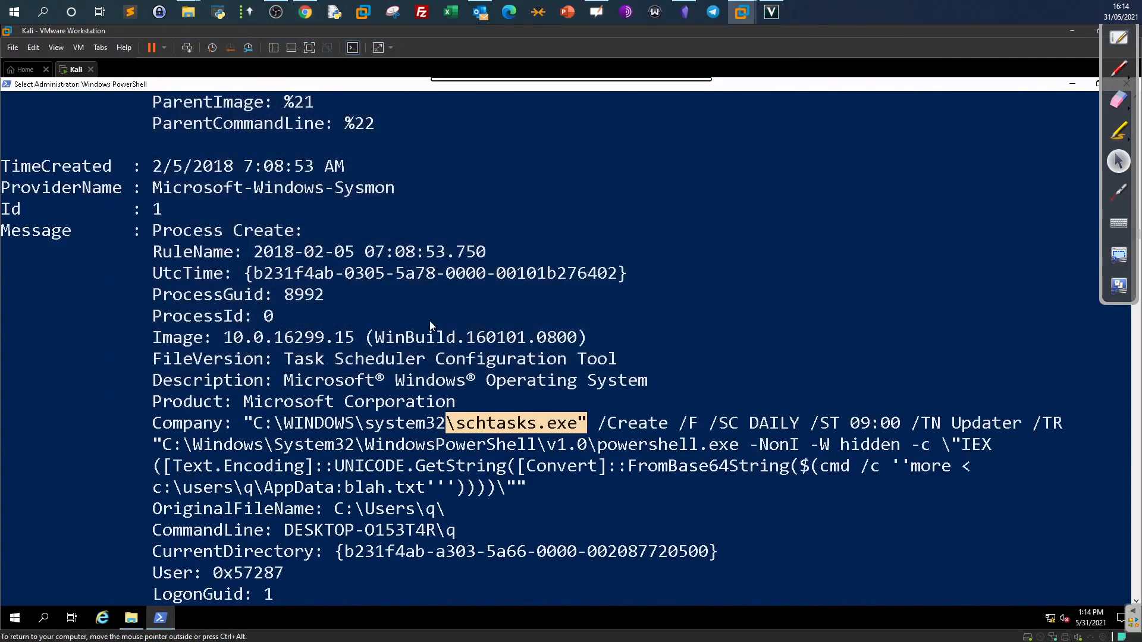
pyautogui.moveTo(245, 423); pyautogui.dragTo(497, 489)
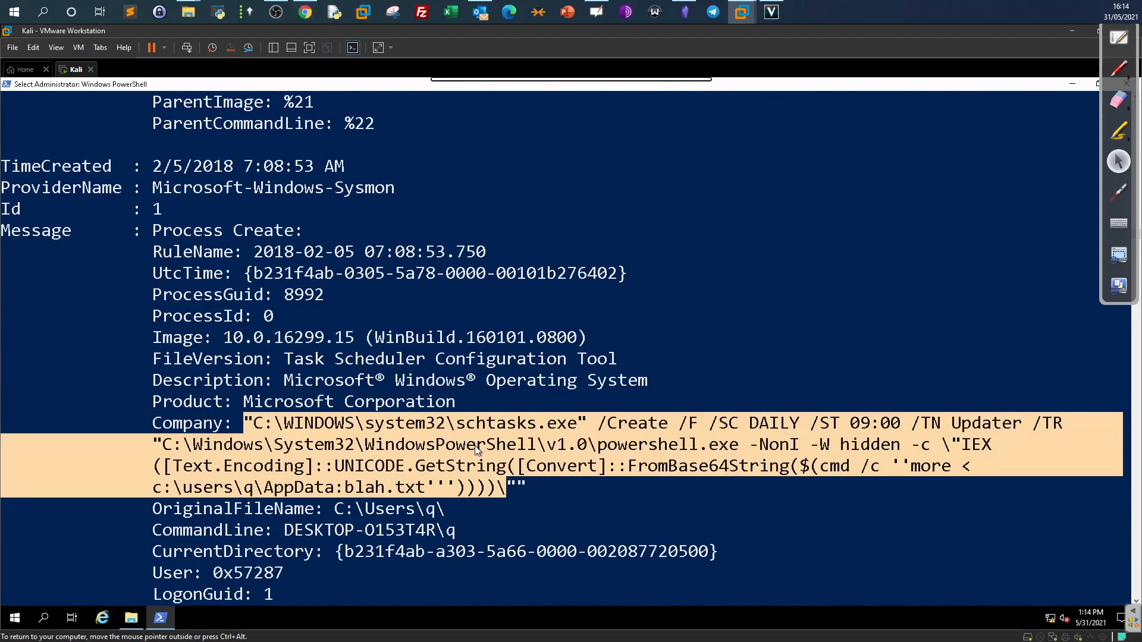
pyautogui.click(522, 423)
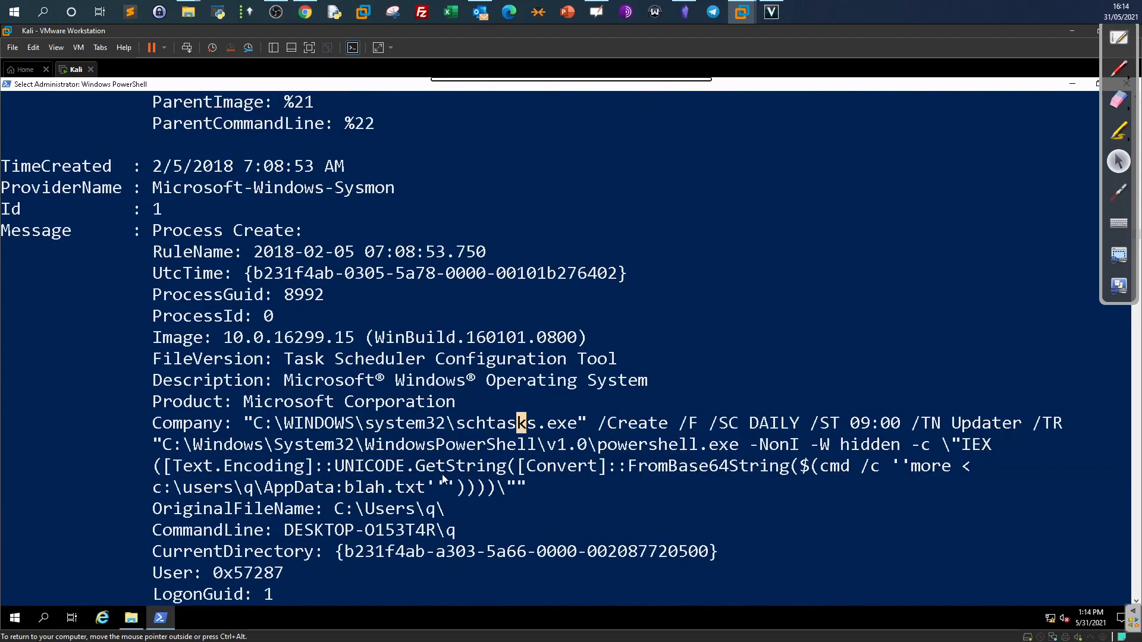
# Select the c:\users\q\AppData:blah.txt payload path and check it against the room's answer.
pyautogui.moveTo(433, 492); pyautogui.dragTo(154, 489)
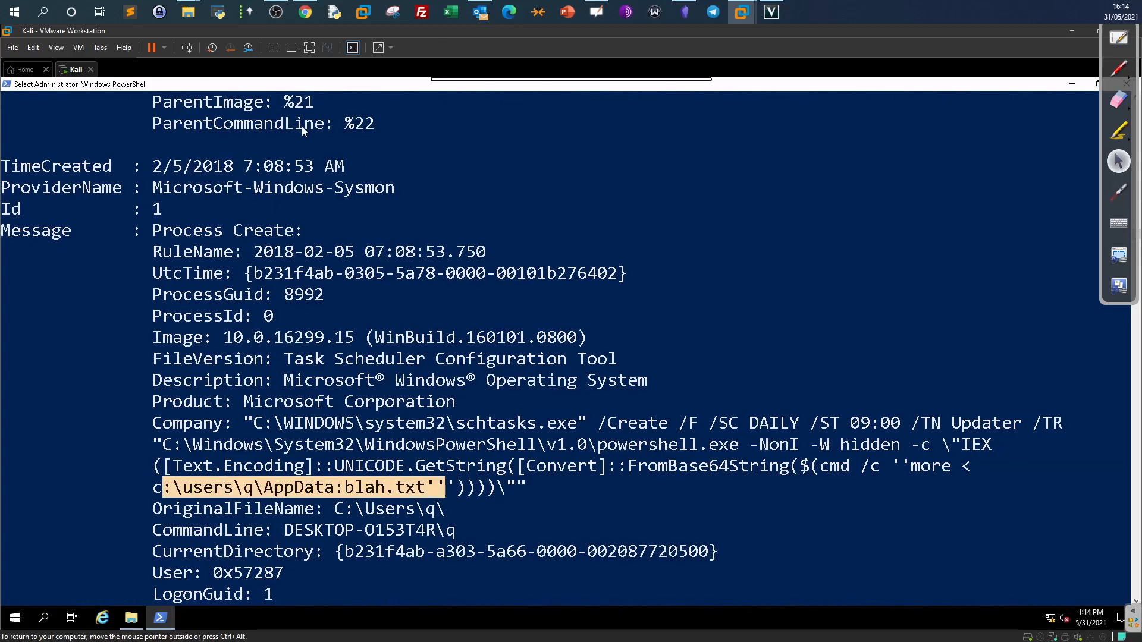
pyautogui.click(306, 12)
pyautogui.scroll(-2, 368, 340)
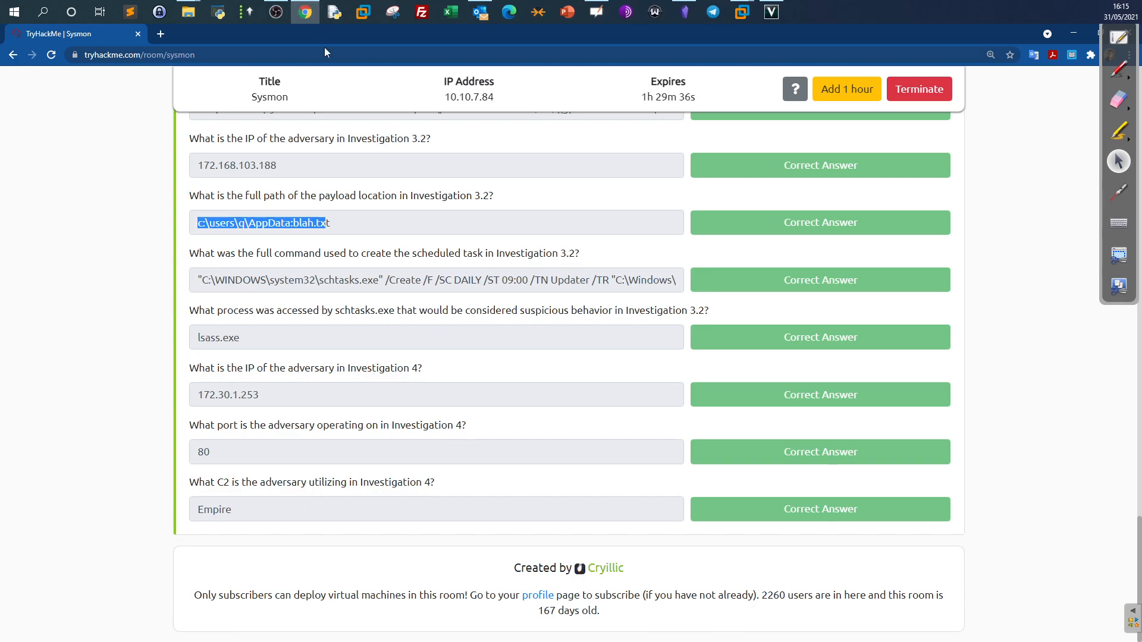
pyautogui.click(305, 12)
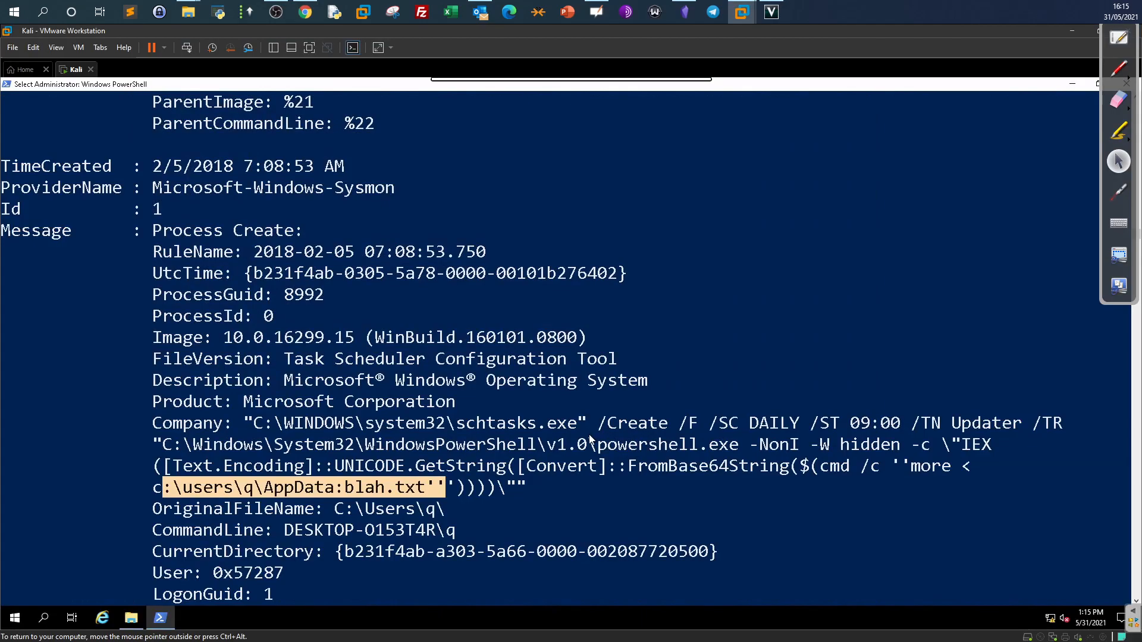
pyautogui.moveTo(405, 488); pyautogui.dragTo(173, 488)
pyautogui.scroll(-1, 540, 483)
pyautogui.scroll(-2, 541, 484)
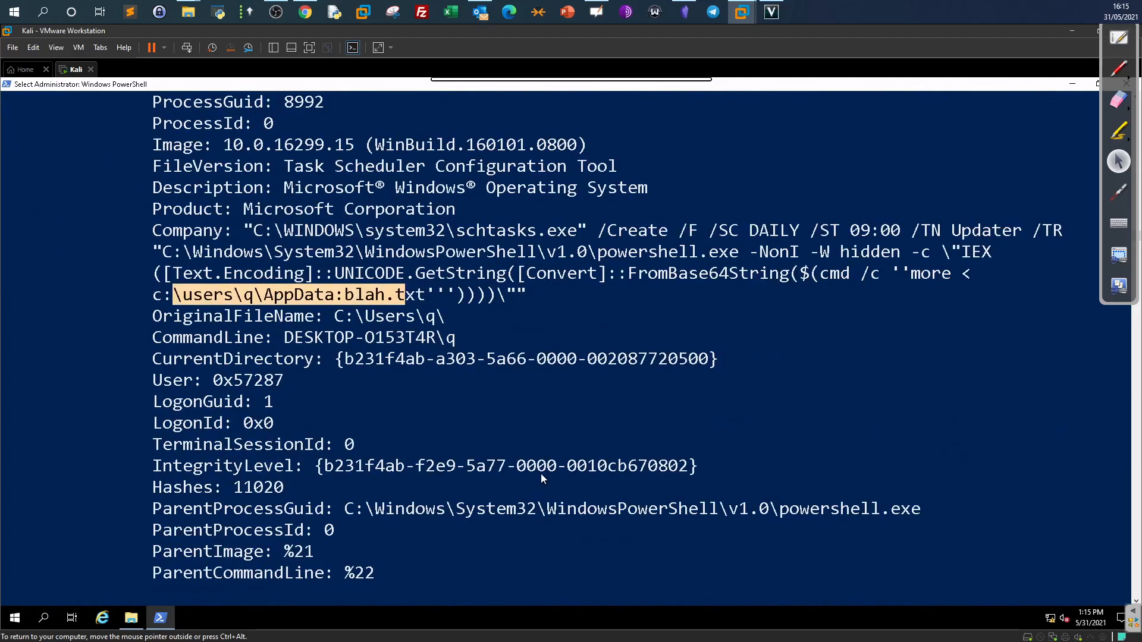
pyautogui.scroll(-11, 542, 478)
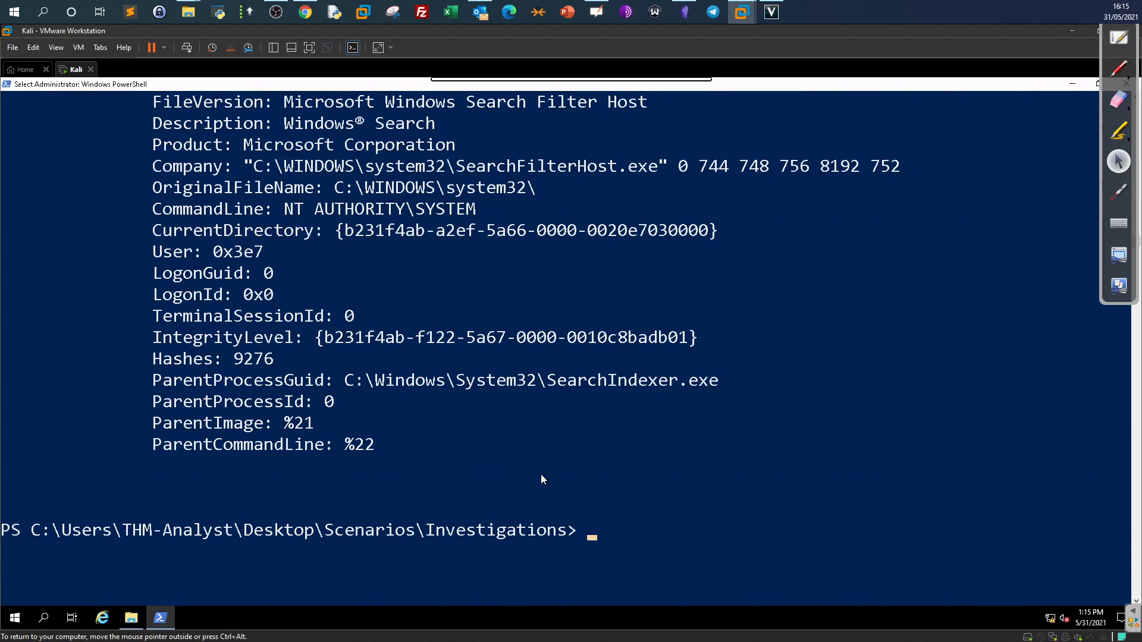
# Rerun the Get-WinEvent query with EventID=10 and mark the first event's SourceProcessId and TargetImage.
pyautogui.press('Up')
pyautogui.press('Left')
pyautogui.press('Left')
pyautogui.press('Left')
pyautogui.press('Left')
pyautogui.press('Left')
pyautogui.press('Left')
pyautogui.press('Left')
pyautogui.press('Left')
pyautogui.press('Left')
pyautogui.press('Left')
pyautogui.press('Left')
pyautogui.press('Left')
pyautogui.press('Left')
pyautogui.press('Left')
pyautogui.press('Left')
pyautogui.press('Left')
pyautogui.press('Left')
pyautogui.press('Left')
pyautogui.press('Left')
pyautogui.press('Left')
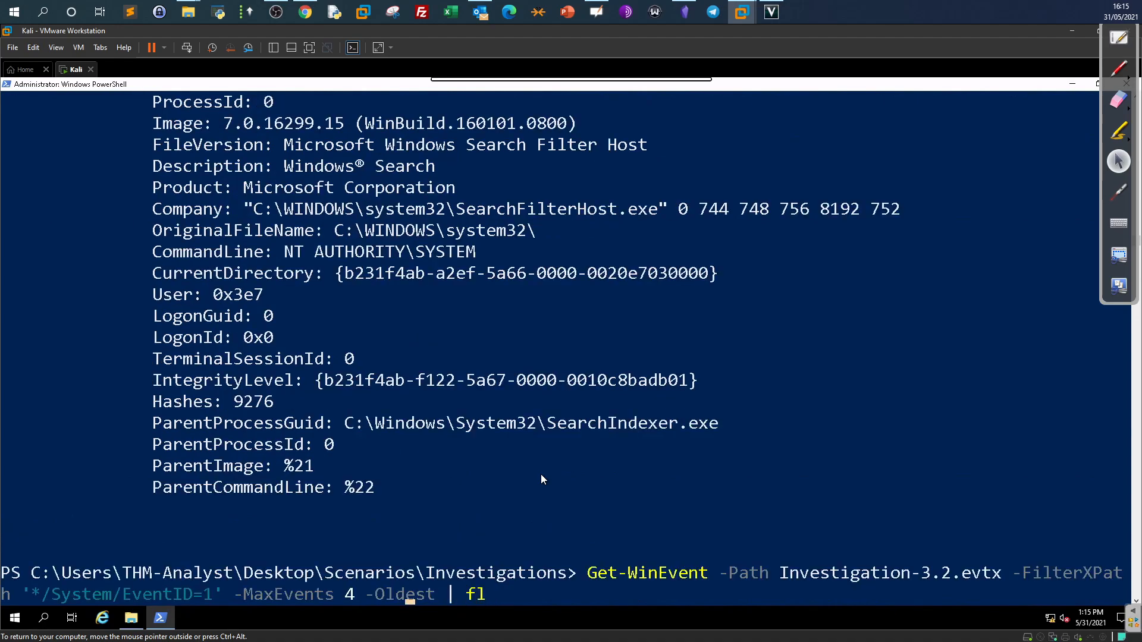
pyautogui.write('0')
pyautogui.press('Return')
pyautogui.scroll(15, 541, 476)
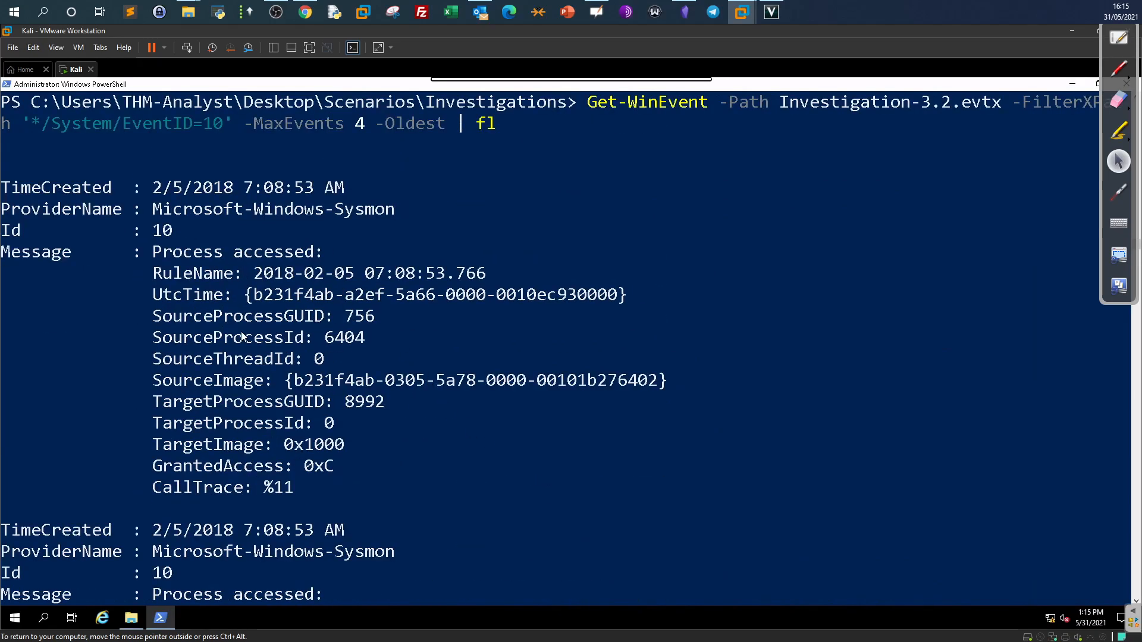
pyautogui.moveTo(146, 334); pyautogui.dragTo(333, 339)
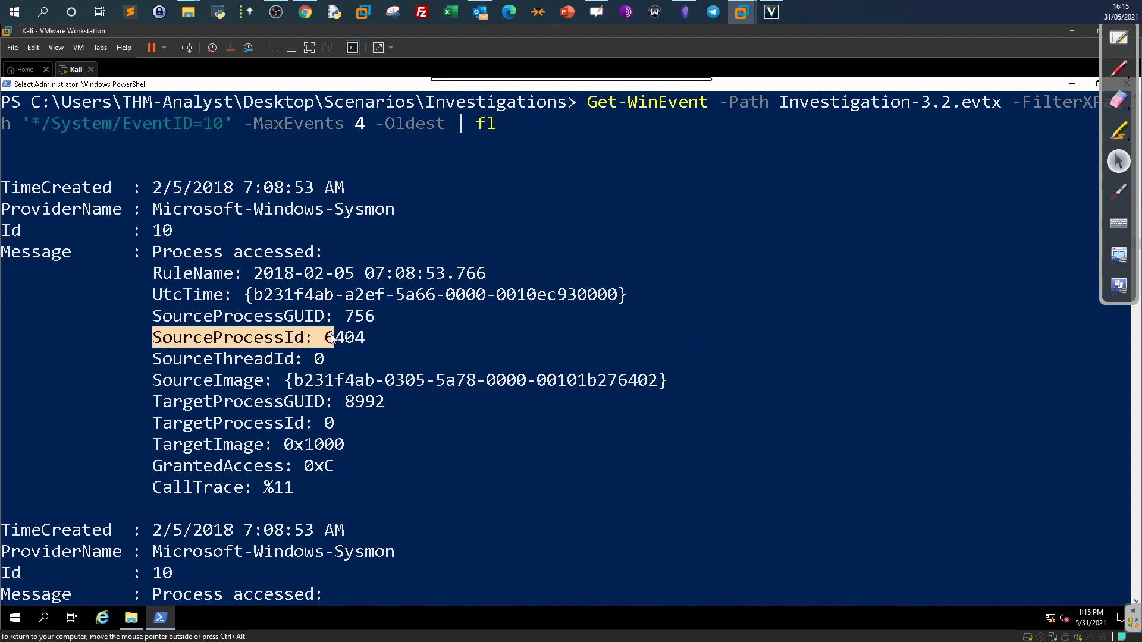
pyautogui.moveTo(148, 443); pyautogui.dragTo(355, 446)
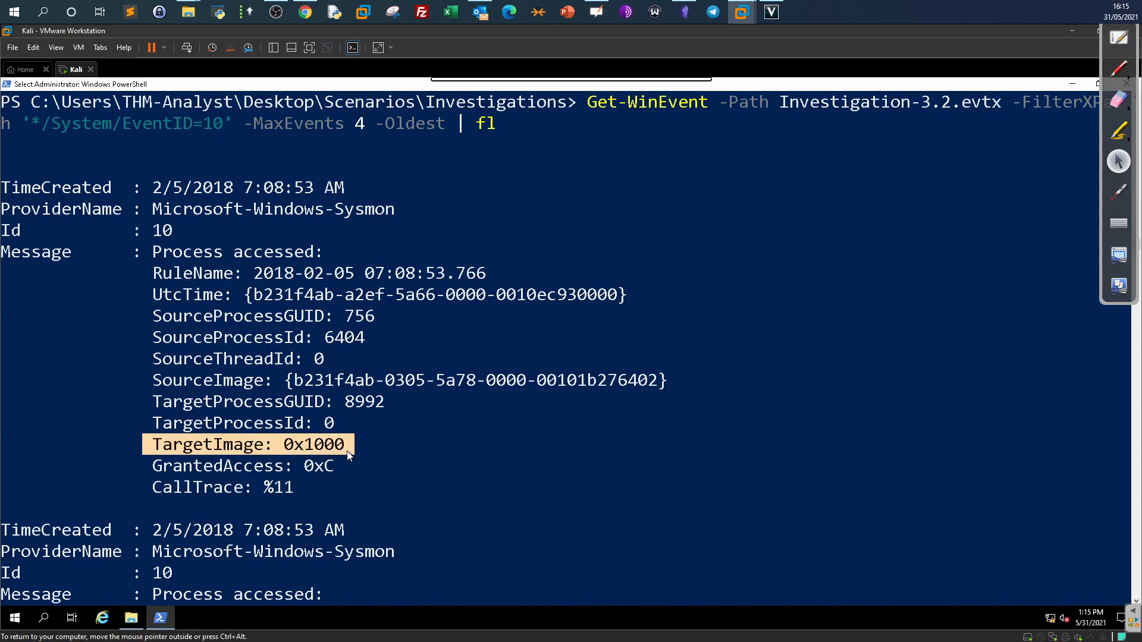
# Open Investigation-3.2.evtx in Event Viewer and filter the log to Event ID 10.
pyautogui.click(1072, 84)
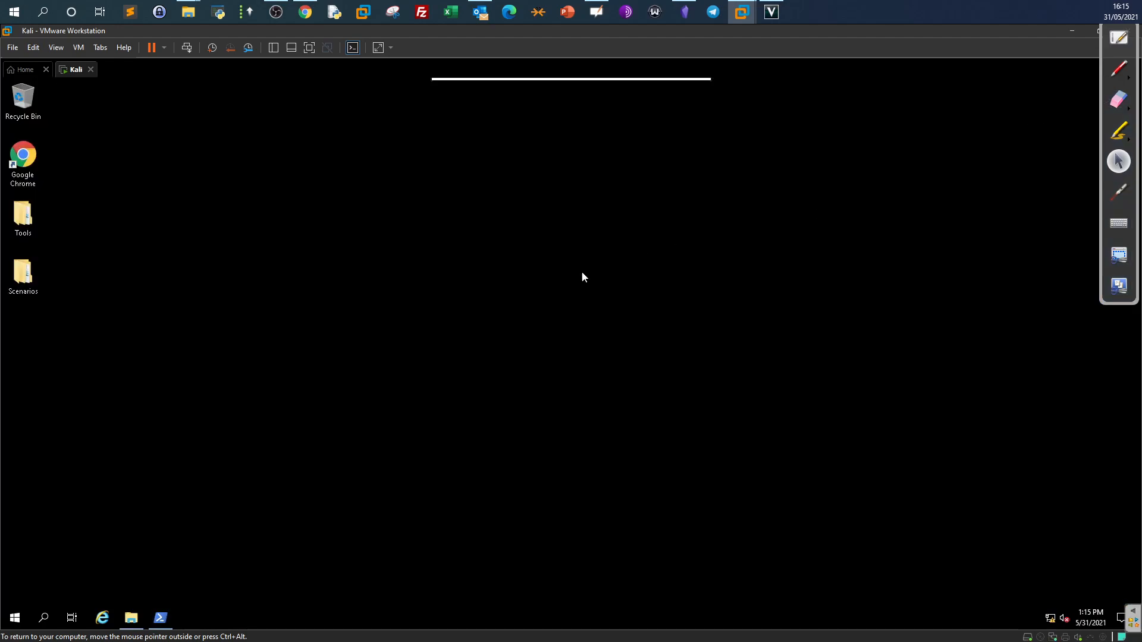
pyautogui.click(131, 618)
pyautogui.click(370, 291)
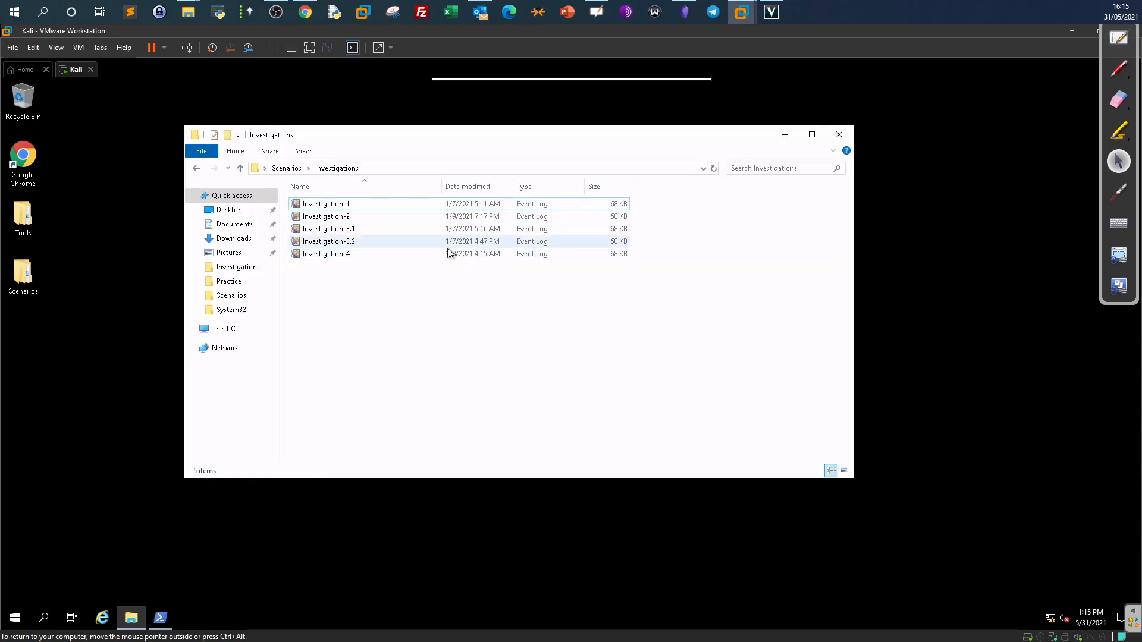
pyautogui.doubleClick(376, 243)
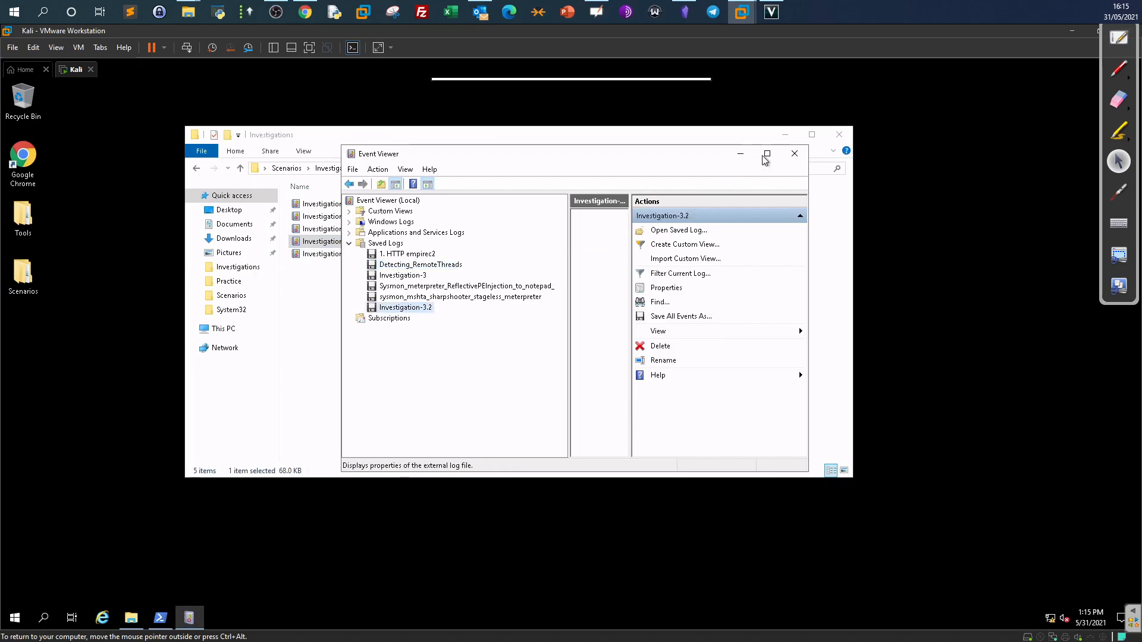
pyautogui.click(765, 161)
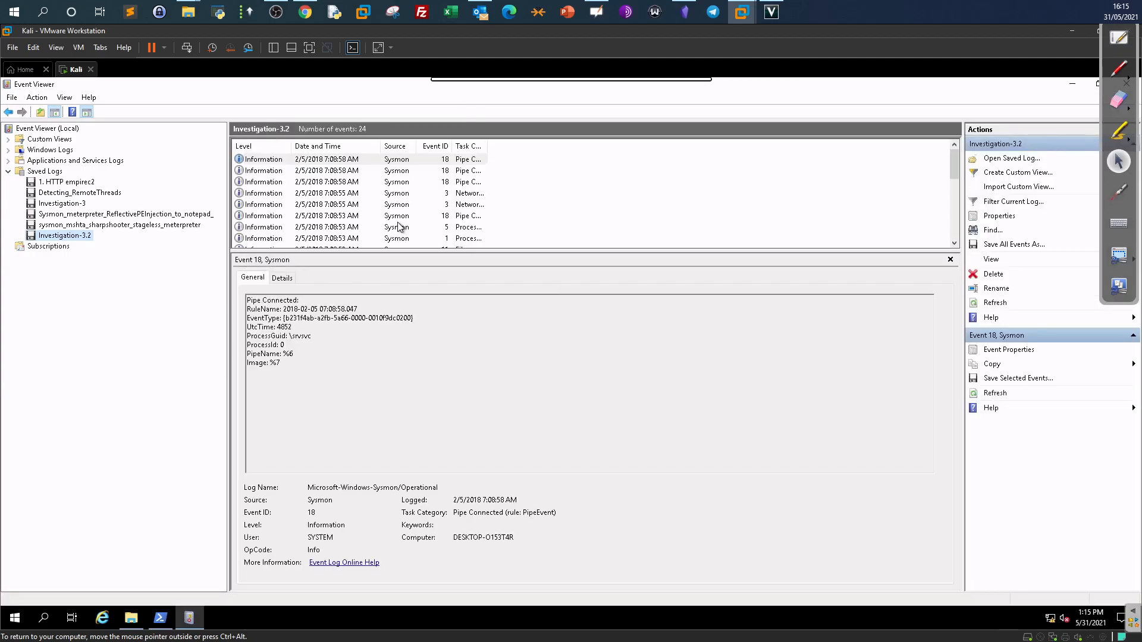
pyautogui.click(990, 202)
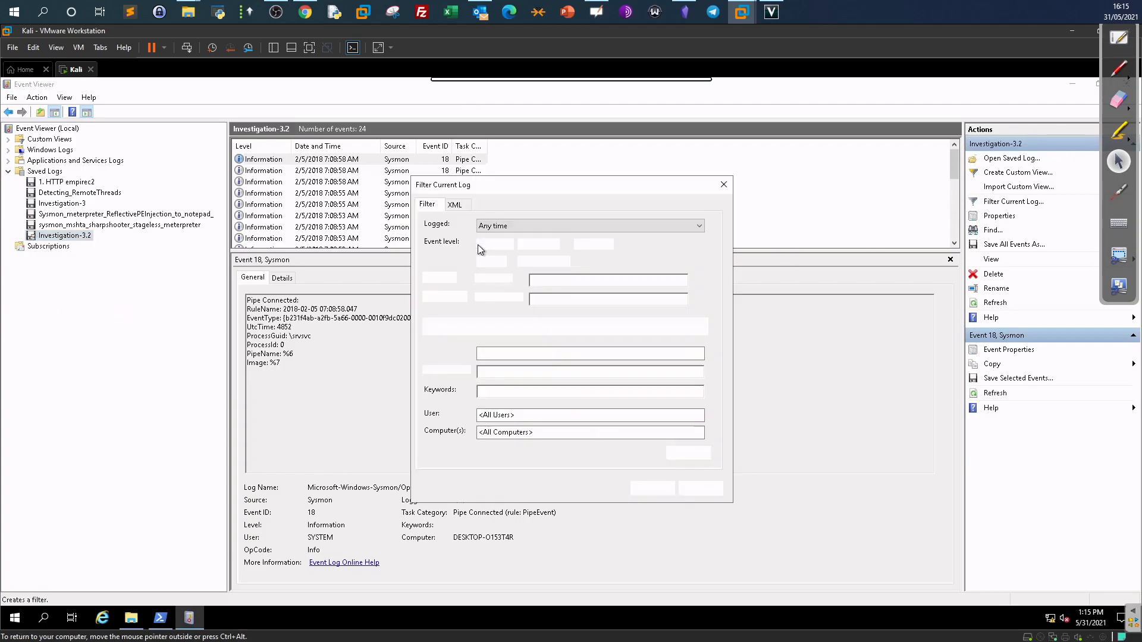
pyautogui.click(536, 353)
pyautogui.write('10')
pyautogui.click(653, 488)
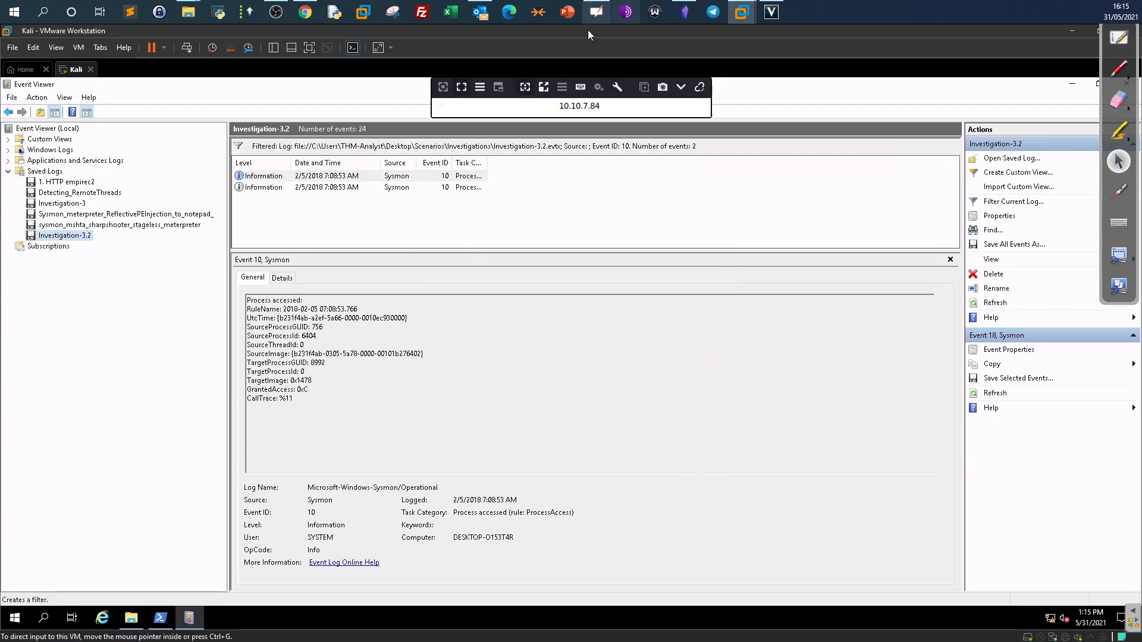
# In the first event's details, pick out lsass.exe accessing schtasks.exe and match it on TryHackMe.
pyautogui.click(402, 176)
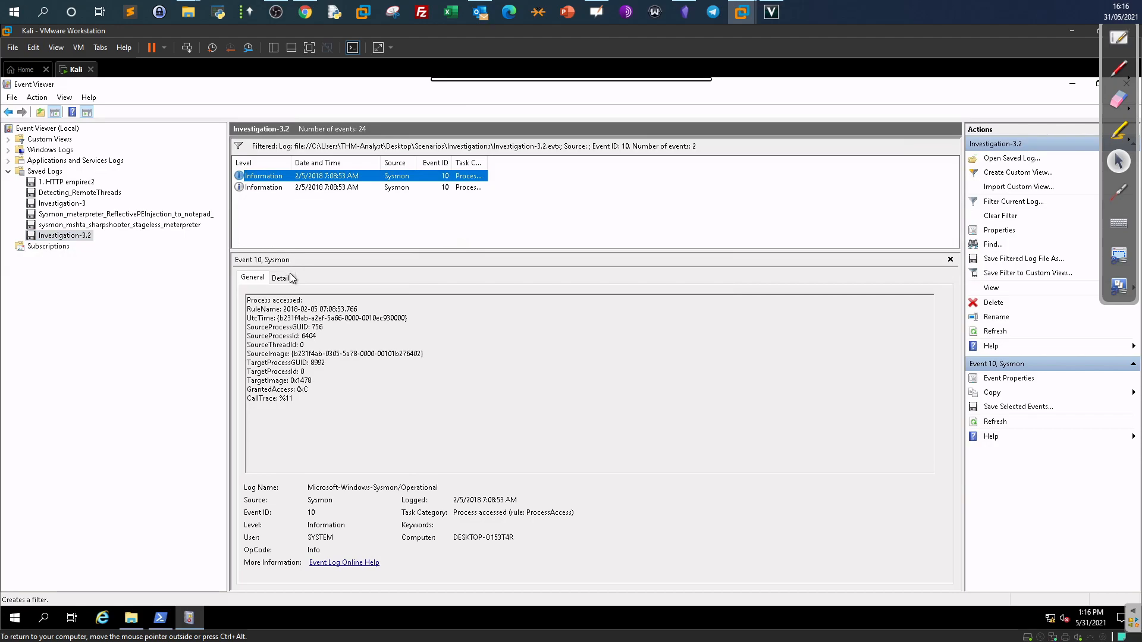
pyautogui.click(284, 278)
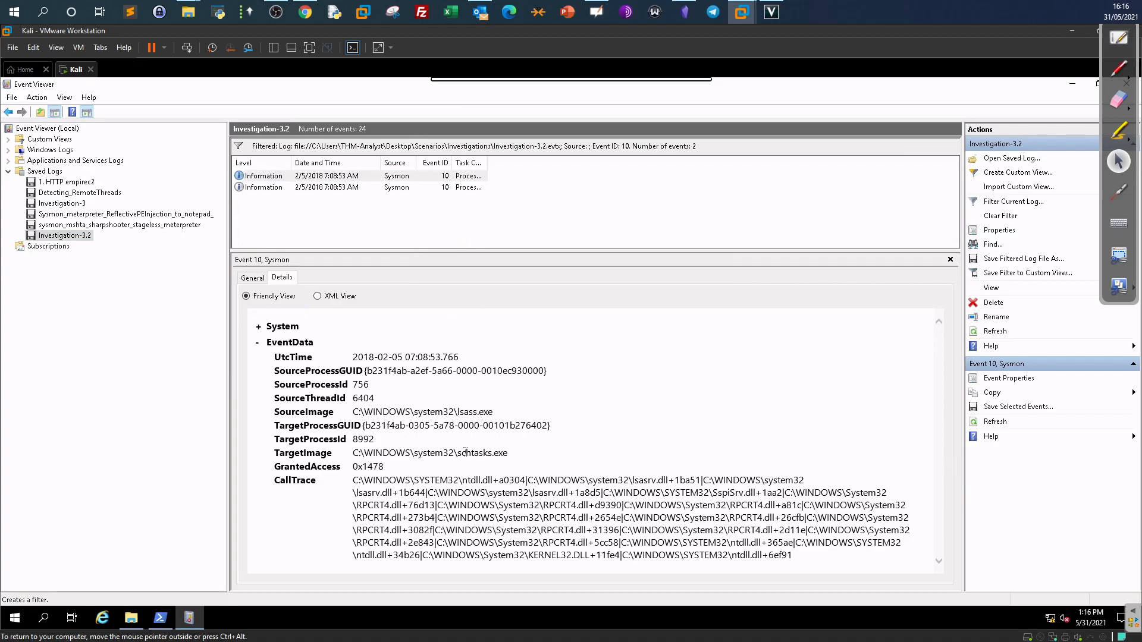
pyautogui.moveTo(508, 454); pyautogui.dragTo(463, 453)
pyautogui.moveTo(494, 412); pyautogui.dragTo(458, 411)
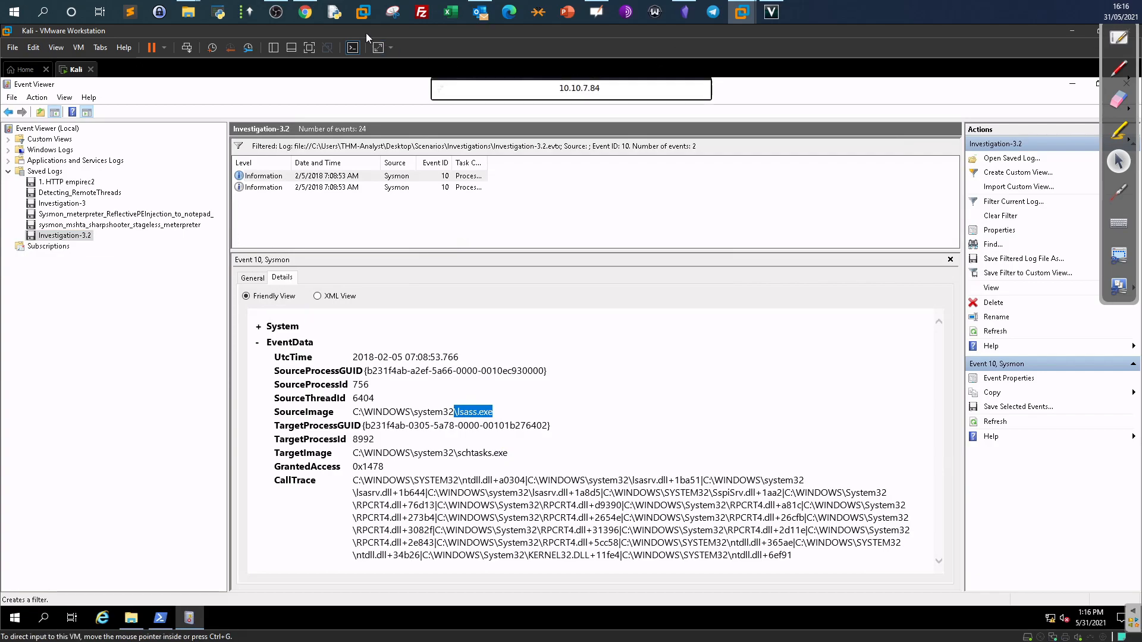
pyautogui.click(305, 12)
pyautogui.moveTo(201, 337); pyautogui.dragTo(254, 364)
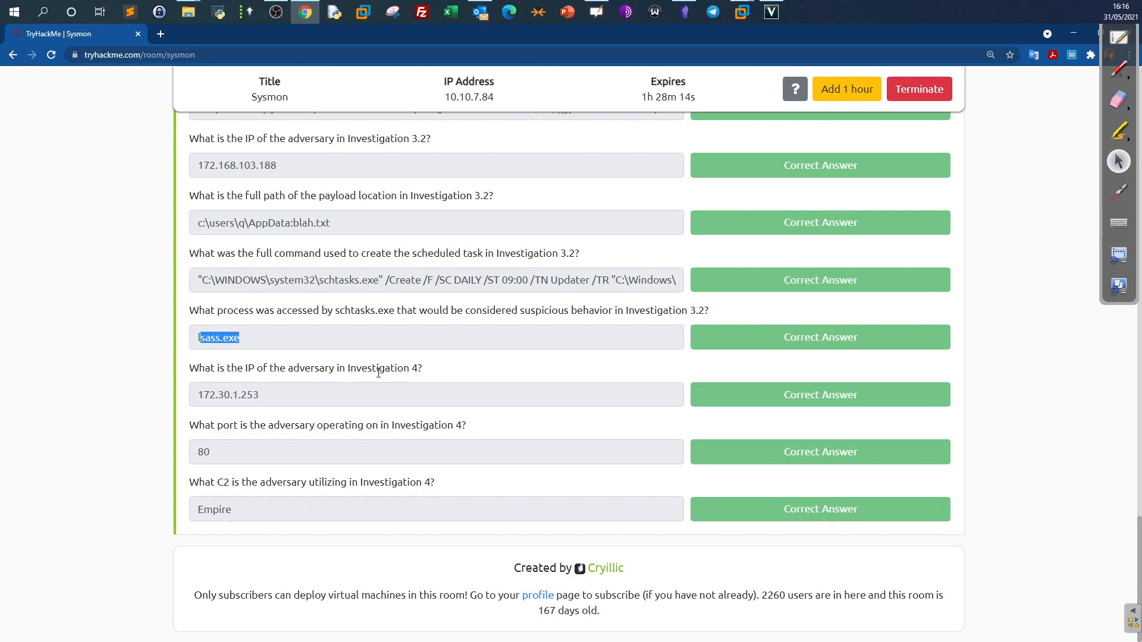
# Close Event Viewer in the Kali VM.
pyautogui.click(741, 12)
pyautogui.click(788, 82)
pyautogui.moveTo(960, 88); pyautogui.dragTo(607, 164)
pyautogui.click(777, 166)
# Read the Investigation 4 description about C2 communications on the TryHackMe page.
pyautogui.click(305, 12)
pyautogui.scroll(15, 395, 263)
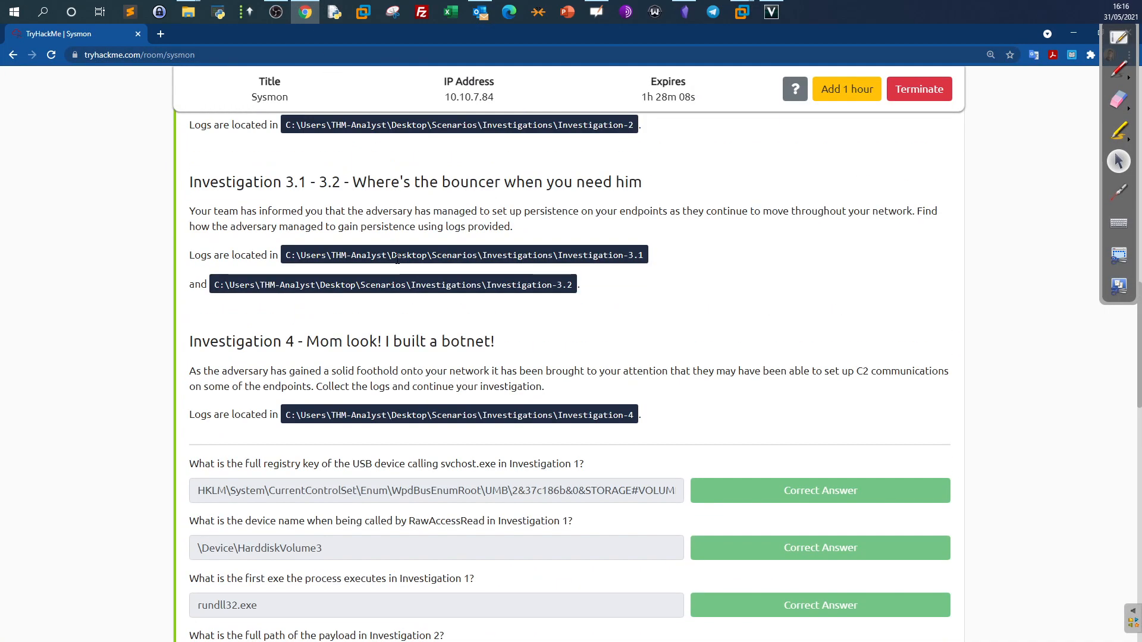
pyautogui.scroll(1, 397, 260)
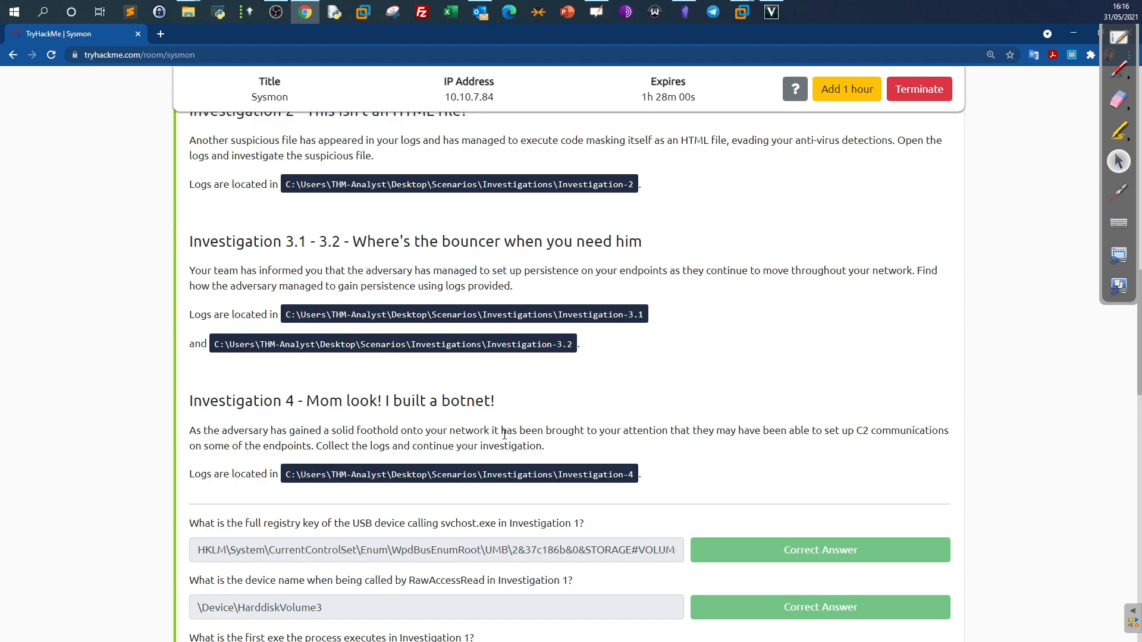
pyautogui.moveTo(703, 431); pyautogui.dragTo(872, 441)
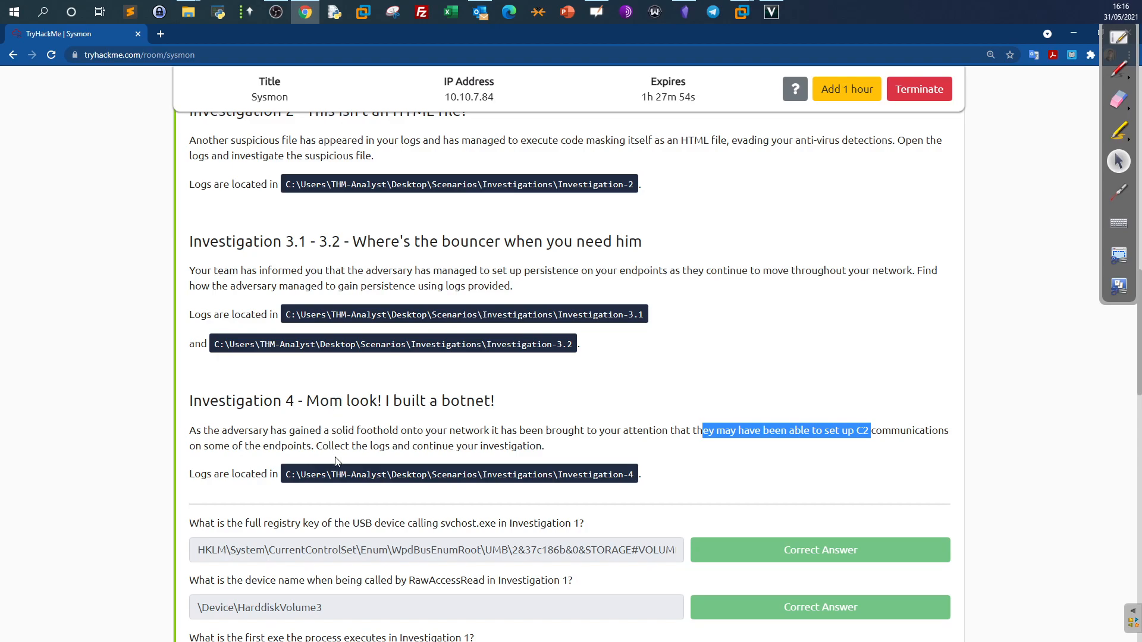
pyautogui.moveTo(327, 446); pyautogui.dragTo(481, 430)
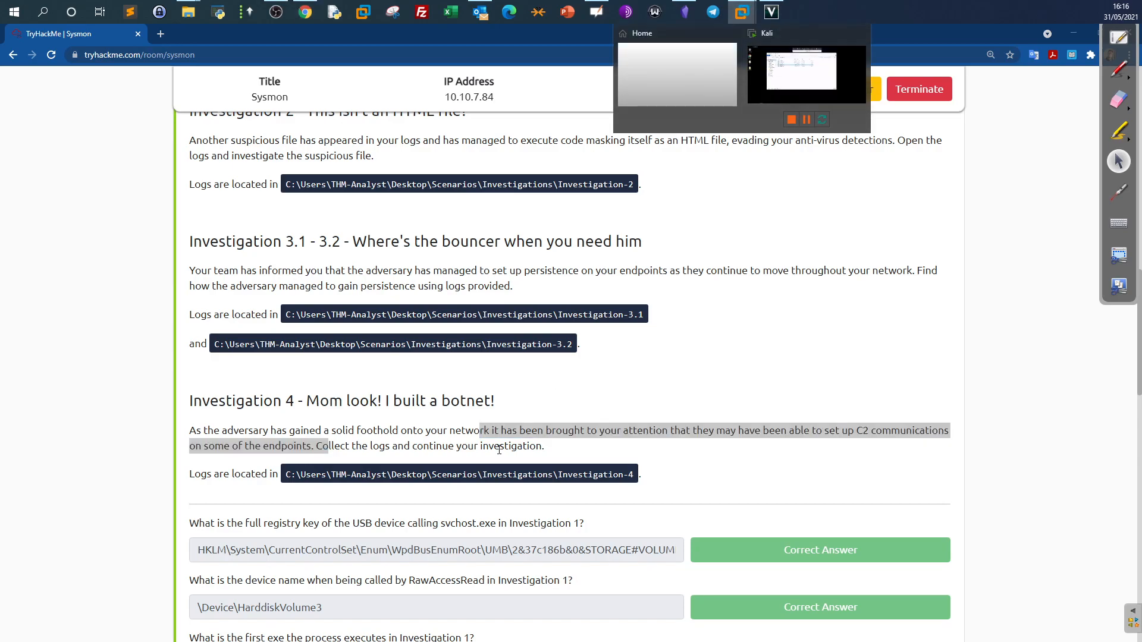
# Review the three Investigation 4 questions, focusing on the C2 framework question.
pyautogui.scroll(-10, 504, 425)
pyautogui.scroll(-4, 500, 450)
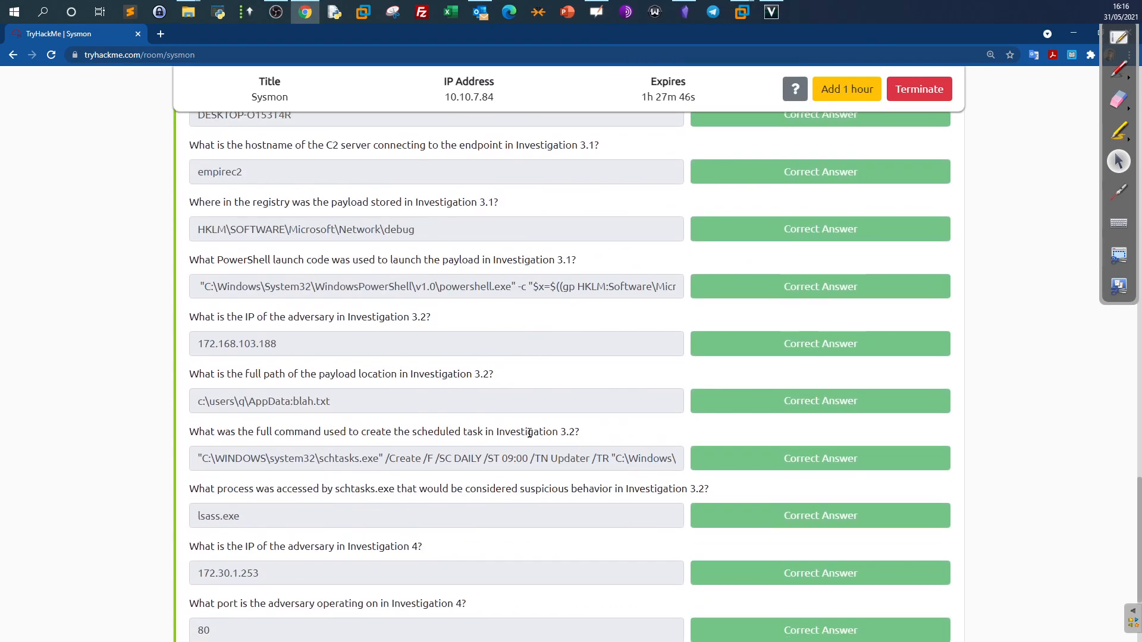
pyautogui.scroll(-2, 524, 427)
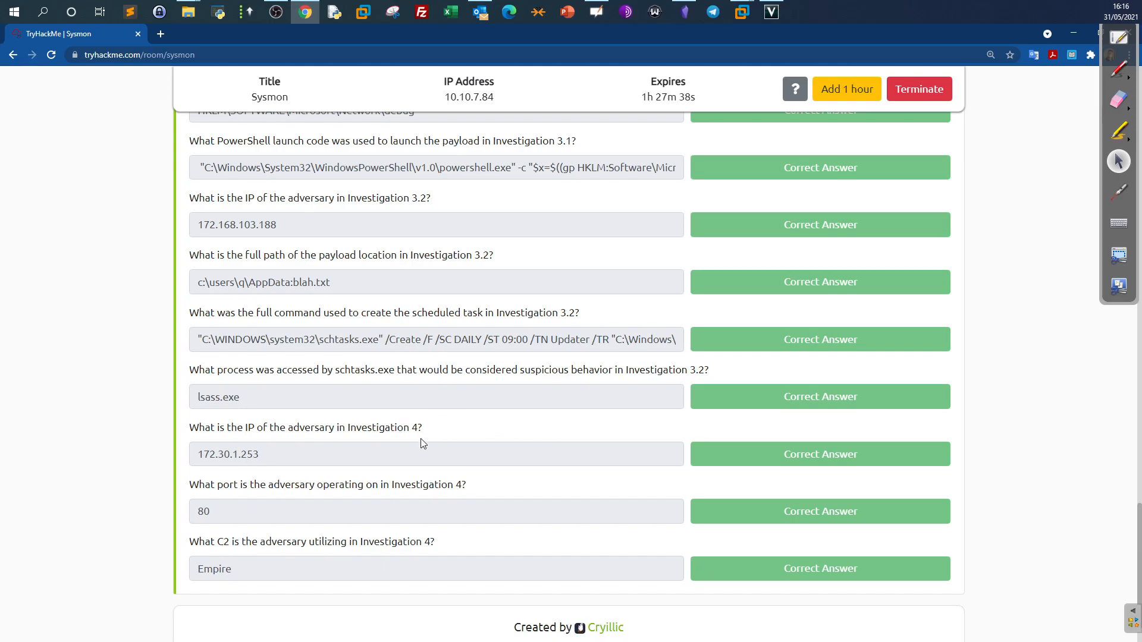
pyautogui.moveTo(189, 433); pyautogui.dragTo(364, 508)
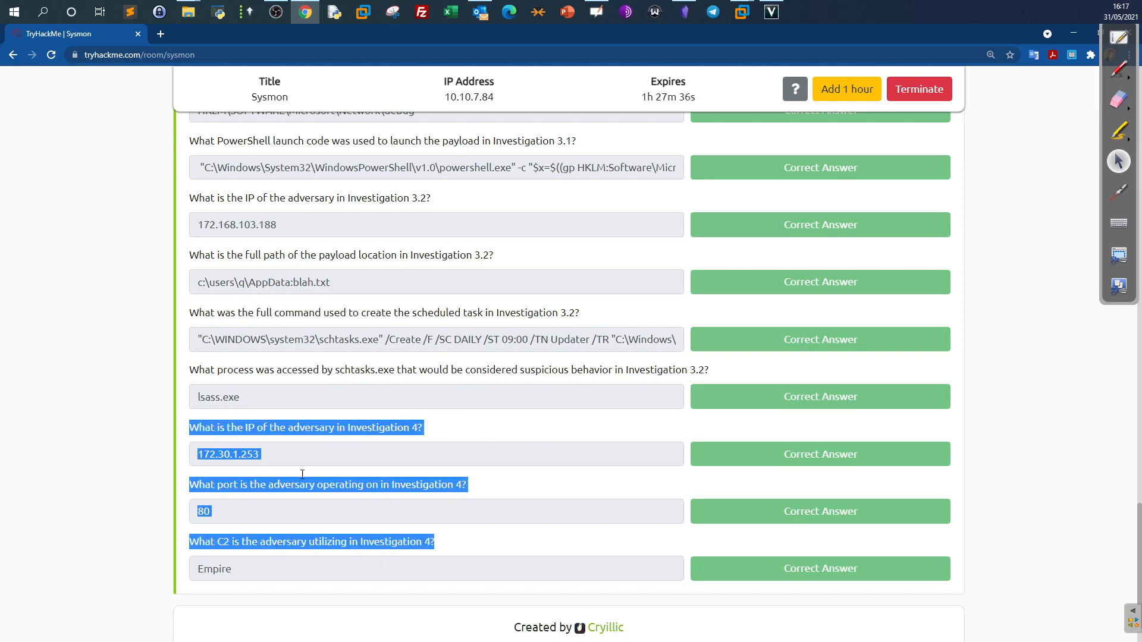
pyautogui.click(255, 512)
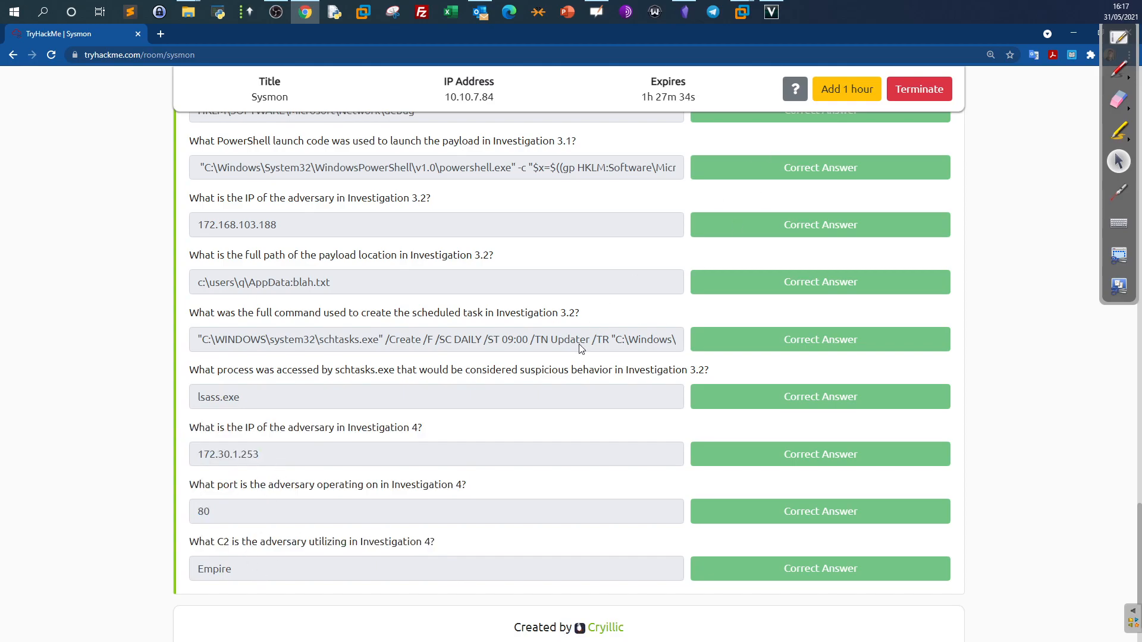
pyautogui.moveTo(424, 543); pyautogui.dragTo(291, 542)
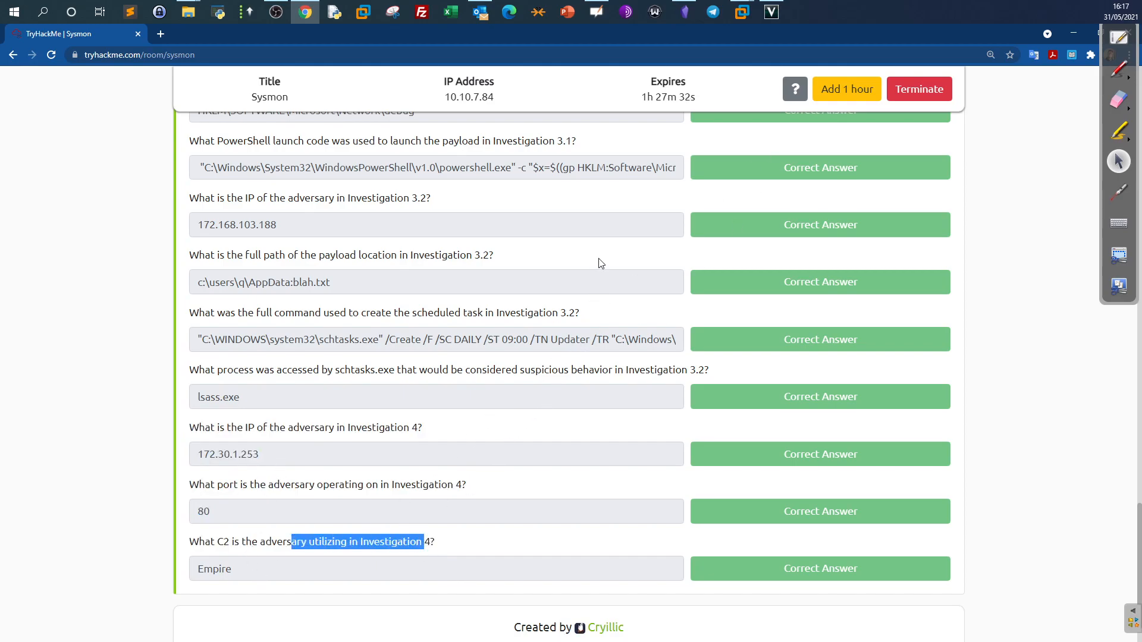
# Rerun the Get-WinEvent query against Investigation-4.evtx in the VM's PowerShell.
pyautogui.moveTo(741, 12)
pyautogui.click(812, 77)
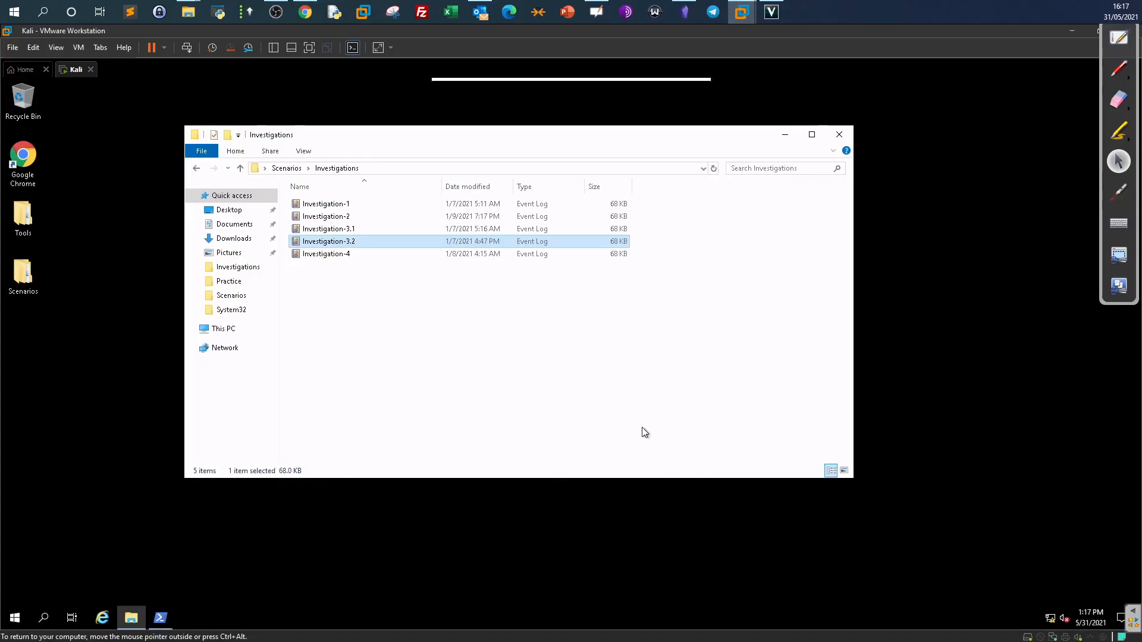
pyautogui.click(169, 619)
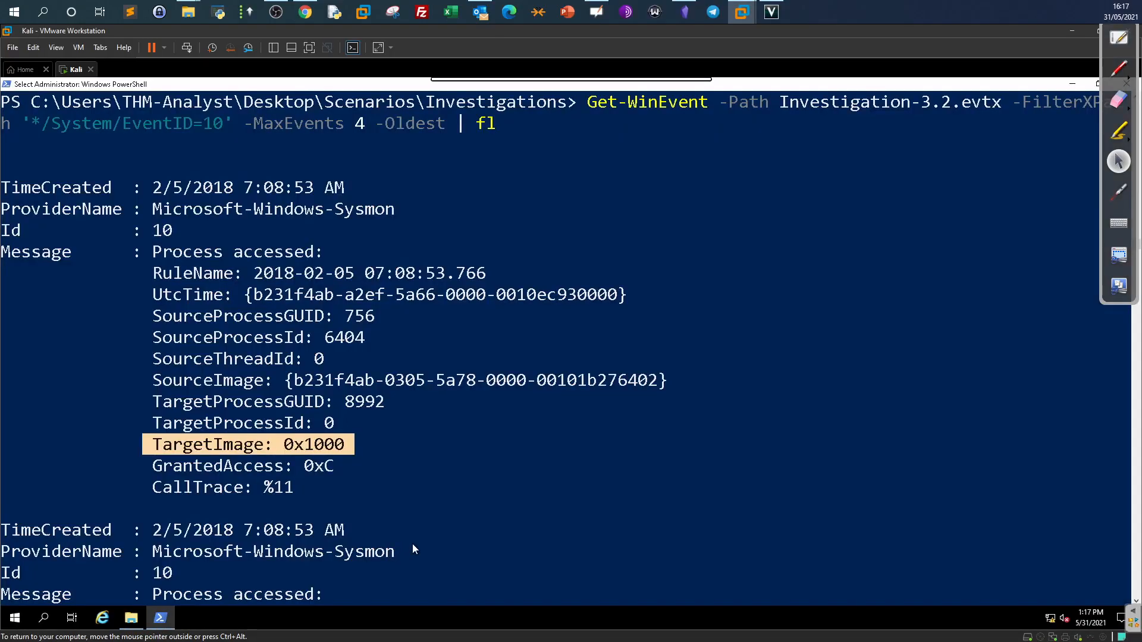
pyautogui.rightClick(412, 544)
pyautogui.press('Up')
pyautogui.press('Up')
pyautogui.press('Up')
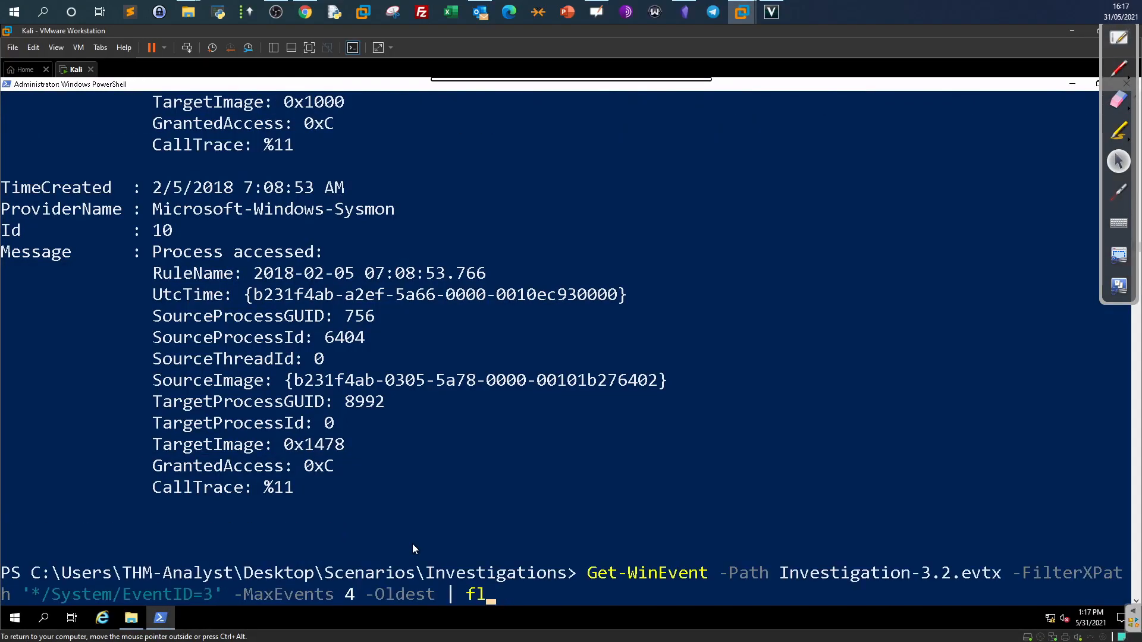
pyautogui.press('Left')
pyautogui.press('Left')
pyautogui.press('Left')
pyautogui.press('Left')
pyautogui.press('Left')
pyautogui.press('Left')
pyautogui.press('Left')
pyautogui.press('Left')
pyautogui.press('Left')
pyautogui.press('Left')
pyautogui.press('Left')
pyautogui.press('Left')
pyautogui.press('Left')
pyautogui.press('Left')
pyautogui.press('Left')
pyautogui.press('Left')
pyautogui.press('Left')
pyautogui.press('Left')
pyautogui.press('Left')
pyautogui.press('Left')
pyautogui.press('Left')
pyautogui.press('Left')
pyautogui.press('Left')
pyautogui.press('Left')
pyautogui.press('Left')
pyautogui.press('Left')
pyautogui.press('Left')
pyautogui.press('Left')
pyautogui.press('Left')
pyautogui.press('Left')
pyautogui.press('Left')
pyautogui.press('Left')
pyautogui.press('Left')
pyautogui.press('Left')
pyautogui.press('Left')
pyautogui.press('Left')
pyautogui.press('Left')
pyautogui.press('Left')
pyautogui.press('Left')
pyautogui.press('Left')
pyautogui.press('BackSpace')
pyautogui.press('BackSpace')
pyautogui.press('BackSpace')
pyautogui.press('BackSpace')
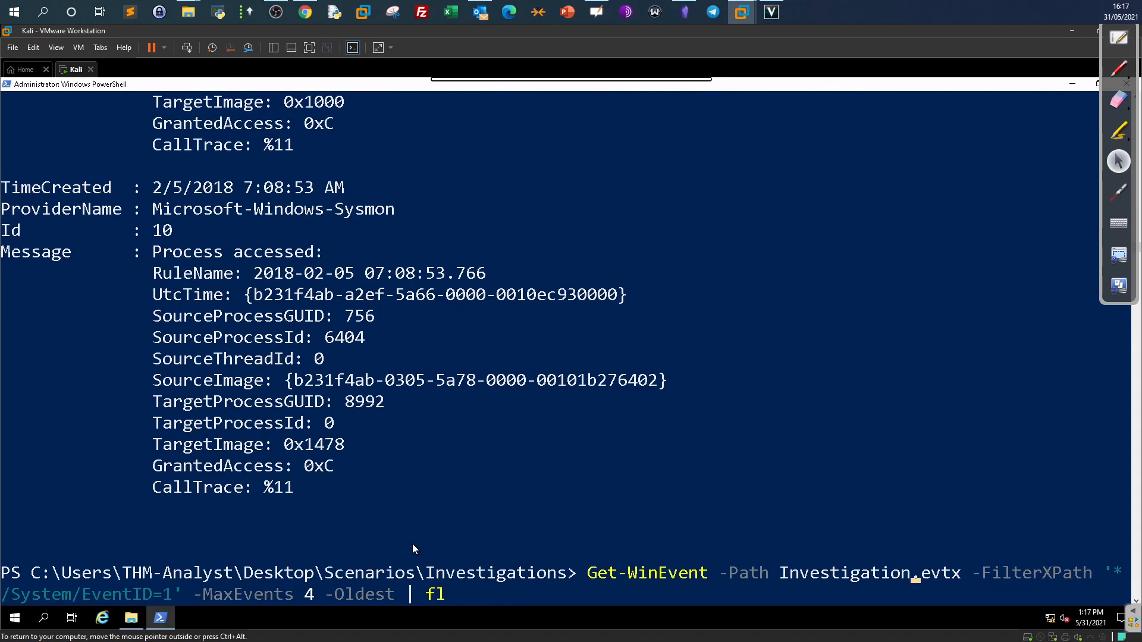
pyautogui.write('-4')
pyautogui.press('Right')
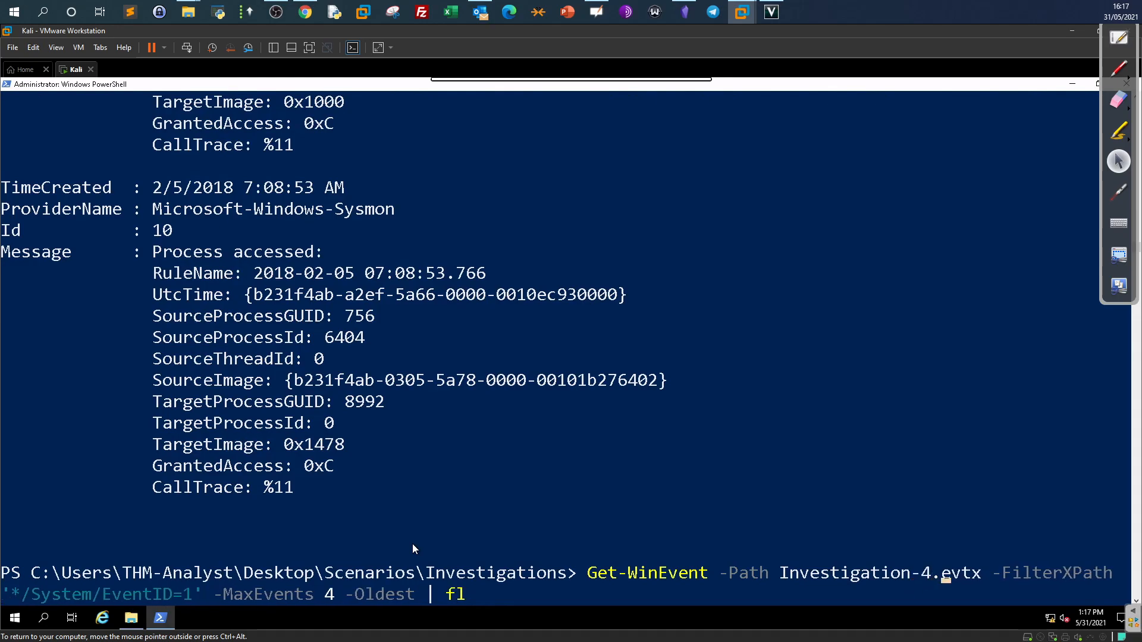
pyautogui.press('Right')
pyautogui.press('Right')
pyautogui.press('Right')
pyautogui.press('Right')
pyautogui.press('Right')
pyautogui.press('Right')
pyautogui.press('Right')
pyautogui.press('Right')
pyautogui.press('Right')
pyautogui.press('Right')
pyautogui.press('Right')
pyautogui.press('Right')
pyautogui.press('Right')
pyautogui.press('Right')
pyautogui.press('Right')
pyautogui.press('Right')
pyautogui.press('Right')
pyautogui.press('Right')
pyautogui.press('Right')
pyautogui.press('Right')
pyautogui.press('Return')
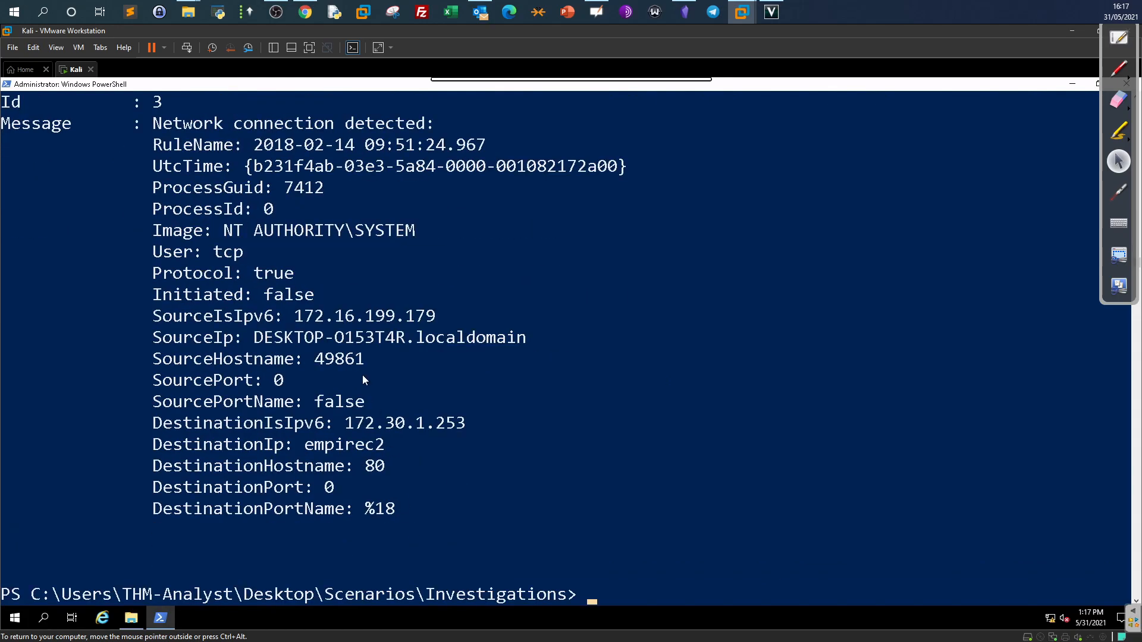
# Scroll through the Investigation 4 network-connection events, marking fields and checking them against the questions.
pyautogui.scroll(10, 364, 379)
pyautogui.scroll(5, 368, 383)
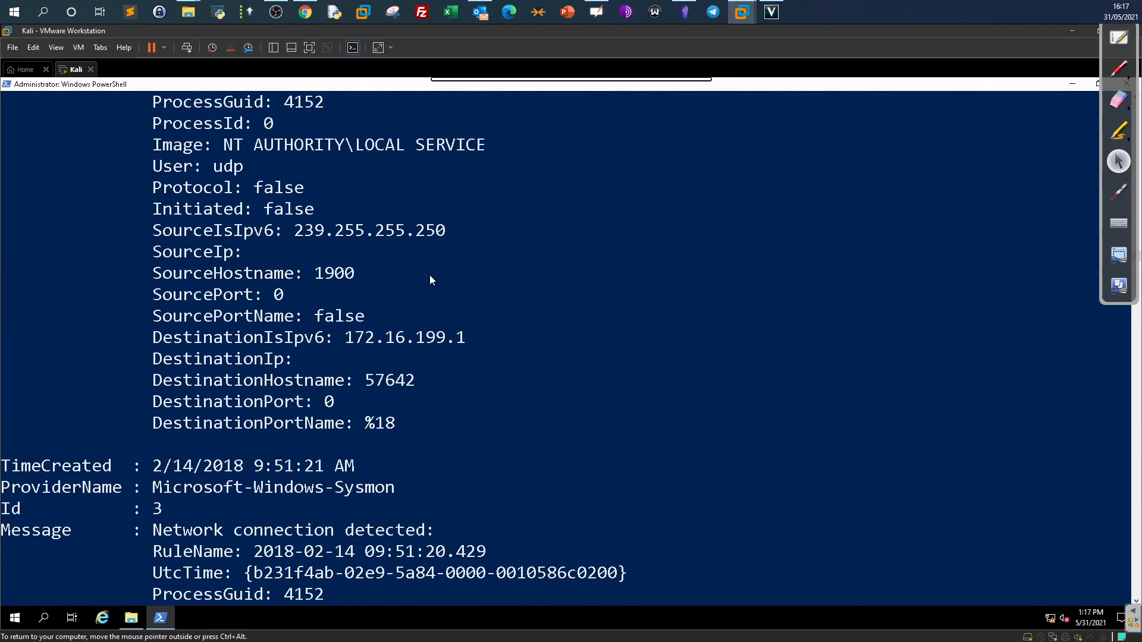
pyautogui.moveTo(470, 337); pyautogui.dragTo(351, 341)
pyautogui.scroll(-1, 387, 387)
pyautogui.scroll(-6, 390, 393)
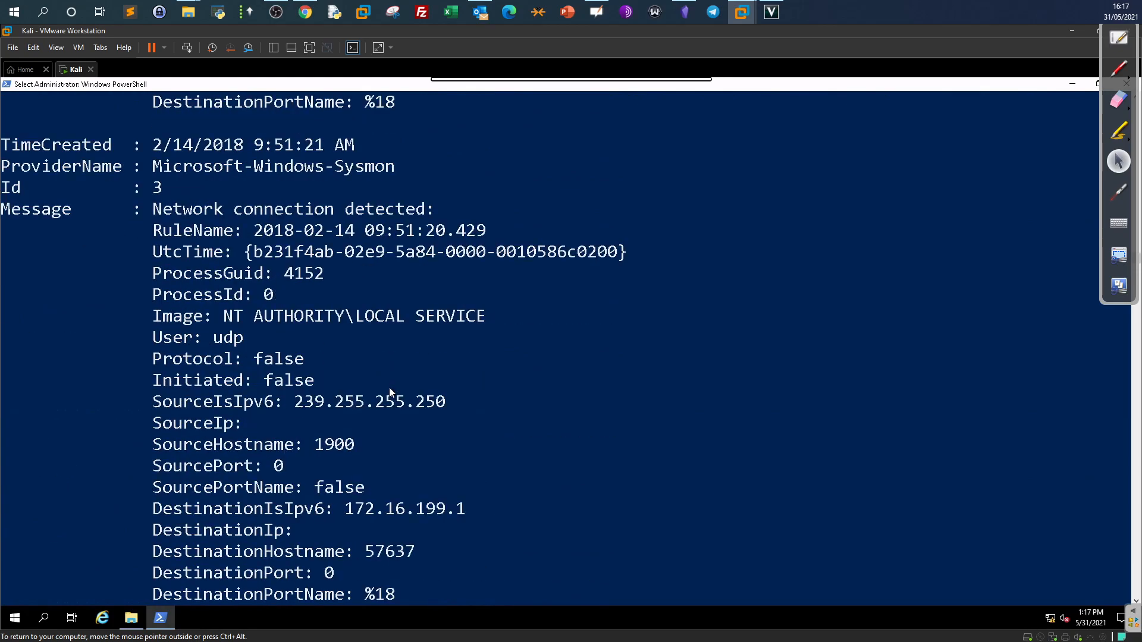
pyautogui.moveTo(473, 382); pyautogui.dragTo(352, 383)
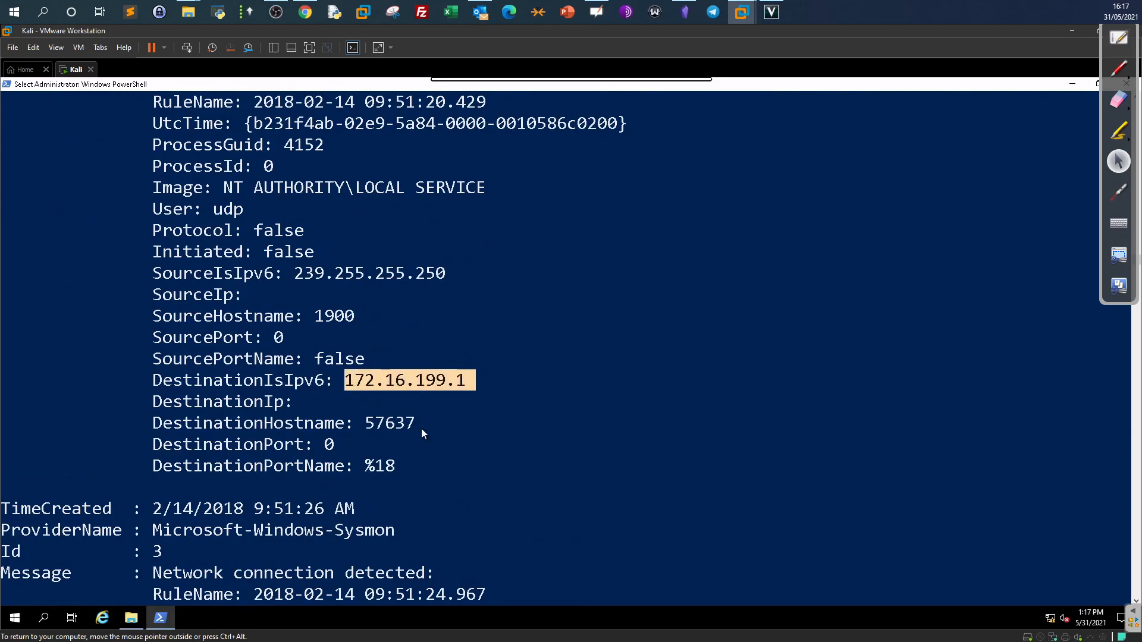
pyautogui.scroll(-7, 421, 428)
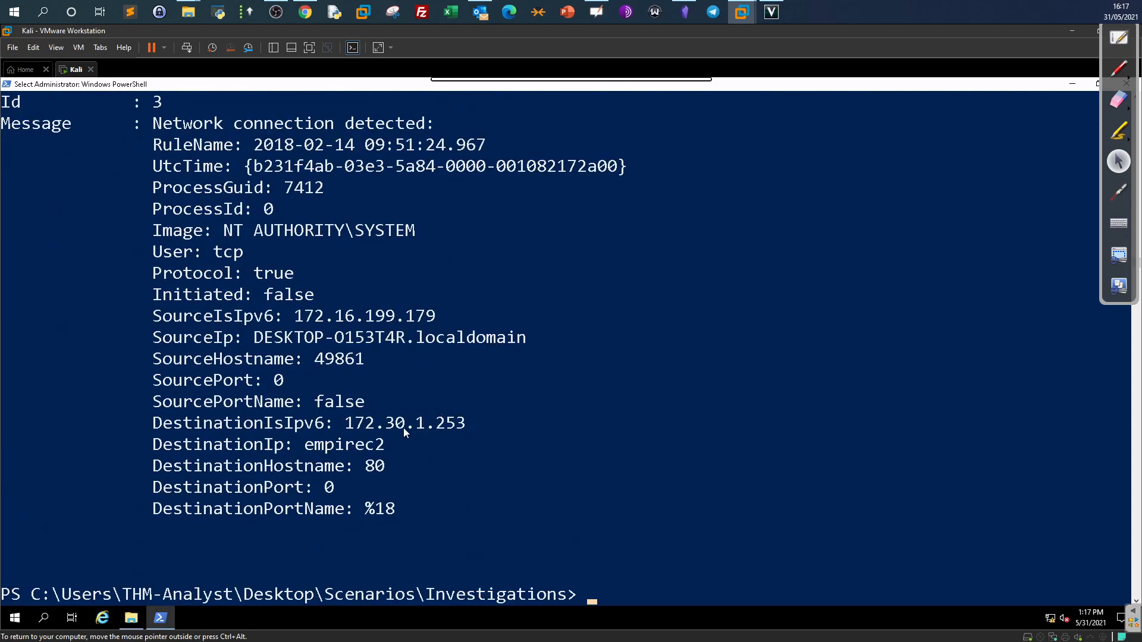
pyautogui.scroll(5, 461, 427)
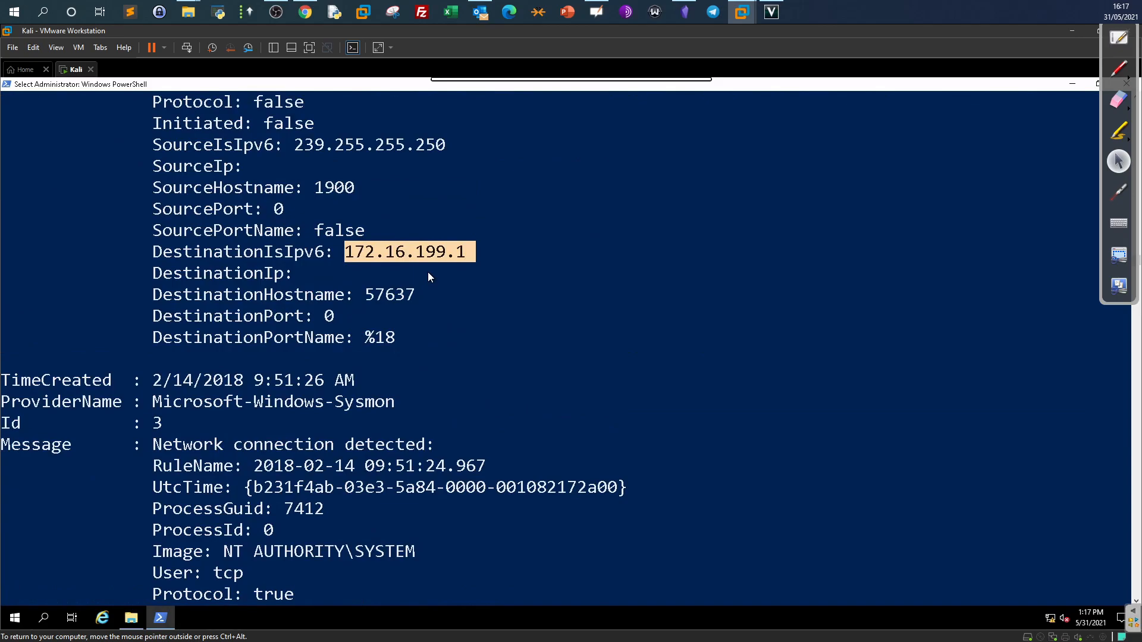
pyautogui.scroll(-4, 428, 277)
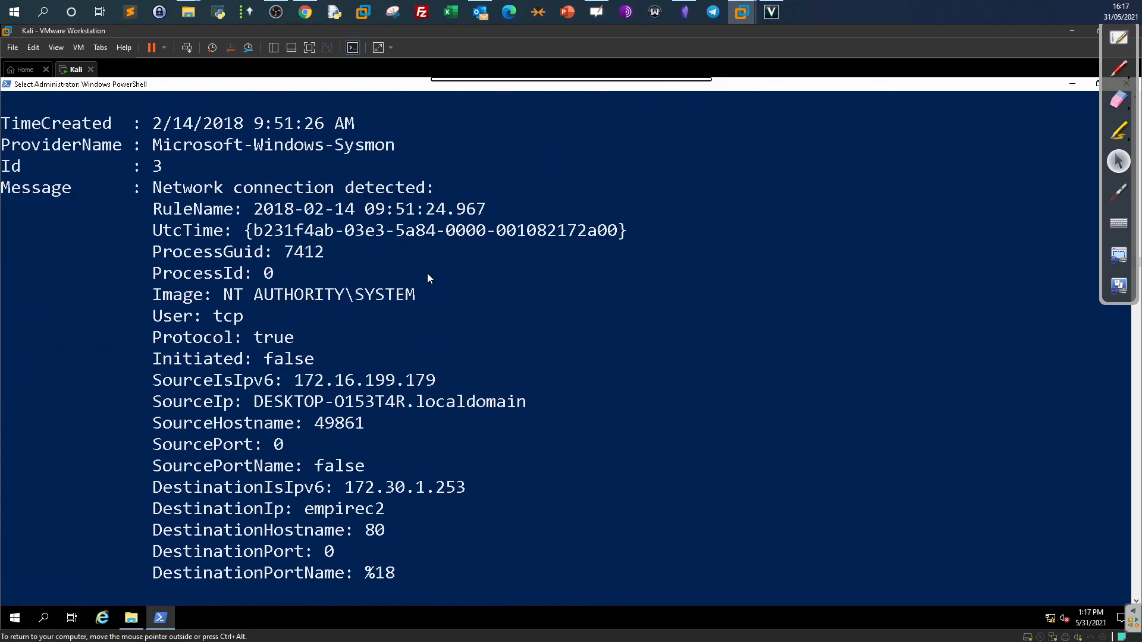
pyautogui.scroll(3, 428, 277)
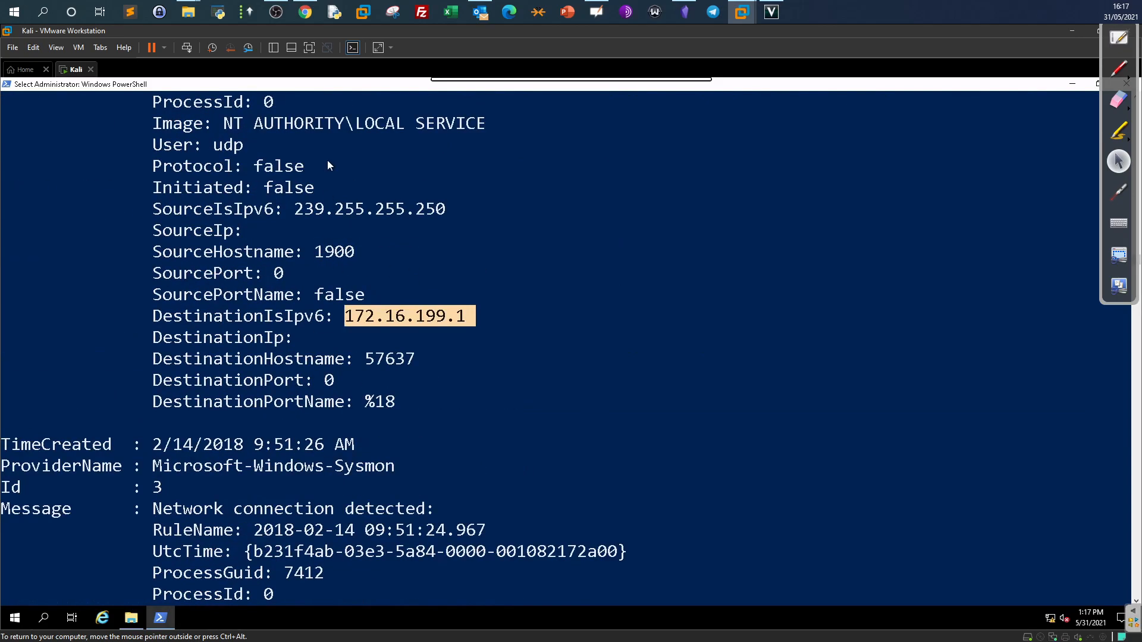
pyautogui.click(305, 12)
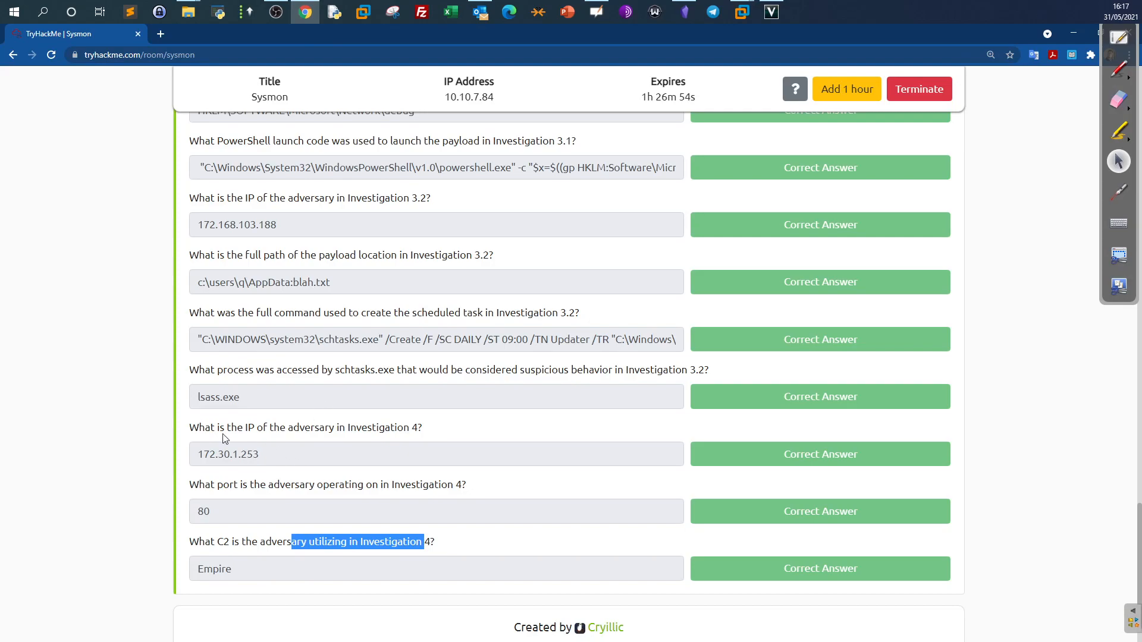
pyautogui.click(305, 11)
# Scan the Investigation 4 events, marking the 172.16.199.1 and 239.255.255.250 addresses.
pyautogui.scroll(5, 465, 398)
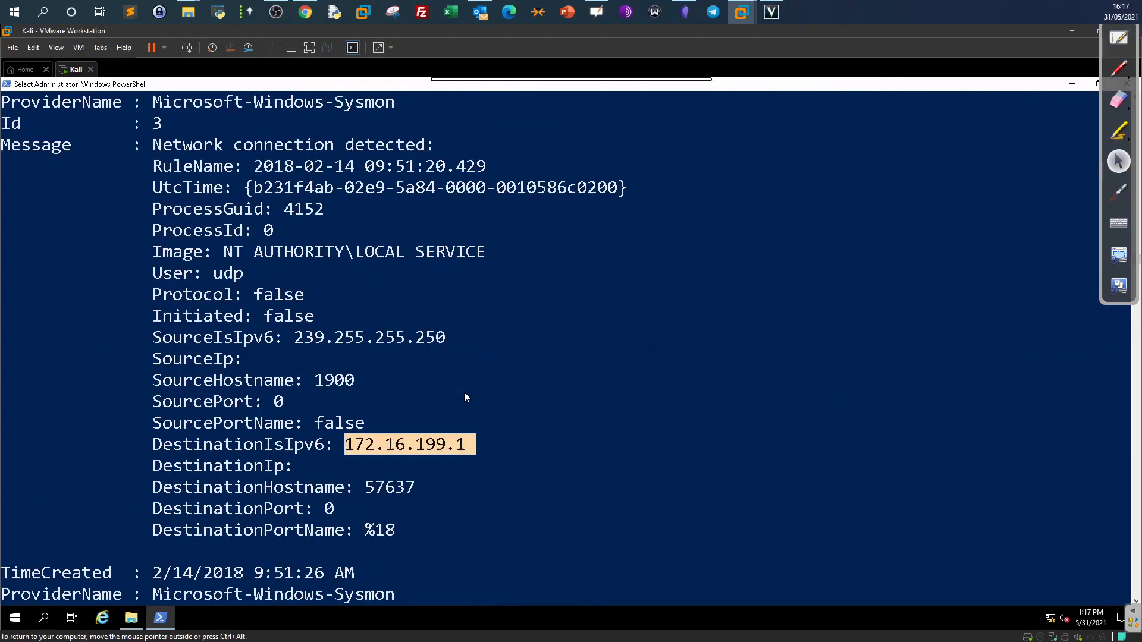
pyautogui.scroll(3, 465, 397)
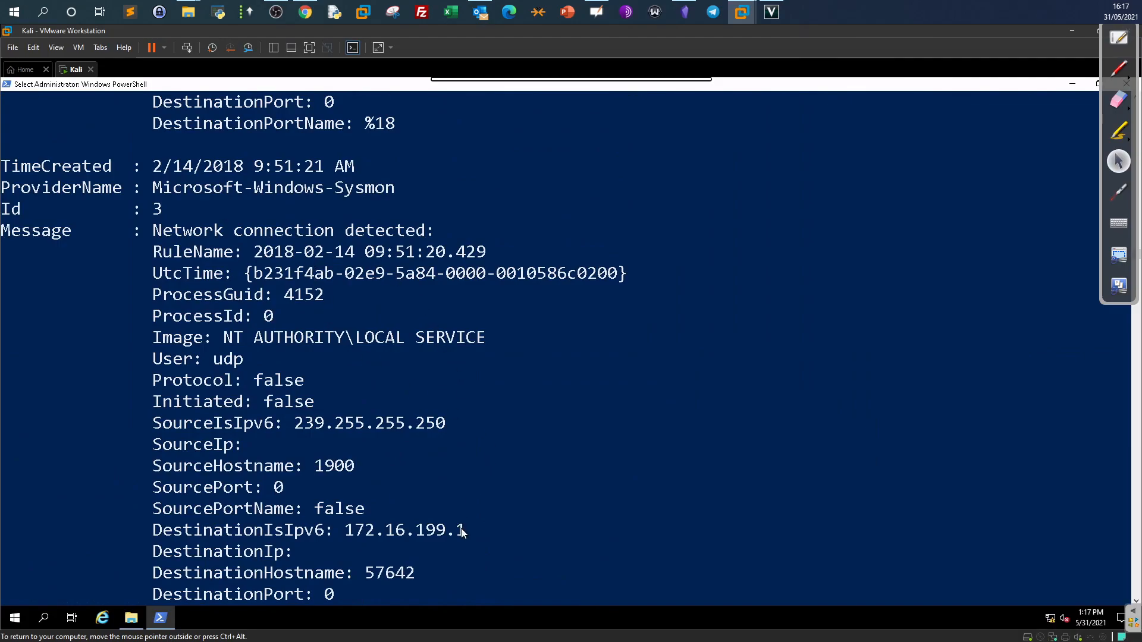
pyautogui.moveTo(465, 530); pyautogui.dragTo(221, 536)
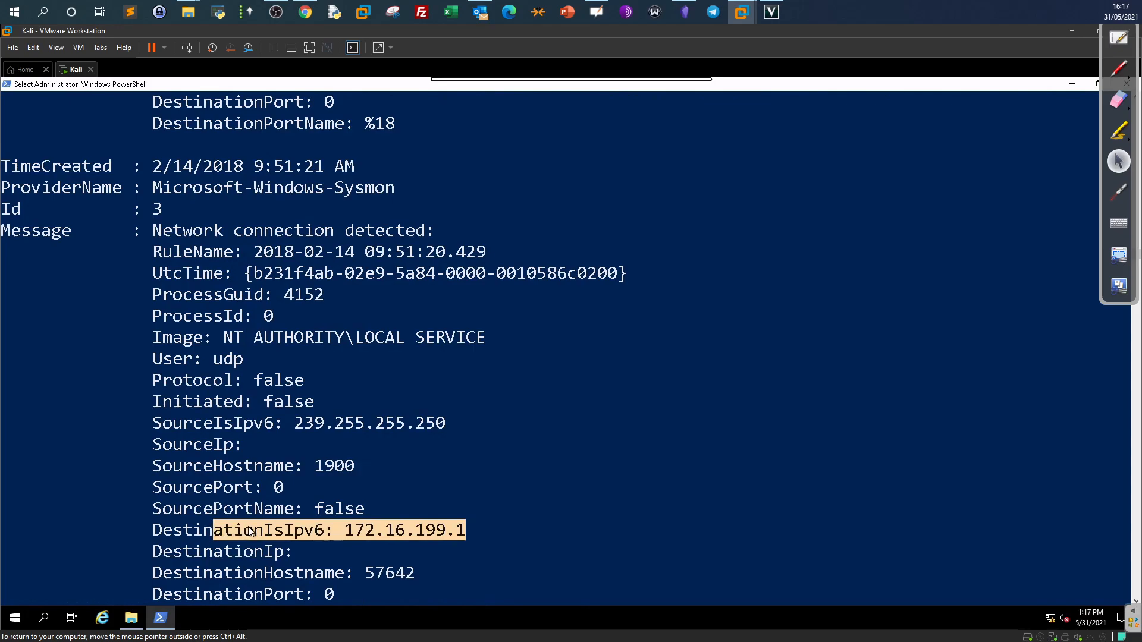
pyautogui.scroll(-2, 243, 467)
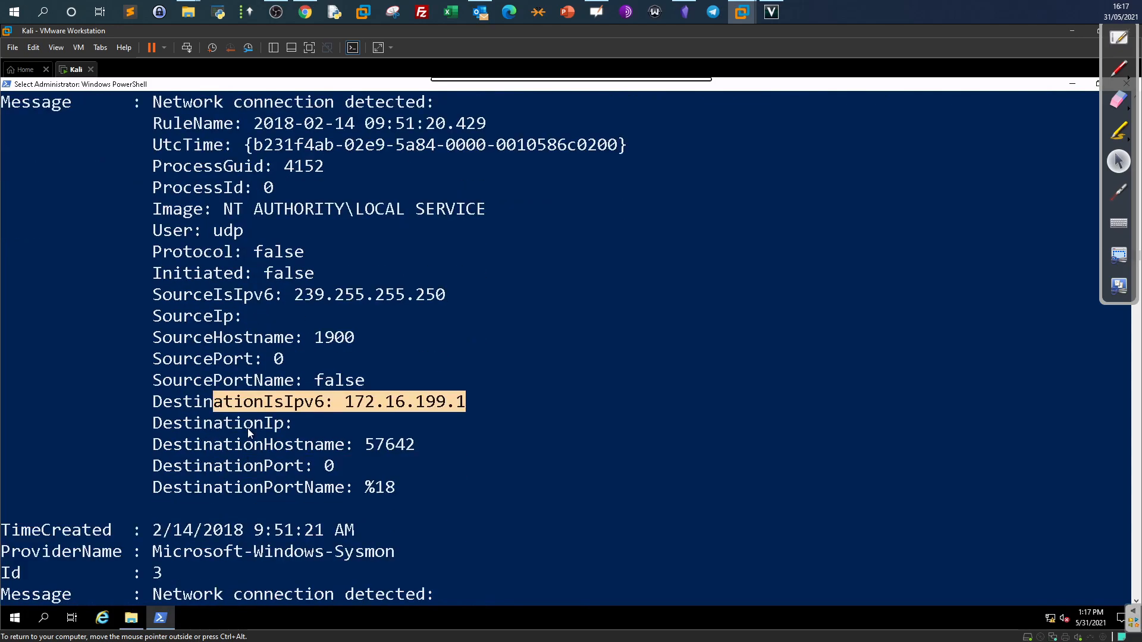
pyautogui.moveTo(447, 294); pyautogui.dragTo(294, 299)
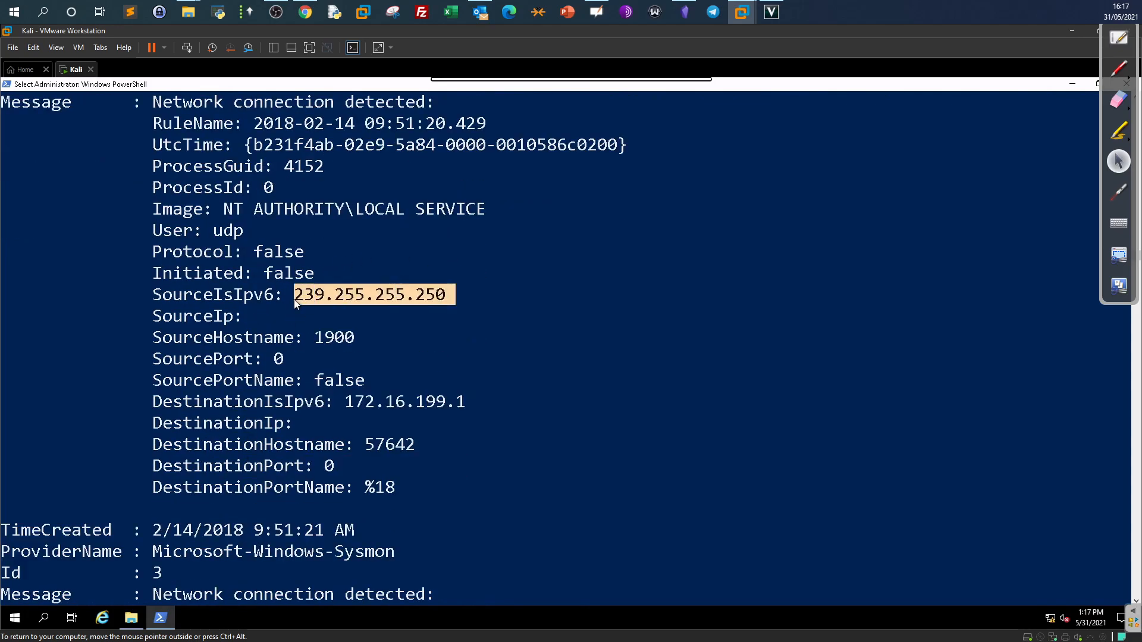
pyautogui.rightClick(361, 393)
pyautogui.scroll(-5, 361, 392)
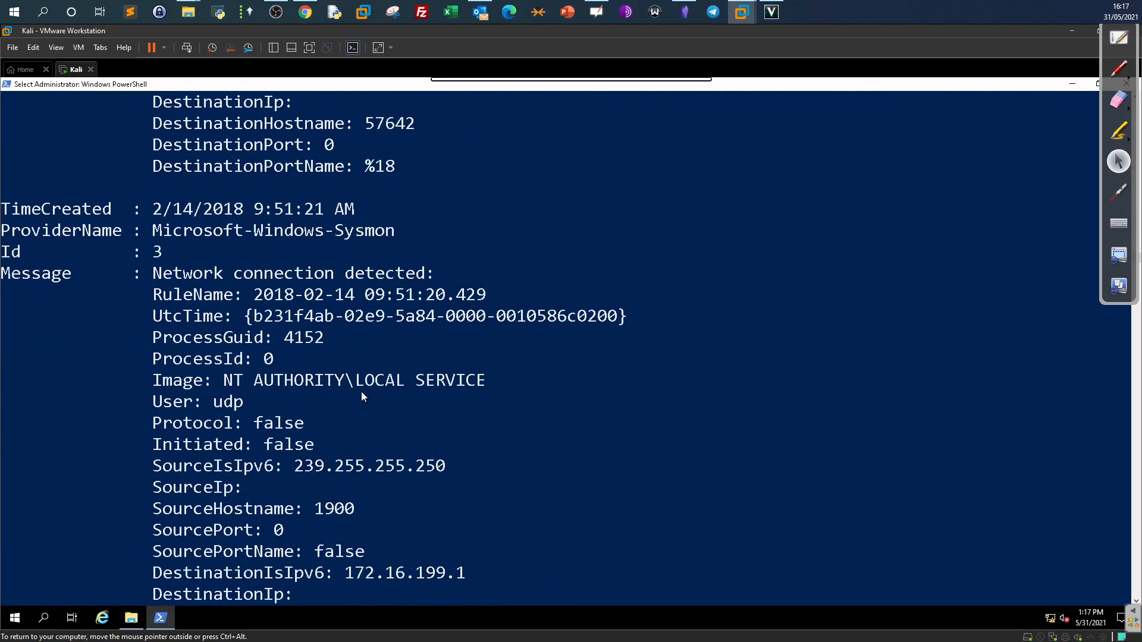
pyautogui.scroll(-1, 361, 393)
pyautogui.scroll(4, 362, 397)
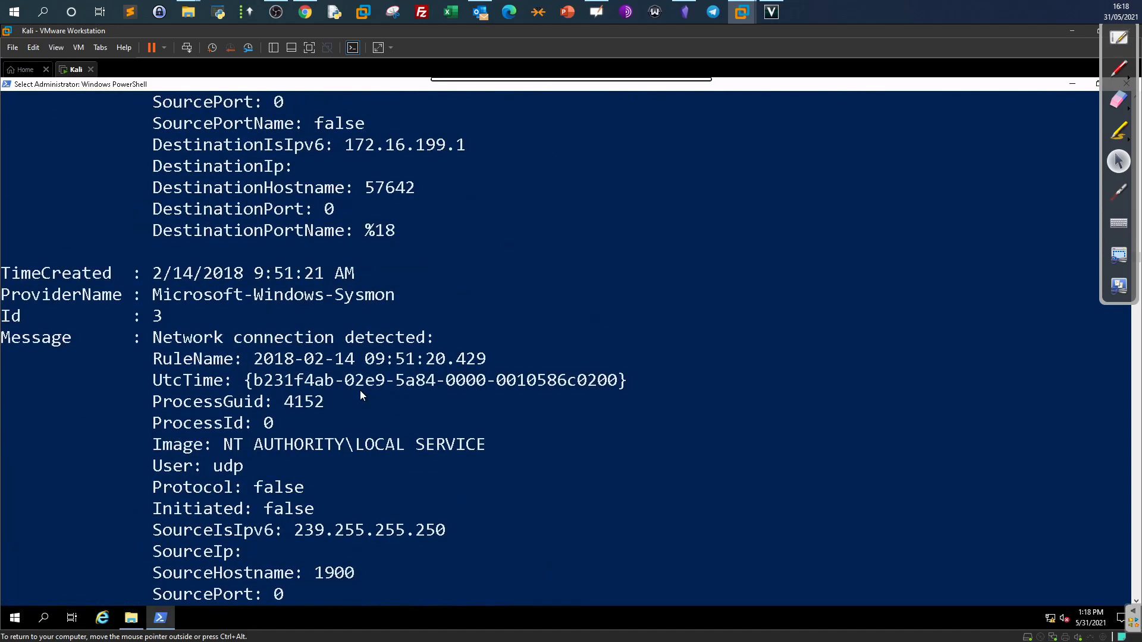
pyautogui.scroll(3, 357, 397)
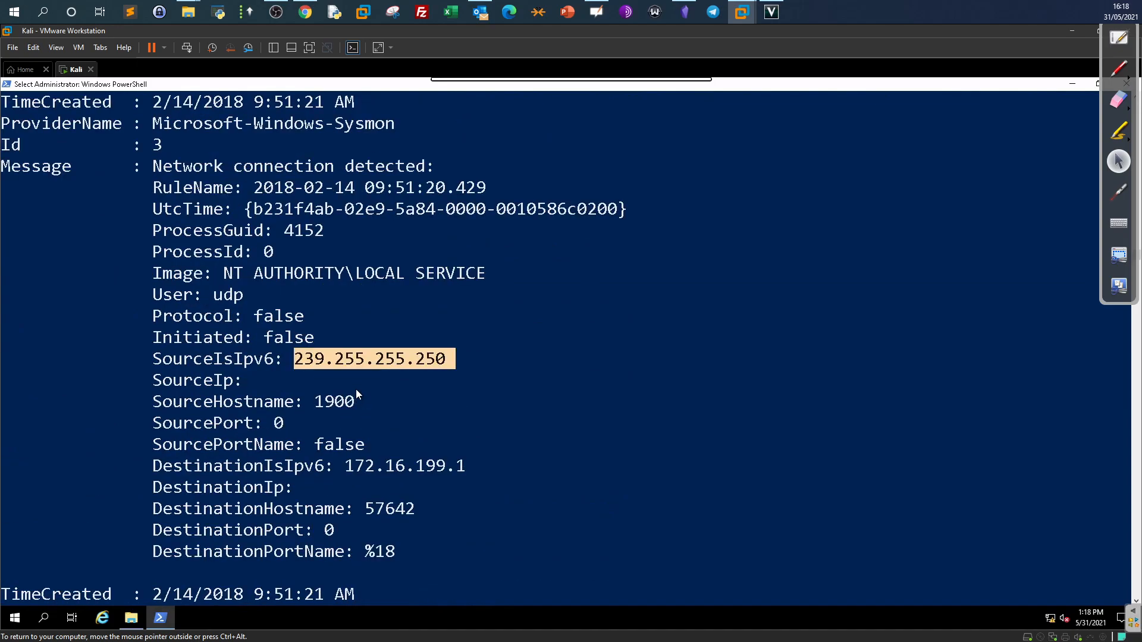
# Mark the NT AUTHORITY\SYSTEM image and source address 172.16.199.179 of the empirec2 connection.
pyautogui.moveTo(237, 275); pyautogui.dragTo(492, 275)
pyautogui.scroll(-11, 331, 390)
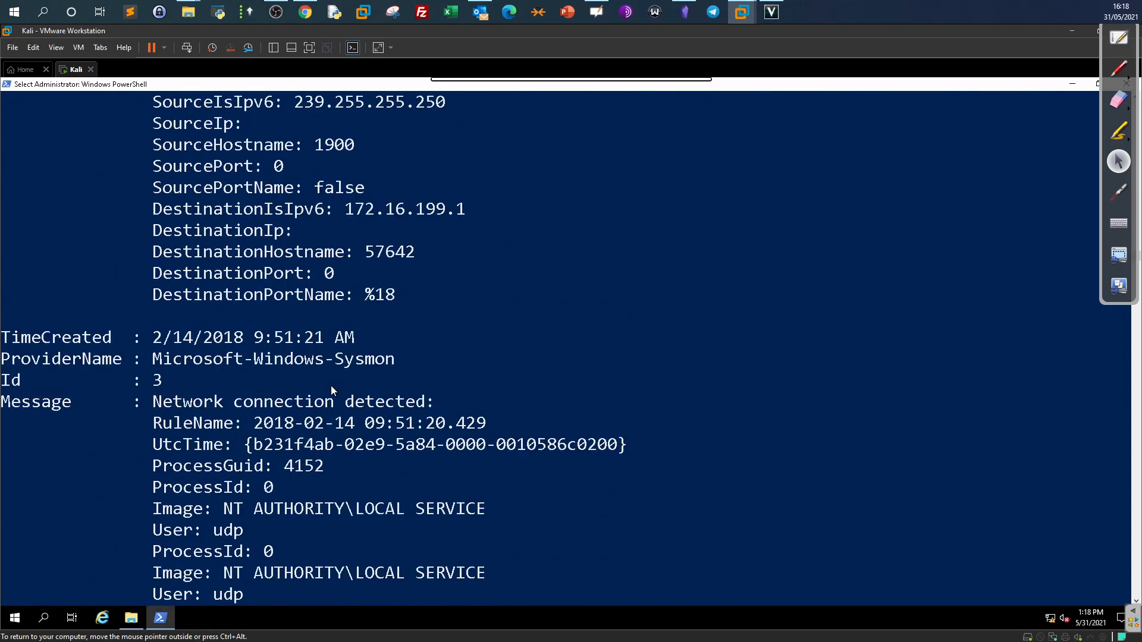
pyautogui.scroll(-4, 331, 386)
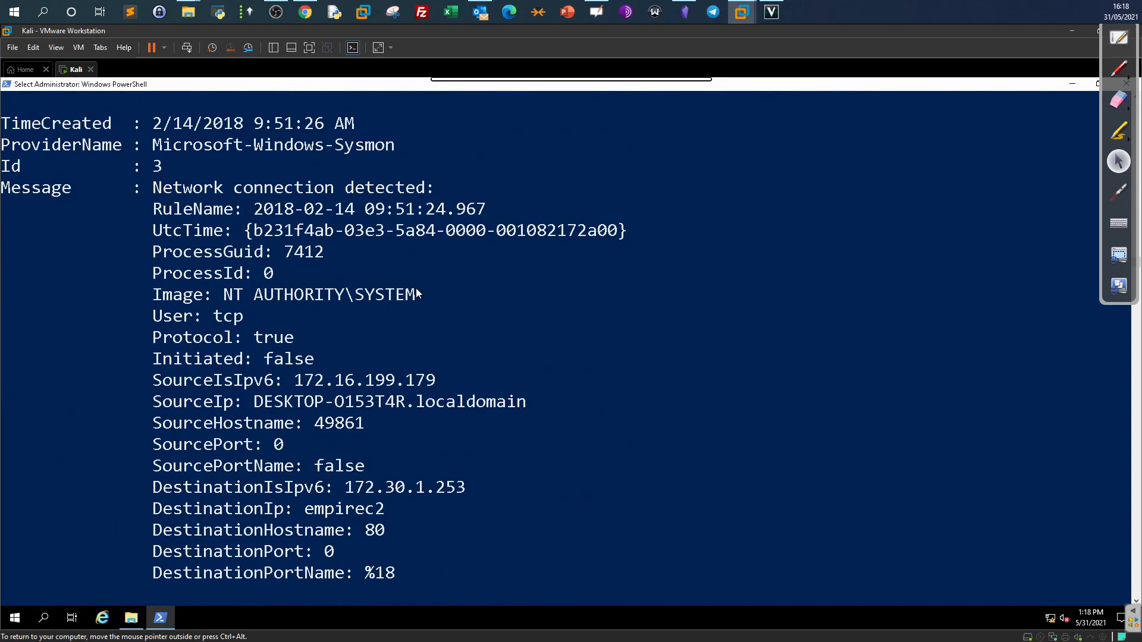
pyautogui.moveTo(416, 288); pyautogui.dragTo(248, 303)
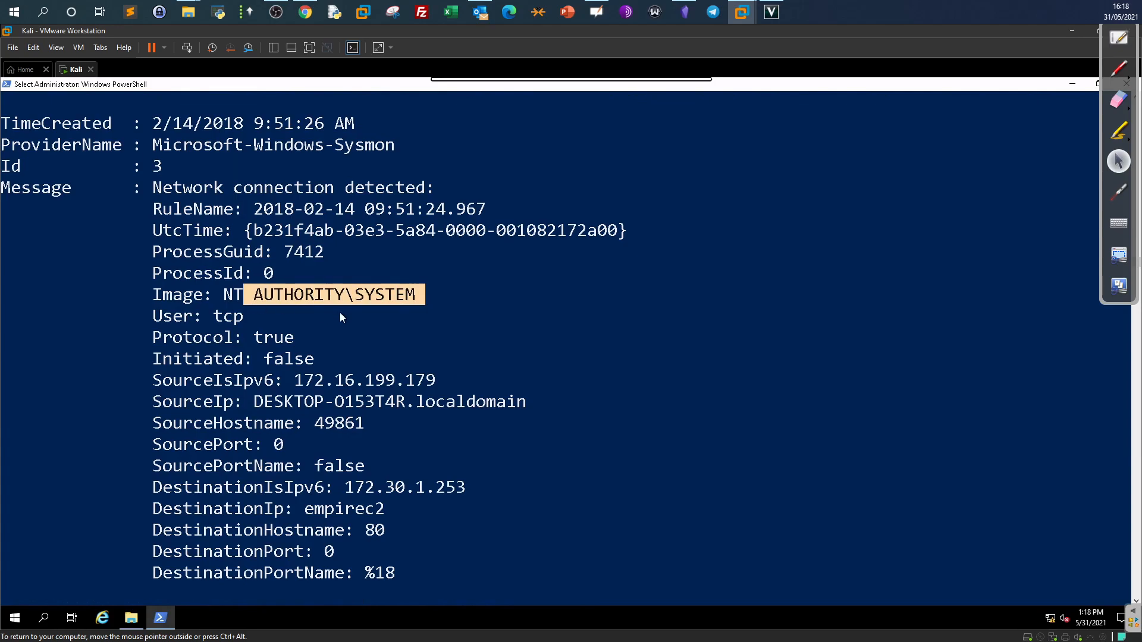
pyautogui.moveTo(442, 380); pyautogui.dragTo(295, 382)
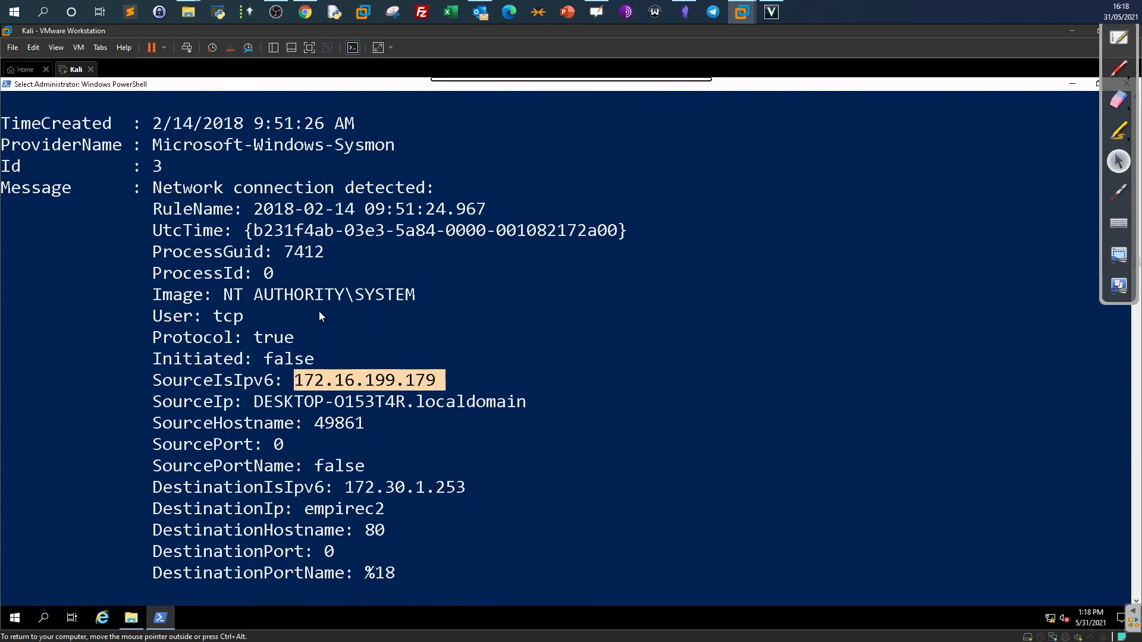
pyautogui.moveTo(224, 295); pyautogui.dragTo(411, 296)
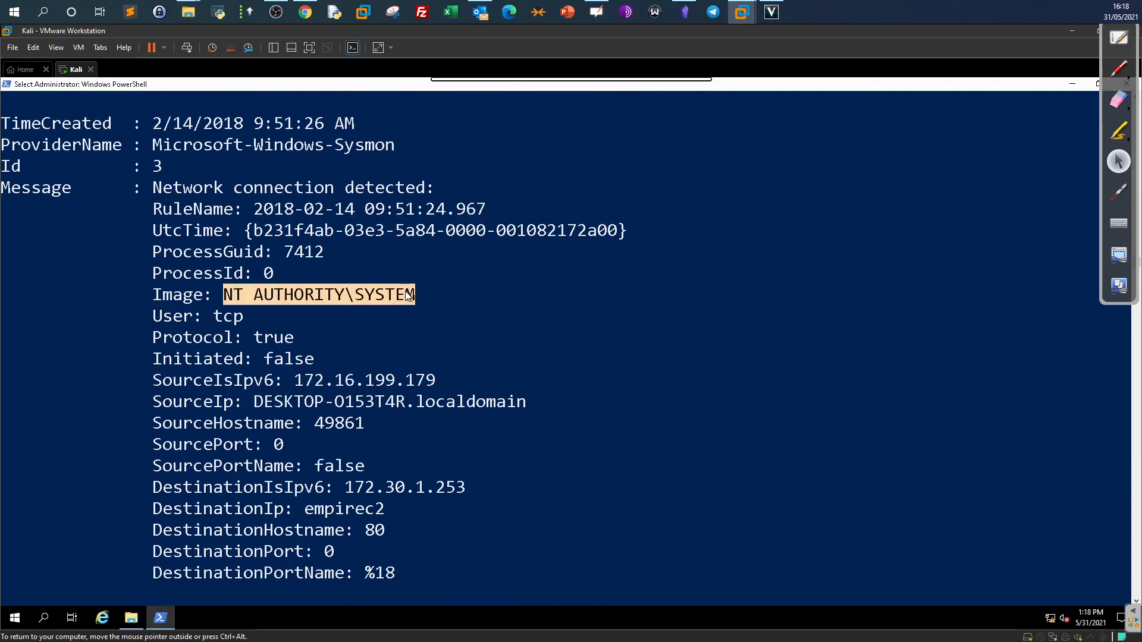
# Reread the Investigation 4 foothold description and the submitted answers on TryHackMe.
pyautogui.click(306, 12)
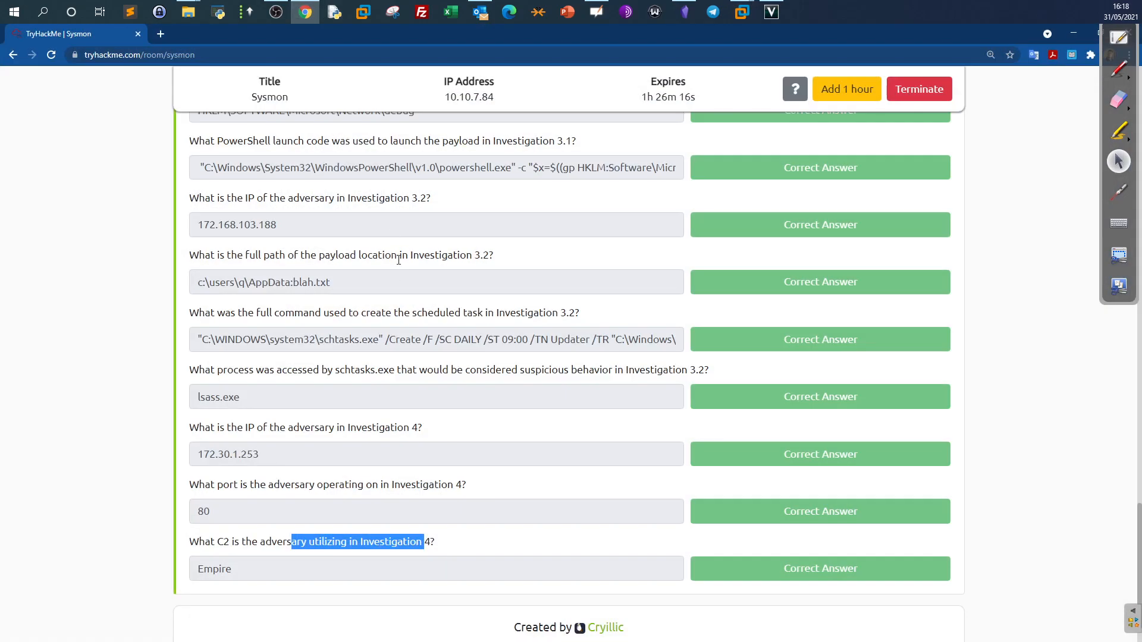
pyautogui.scroll(15, 403, 282)
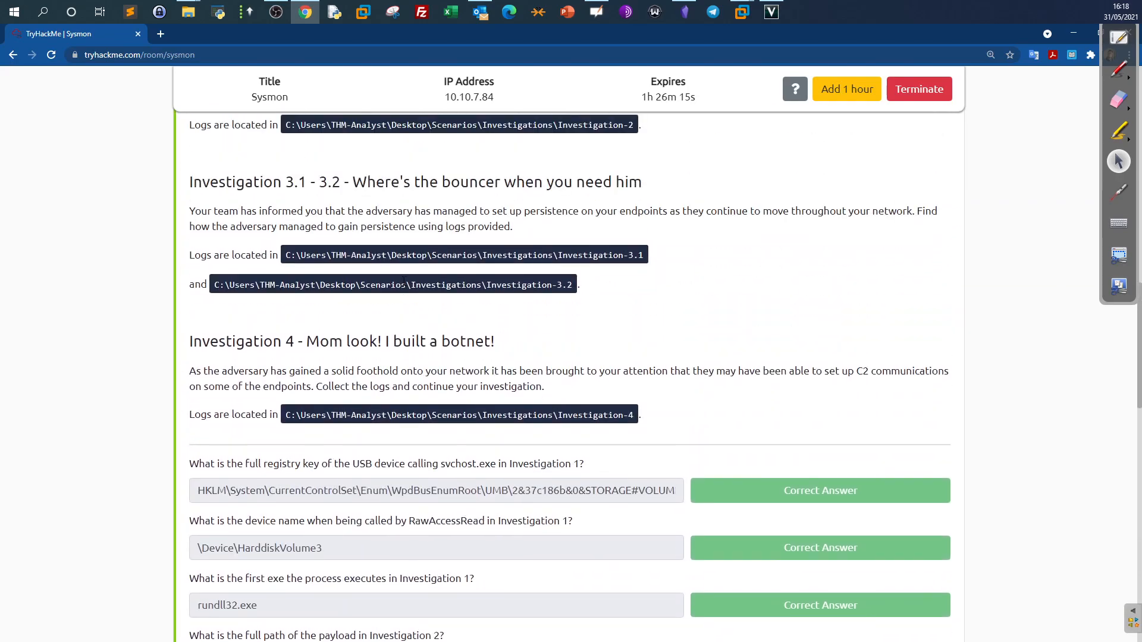
pyautogui.moveTo(202, 371); pyautogui.dragTo(397, 381)
pyautogui.scroll(-6, 405, 403)
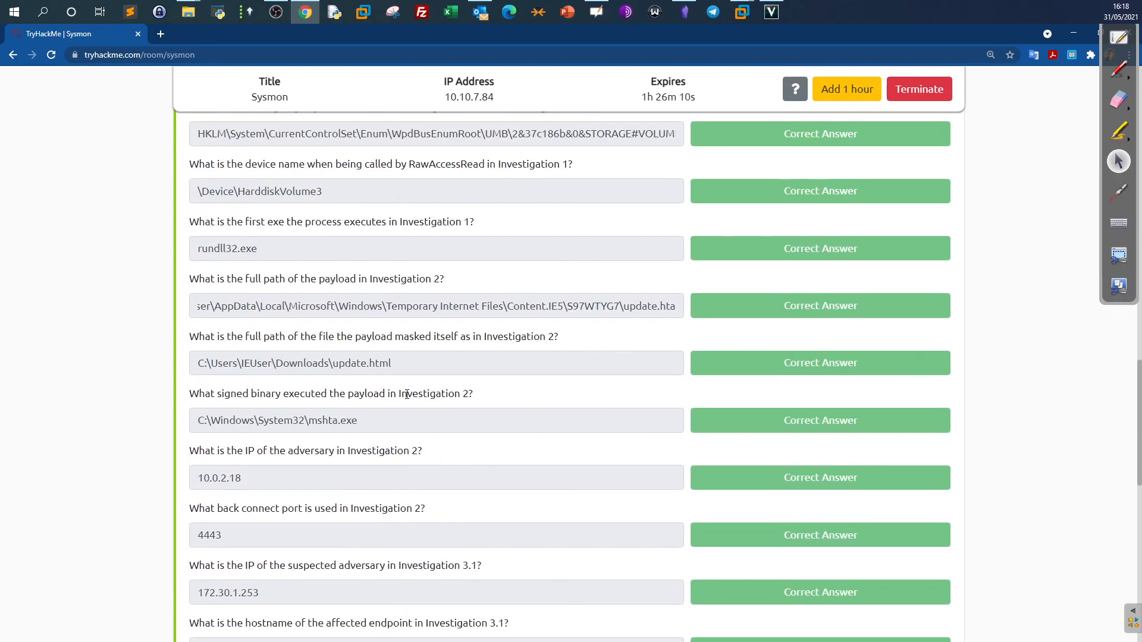
pyautogui.scroll(-11, 409, 393)
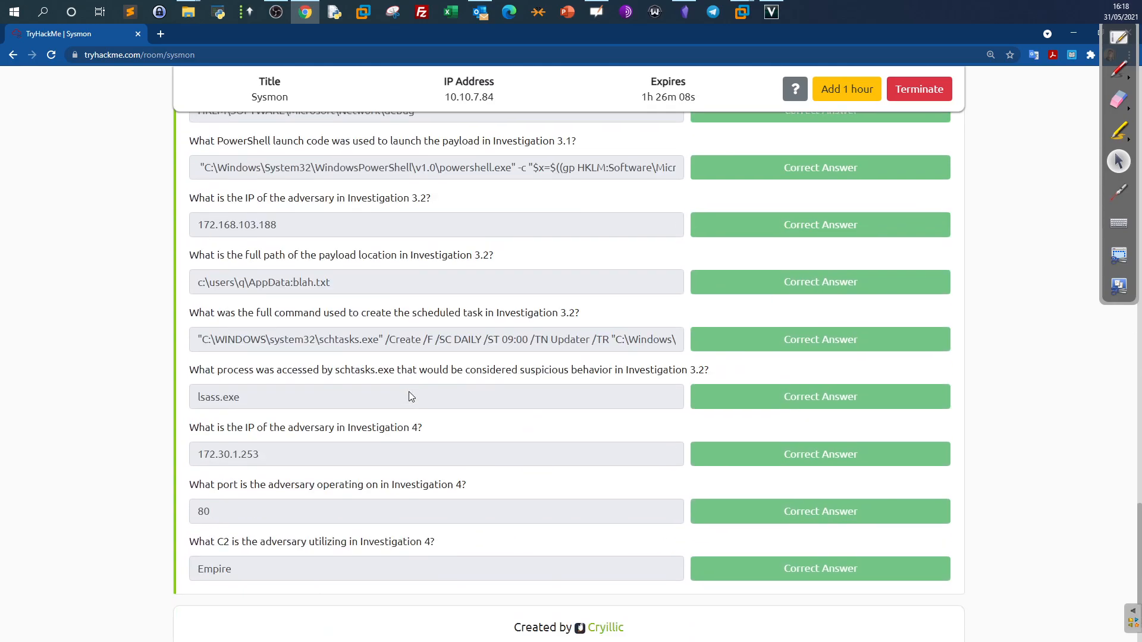
pyautogui.click(744, 17)
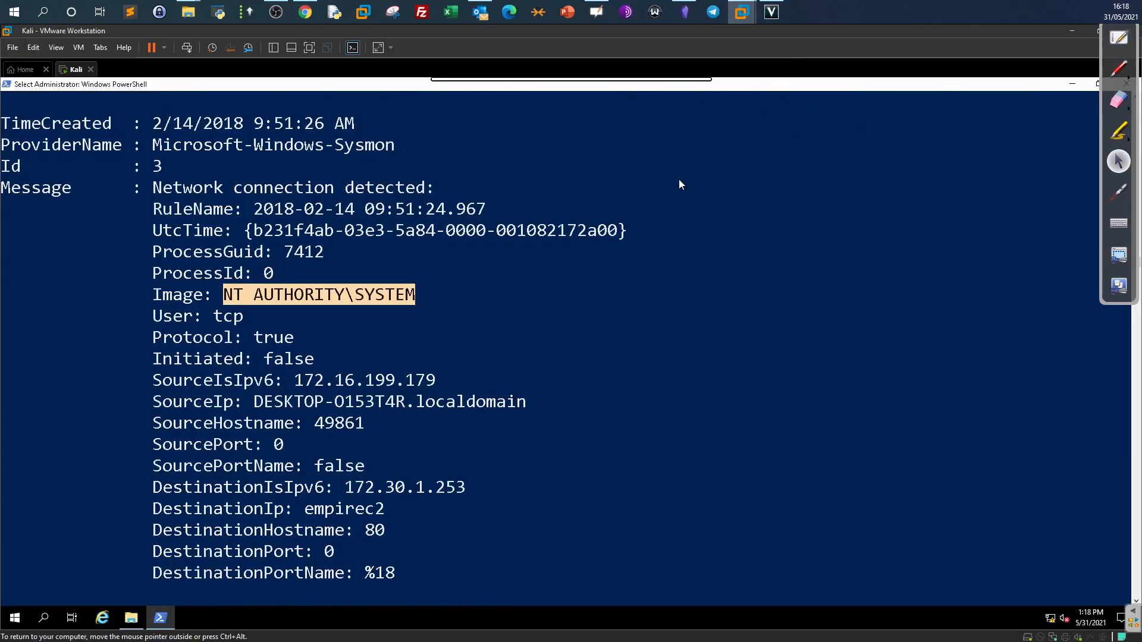
# Highlight destination 172.30.1.253, port 80, host empirec2 and the NT AUTHORITY\SYSTEM image.
pyautogui.moveTo(472, 487); pyautogui.dragTo(346, 489)
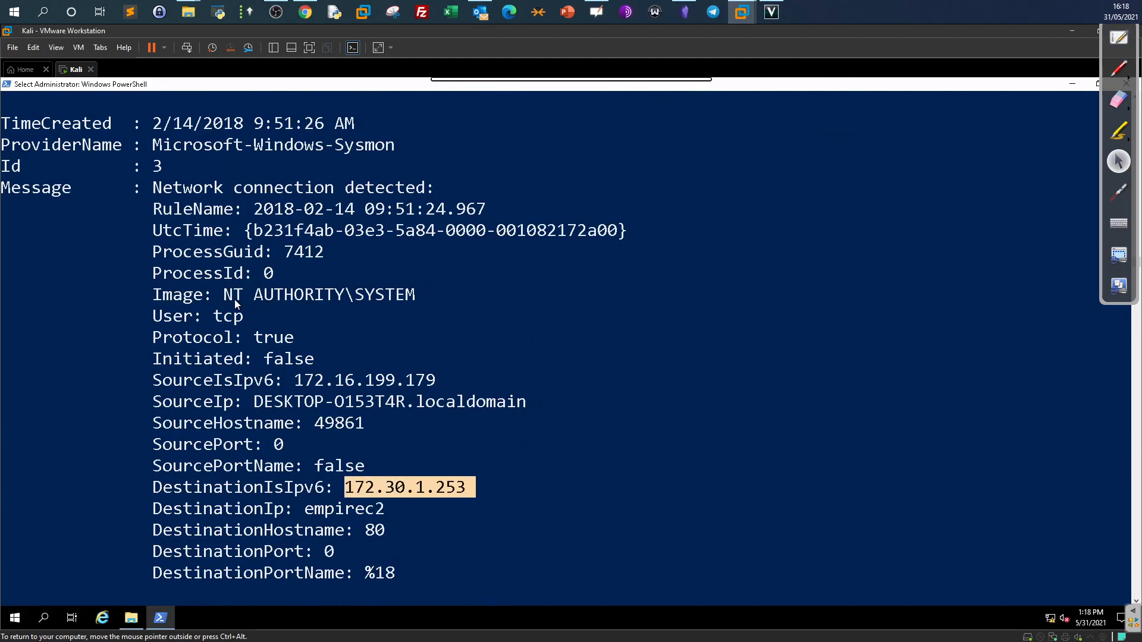
pyautogui.moveTo(225, 295); pyautogui.dragTo(415, 297)
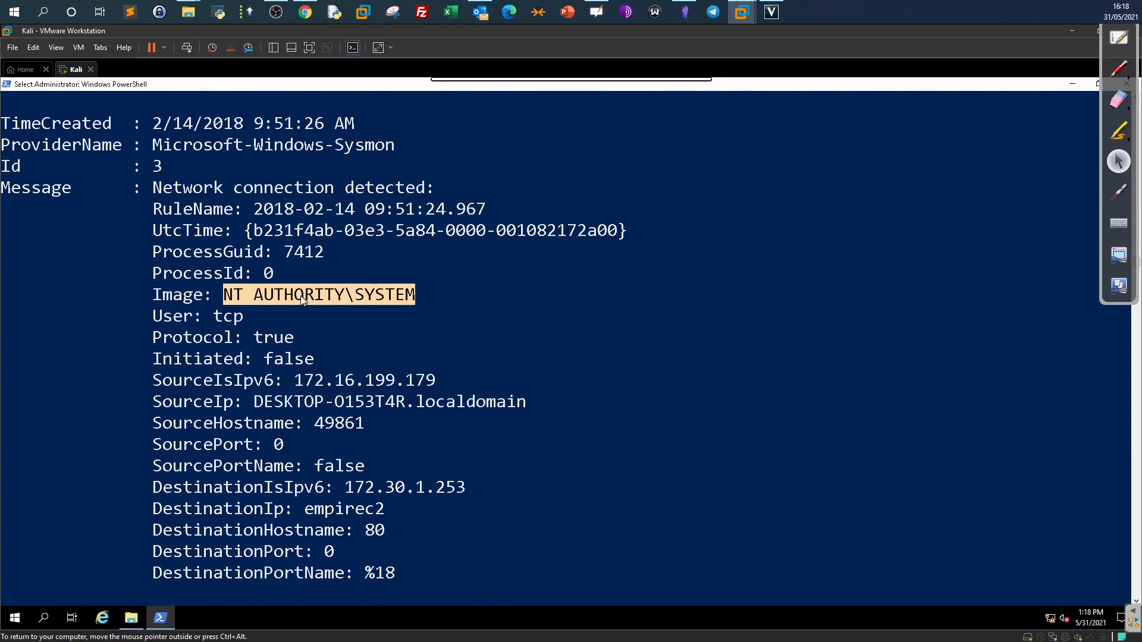
pyautogui.moveTo(301, 295); pyautogui.dragTo(414, 302)
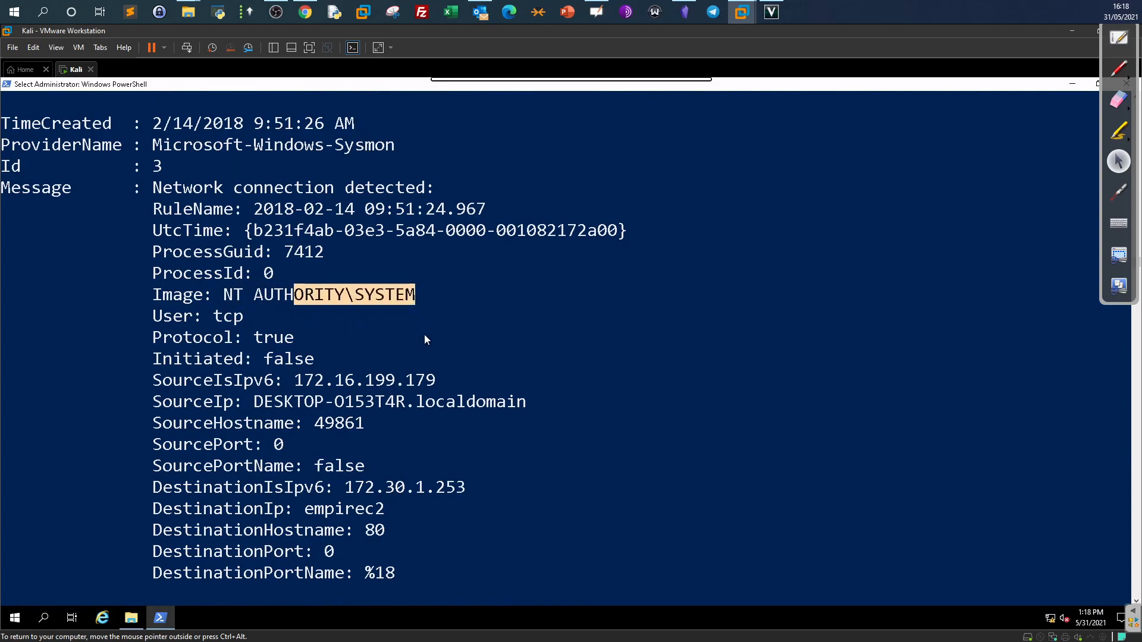
pyautogui.scroll(8, 427, 321)
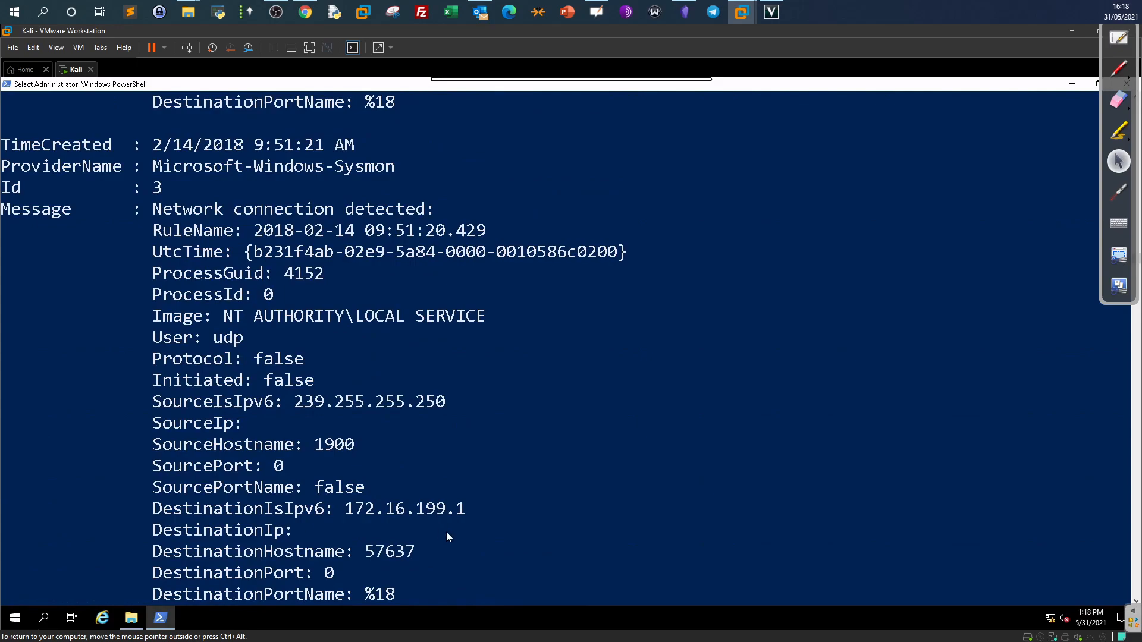
pyautogui.scroll(-1, 447, 536)
pyautogui.doubleClick(466, 444)
pyautogui.hotkey('ctrl', 'c')
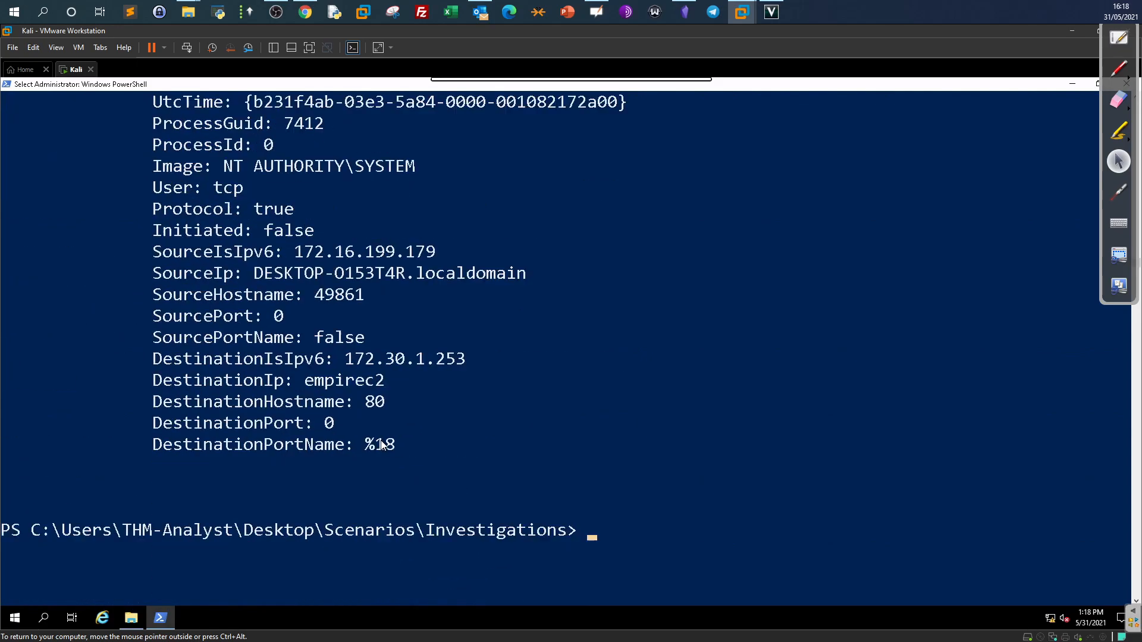
pyautogui.doubleClick(441, 360)
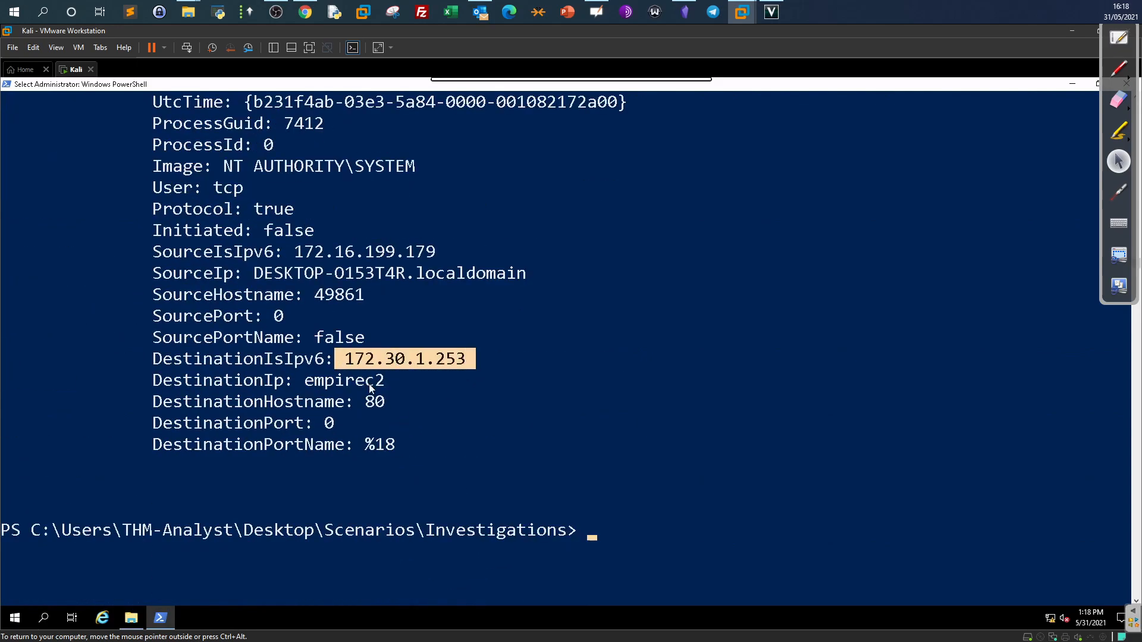
pyautogui.doubleClick(375, 403)
pyautogui.moveTo(306, 381); pyautogui.dragTo(374, 381)
# Confirm the Empire answer, then collapse Task 10 so Tasks 1–10 all show green checks.
pyautogui.click(305, 12)
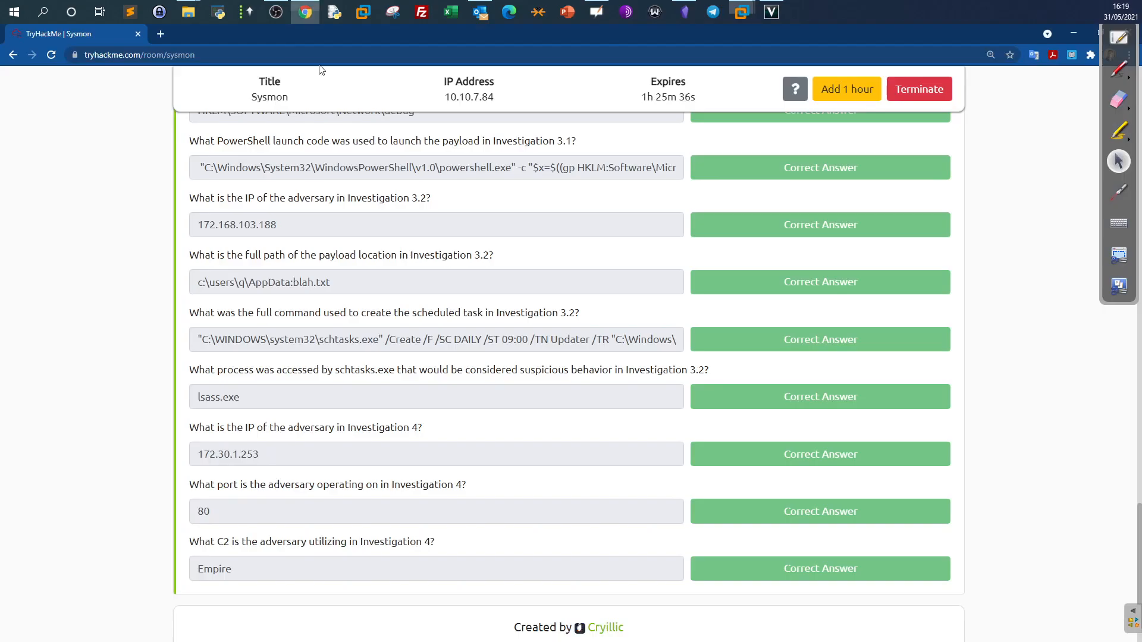
pyautogui.moveTo(292, 578); pyautogui.dragTo(219, 570)
pyautogui.moveTo(216, 490); pyautogui.dragTo(204, 454)
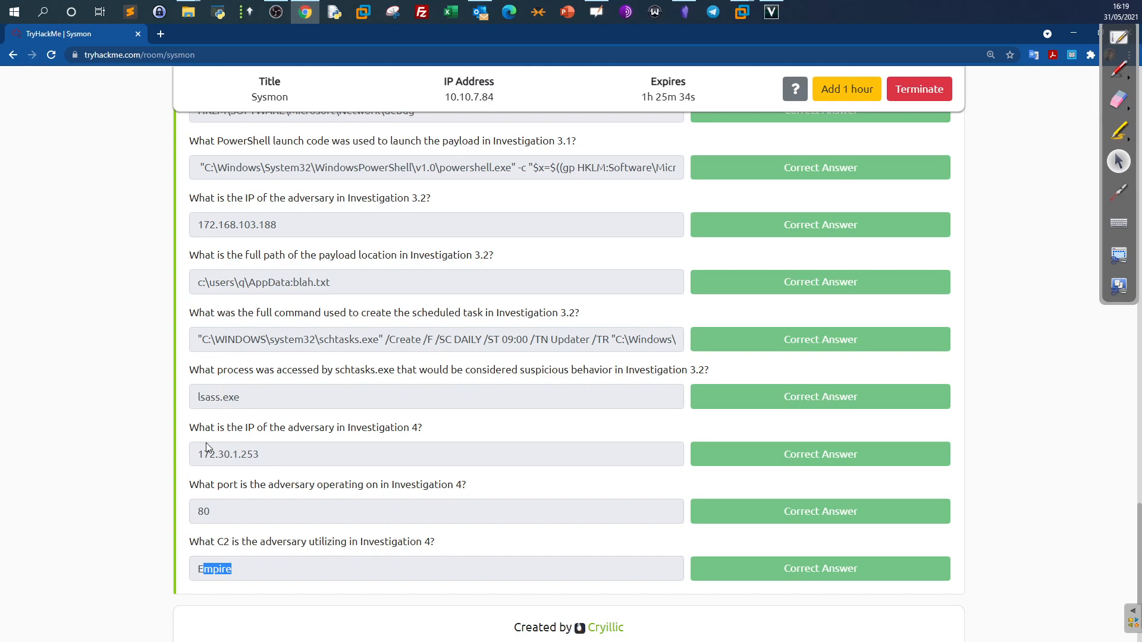
pyautogui.scroll(7, 219, 454)
pyautogui.scroll(15, 221, 447)
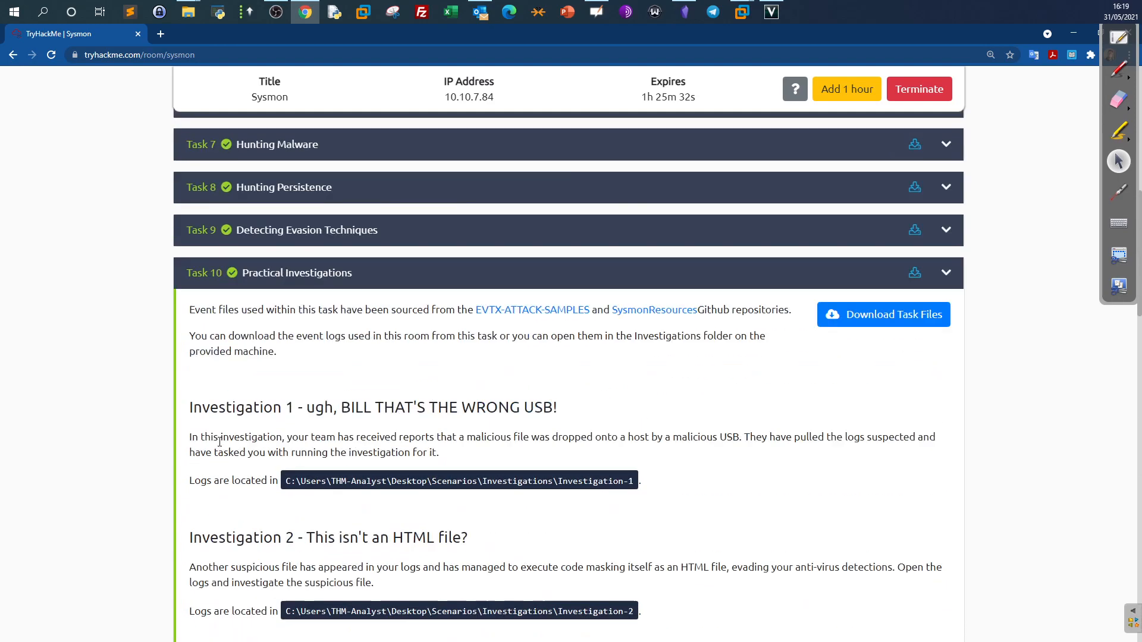
pyautogui.click(307, 394)
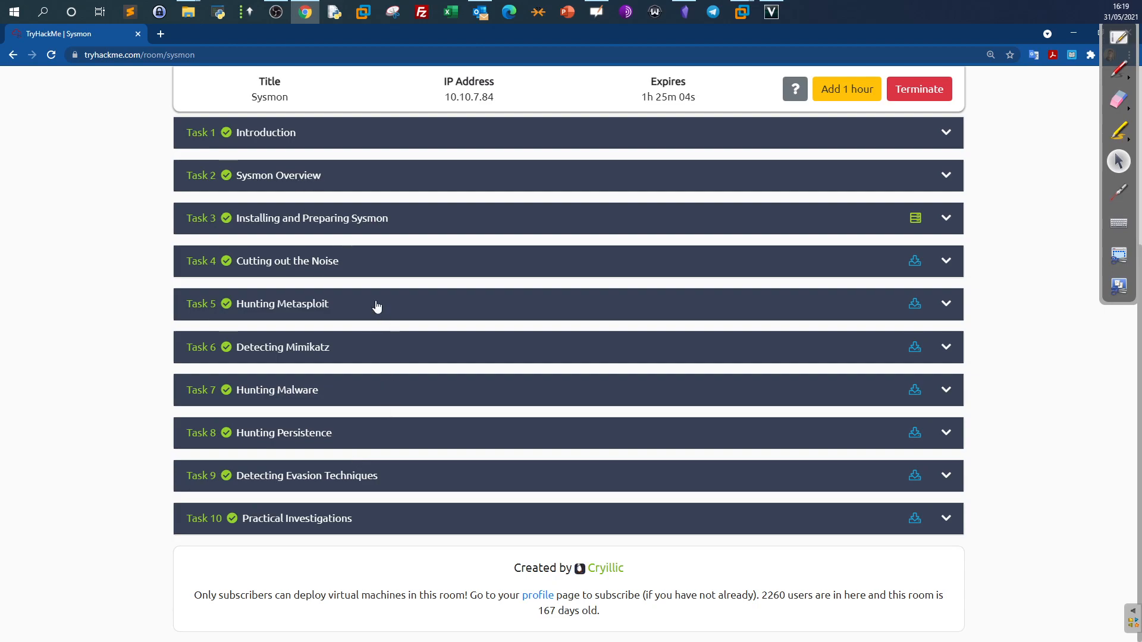
pyautogui.hotkey('alt', 'Tab')
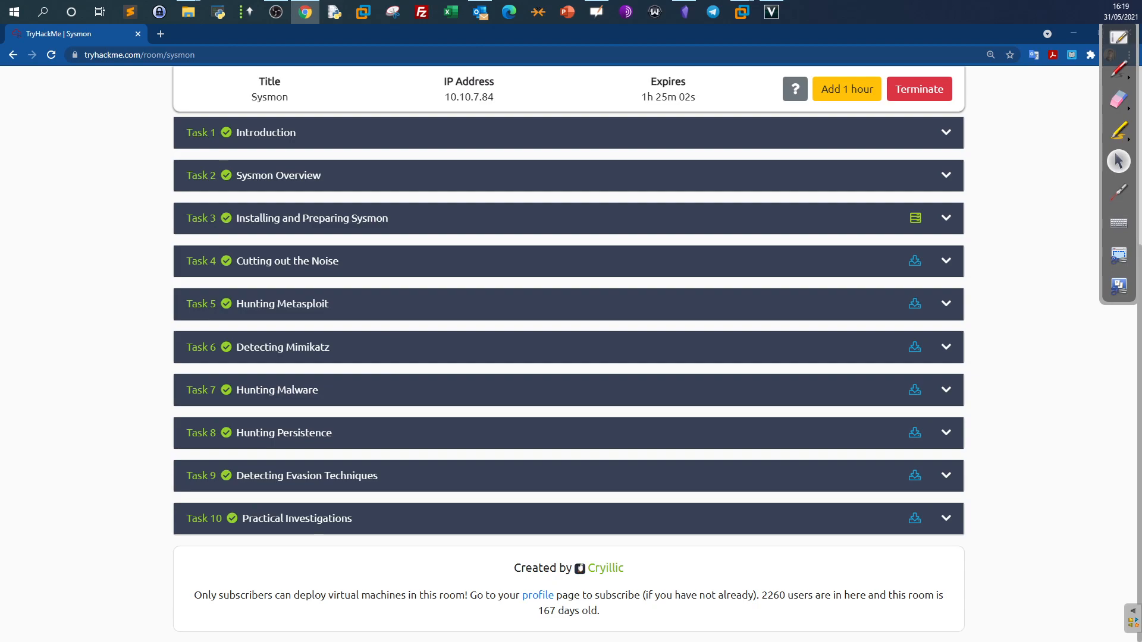